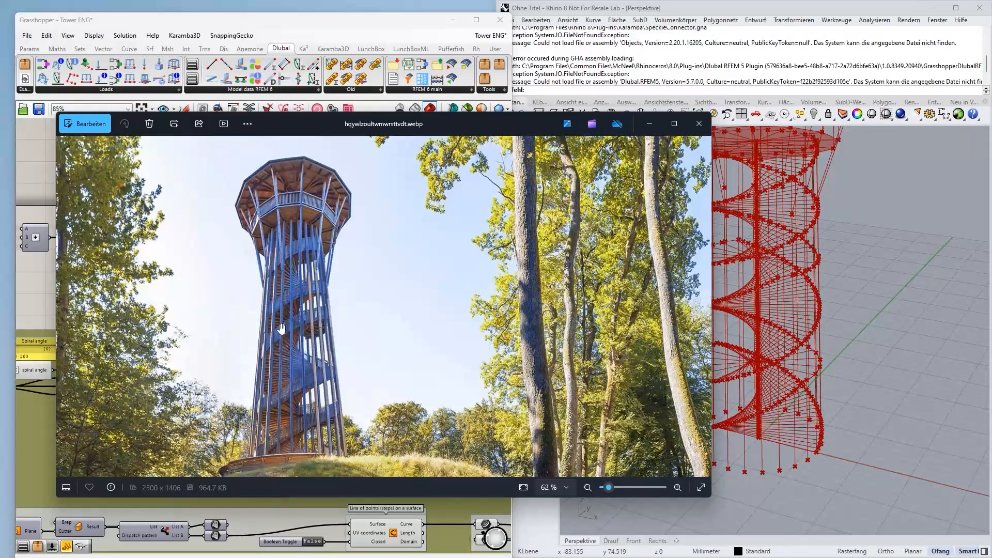
# View the tower's reference photo more closely, then switch to Grasshopper and survey the tower definition's overall structure
pyautogui.scroll(3, 294, 446)
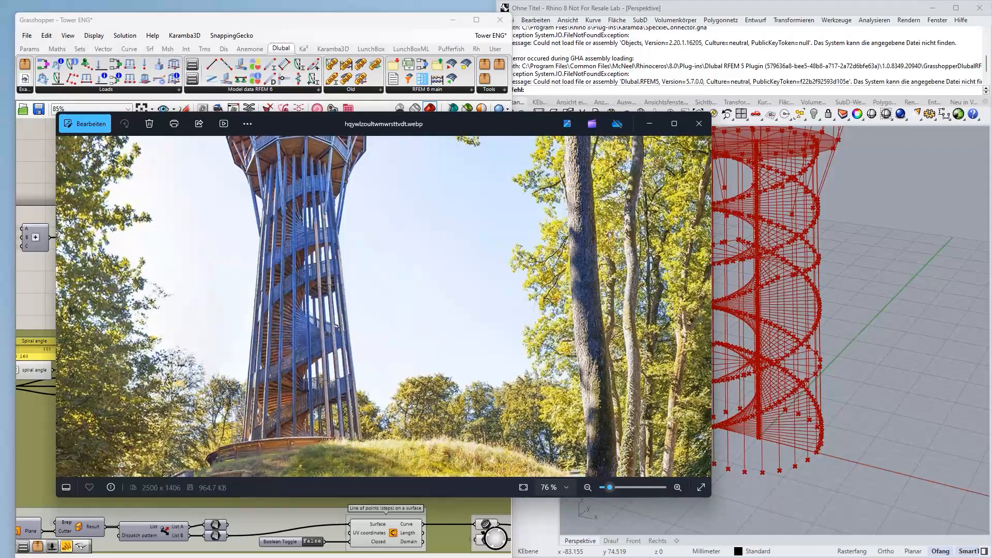
pyautogui.moveTo(444, 117); pyautogui.dragTo(619, 108)
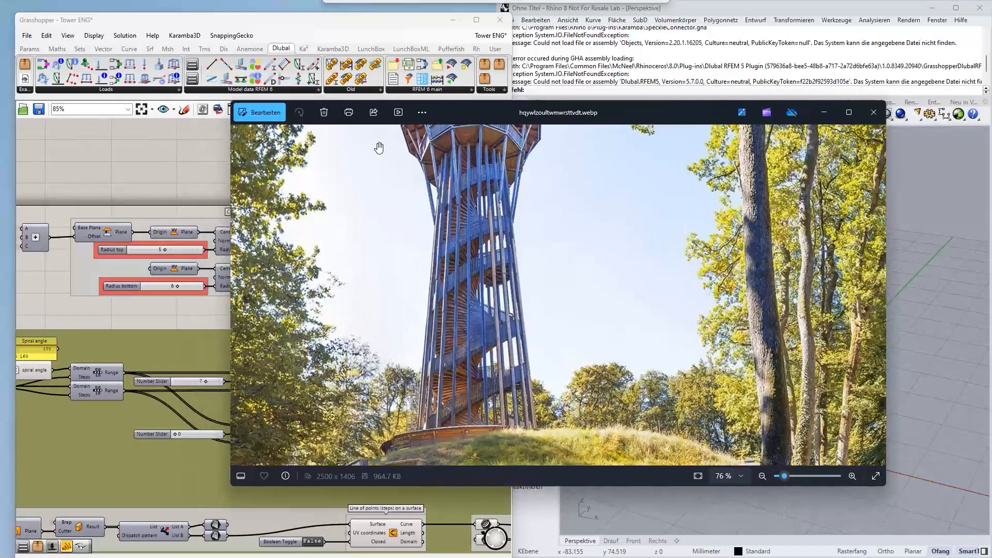
pyautogui.click(172, 175)
pyautogui.scroll(-3, 173, 175)
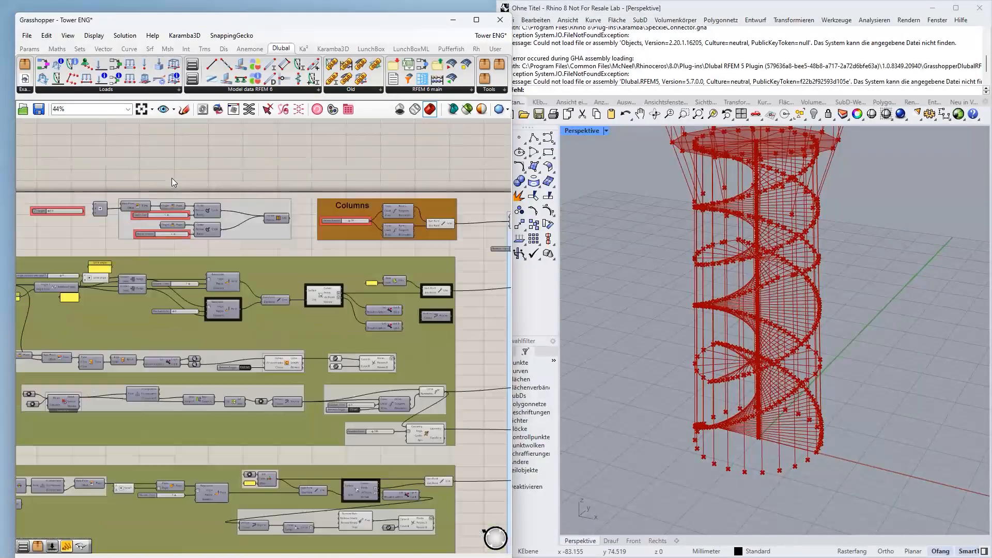
pyautogui.scroll(3, 172, 177)
pyautogui.scroll(-4, 171, 177)
pyautogui.moveTo(172, 178); pyautogui.dragTo(269, 156, button='right')
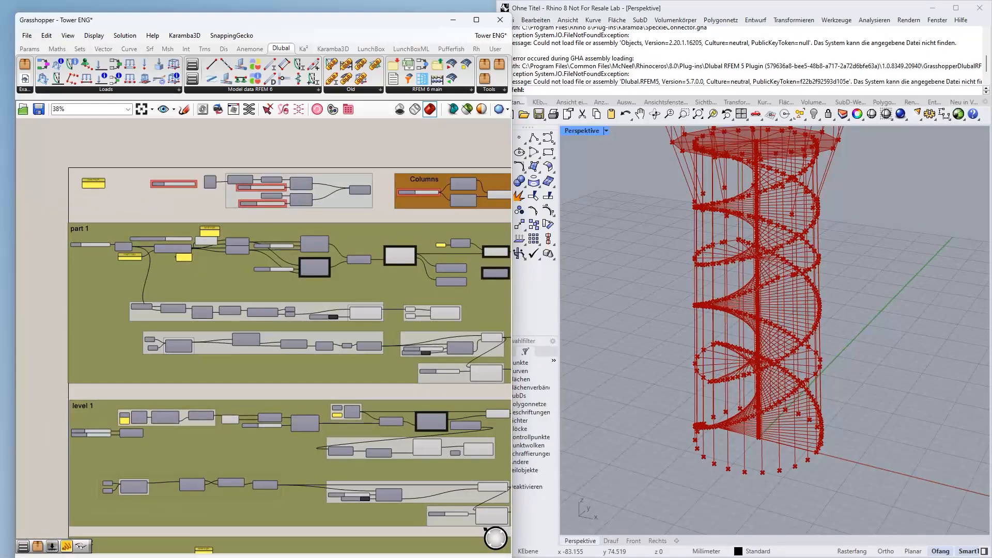
# Open the view of Ansicht EN.png and place it beside the definition to study the tower's division into parts 1 to 3
pyautogui.hotkey('alt', 'Tab')
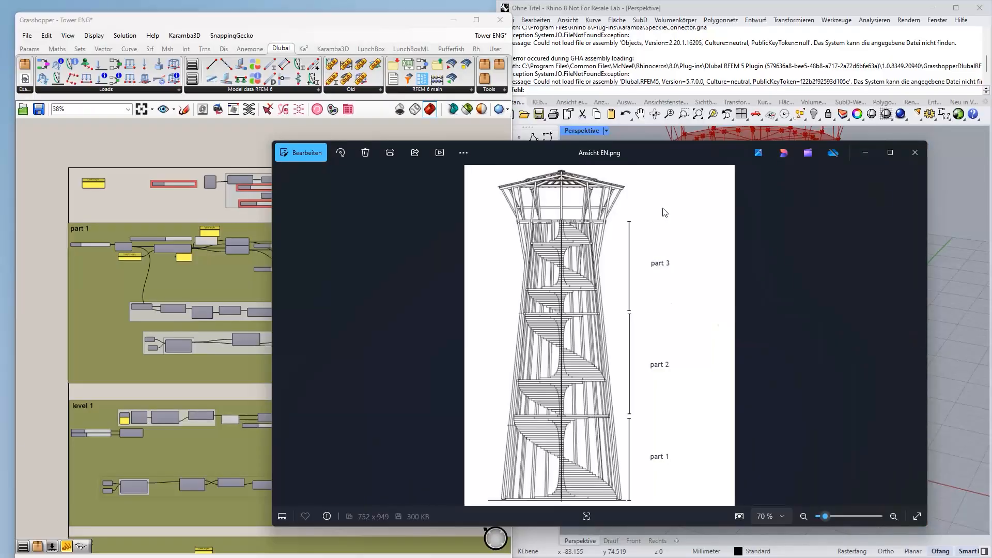
pyautogui.moveTo(627, 153); pyautogui.dragTo(771, 98)
pyautogui.moveTo(406, 145); pyautogui.dragTo(533, 143)
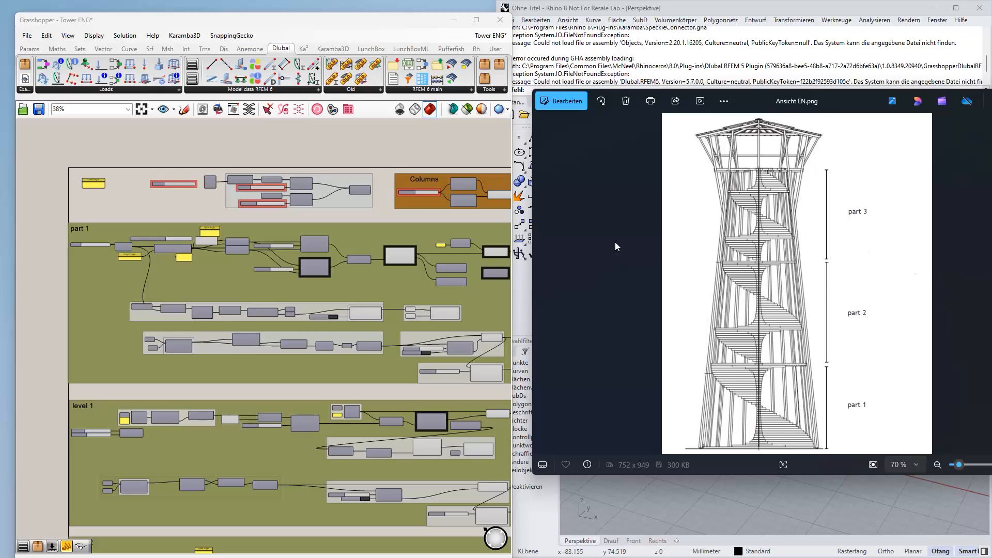
# Compare the part 1, level 1, part 2 and level 2 groups with the spiral staircase model in Rhino
pyautogui.scroll(4, 135, 235)
pyautogui.scroll(-4, 122, 232)
pyautogui.moveTo(114, 234); pyautogui.dragTo(157, 200, button='right')
pyautogui.moveTo(135, 365); pyautogui.dragTo(161, 187, button='right')
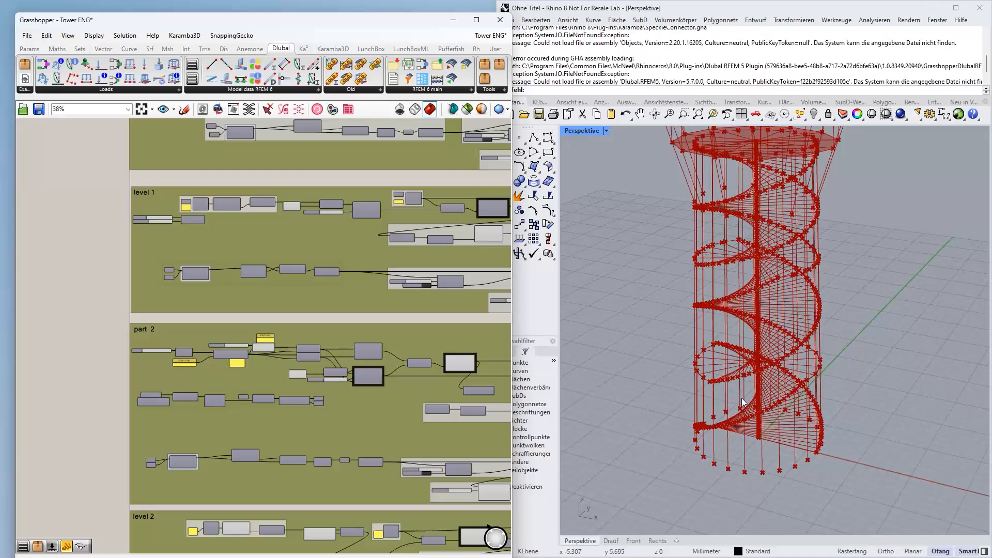
pyautogui.moveTo(765, 365); pyautogui.dragTo(704, 366, button='right')
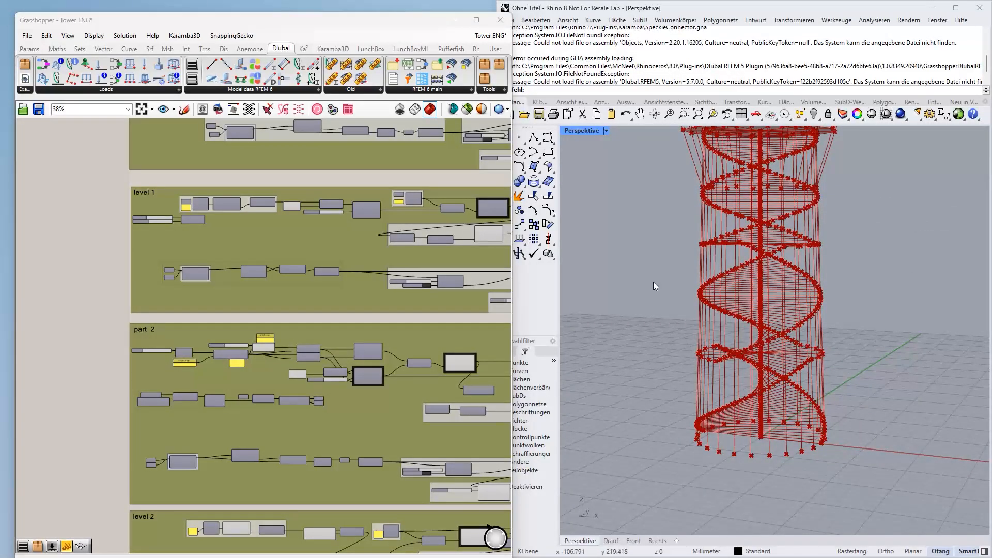
pyautogui.moveTo(137, 506); pyautogui.dragTo(135, 306, button='right')
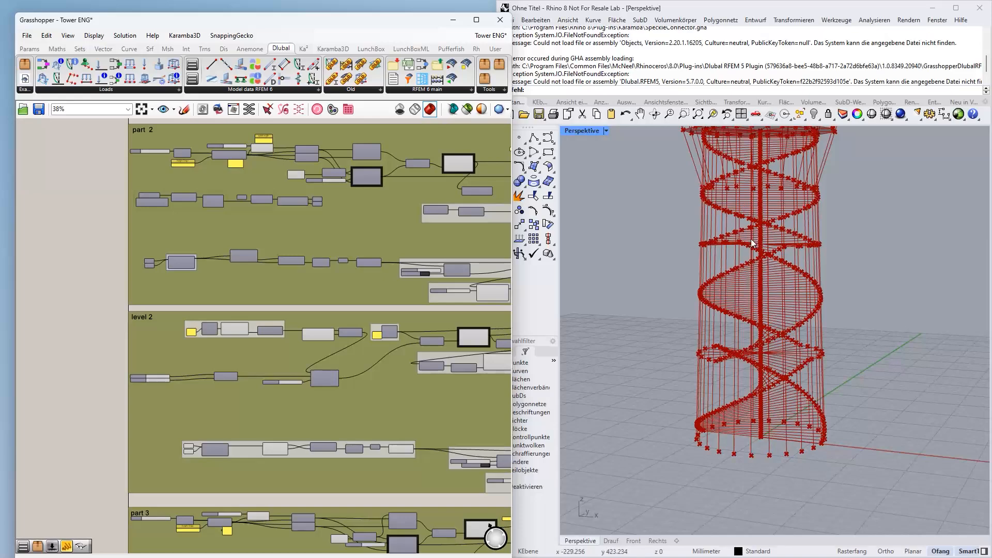
pyautogui.moveTo(752, 239); pyautogui.dragTo(693, 246, button='right')
pyautogui.scroll(-2, 172, 421)
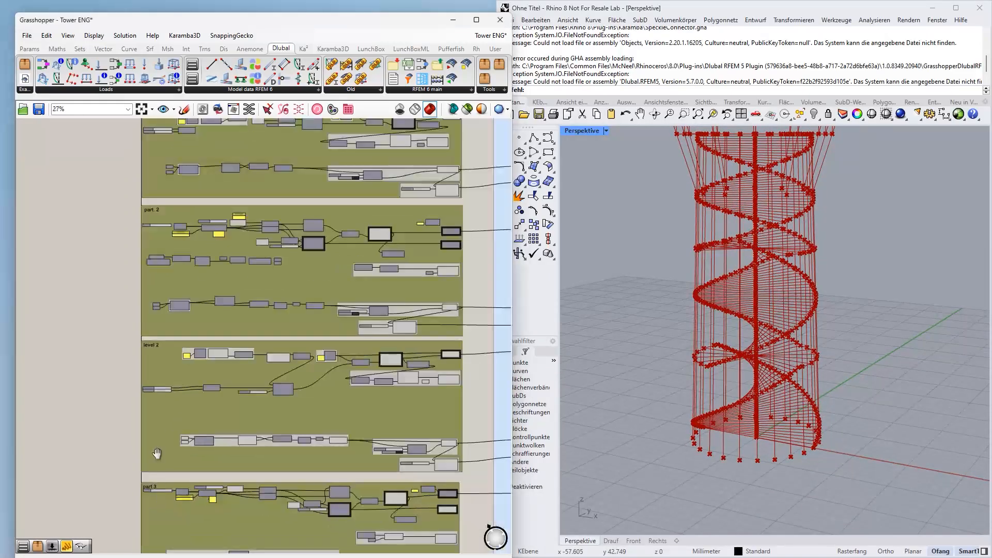
# Examine the part 3 and roof and observation platform groups alongside the upper part of the tower model
pyautogui.moveTo(155, 455); pyautogui.dragTo(169, 279, button='right')
pyautogui.scroll(5, 240, 341)
pyautogui.moveTo(238, 313); pyautogui.dragTo(236, 214, button='right')
pyautogui.scroll(-2, 216, 231)
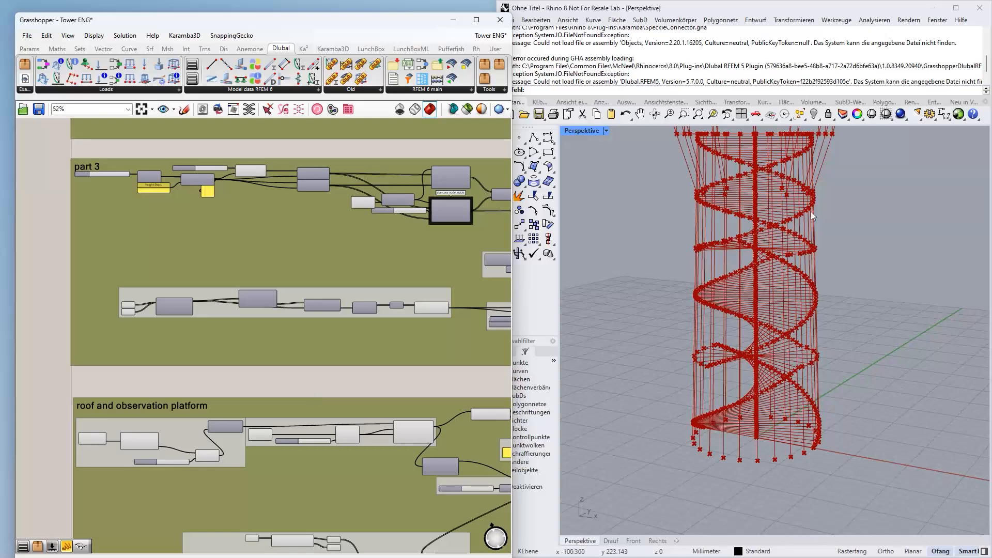
pyautogui.keyDown('shift'); pyautogui.moveTo(742, 204); pyautogui.dragTo(738, 289, button='right'); pyautogui.keyUp('shift')
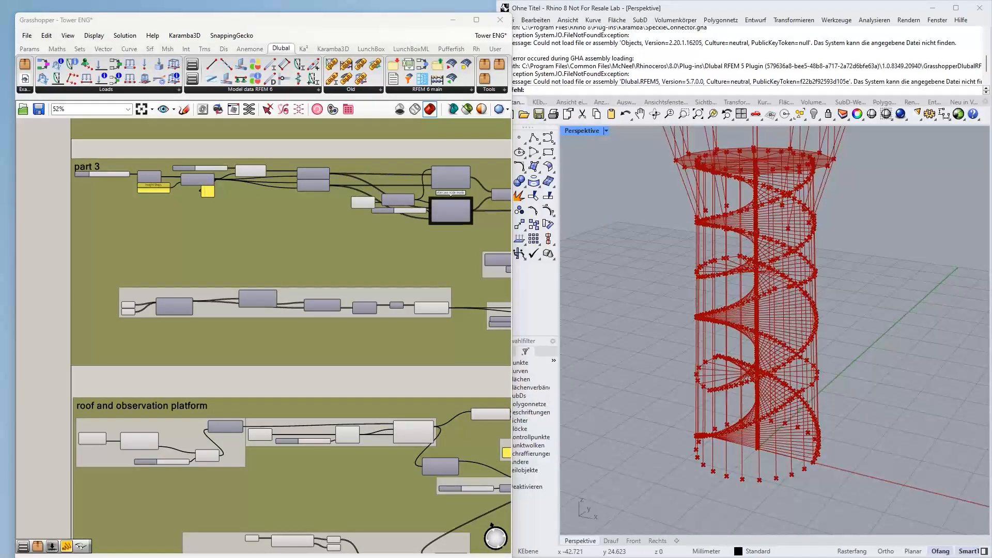
pyautogui.scroll(-1, 160, 258)
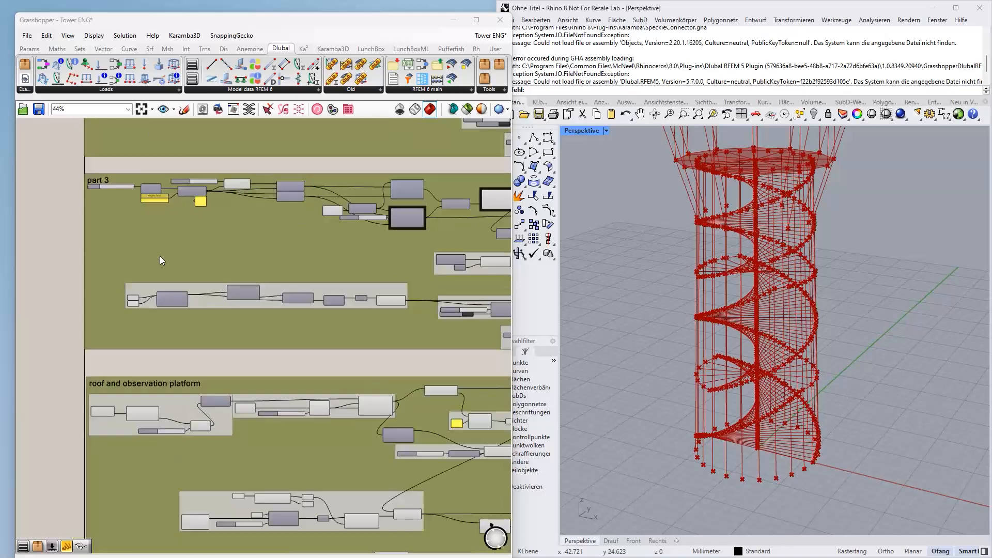
pyautogui.scroll(1, 159, 256)
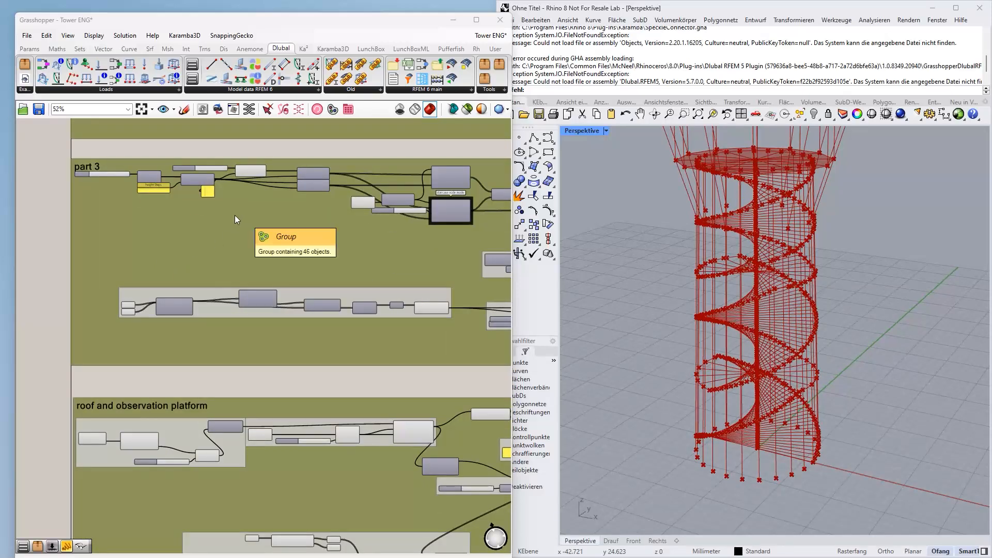
# Return to the beginning of the Grasshopper definition and examine the overall height slider and the Cylinder group
pyautogui.moveTo(272, 228); pyautogui.dragTo(224, 390, button='right')
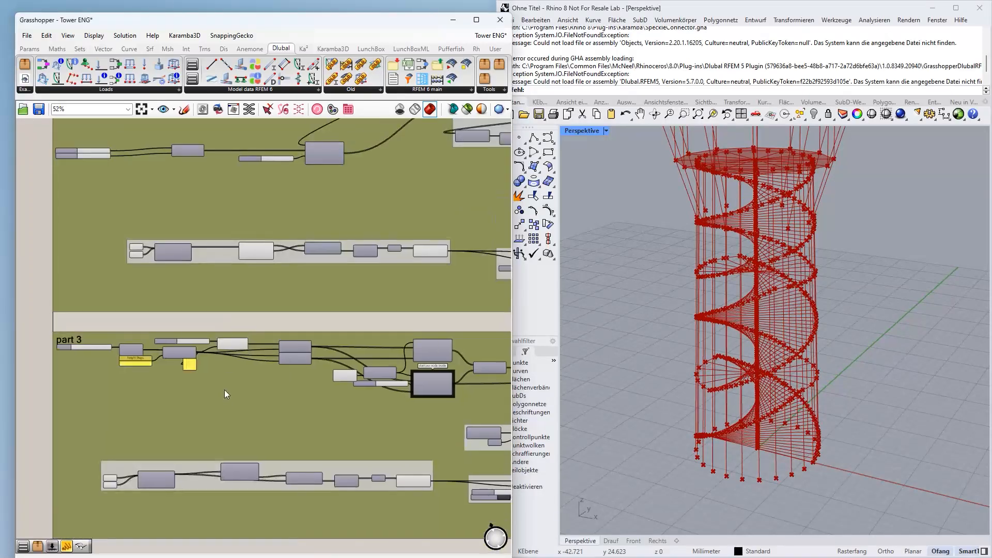
pyautogui.moveTo(252, 242); pyautogui.dragTo(229, 408, button='right')
pyautogui.moveTo(258, 244); pyautogui.dragTo(232, 435, button='right')
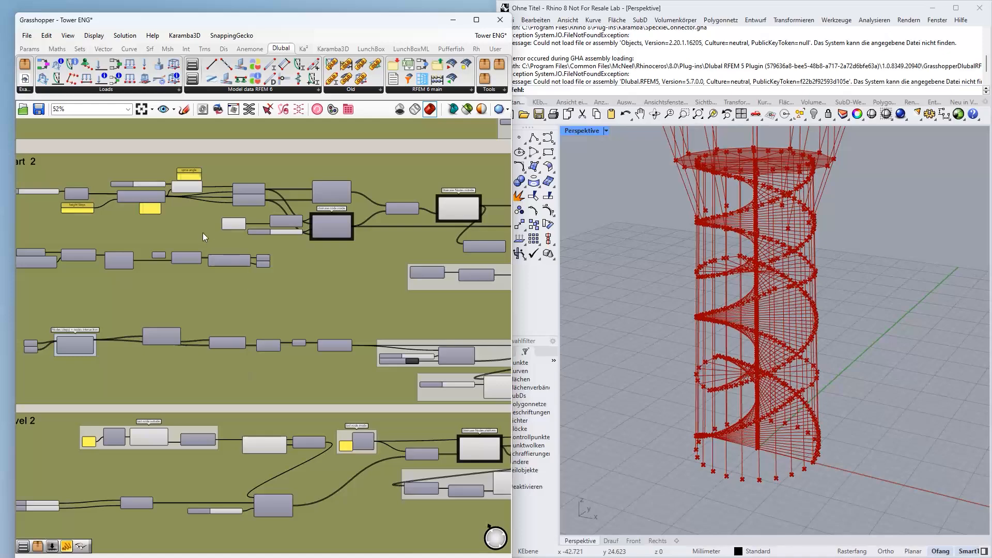
pyautogui.moveTo(203, 230); pyautogui.dragTo(236, 399, button='right')
pyautogui.moveTo(234, 231); pyautogui.dragTo(246, 392, button='right')
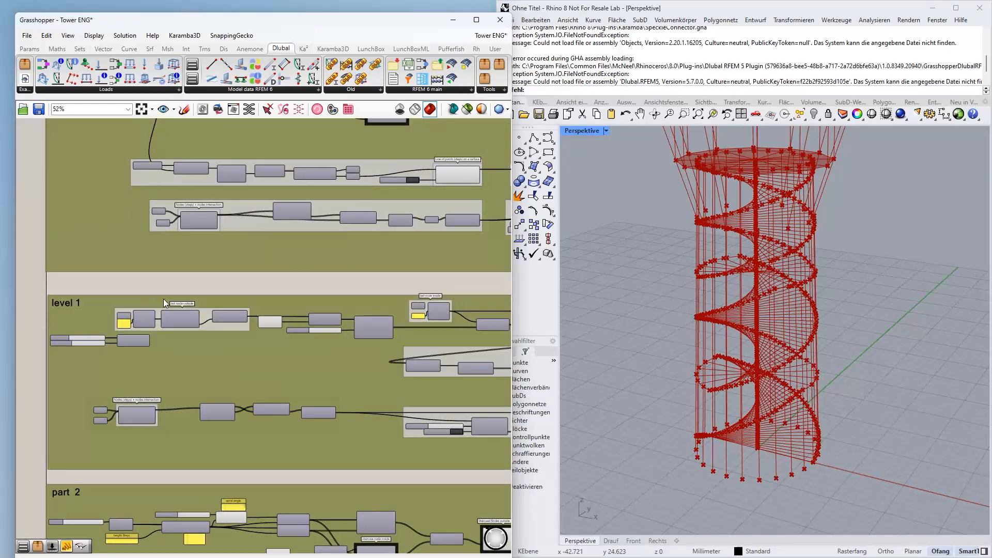
pyautogui.moveTo(282, 221); pyautogui.dragTo(289, 435, button='right')
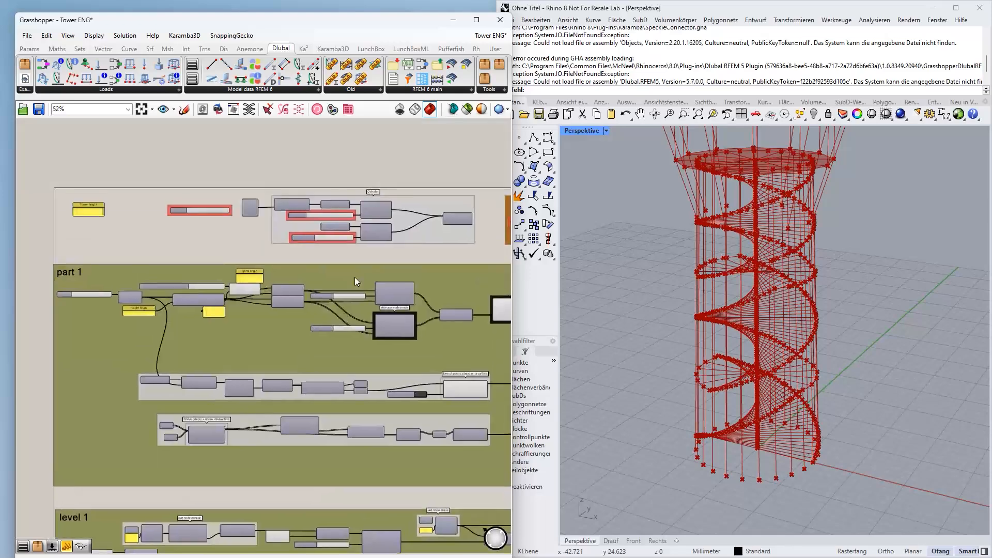
pyautogui.scroll(3, 265, 181)
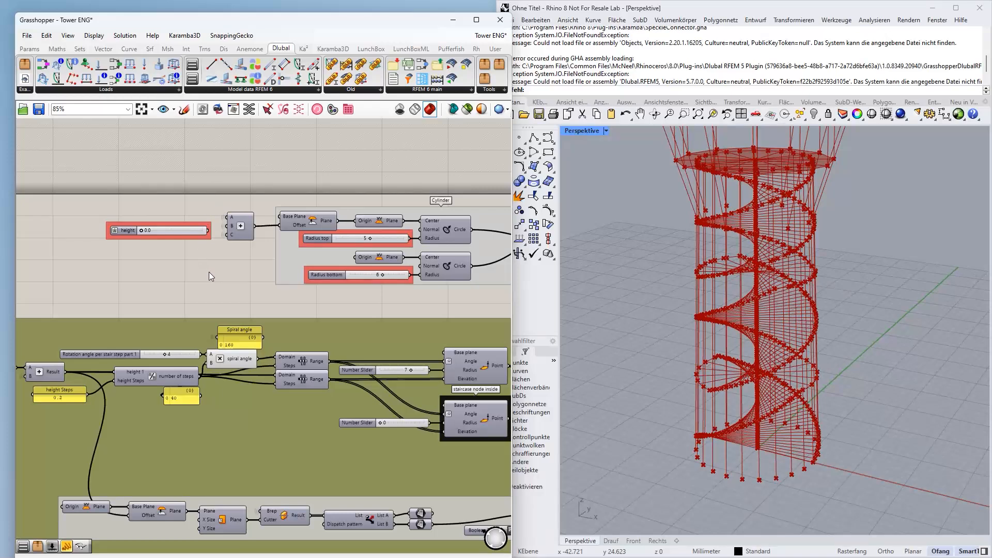
pyautogui.moveTo(209, 271); pyautogui.dragTo(184, 296, button='right')
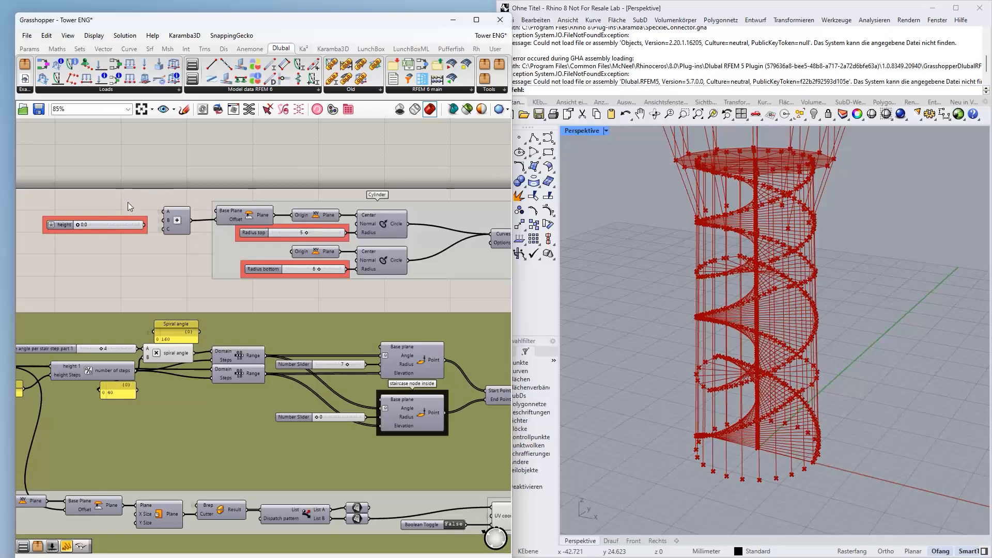
# Check the Radius top and Radius bottom sliders that control the tower's cylinder
pyautogui.scroll(-4, 383, 269)
pyautogui.scroll(4, 322, 250)
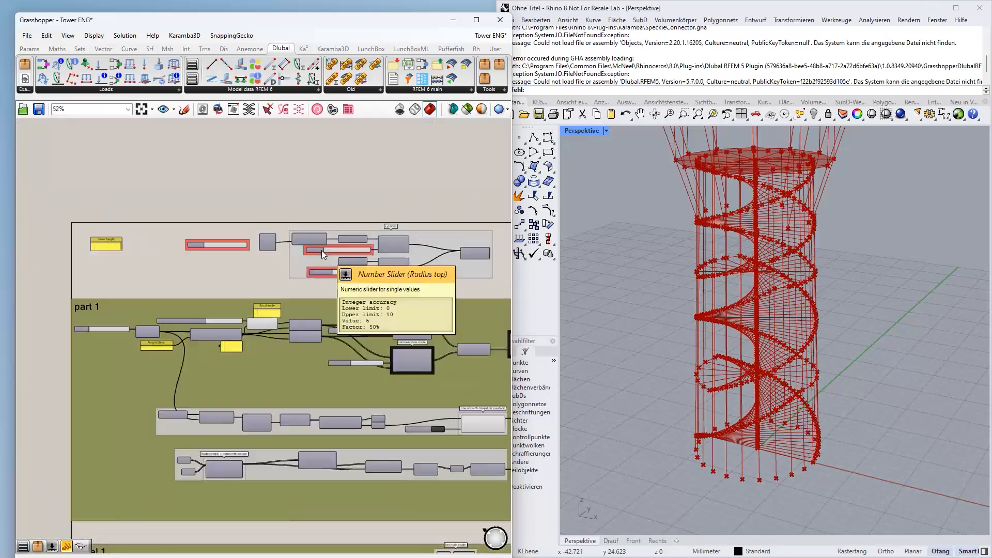
pyautogui.scroll(2, 321, 250)
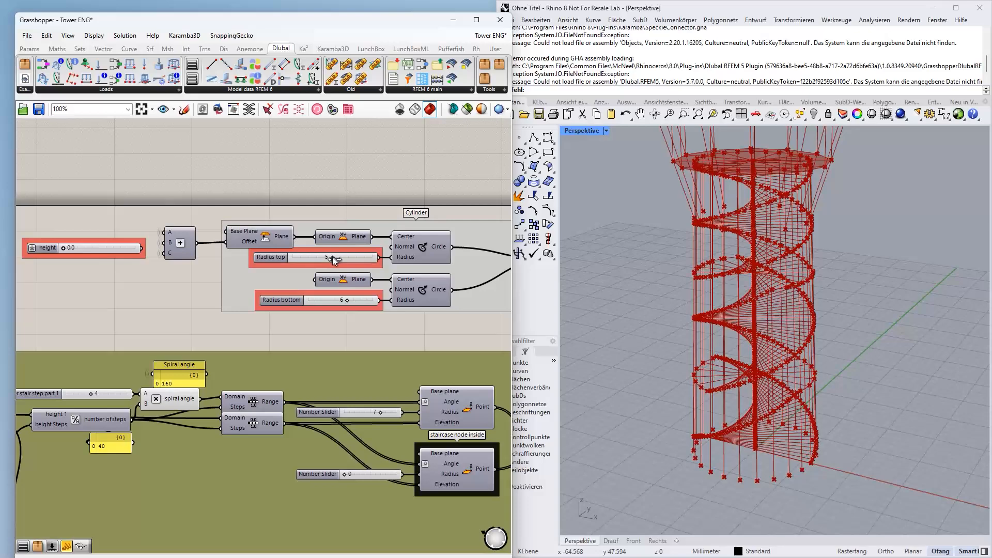
pyautogui.moveTo(328, 260)
pyautogui.mouseDown()
pyautogui.moveTo(320, 260)
pyautogui.moveTo(344, 260)
pyautogui.moveTo(332, 259)
pyautogui.mouseUp()
pyautogui.moveTo(340, 302); pyautogui.dragTo(346, 301)
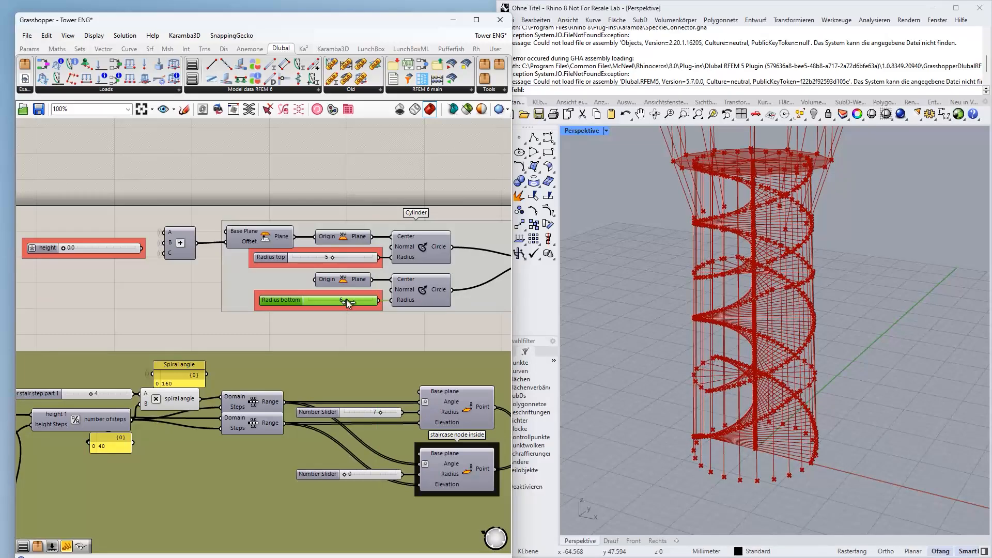
# Check the Anzahl Stützen slider in the Columns group that controls the number of columns
pyautogui.moveTo(336, 316); pyautogui.dragTo(150, 318, button='right')
pyautogui.scroll(1, 431, 296)
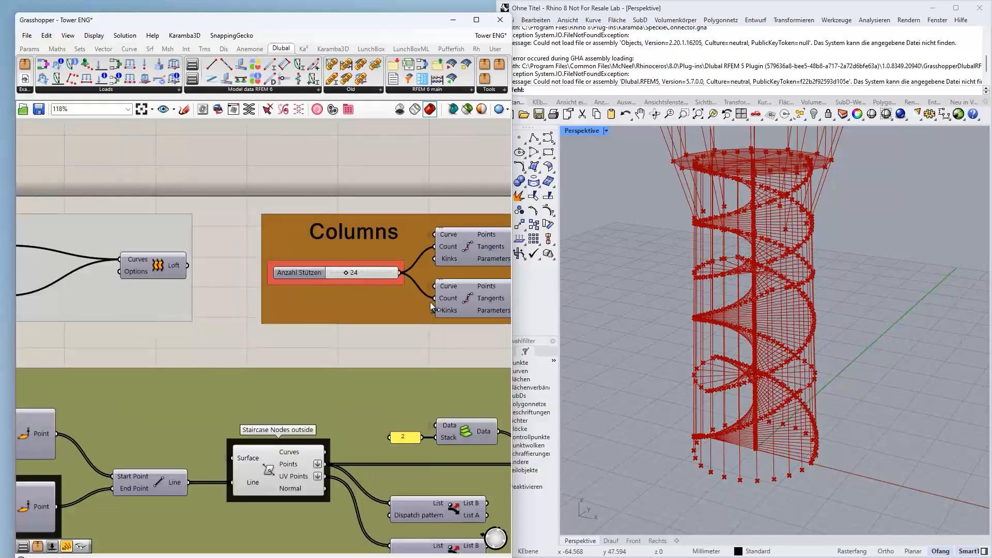
pyautogui.moveTo(432, 296); pyautogui.dragTo(323, 334, button='right')
pyautogui.moveTo(240, 309)
pyautogui.mouseDown()
pyautogui.moveTo(262, 311)
pyautogui.moveTo(238, 311)
pyautogui.mouseUp()
pyautogui.scroll(-5, 237, 312)
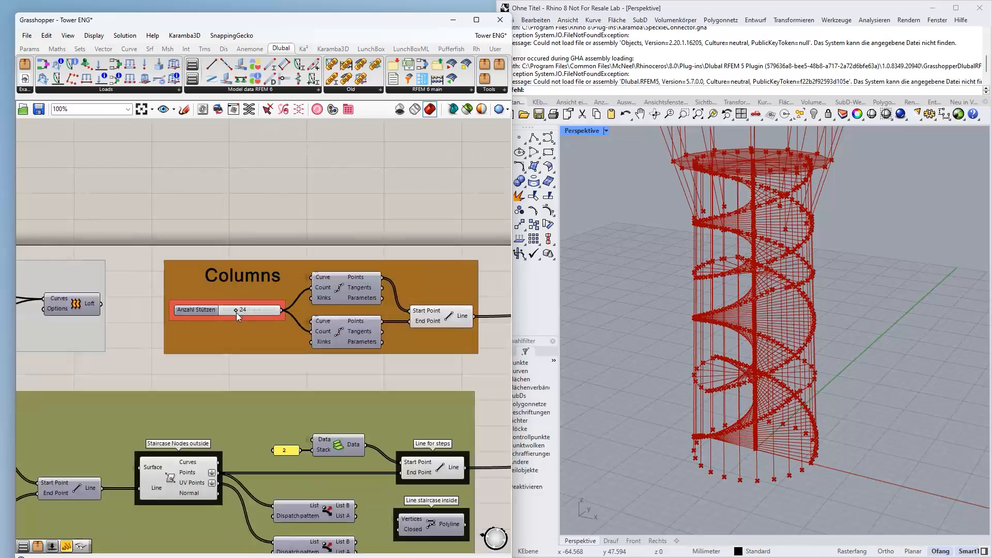
# Examine the Tower height panel and check the height 1 slider in the part 1 group
pyautogui.moveTo(160, 336); pyautogui.dragTo(403, 288, button='right')
pyautogui.scroll(3, 108, 270)
pyautogui.moveTo(108, 271); pyautogui.dragTo(267, 281, button='right')
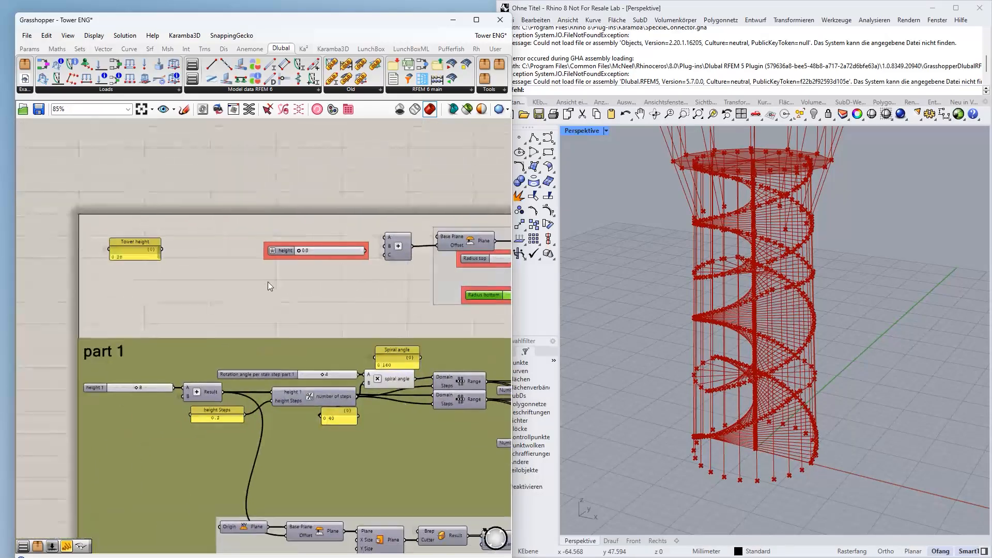
pyautogui.scroll(3, 119, 359)
pyautogui.moveTo(119, 358); pyautogui.dragTo(203, 226, button='right')
pyautogui.scroll(-3, 175, 272)
pyautogui.scroll(3, 175, 271)
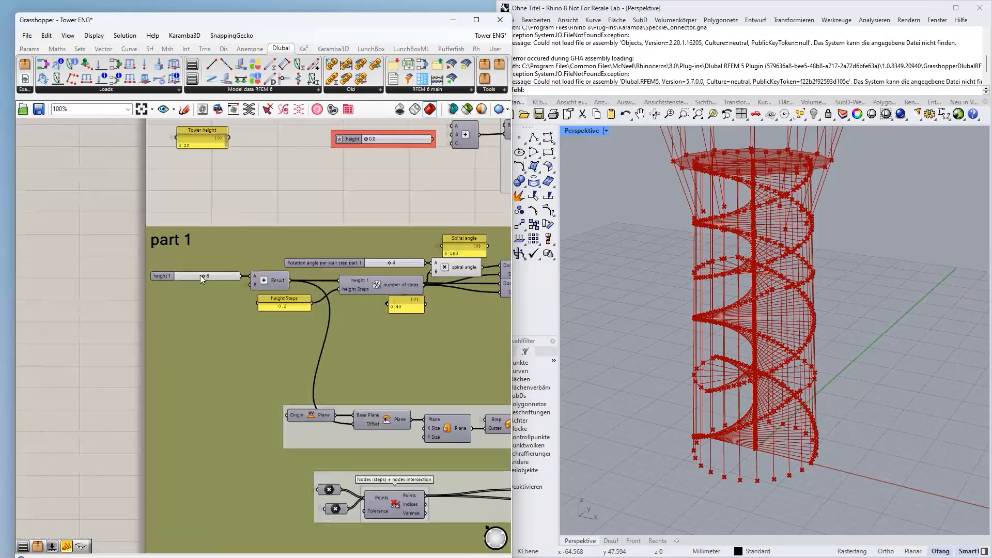
pyautogui.moveTo(205, 278)
pyautogui.mouseDown()
pyautogui.moveTo(218, 277)
pyautogui.moveTo(203, 277)
pyautogui.mouseUp()
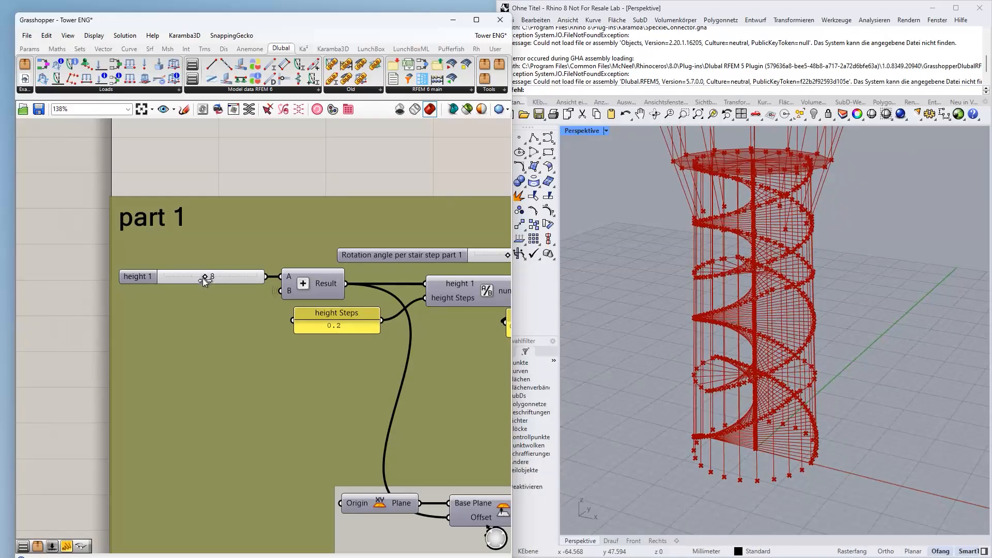
# Locate the part 2 group and check its height 2 slider
pyautogui.scroll(-5, 201, 282)
pyautogui.moveTo(163, 486); pyautogui.dragTo(194, 300, button='right')
pyautogui.moveTo(191, 506); pyautogui.dragTo(158, 200, button='right')
pyautogui.scroll(4, 179, 485)
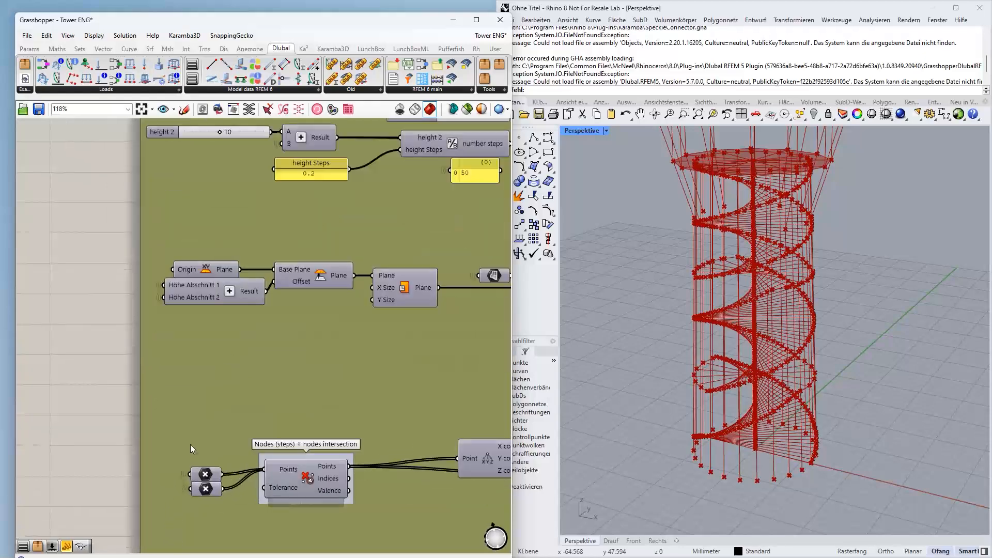
pyautogui.scroll(-2, 239, 340)
pyautogui.scroll(1, 223, 227)
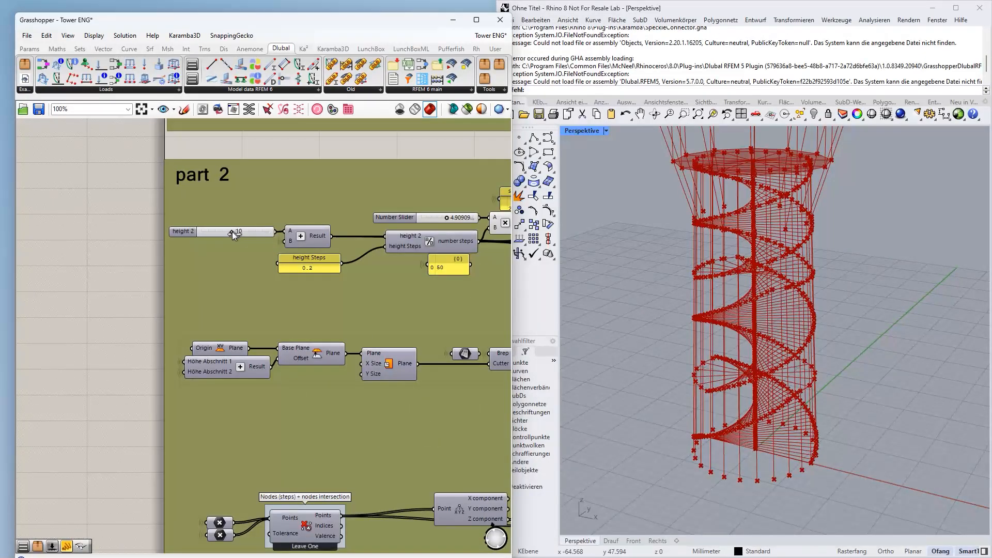
pyautogui.moveTo(238, 231); pyautogui.dragTo(235, 232)
# Test the overall height slider that feeds the addition ahead of the Cylinder group
pyautogui.scroll(-5, 231, 250)
pyautogui.moveTo(234, 271); pyautogui.dragTo(233, 399, button='right')
pyautogui.scroll(8, 250, 188)
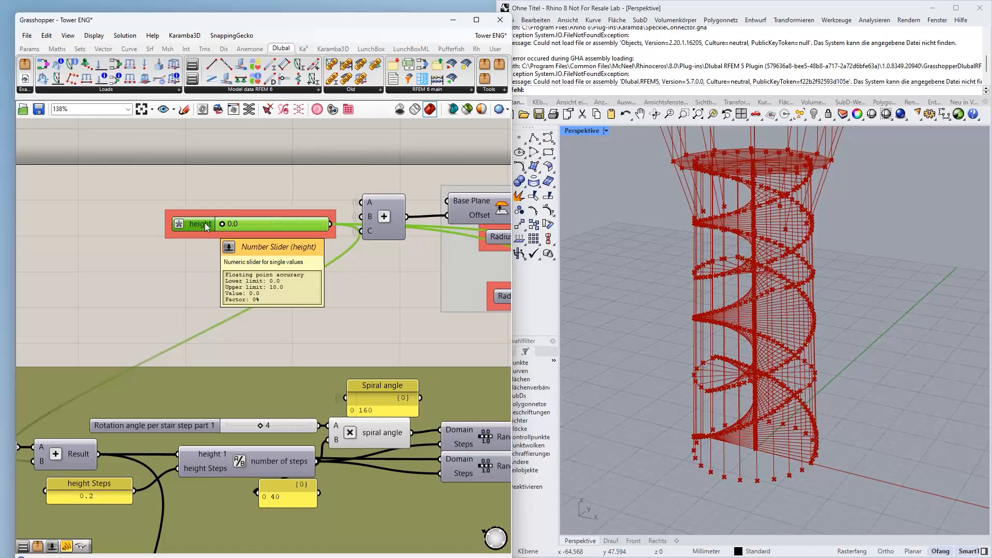
pyautogui.moveTo(185, 315); pyautogui.dragTo(99, 376, button='right')
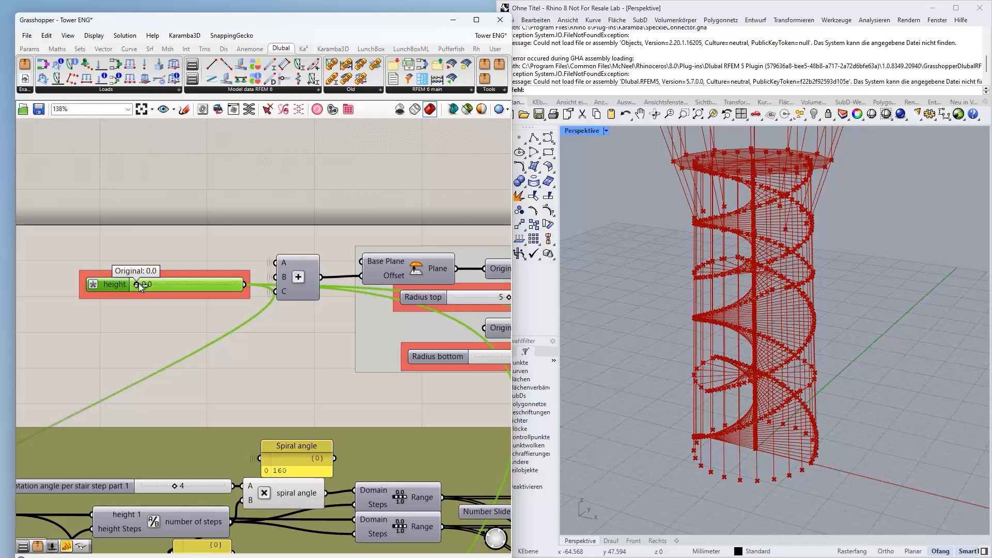
pyautogui.moveTo(139, 285)
pyautogui.mouseDown()
pyautogui.moveTo(152, 285)
pyautogui.moveTo(133, 287)
pyautogui.mouseUp()
# Examine the height Steps panel in part 1 and the matching stair steps at the base of the tower model
pyautogui.scroll(-3, 206, 275)
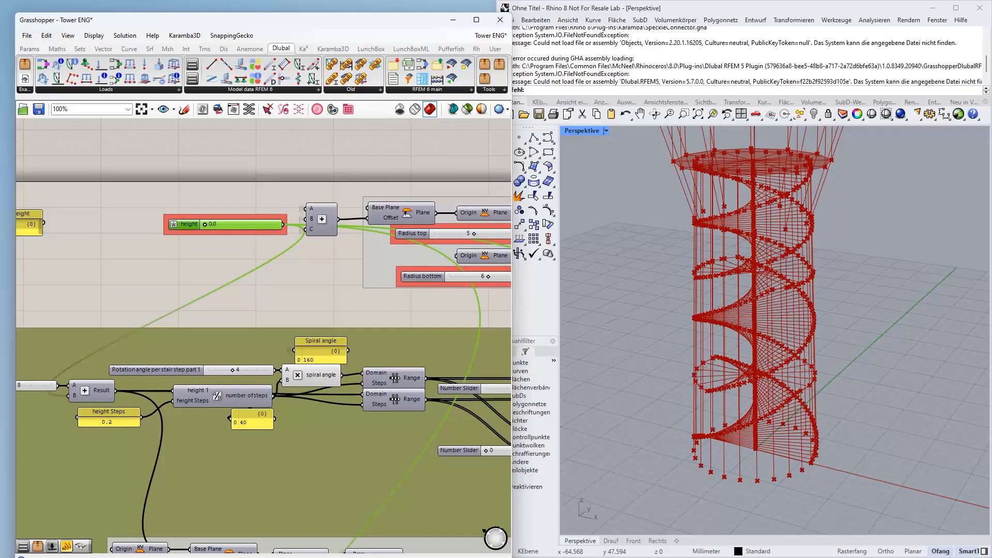
pyautogui.moveTo(111, 408); pyautogui.dragTo(182, 334, button='right')
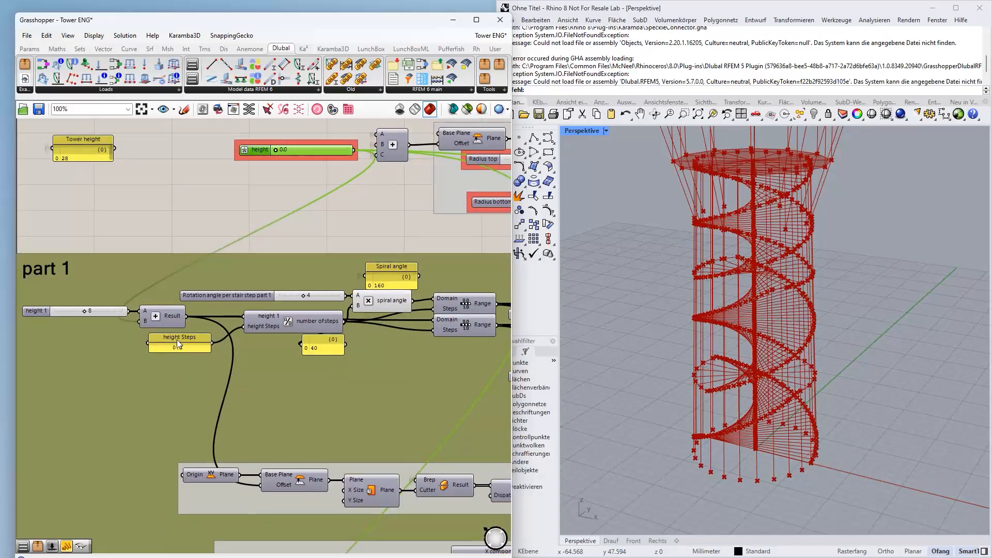
pyautogui.moveTo(784, 427); pyautogui.dragTo(771, 383, button='right')
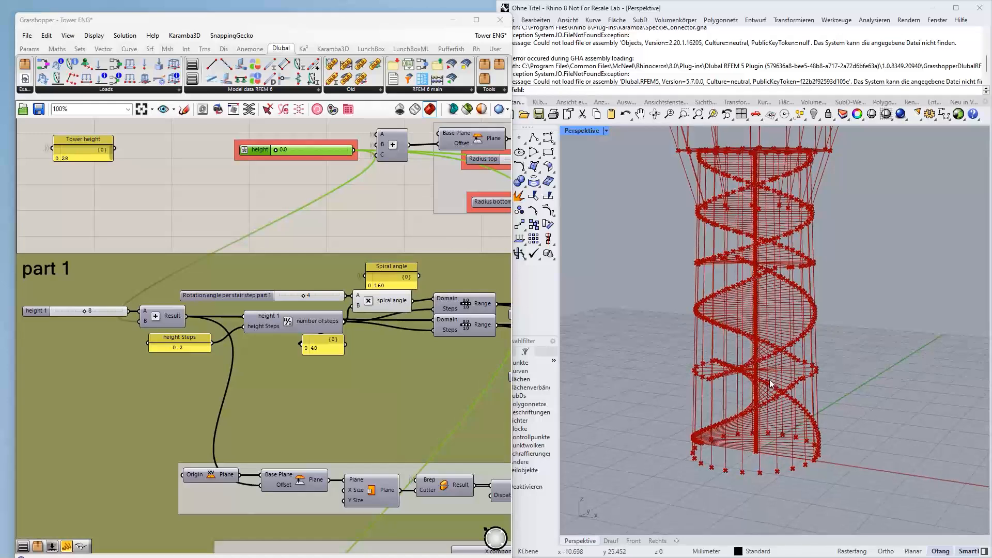
pyautogui.keyDown('shift'); pyautogui.moveTo(814, 275); pyautogui.dragTo(813, 305, button='right'); pyautogui.keyUp('shift')
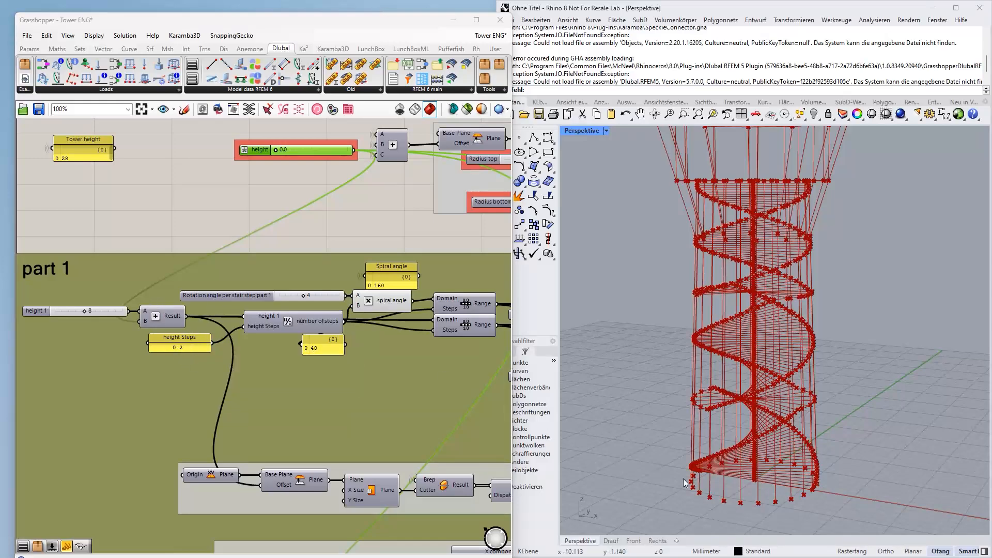
pyautogui.moveTo(751, 480)
pyautogui.mouseDown(button='right')
pyautogui.moveTo(749, 456)
pyautogui.moveTo(752, 480)
pyautogui.moveTo(749, 468)
pyautogui.mouseUp(button='right')
pyautogui.scroll(5, 749, 468)
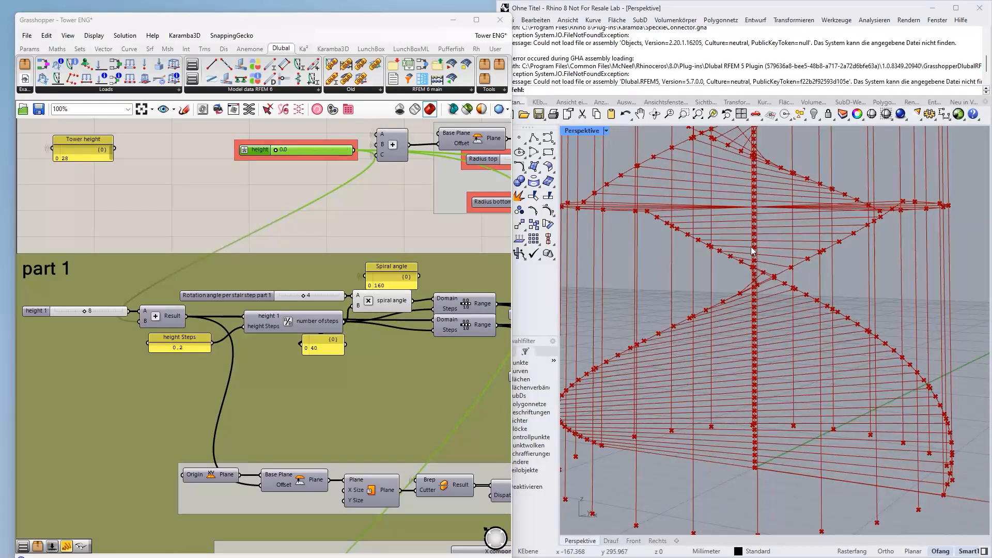
pyautogui.scroll(-2, 154, 263)
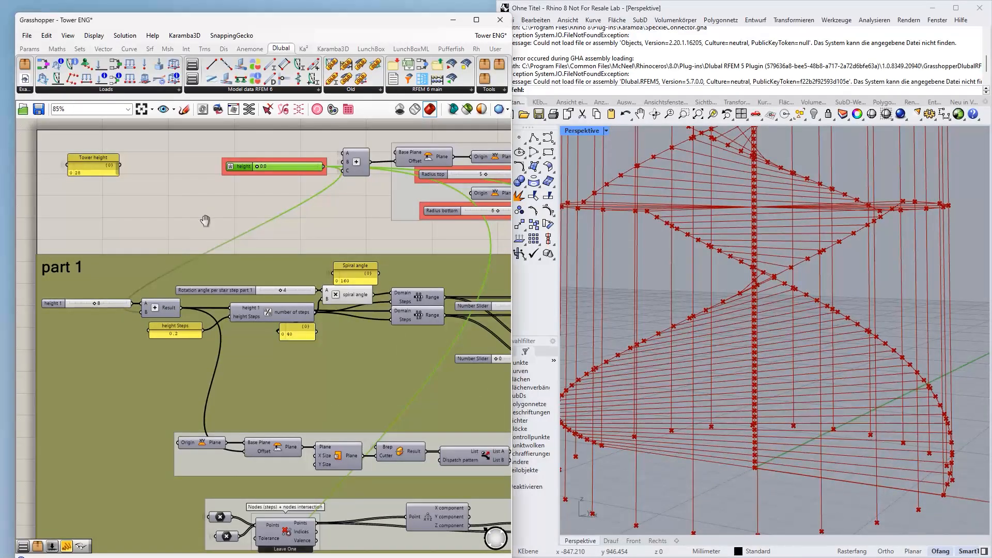
# Test the overall height slider at 0.8 and return it to 0.0
pyautogui.scroll(2, 206, 221)
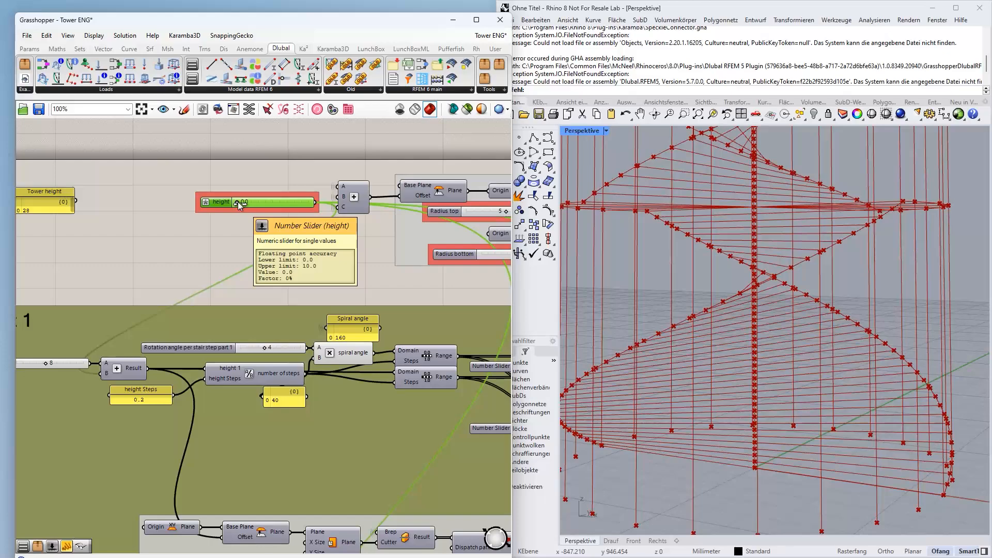
pyautogui.moveTo(565, 248); pyautogui.dragTo(637, 284, button='right')
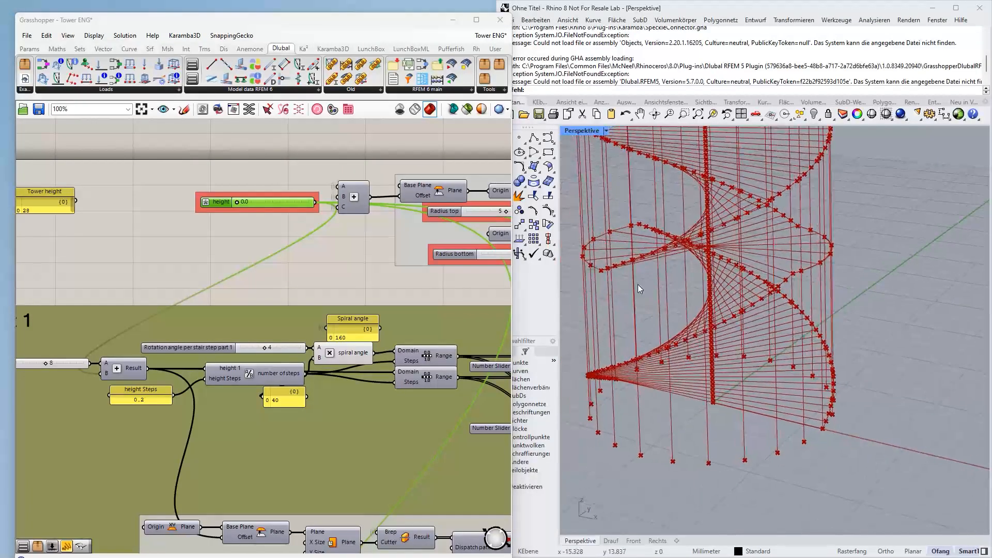
pyautogui.scroll(-3, 706, 261)
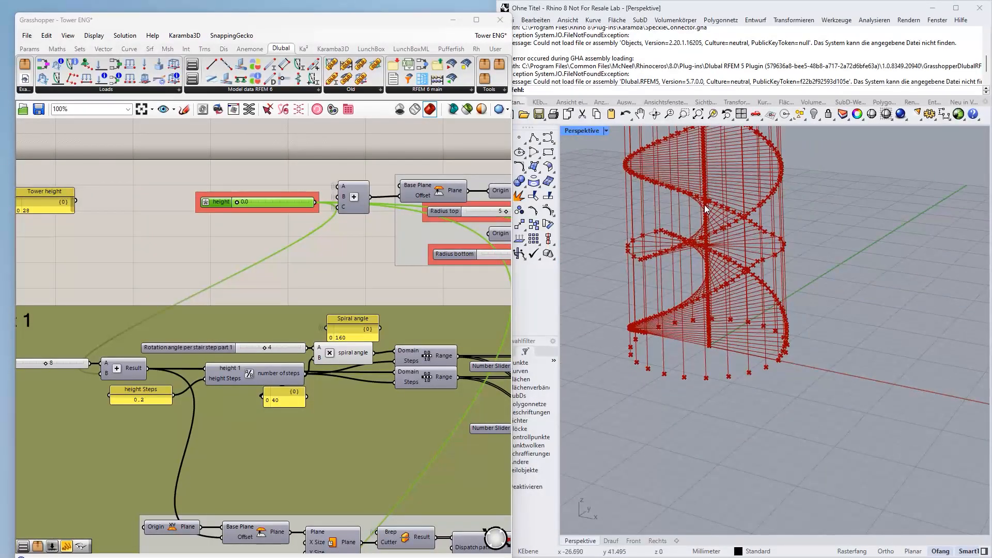
pyautogui.scroll(4, 705, 243)
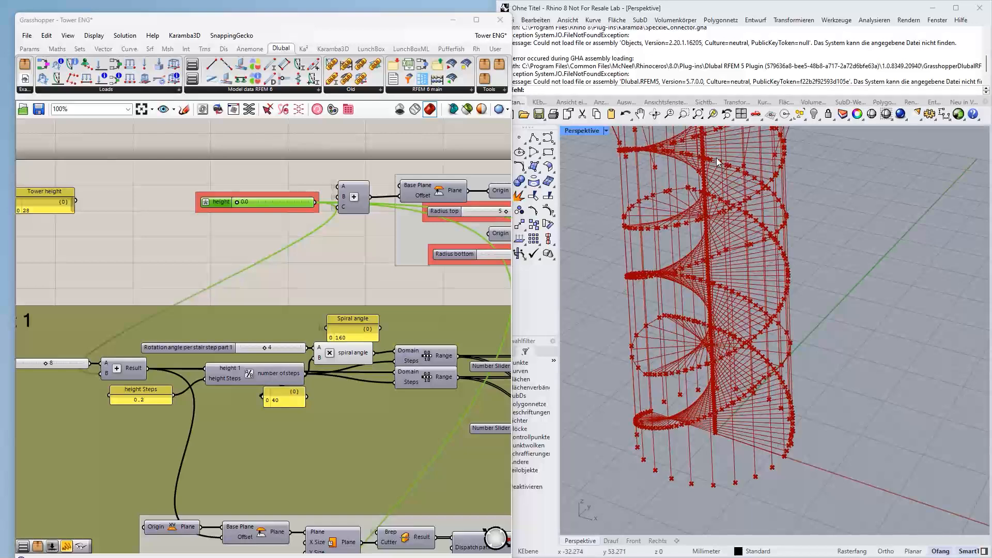
pyautogui.moveTo(237, 202); pyautogui.dragTo(239, 202)
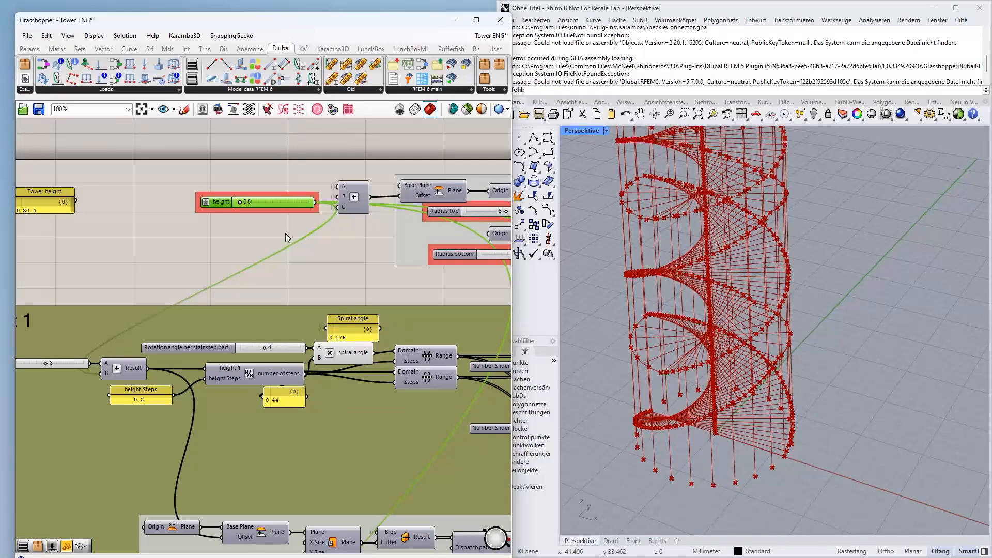
pyautogui.moveTo(238, 201); pyautogui.dragTo(187, 233)
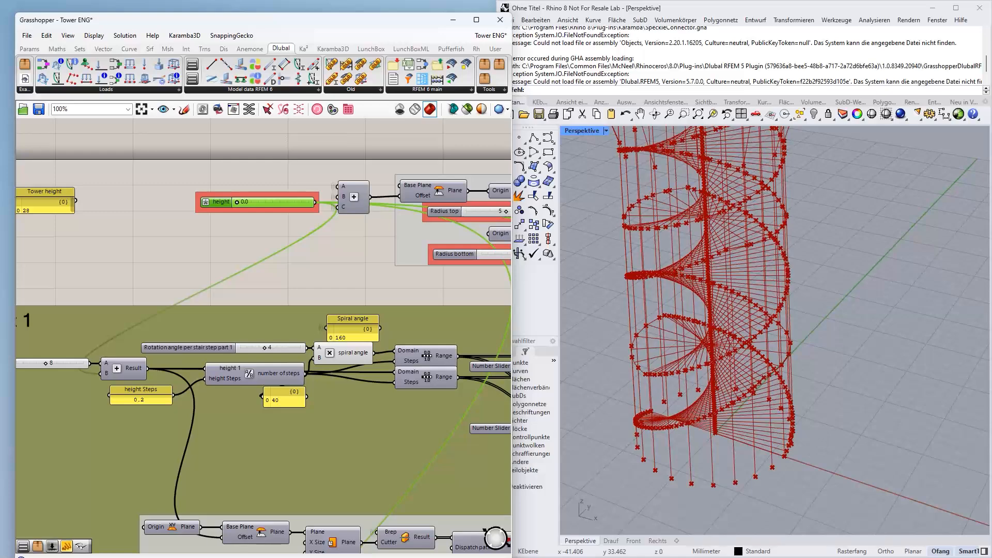
# Deselect the overall height slider and bring the whole tower model into view
pyautogui.scroll(-4, 330, 305)
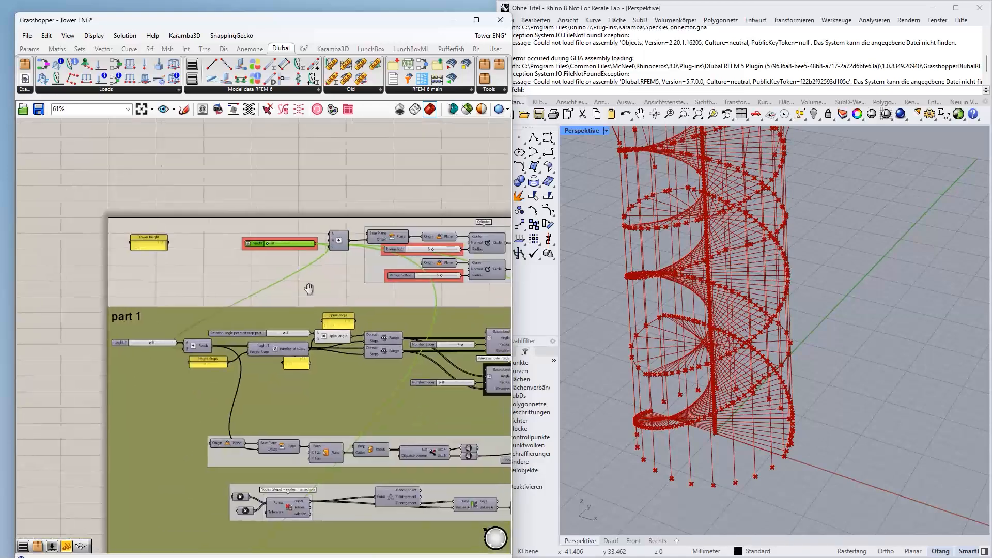
pyautogui.moveTo(238, 256)
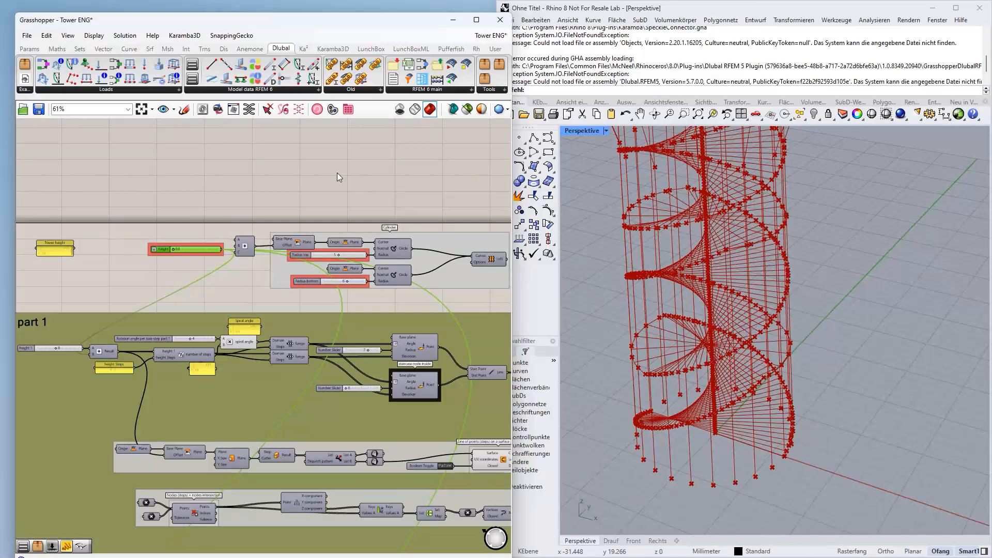
pyautogui.click(243, 299)
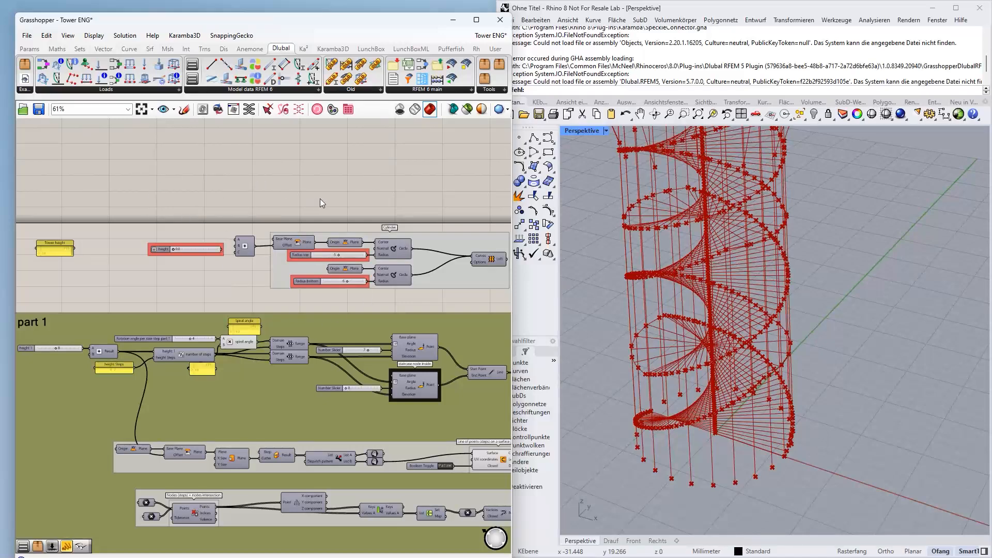
pyautogui.moveTo(320, 202); pyautogui.dragTo(253, 155, button='right')
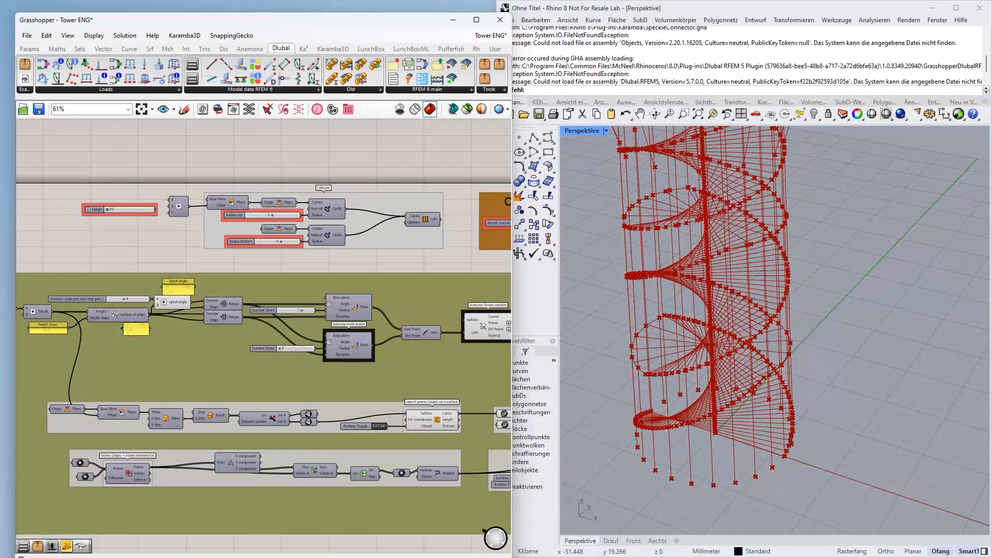
pyautogui.scroll(-5, 669, 334)
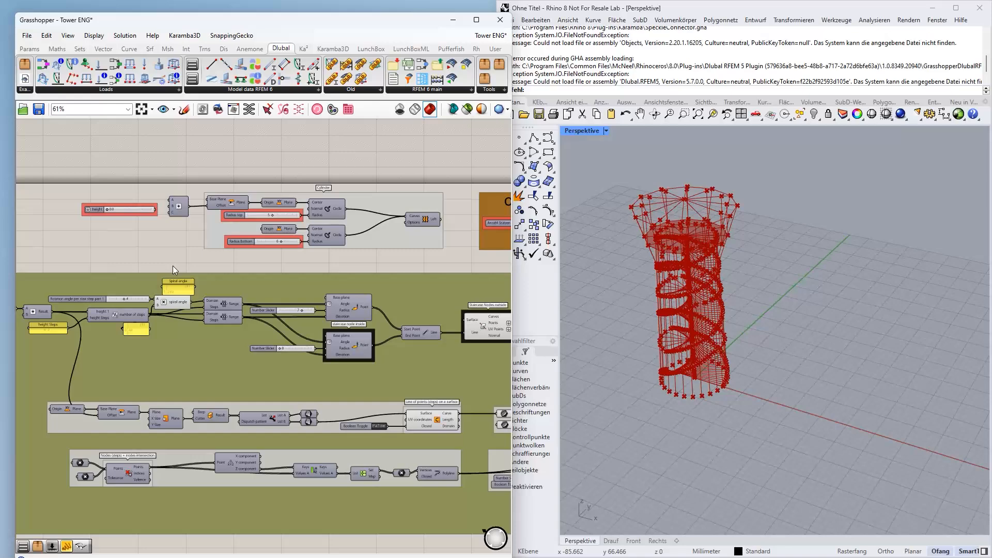
# Survey the definition beyond the Columns group, from the blue collecting group through the component groups to the red group at its end
pyautogui.moveTo(409, 271); pyautogui.dragTo(161, 274, button='right')
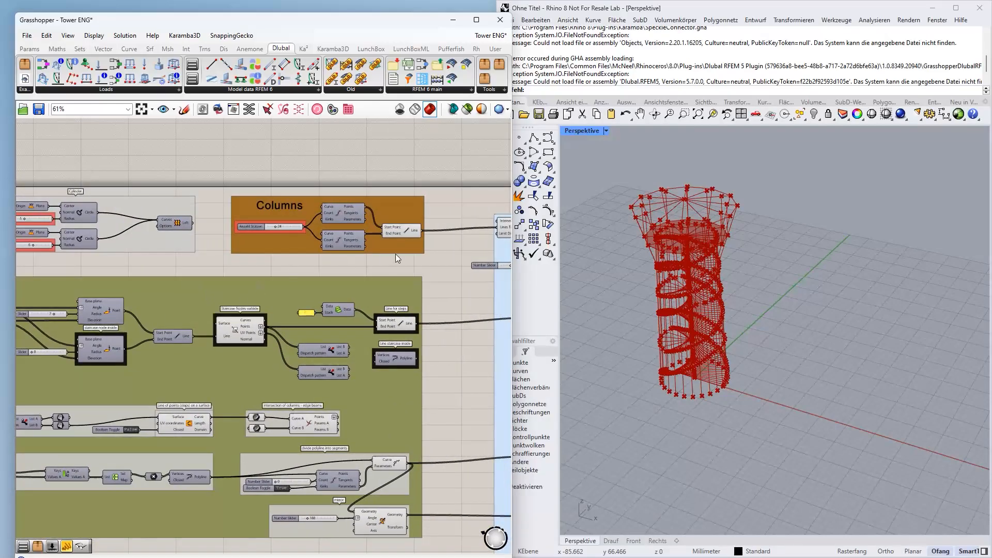
pyautogui.moveTo(396, 253); pyautogui.dragTo(146, 250, button='right')
pyautogui.scroll(-3, 331, 283)
pyautogui.moveTo(440, 335); pyautogui.dragTo(220, 206, button='right')
pyautogui.scroll(-2, 220, 205)
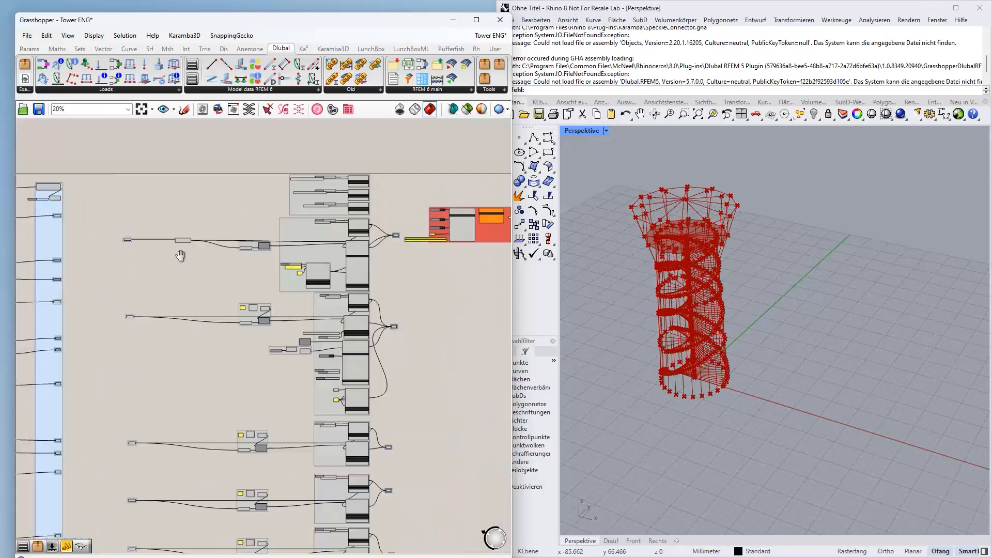
pyautogui.moveTo(203, 242); pyautogui.dragTo(184, 248, button='right')
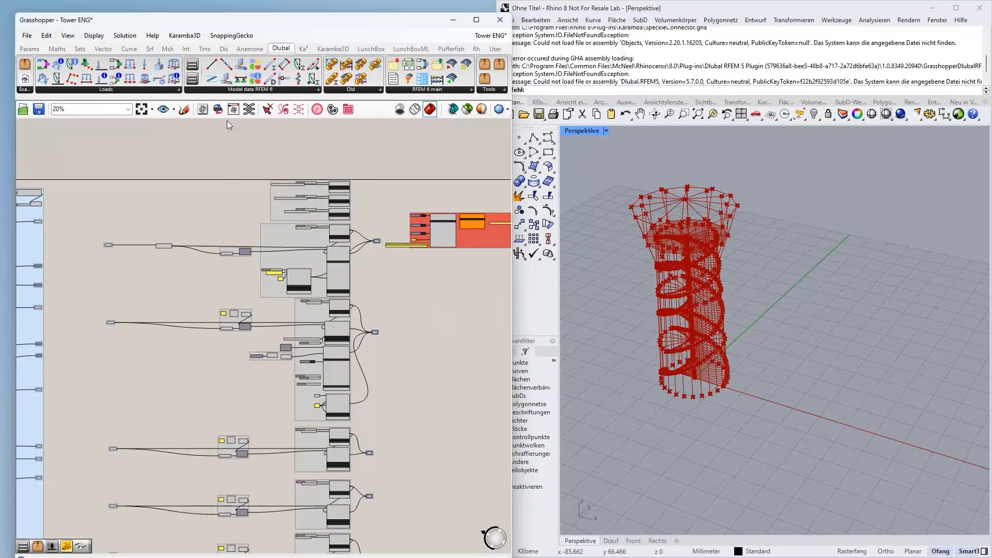
pyautogui.moveTo(210, 197); pyautogui.dragTo(4, 214, button='right')
pyautogui.scroll(2, 141, 232)
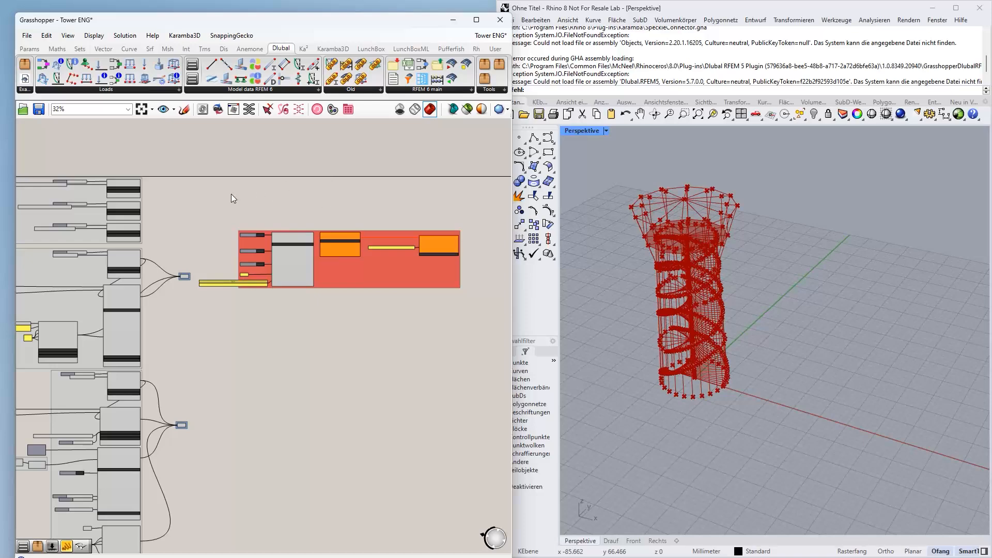
pyautogui.scroll(-1, 235, 222)
pyautogui.scroll(3, 324, 255)
pyautogui.scroll(-2, 232, 265)
pyautogui.scroll(-3, 231, 265)
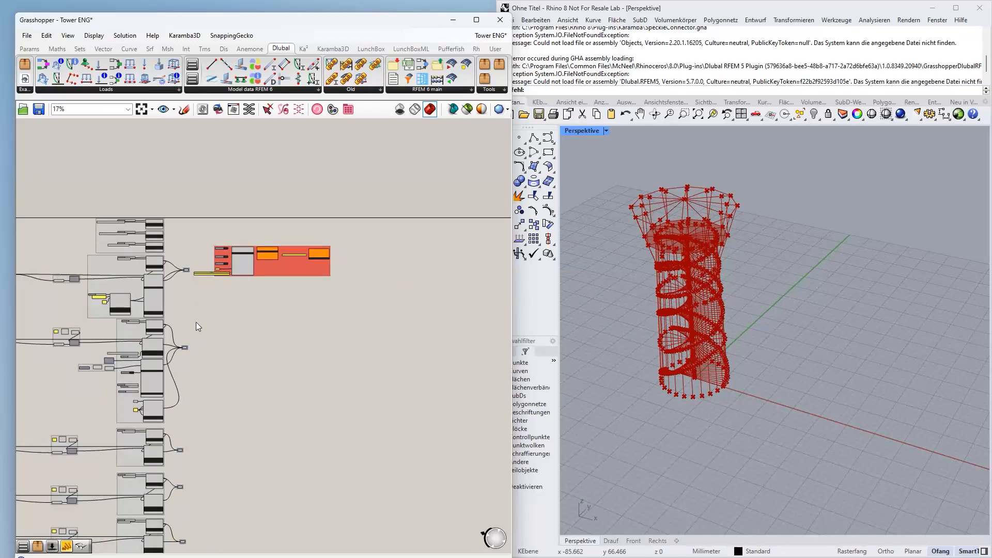
# Return to the part 1 group and examine its number of steps, spiral angle and staircase node components
pyautogui.moveTo(196, 322); pyautogui.dragTo(372, 346, button='right')
pyautogui.moveTo(187, 229); pyautogui.dragTo(285, 177, button='right')
pyautogui.moveTo(180, 207); pyautogui.dragTo(334, 272, button='right')
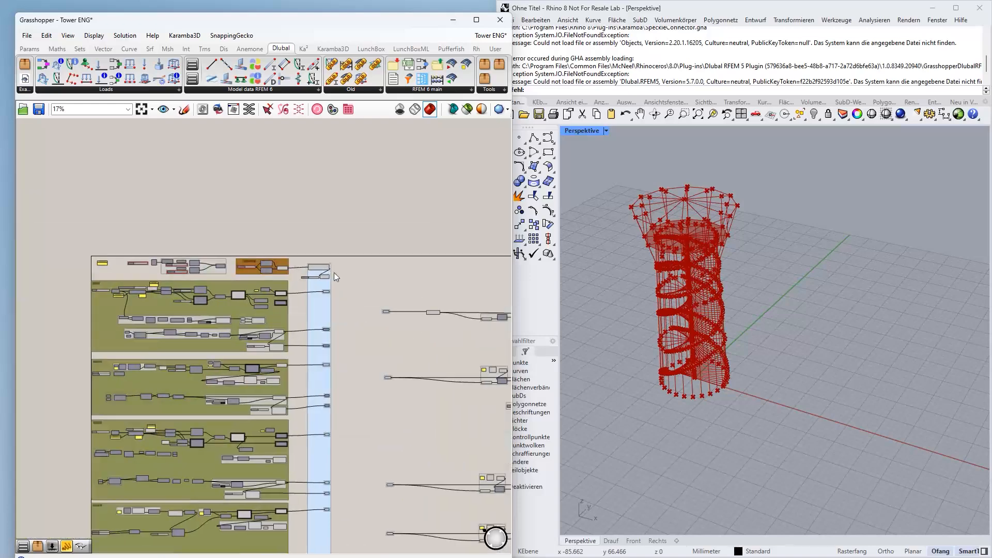
pyautogui.scroll(3, 49, 279)
pyautogui.scroll(2, 172, 290)
pyautogui.moveTo(178, 266); pyautogui.dragTo(142, 222, button='right')
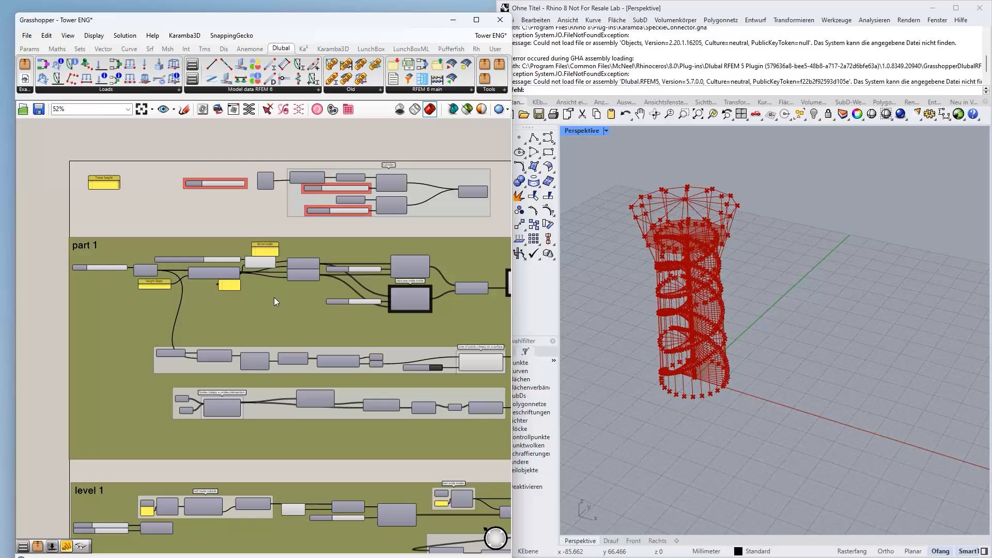
pyautogui.moveTo(191, 225); pyautogui.dragTo(169, 231, button='right')
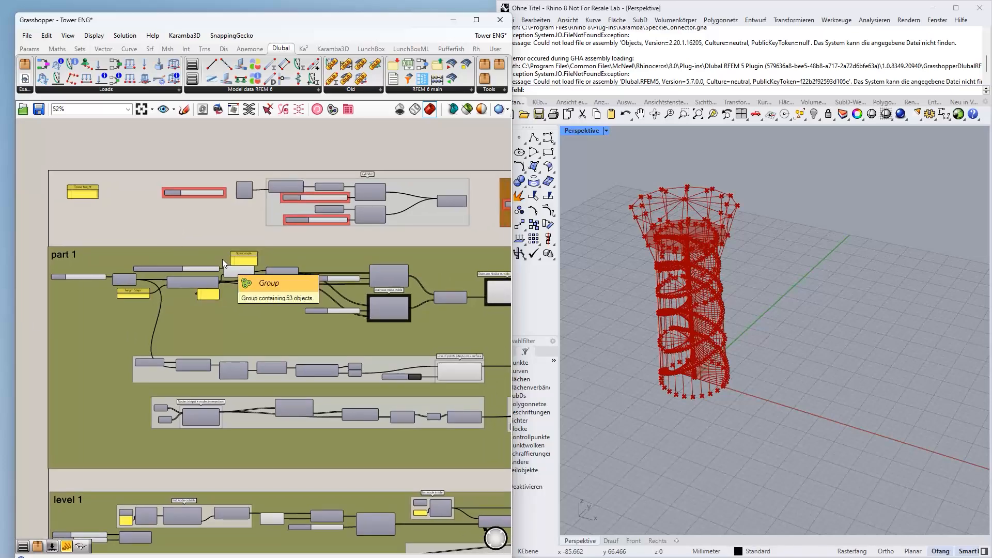
pyautogui.scroll(4, 324, 299)
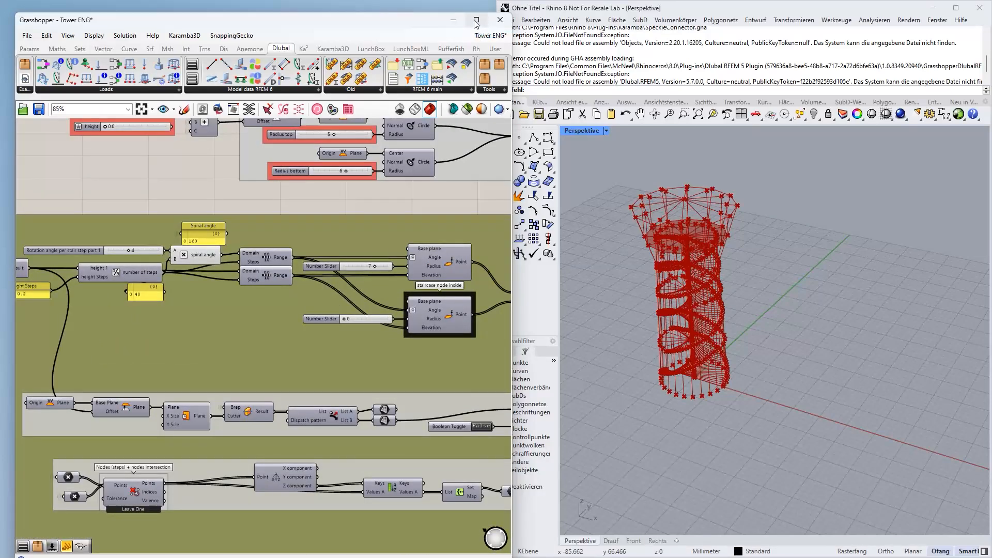
# Arrange the Grasshopper window side by side with Rhino, giving Grasshopper about two thirds of the screen width
pyautogui.click(476, 20)
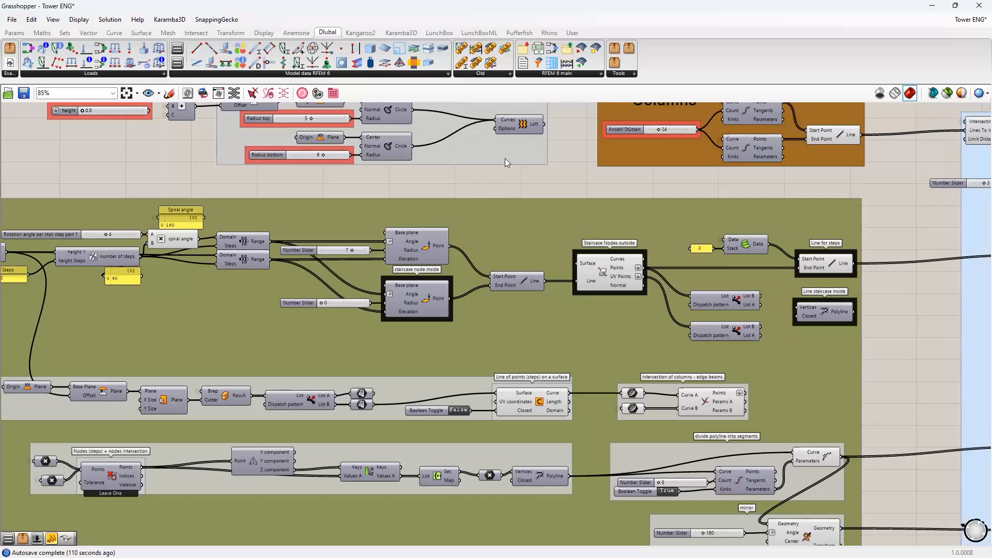
pyautogui.moveTo(774, 10); pyautogui.dragTo(495, 58)
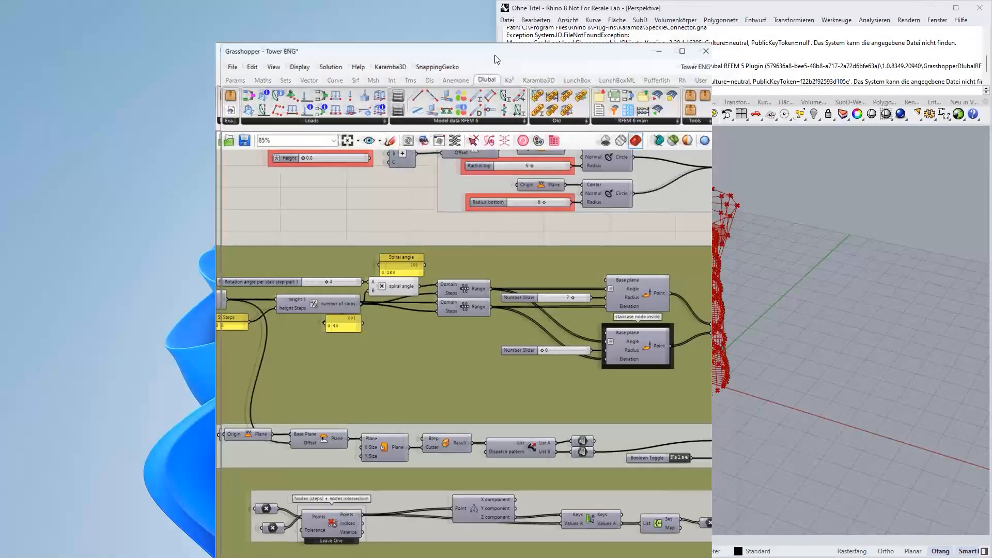
pyautogui.press('super+Left')
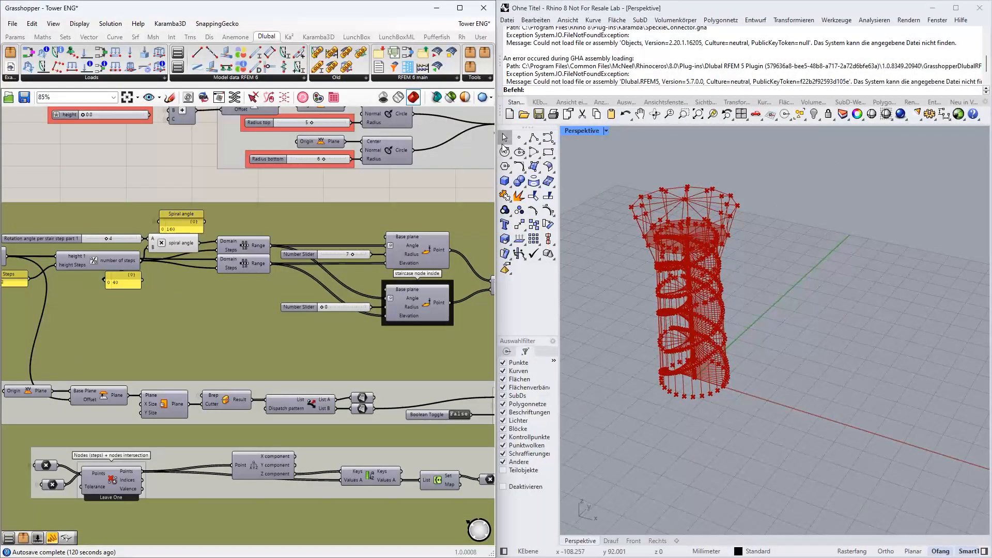
pyautogui.moveTo(493, 138); pyautogui.dragTo(652, 138)
# Select the Line for steps component in part 1 to highlight its lines in the tower's lowest stair flight
pyautogui.scroll(8, 747, 199)
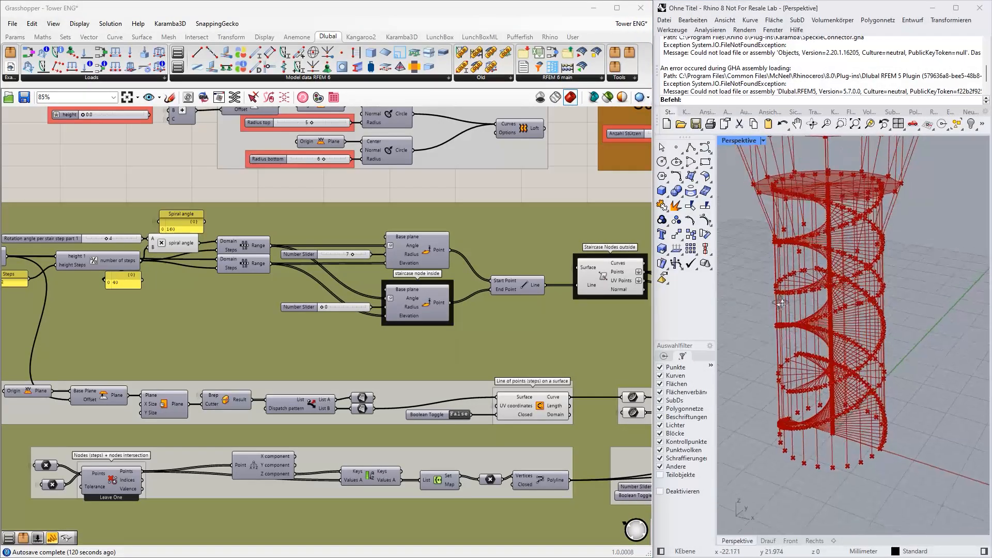
pyautogui.scroll(8, 824, 460)
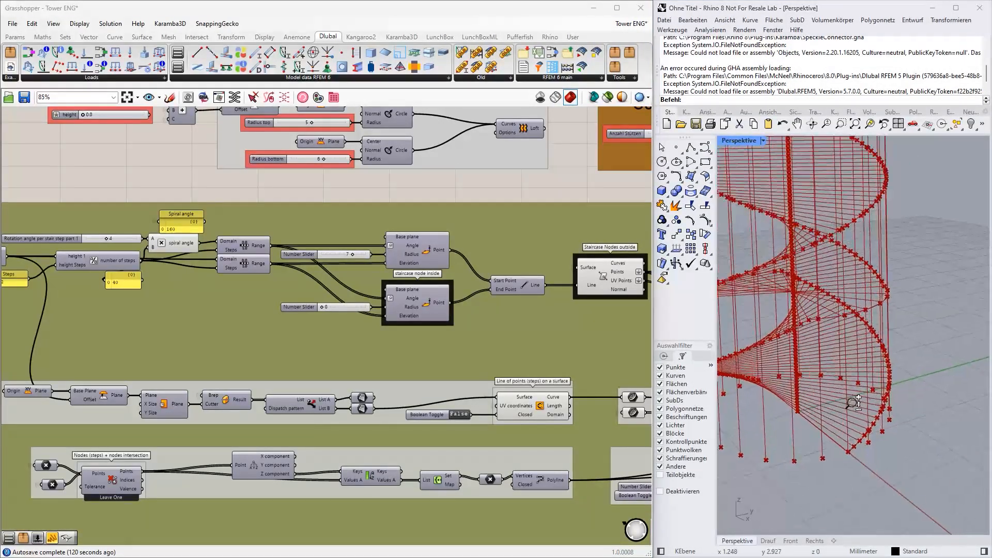
pyautogui.scroll(6, 824, 416)
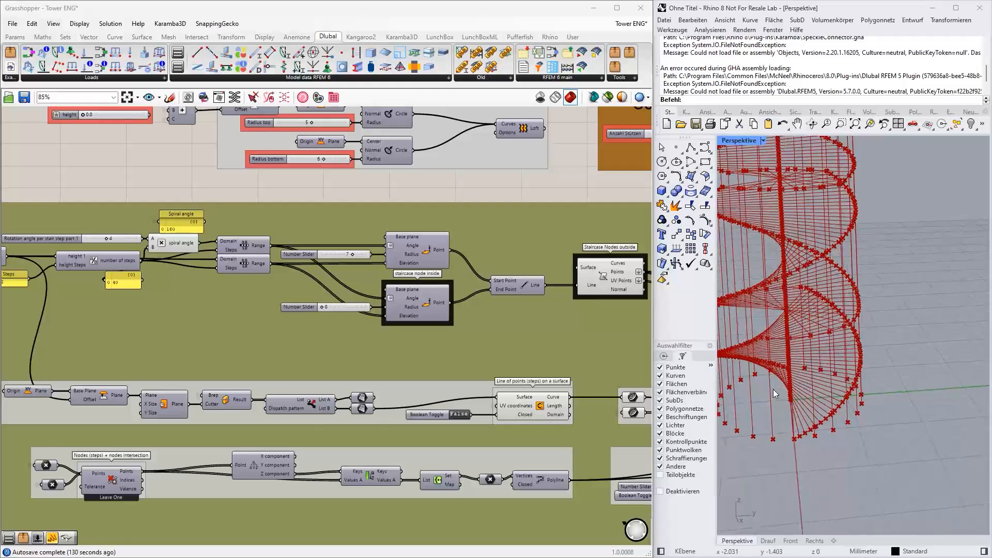
pyautogui.keyDown('shift'); pyautogui.moveTo(772, 386); pyautogui.dragTo(812, 381, button='right'); pyautogui.keyUp('shift')
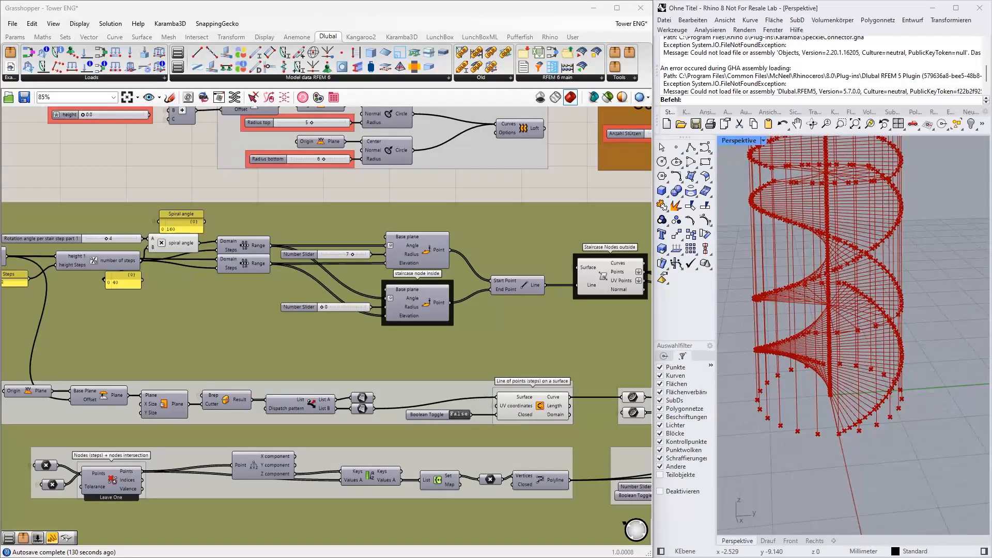
pyautogui.scroll(-4, 465, 259)
pyautogui.moveTo(466, 206); pyautogui.dragTo(334, 246, button='right')
pyautogui.scroll(4, 520, 305)
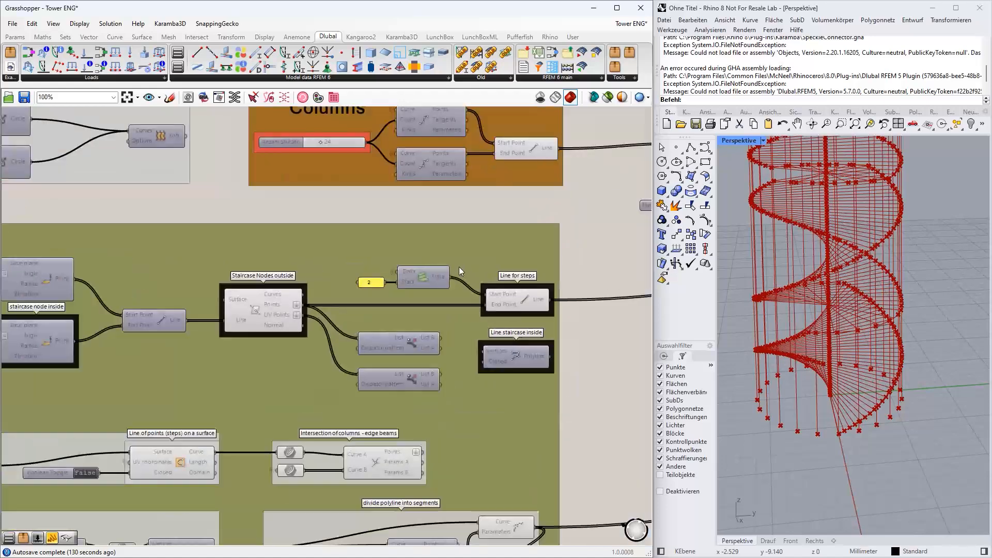
pyautogui.click(522, 306)
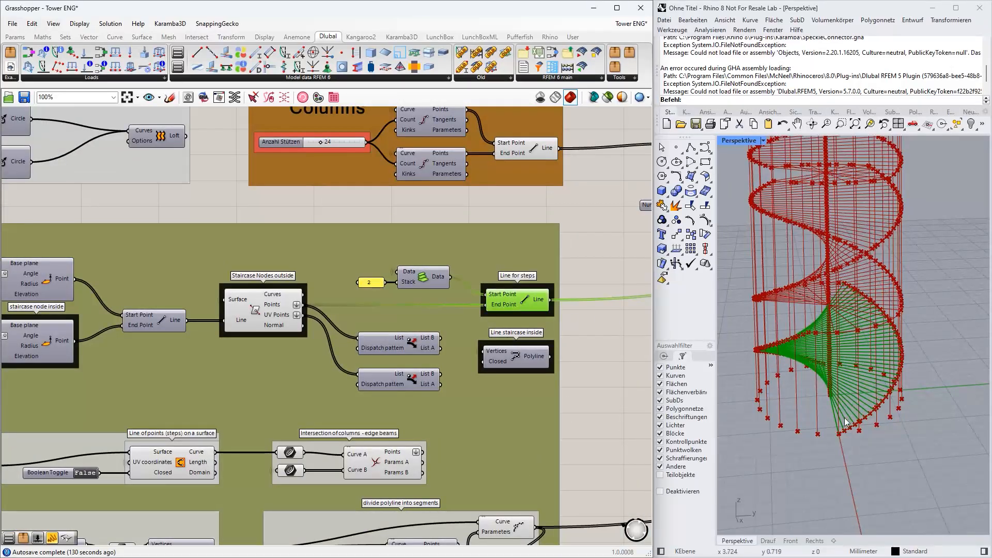
# Select the Staircase Nodes outside component and inspect its highlighted nodes along the outer edge of the lowest stair flight
pyautogui.scroll(3, 844, 424)
pyautogui.moveTo(844, 425); pyautogui.dragTo(866, 415, button='right')
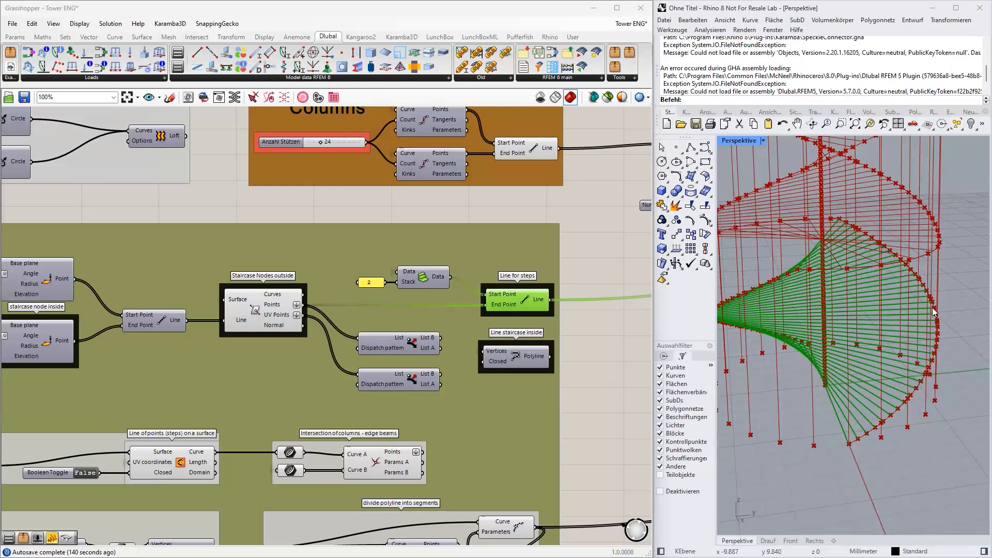
pyautogui.click(259, 309)
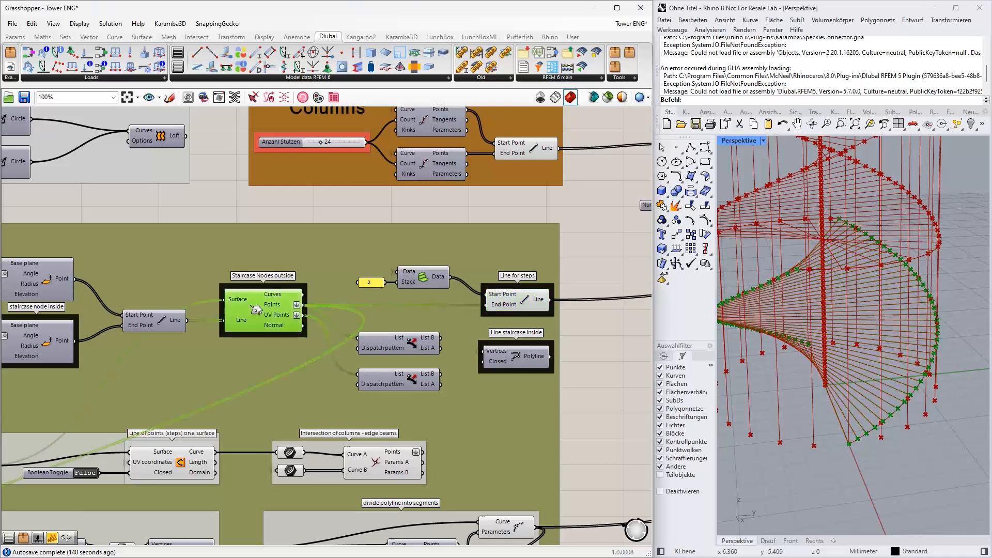
pyautogui.scroll(5, 844, 399)
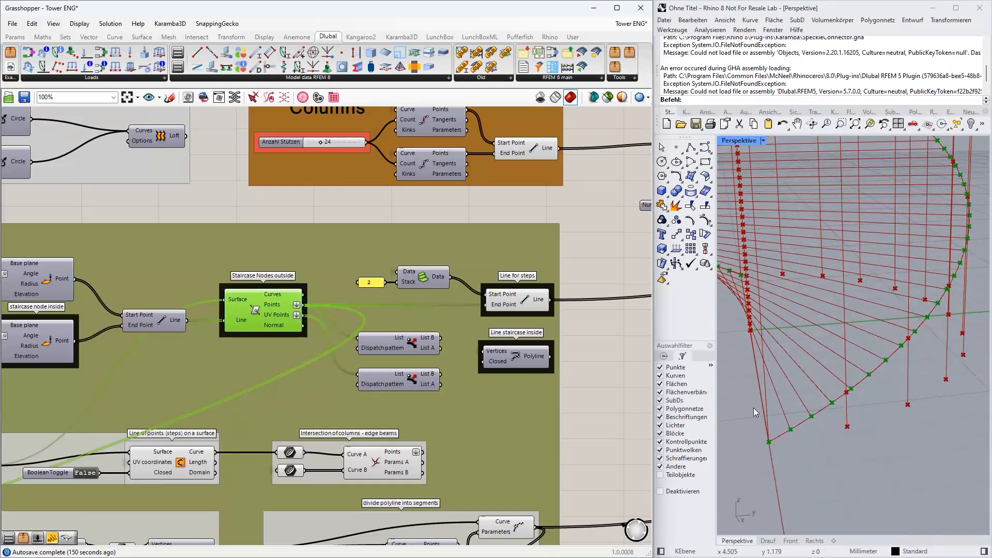
pyautogui.scroll(-1, 601, 414)
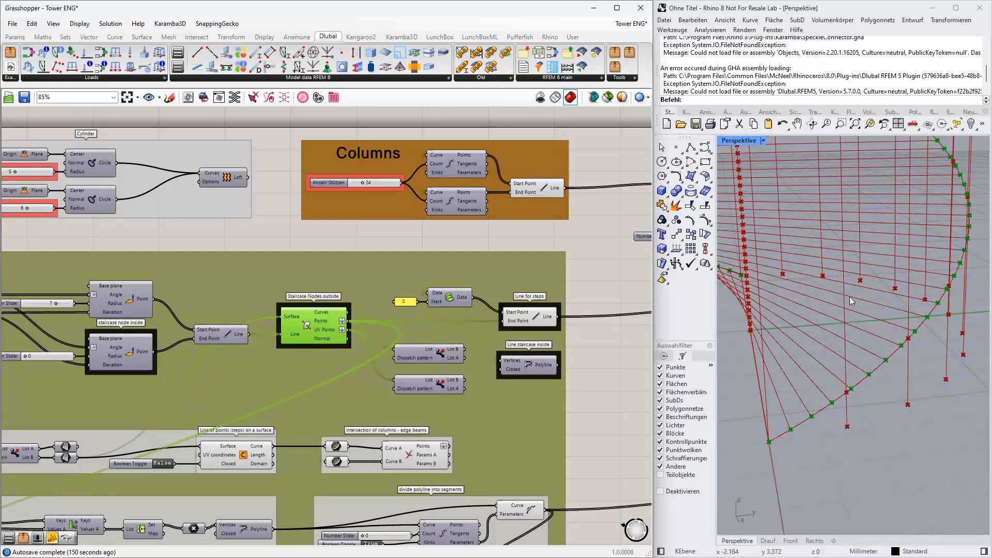
pyautogui.scroll(-1, 615, 405)
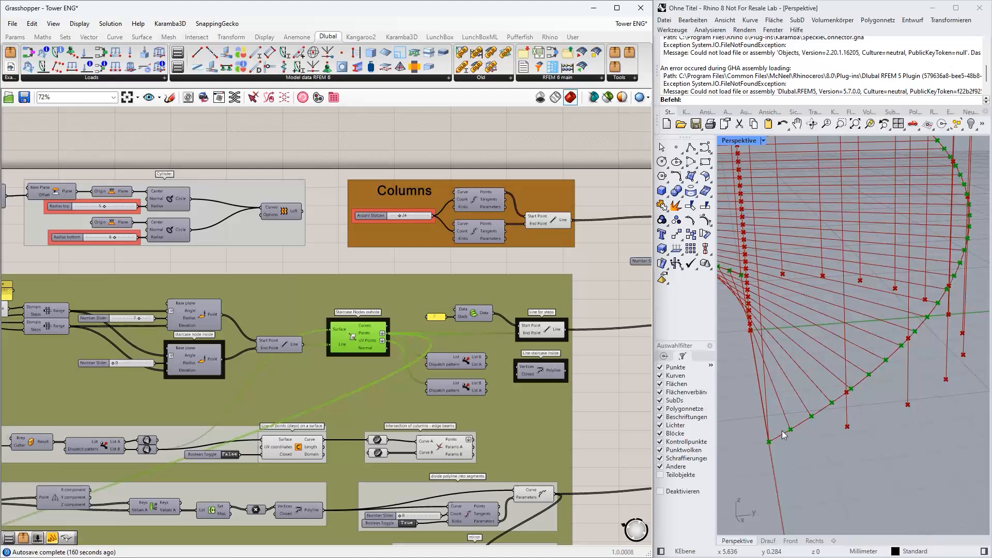
# Highlight the Line of points (steps) on a surface curve and compare it with the step lines and a column crossing
pyautogui.click(298, 453)
pyautogui.moveTo(800, 429); pyautogui.dragTo(828, 417, button='right')
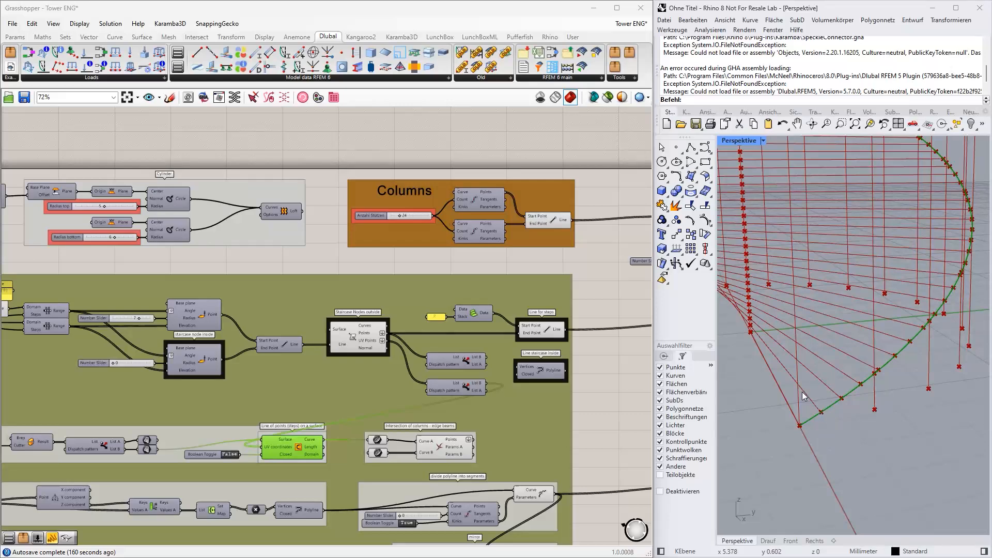
pyautogui.click(558, 338)
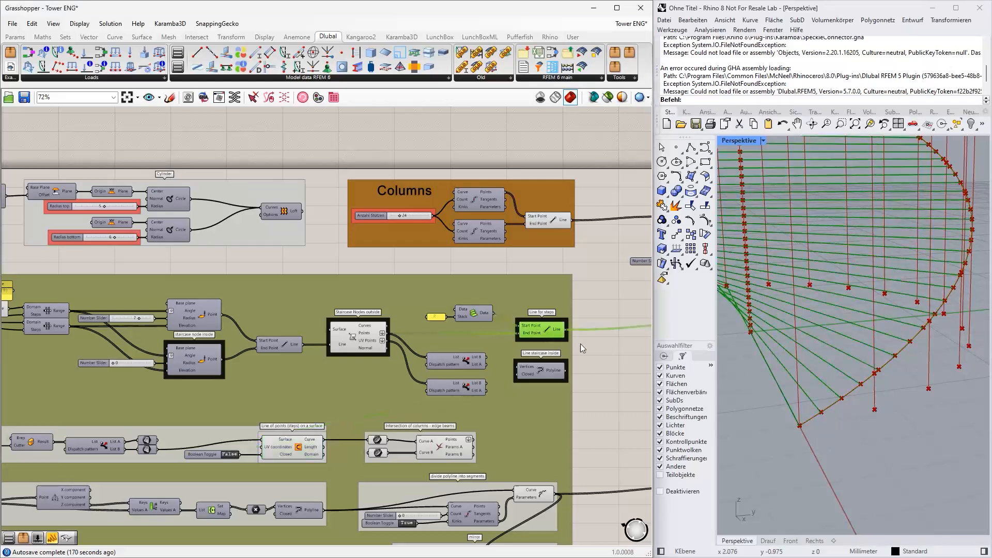
pyautogui.click(298, 453)
pyautogui.moveTo(916, 410); pyautogui.dragTo(874, 418, button='right')
pyautogui.scroll(8, 908, 399)
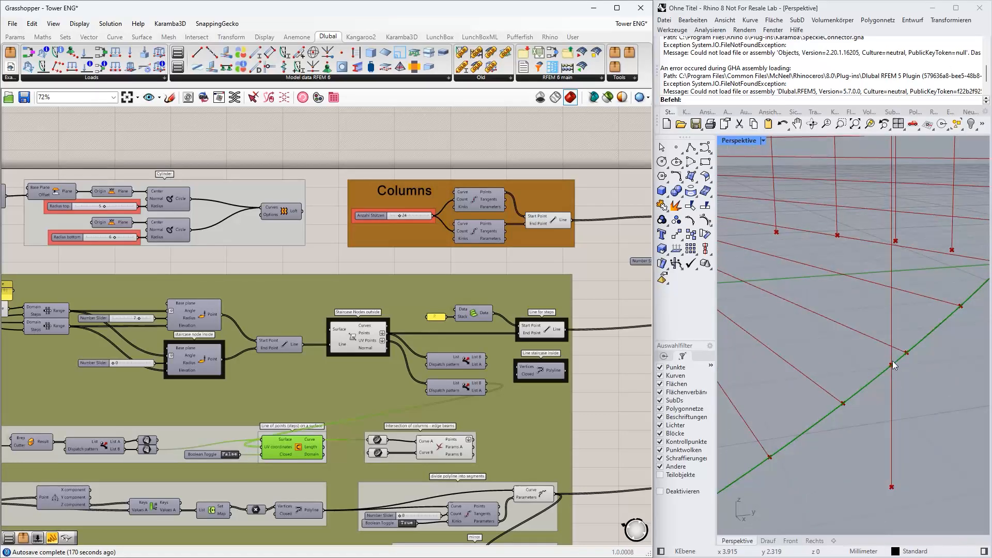
# Select the Line component of the Columns group and inspect where the columns cross the outer edge of the stair
pyautogui.click(557, 222)
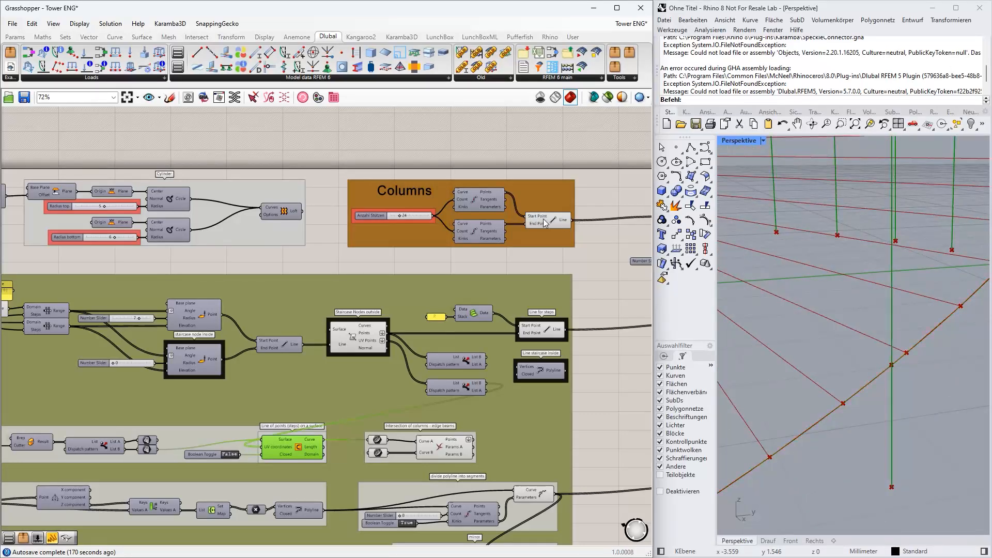
pyautogui.scroll(-7, 896, 348)
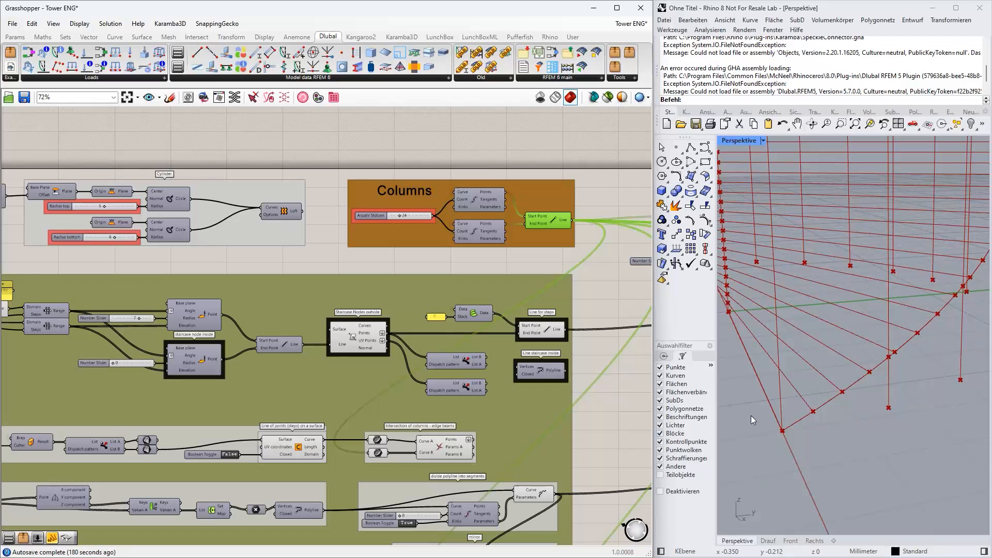
pyautogui.moveTo(892, 360); pyautogui.dragTo(801, 325, button='right')
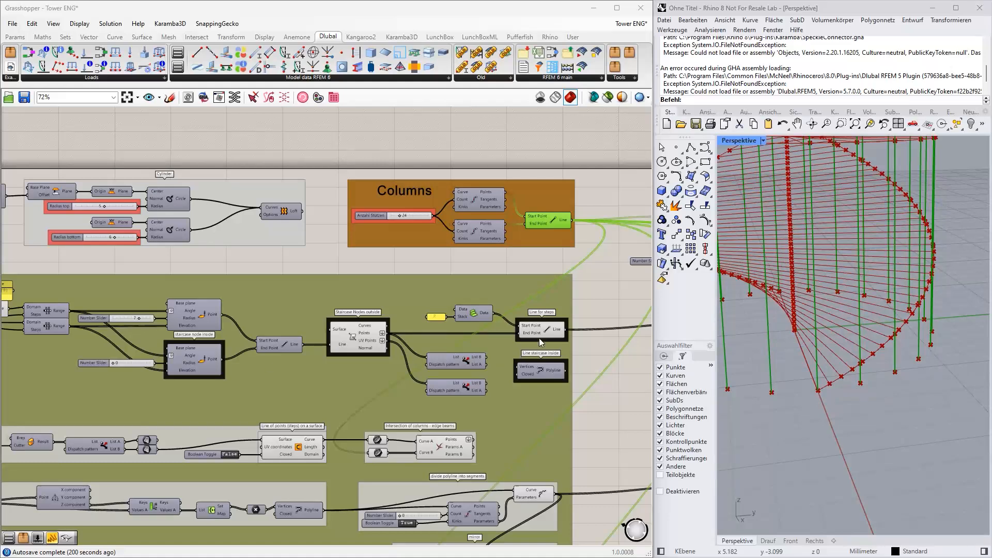
pyautogui.moveTo(595, 311); pyautogui.dragTo(623, 247, button='right')
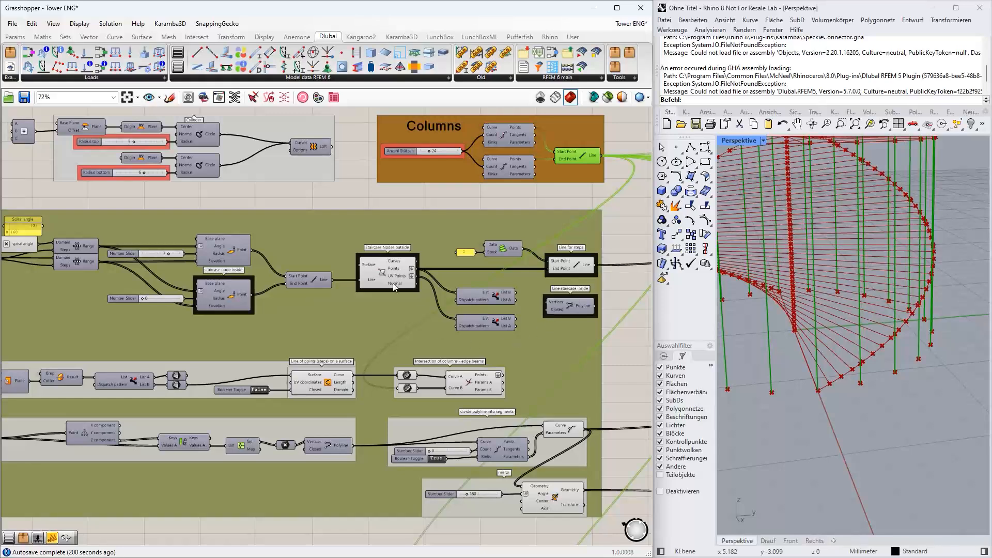
pyautogui.scroll(3, 835, 345)
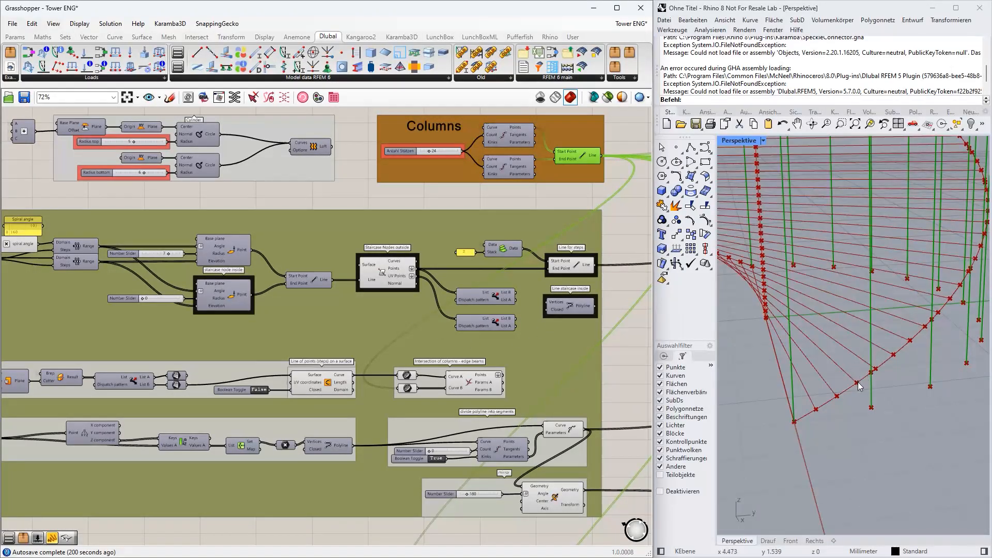
# Highlight in turn the two point containers feeding the Nodes (steps) + nodes intersection component in part 1
pyautogui.scroll(-3, 363, 335)
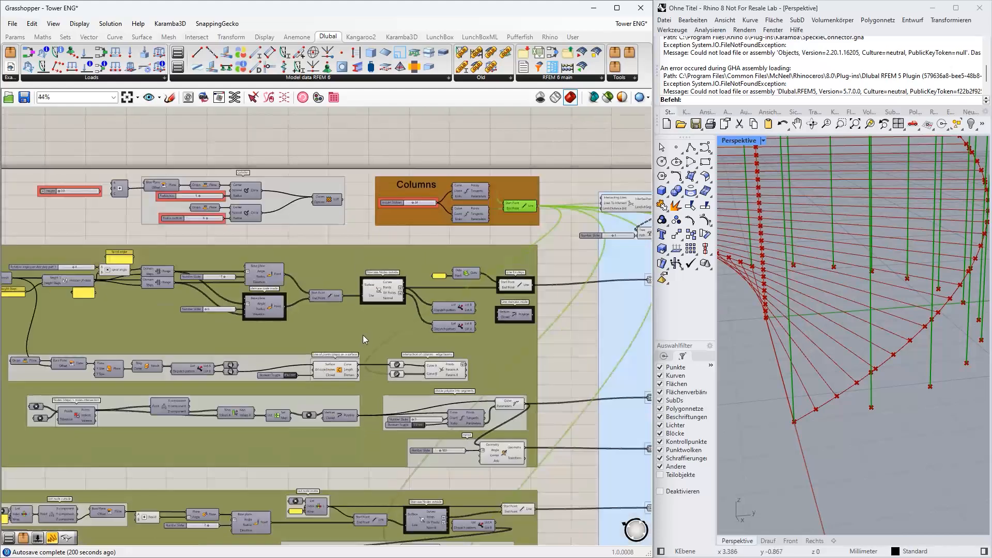
pyautogui.scroll(3, 134, 356)
pyautogui.click(102, 419)
pyautogui.press('space')
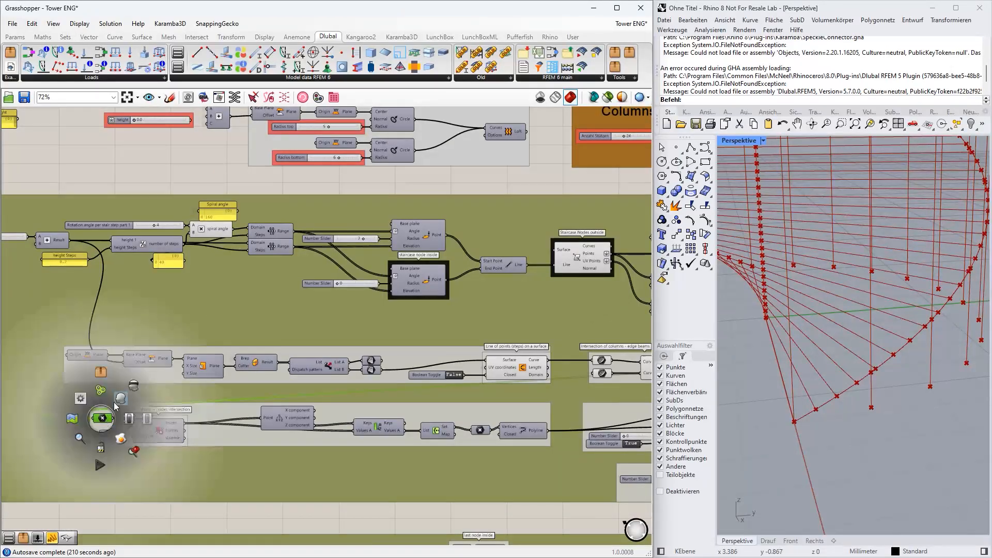
pyautogui.click(110, 434)
pyautogui.middleClick(110, 434)
pyautogui.click(127, 411)
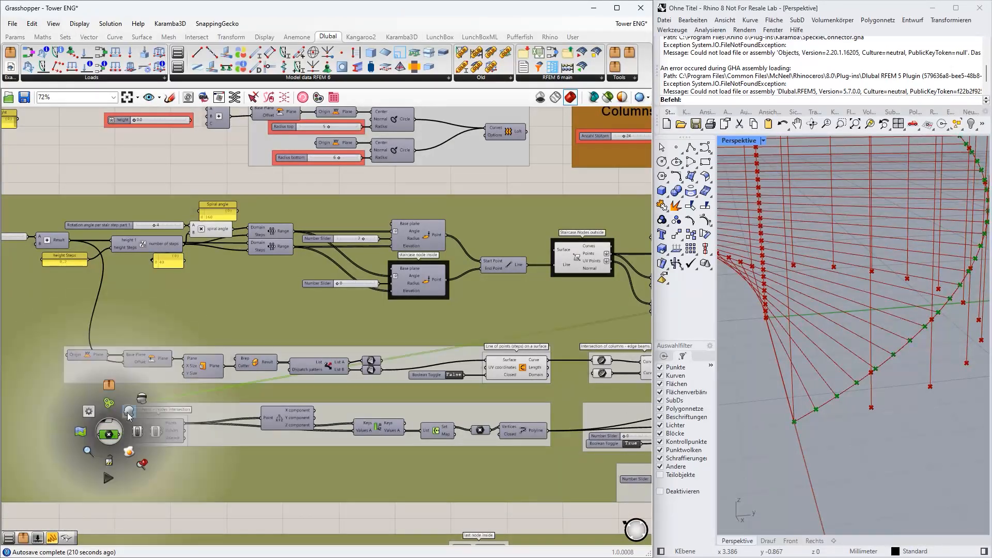
pyautogui.scroll(3, 846, 383)
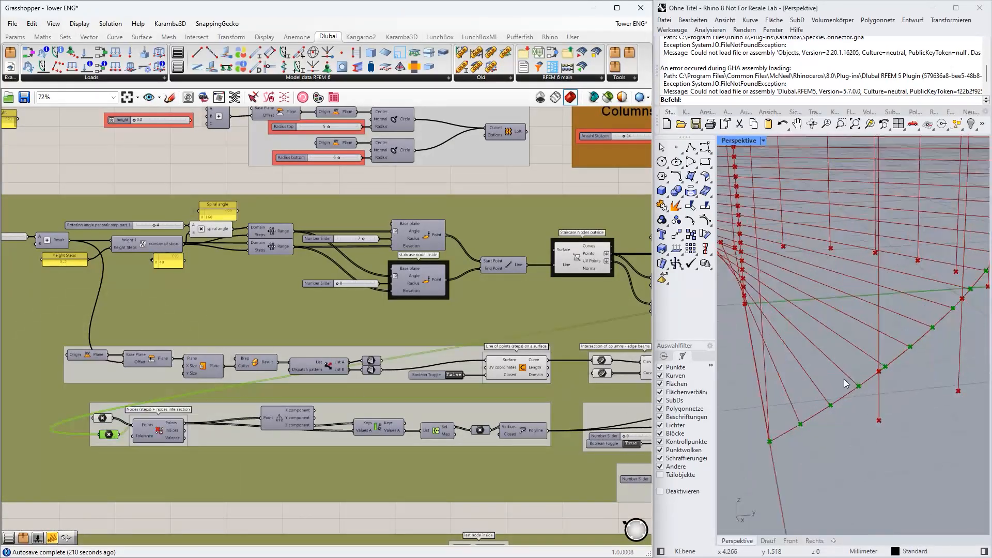
# Select both point containers together to inspect the combined step and column intersection nodes on the outer stair edge
pyautogui.click(101, 419)
pyautogui.keyDown('shift'); pyautogui.click(108, 435); pyautogui.keyUp('shift')
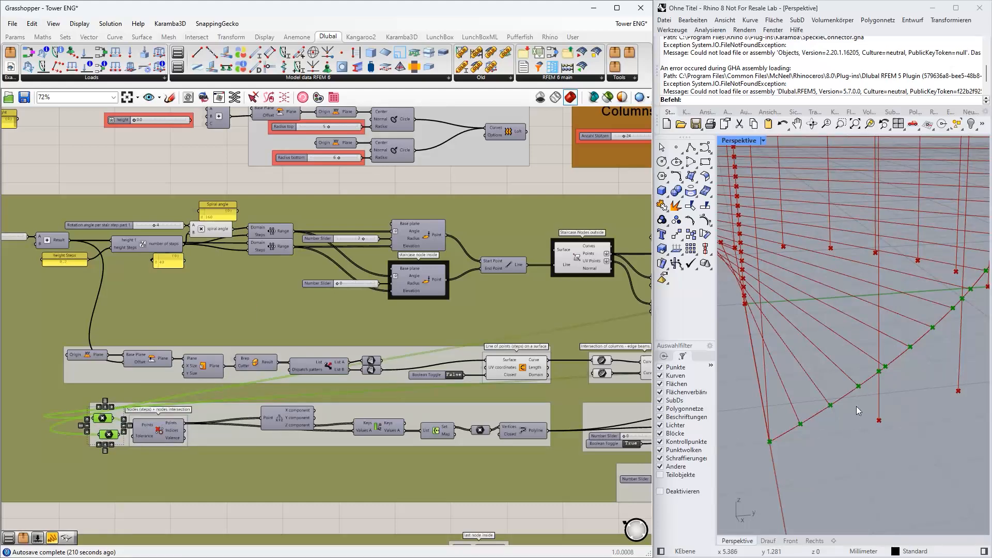
pyautogui.scroll(-3, 856, 395)
pyautogui.scroll(3, 809, 417)
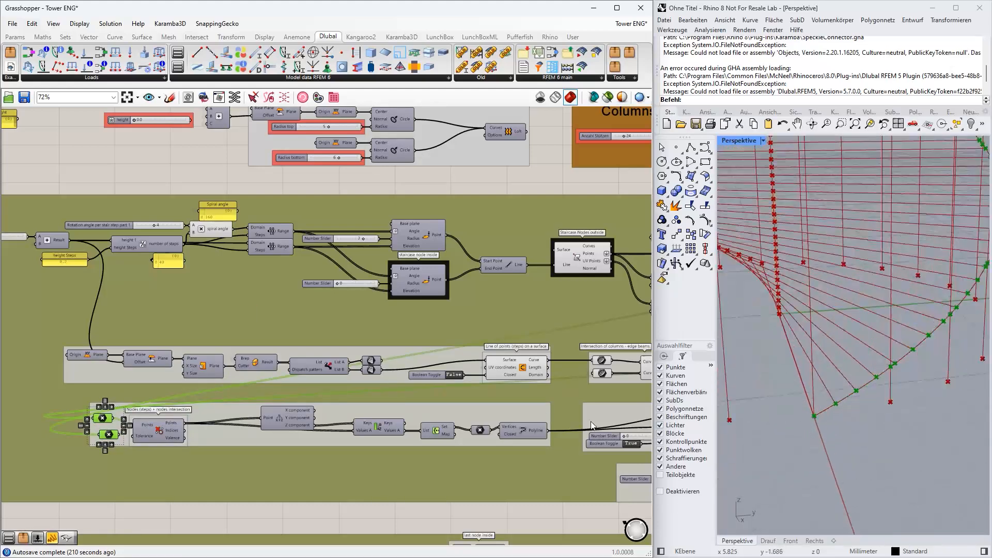
# Set the Anzahl Stützen slider in the Columns group to 20, inspect the column crossings, and reduce it further to 18
pyautogui.moveTo(590, 438); pyautogui.dragTo(469, 423, button='right')
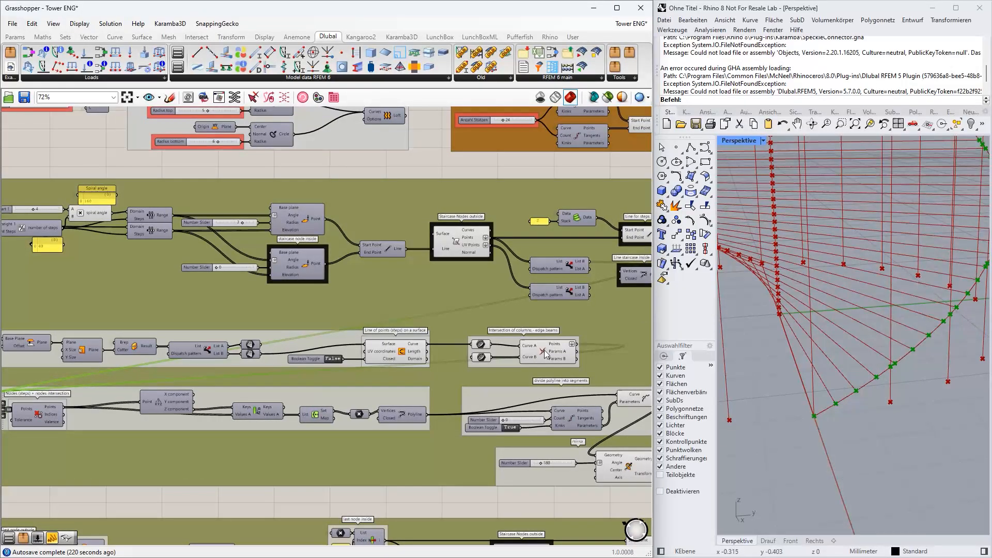
pyautogui.scroll(-1, 451, 343)
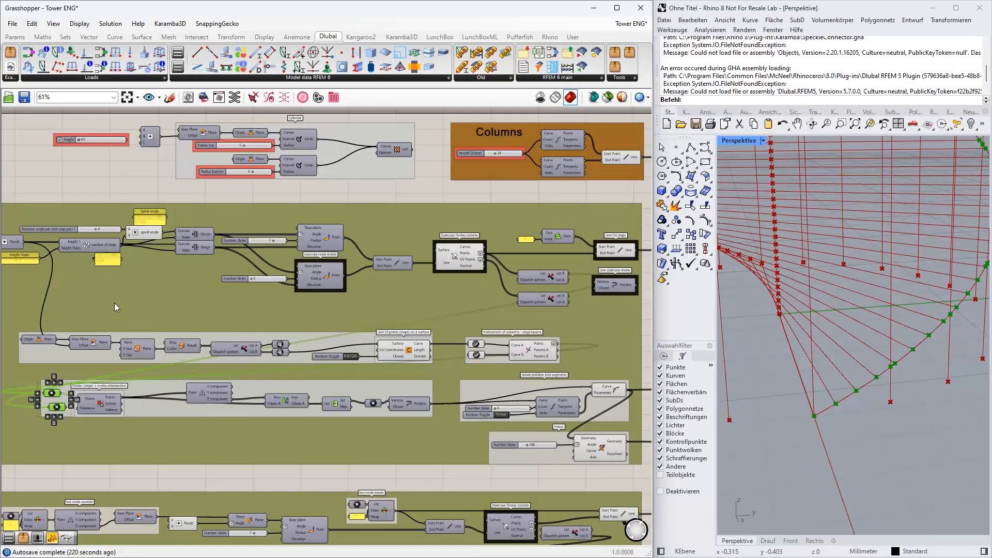
pyautogui.scroll(4, 61, 390)
pyautogui.moveTo(516, 258); pyautogui.dragTo(449, 446, button='right')
pyautogui.moveTo(507, 180); pyautogui.dragTo(361, 248, button='right')
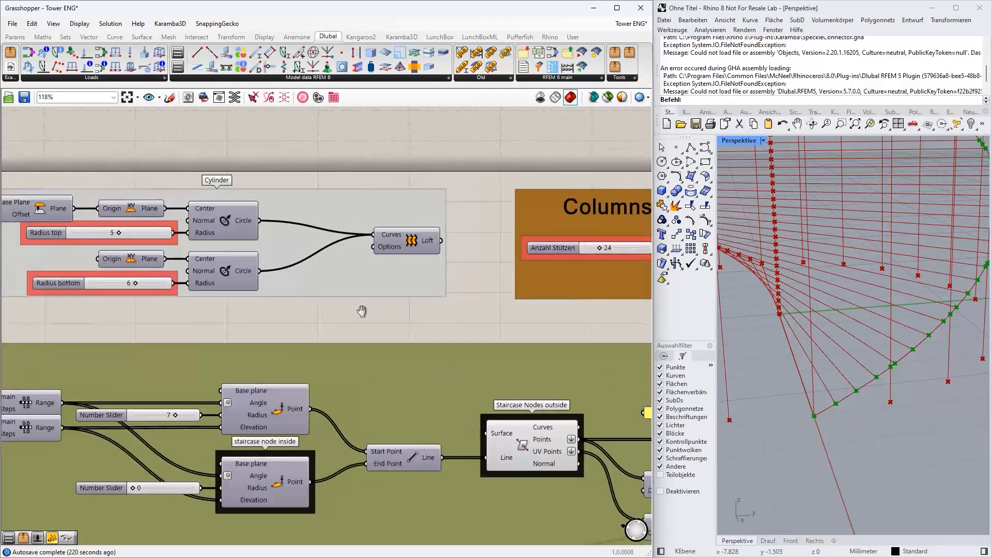
pyautogui.scroll(3, 501, 274)
pyautogui.scroll(2, 915, 364)
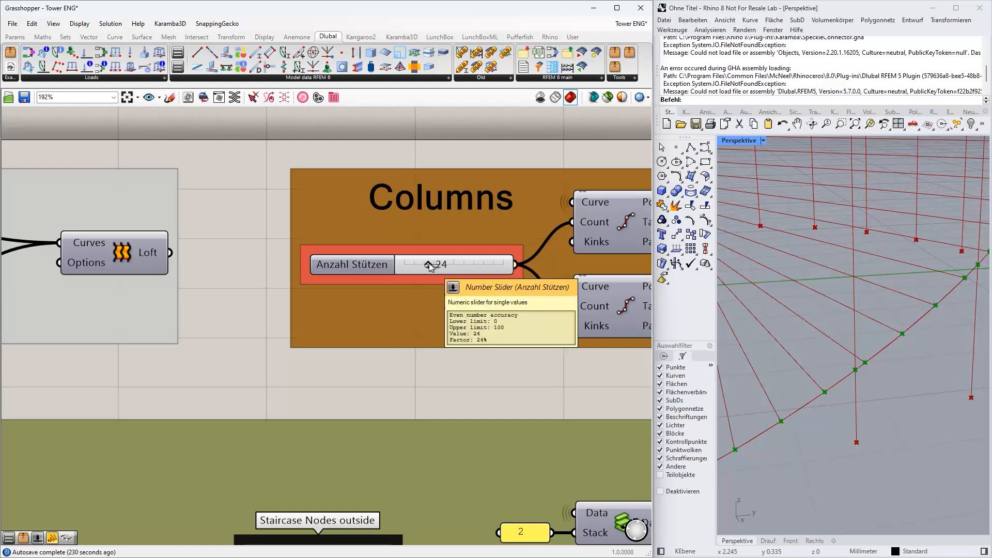
pyautogui.moveTo(432, 268)
pyautogui.mouseDown()
pyautogui.moveTo(455, 265)
pyautogui.moveTo(420, 266)
pyautogui.moveTo(435, 265)
pyautogui.mouseUp()
pyautogui.scroll(5, 819, 339)
pyautogui.moveTo(819, 335); pyautogui.dragTo(834, 331, button='right')
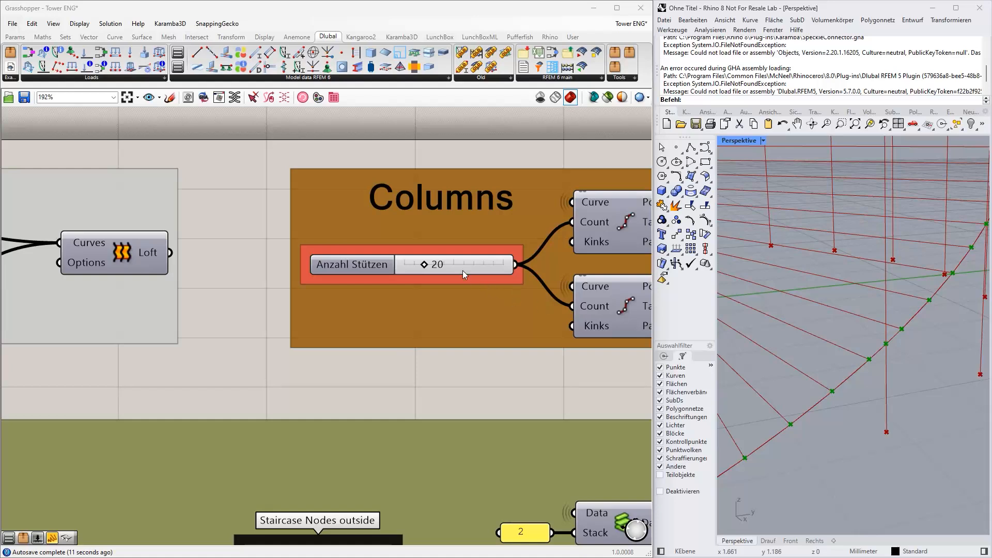
pyautogui.moveTo(427, 265); pyautogui.dragTo(425, 266)
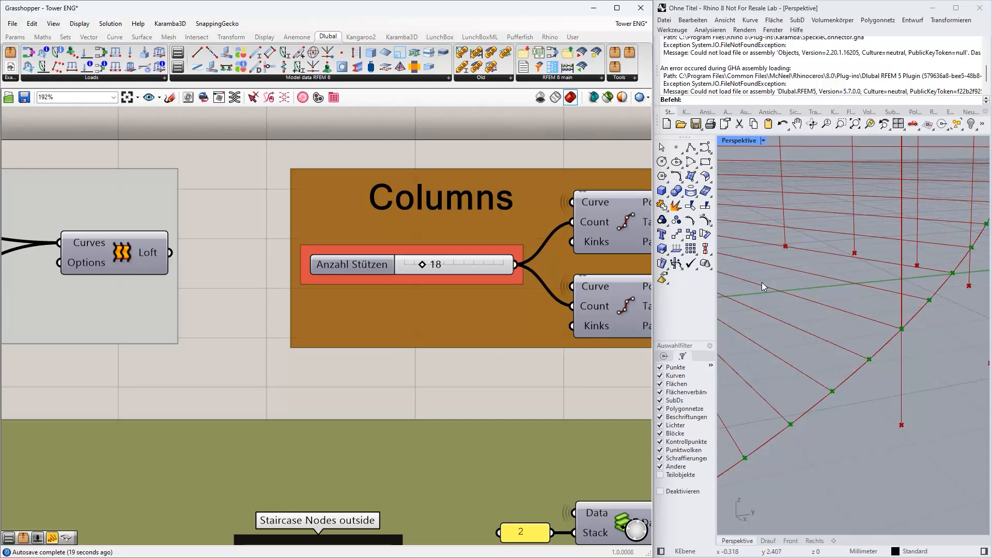
# Return to part 1, clear the selection and check the Cull Duplicates options of the Nodes (steps) + nodes intersection component
pyautogui.scroll(-4, 369, 297)
pyautogui.scroll(-5, 342, 301)
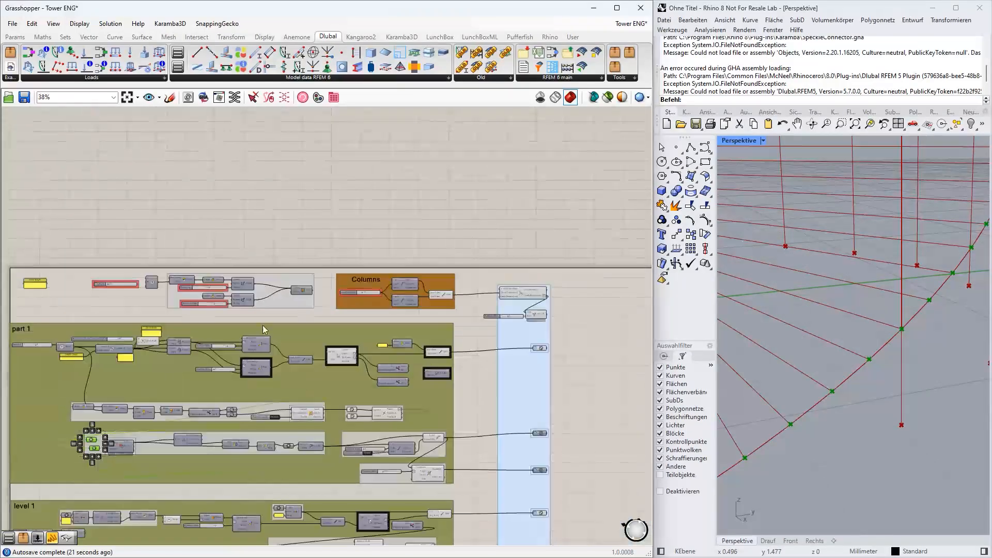
pyautogui.moveTo(129, 429); pyautogui.dragTo(183, 381, button='right')
pyautogui.scroll(1, 172, 403)
pyautogui.scroll(2, 172, 403)
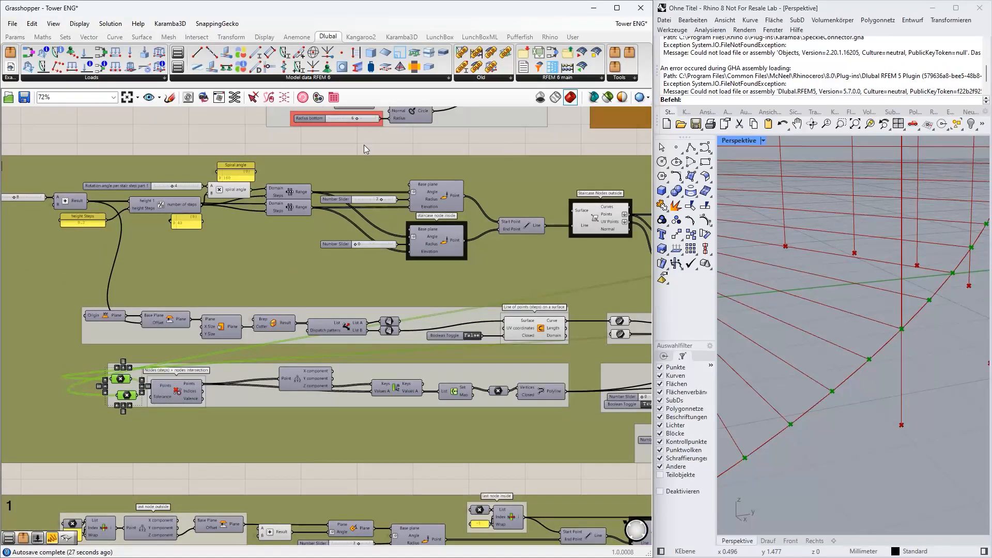
pyautogui.click(365, 146)
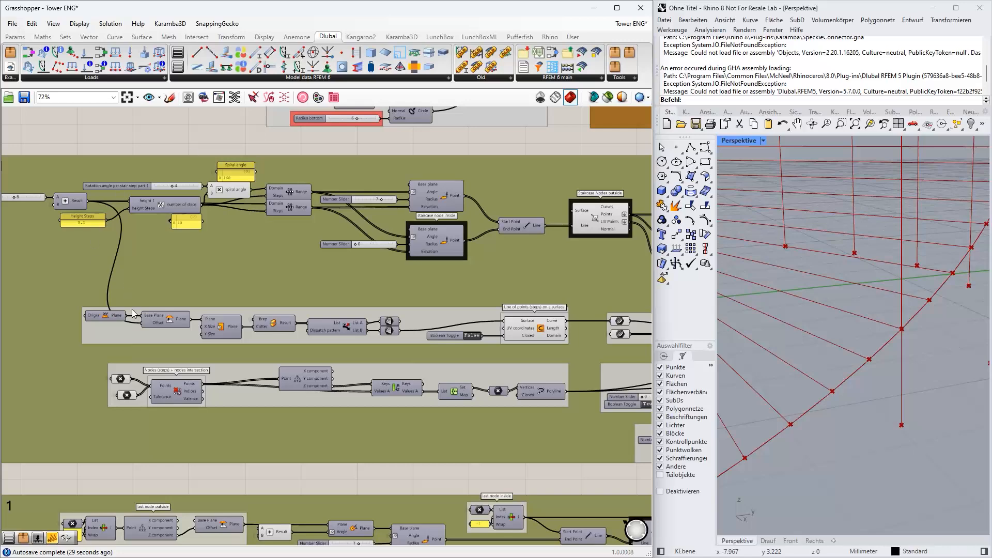
pyautogui.scroll(1, 176, 398)
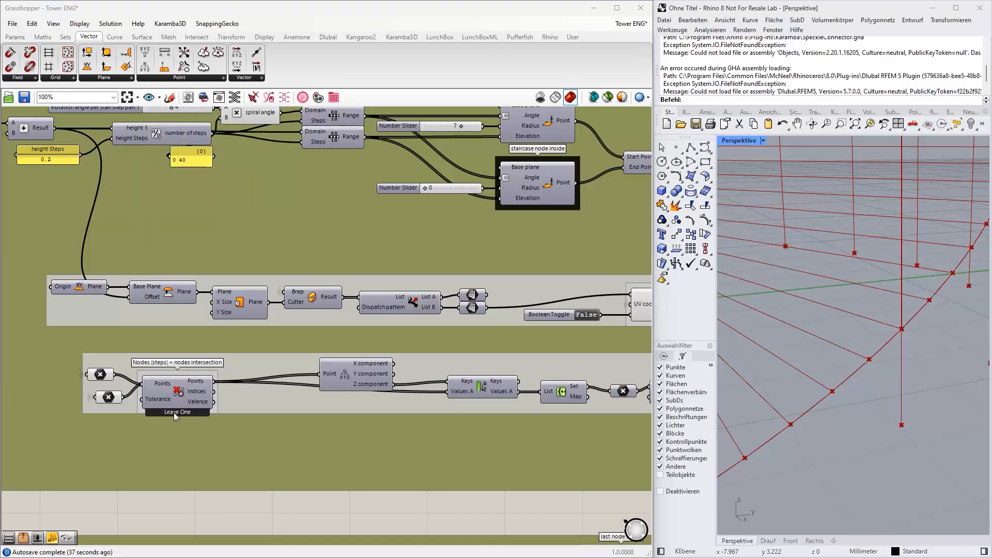
pyautogui.rightClick(179, 395)
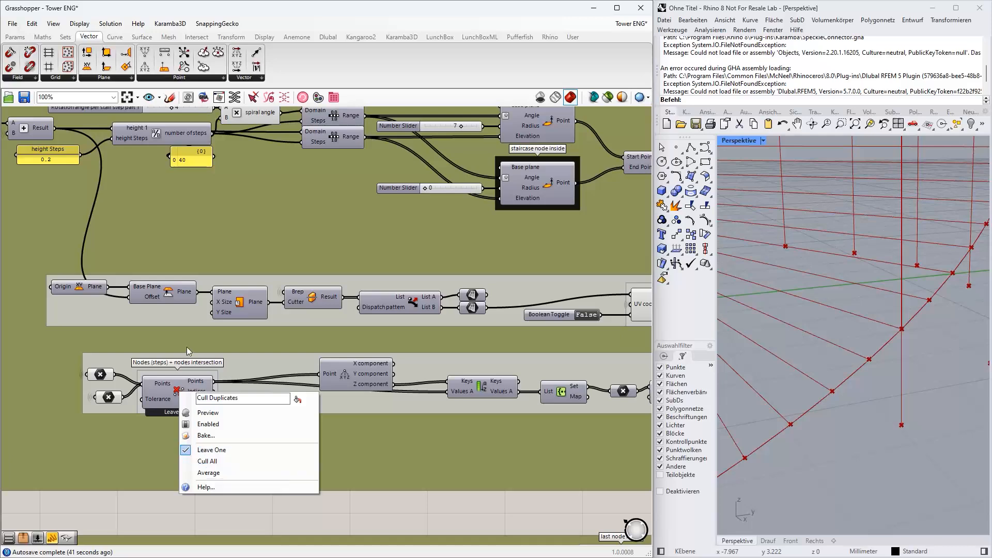
pyautogui.click(153, 517)
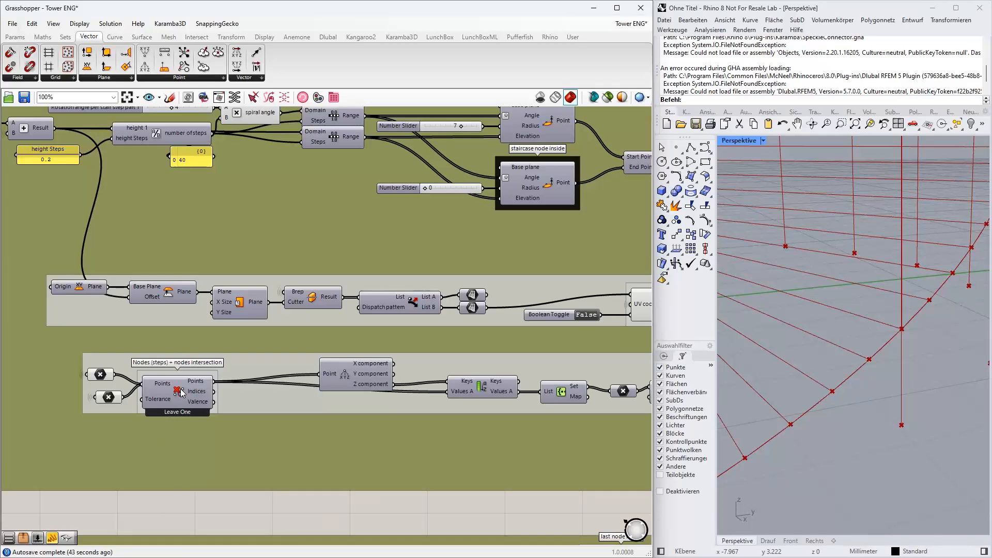
# Highlight the point containers feeding Cull Duplicates separately and review the downstream components that build the polyline in part 1
pyautogui.click(103, 376)
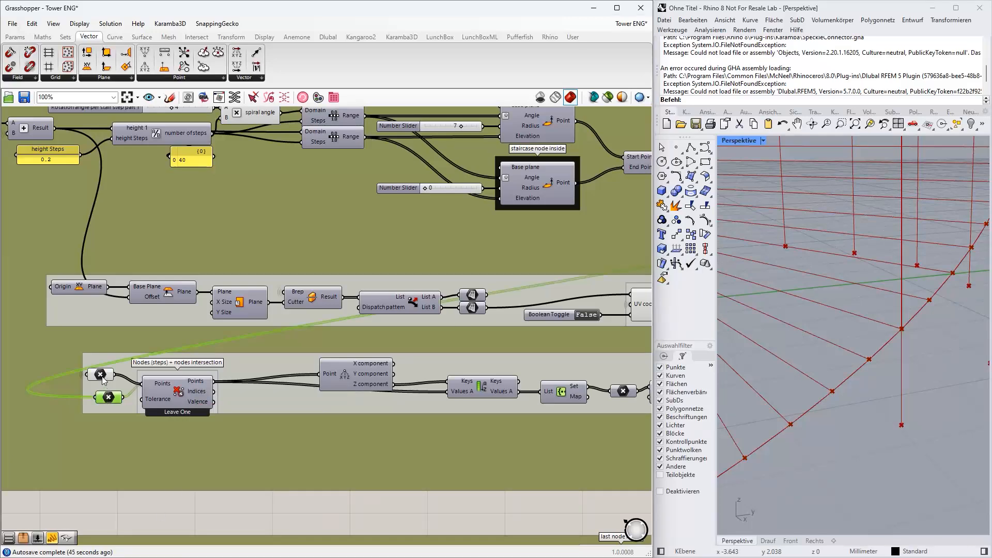
pyautogui.click(109, 397)
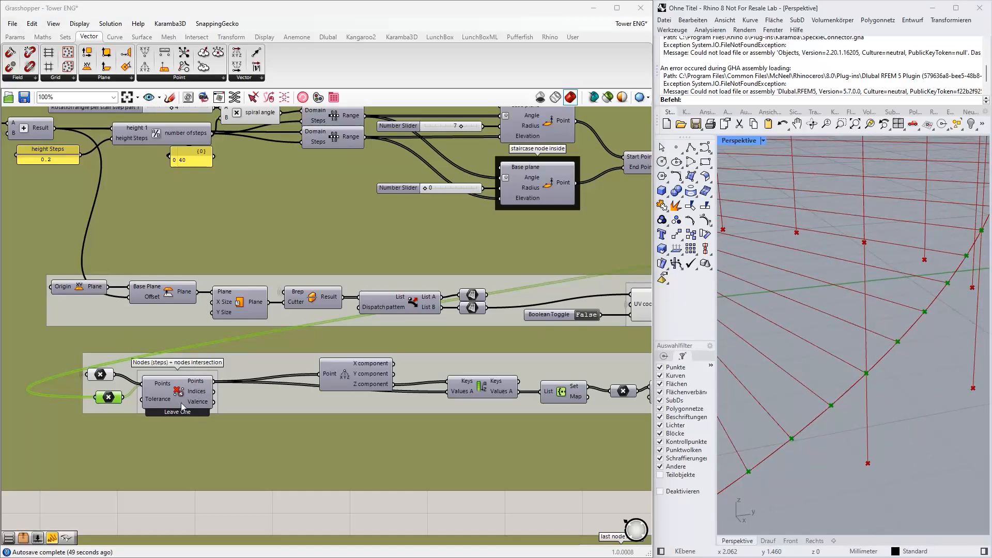
pyautogui.scroll(-3, 183, 411)
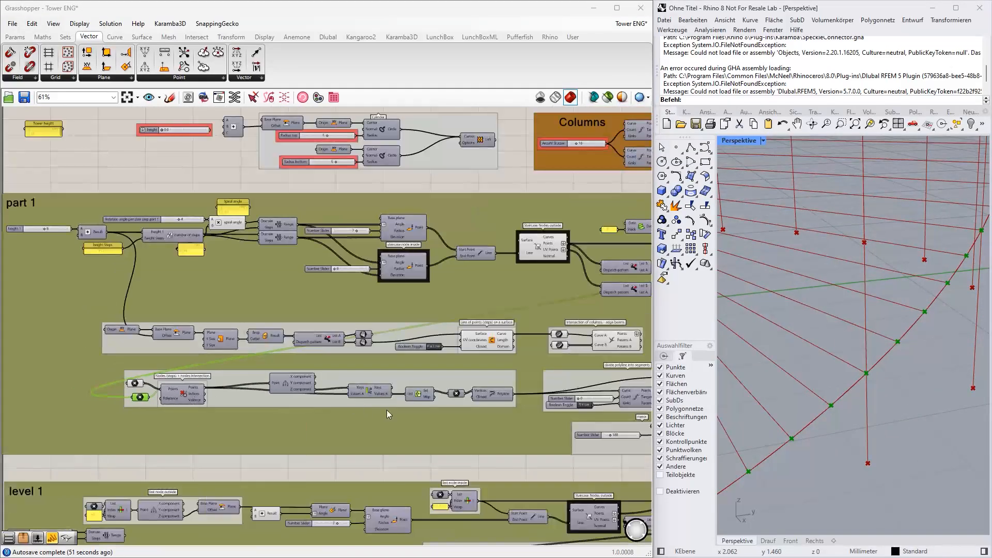
pyautogui.moveTo(414, 421); pyautogui.dragTo(365, 422, button='right')
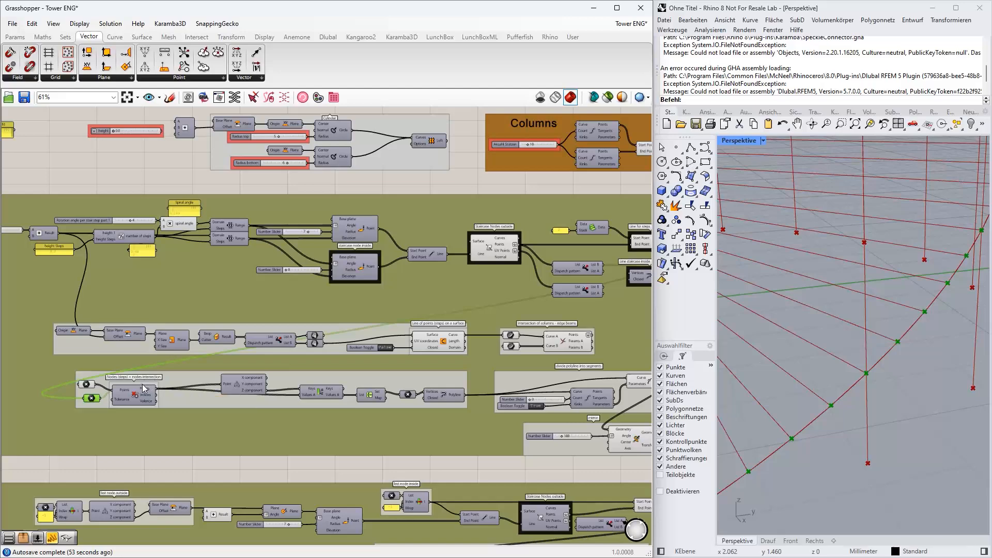
# Select the Polyline component feeding the divide polyline into segments group and inspect the outer stair edge curve in the viewport
pyautogui.moveTo(435, 396); pyautogui.dragTo(339, 395, button='right')
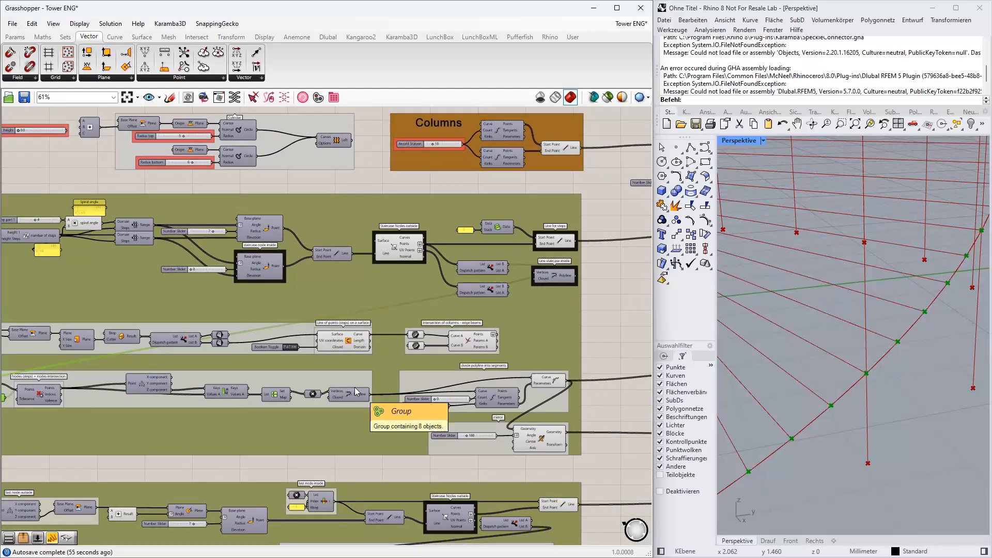
pyautogui.moveTo(405, 375); pyautogui.dragTo(289, 373, button='right')
pyautogui.scroll(1, 339, 378)
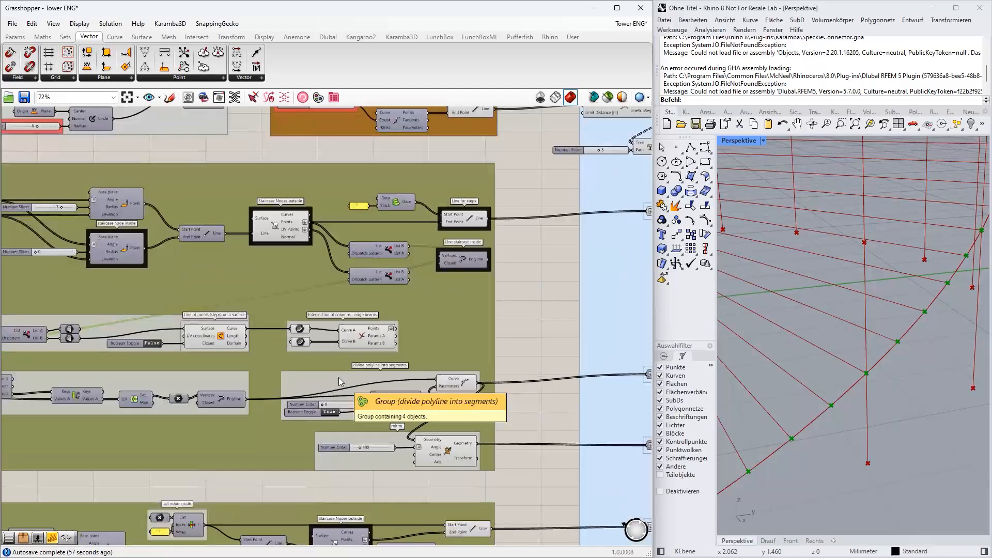
pyautogui.moveTo(351, 389); pyautogui.dragTo(275, 358, button='right')
pyautogui.scroll(1, 259, 393)
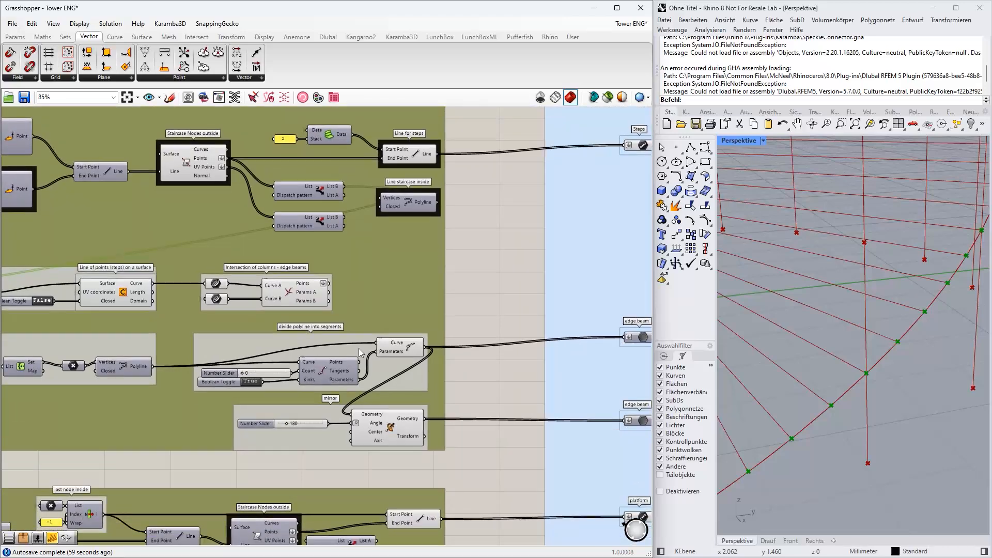
pyautogui.click(135, 370)
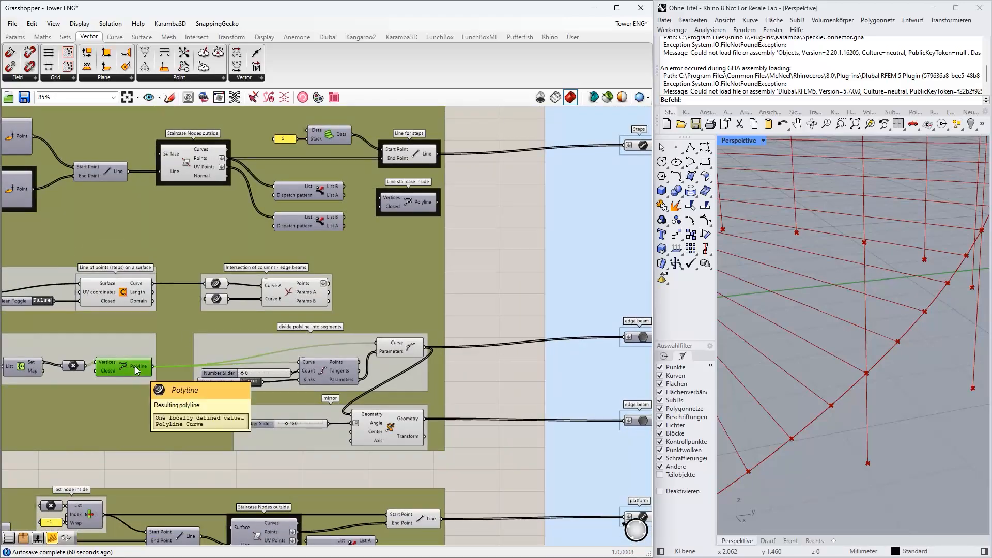
pyautogui.middleClick(135, 369)
pyautogui.click(156, 347)
pyautogui.scroll(-3, 783, 356)
pyautogui.scroll(-5, 784, 354)
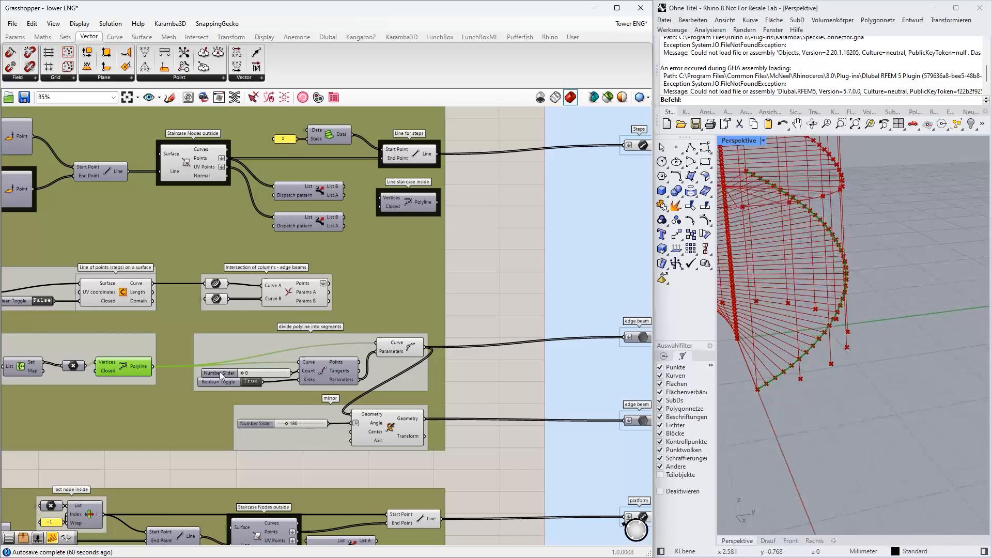
# Examine the Divide Curve component, locate the curve-splitting component that follows it in the component library, and read its Parameters input
pyautogui.scroll(2, 124, 367)
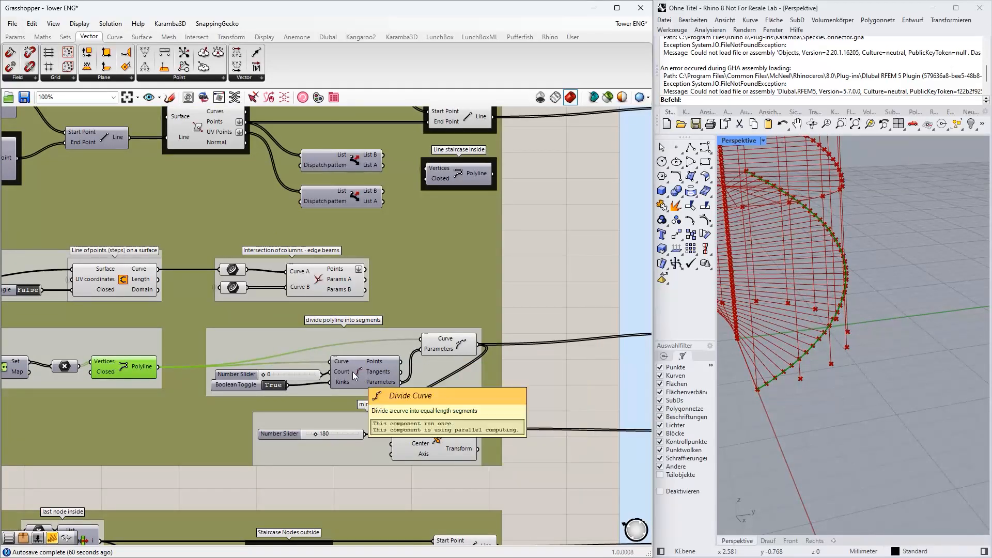
pyautogui.keyDown('ctrl'); pyautogui.keyDown('alt'); pyautogui.click(459, 346); pyautogui.keyUp('alt'); pyautogui.keyUp('ctrl')
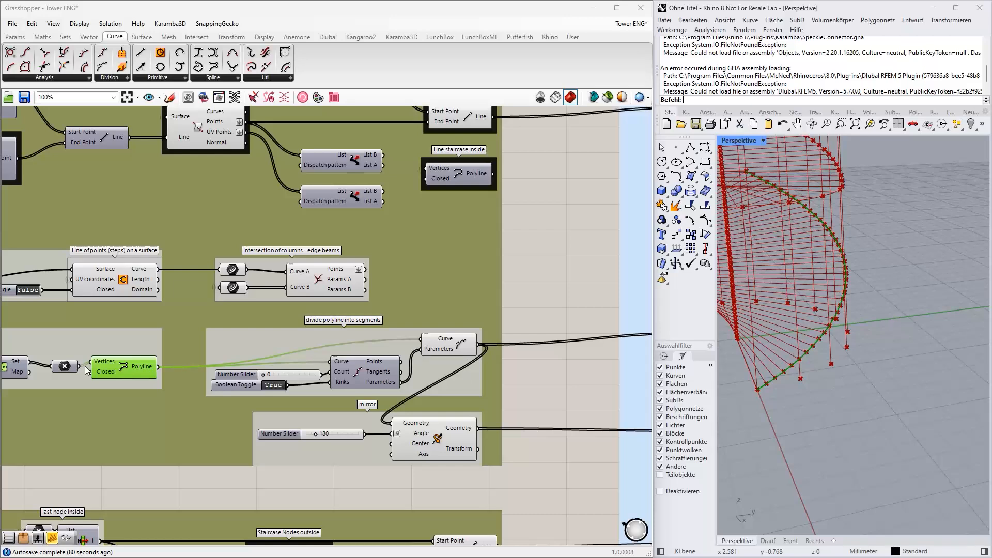
pyautogui.moveTo(442, 352)
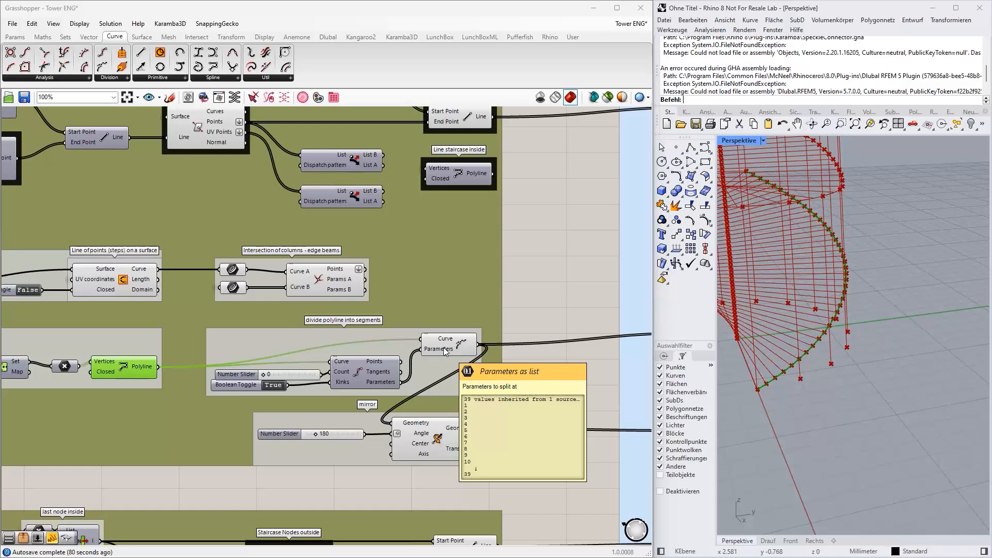
pyautogui.scroll(-2, 451, 348)
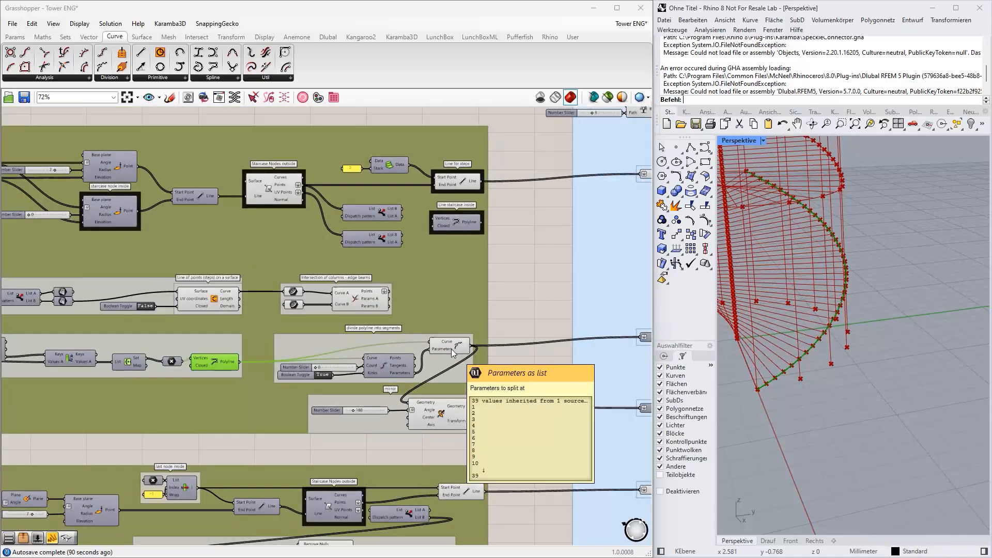
# Select the rotation component in part 1's mirror group and inspect the opposite edge beam at the foot of the tower
pyautogui.scroll(1, 452, 349)
pyautogui.click(449, 413)
pyautogui.scroll(-3, 817, 346)
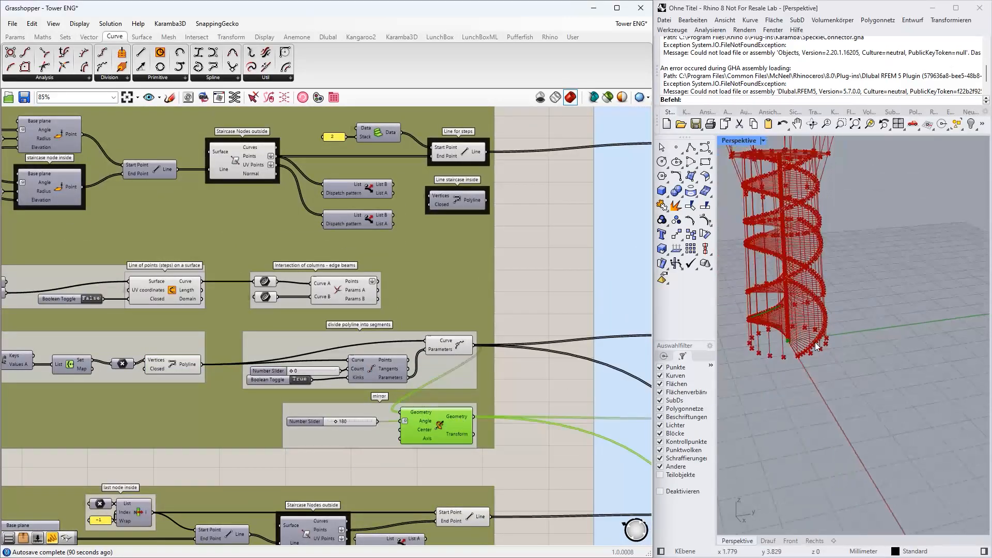
pyautogui.scroll(3, 816, 346)
pyautogui.scroll(2, 806, 262)
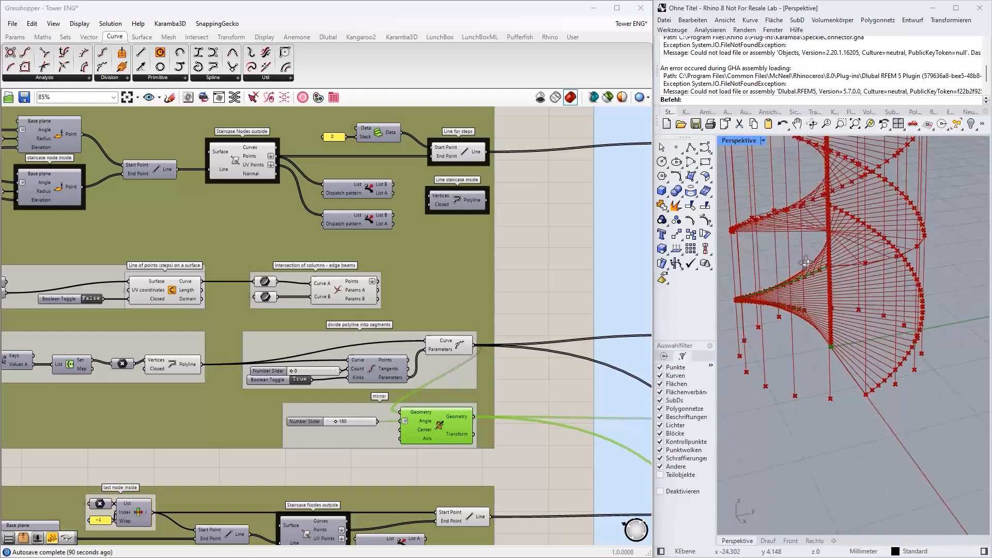
pyautogui.scroll(1, 814, 268)
pyautogui.scroll(1, 830, 282)
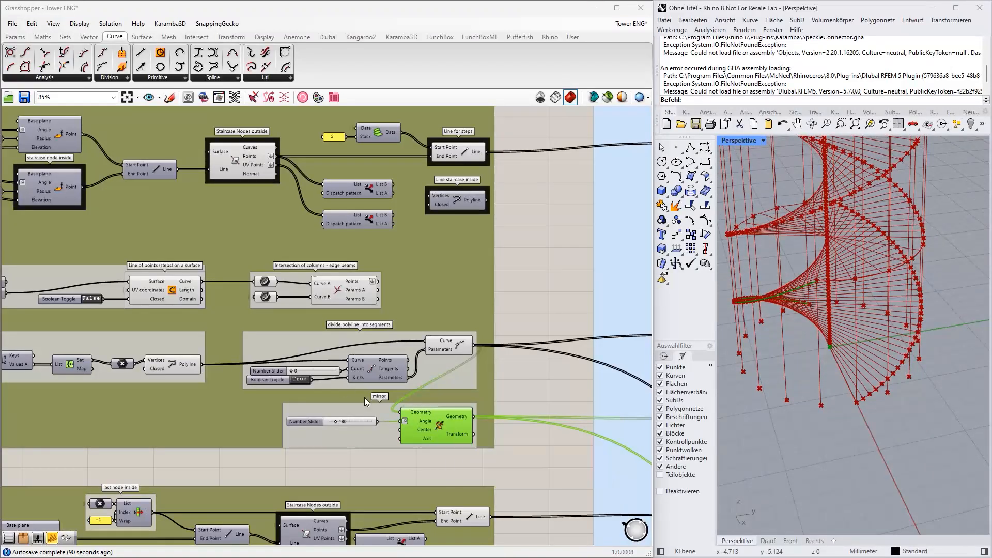
pyautogui.scroll(-10, 791, 318)
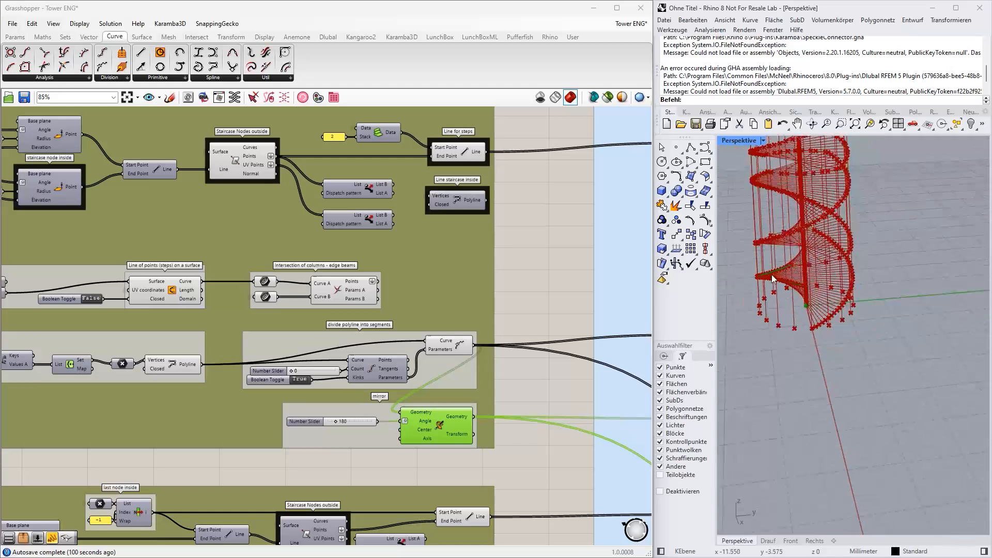
pyautogui.moveTo(844, 290); pyautogui.dragTo(850, 293, button='right')
# Select the curve intersection component in the level 1 group to highlight its column crossing points on the platform edge
pyautogui.scroll(-3, 471, 333)
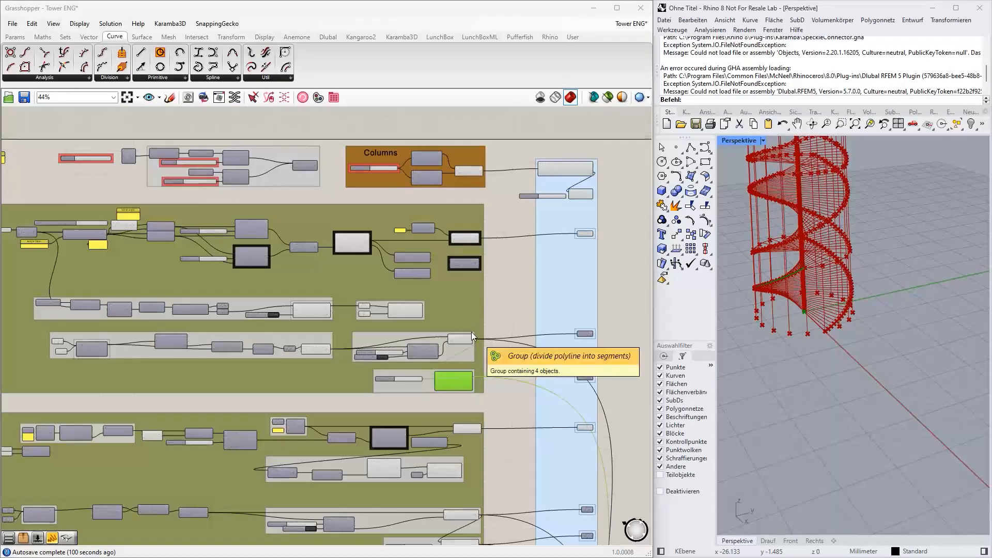
pyautogui.scroll(3, 471, 333)
pyautogui.moveTo(390, 380); pyautogui.dragTo(542, 219, button='right')
pyautogui.scroll(-1, 541, 219)
pyautogui.click(567, 398)
pyautogui.scroll(-4, 378, 262)
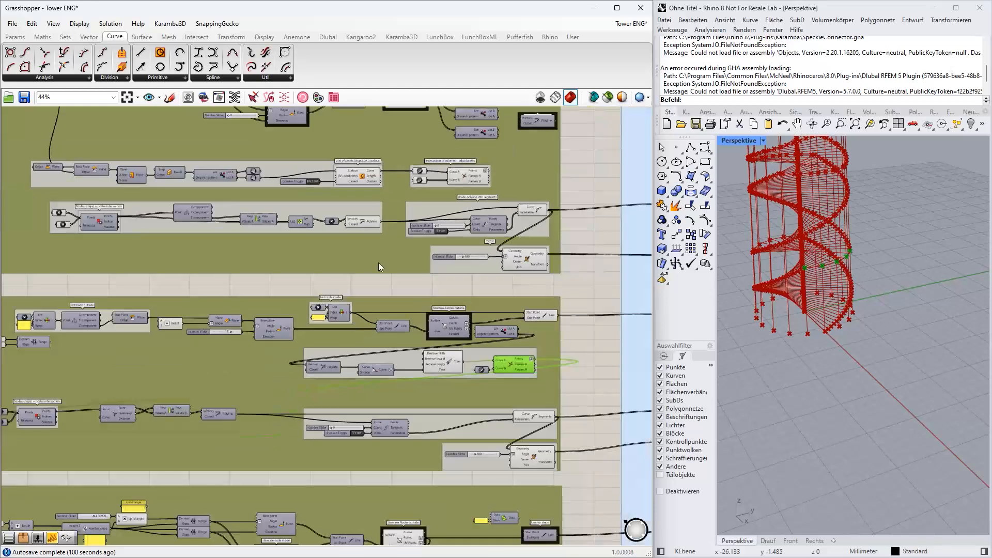
# Select the mirror group's rotation component in part 2 and view its edge beam on the tower
pyautogui.moveTo(363, 295); pyautogui.dragTo(366, 197, button='right')
pyautogui.scroll(4, 451, 395)
pyautogui.moveTo(486, 421); pyautogui.dragTo(496, 314, button='right')
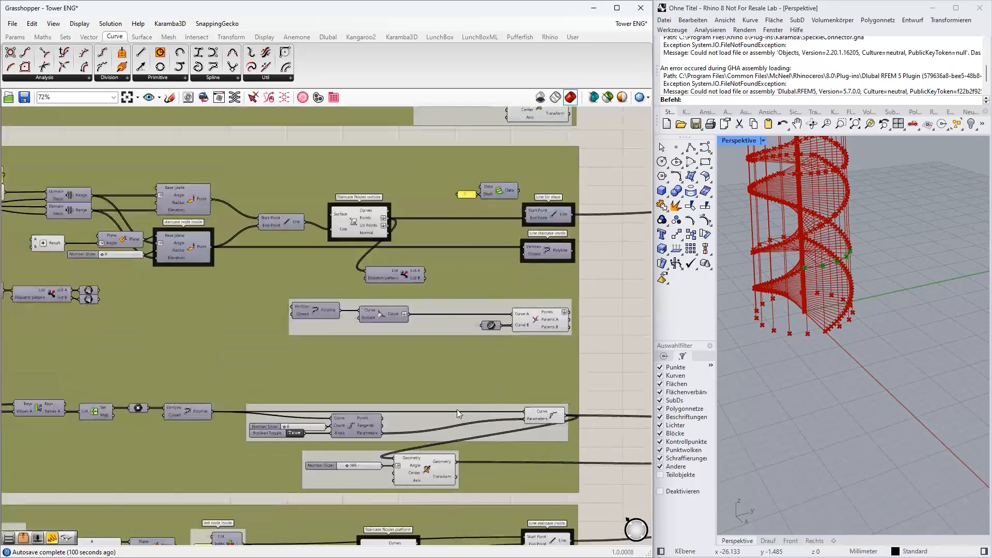
pyautogui.click(420, 470)
pyautogui.moveTo(761, 258)
pyautogui.mouseDown(button='right')
pyautogui.moveTo(764, 229)
pyautogui.moveTo(752, 261)
pyautogui.mouseUp(button='right')
pyautogui.scroll(-2, 315, 477)
# Survey the remaining level and part groups down to the end of the definition and return to the Columns group
pyautogui.scroll(-4, 297, 390)
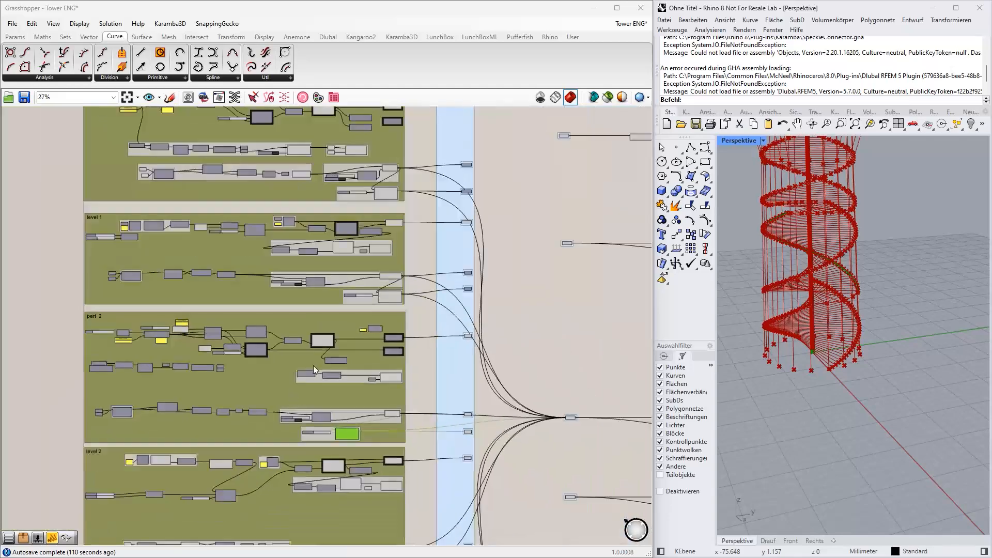
pyautogui.moveTo(301, 423); pyautogui.dragTo(309, 225, button='right')
pyautogui.moveTo(292, 389); pyautogui.dragTo(303, 241, button='right')
pyautogui.moveTo(292, 492); pyautogui.dragTo(290, 343, button='right')
pyautogui.scroll(6, 246, 377)
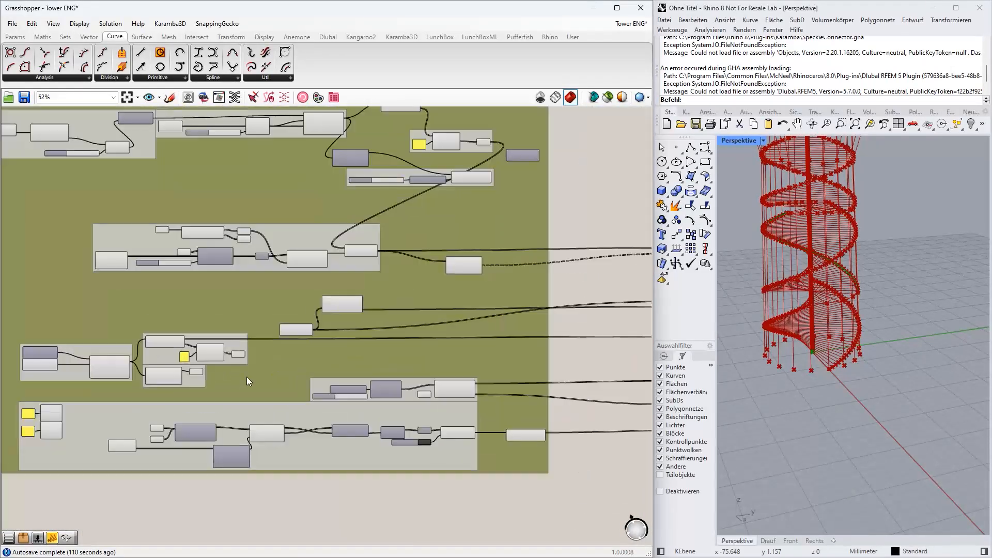
pyautogui.scroll(-6, 272, 195)
pyautogui.scroll(6, 181, 150)
pyautogui.moveTo(334, 243); pyautogui.dragTo(200, 392, button='right')
pyautogui.moveTo(414, 150); pyautogui.dragTo(312, 326, button='right')
pyautogui.moveTo(371, 178)
pyautogui.mouseDown(button='right')
pyautogui.moveTo(337, 323)
pyautogui.moveTo(373, 216)
pyautogui.moveTo(331, 428)
pyautogui.mouseUp(button='right')
pyautogui.scroll(-4, 337, 323)
pyautogui.moveTo(357, 206); pyautogui.dragTo(333, 386, button='right')
pyautogui.moveTo(356, 136); pyautogui.dragTo(329, 279, button='right')
pyautogui.scroll(3, 331, 284)
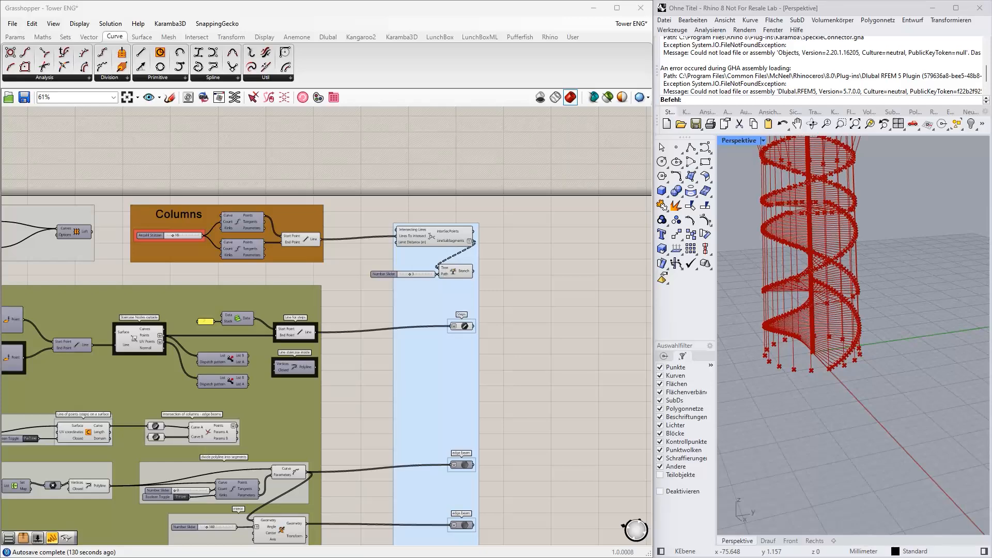
# Highlight the Line component of the Columns group, inspect the columns against the stair edge, and clear the selection
pyautogui.scroll(10, 849, 364)
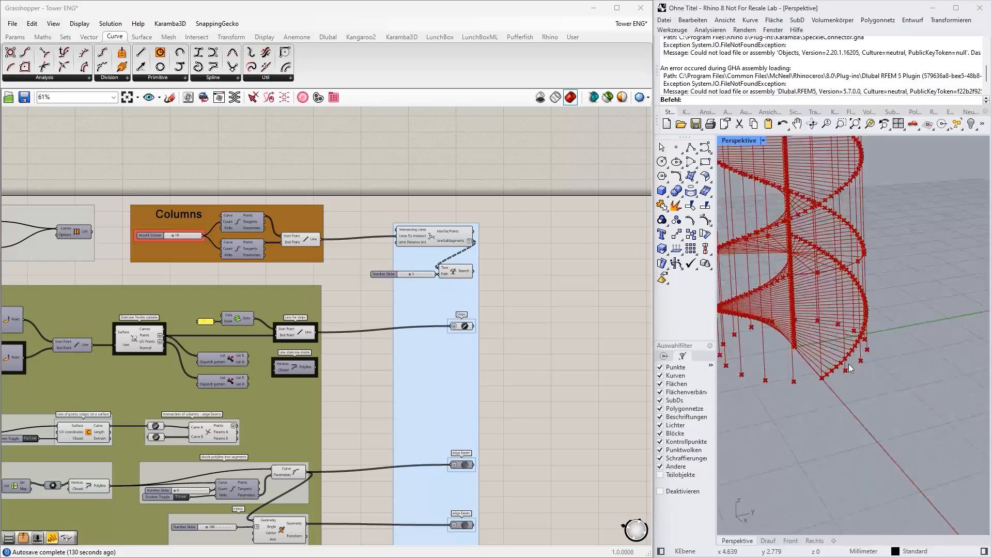
pyautogui.click(293, 240)
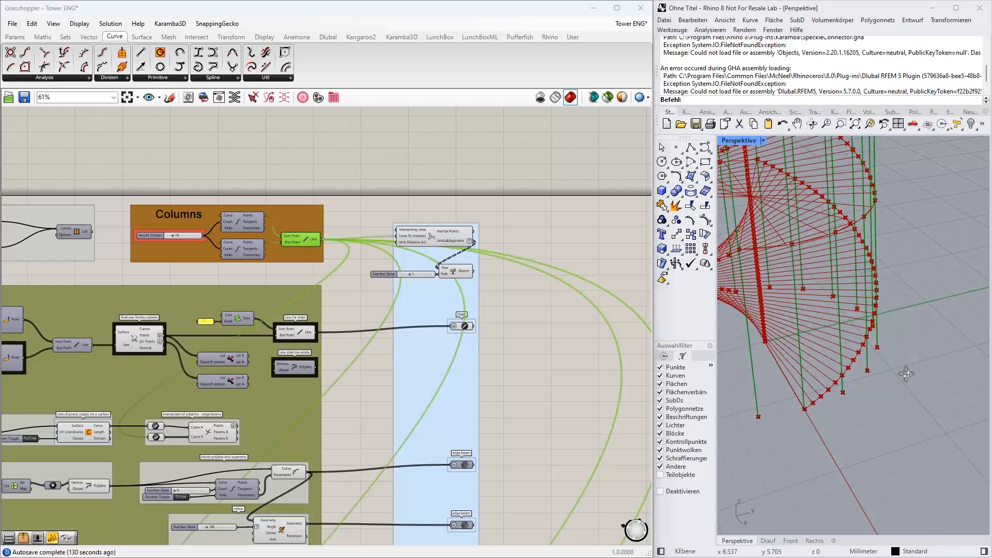
pyautogui.keyDown('shift'); pyautogui.moveTo(848, 356); pyautogui.dragTo(874, 430, button='right'); pyautogui.keyUp('shift')
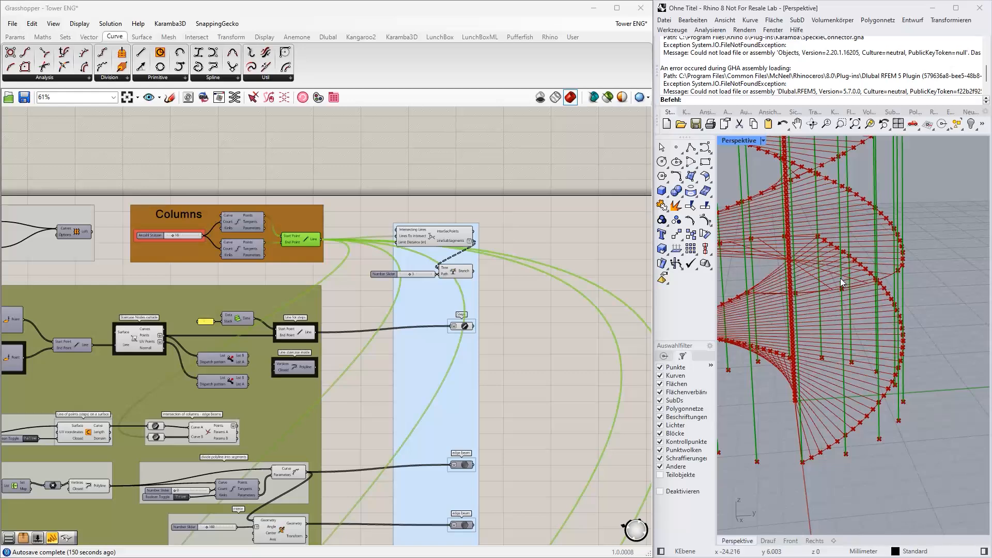
pyautogui.moveTo(840, 278); pyautogui.dragTo(858, 166, button='right')
pyautogui.click(427, 195)
# Examine the line intersection component beside the Columns group, highlighting its column line input and checking its LineSubSegments output
pyautogui.moveTo(444, 195); pyautogui.dragTo(408, 200, button='right')
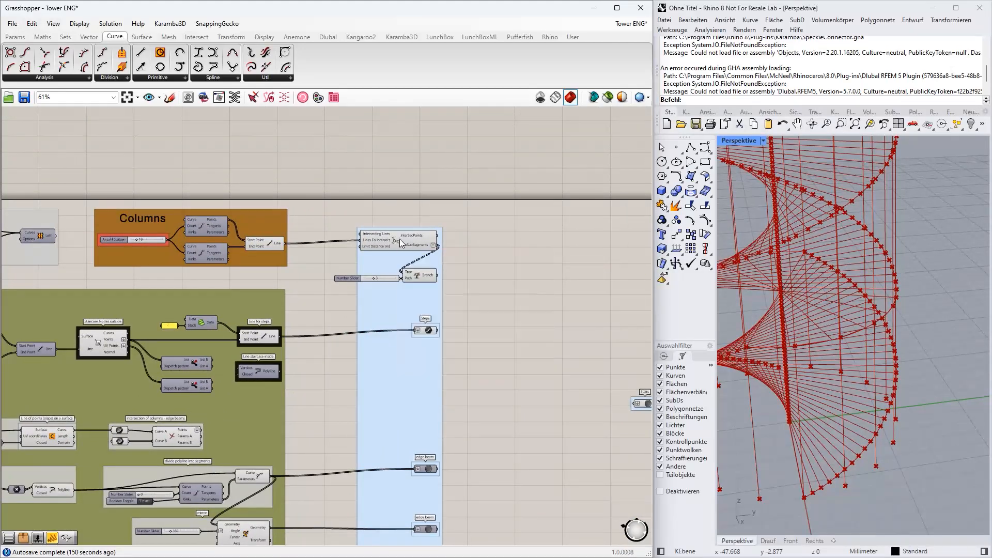
pyautogui.click(399, 239)
pyautogui.scroll(3, 361, 234)
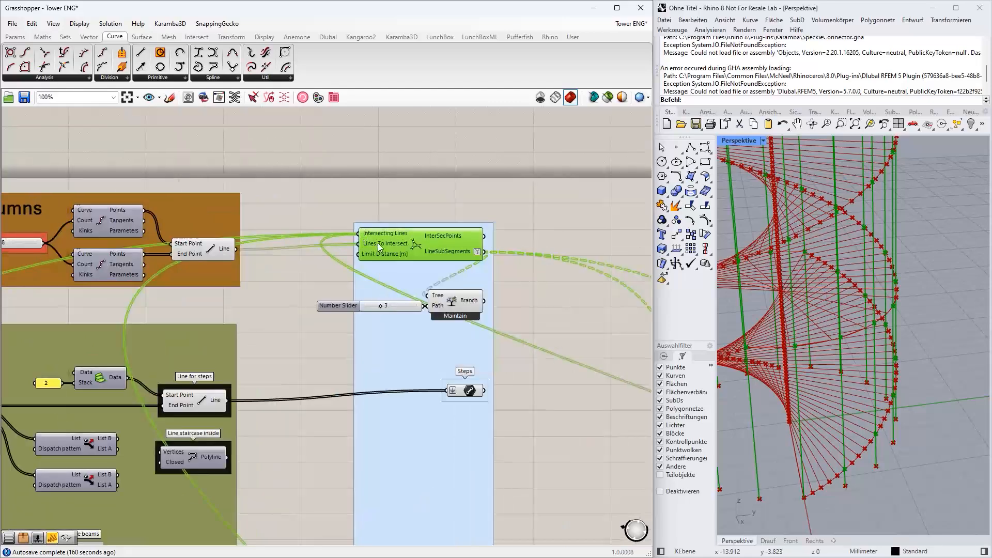
pyautogui.click(212, 250)
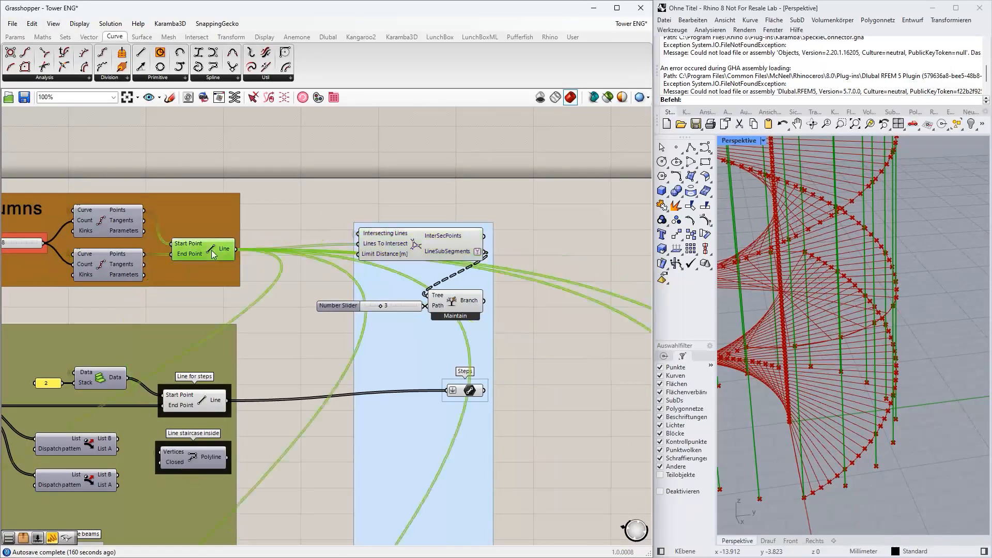
pyautogui.click(385, 246)
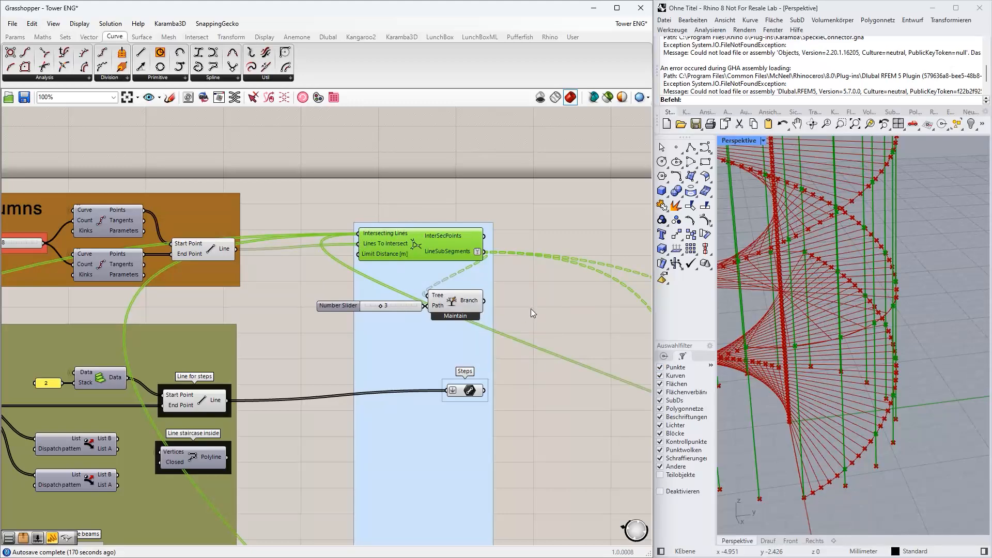
pyautogui.moveTo(531, 310); pyautogui.dragTo(411, 305, button='right')
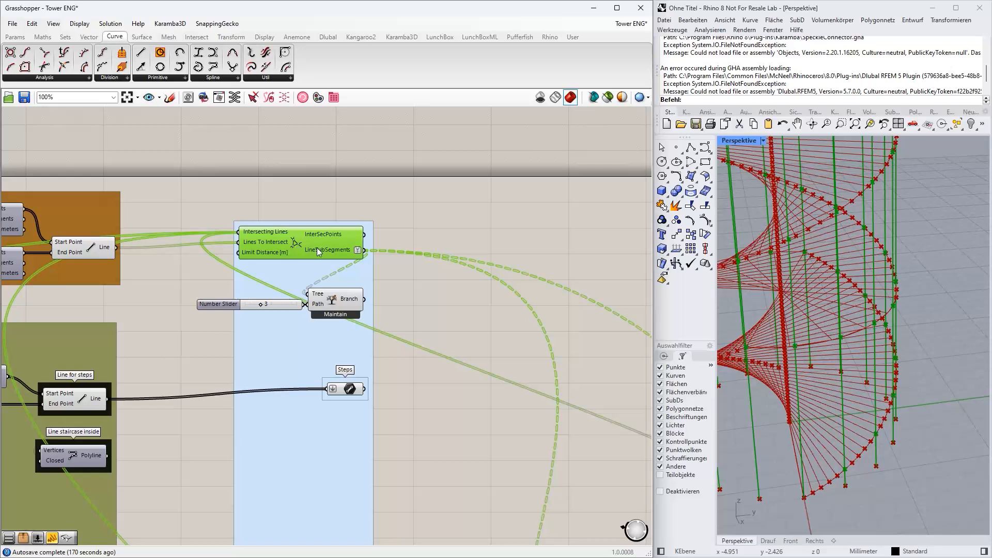
pyautogui.moveTo(318, 252)
# Select the Tree Branch component to highlight a single column, set its Path slider to 4, and clear the selection
pyautogui.click(341, 304)
pyautogui.scroll(-6, 827, 326)
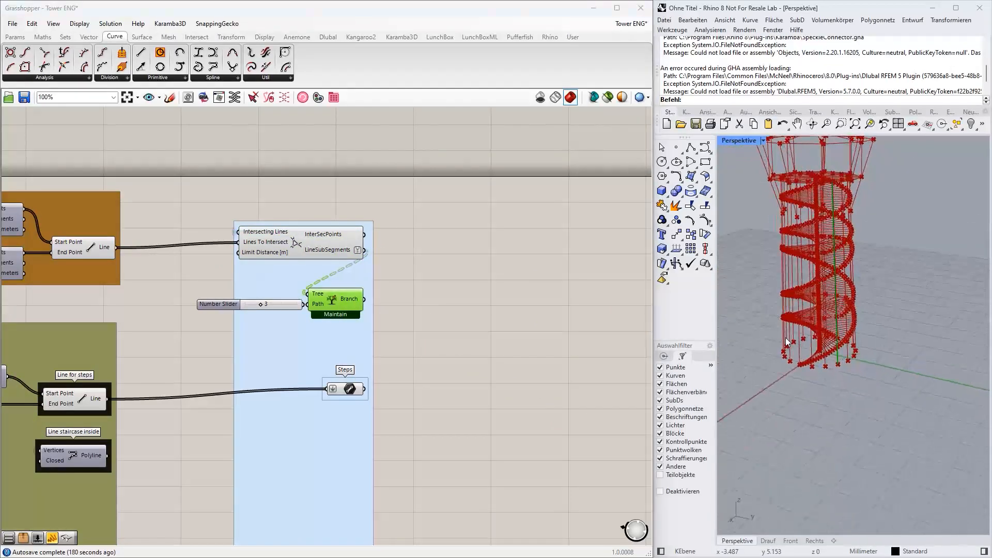
pyautogui.scroll(3, 836, 316)
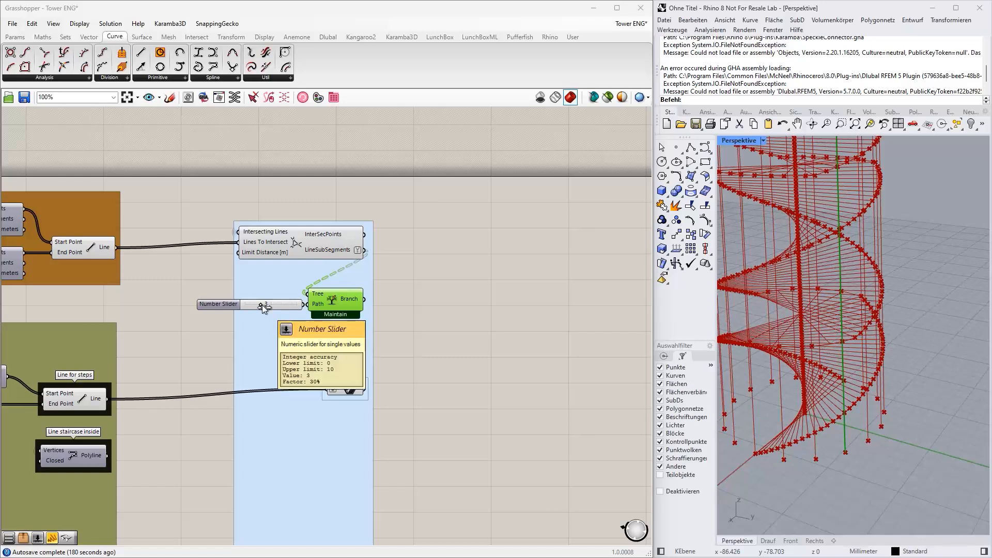
pyautogui.moveTo(262, 305); pyautogui.dragTo(272, 305)
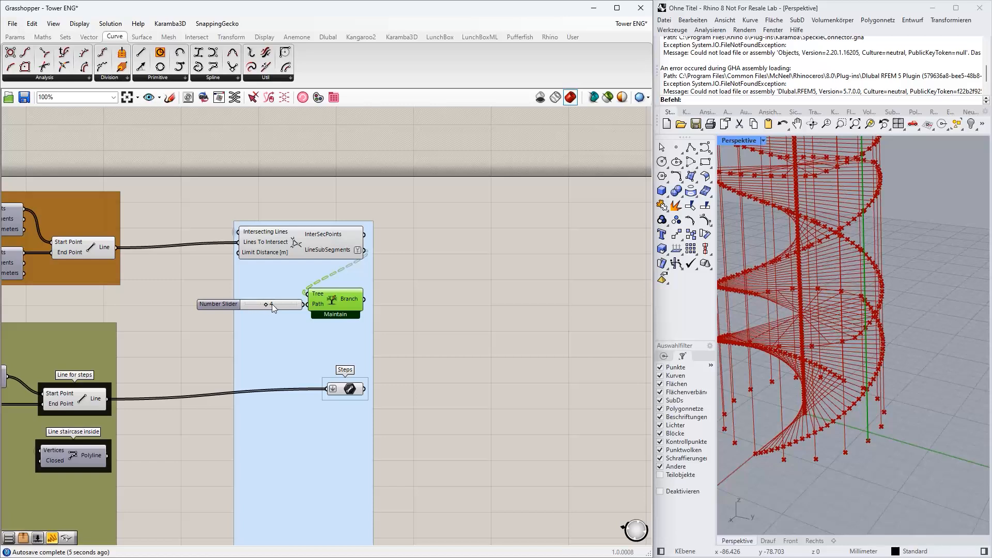
pyautogui.moveTo(430, 362)
pyautogui.mouseDown()
pyautogui.moveTo(161, 274)
pyautogui.moveTo(420, 333)
pyautogui.moveTo(425, 355)
pyautogui.mouseUp()
pyautogui.click(165, 271)
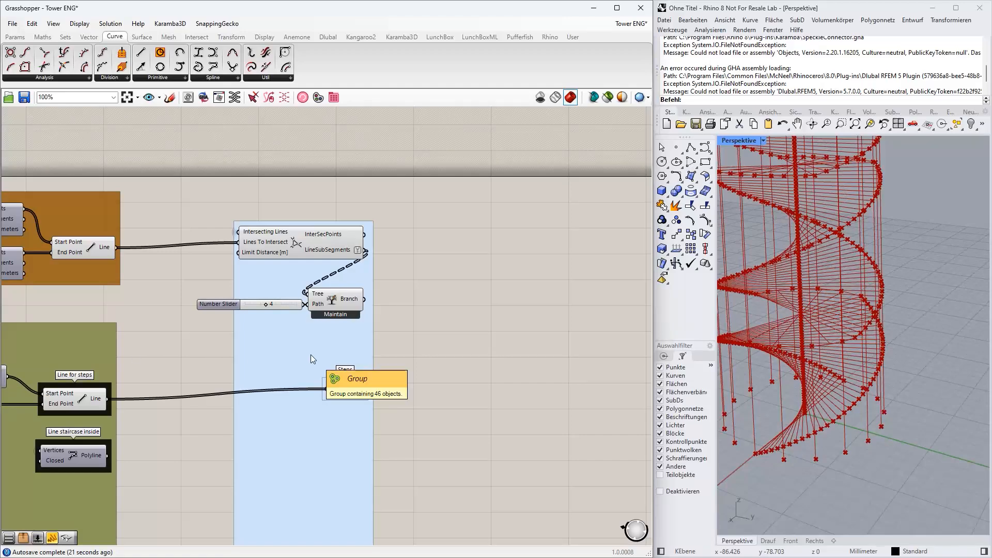
# Bring the whole tower into view and select the curve container feeding the unique lines component to highlight the stair geometry
pyautogui.scroll(-4, 355, 352)
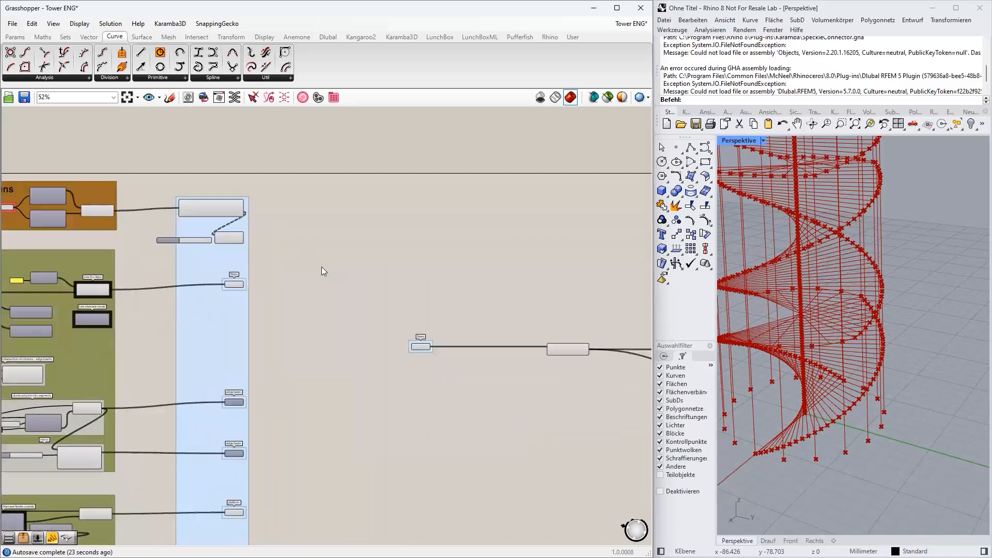
pyautogui.scroll(2, 366, 284)
pyautogui.scroll(-9, 760, 251)
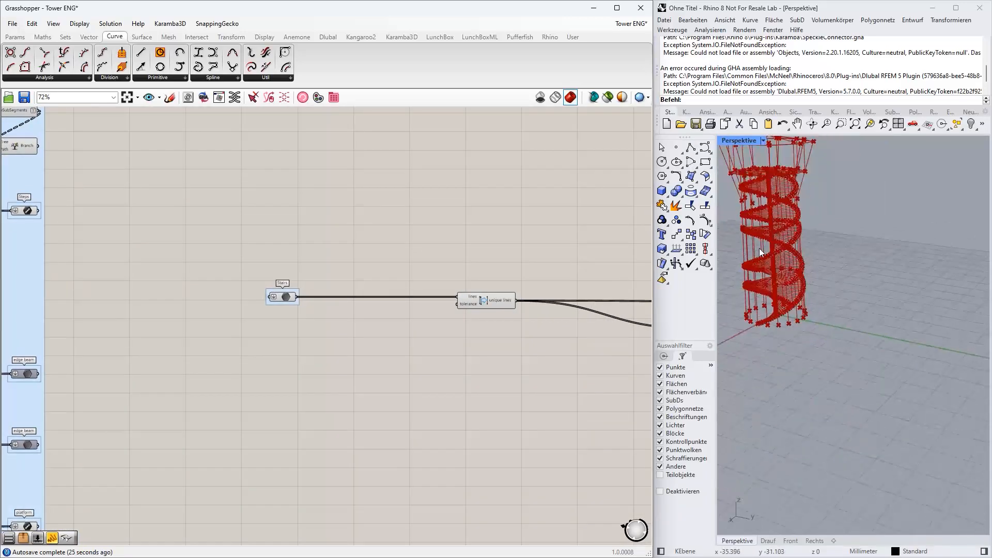
pyautogui.keyDown('shift'); pyautogui.moveTo(771, 244); pyautogui.dragTo(817, 345, button='right'); pyautogui.keyUp('shift')
pyautogui.scroll(4, 817, 345)
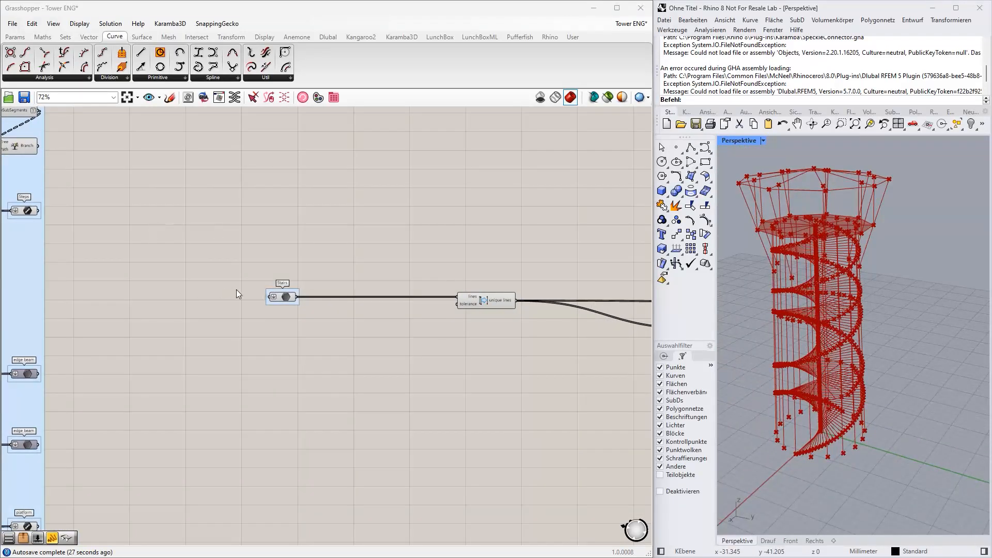
pyautogui.click(280, 297)
pyautogui.scroll(-5, 303, 368)
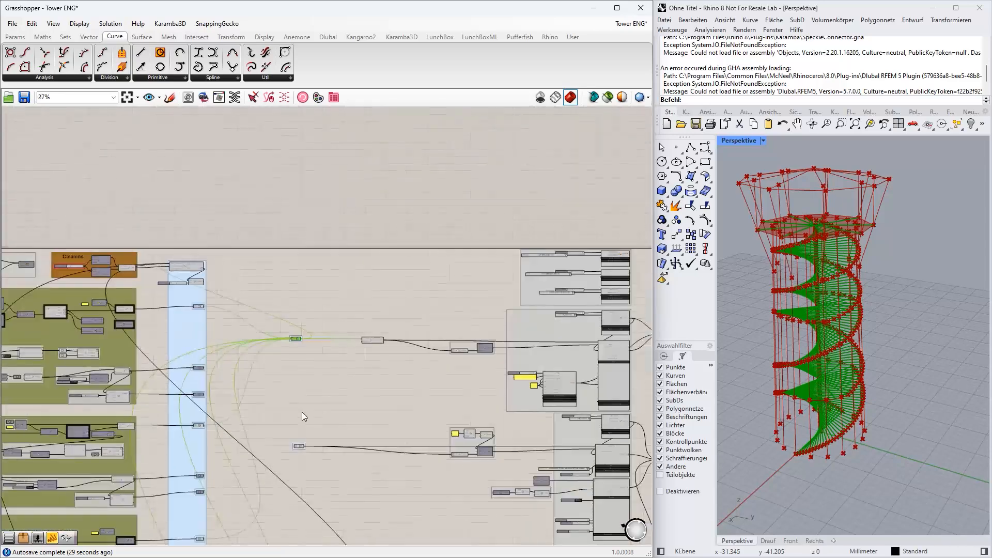
# Select the Edge beams container to highlight its geometry in the tower model
pyautogui.scroll(5, 303, 416)
pyautogui.click(302, 306)
pyautogui.moveTo(304, 314); pyautogui.dragTo(309, 166, button='right')
pyautogui.moveTo(310, 300); pyautogui.dragTo(301, 155, button='right')
pyautogui.moveTo(296, 318); pyautogui.dragTo(286, 194, button='right')
pyautogui.click(289, 374)
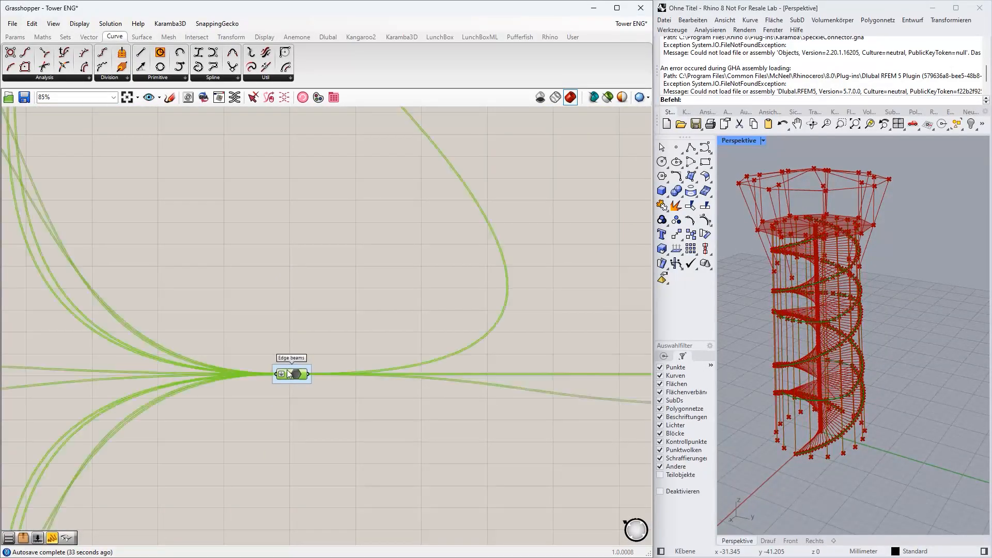
# Select the observation platform container to highlight the platform lines in the tower model
pyautogui.scroll(-5, 348, 422)
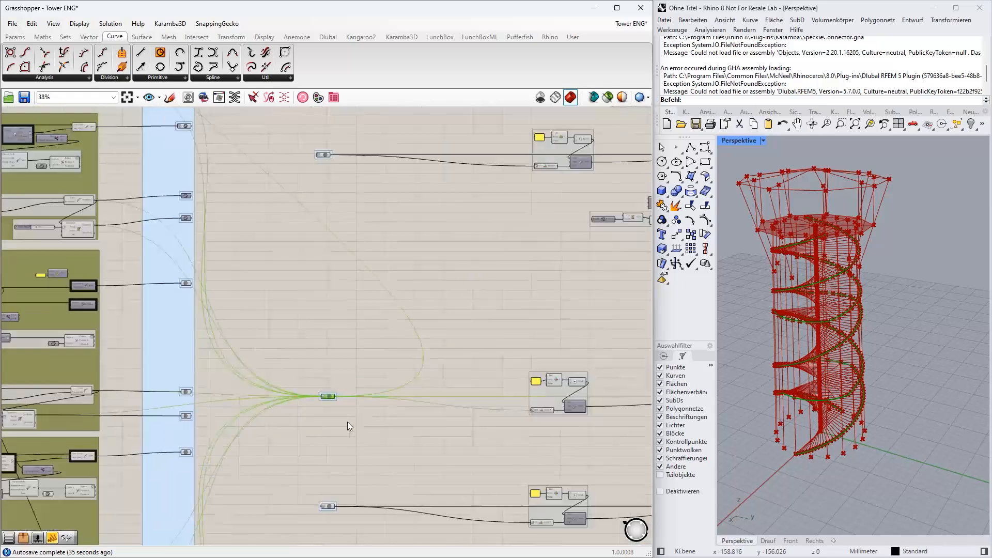
pyautogui.moveTo(348, 422); pyautogui.dragTo(321, 312, button='right')
pyautogui.scroll(4, 320, 317)
pyautogui.click(305, 324)
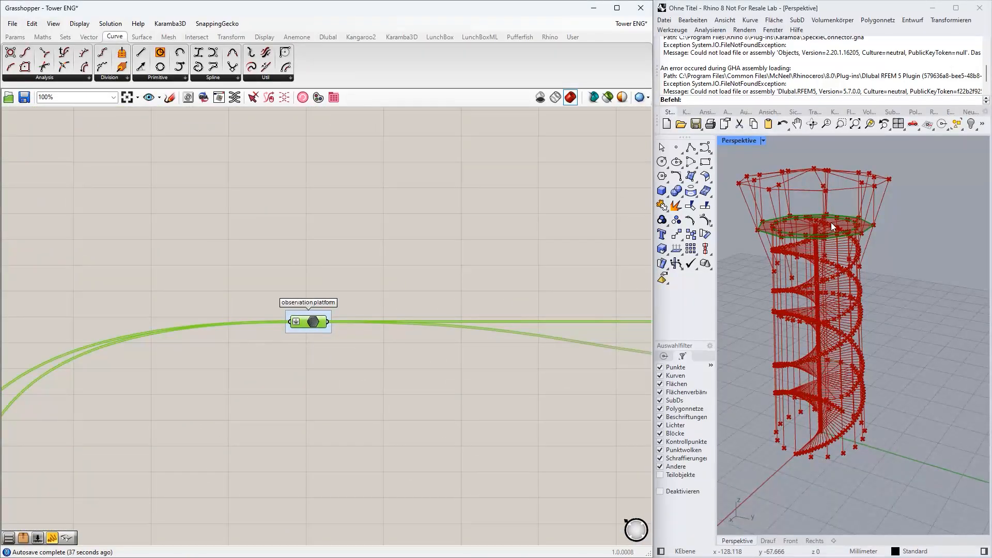
# Highlight the roof beams container's geometry, followed by that of the vertical stands container
pyautogui.scroll(-3, 312, 377)
pyautogui.moveTo(307, 449); pyautogui.dragTo(287, 338, button='right')
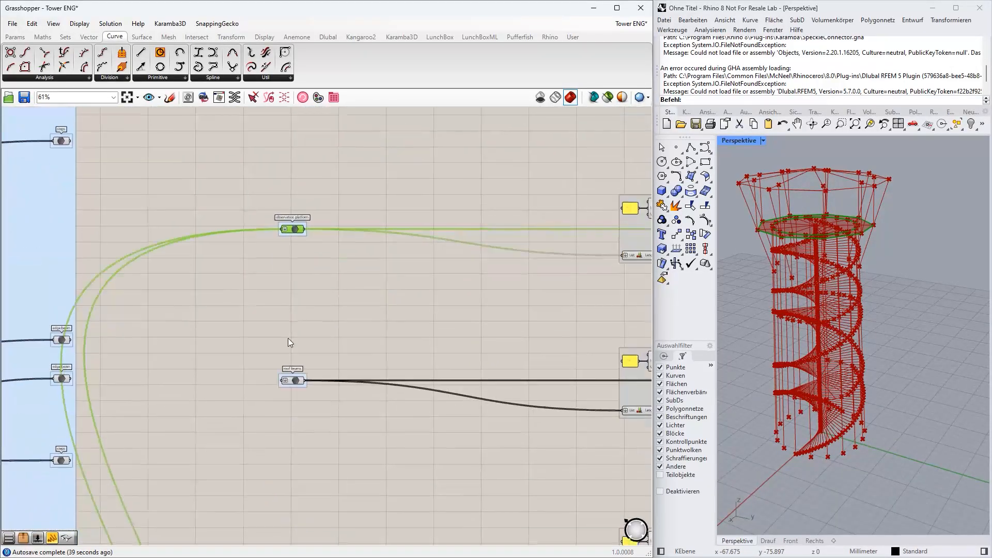
pyautogui.scroll(4, 289, 358)
pyautogui.click(291, 399)
pyautogui.moveTo(331, 403); pyautogui.dragTo(317, 118, button='right')
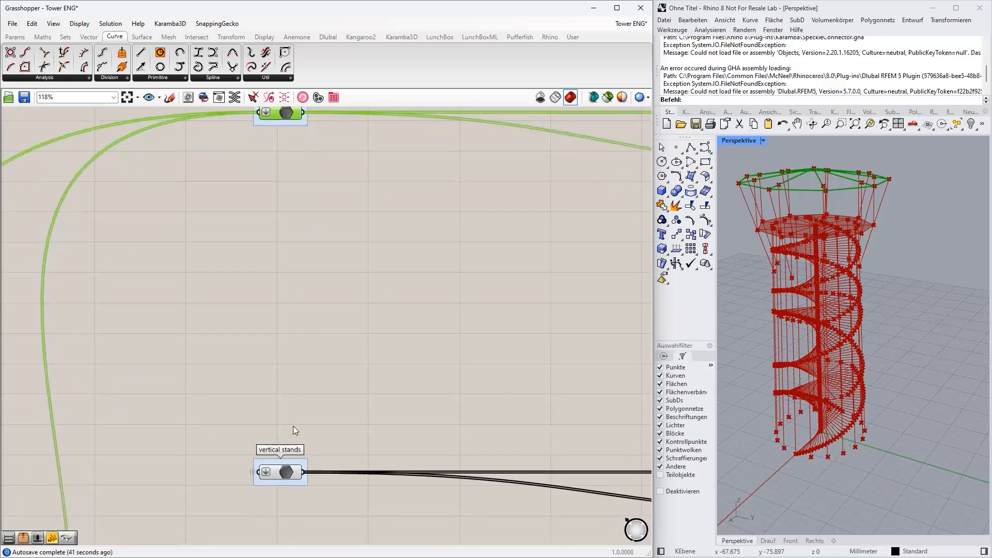
pyautogui.click(277, 473)
# Select the stands outside container feeding the Dispatch component to highlight its lines in the tower
pyautogui.moveTo(421, 317); pyautogui.dragTo(365, 193, button='right')
pyautogui.scroll(-4, 365, 193)
pyautogui.scroll(3, 335, 419)
pyautogui.click(302, 362)
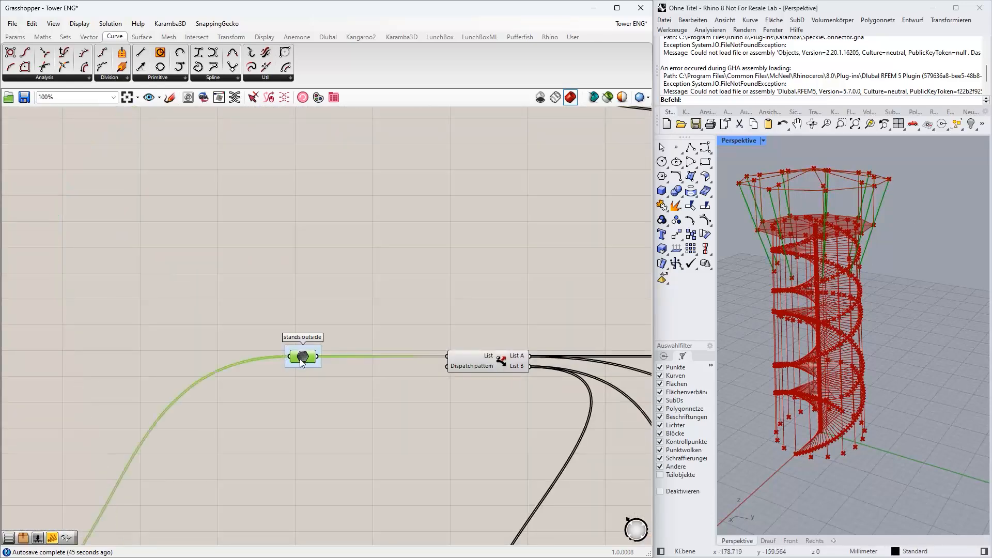
# Select the rod curve container feeding the Explode component to highlight the rod geometry
pyautogui.moveTo(301, 413); pyautogui.dragTo(281, 171, button='right')
pyautogui.moveTo(288, 362); pyautogui.dragTo(266, 129, button='right')
pyautogui.scroll(-5, 266, 227)
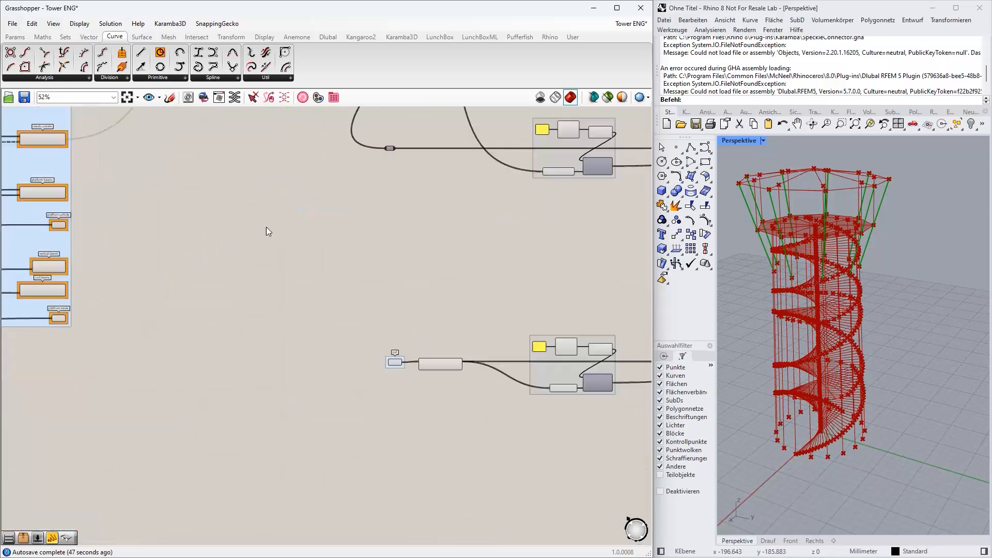
pyautogui.scroll(4, 355, 344)
pyautogui.click(385, 368)
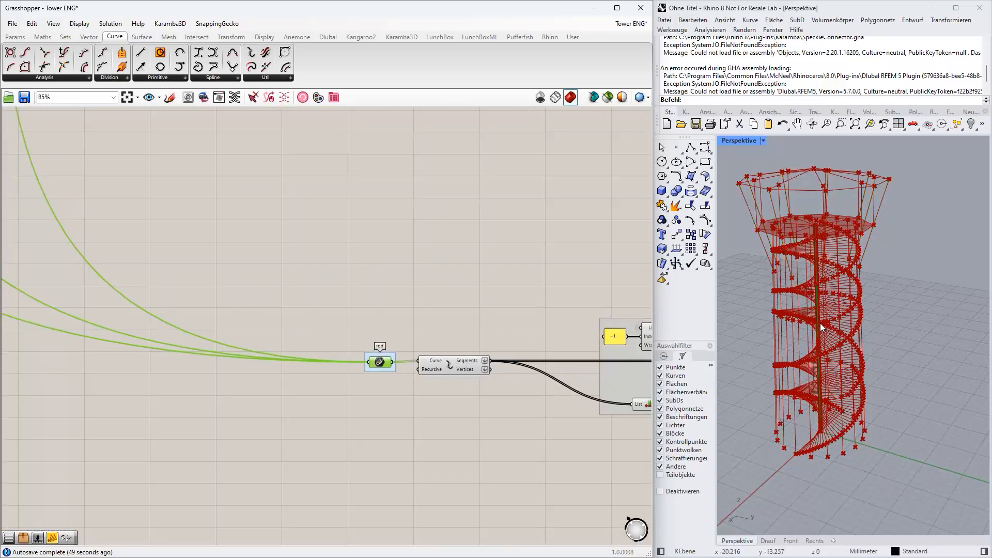
# Clear the selection and return to the Stairs container beside the unique lines component
pyautogui.scroll(-3, 439, 362)
pyautogui.scroll(-1, 441, 363)
pyautogui.moveTo(370, 339); pyautogui.dragTo(352, 462, button='right')
pyautogui.moveTo(360, 206); pyautogui.dragTo(342, 477, button='right')
pyautogui.rightClick(336, 296)
pyautogui.rightClick(369, 236)
pyautogui.click(265, 314)
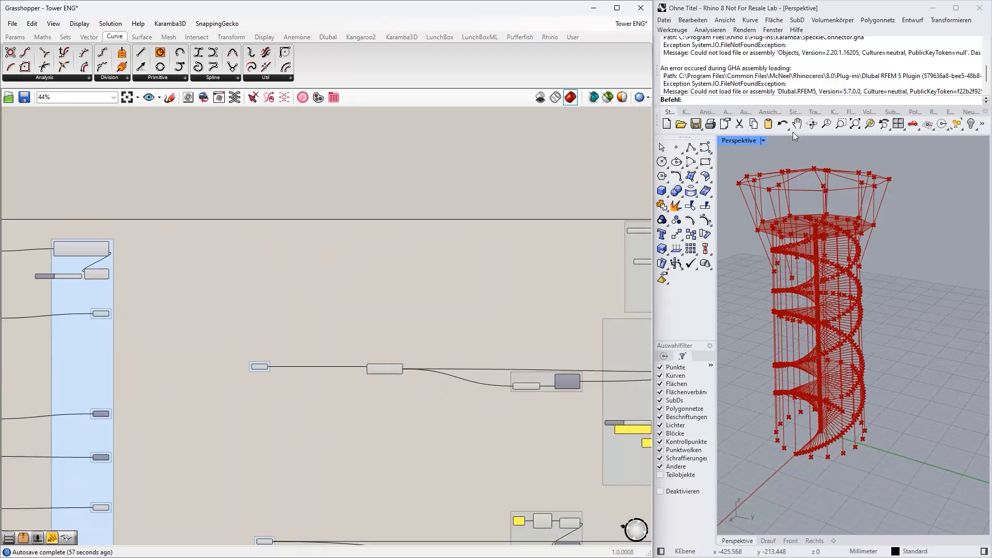
pyautogui.scroll(3, 306, 389)
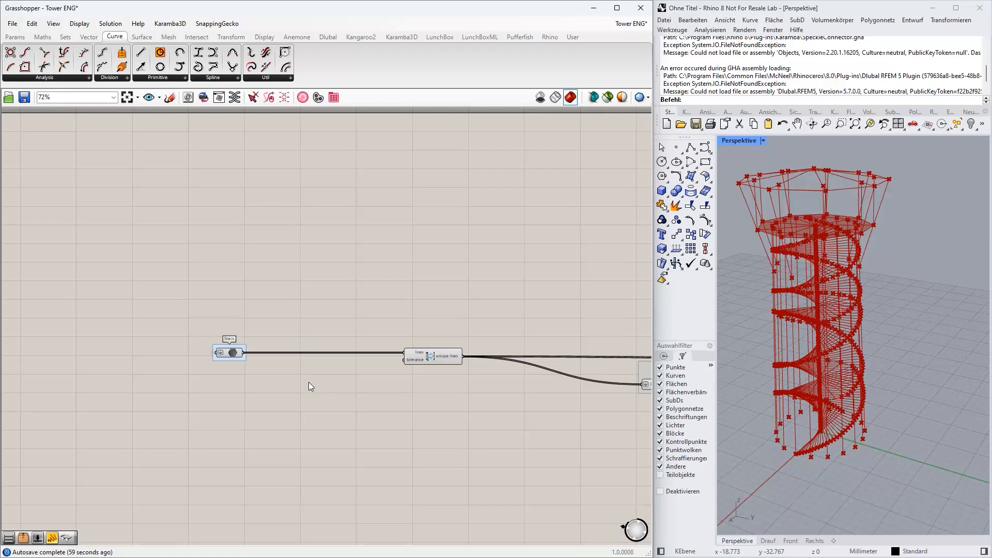
# Show the Dlubal components, highlight the material and stair section groups, and clear the selection
pyautogui.click(331, 37)
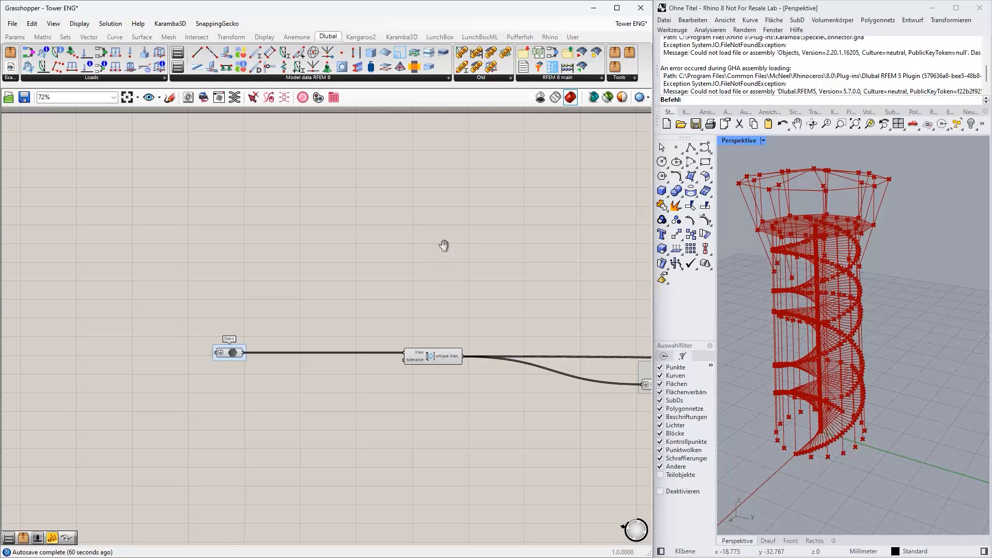
pyautogui.scroll(-5, 387, 241)
pyautogui.scroll(-3, 251, 285)
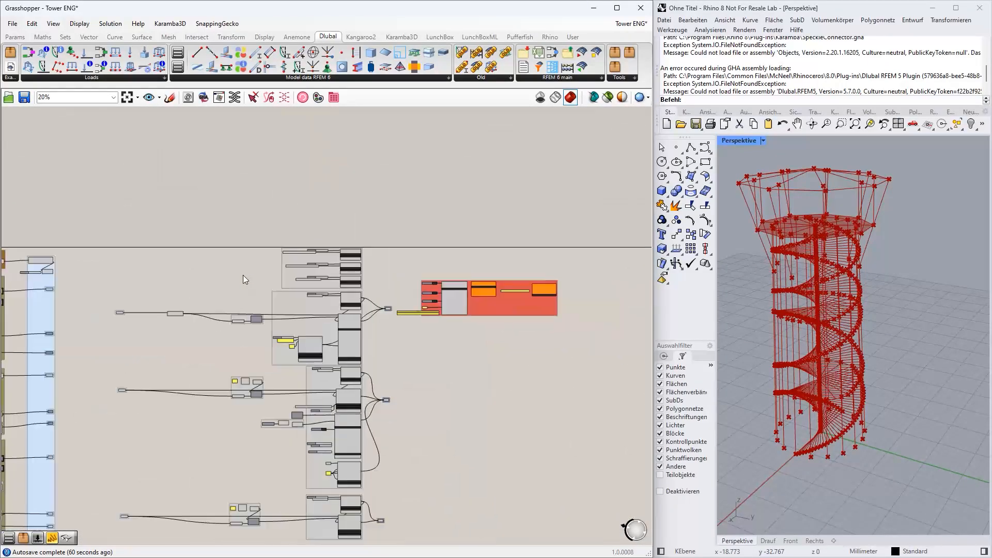
pyautogui.moveTo(190, 206); pyautogui.dragTo(401, 414)
pyautogui.scroll(4, 308, 205)
pyautogui.scroll(3, 308, 204)
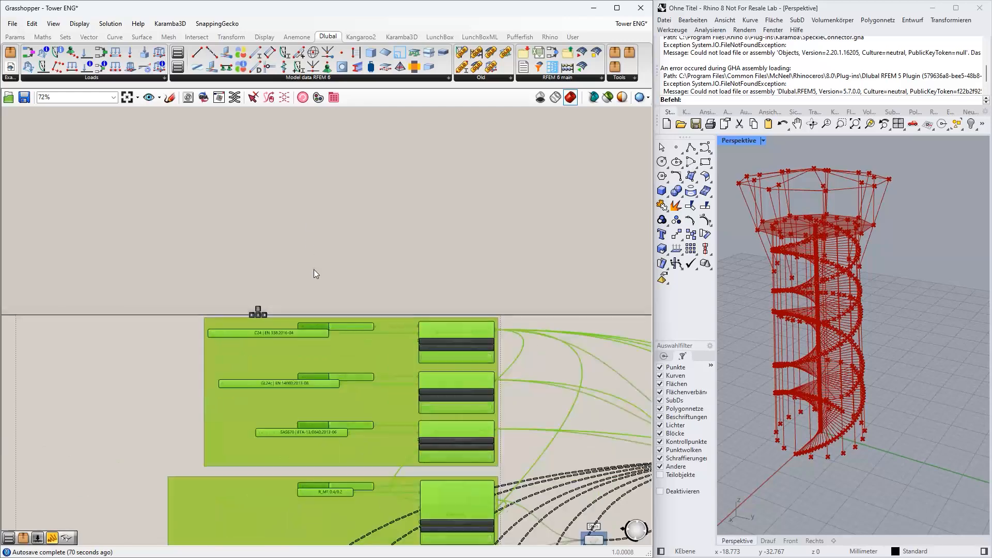
pyautogui.click(326, 200)
pyautogui.scroll(1, 334, 206)
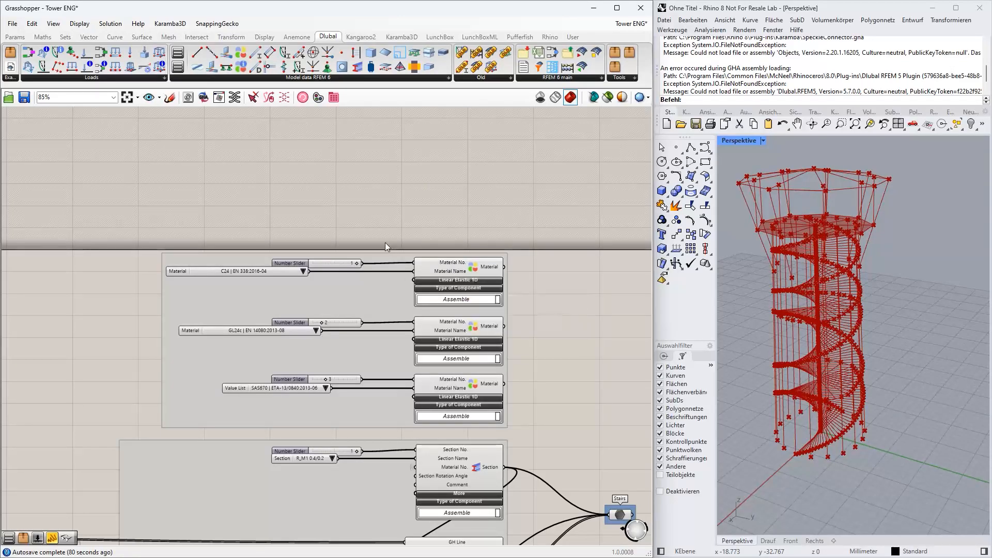
# Examine the Member component and trace its line and number inputs back to the Stairs container, highlighting the stair geometry
pyautogui.moveTo(536, 402); pyautogui.dragTo(477, 219, button='right')
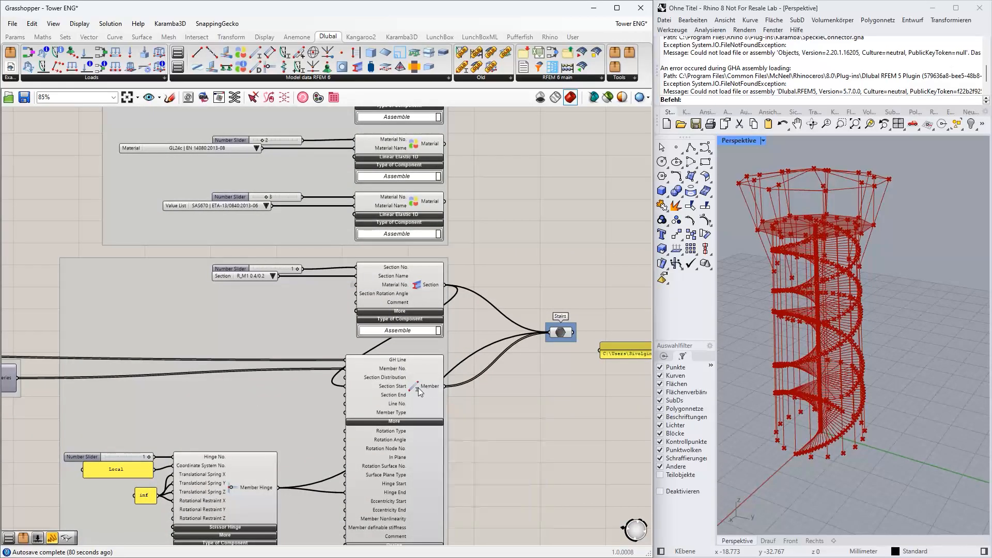
pyautogui.click(418, 389)
pyautogui.moveTo(229, 331); pyautogui.dragTo(557, 326, button='right')
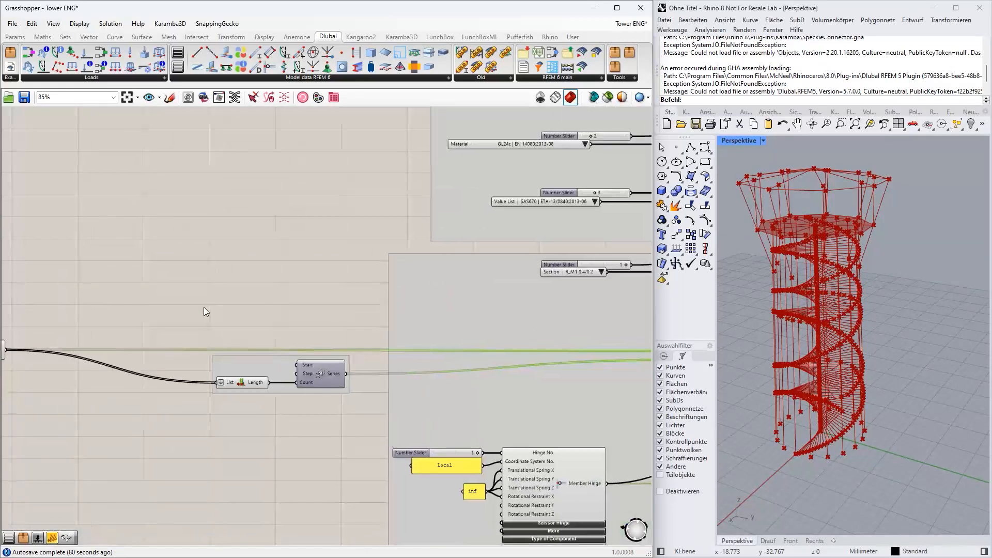
pyautogui.moveTo(206, 312); pyautogui.dragTo(402, 316, button='right')
pyautogui.moveTo(207, 288); pyautogui.dragTo(455, 282, button='right')
pyautogui.click(171, 347)
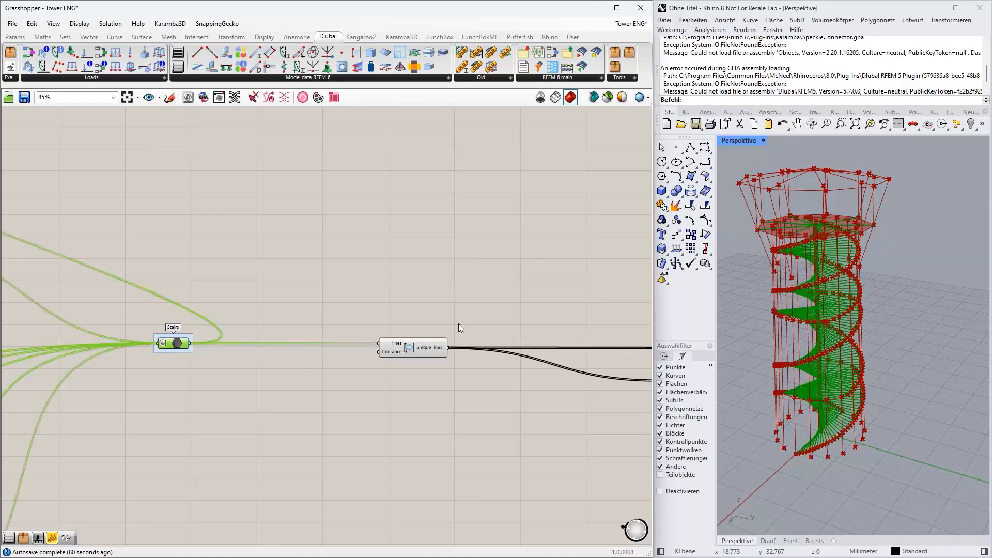
pyautogui.moveTo(558, 317); pyautogui.dragTo(129, 310, button='right')
pyautogui.moveTo(480, 268); pyautogui.dragTo(310, 271, button='right')
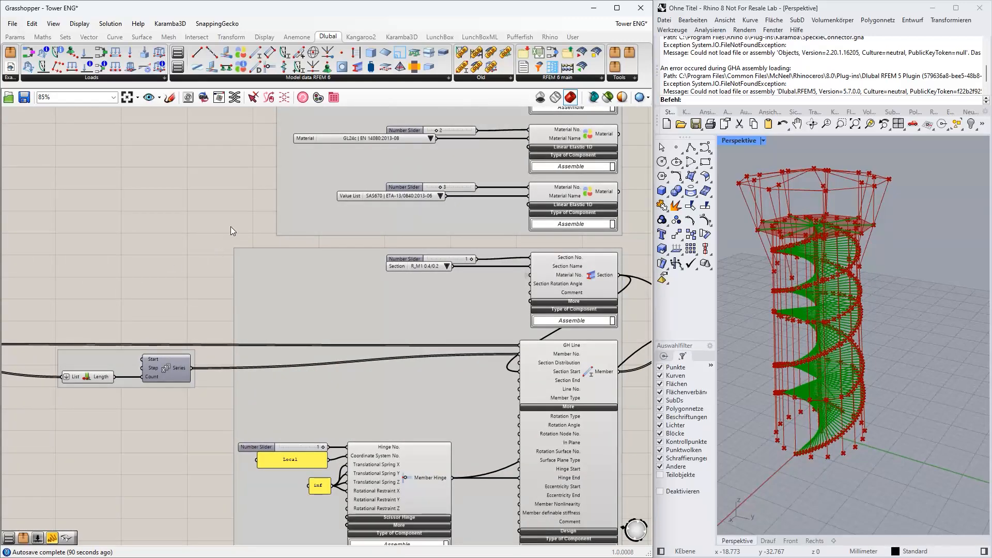
# Maximize the Grasshopper window and bring the group with the three Material components into view
pyautogui.moveTo(243, 231); pyautogui.dragTo(195, 428, button='right')
pyautogui.scroll(-1, 466, 281)
pyautogui.moveTo(494, 222); pyautogui.dragTo(427, 187, button='right')
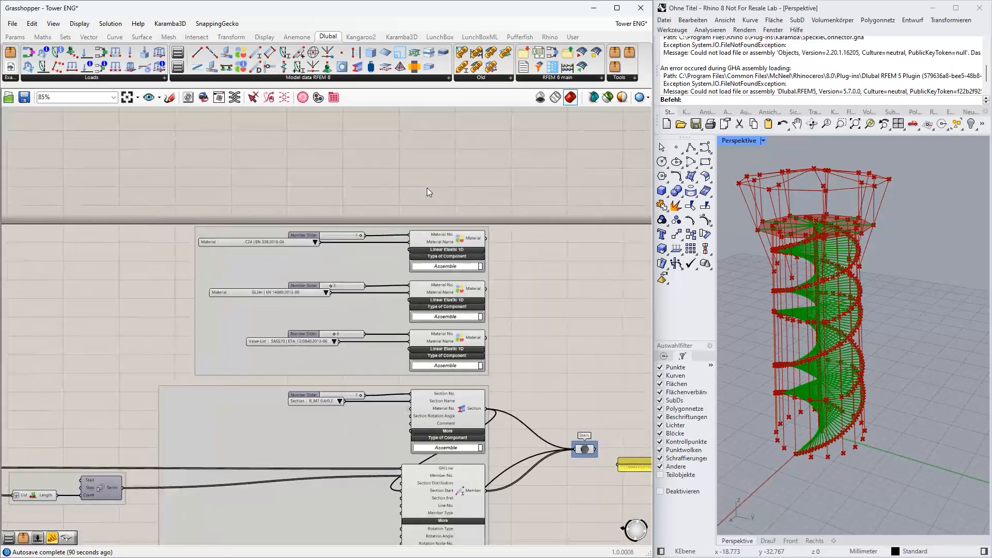
pyautogui.scroll(2, 427, 188)
pyautogui.doubleClick(607, 4)
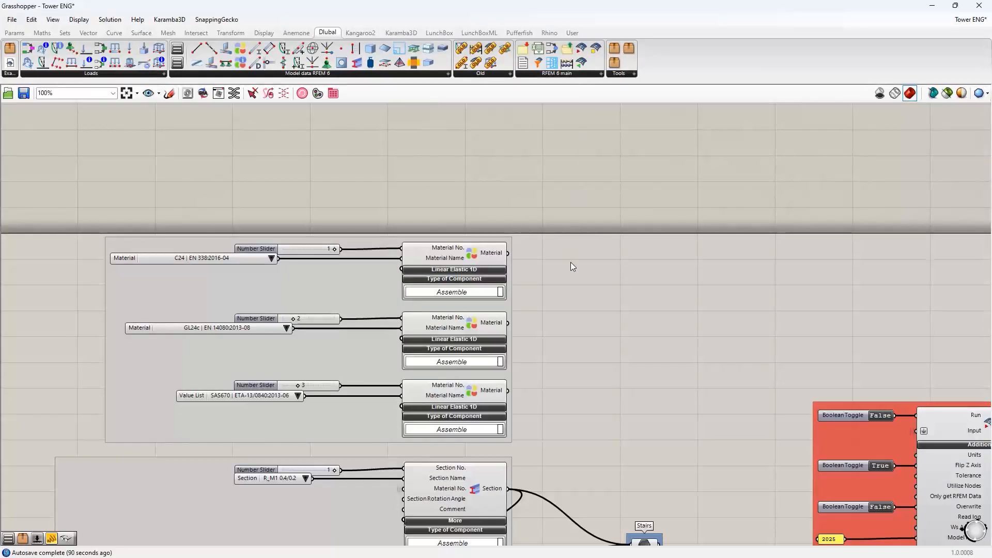
pyautogui.moveTo(355, 177); pyautogui.dragTo(409, 150, button='right')
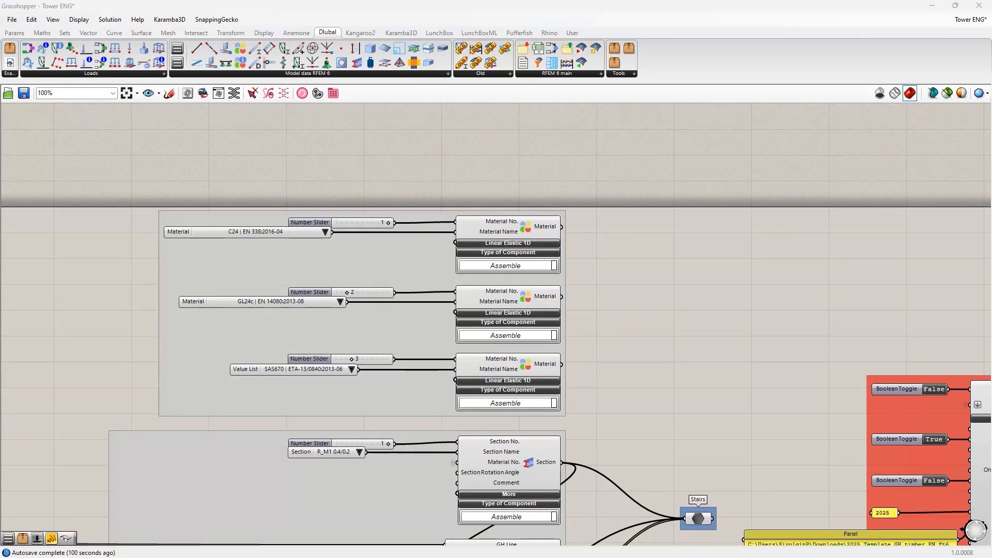
# Switch to Dlubal RFEM, inspect the Nodes and Lines entries of the 2025 model, and return to Grasshopper
pyautogui.moveTo(0, 31); pyautogui.dragTo(497, 31)
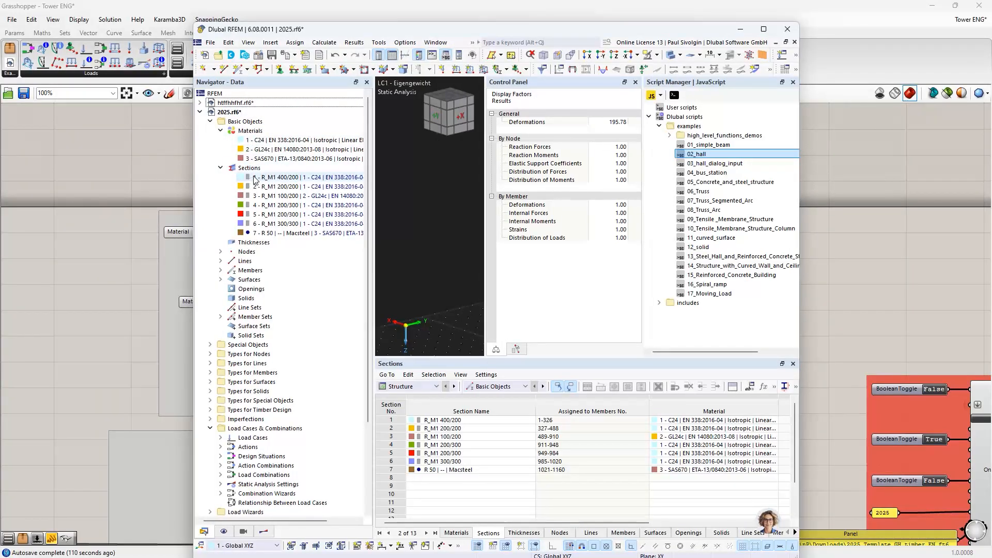
pyautogui.click(221, 252)
pyautogui.click(222, 252)
pyautogui.click(222, 261)
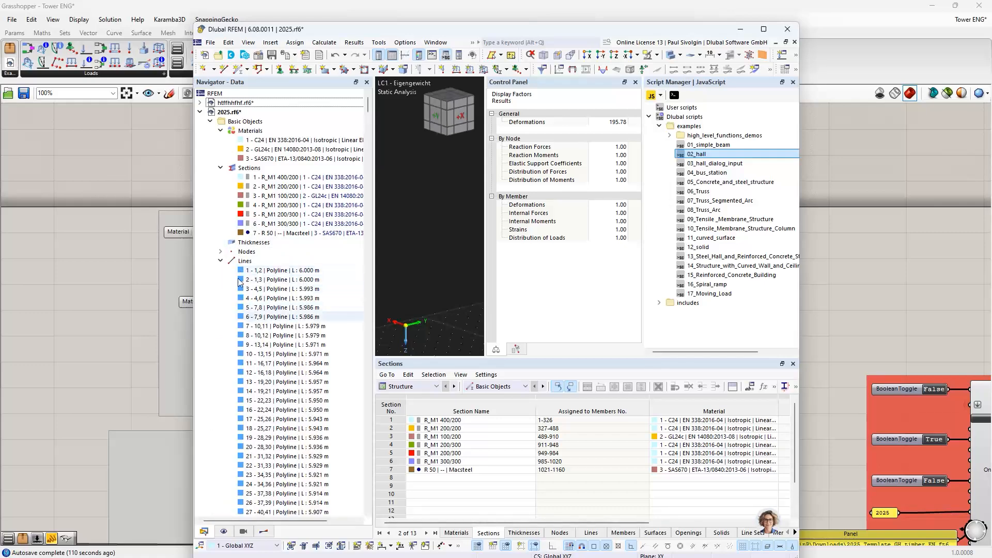
pyautogui.click(221, 261)
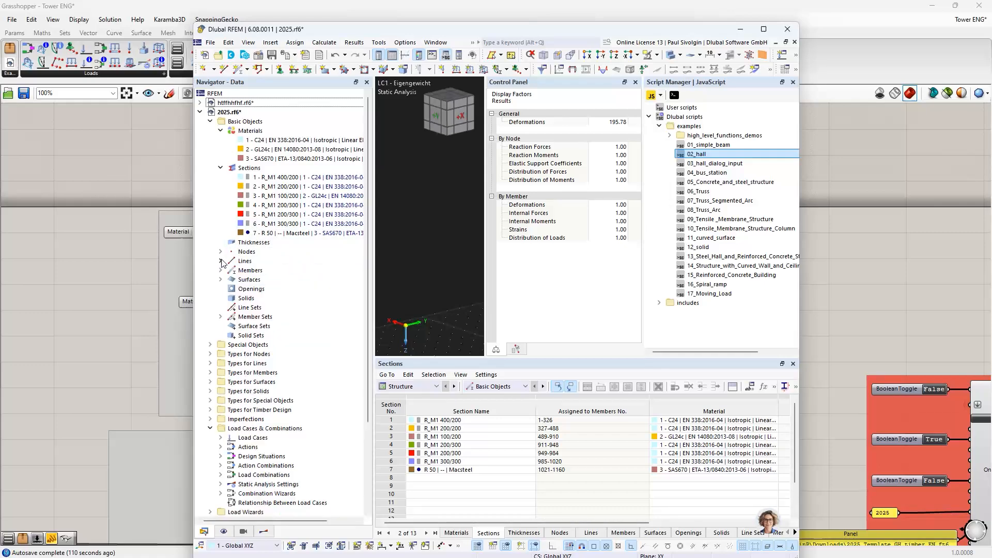
pyautogui.click(739, 30)
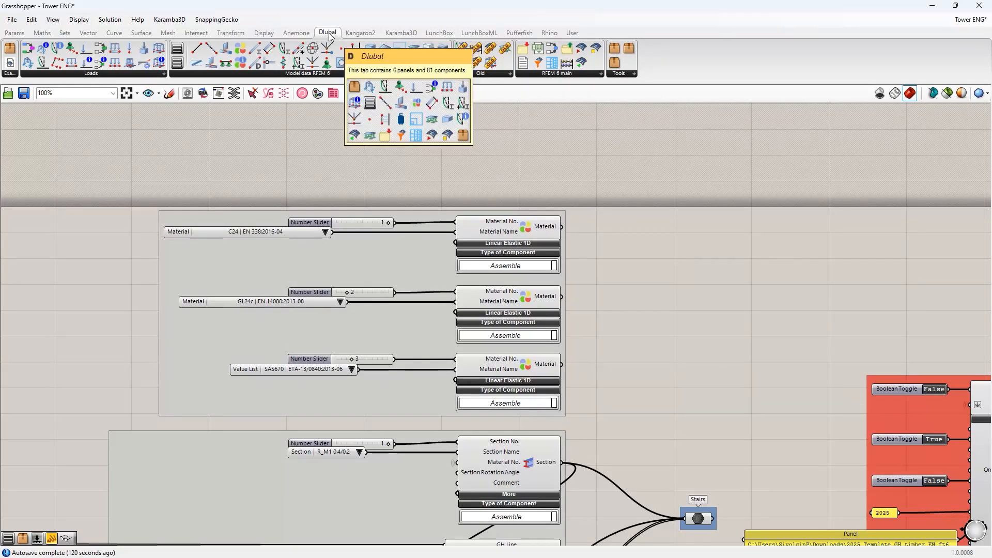
# Place a trial Material component above the material group, inspect its Linear Elastic 1D inputs, and delete it
pyautogui.click(94, 75)
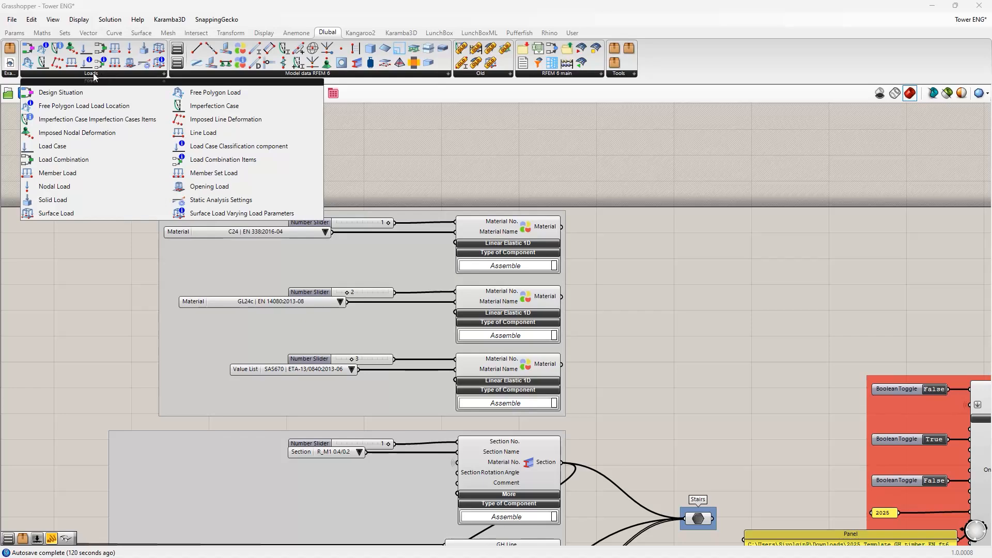
pyautogui.click(283, 74)
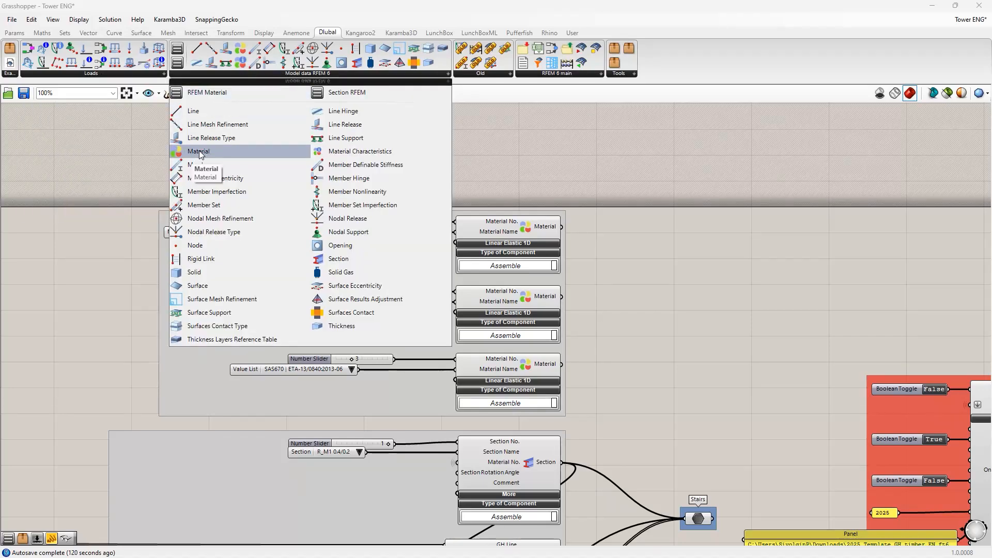
pyautogui.moveTo(200, 154); pyautogui.dragTo(268, 153)
pyautogui.click(268, 139)
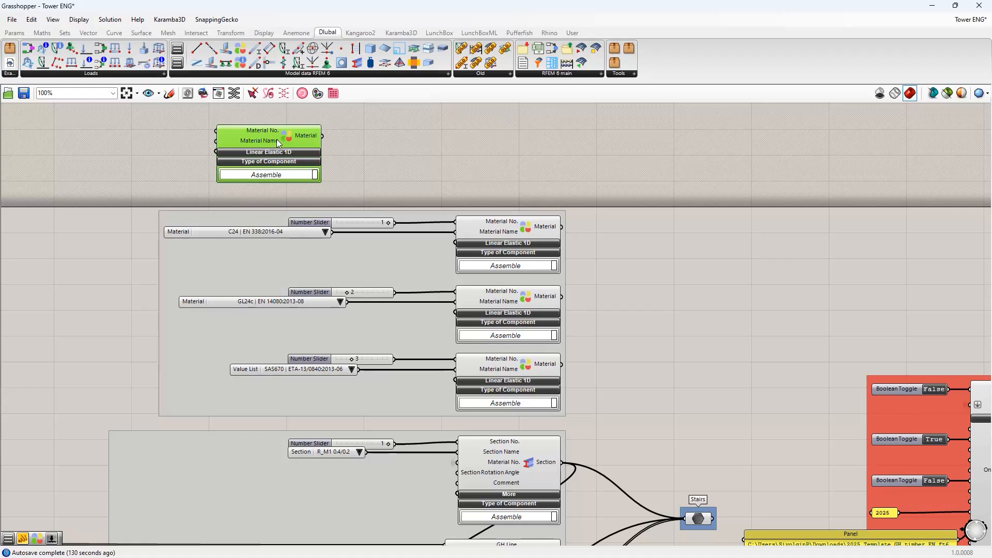
pyautogui.click(268, 152)
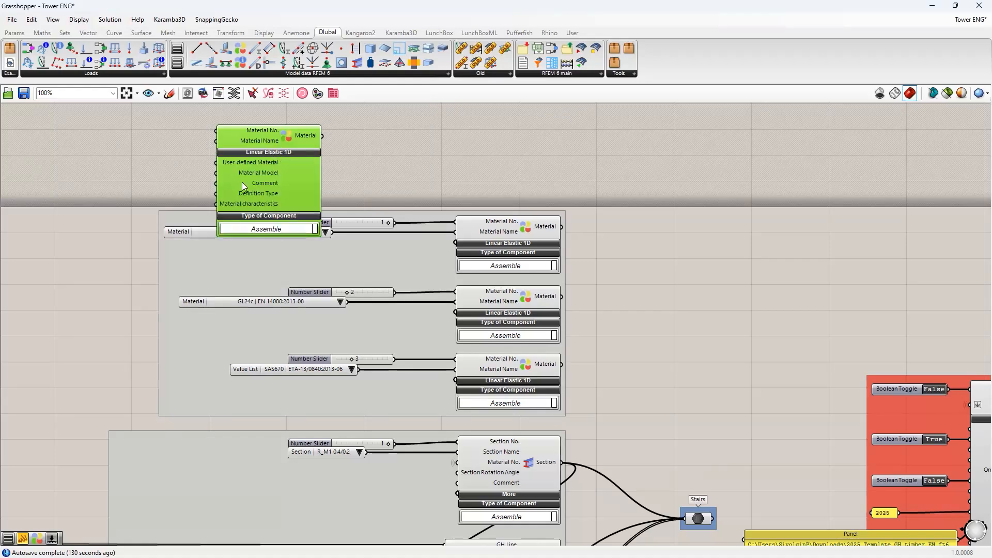
pyautogui.click(268, 151)
pyautogui.press('Delete')
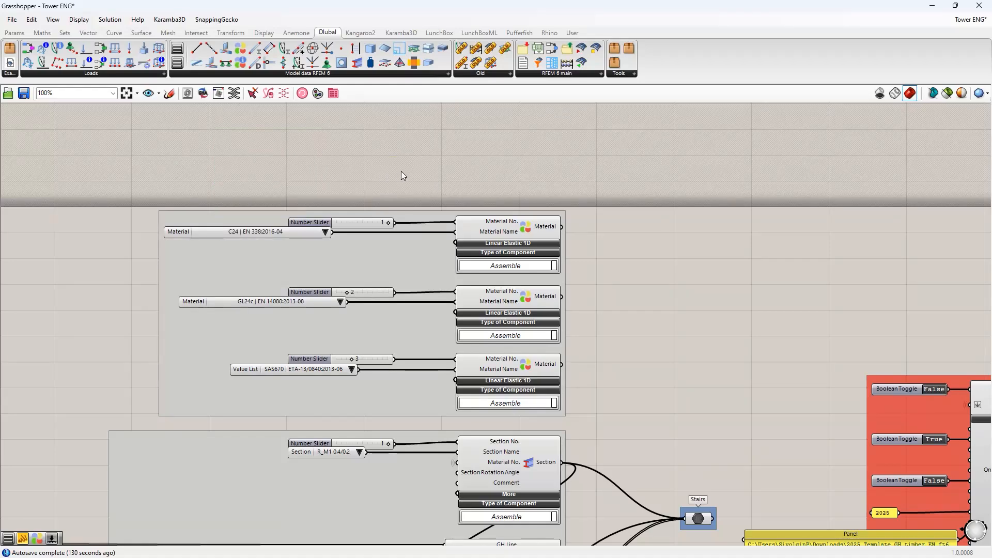
# Highlight the first Material component and its C24 | EN 338:2016-04 value list to examine their connections, and clear the selection
pyautogui.moveTo(463, 173); pyautogui.dragTo(420, 138, button='right')
pyautogui.click(446, 188)
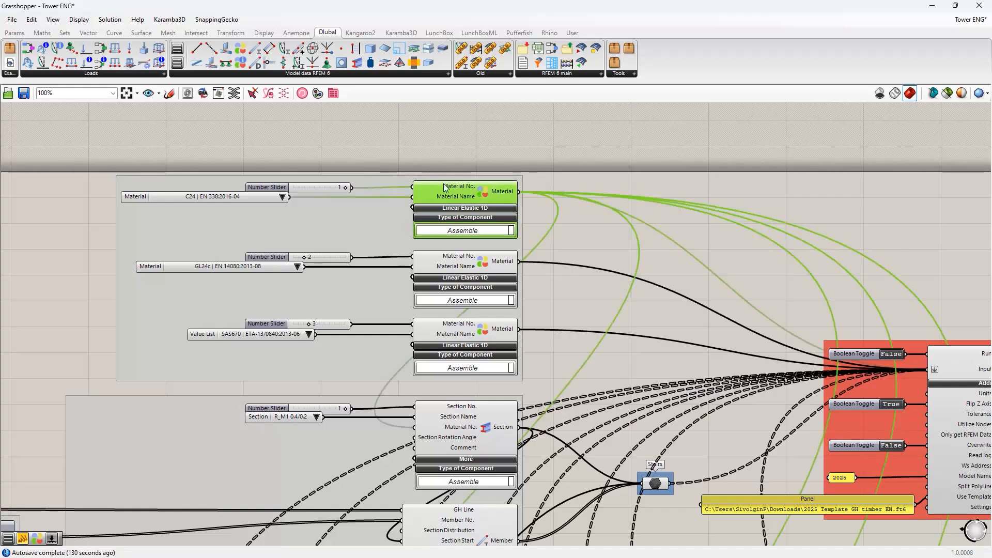
pyautogui.click(214, 197)
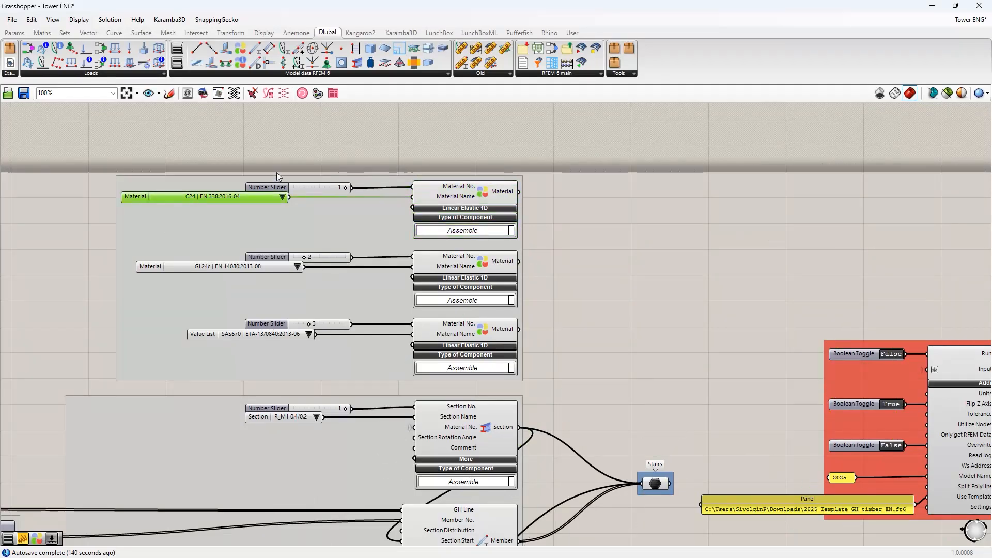
pyautogui.moveTo(277, 176); pyautogui.dragTo(335, 237, button='right')
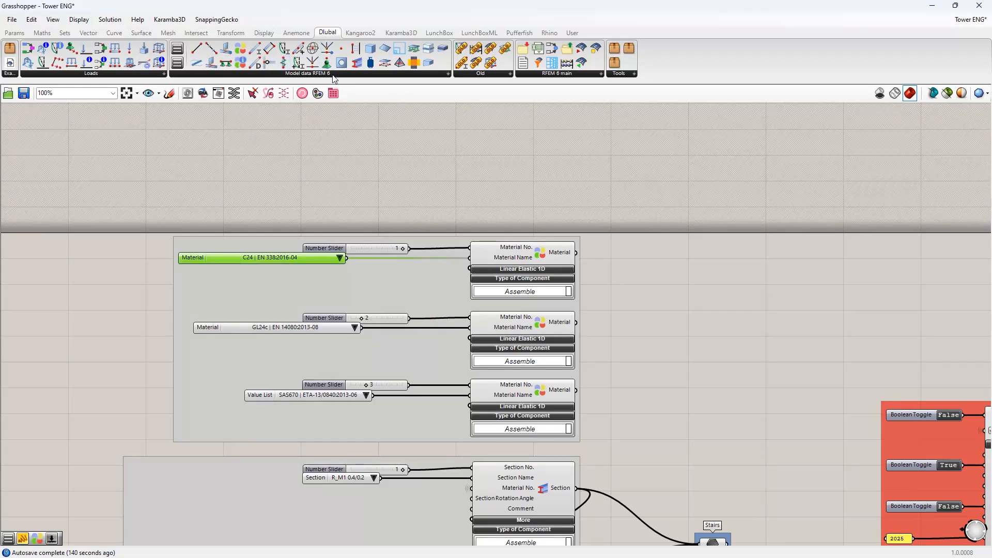
pyautogui.moveTo(347, 134); pyautogui.dragTo(359, 164, button='right')
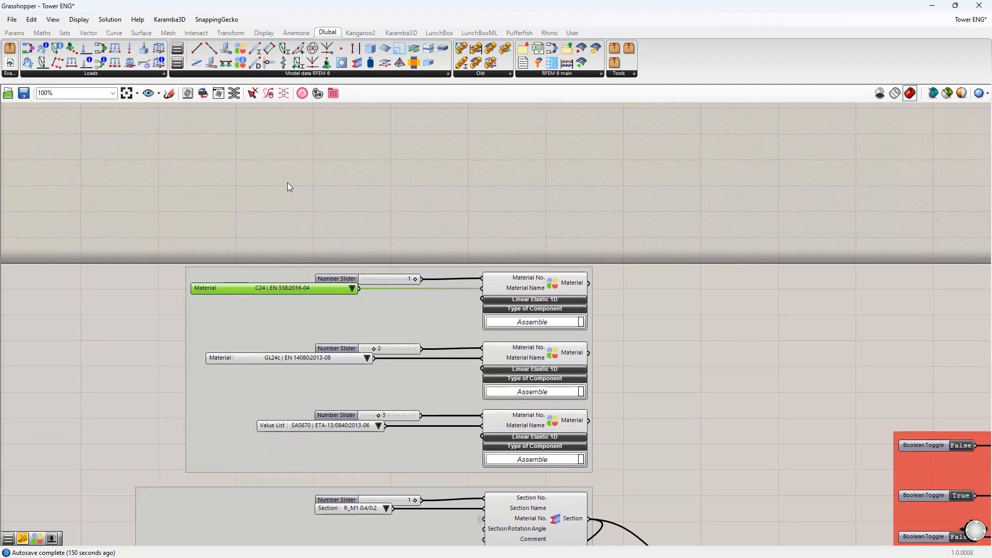
pyautogui.moveTo(248, 185)
pyautogui.mouseDown(button='right')
pyautogui.moveTo(241, 191)
pyautogui.moveTo(258, 195)
pyautogui.mouseUp(button='right')
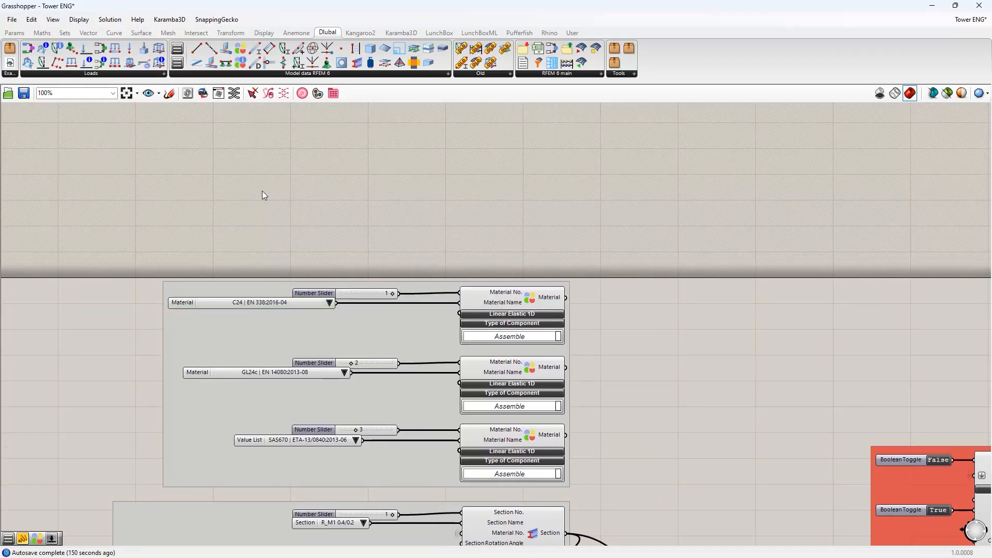
pyautogui.click(313, 305)
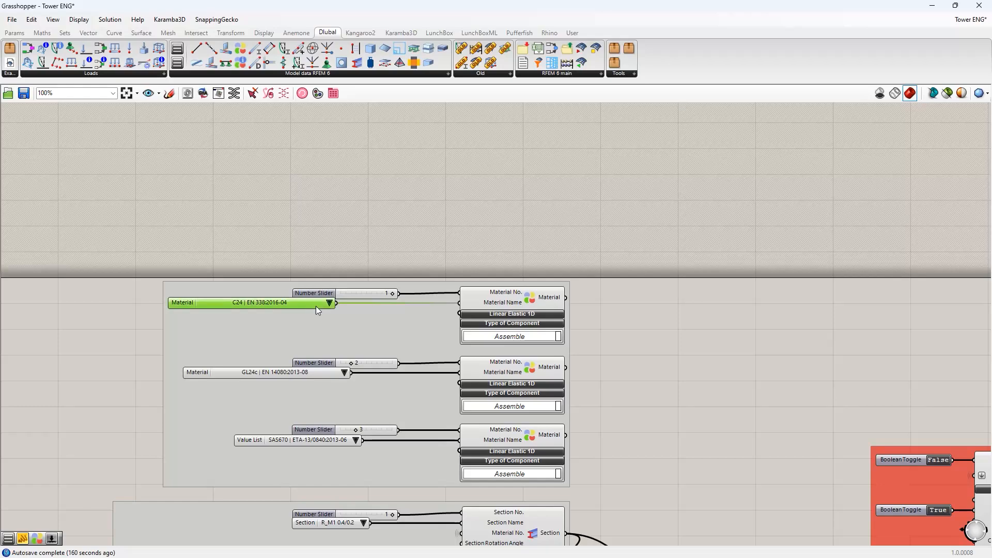
pyautogui.click(264, 196)
pyautogui.rightClick(213, 192)
pyautogui.click(157, 204)
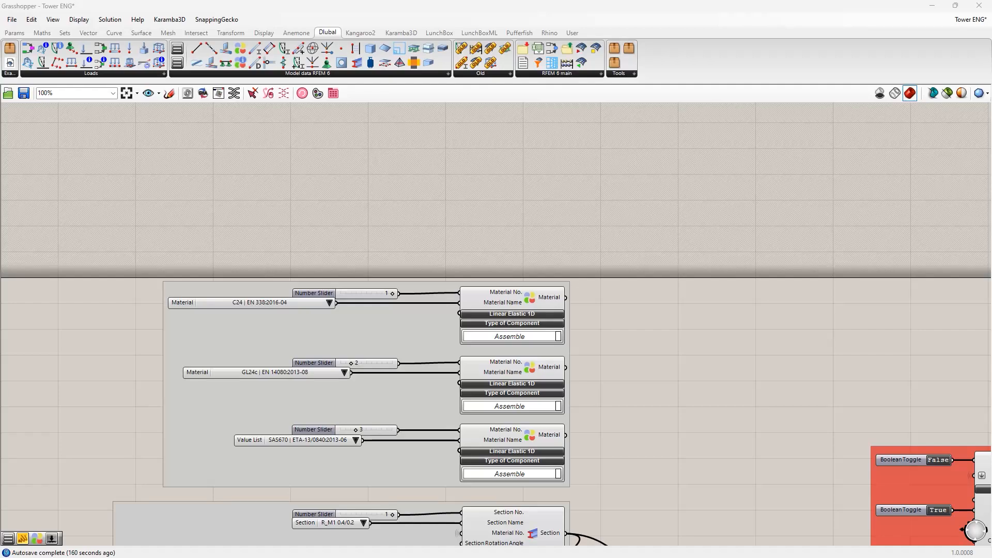
# Switch to Dlubal RFEM, close the Script Manager and Control Panel, and activate the steel hall model above the 2025 model
pyautogui.hotkey('alt', 'Tab')
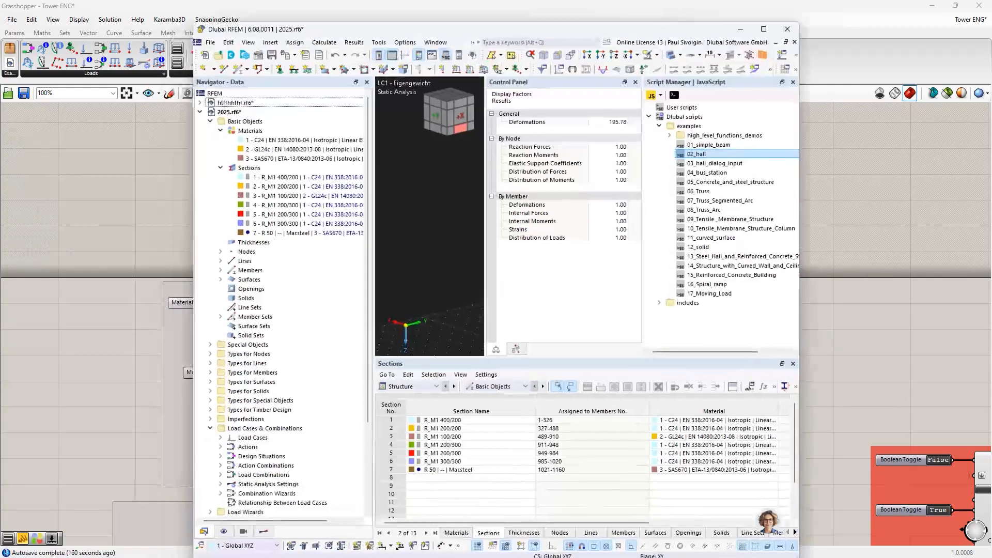
pyautogui.click(793, 82)
pyautogui.scroll(3, 548, 199)
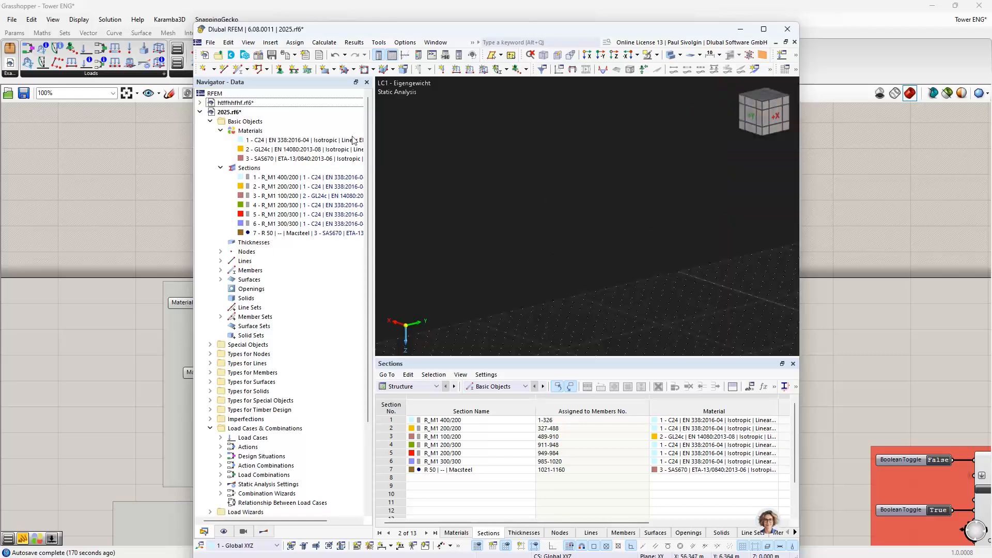
pyautogui.click(224, 103)
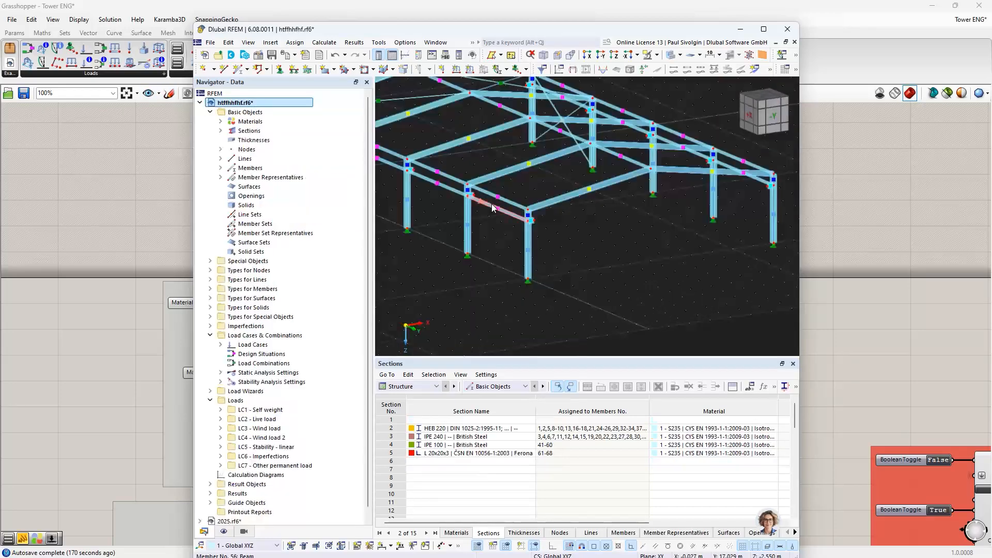
pyautogui.scroll(-5, 467, 201)
pyautogui.scroll(5, 455, 250)
pyautogui.moveTo(432, 29); pyautogui.dragTo(389, 9)
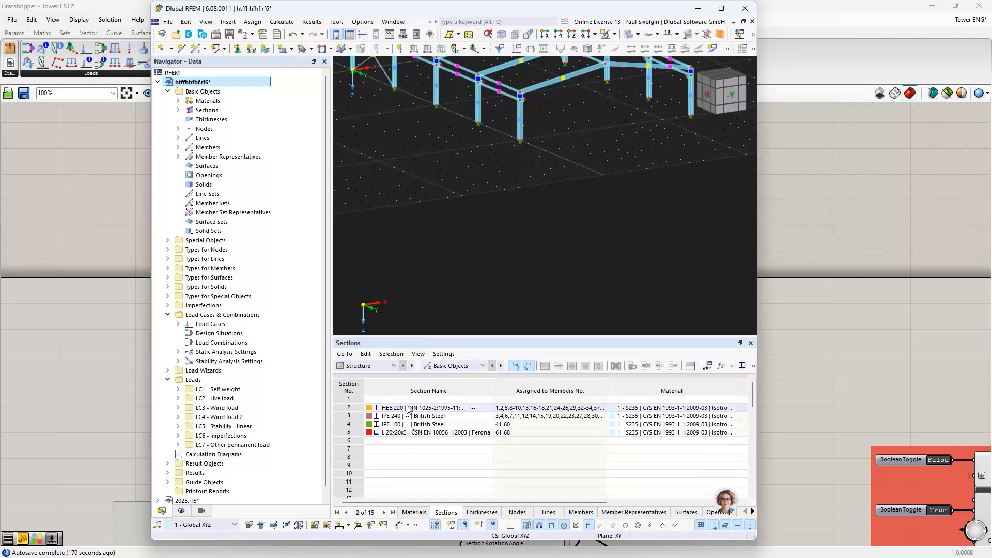
# Examine the section names and the Materials table of the hall model, and return to the Sections table in a maximized window
pyautogui.moveTo(404, 409); pyautogui.dragTo(406, 432)
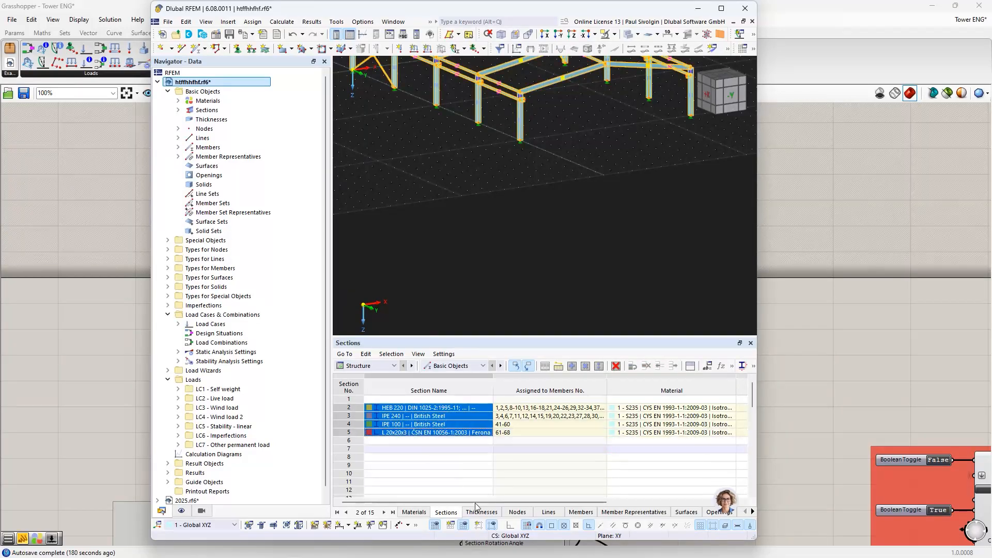
pyautogui.click(411, 512)
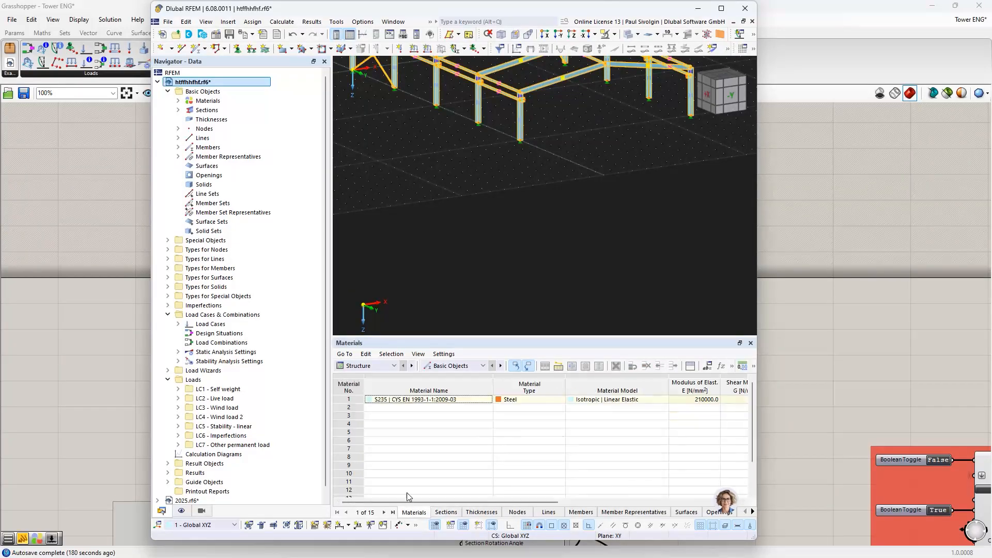
pyautogui.click(446, 512)
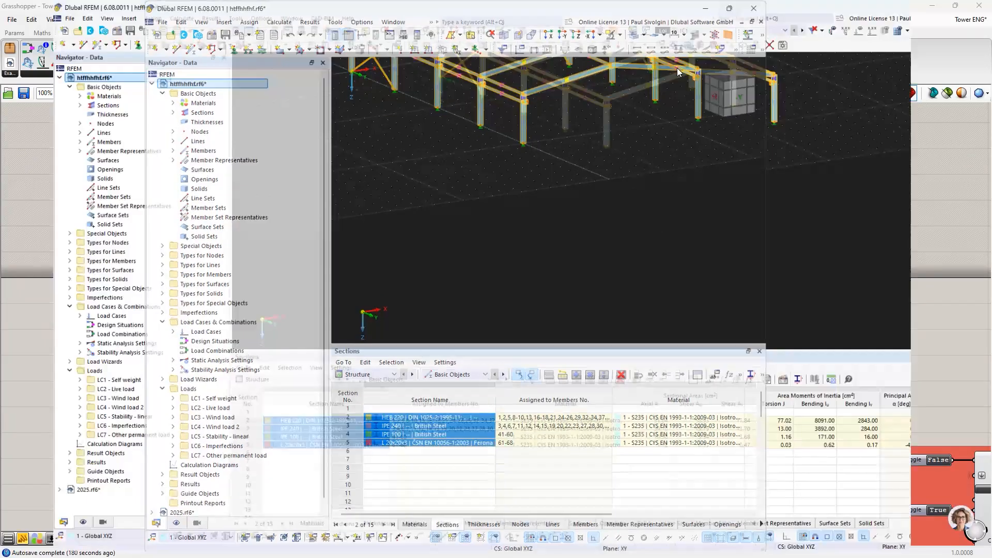
pyautogui.click(722, 9)
pyautogui.click(277, 467)
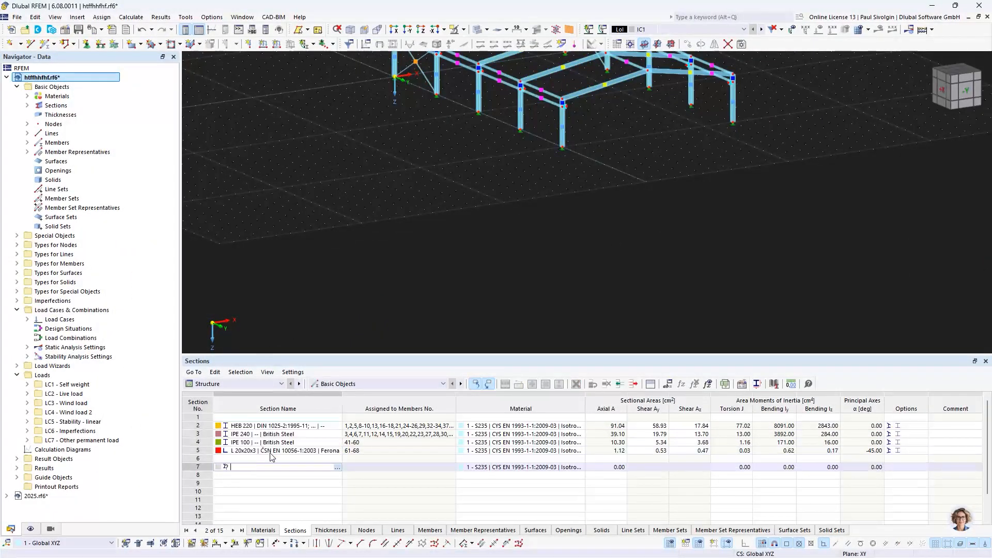
# Turn off the full section description and full material description in the Program Options display settings
pyautogui.click(212, 16)
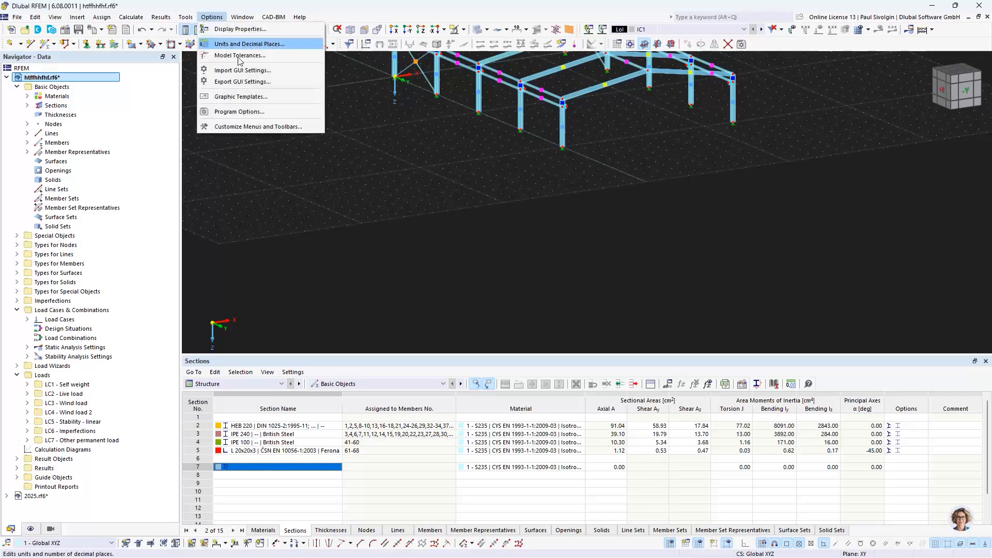
pyautogui.click(223, 14)
pyautogui.click(221, 15)
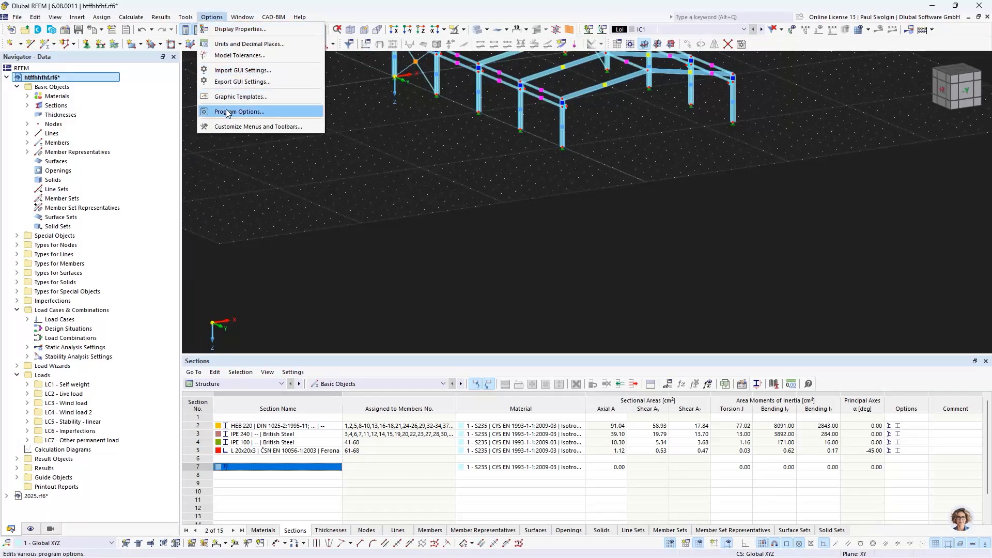
pyautogui.click(228, 106)
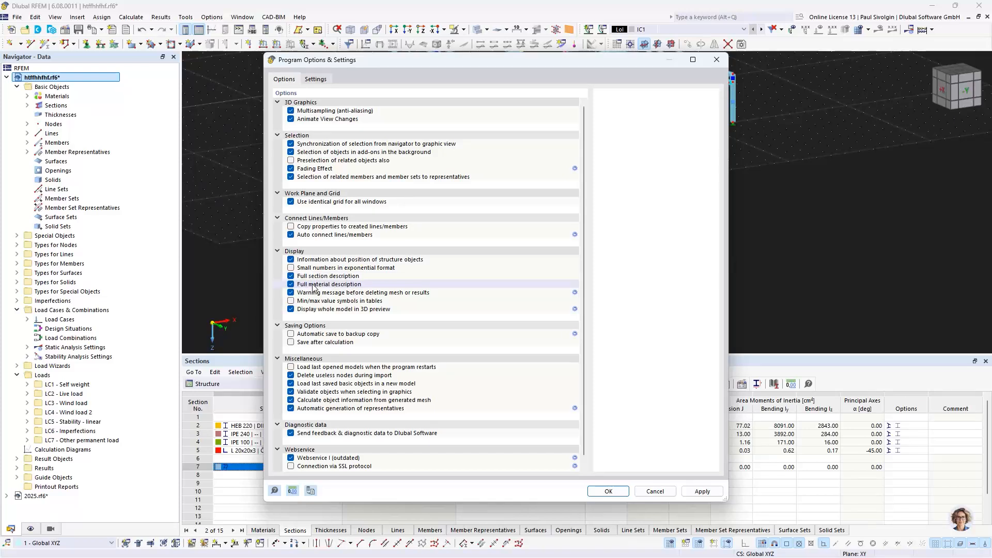
pyautogui.moveTo(418, 61); pyautogui.dragTo(500, 54)
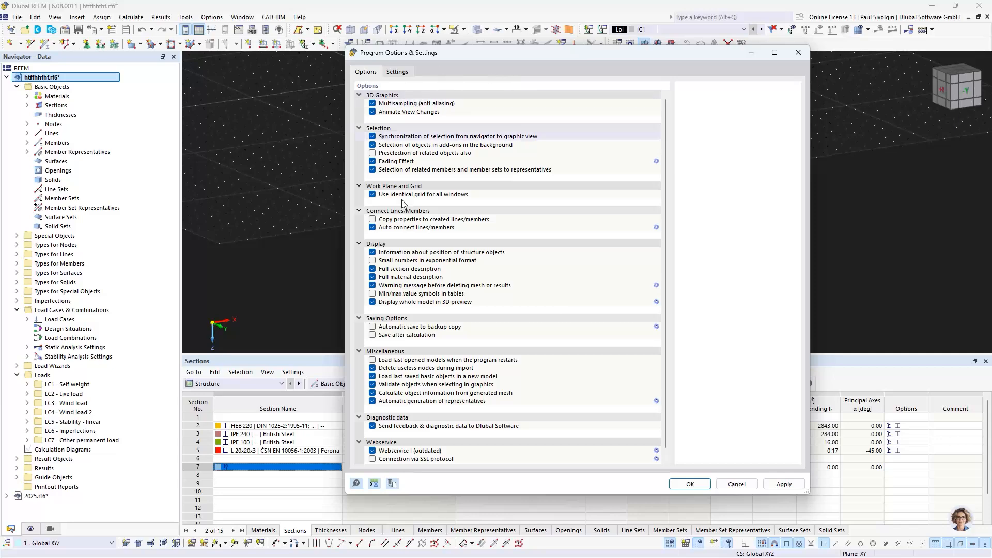
pyautogui.click(372, 277)
pyautogui.click(372, 268)
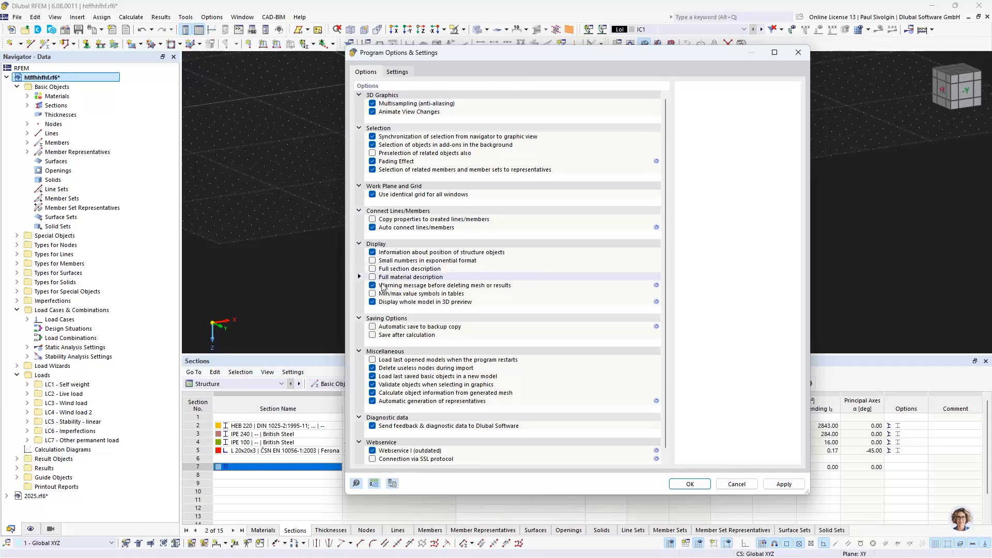
pyautogui.click(679, 486)
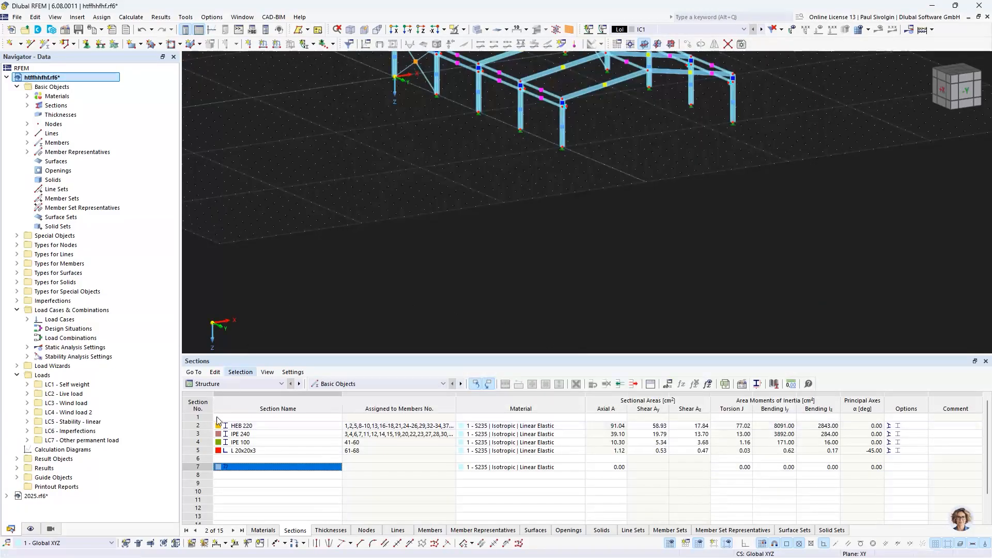
# Inspect the standardized steel section library for the HEB 220 section and leave it without changing the section
pyautogui.click(266, 426)
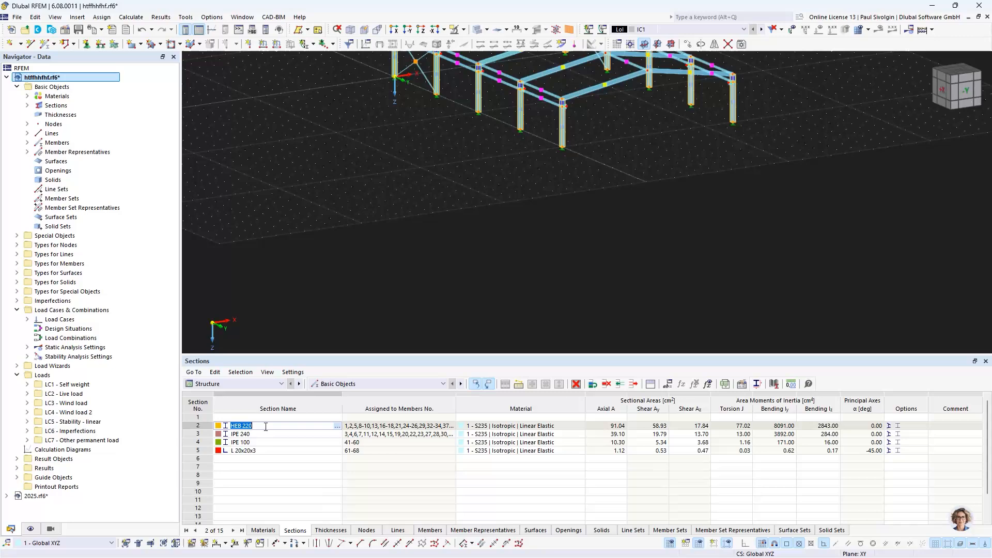
pyautogui.click(338, 426)
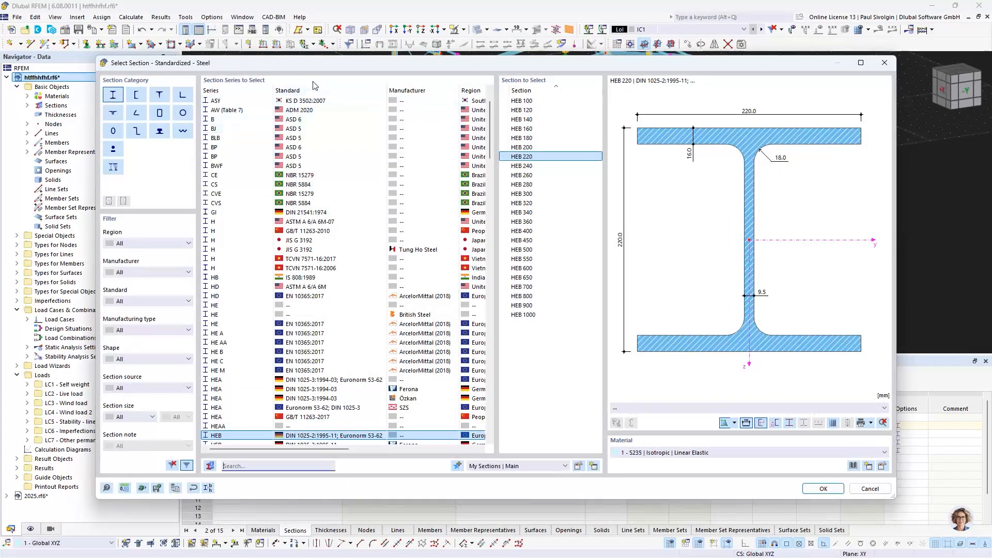
pyautogui.scroll(2, 306, 228)
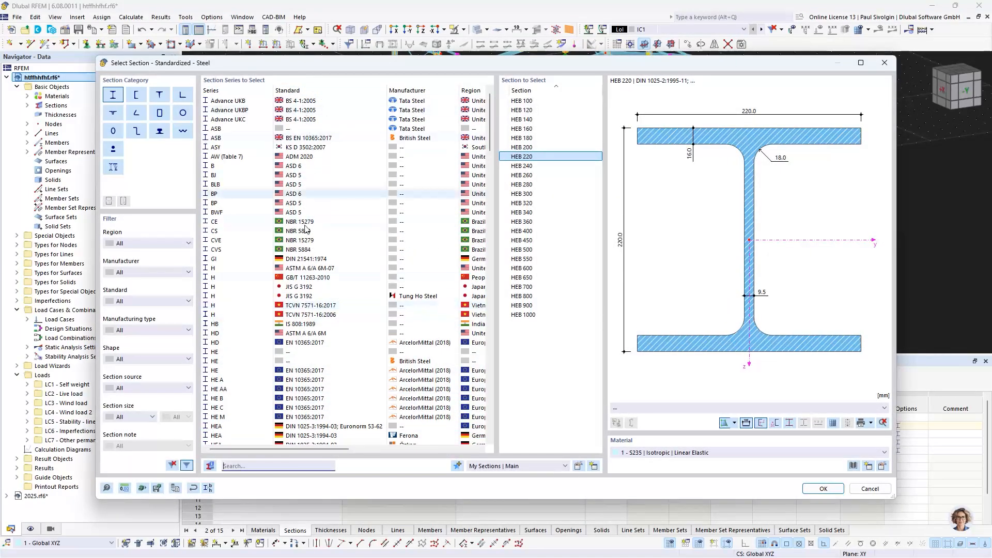
pyautogui.press('Escape')
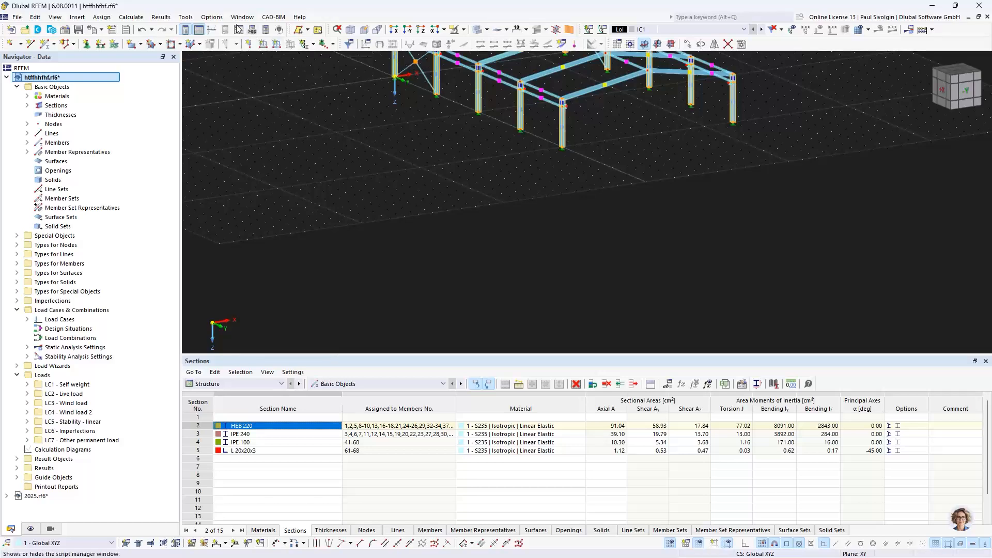
# Re-enable the full section description and full material description in the Program Options display settings
pyautogui.click(212, 17)
pyautogui.click(241, 110)
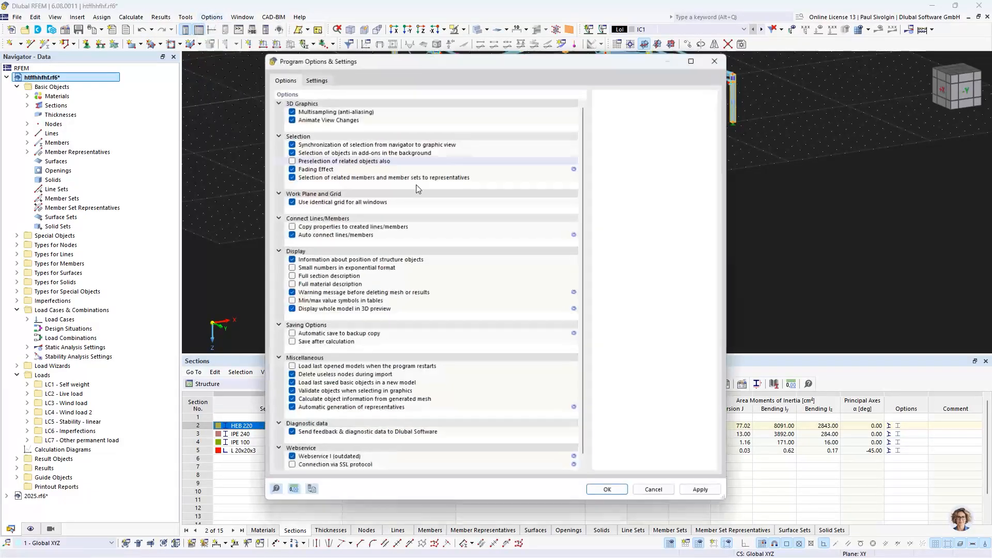
pyautogui.click(291, 276)
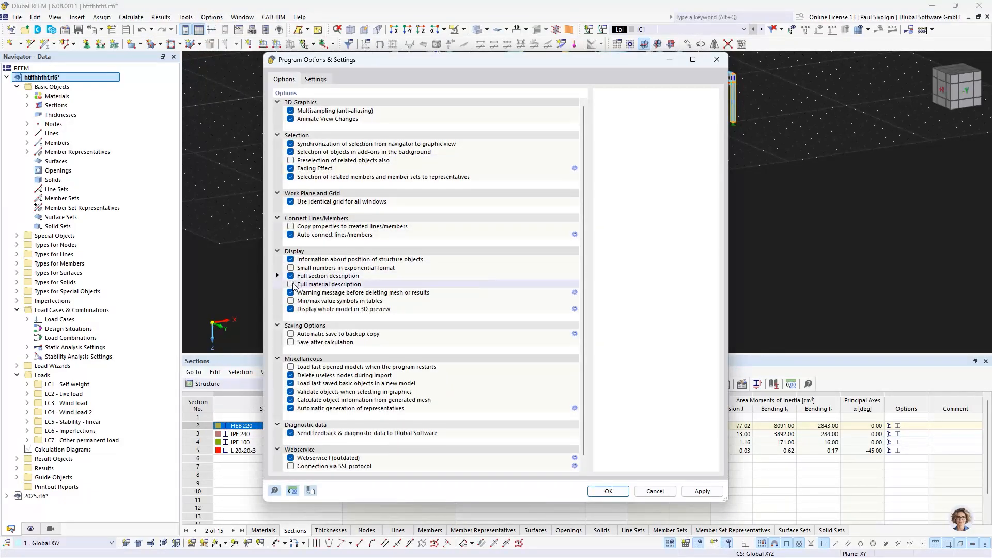
pyautogui.click(291, 284)
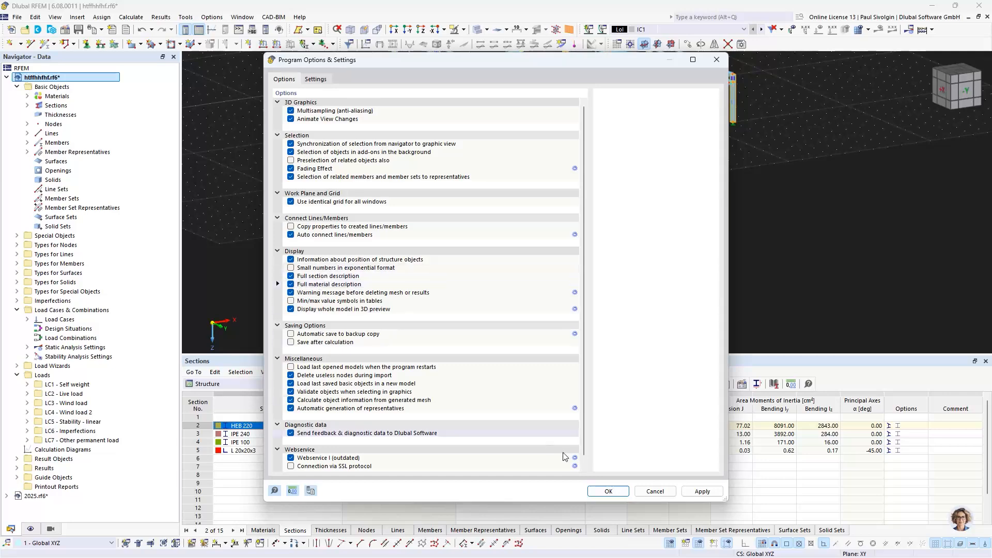
pyautogui.click(605, 491)
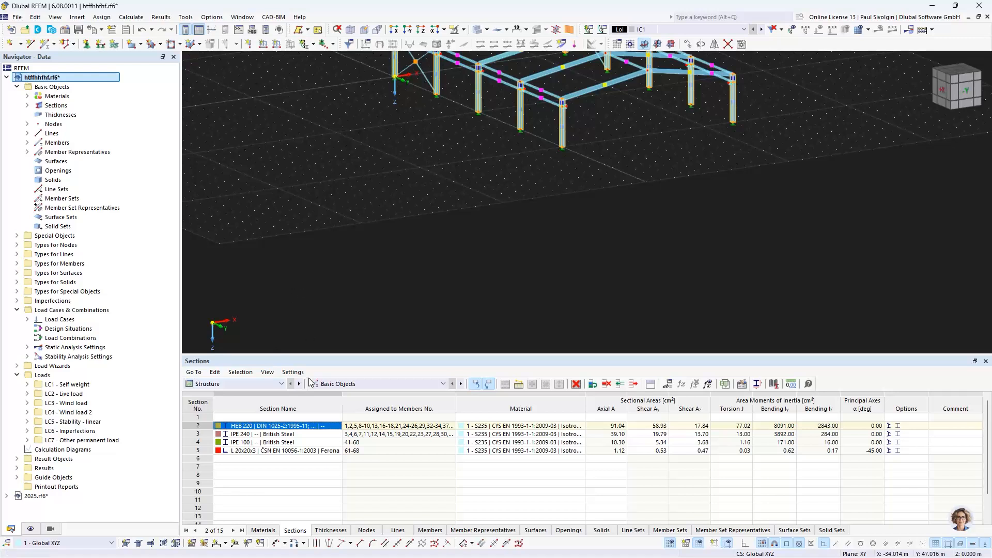
# Copy the four section names from HEB 220 to L 20x20x3 in the Sections table and return to Grasshopper
pyautogui.moveTo(271, 427); pyautogui.dragTo(269, 452)
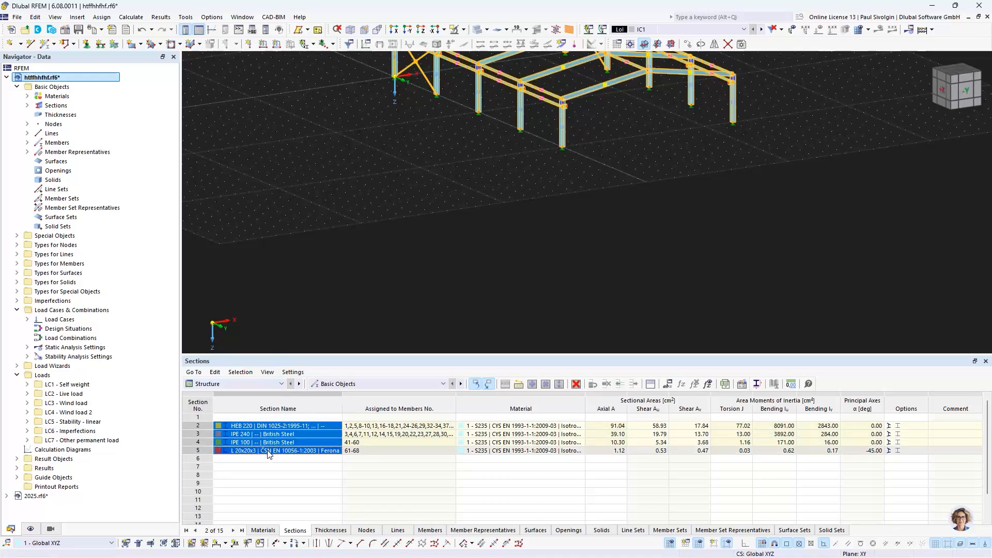
pyautogui.rightClick(269, 454)
pyautogui.click(325, 310)
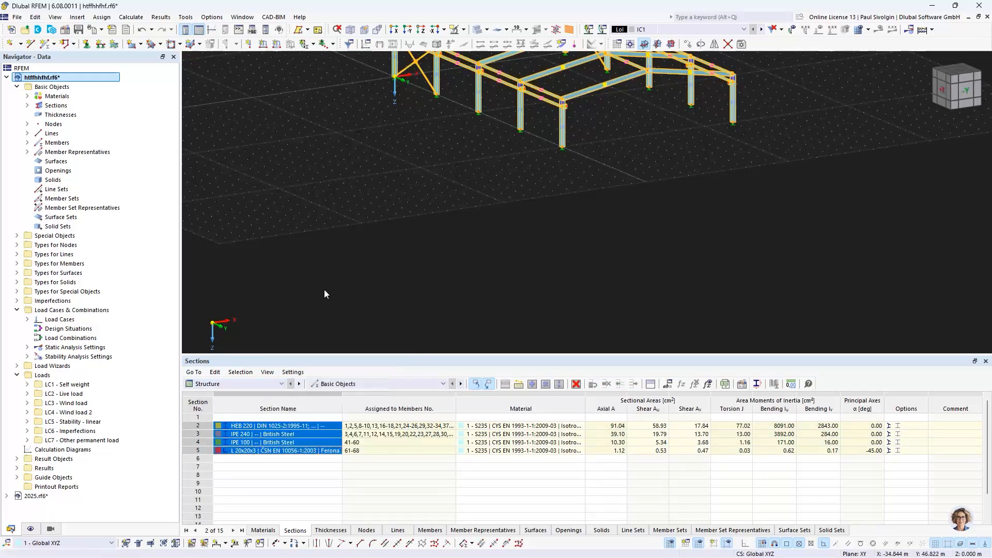
pyautogui.click(931, 6)
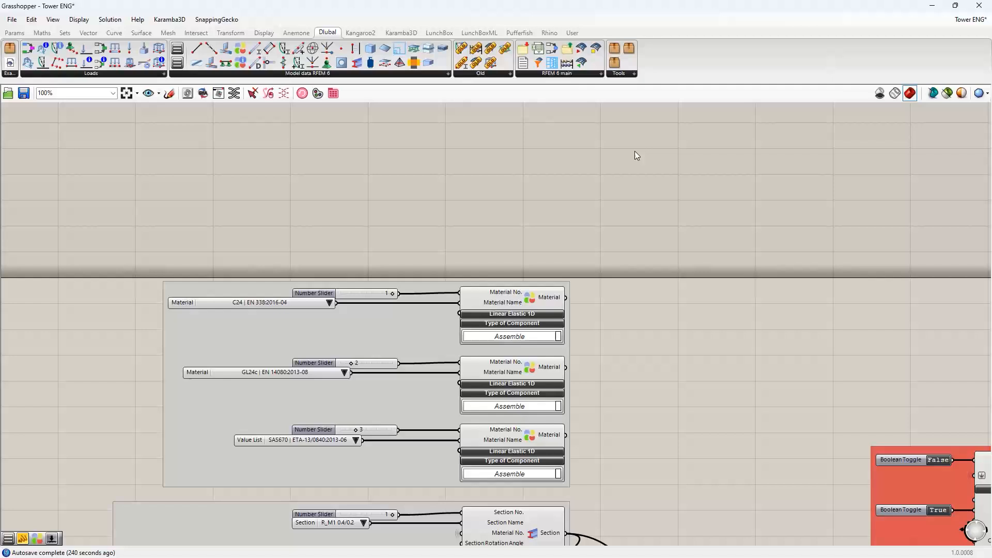
# Add a Value List above the material group and replace its constants with the copied RFEM section names
pyautogui.doubleClick(219, 206)
pyautogui.write('va')
pyautogui.click(198, 188)
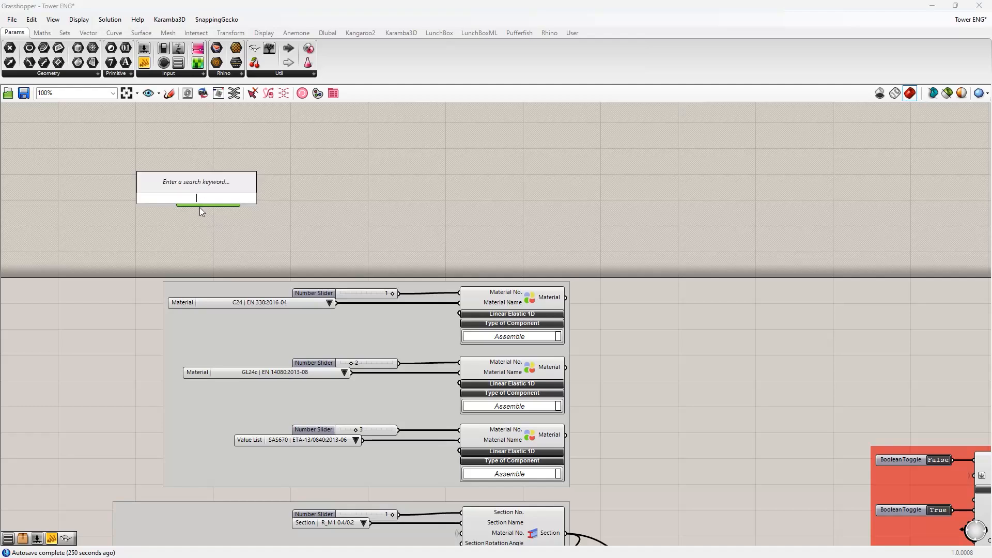
pyautogui.rightClick(201, 201)
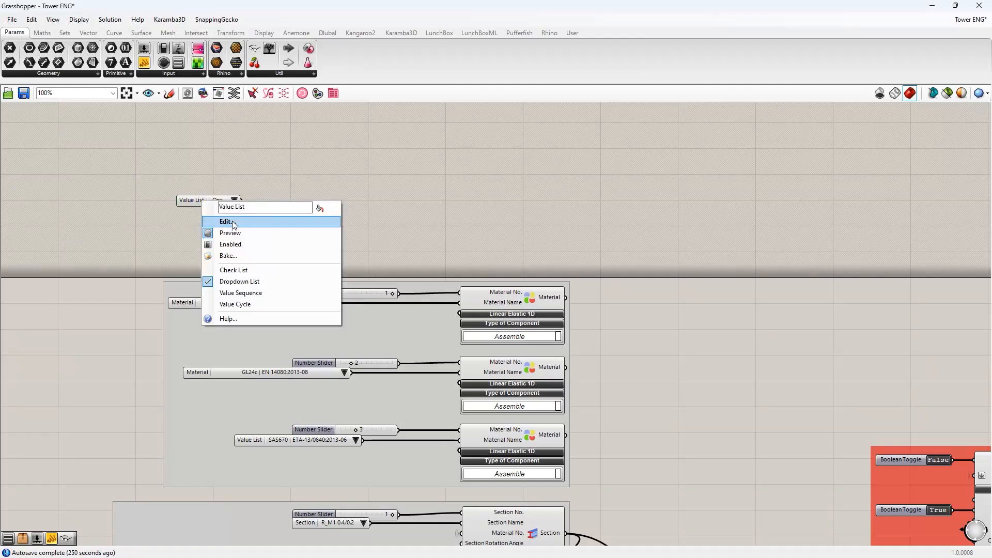
pyautogui.click(236, 219)
pyautogui.hotkey('ctrl', 'a')
pyautogui.hotkey('ctrl', 'v')
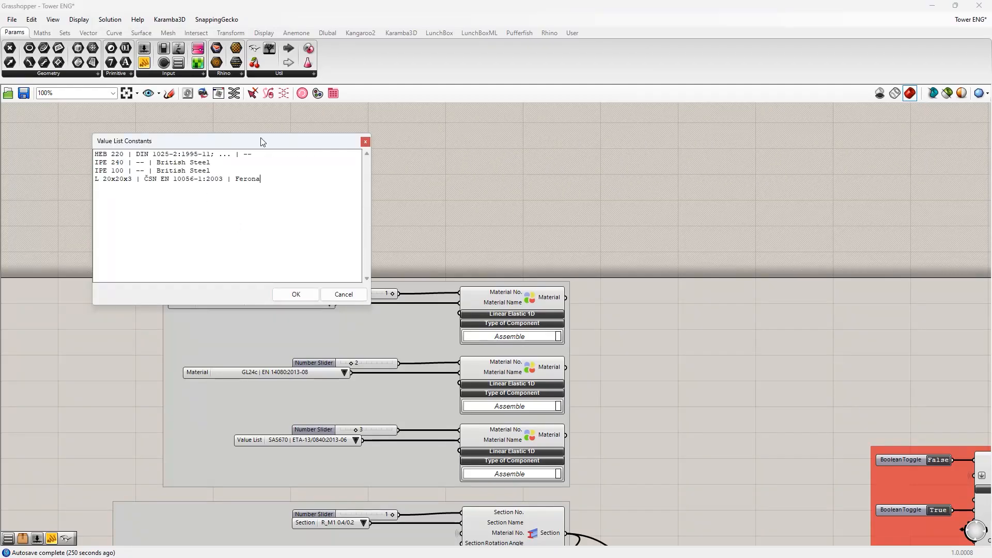
pyautogui.click(296, 294)
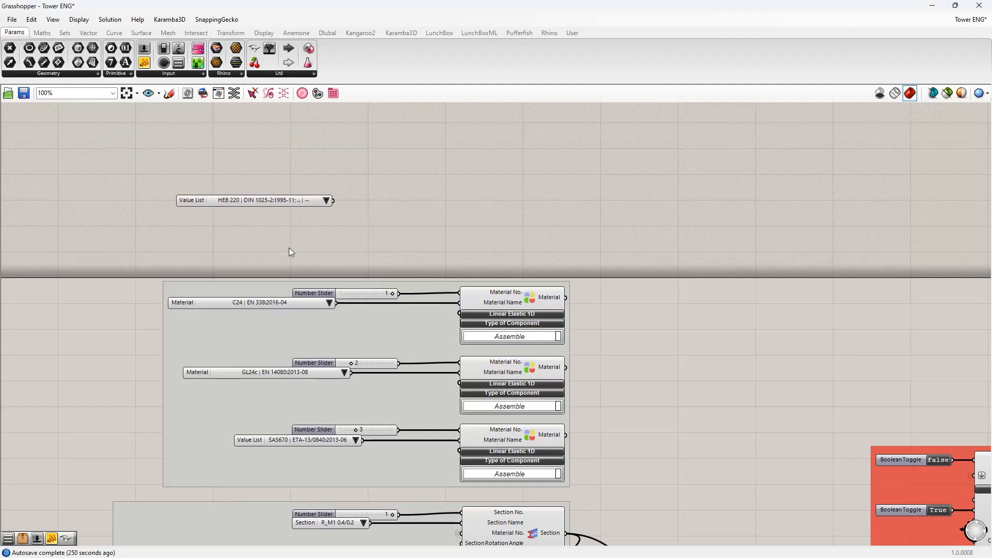
# Check the section entries offered by the new Value List, keep HEB 220, and shift the list slightly closer to the material group
pyautogui.click(327, 200)
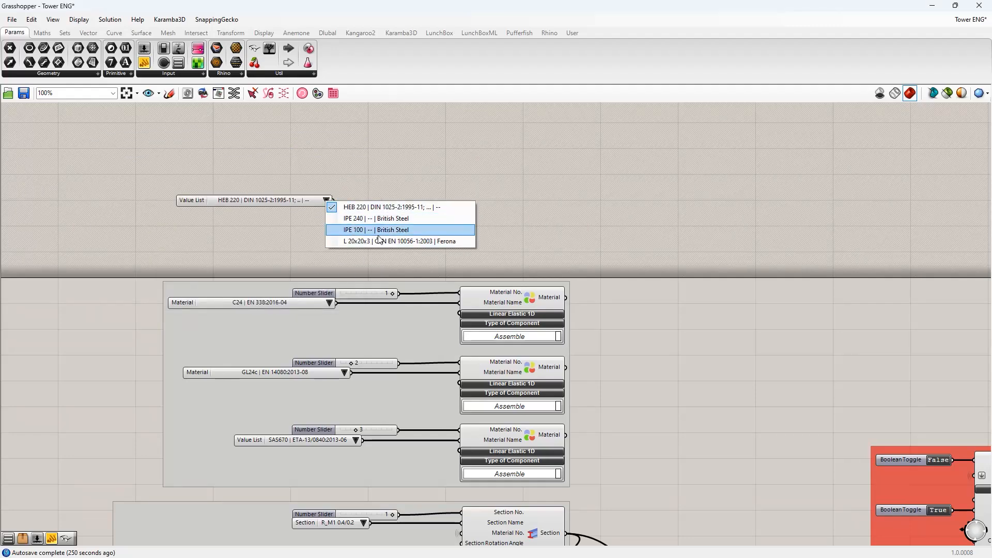
pyautogui.click(231, 199)
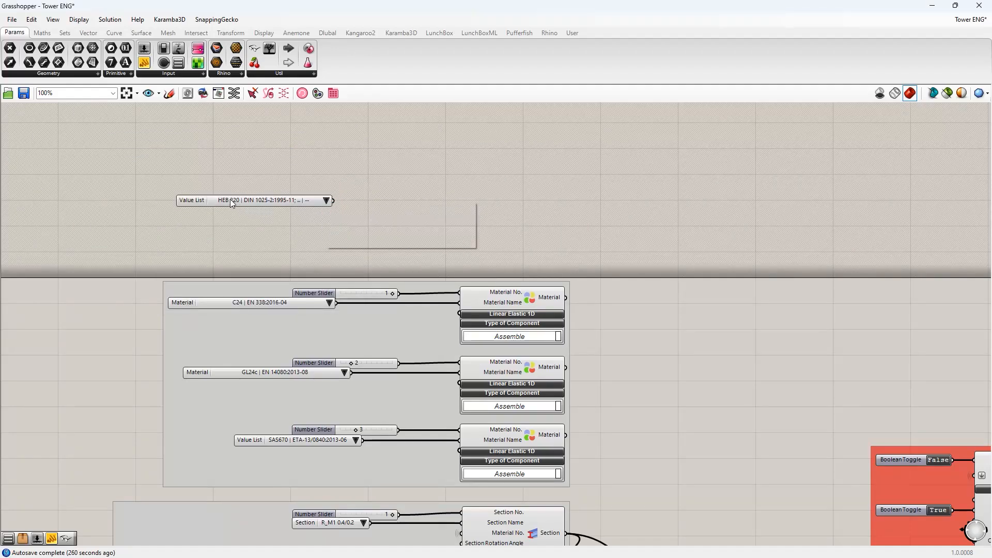
pyautogui.moveTo(231, 200)
pyautogui.mouseDown()
pyautogui.moveTo(241, 225)
pyautogui.moveTo(224, 238)
pyautogui.moveTo(216, 213)
pyautogui.mouseUp()
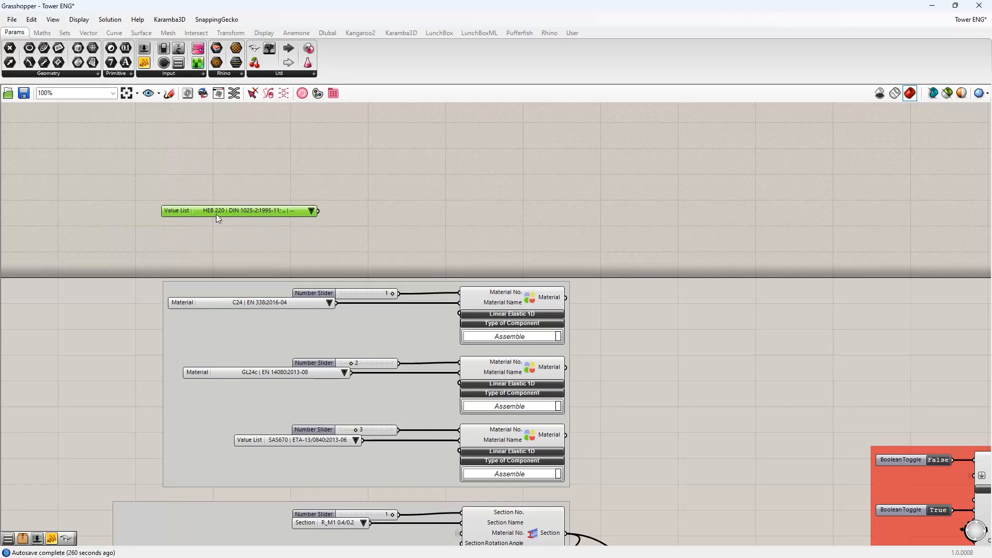
pyautogui.moveTo(213, 238); pyautogui.dragTo(250, 249, button='right')
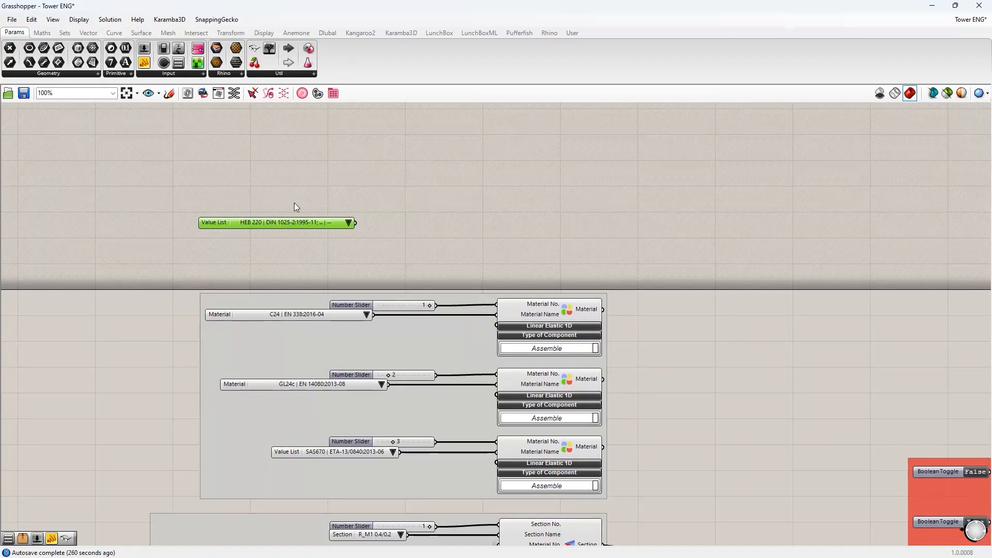
# Try to convert the section Value List into a user object named RFEM Section, and dismiss its properties unsaved
pyautogui.click(237, 198)
pyautogui.click(226, 221)
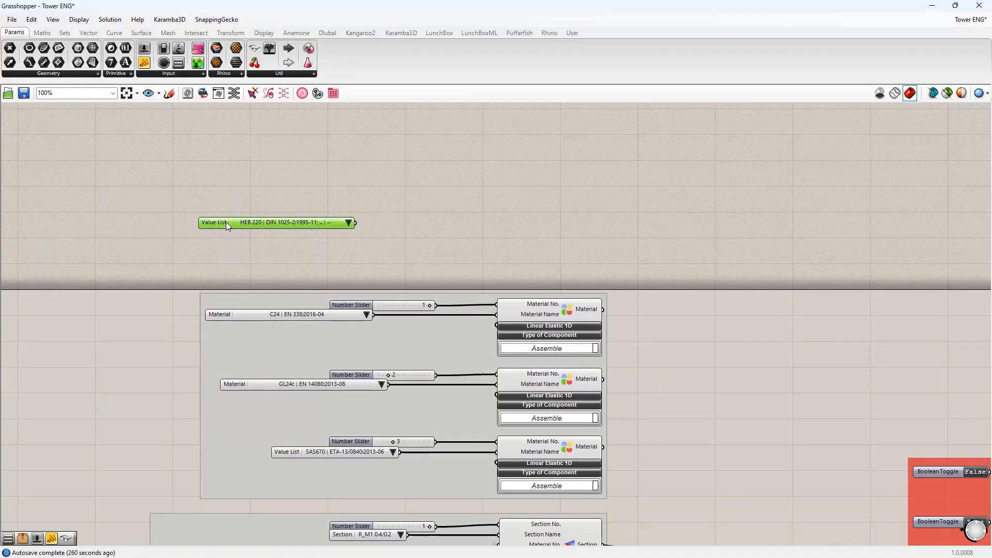
pyautogui.click(13, 21)
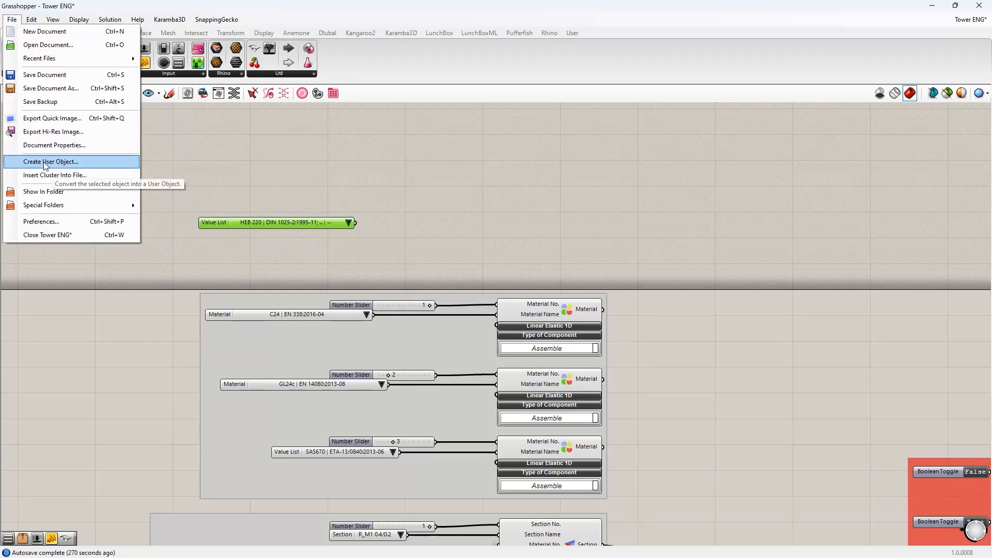
pyautogui.click(194, 207)
pyautogui.click(241, 227)
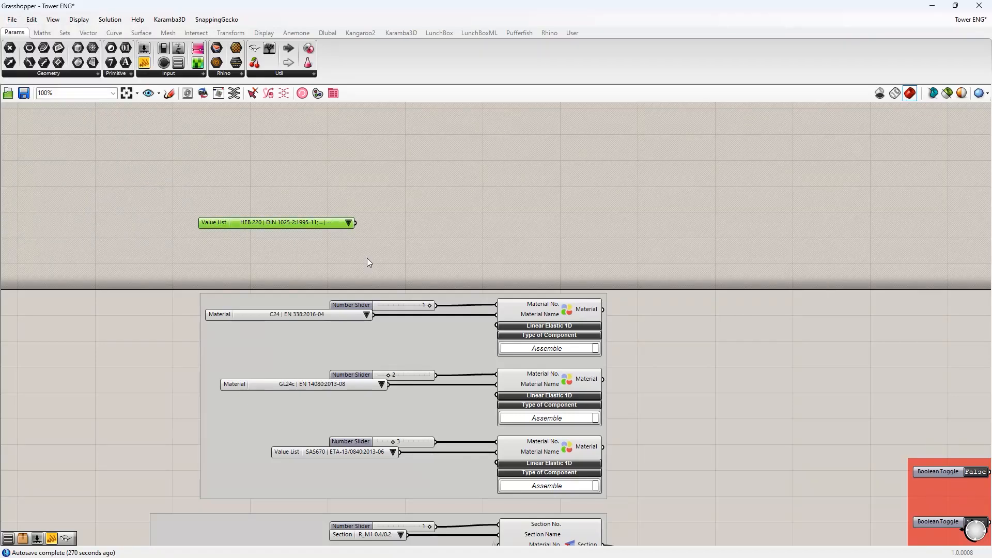
pyautogui.moveTo(369, 247); pyautogui.dragTo(175, 181)
pyautogui.click(12, 19)
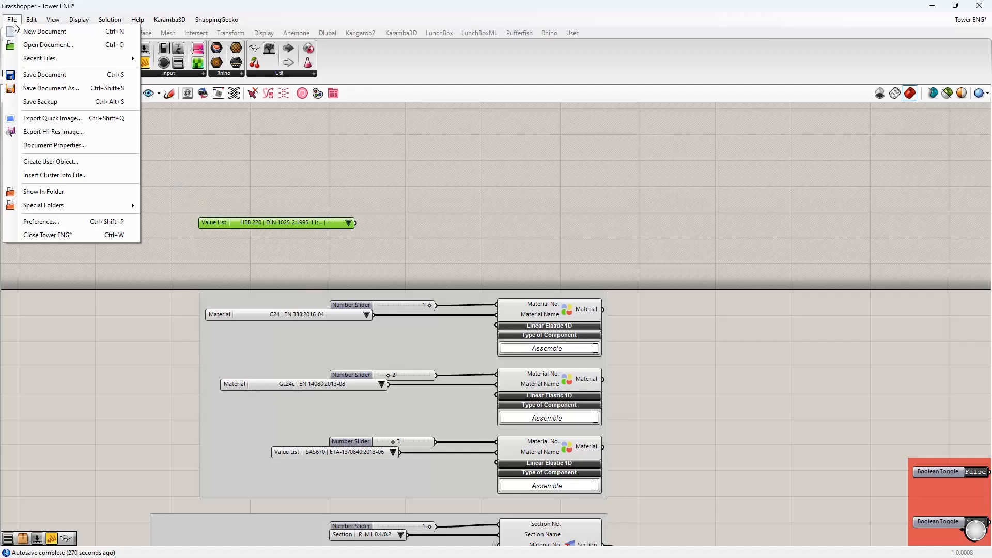
pyautogui.click(61, 163)
pyautogui.click(71, 80)
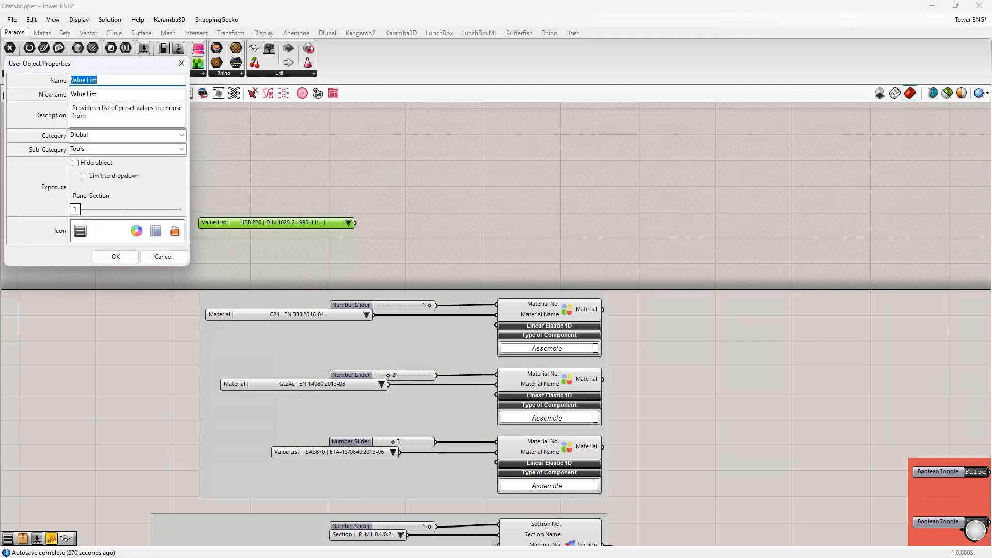
pyautogui.write('RFEM Section')
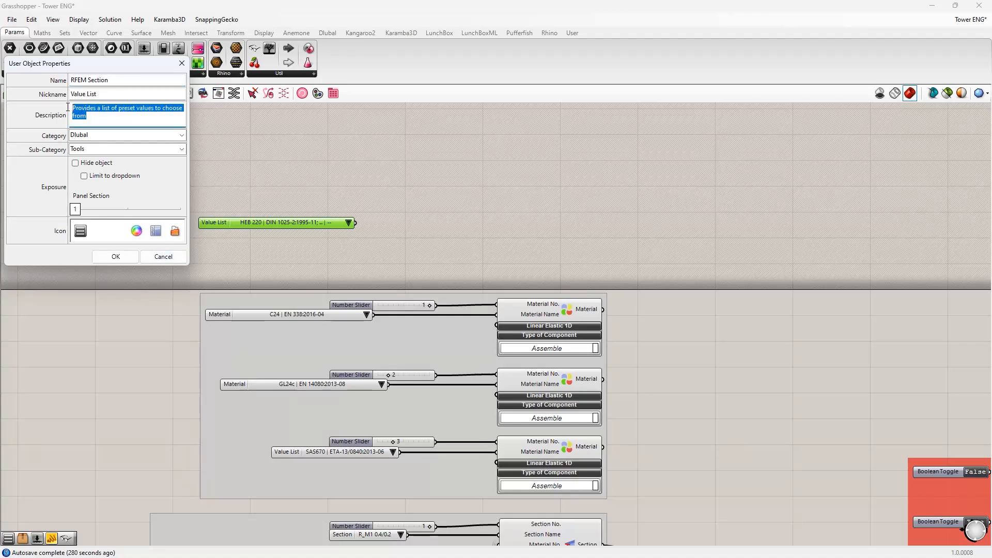
pyautogui.press('Tab')
pyautogui.press('Tab')
pyautogui.click(182, 64)
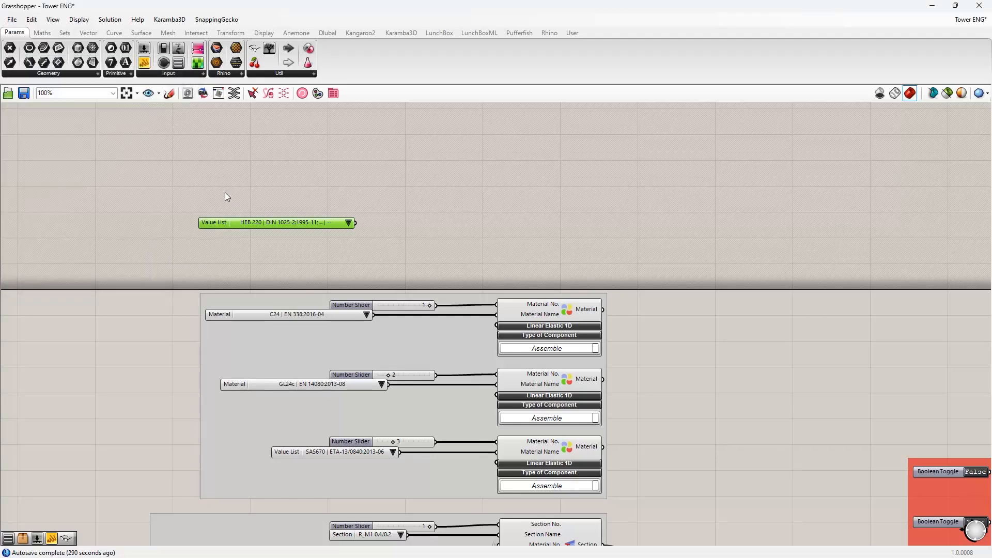
# Delete the custom Value List, place the prepared RFEM Material list above the material group and check its steel options
pyautogui.press('Delete')
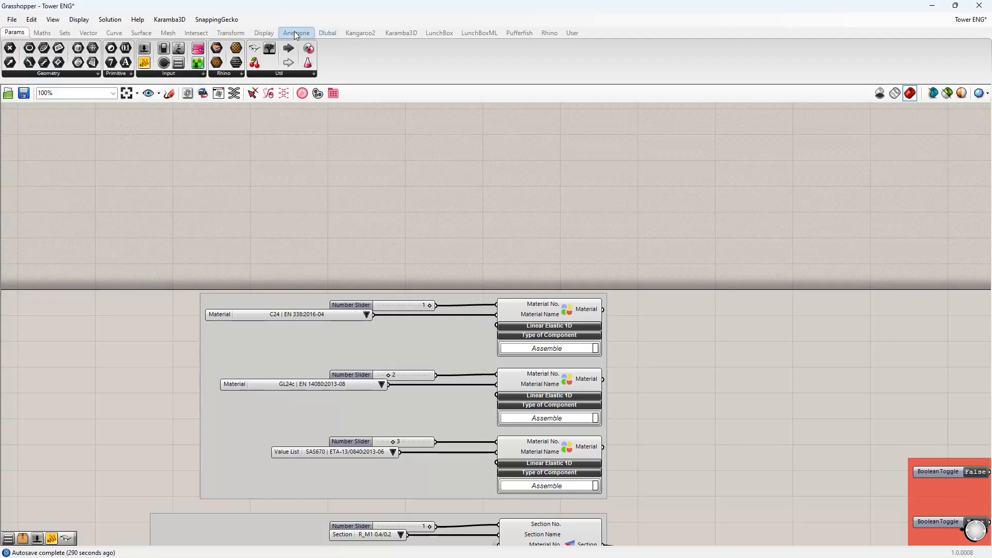
pyautogui.click(324, 33)
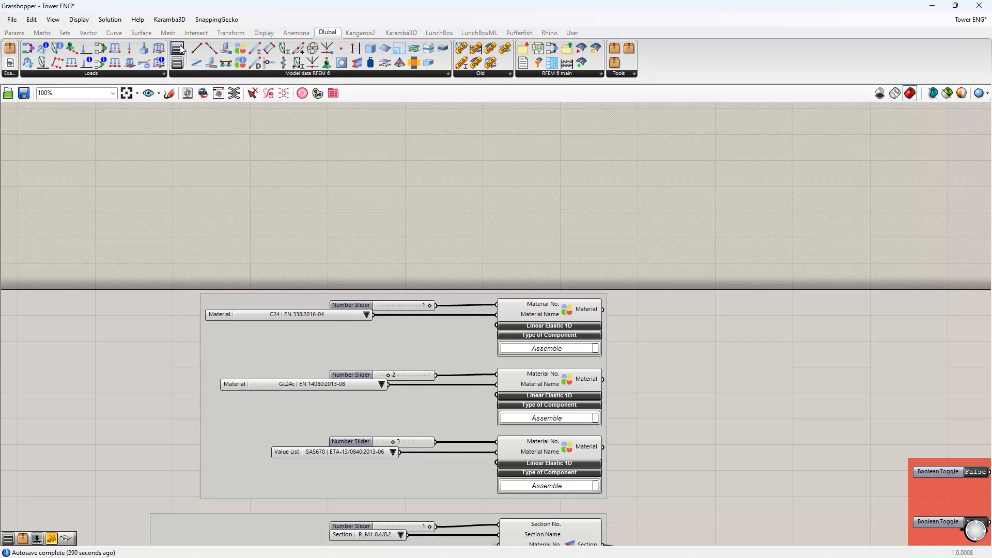
pyautogui.moveTo(178, 50); pyautogui.dragTo(230, 156)
pyautogui.click(270, 152)
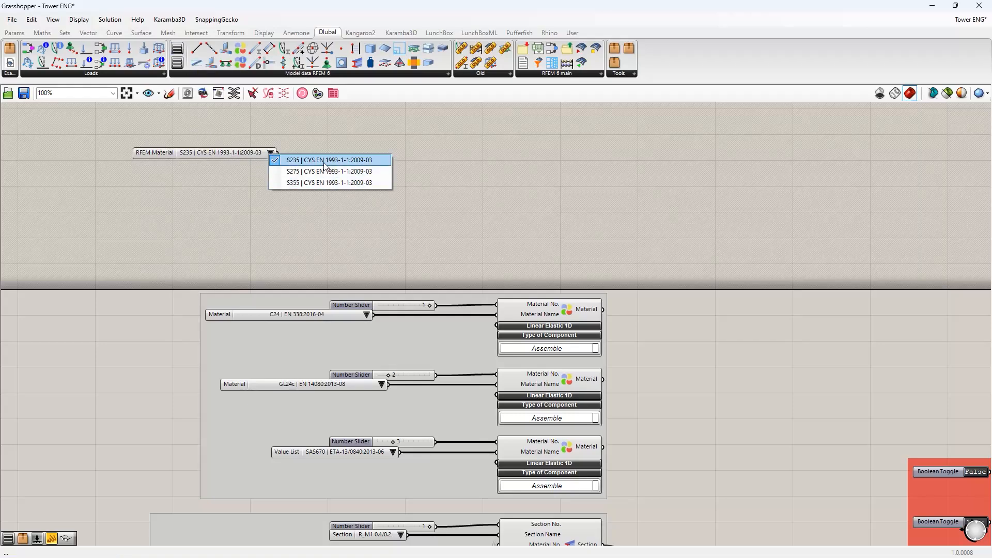
pyautogui.click(227, 179)
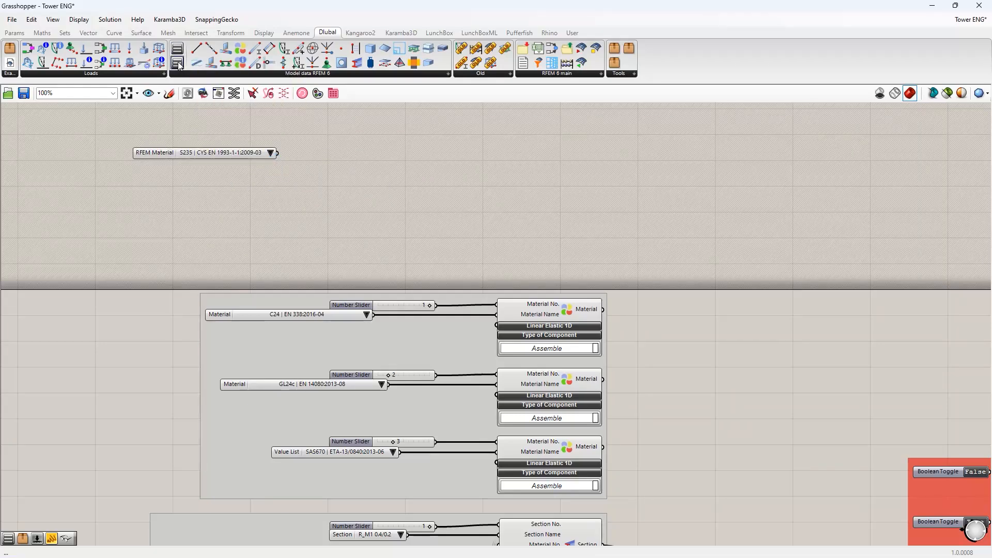
# Add the prepared Section RFEM list, check its section options and arrange it just below the RFEM Material list
pyautogui.moveTo(178, 65); pyautogui.dragTo(199, 230)
pyautogui.click(266, 225)
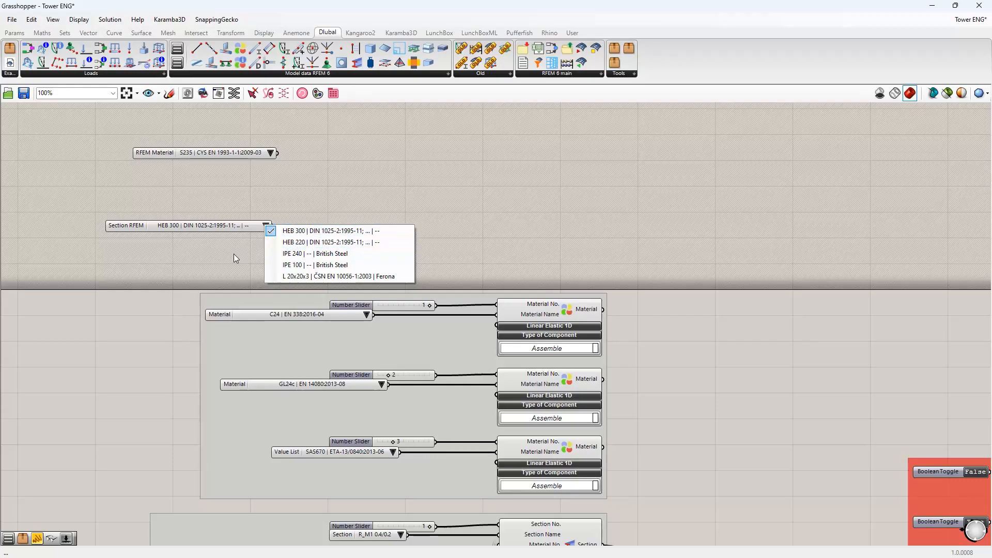
pyautogui.moveTo(236, 254); pyautogui.dragTo(187, 217, button='right')
pyautogui.moveTo(199, 188); pyautogui.dragTo(325, 175)
pyautogui.moveTo(198, 119); pyautogui.dragTo(278, 143)
pyautogui.moveTo(480, 188); pyautogui.dragTo(392, 194, button='right')
pyautogui.scroll(-3, 387, 203)
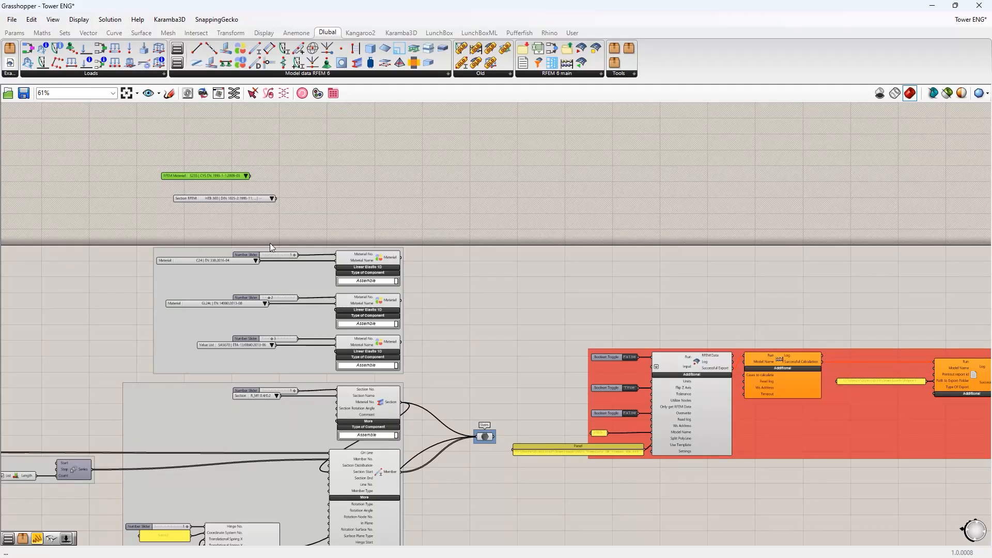
pyautogui.scroll(4, 195, 193)
pyautogui.scroll(-2, 241, 242)
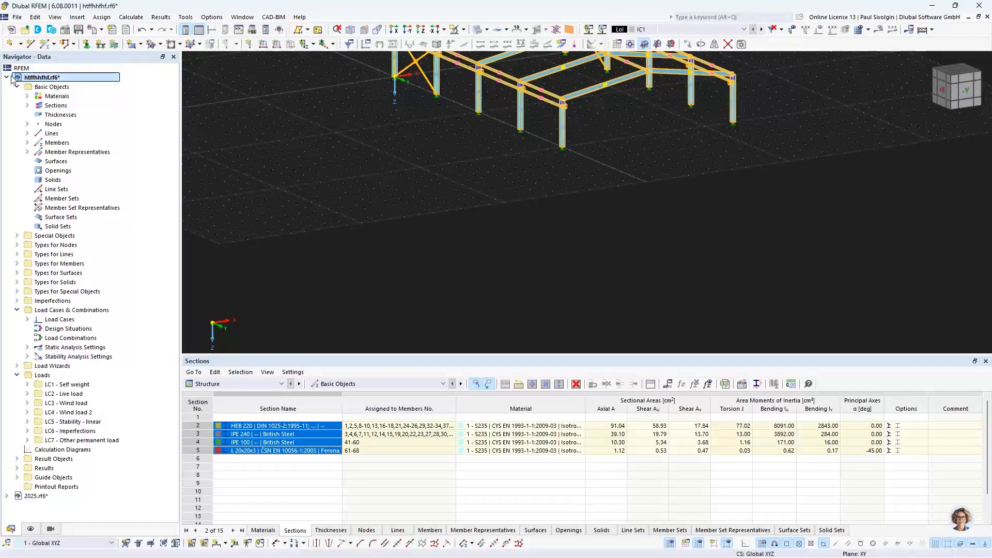
# Switch to RFEM, activate the 2025.rf6 model and examine the parametric dimensions of section 1, R_M1 400/200
pyautogui.click(7, 77)
pyautogui.doubleClick(36, 86)
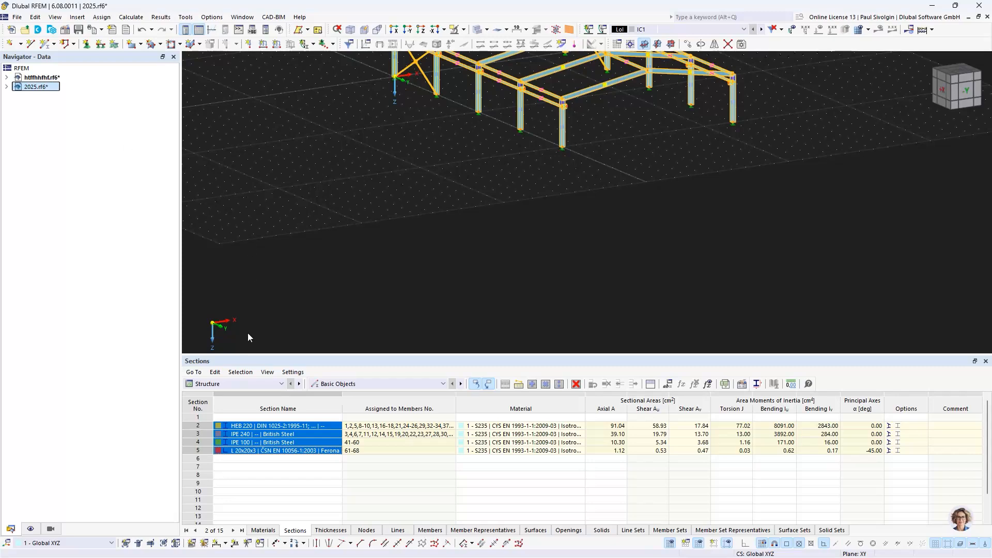
pyautogui.click(251, 425)
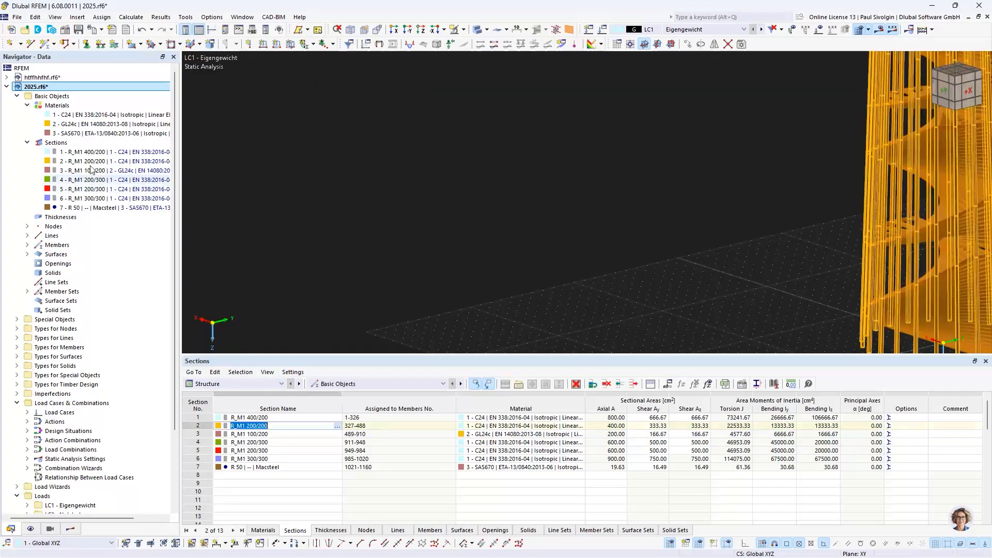
pyautogui.rightClick(81, 155)
pyautogui.click(97, 158)
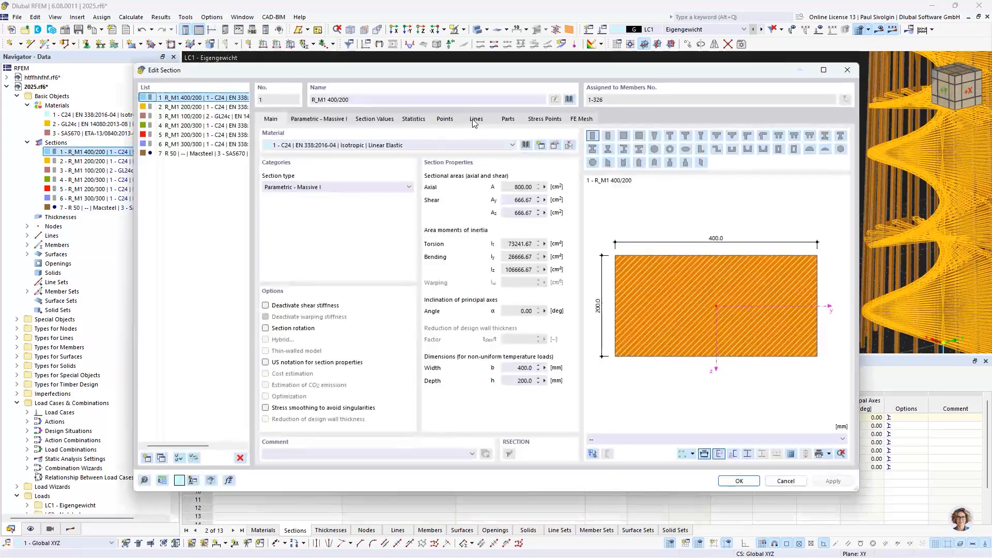
pyautogui.click(319, 119)
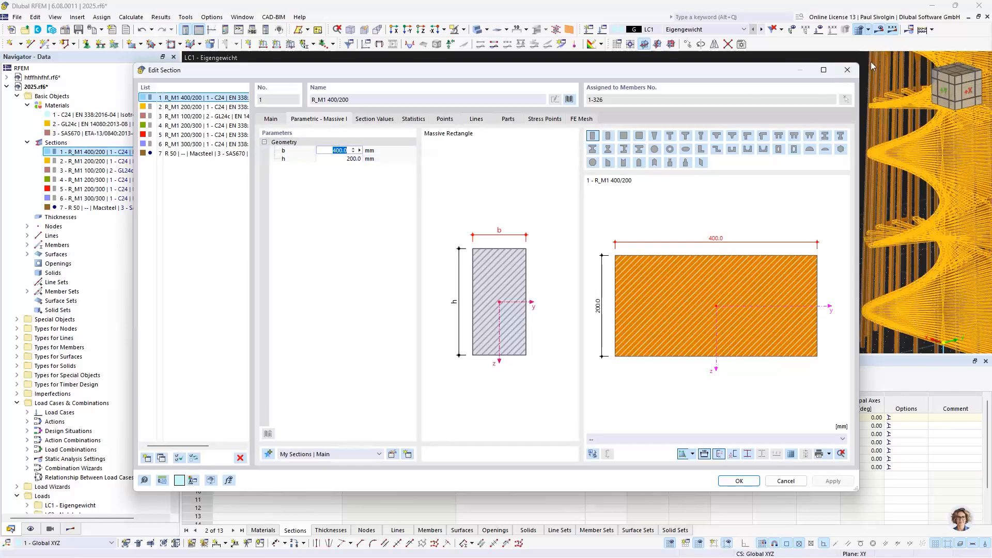
pyautogui.click(847, 70)
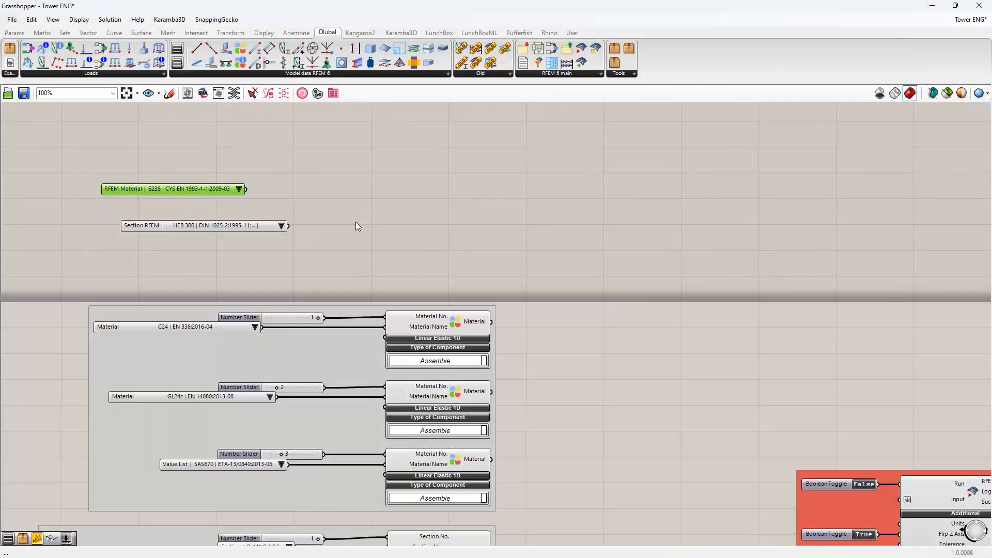
# Return to Grasshopper, place the Dlubal R_M1 Section user object above the material group and explode its cluster
pyautogui.click(352, 233)
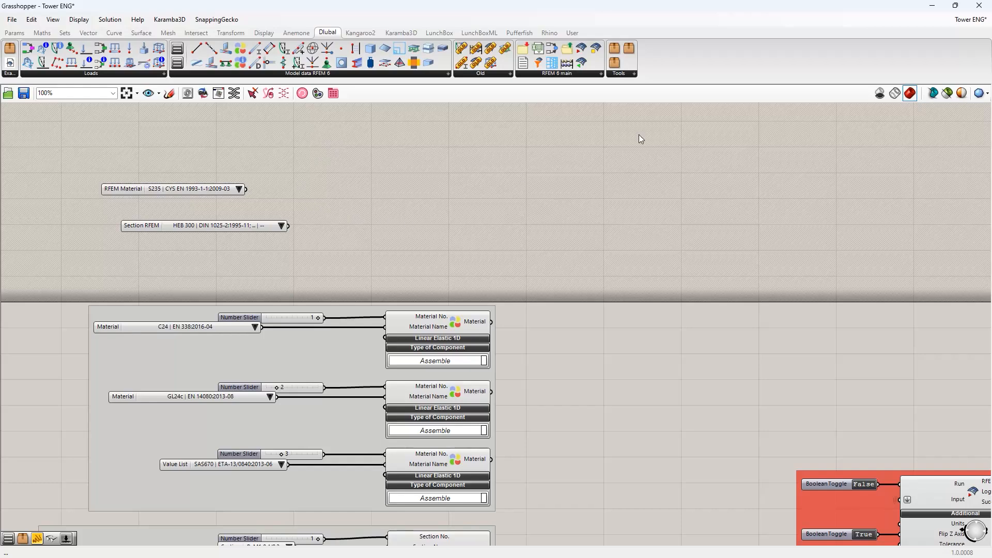
pyautogui.click(634, 74)
pyautogui.moveTo(627, 117); pyautogui.dragTo(413, 202)
pyautogui.rightClick(416, 203)
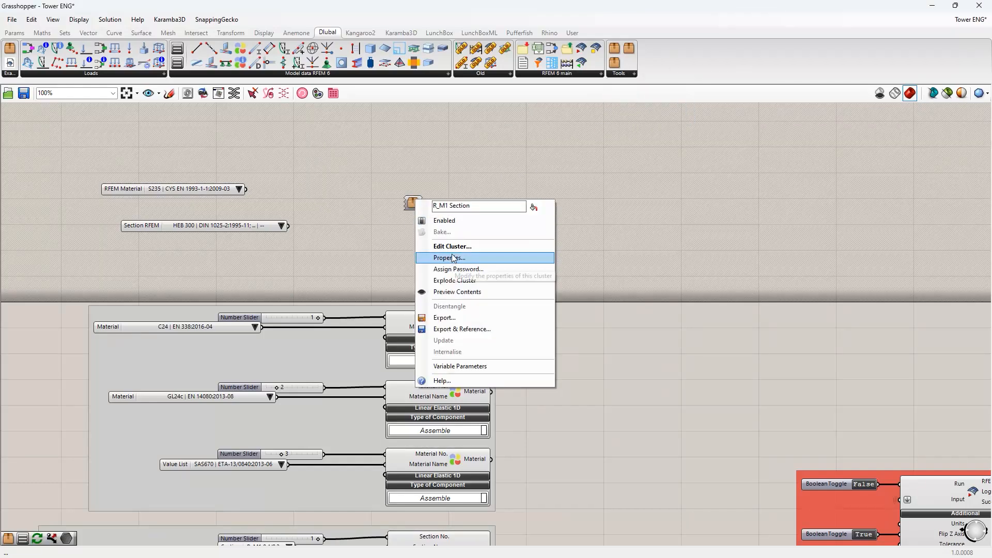
pyautogui.click(455, 280)
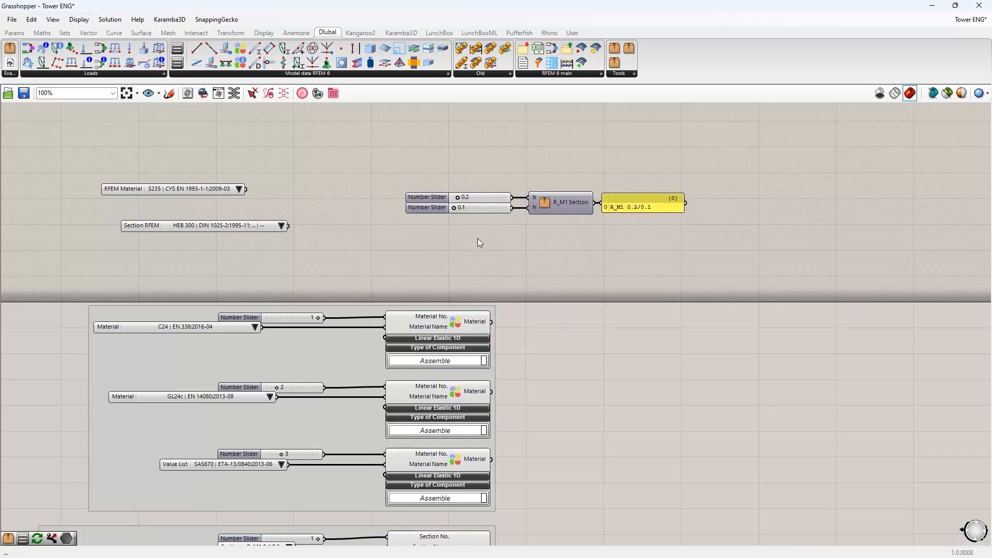
# Move the R_M1 Section component with its two sliders and panel directly beneath the Section RFEM list
pyautogui.moveTo(684, 255); pyautogui.dragTo(403, 146)
pyautogui.moveTo(556, 197); pyautogui.dragTo(323, 255)
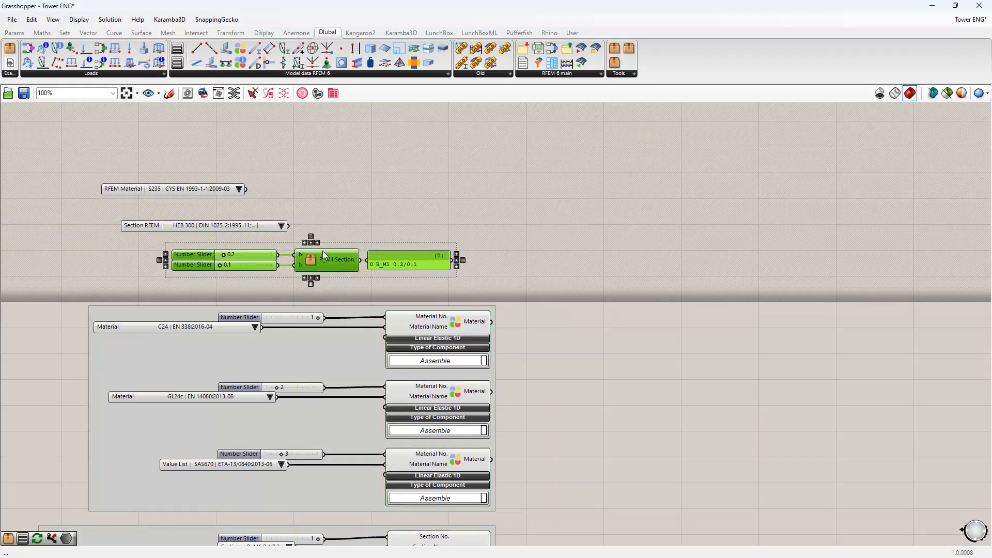
pyautogui.click(349, 205)
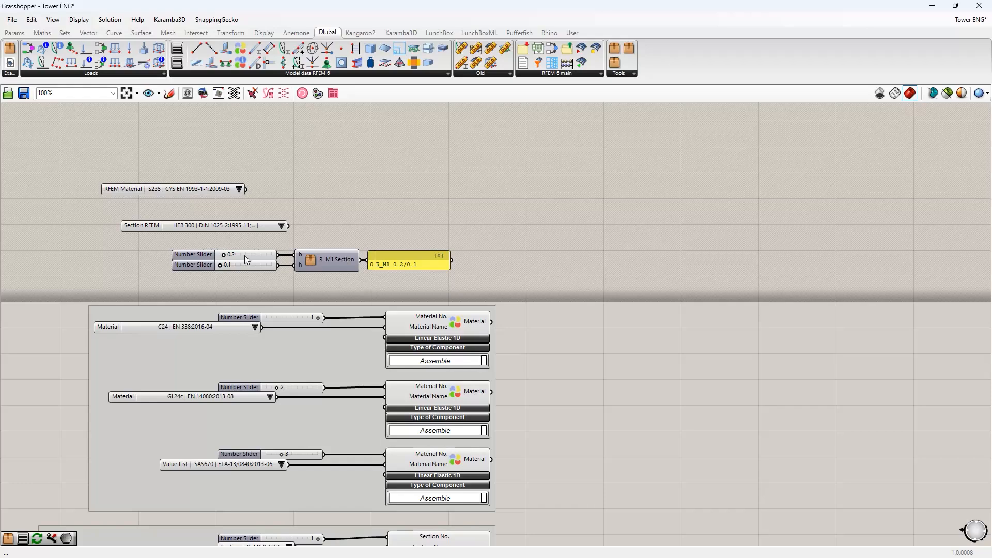
# Set the R_M1 Section sliders to 1.0 for the width b and 0.8 for the height h
pyautogui.moveTo(225, 254)
pyautogui.mouseDown()
pyautogui.moveTo(263, 256)
pyautogui.moveTo(239, 266)
pyautogui.mouseUp()
pyautogui.scroll(4, 386, 261)
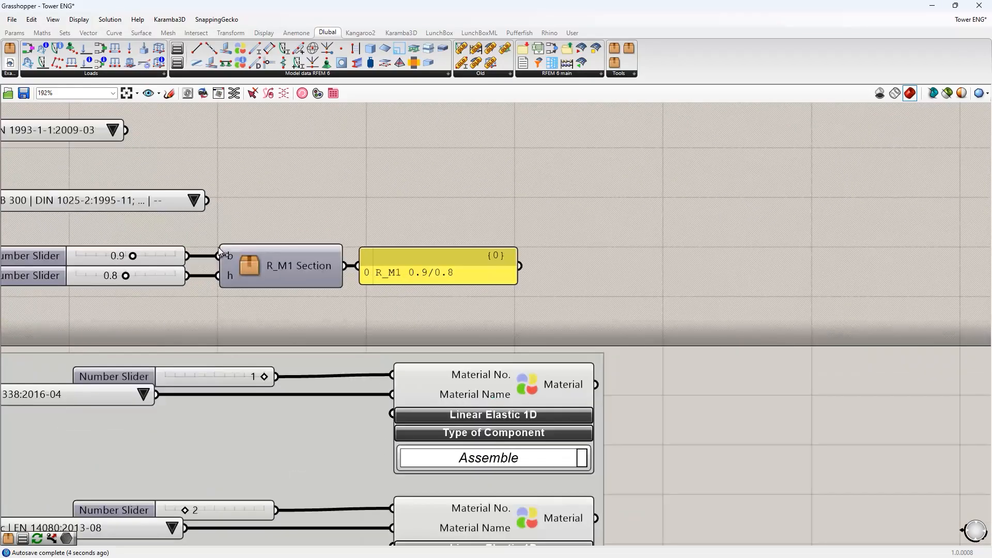
pyautogui.scroll(-4, 282, 284)
pyautogui.moveTo(200, 272); pyautogui.dragTo(203, 270)
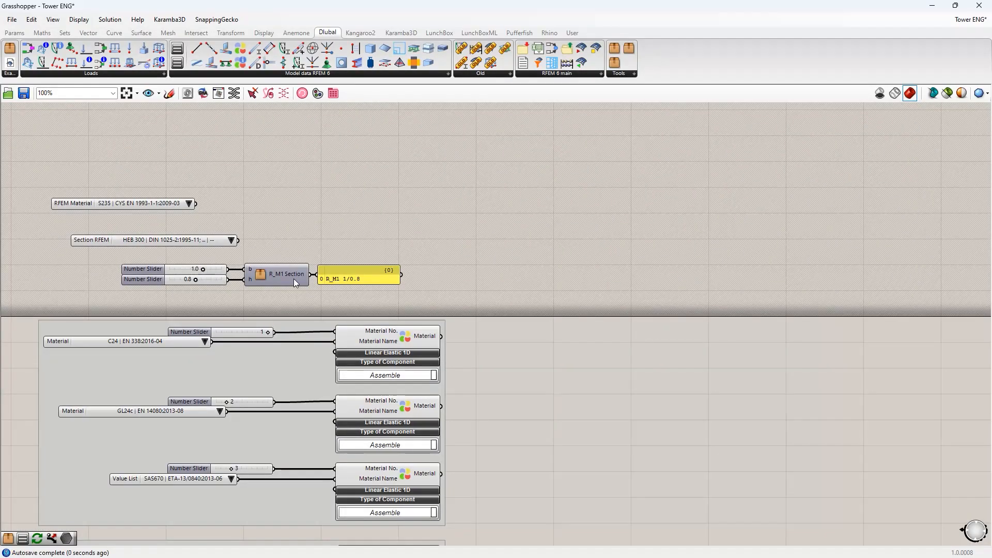
# Copy the panel's R_M1 1/0.8 data and add it as a new last line in the Section RFEM list's constants
pyautogui.moveTo(349, 280); pyautogui.dragTo(345, 277, button='right')
pyautogui.rightClick(342, 276)
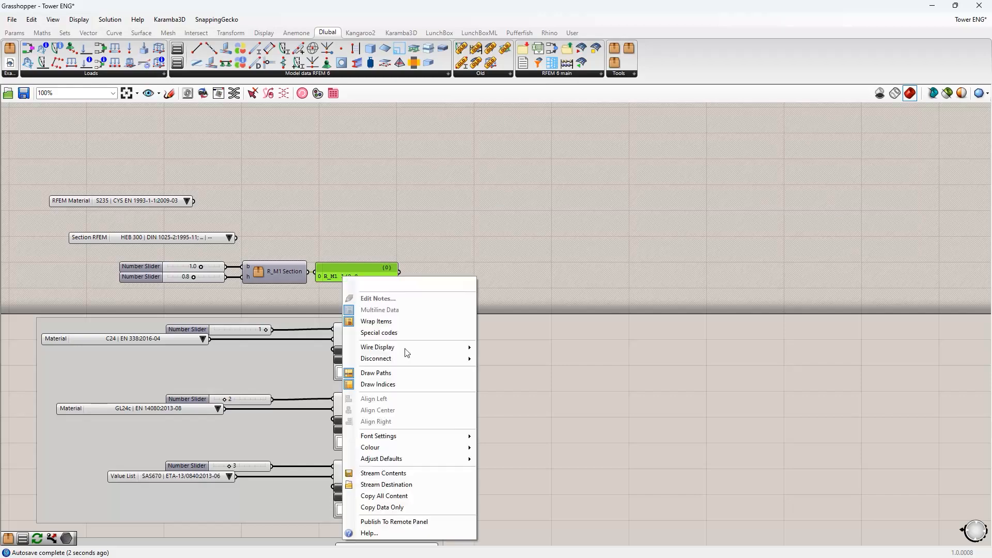
pyautogui.click(391, 507)
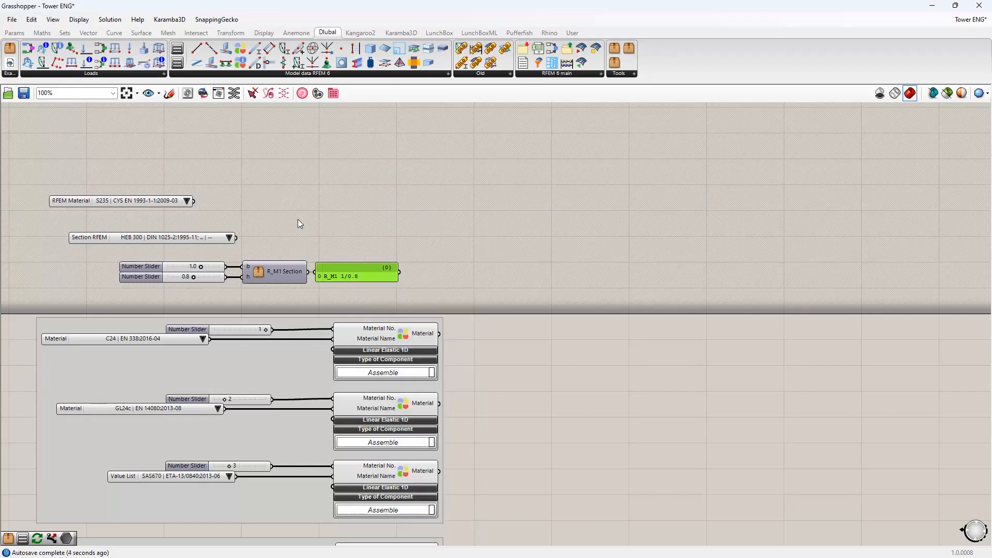
pyautogui.doubleClick(222, 247)
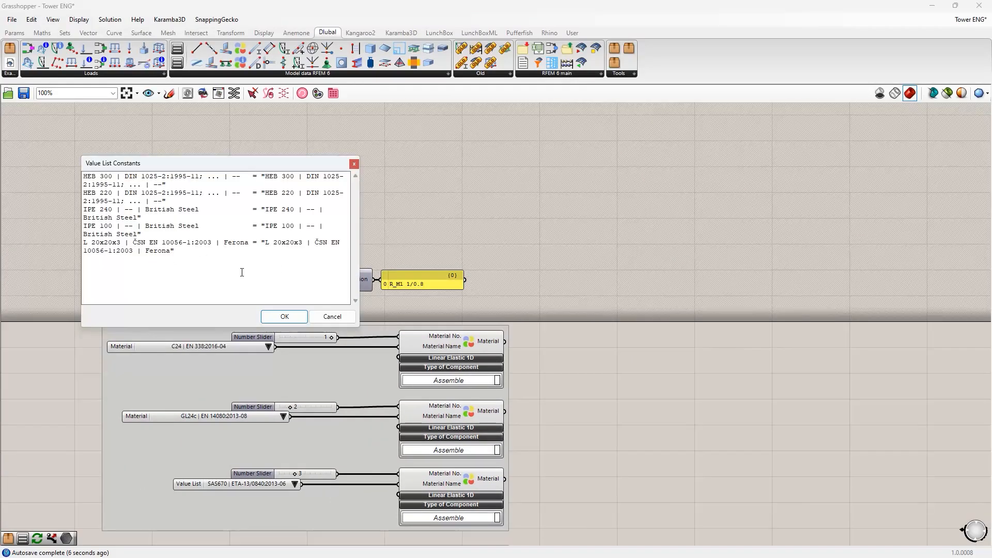
pyautogui.moveTo(356, 211); pyautogui.dragTo(505, 211)
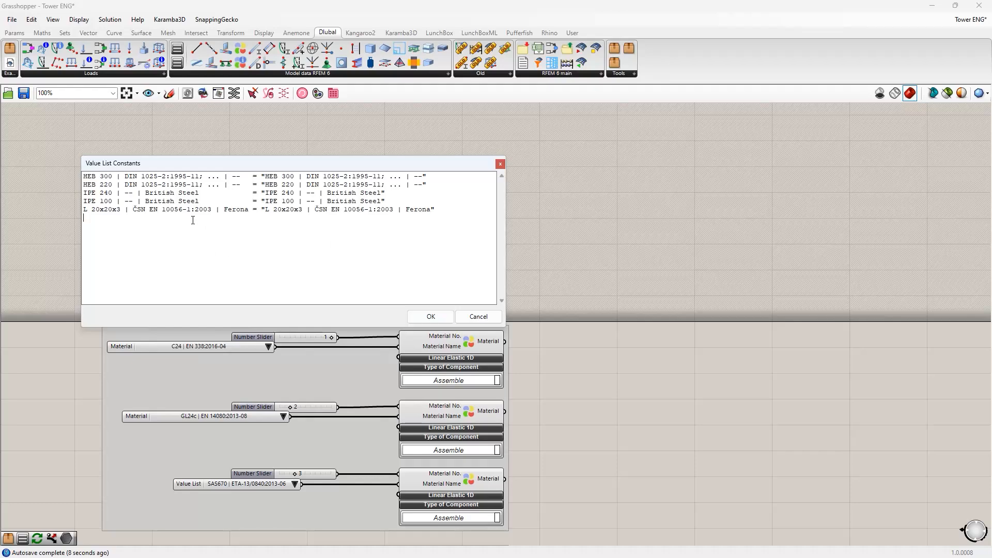
pyautogui.hotkey('ctrl', 'v')
pyautogui.moveTo(200, 167); pyautogui.dragTo(185, 151)
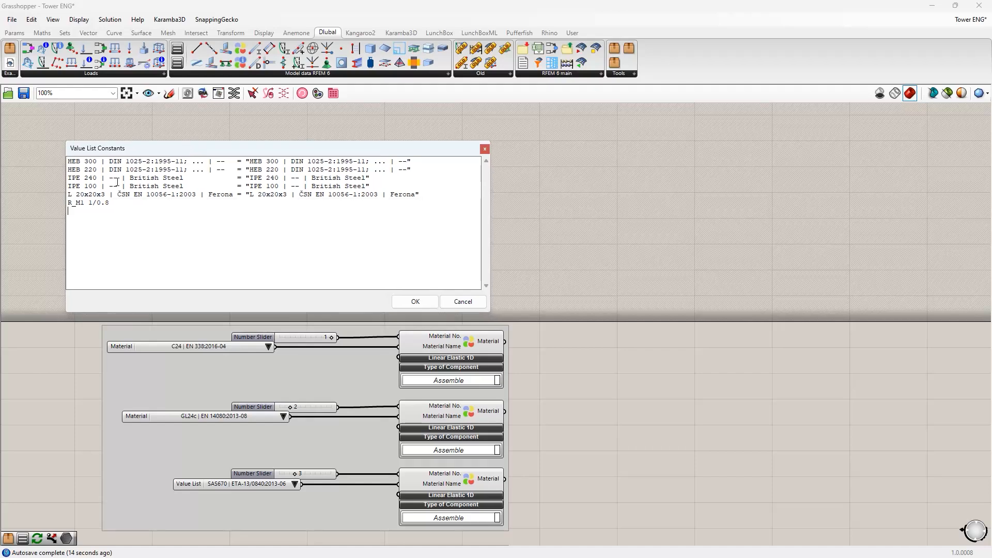
pyautogui.moveTo(110, 203); pyautogui.dragTo(62, 204)
pyautogui.click(132, 205)
pyautogui.moveTo(131, 195); pyautogui.dragTo(76, 202)
pyautogui.click(106, 205)
pyautogui.click(415, 301)
# Move the Section RFEM list above the RFEM Material list and check its options for the added R_M1 1/0.8 entry
pyautogui.click(294, 246)
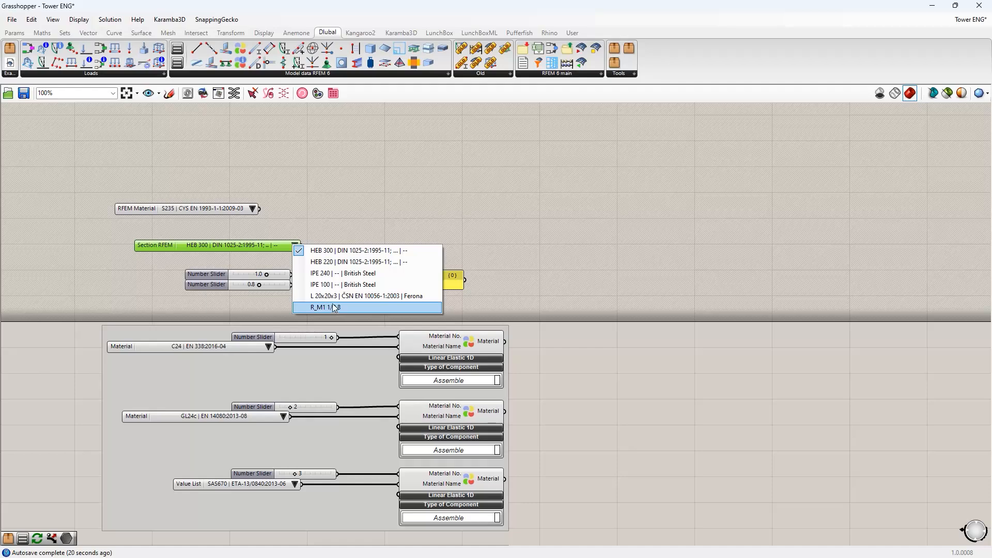
pyautogui.moveTo(205, 248); pyautogui.dragTo(168, 182)
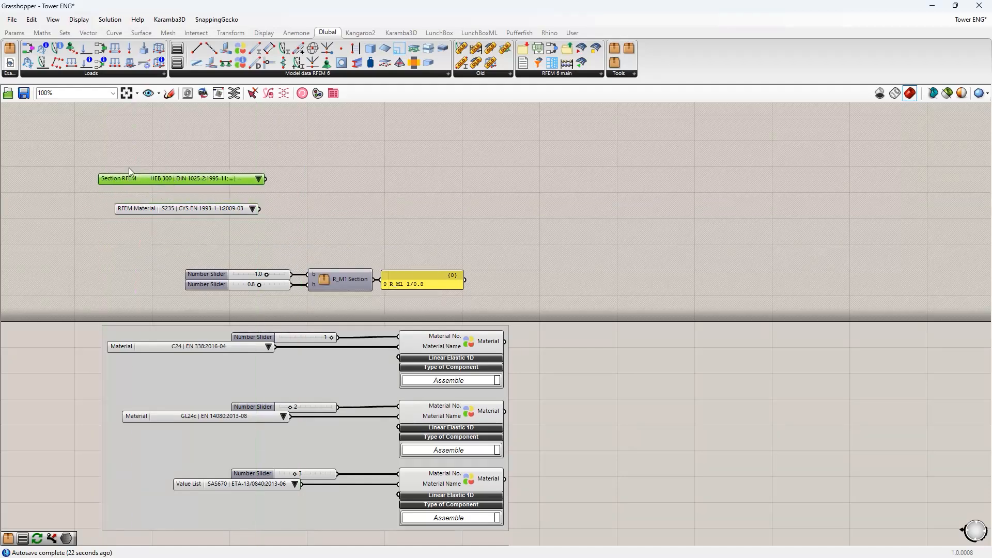
pyautogui.click(226, 147)
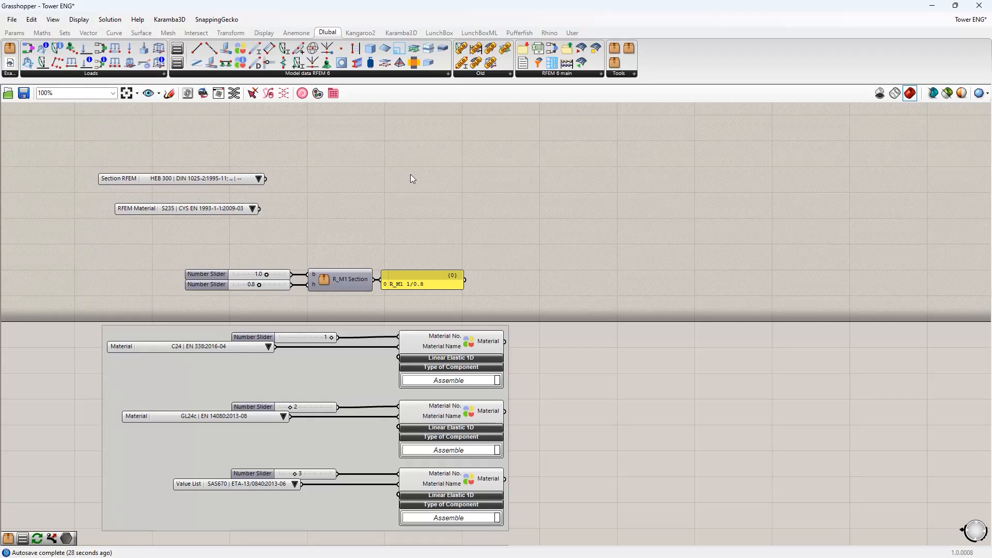
pyautogui.click(258, 179)
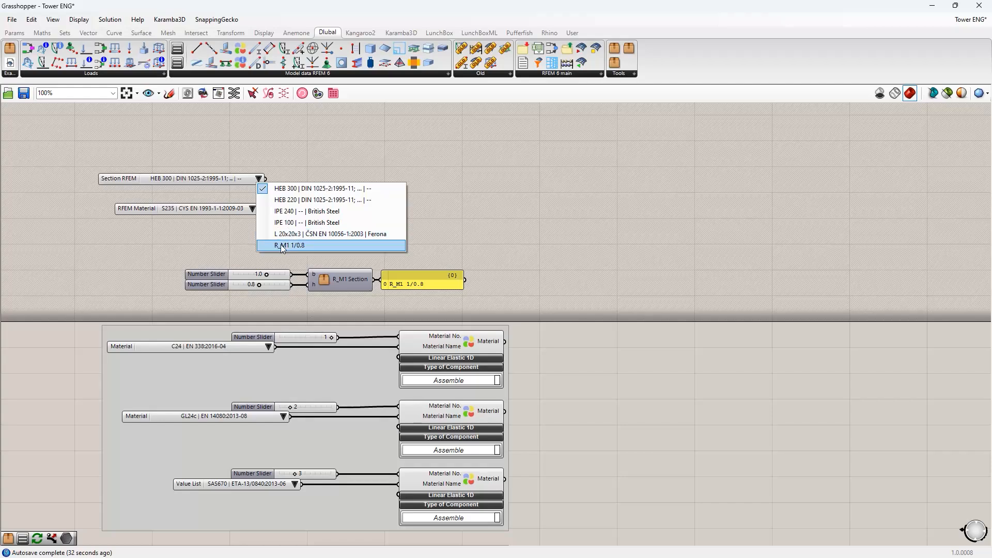
# Select the Section RFEM list and check the management options of the existing value-list user object in the Dlubal components
pyautogui.click(183, 179)
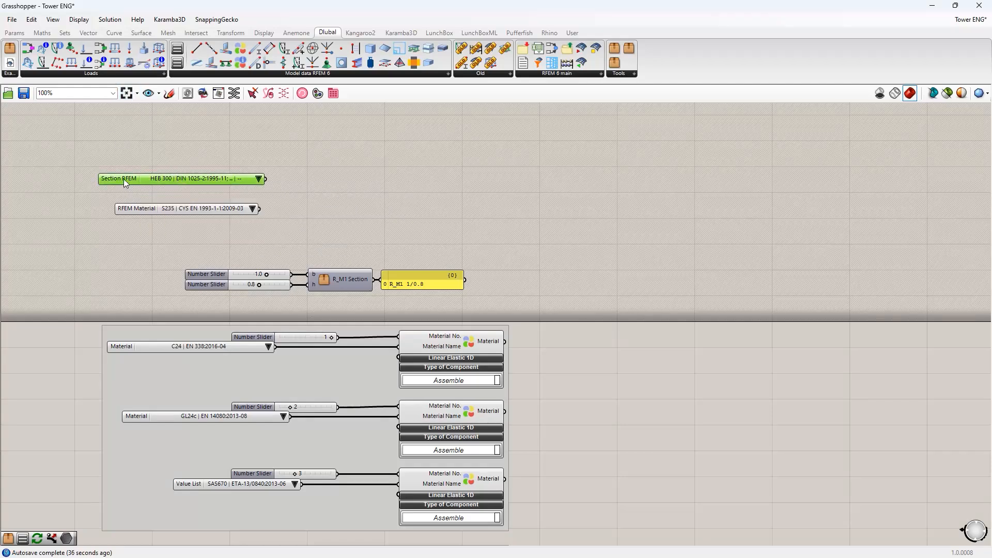
pyautogui.rightClick(180, 63)
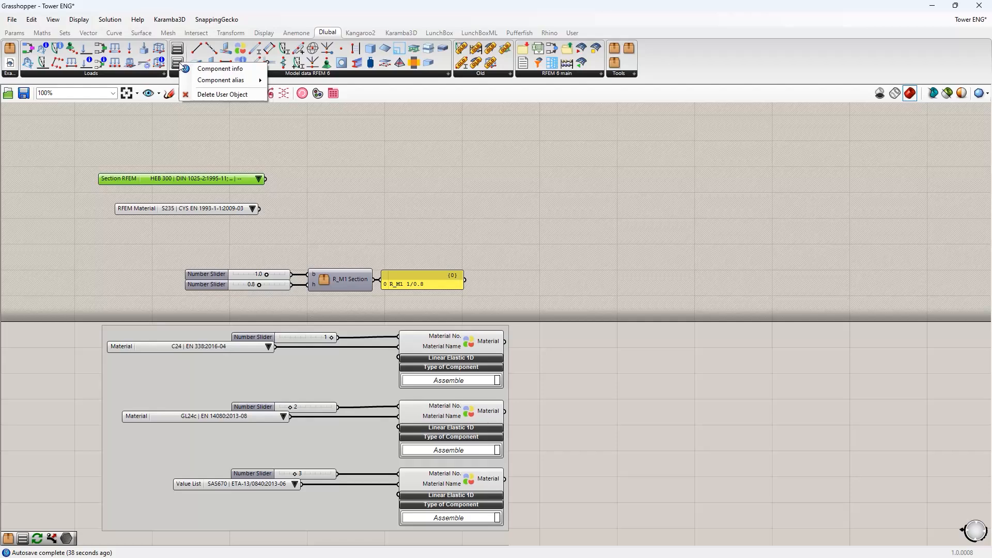
pyautogui.click(121, 176)
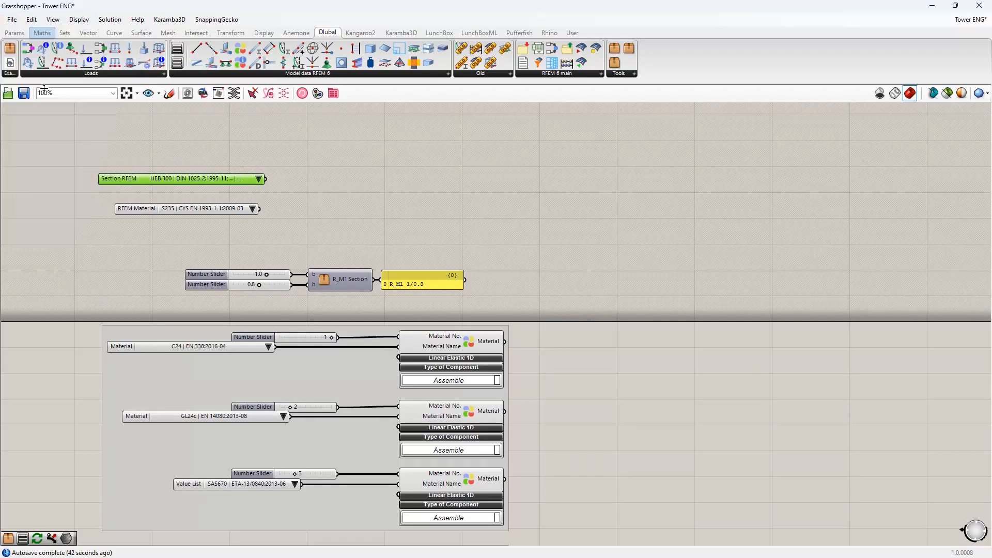
# Review the name and description fields for creating a user object from the Section RFEM list, and close the settings
pyautogui.click(11, 19)
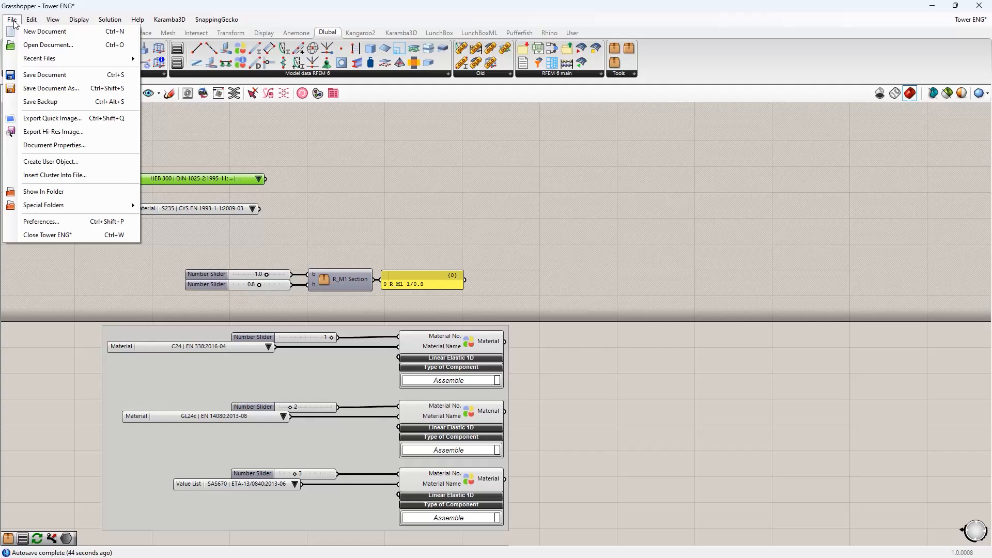
pyautogui.click(58, 161)
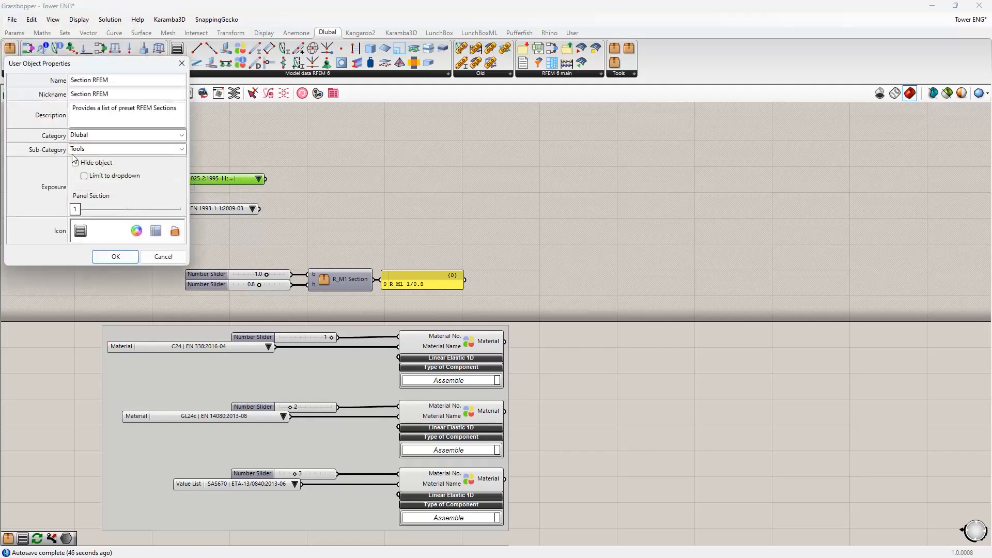
pyautogui.tripleClick(115, 80)
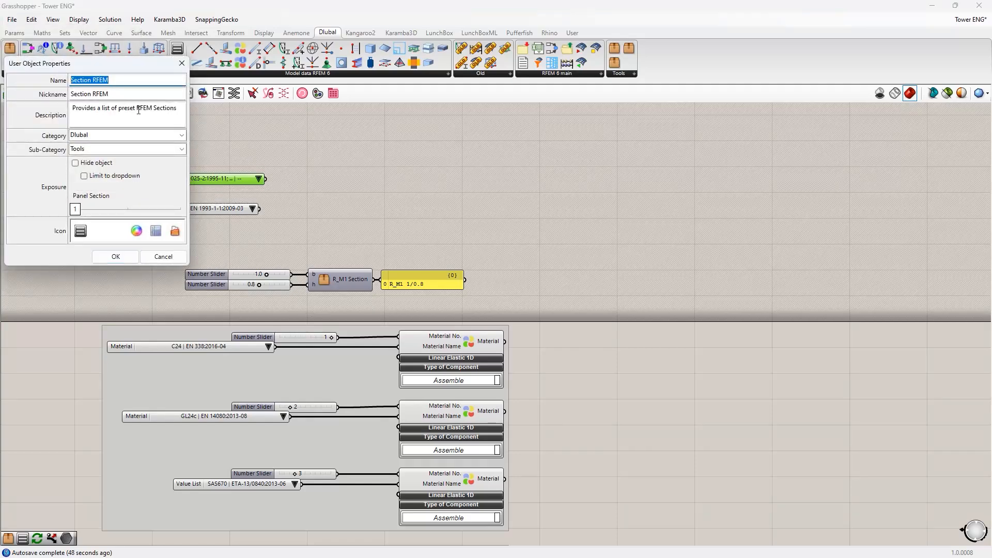
pyautogui.moveTo(181, 111); pyautogui.dragTo(71, 110)
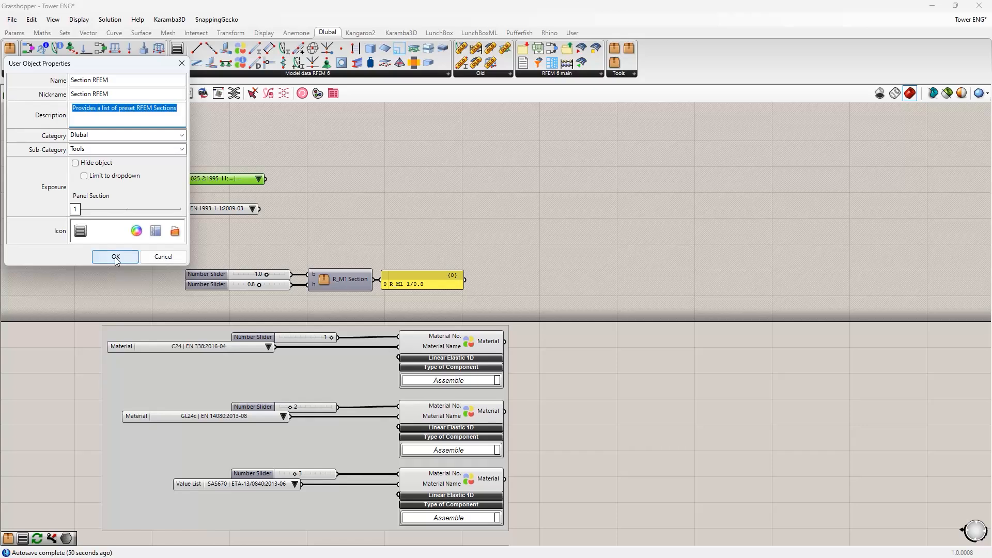
pyautogui.click(175, 60)
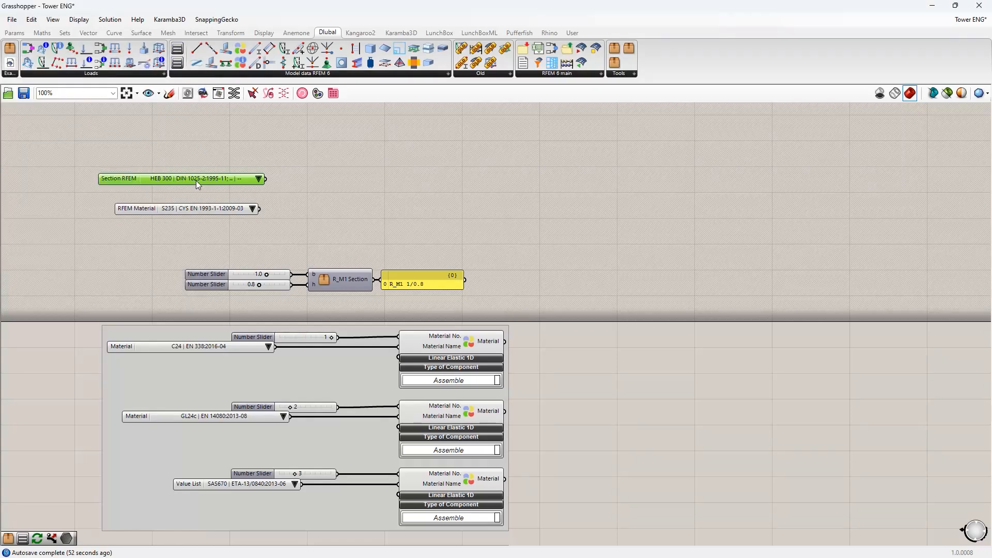
# Delete the Section RFEM and RFEM Material lists and the R_M1 Section component with its sliders and panel
pyautogui.click(259, 179)
pyautogui.moveTo(268, 229); pyautogui.dragTo(131, 163)
pyautogui.press('Delete')
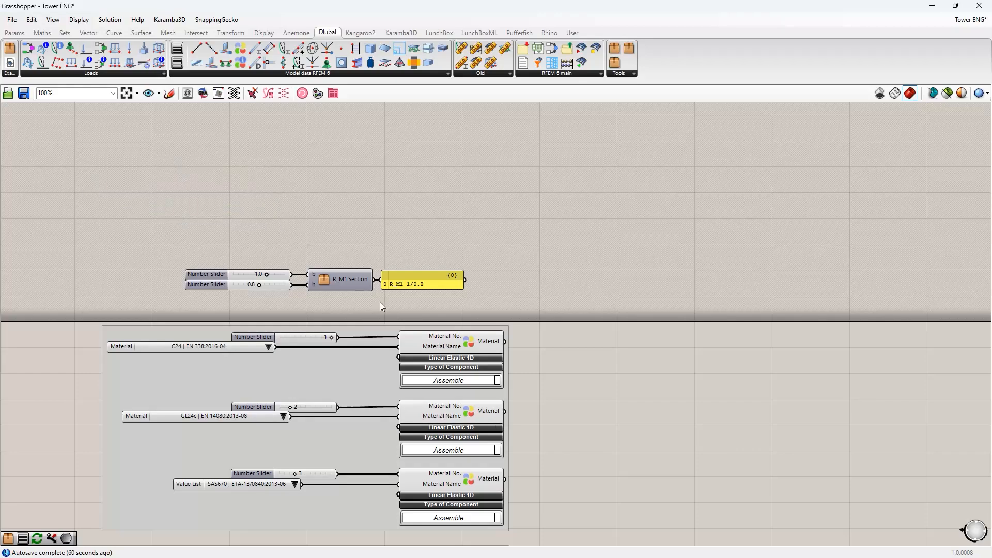
pyautogui.moveTo(382, 307); pyautogui.dragTo(232, 248)
pyautogui.press('Delete')
# Inspect the first Section component's inputs and the options of the value list feeding its Section Name
pyautogui.scroll(-3, 277, 265)
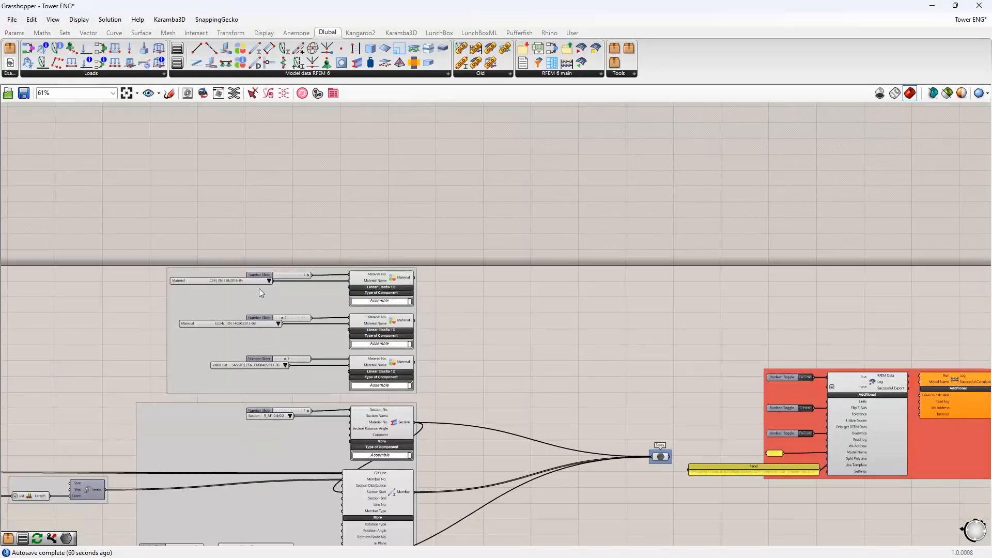
pyautogui.scroll(4, 274, 421)
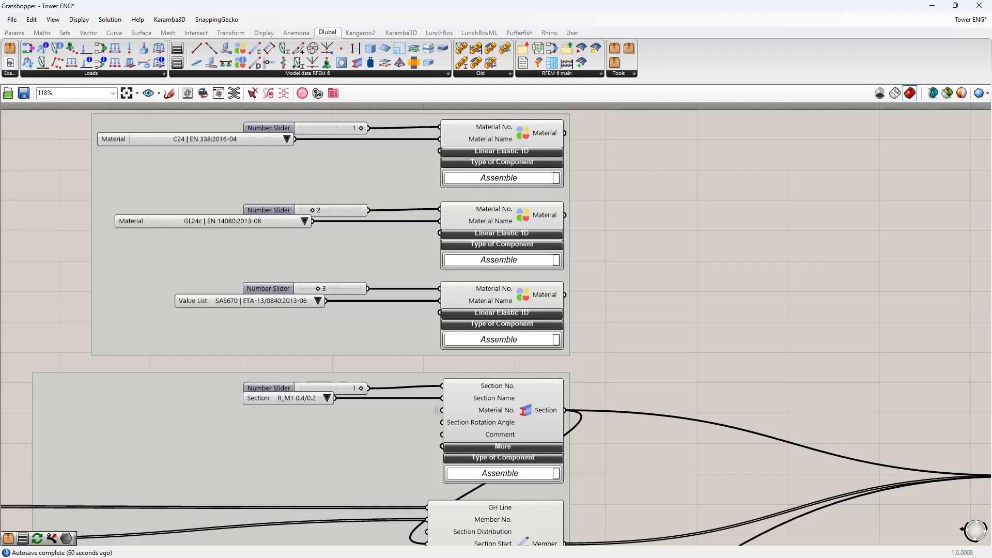
pyautogui.scroll(3, 540, 385)
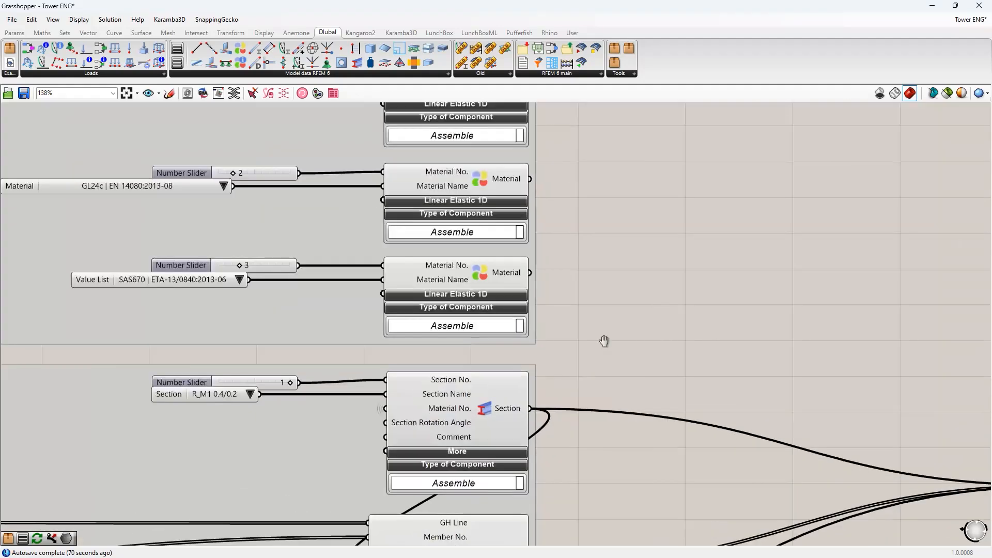
pyautogui.click(548, 326)
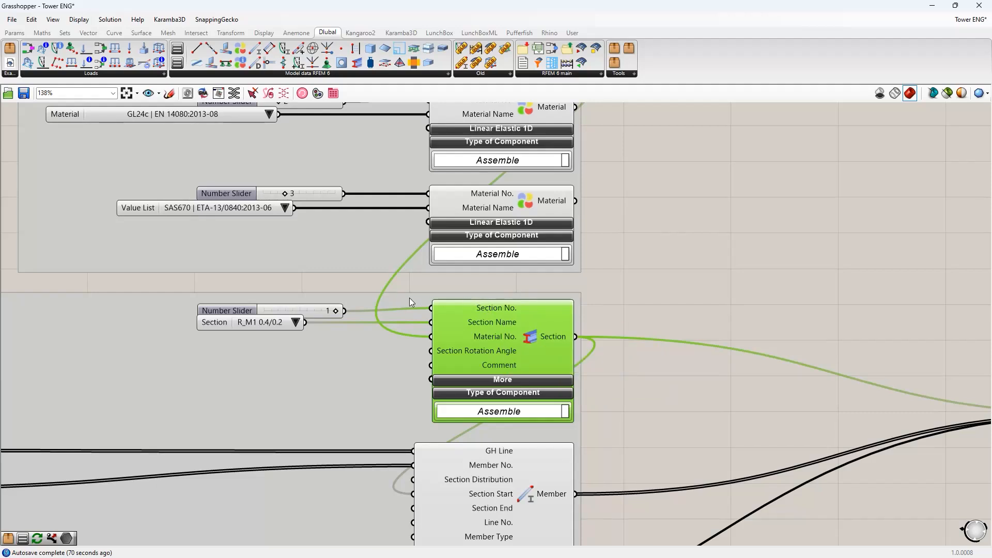
pyautogui.click(294, 322)
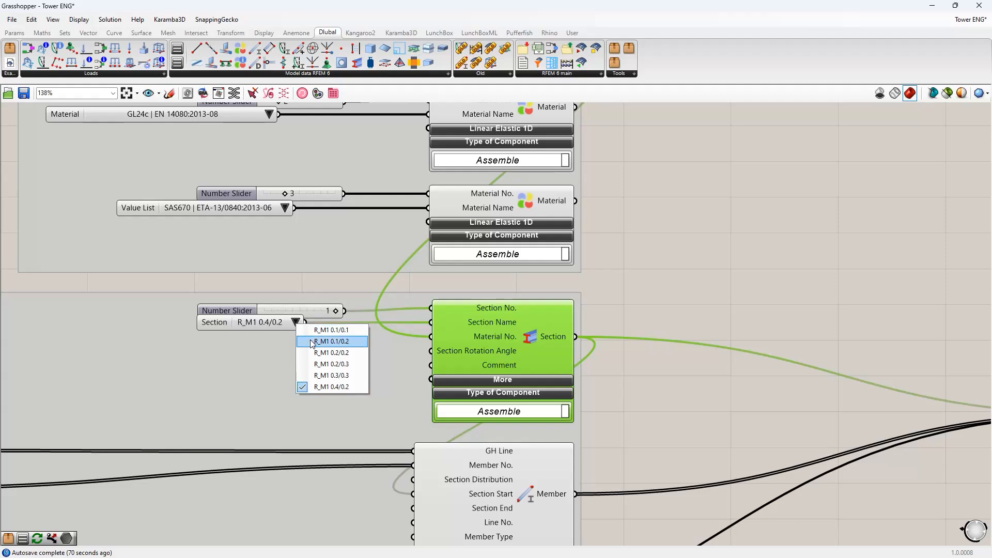
pyautogui.click(336, 285)
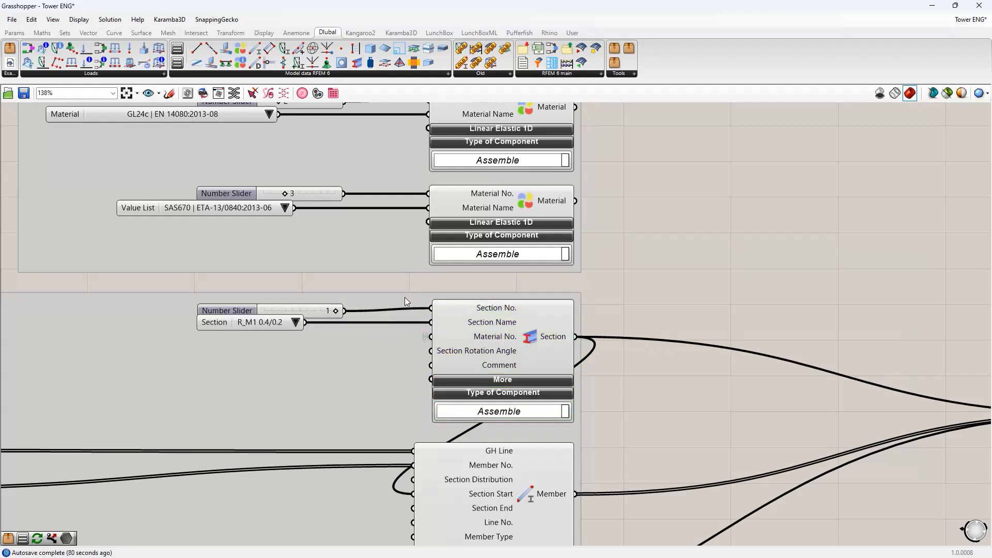
pyautogui.click(502, 338)
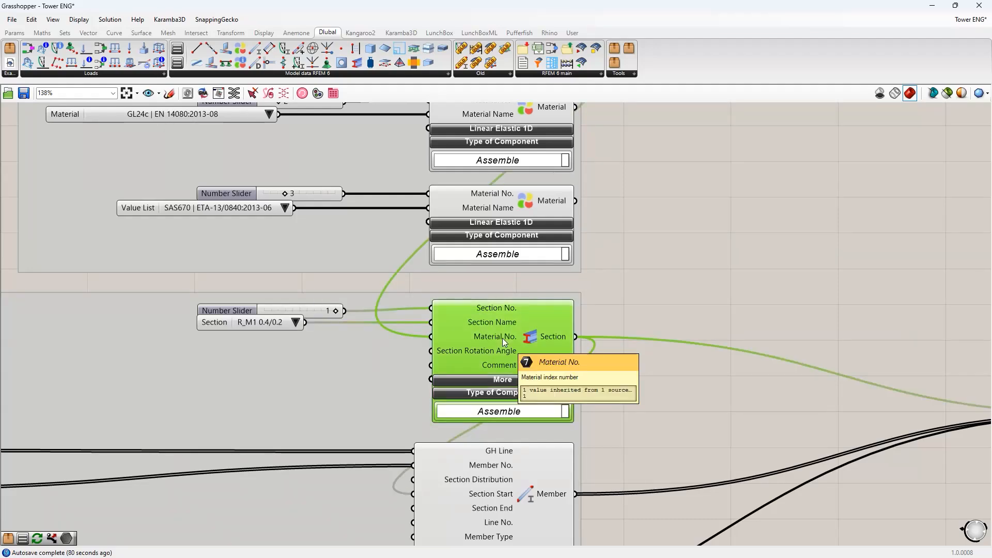
# Trace the Section component's Material No. connection to the material group, and expand and collapse its More inputs
pyautogui.scroll(-4, 502, 338)
pyautogui.scroll(2, 659, 241)
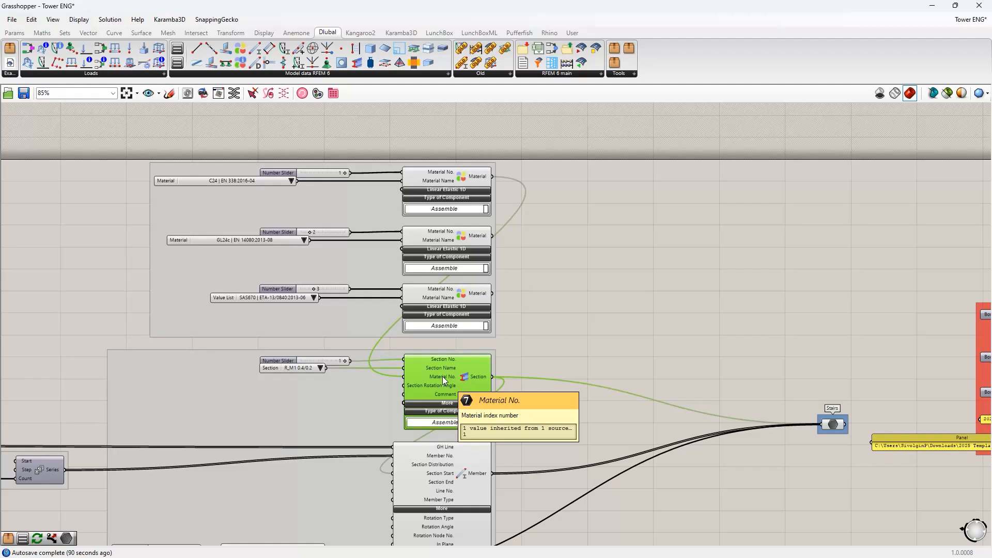
pyautogui.moveTo(440, 377); pyautogui.dragTo(533, 254, button='right')
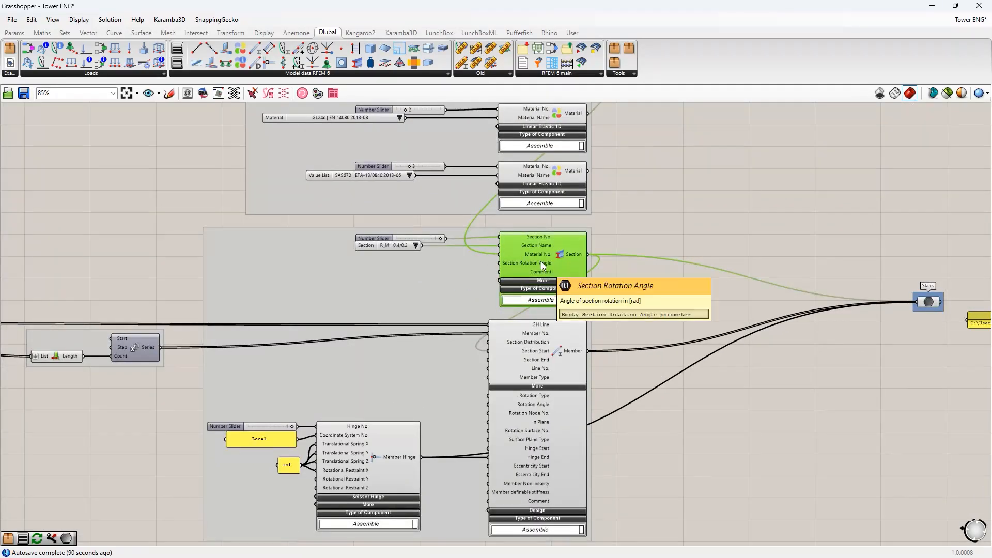
pyautogui.scroll(1, 541, 262)
pyautogui.click(530, 284)
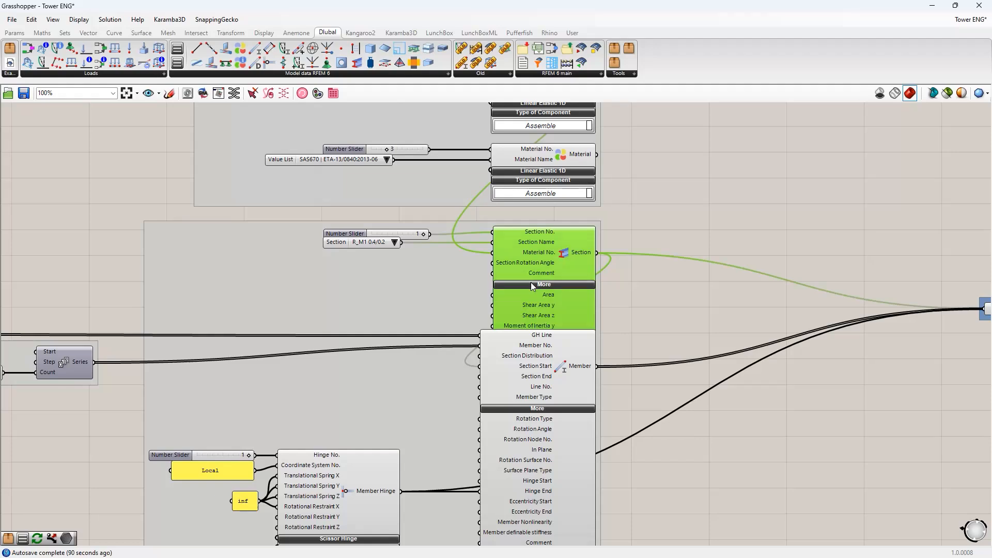
pyautogui.click(542, 285)
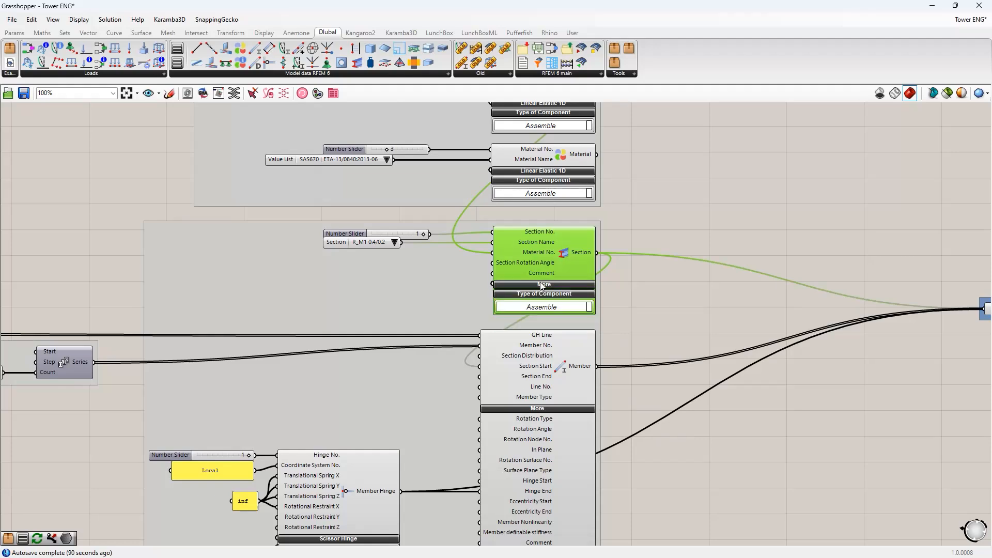
# Inspect the Member component below the first Section component and trace its line and numbering inputs back to the Stairs parameter
pyautogui.scroll(-2, 510, 206)
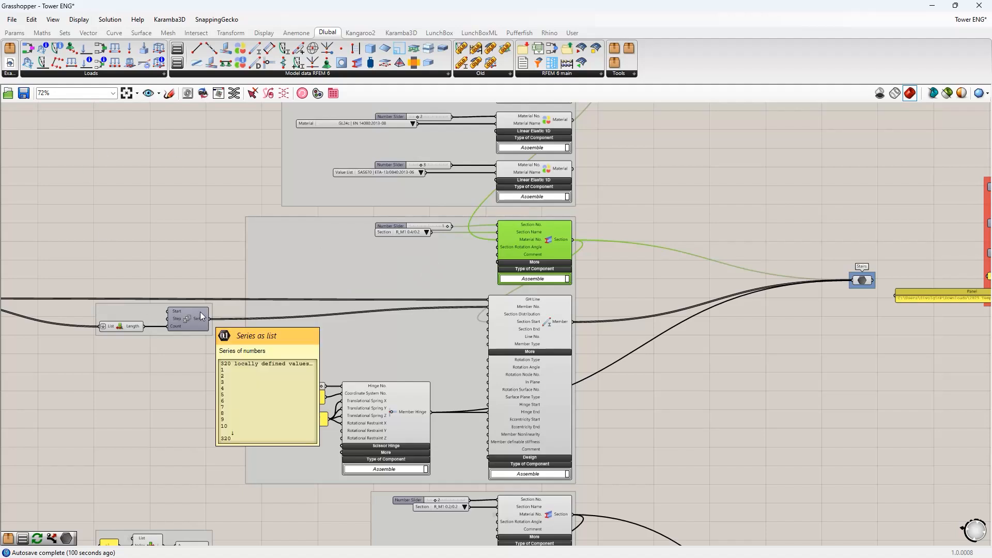
pyautogui.click(561, 321)
pyautogui.rightClick(597, 282)
pyautogui.click(588, 268)
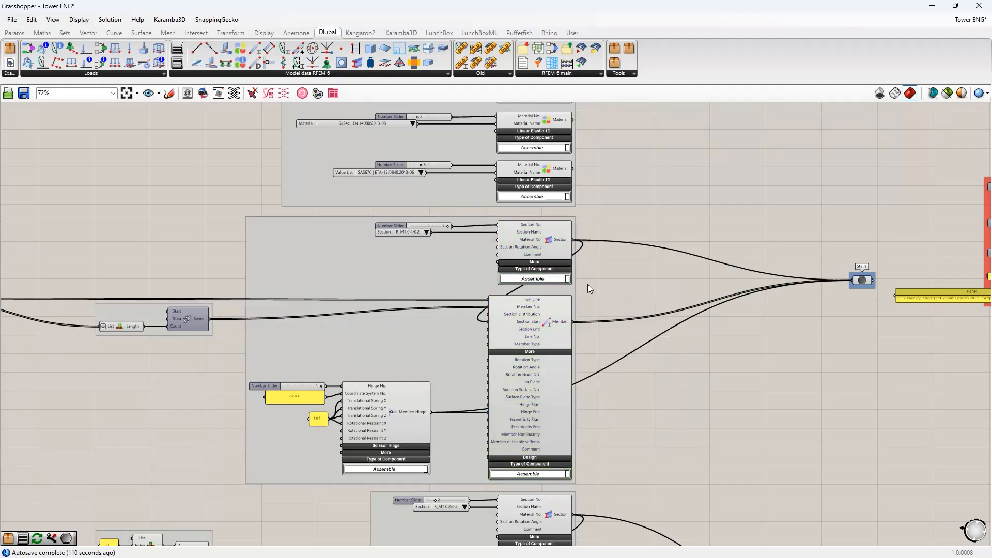
pyautogui.moveTo(588, 285); pyautogui.dragTo(679, 253, button='right')
pyautogui.moveTo(197, 212); pyautogui.dragTo(447, 215, button='right')
pyautogui.moveTo(93, 247); pyautogui.dragTo(152, 250, button='right')
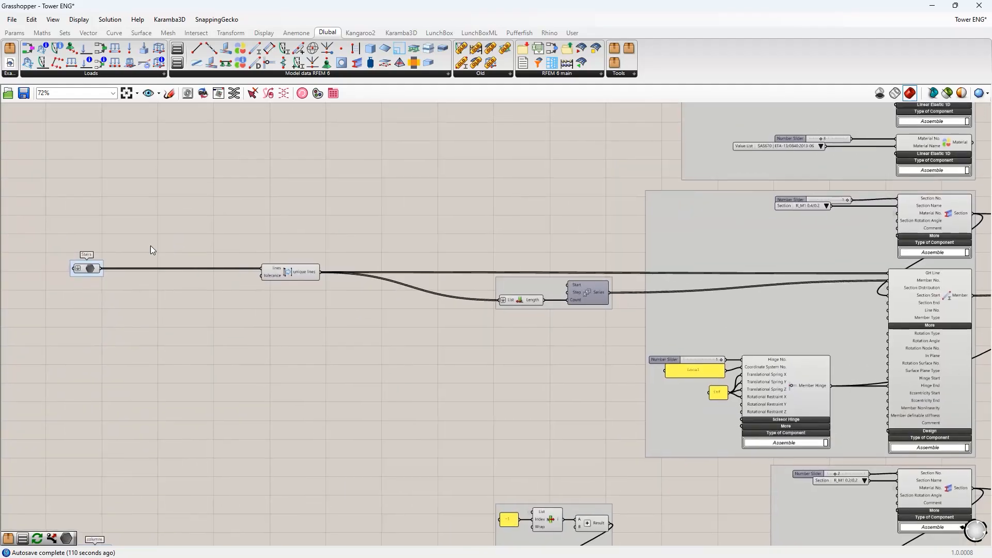
# Show a floating Rhino viewport over the canvas and select the Stairs parameter to highlight its geometry
pyautogui.click(83, 272)
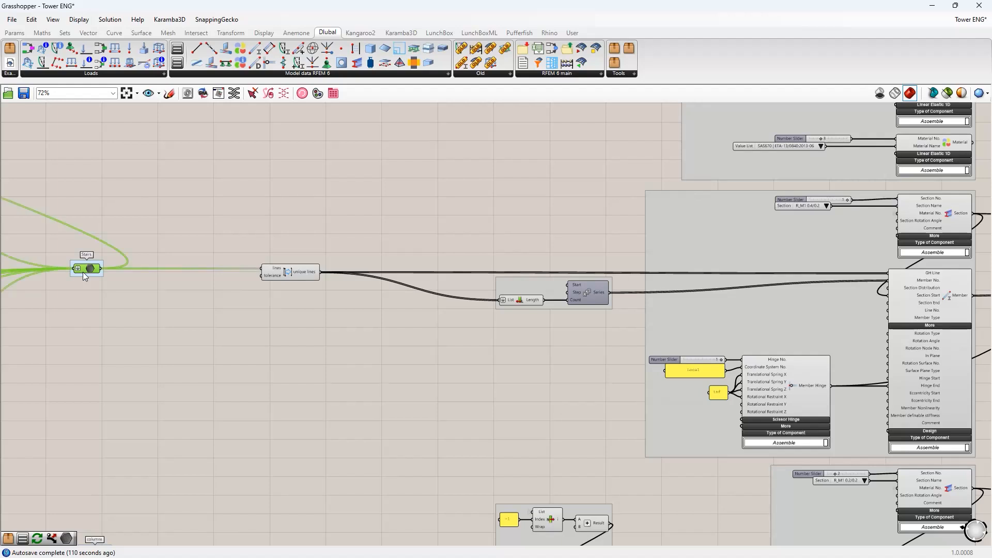
pyautogui.click(220, 97)
pyautogui.moveTo(515, 190); pyautogui.dragTo(637, 175)
pyautogui.click(350, 189)
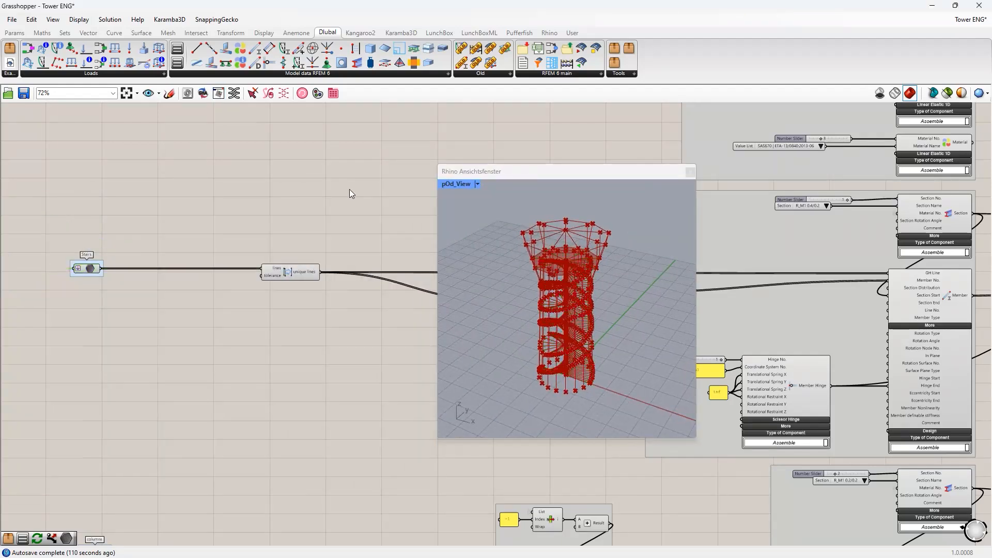
pyautogui.click(82, 271)
# Examine the highlighted stair lines in the Rhino viewport from several angles and distances
pyautogui.scroll(5, 571, 363)
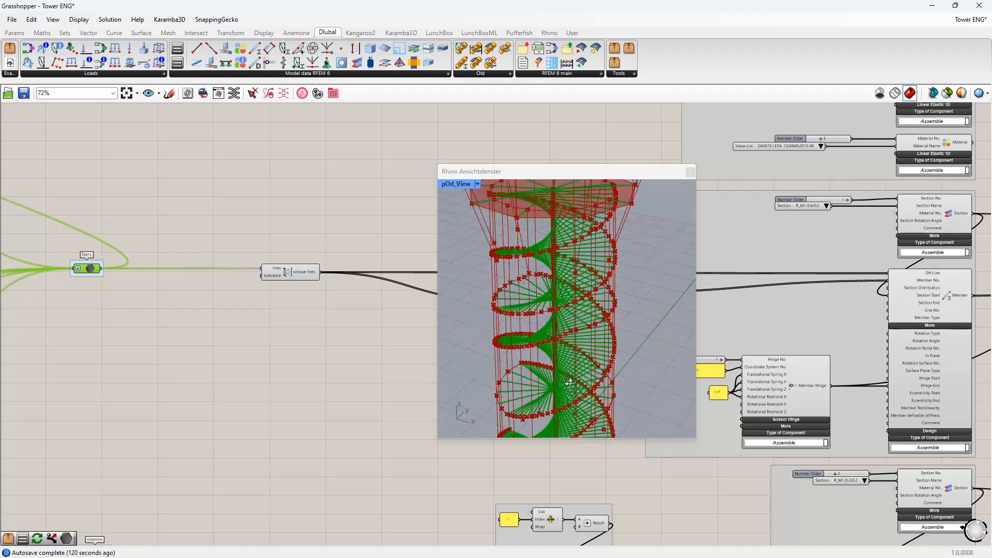
pyautogui.scroll(-4, 570, 364)
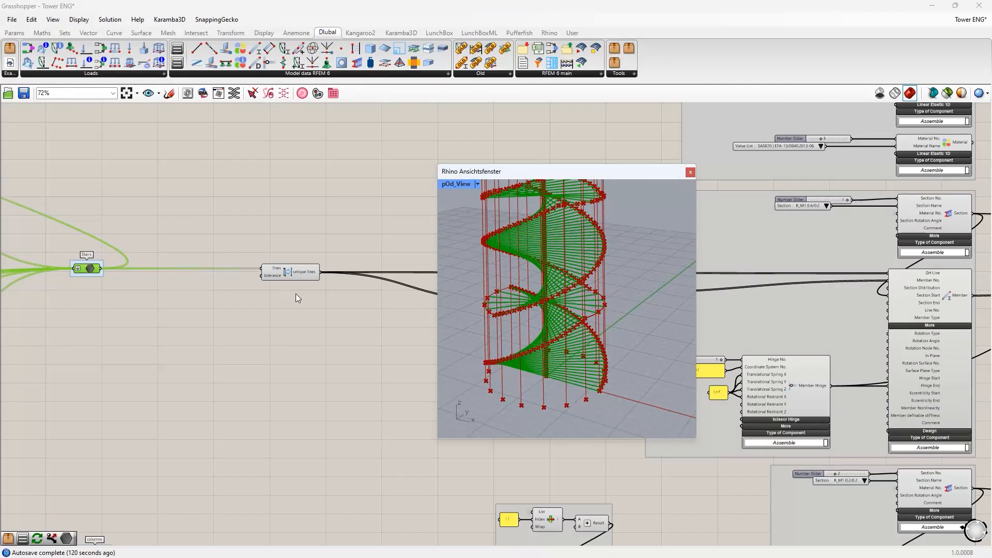
pyautogui.moveTo(601, 365); pyautogui.dragTo(545, 356, button='right')
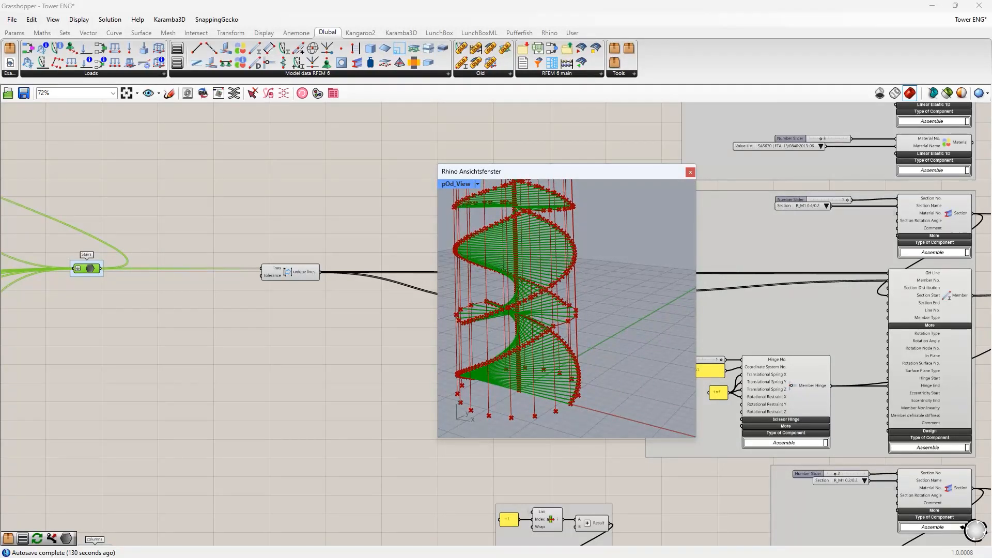
pyautogui.scroll(5, 584, 323)
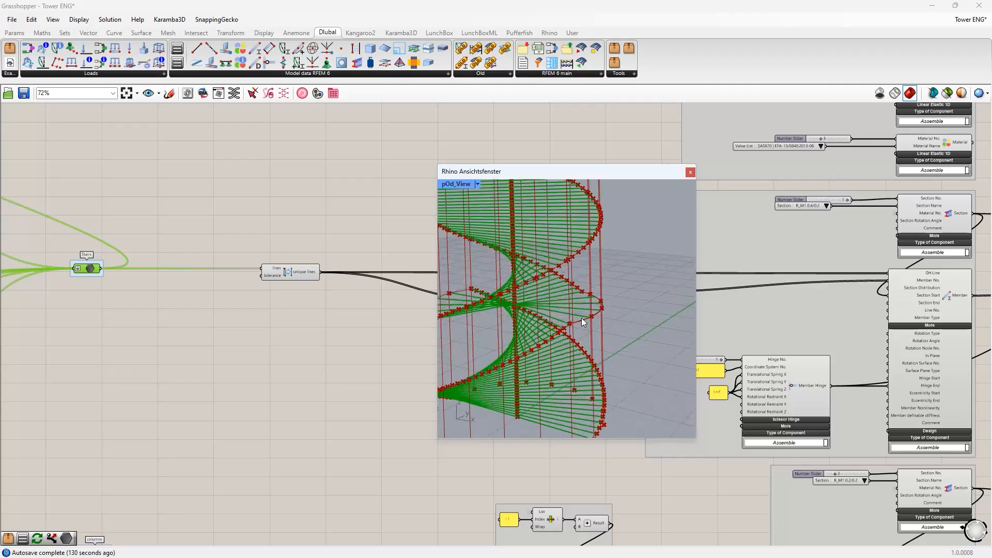
pyautogui.moveTo(591, 325); pyautogui.dragTo(595, 325, button='right')
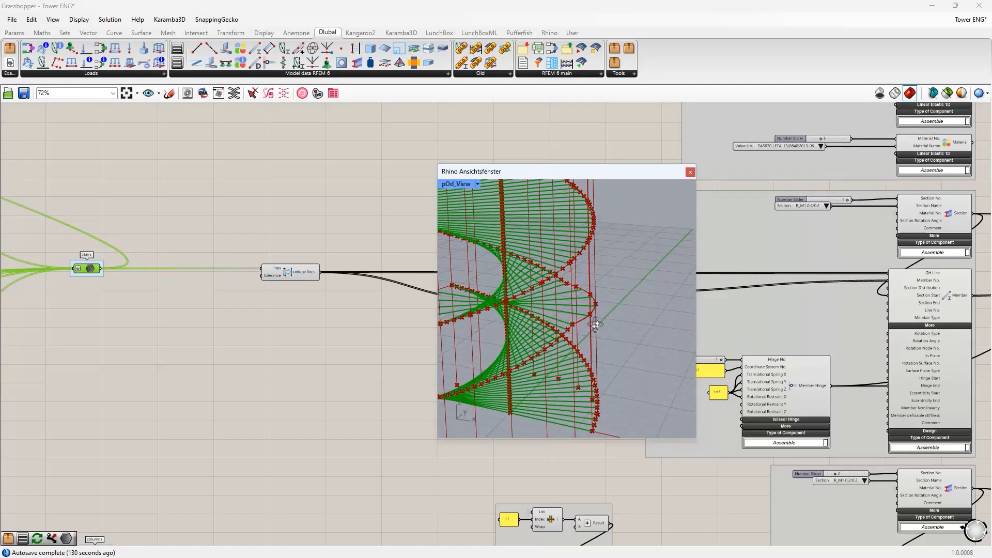
pyautogui.scroll(-4, 579, 341)
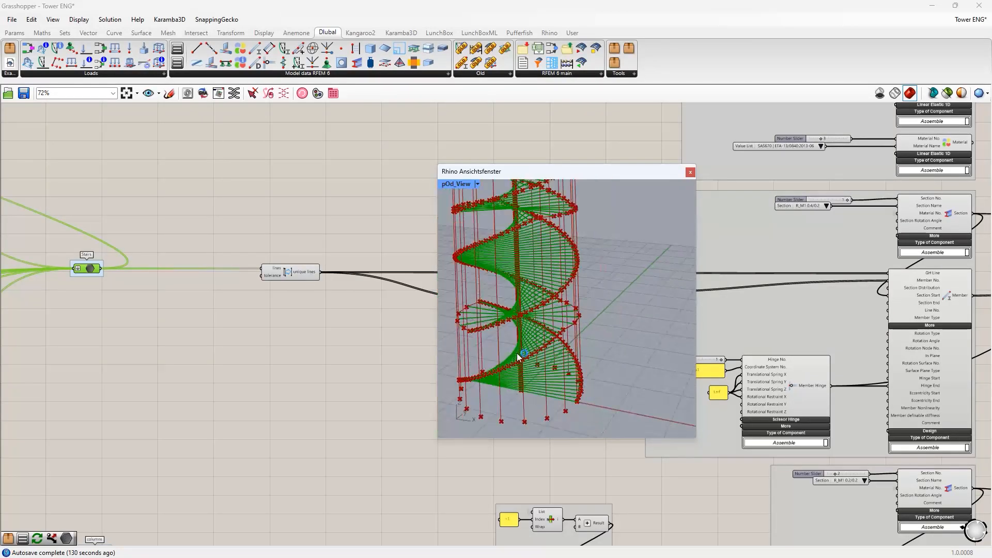
pyautogui.moveTo(517, 354); pyautogui.dragTo(556, 333, button='right')
pyautogui.scroll(5, 556, 332)
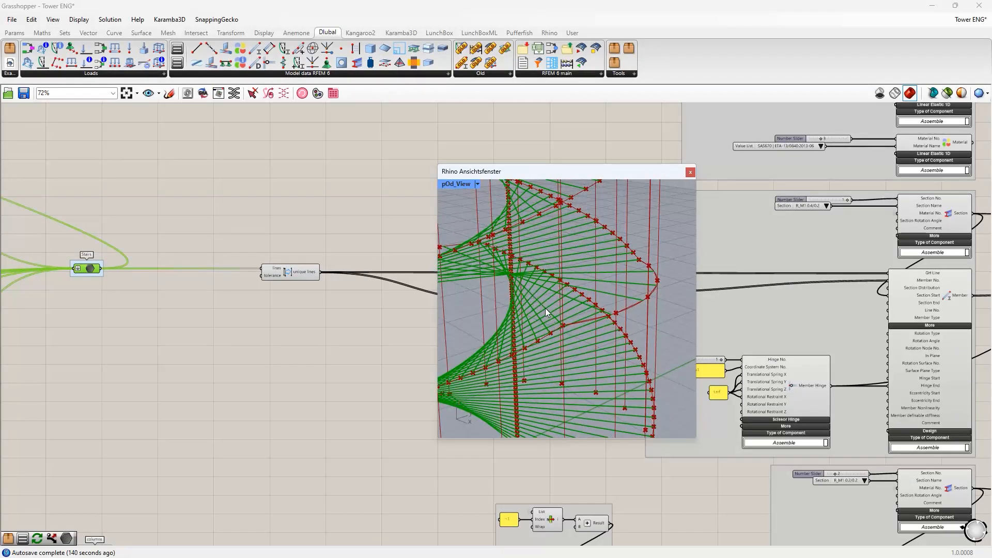
pyautogui.moveTo(541, 318); pyautogui.dragTo(524, 318, button='right')
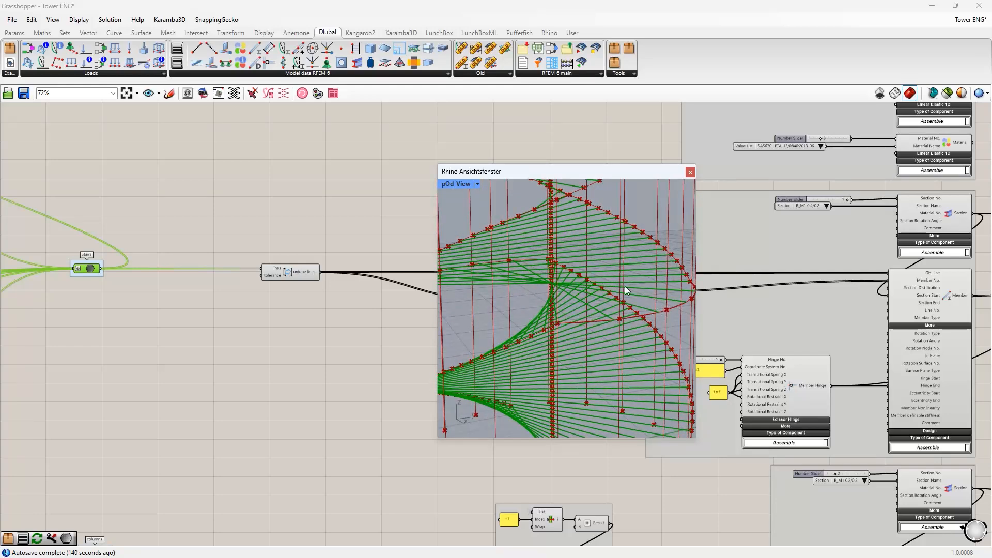
pyautogui.moveTo(625, 286); pyautogui.dragTo(554, 320, button='right')
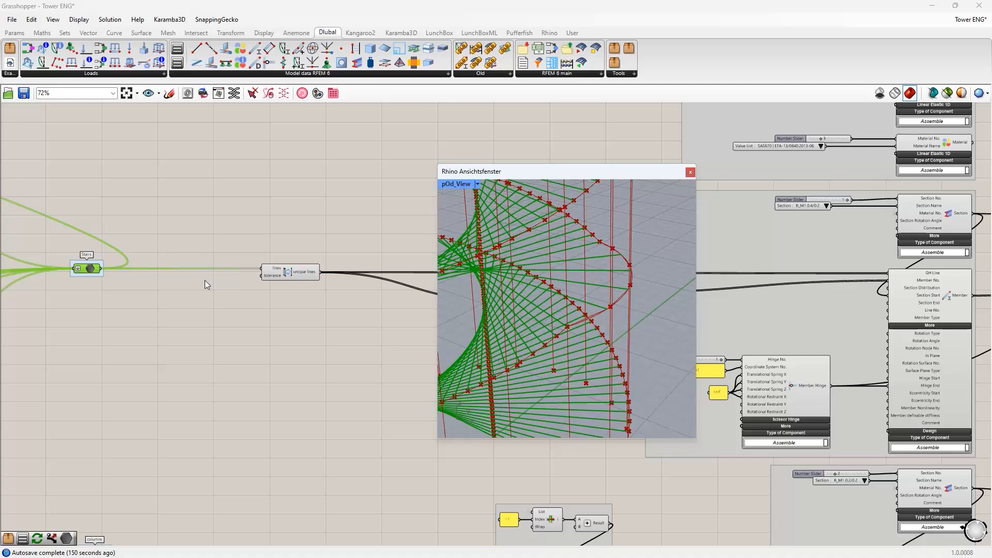
pyautogui.scroll(-2, 370, 303)
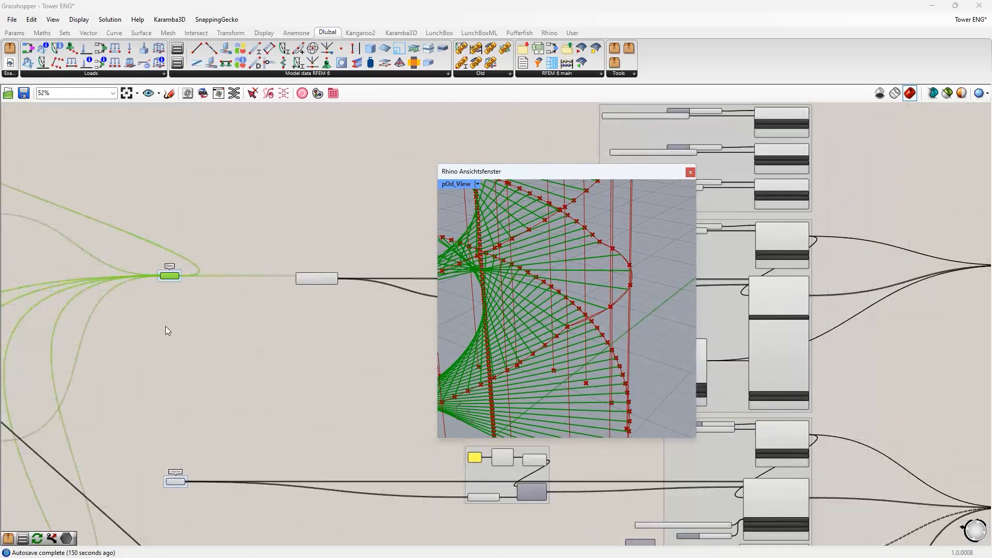
# Move the floating Rhino viewport aside and close it, clearing the selection of the Stairs parameter
pyautogui.scroll(2, 195, 279)
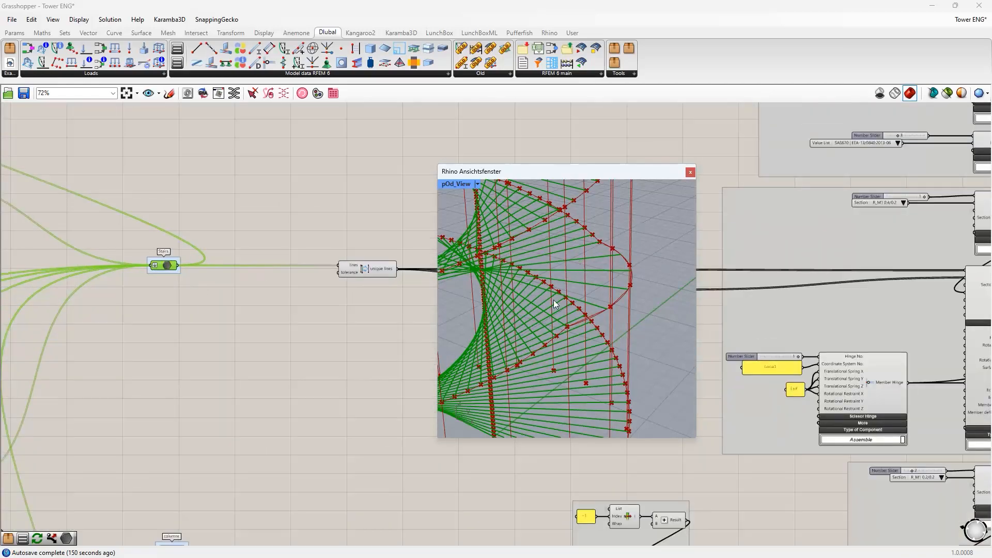
pyautogui.moveTo(580, 171); pyautogui.dragTo(374, 153)
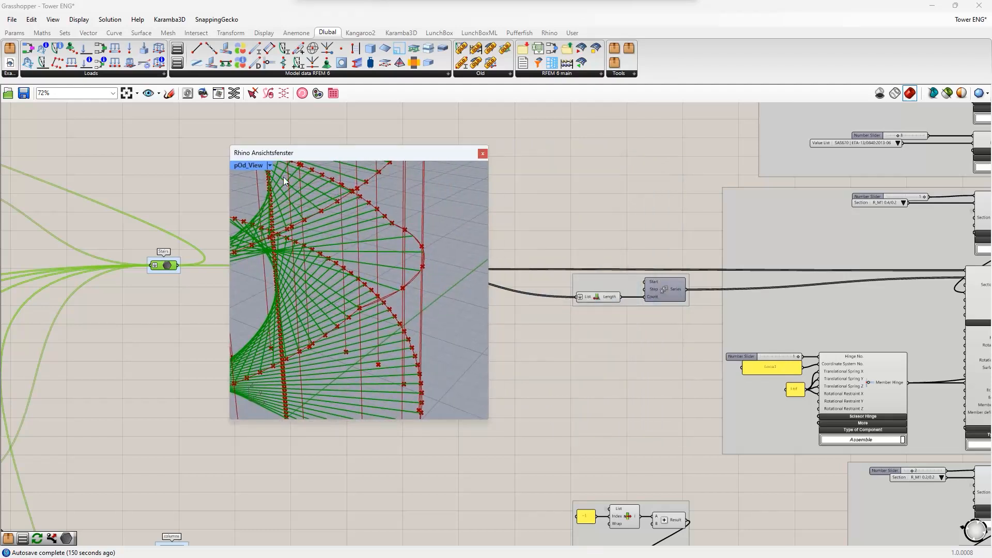
pyautogui.click(482, 153)
pyautogui.rightClick(389, 241)
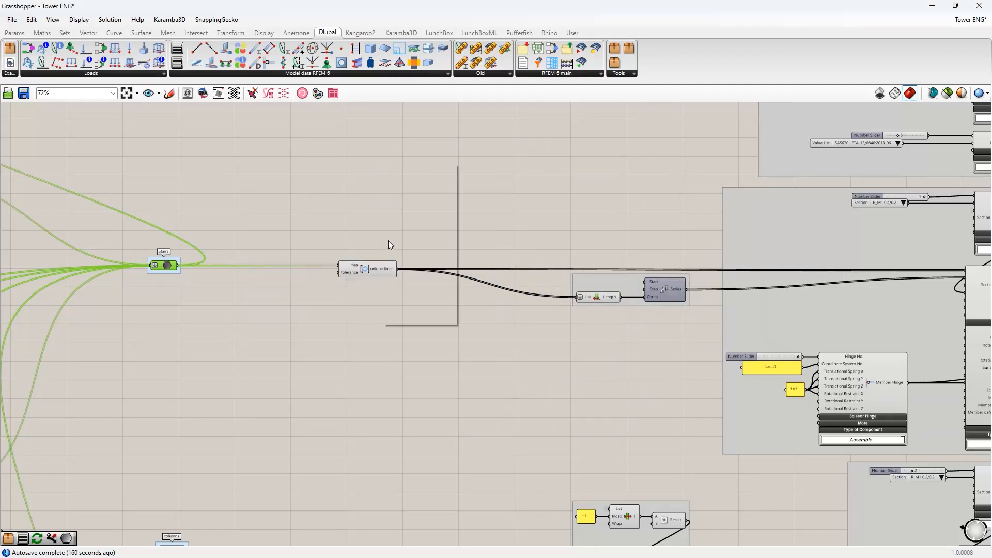
pyautogui.click(355, 305)
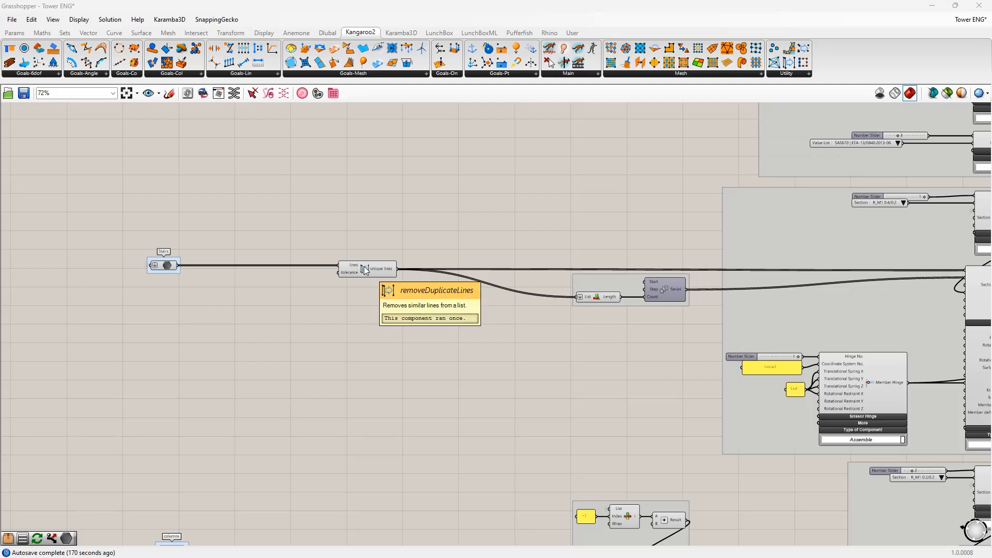
# Examine the removeDuplicateLines component and its connection from the Stairs parameter, dismissing any message that opens
pyautogui.moveTo(403, 228); pyautogui.dragTo(326, 219, button='right')
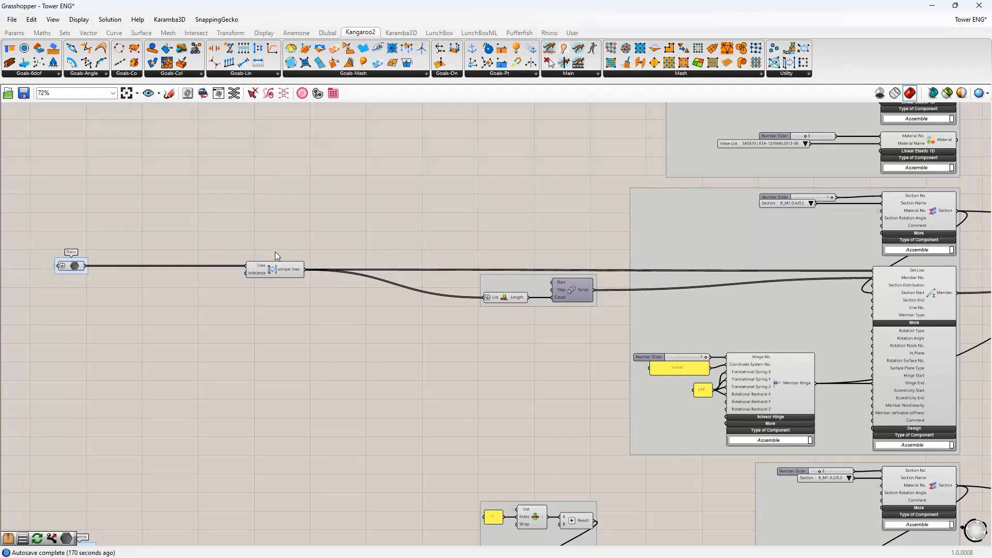
pyautogui.moveTo(204, 307); pyautogui.dragTo(368, 319, button='right')
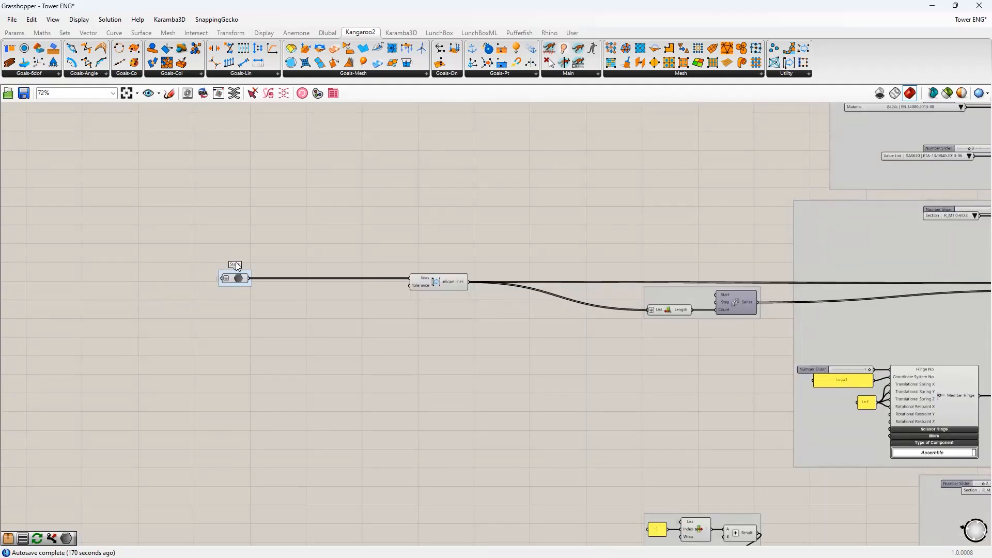
pyautogui.moveTo(303, 226); pyautogui.dragTo(151, 195, button='right')
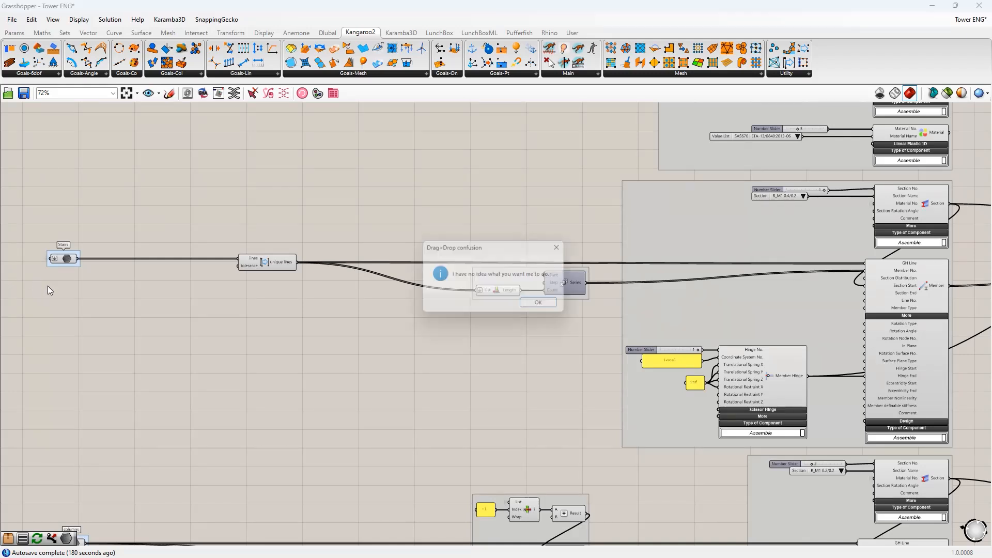
pyautogui.click(562, 245)
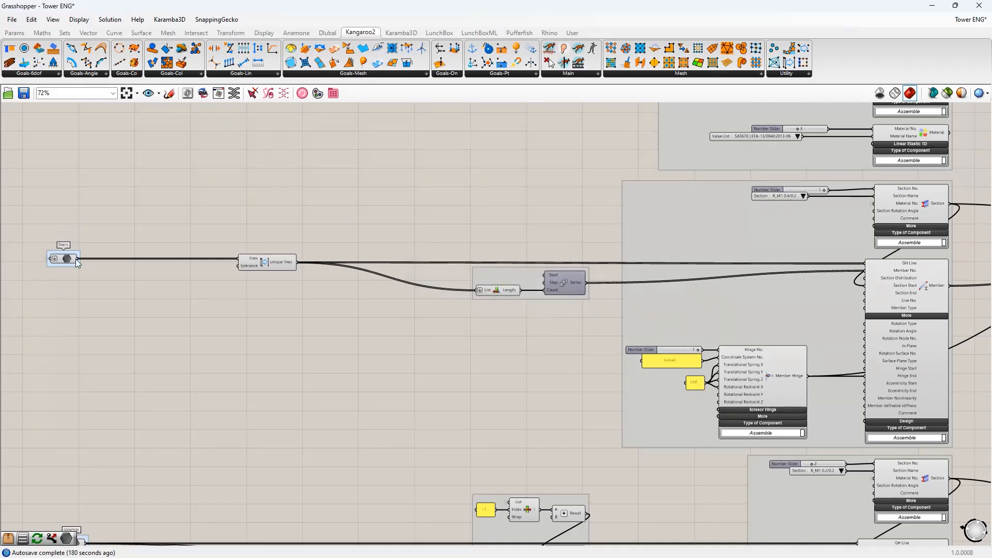
pyautogui.moveTo(77, 263)
pyautogui.moveTo(289, 263)
# Add a Value List and connect it to the Section Distribution input of the stairs group's Member component
pyautogui.scroll(-5, 583, 264)
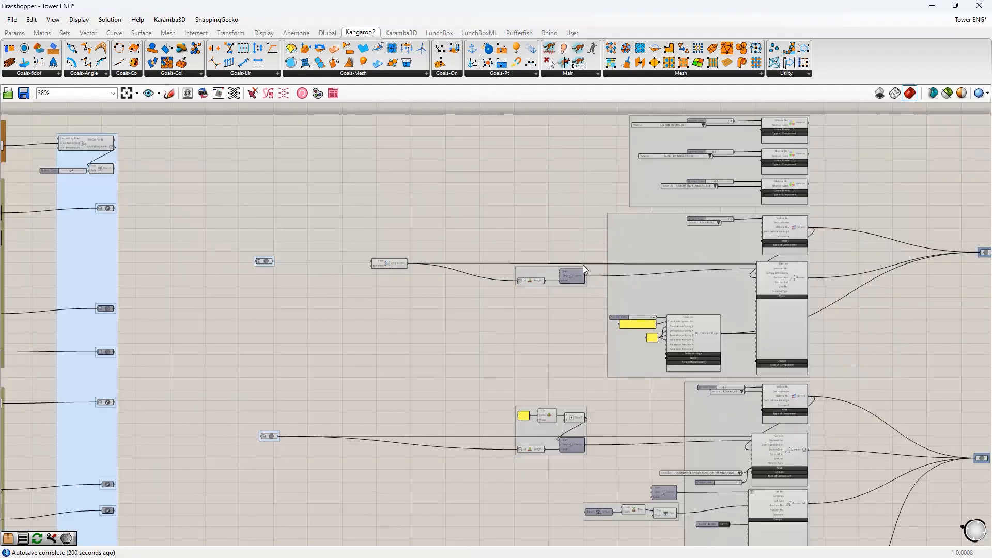
pyautogui.moveTo(567, 288); pyautogui.dragTo(259, 271, button='right')
pyautogui.scroll(3, 375, 249)
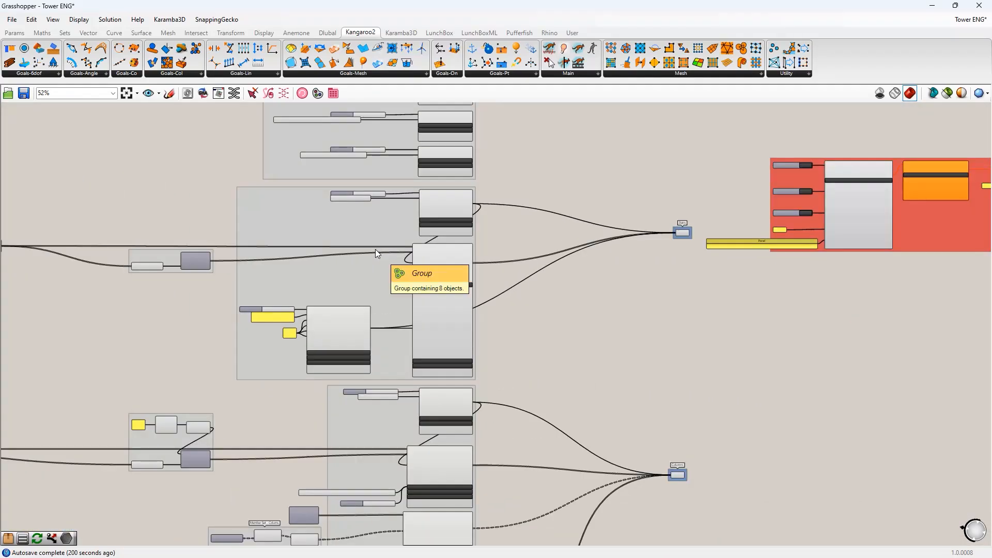
pyautogui.scroll(2, 323, 228)
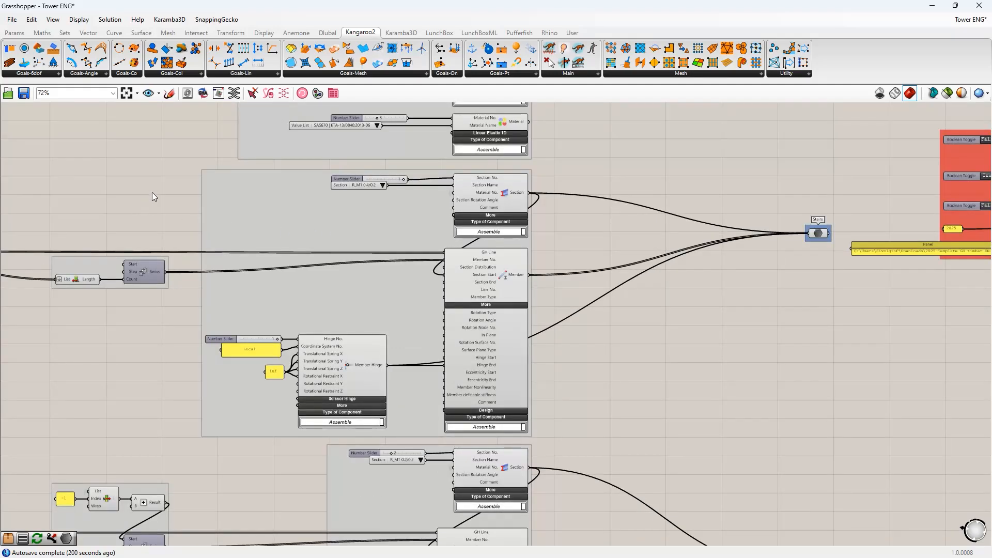
pyautogui.moveTo(339, 234); pyautogui.dragTo(427, 233, button='right')
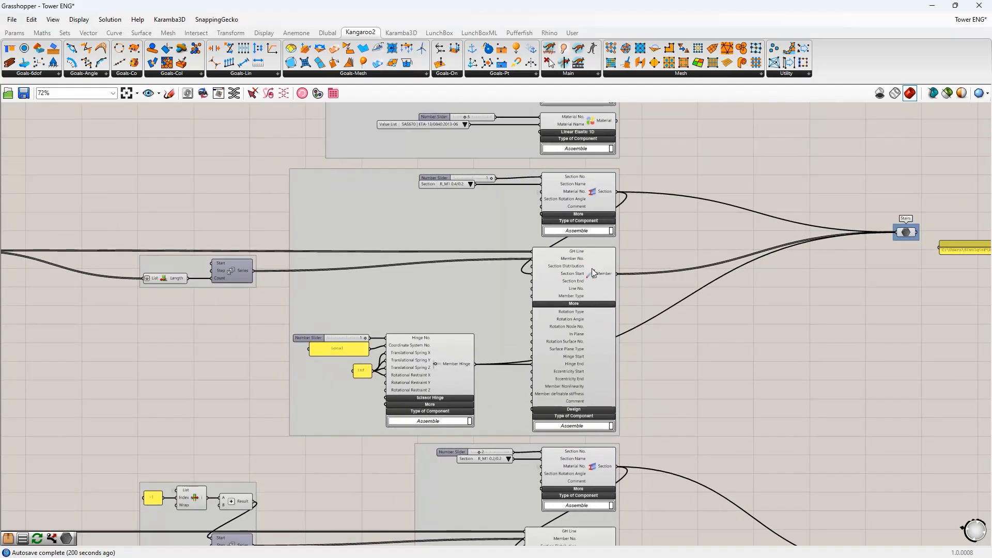
pyautogui.scroll(2, 573, 267)
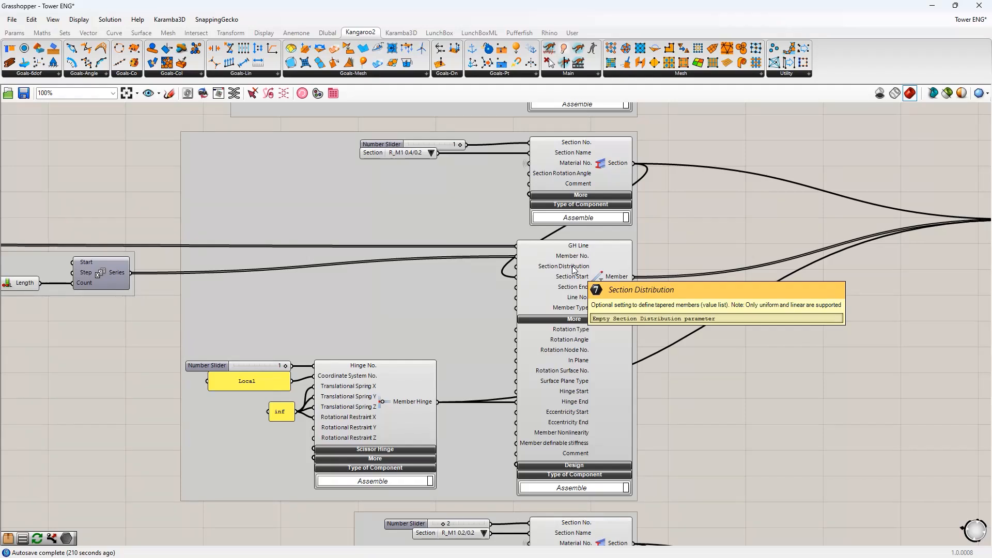
pyautogui.doubleClick(664, 246)
pyautogui.write('va')
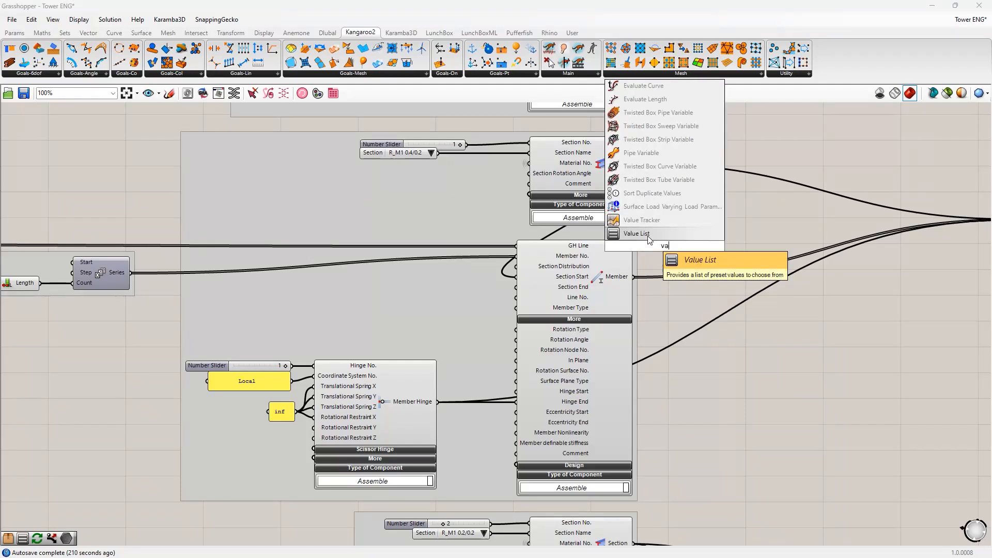
pyautogui.click(649, 235)
pyautogui.moveTo(697, 246); pyautogui.dragTo(516, 266)
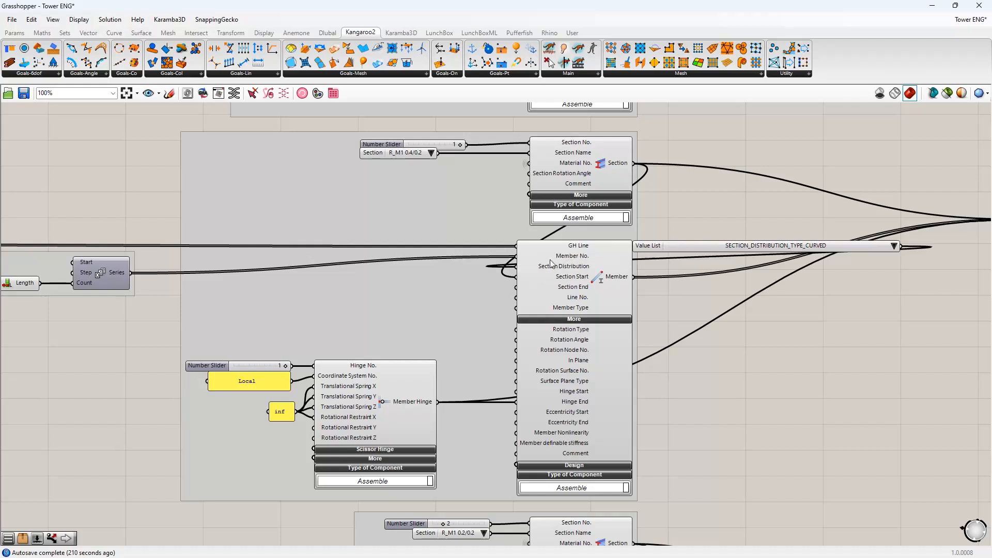
# Review the section distribution types in the Value List, keep SECTION_DISTRIBUTION_TYPE_CURVED, and delete the list
pyautogui.click(897, 246)
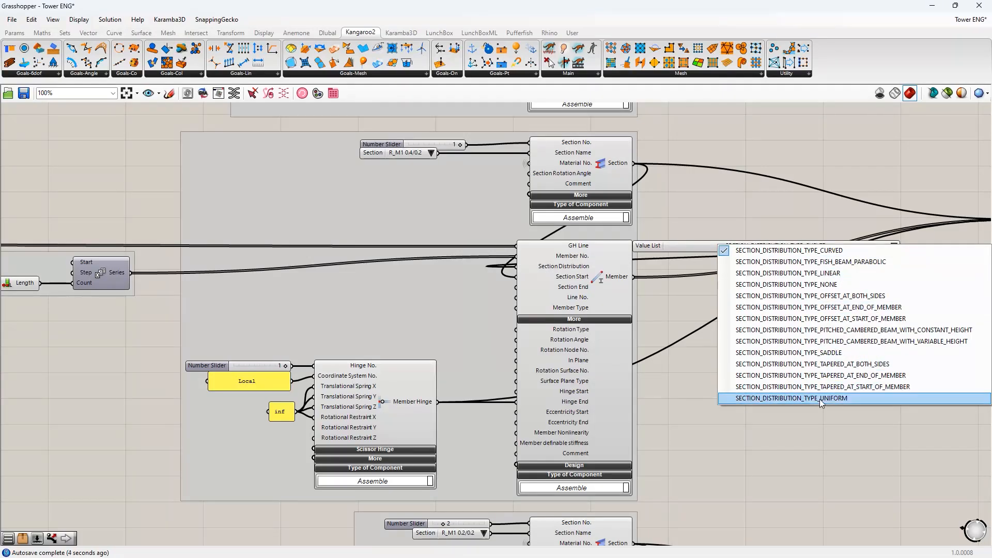
pyautogui.click(798, 250)
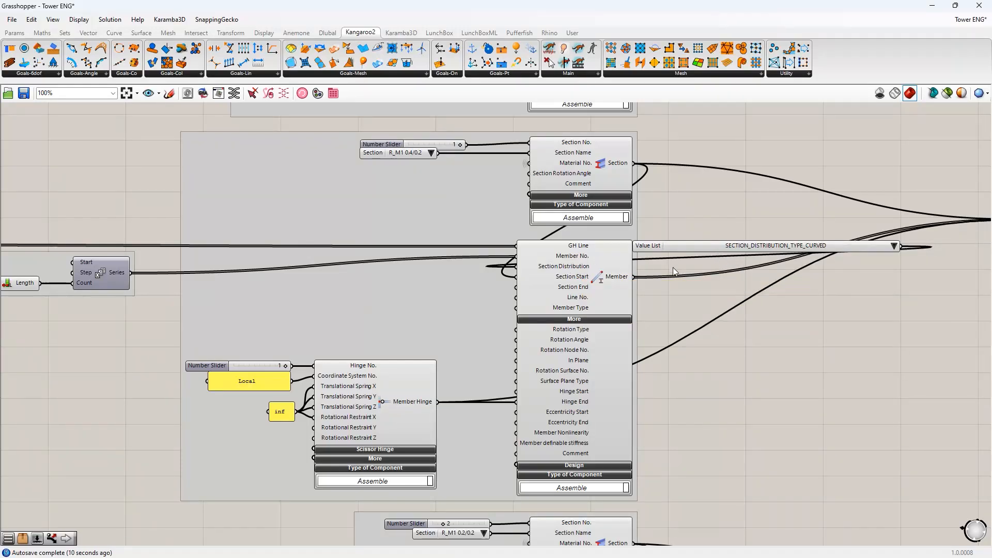
pyautogui.click(680, 246)
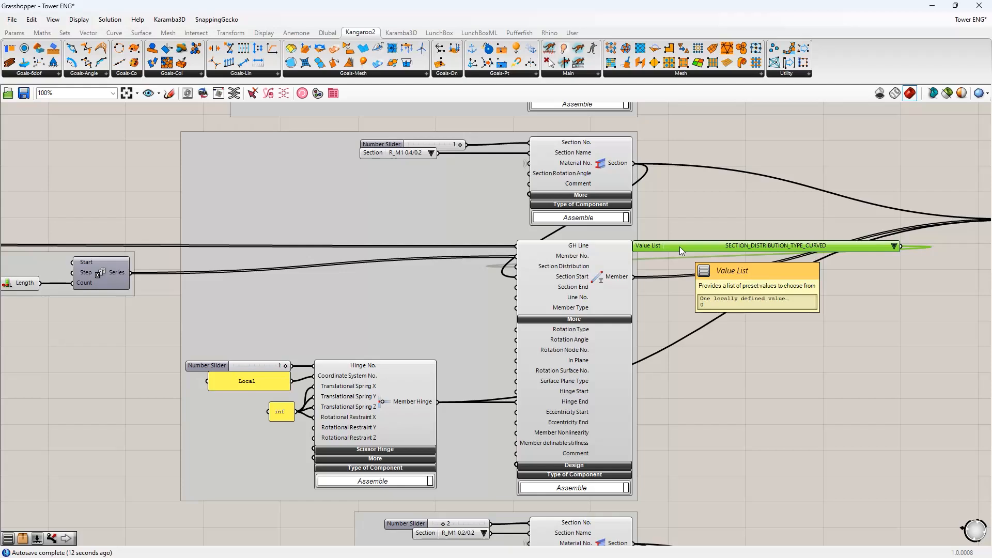
pyautogui.press('Delete')
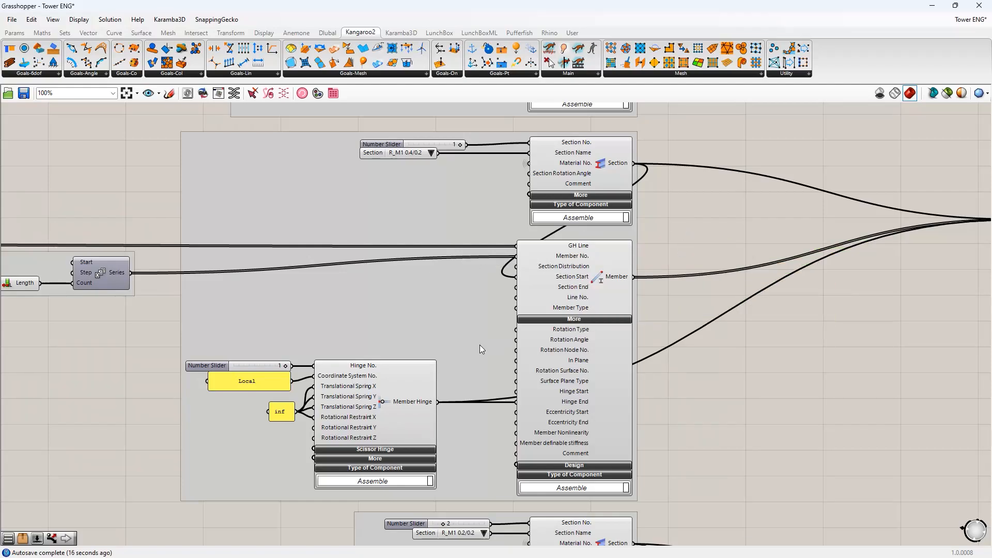
# Examine how the first Section component's output connects to the Section Start input of the Member component below
pyautogui.scroll(-2, 512, 277)
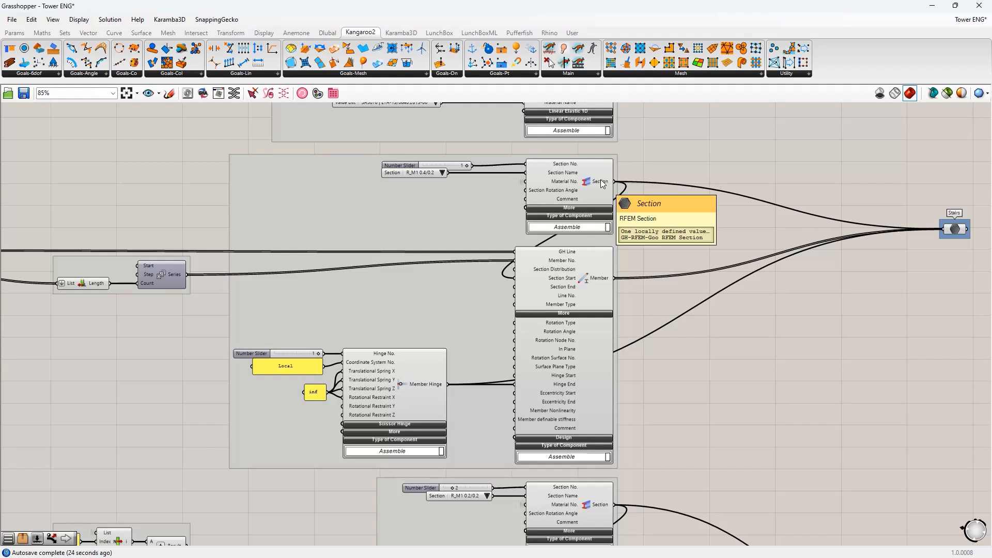
pyautogui.moveTo(654, 215); pyautogui.dragTo(354, 151)
pyautogui.click(738, 155)
pyautogui.moveTo(615, 181); pyautogui.dragTo(662, 157)
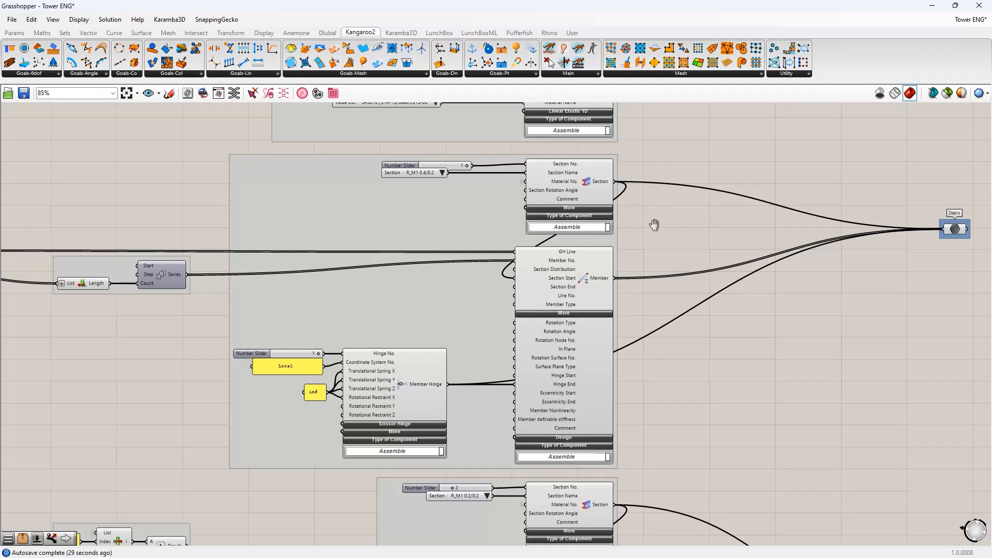
pyautogui.moveTo(654, 225); pyautogui.dragTo(684, 199, button='right')
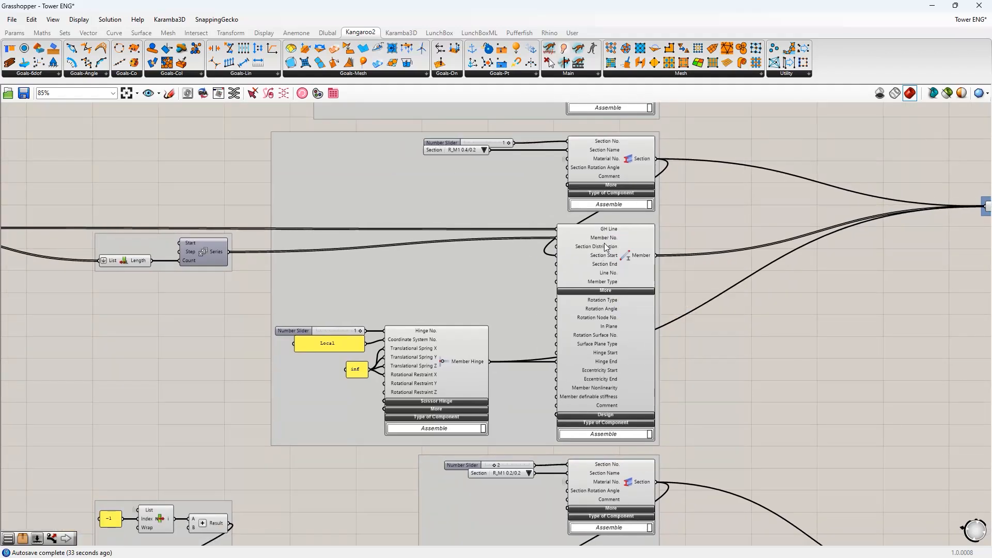
# Trace the Member No. input back to the Series component and inspect its Start, Step and Count inputs
pyautogui.click(609, 238)
pyautogui.rightClick(679, 218)
pyautogui.click(667, 207)
pyautogui.moveTo(609, 239)
pyautogui.click(215, 253)
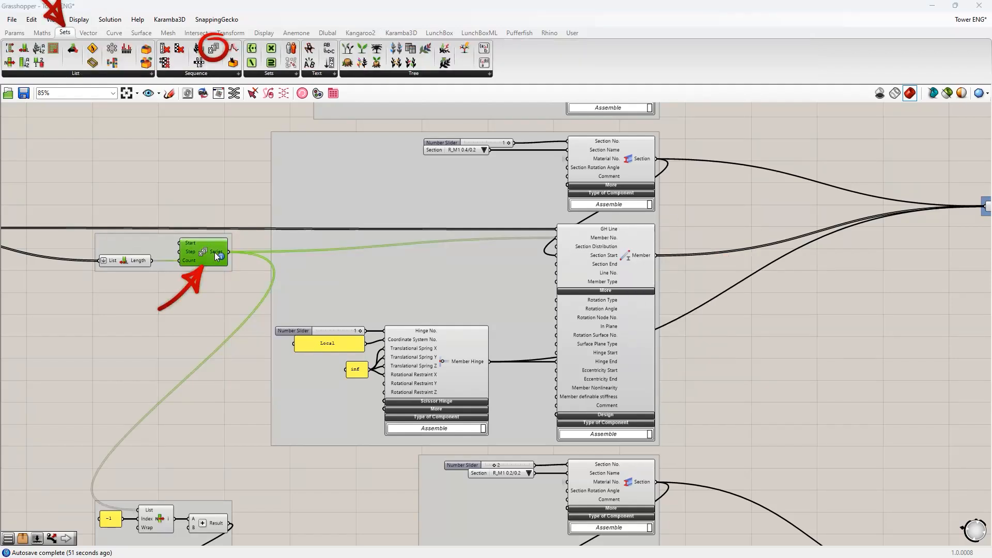
pyautogui.moveTo(177, 329); pyautogui.dragTo(240, 349, button='right')
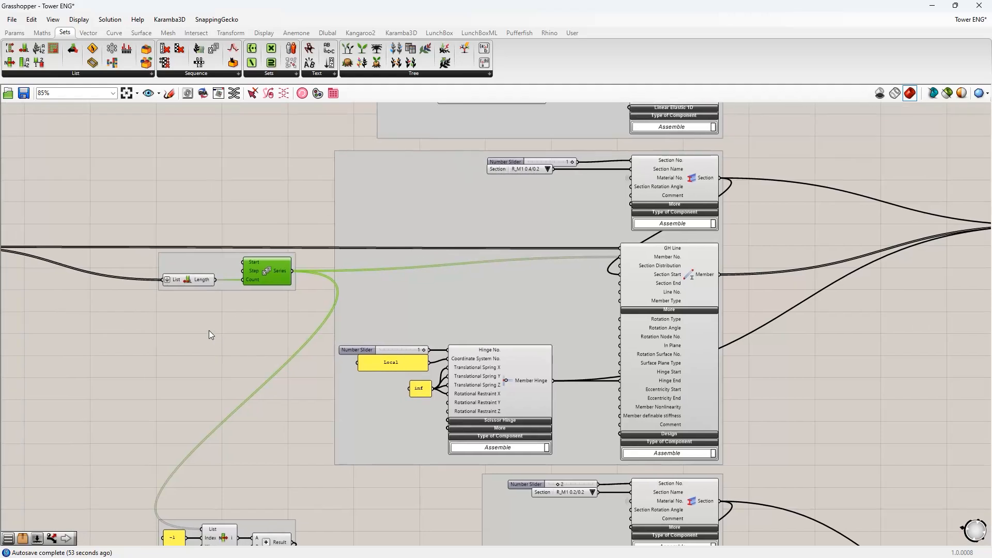
pyautogui.click(209, 331)
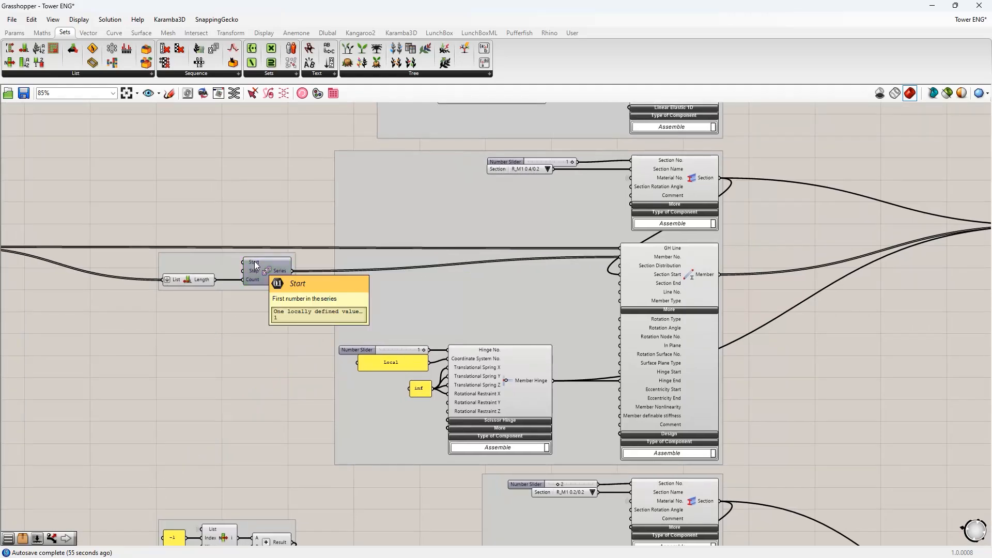
pyautogui.moveTo(254, 271)
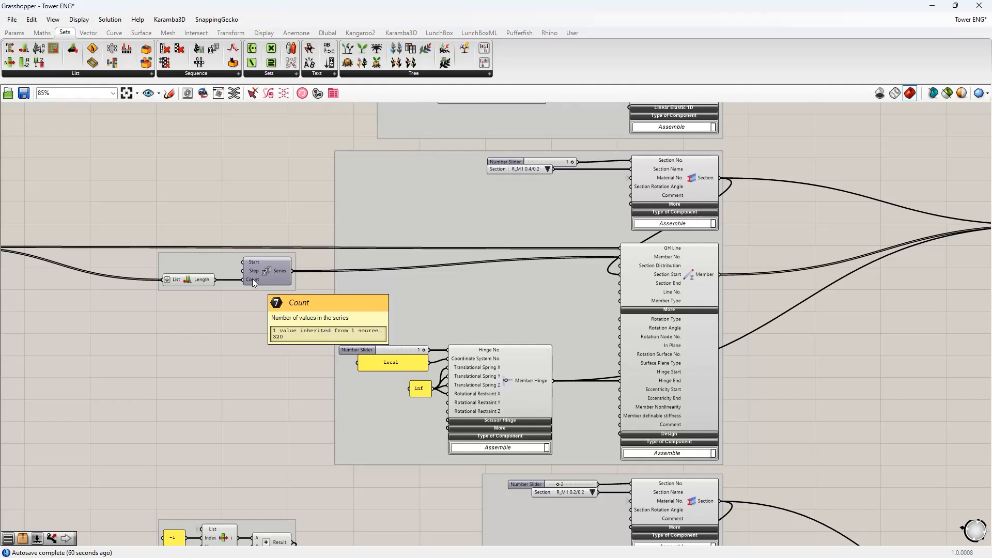
# Trace the Series count back through List Length to the removeDuplicateLines component and inspect its unique lines output
pyautogui.moveTo(170, 307); pyautogui.dragTo(358, 358, button='right')
pyautogui.scroll(1, 138, 330)
pyautogui.moveTo(124, 333); pyautogui.dragTo(302, 371, button='right')
pyautogui.scroll(-2, 302, 371)
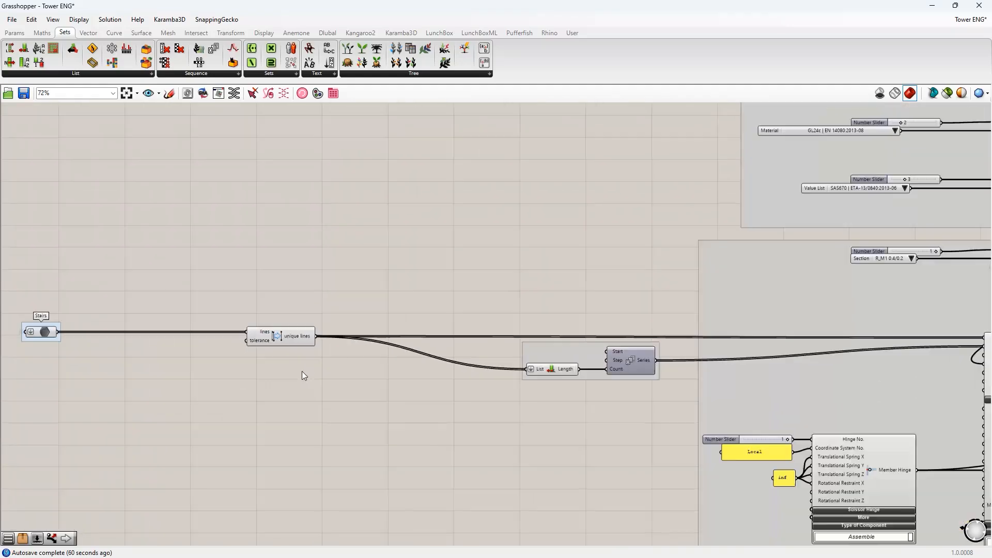
pyautogui.scroll(-1, 304, 375)
pyautogui.moveTo(307, 343)
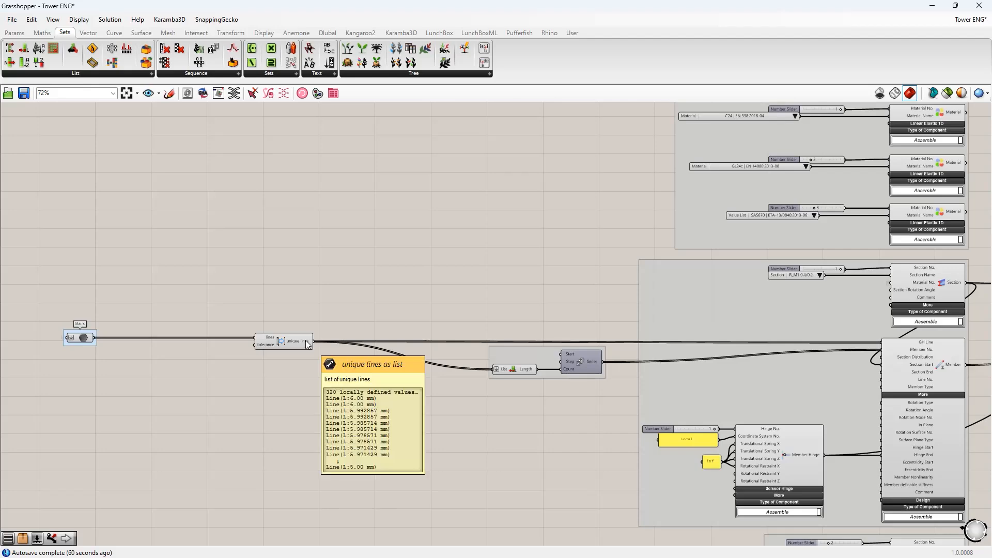
# Inspect the Series component's Count input and its output numbers, and follow them to the Member No. input
pyautogui.scroll(2, 892, 388)
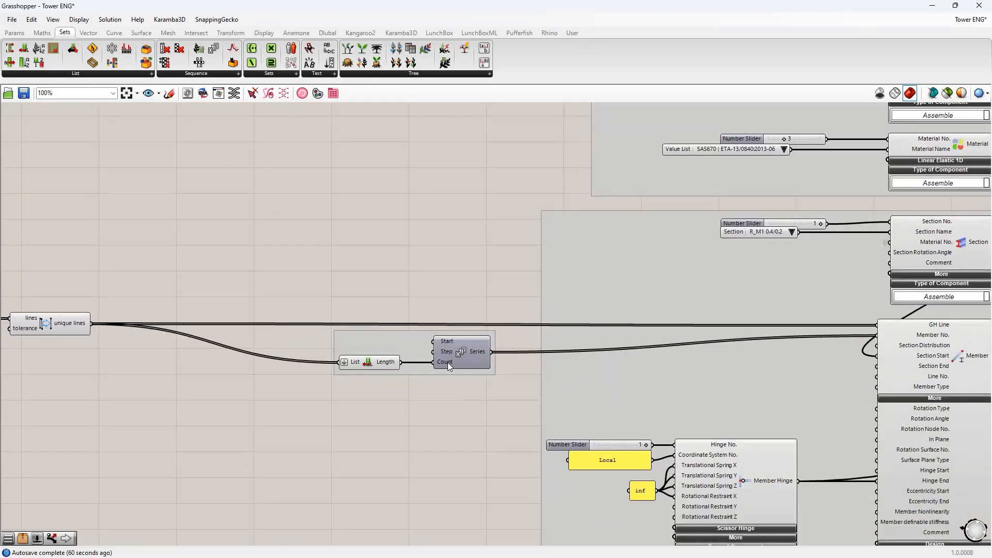
pyautogui.moveTo(444, 360)
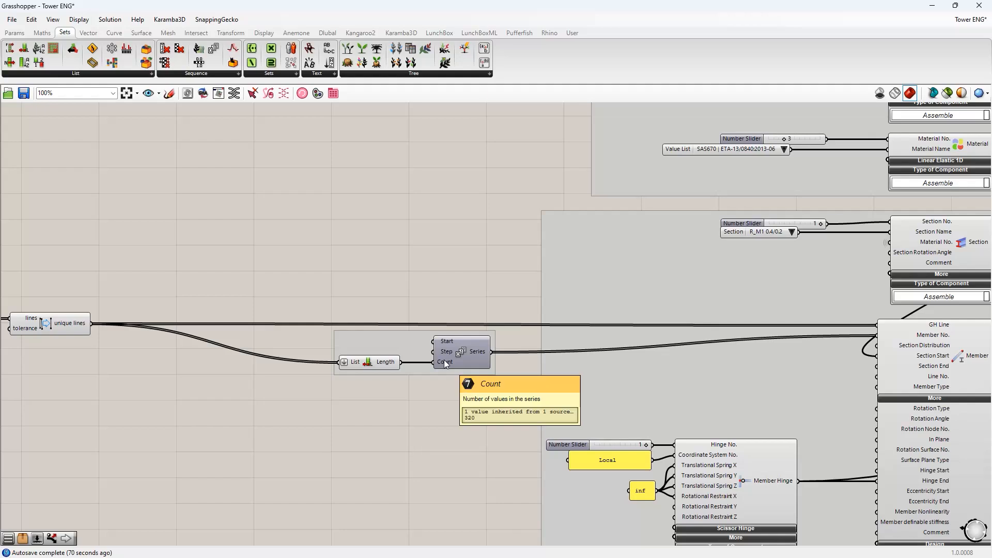
pyautogui.moveTo(477, 353)
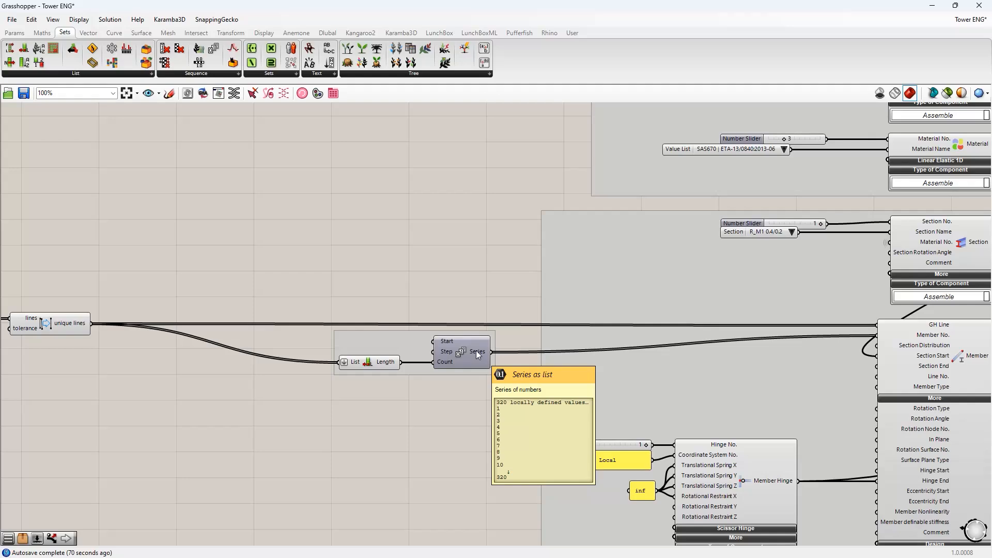
pyautogui.moveTo(476, 350); pyautogui.dragTo(279, 317, button='right')
pyautogui.moveTo(294, 318); pyautogui.dragTo(519, 328)
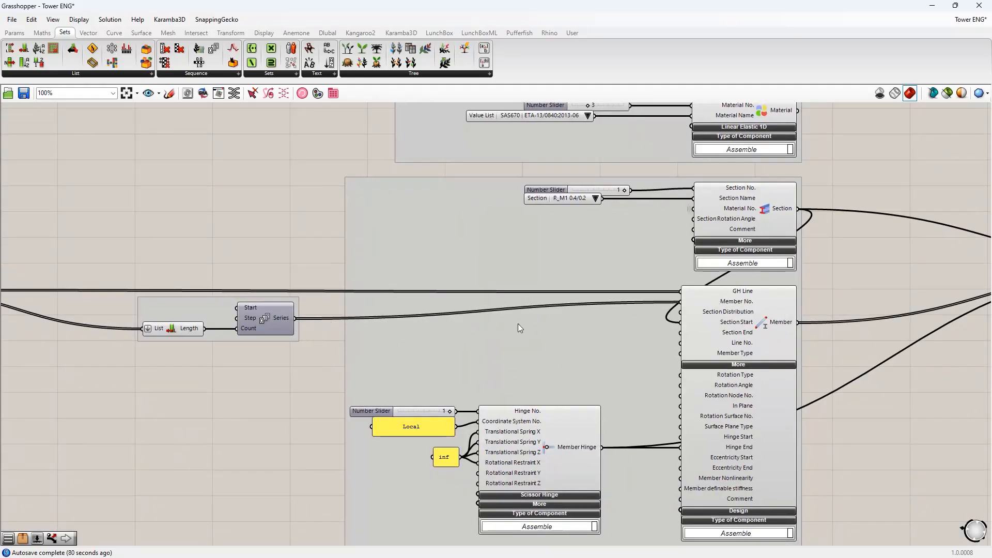
pyautogui.moveTo(730, 305)
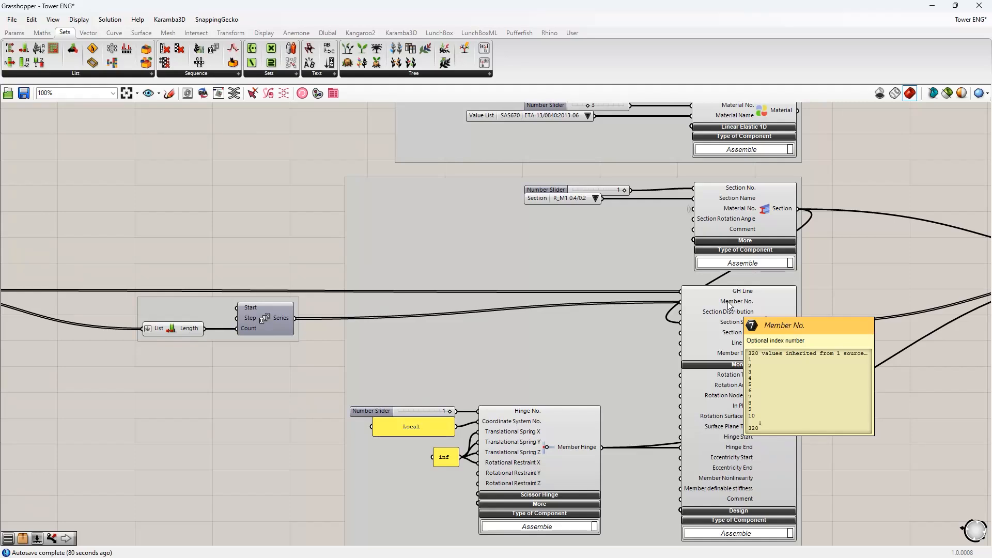
# Compare the stair Series component's output numbers with the numbering group that feeds the column Member component
pyautogui.scroll(-4, 771, 362)
pyautogui.scroll(2, 677, 239)
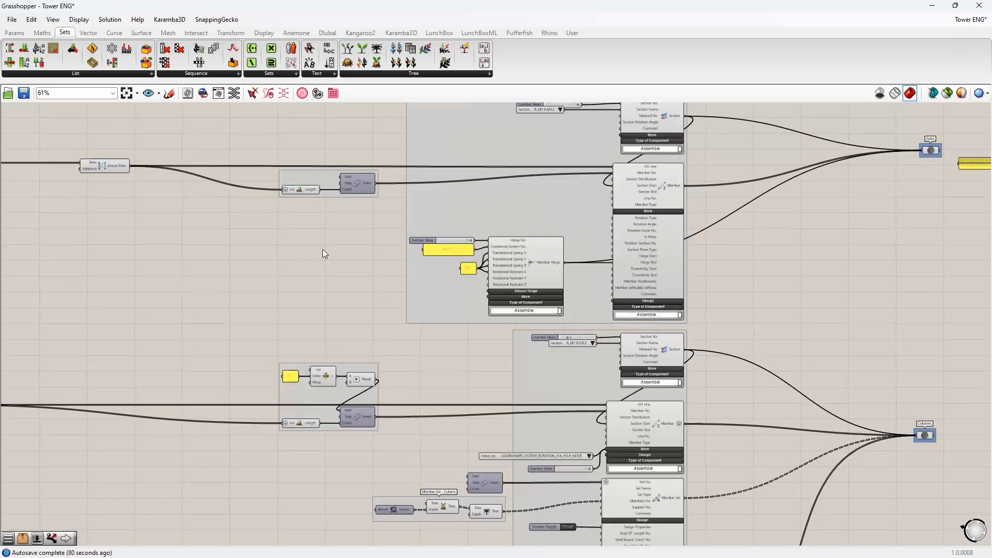
pyautogui.moveTo(664, 423)
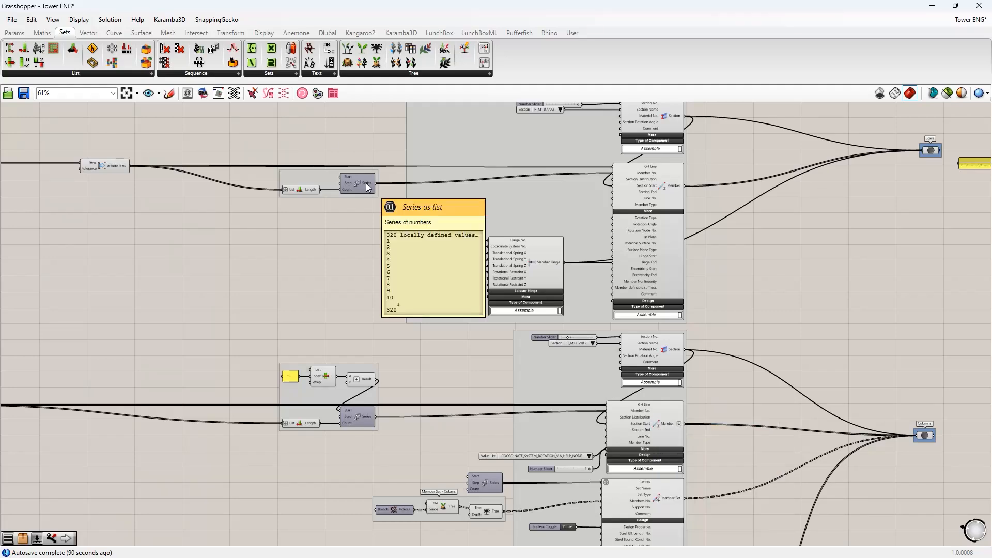
pyautogui.moveTo(291, 289); pyautogui.dragTo(368, 210, button='right')
pyautogui.scroll(1, 380, 227)
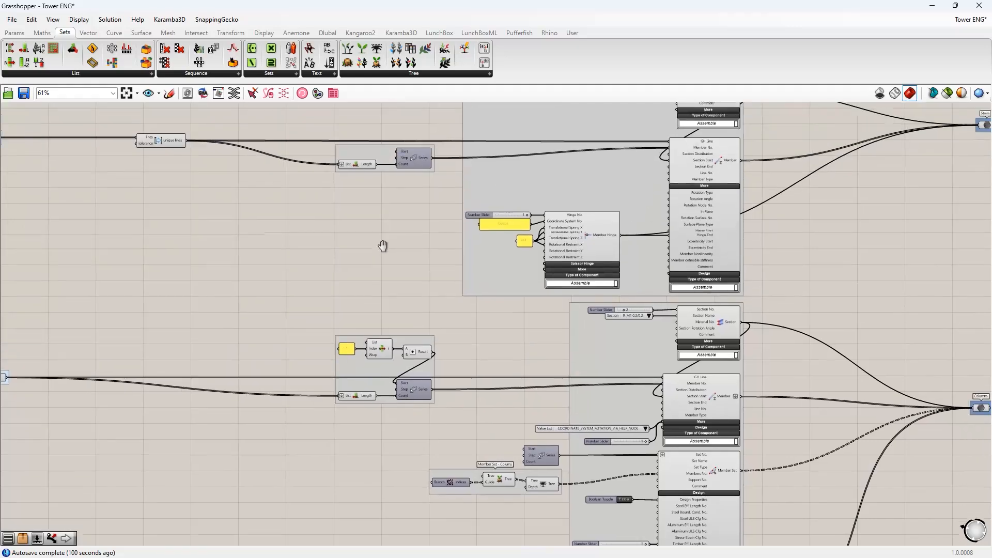
pyautogui.moveTo(425, 220); pyautogui.dragTo(484, 158, button='right')
pyautogui.scroll(1, 458, 251)
pyautogui.moveTo(471, 291); pyautogui.dragTo(453, 341, button='right')
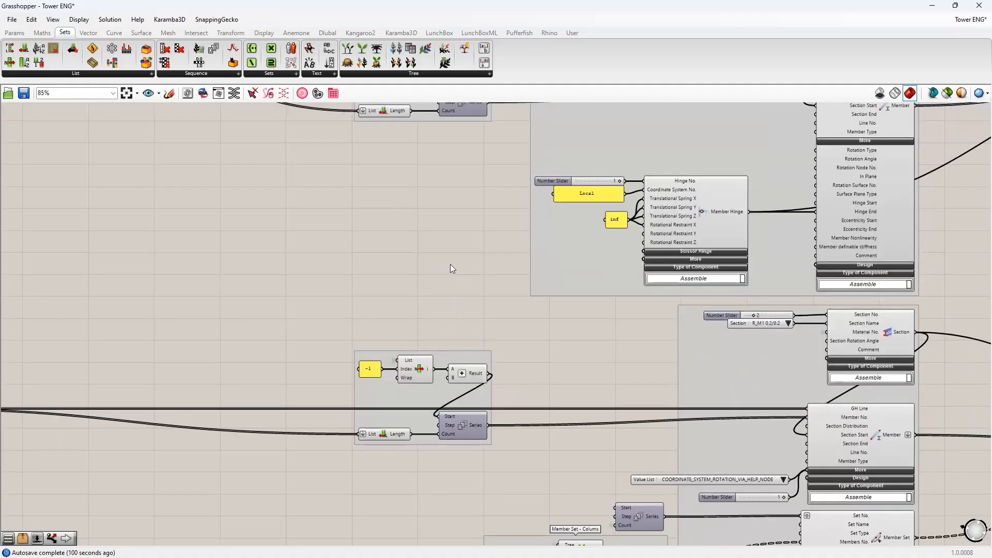
pyautogui.moveTo(451, 266); pyautogui.dragTo(436, 315, button='right')
# Inspect the column numbering's List Item with index -1, the Addition's B input and the Series Start input
pyautogui.moveTo(462, 154)
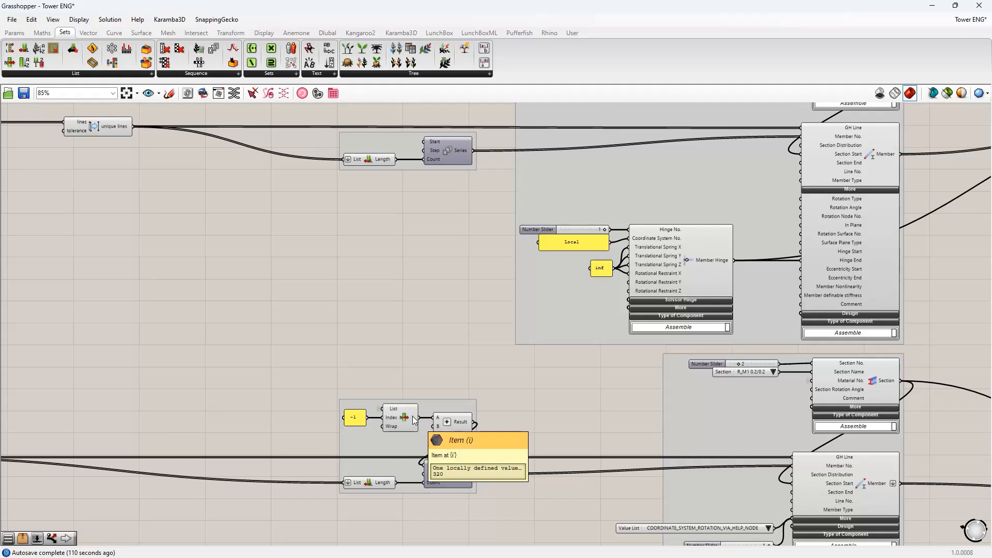
pyautogui.moveTo(410, 299); pyautogui.dragTo(373, 205, button='right')
pyautogui.moveTo(400, 332)
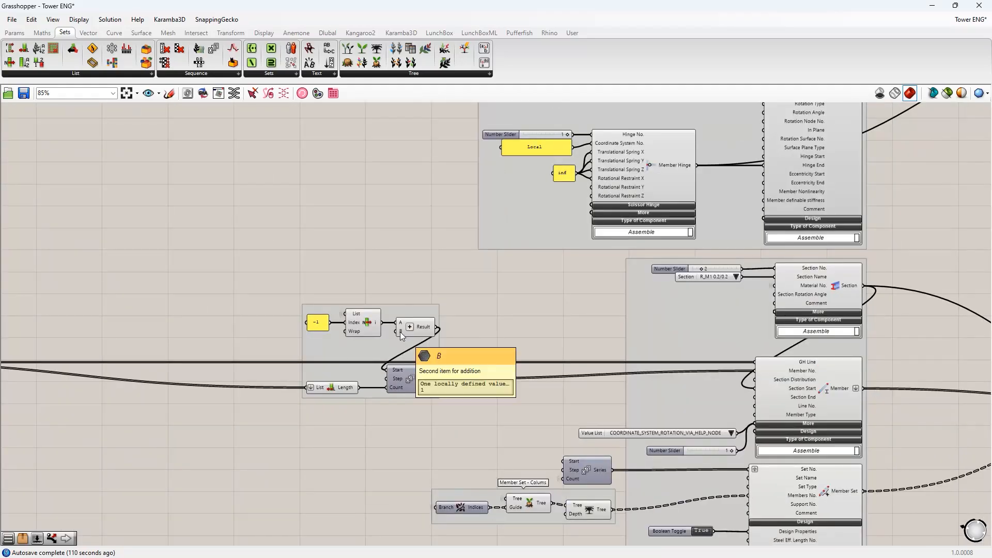
pyautogui.moveTo(398, 370)
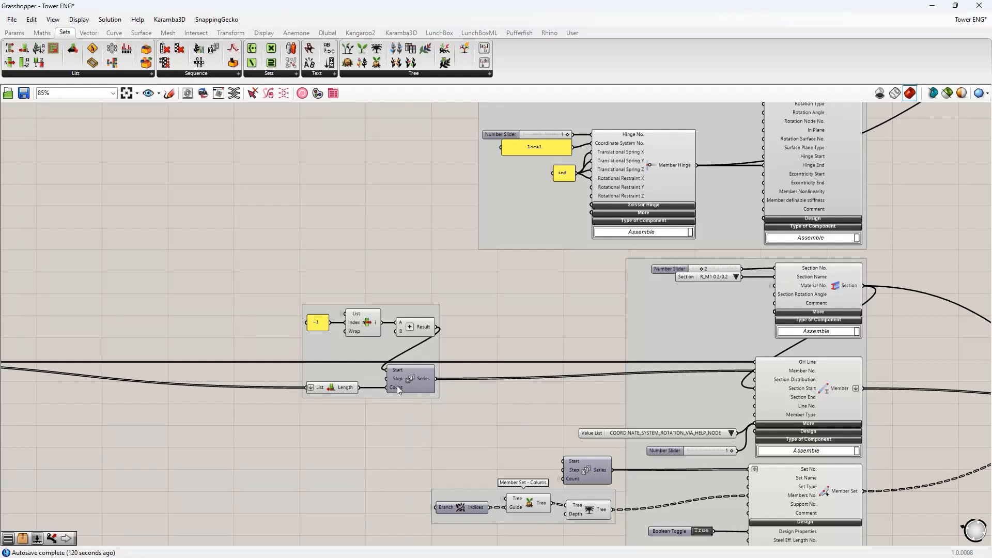
# Trace the column Series count back through List Length to the Columns parameter and inspect the Series output numbers
pyautogui.moveTo(361, 433); pyautogui.dragTo(538, 414, button='right')
pyautogui.scroll(-2, 433, 424)
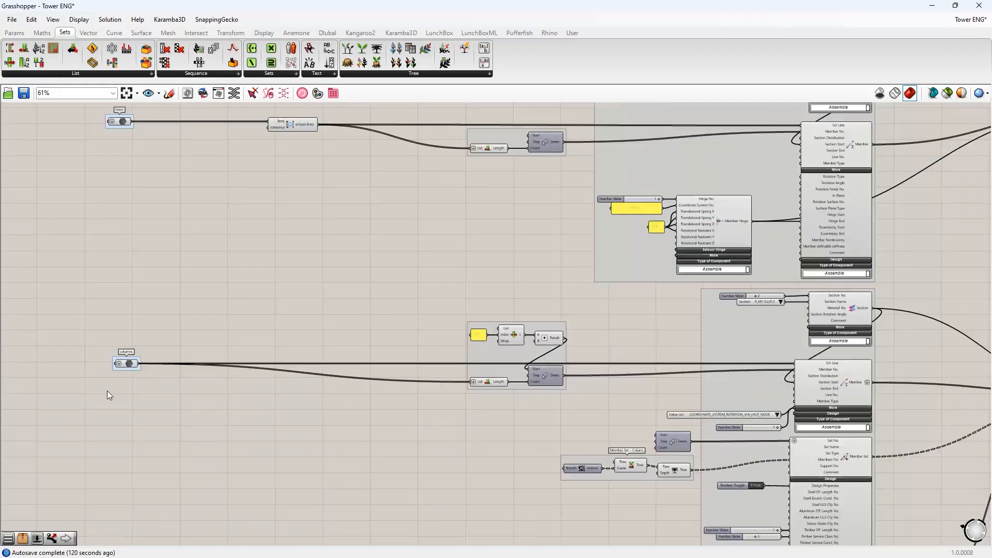
pyautogui.scroll(1, 107, 391)
pyautogui.click(128, 361)
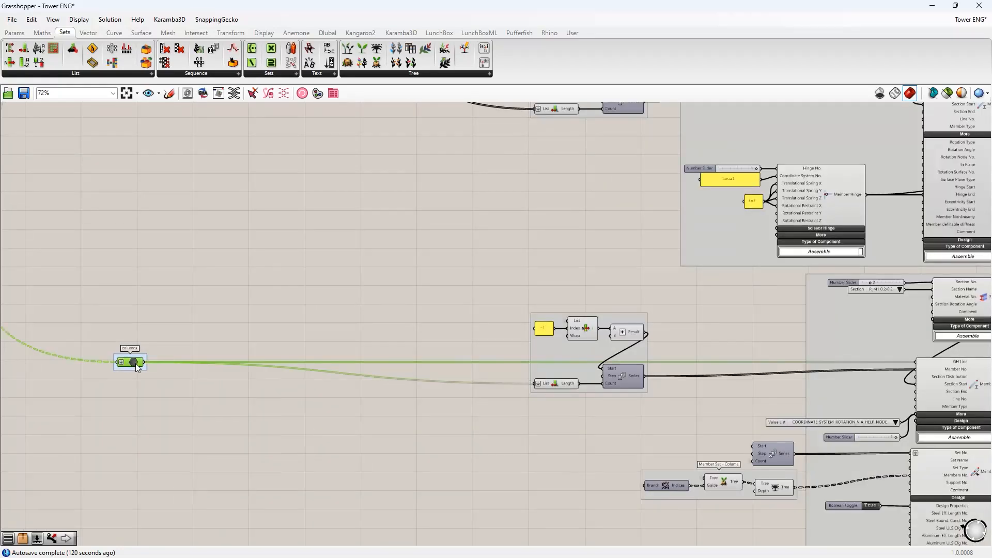
pyautogui.moveTo(599, 414); pyautogui.dragTo(443, 416, button='right')
pyautogui.scroll(1, 446, 414)
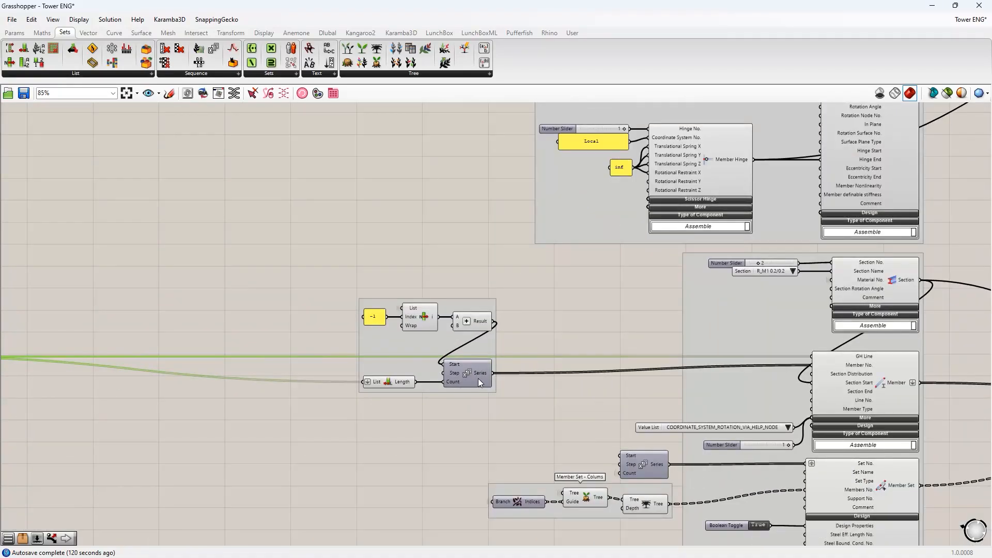
pyautogui.moveTo(516, 408); pyautogui.dragTo(440, 411, button='right')
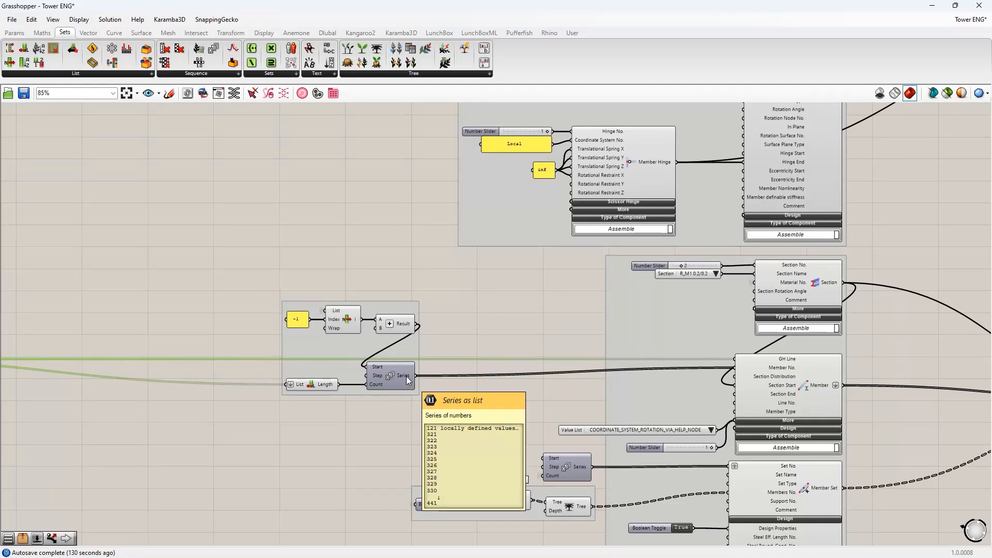
# Select the column numbering group to trace its wires from the stair Series and onward to the edge beam numbering
pyautogui.moveTo(424, 421); pyautogui.dragTo(407, 469, button='right')
pyautogui.moveTo(379, 282)
pyautogui.mouseDown(button='right')
pyautogui.moveTo(375, 326)
pyautogui.moveTo(364, 245)
pyautogui.mouseUp(button='right')
pyautogui.moveTo(394, 427); pyautogui.dragTo(404, 316, button='right')
pyautogui.scroll(-2, 405, 316)
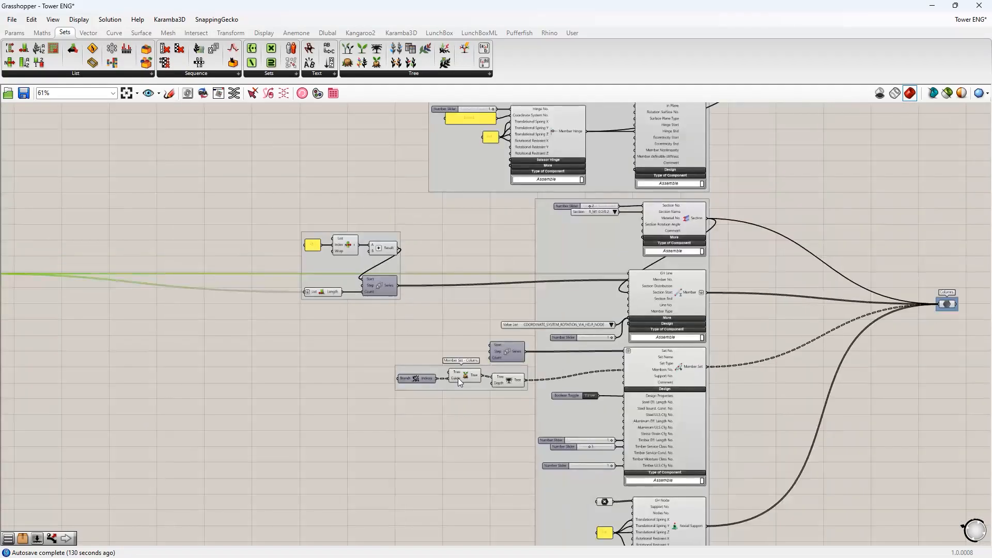
pyautogui.moveTo(466, 409); pyautogui.dragTo(466, 320, button='right')
pyautogui.moveTo(465, 412); pyautogui.dragTo(472, 321, button='right')
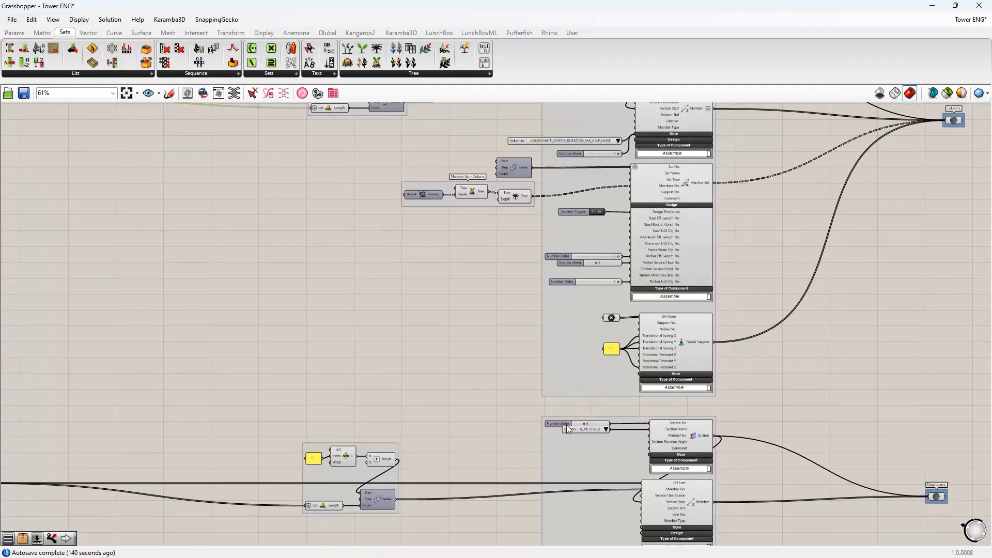
pyautogui.click(684, 504)
pyautogui.moveTo(368, 338); pyautogui.dragTo(399, 440, button='right')
pyautogui.moveTo(443, 238); pyautogui.dragTo(308, 135)
pyautogui.moveTo(313, 150); pyautogui.dragTo(267, 301, button='right')
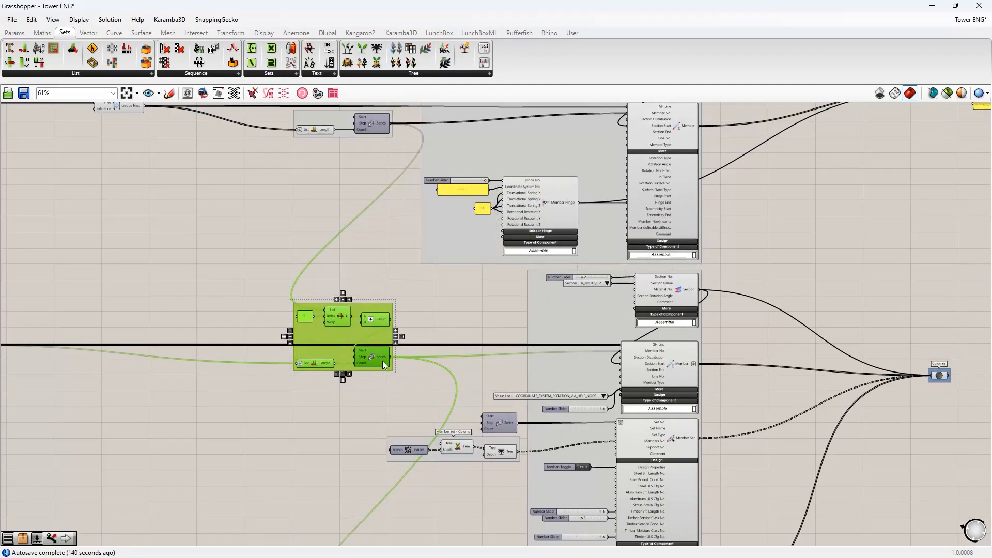
# Trace the edge beam numbering's List Item back to the column Series and inspect the edge beam Series Start input
pyautogui.moveTo(299, 449); pyautogui.dragTo(230, 199, button='right')
pyautogui.click(298, 442)
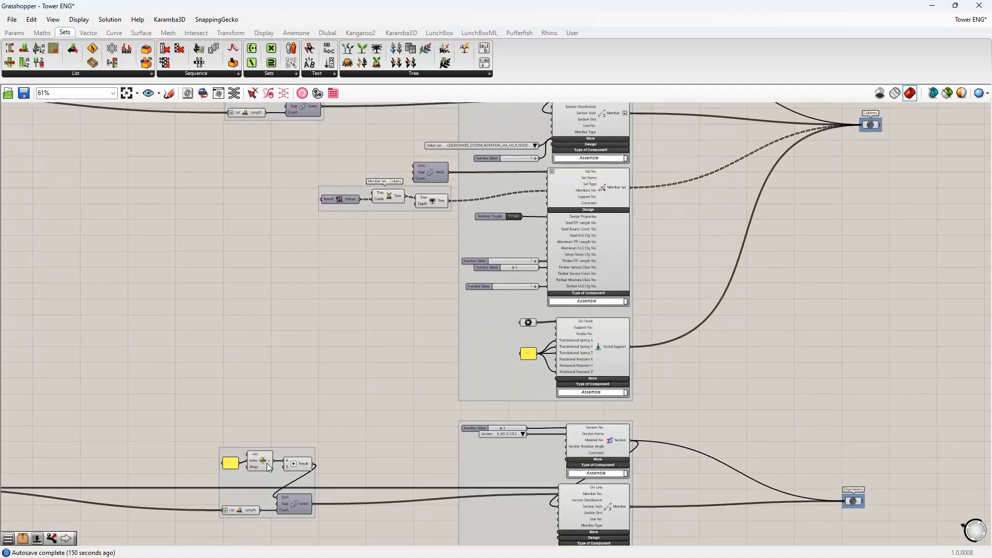
pyautogui.moveTo(248, 455); pyautogui.dragTo(316, 147)
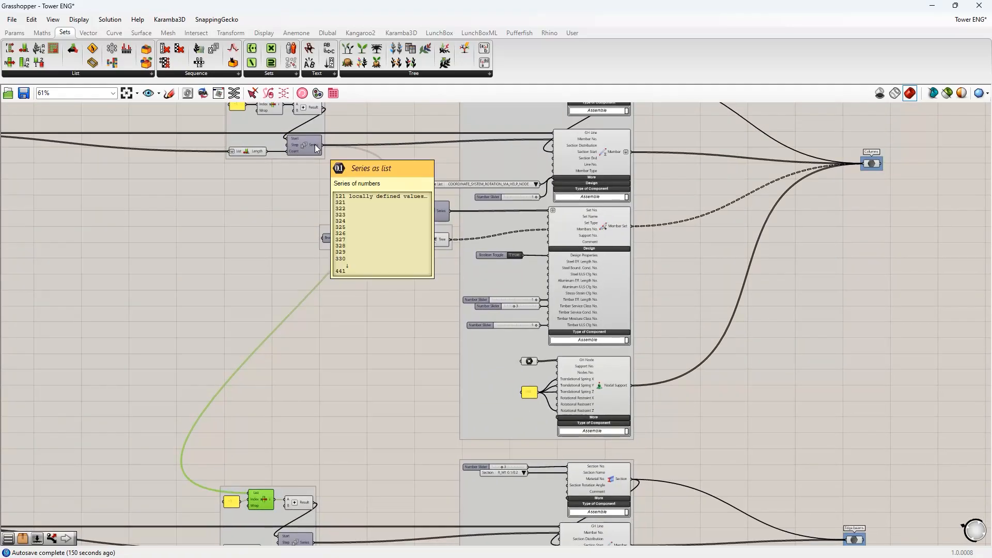
pyautogui.moveTo(326, 344); pyautogui.dragTo(294, 152, button='right')
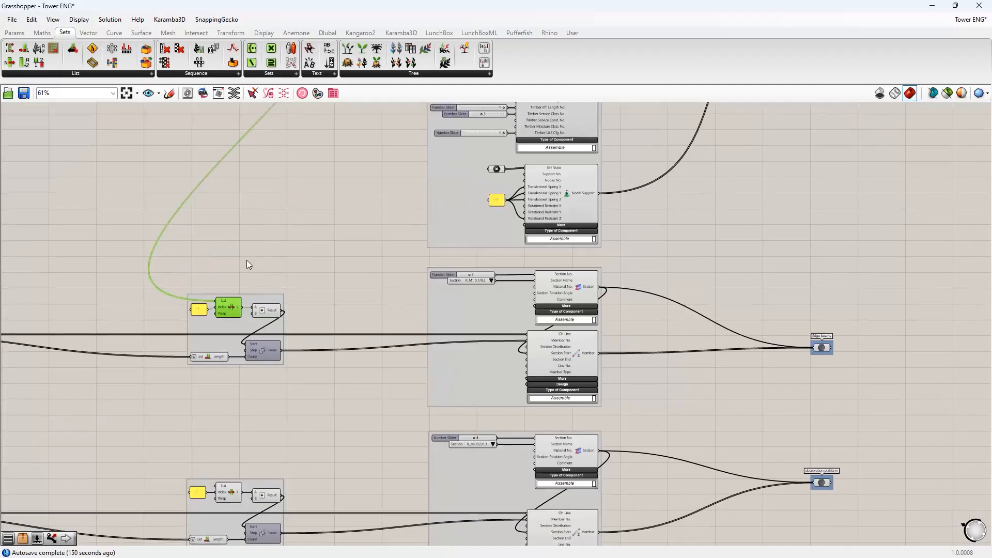
pyautogui.moveTo(269, 202); pyautogui.dragTo(267, 277, button='right')
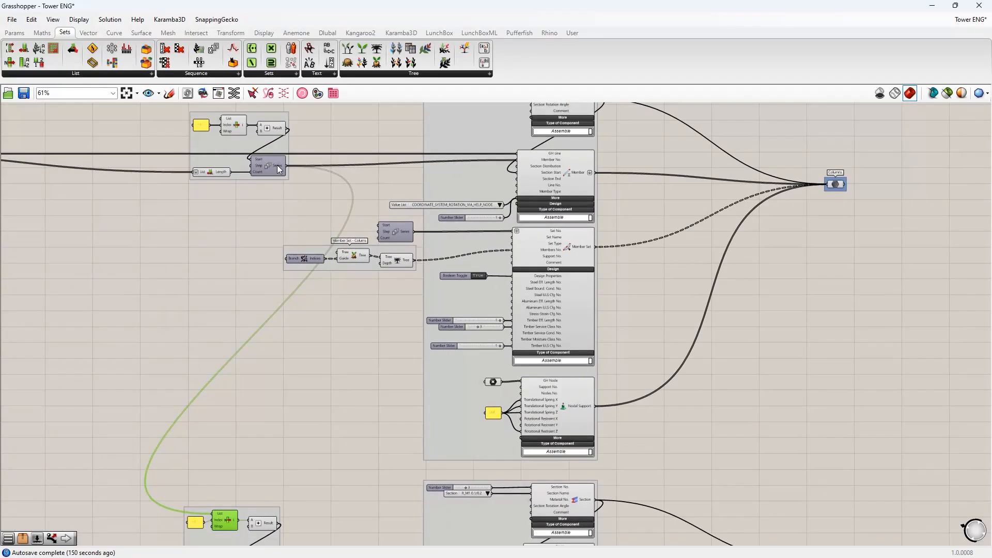
pyautogui.moveTo(279, 399); pyautogui.dragTo(267, 309, button='right')
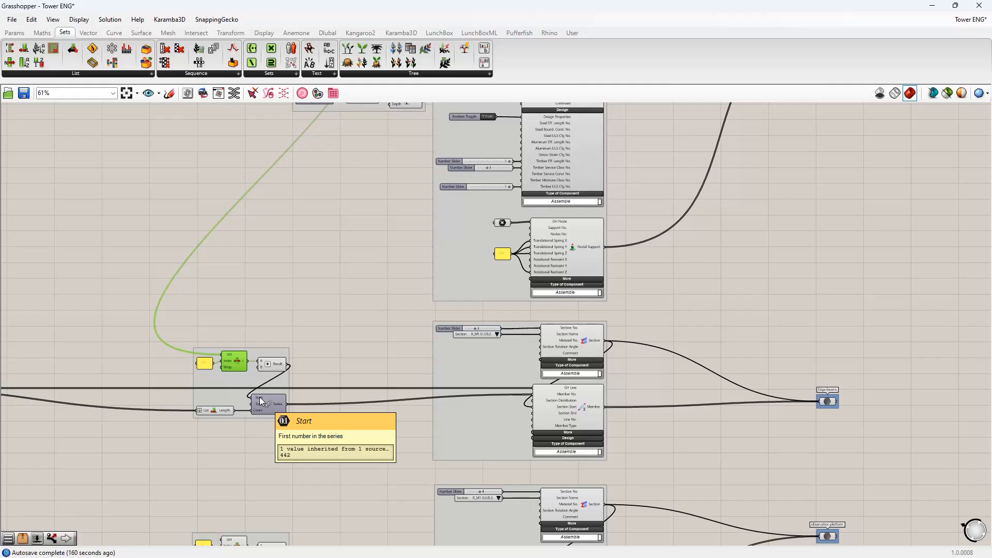
pyautogui.moveTo(271, 442); pyautogui.dragTo(271, 305, button='right')
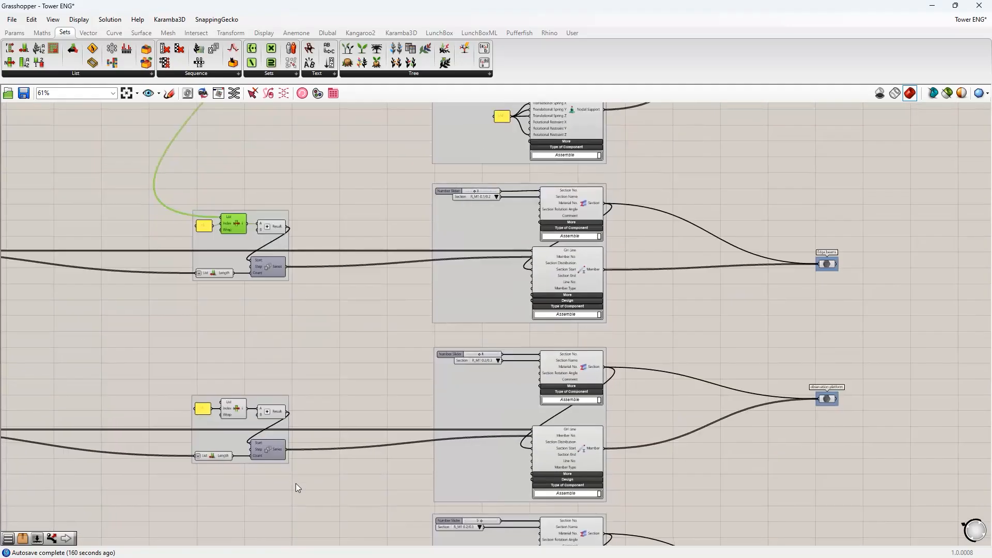
# Examine the observation platform's numbering group and the member groups below it, and return to the stair Member component
pyautogui.moveTo(296, 483); pyautogui.dragTo(174, 365)
pyautogui.moveTo(332, 526); pyautogui.dragTo(389, 308, button='right')
pyautogui.moveTo(387, 435)
pyautogui.mouseDown(button='right')
pyautogui.moveTo(382, 218)
pyautogui.moveTo(383, 417)
pyautogui.mouseUp(button='right')
pyautogui.moveTo(406, 136); pyautogui.dragTo(367, 465, button='right')
pyautogui.moveTo(385, 106); pyautogui.dragTo(340, 468, button='right')
pyautogui.moveTo(339, 258); pyautogui.dragTo(292, 447, button='right')
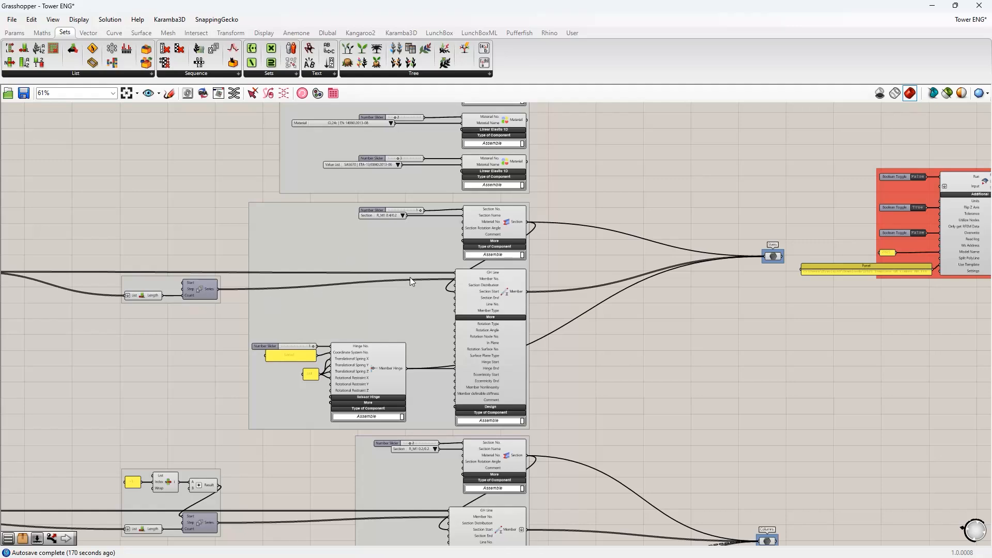
# Select the Member Hinge component and examine how its output connects to the stair Member's Hinge Start and Hinge End inputs
pyautogui.scroll(5, 410, 281)
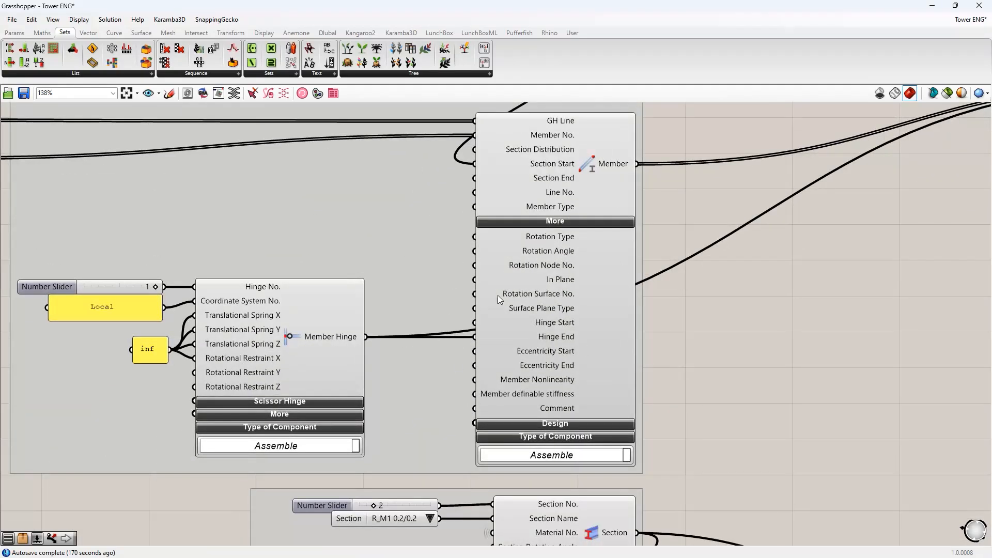
pyautogui.scroll(-2, 475, 312)
pyautogui.click(358, 327)
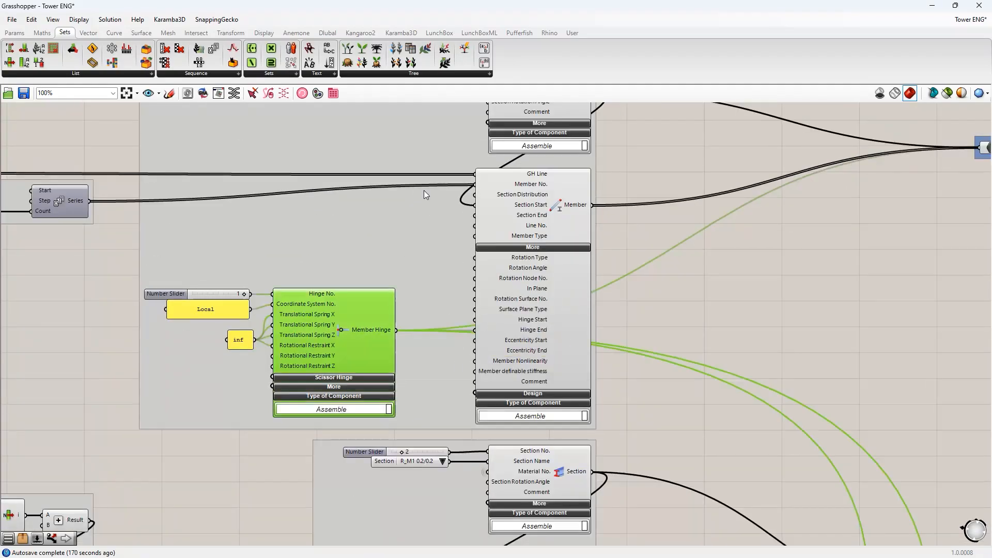
pyautogui.scroll(-1, 401, 239)
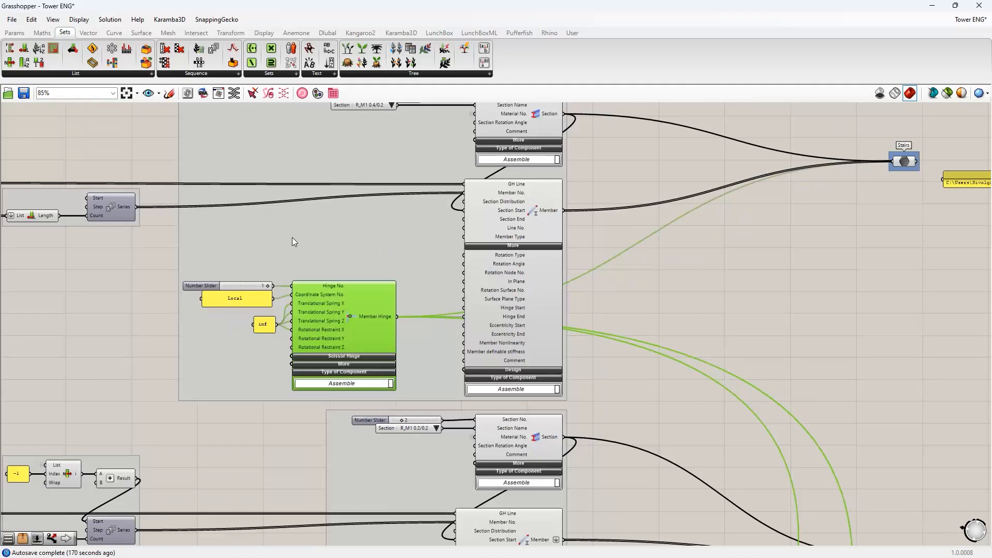
# Open a floating Rhino viewport over the canvas and zoom in on the lower stair lines
pyautogui.moveTo(102, 271); pyautogui.dragTo(138, 300, button='right')
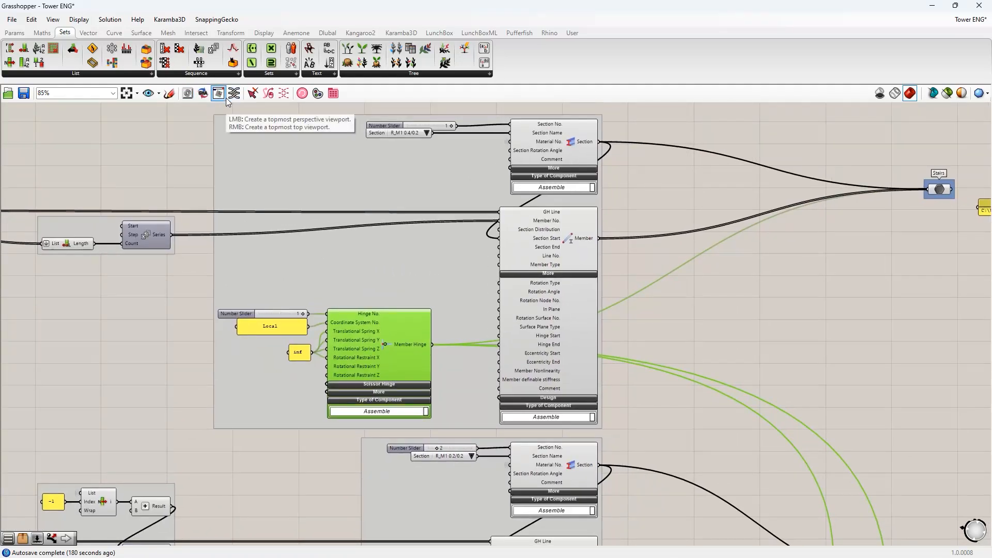
pyautogui.moveTo(237, 122); pyautogui.dragTo(337, 101, button='right')
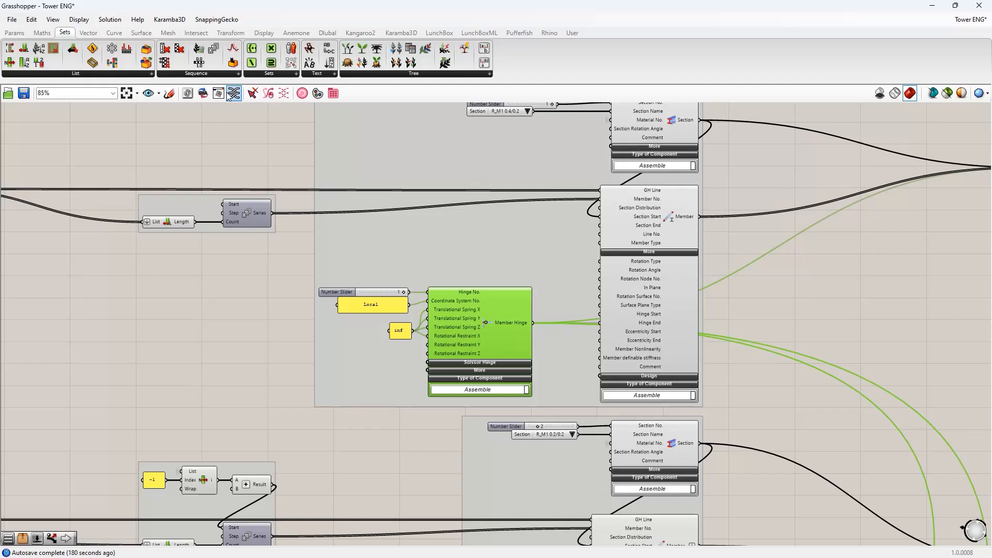
pyautogui.moveTo(0, 249); pyautogui.dragTo(820, 212)
pyautogui.scroll(8, 774, 400)
pyautogui.scroll(10, 774, 404)
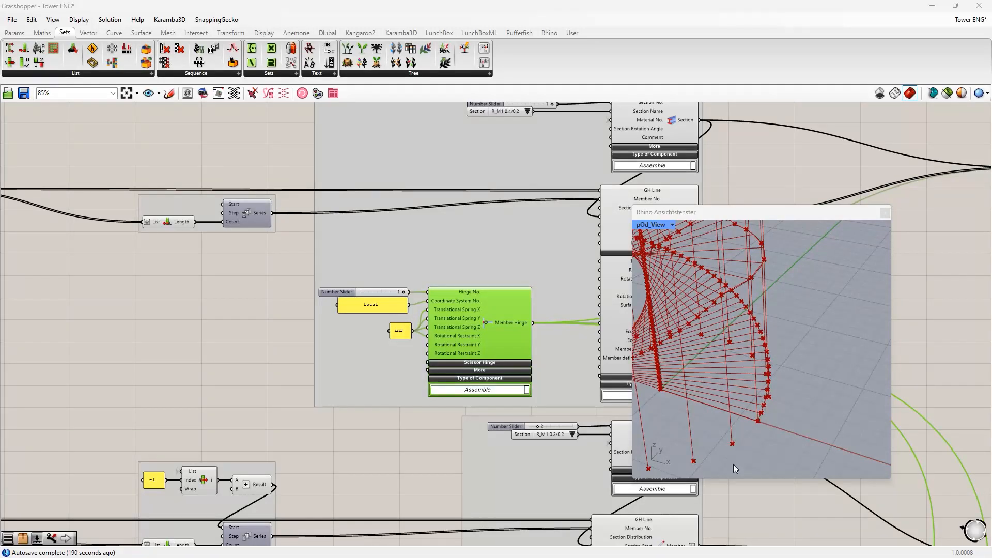
# Add Dlubal's Line orientation tool to the canvas below the Stairs geometry and its unique lines component
pyautogui.moveTo(246, 324); pyautogui.dragTo(105, 317, button='right')
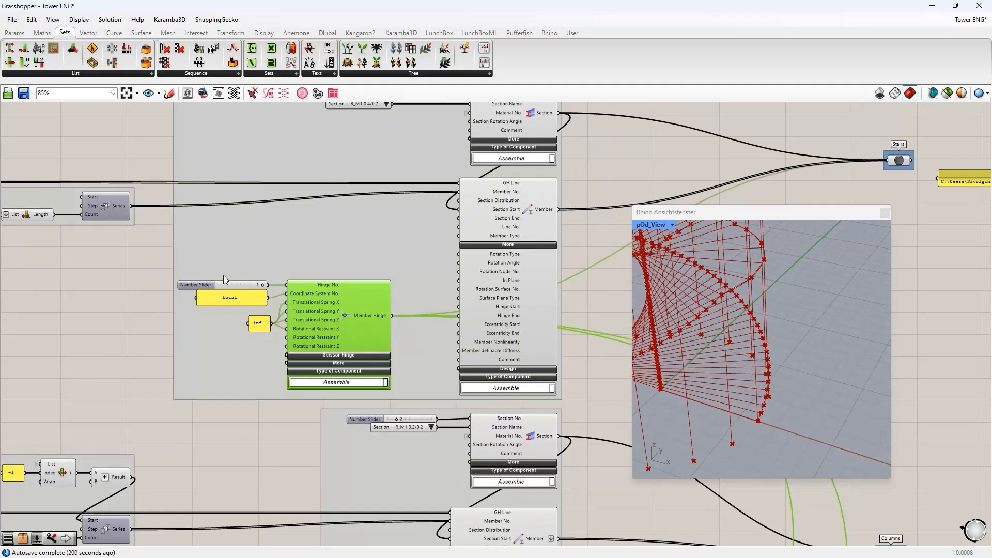
pyautogui.scroll(-3, 109, 268)
pyautogui.moveTo(123, 267); pyautogui.dragTo(414, 252, button='right')
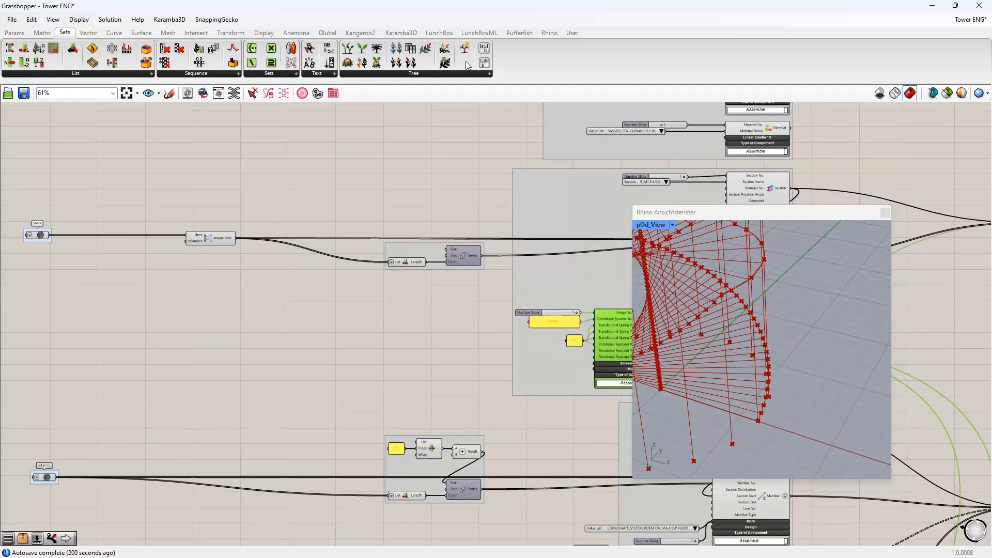
pyautogui.click(327, 33)
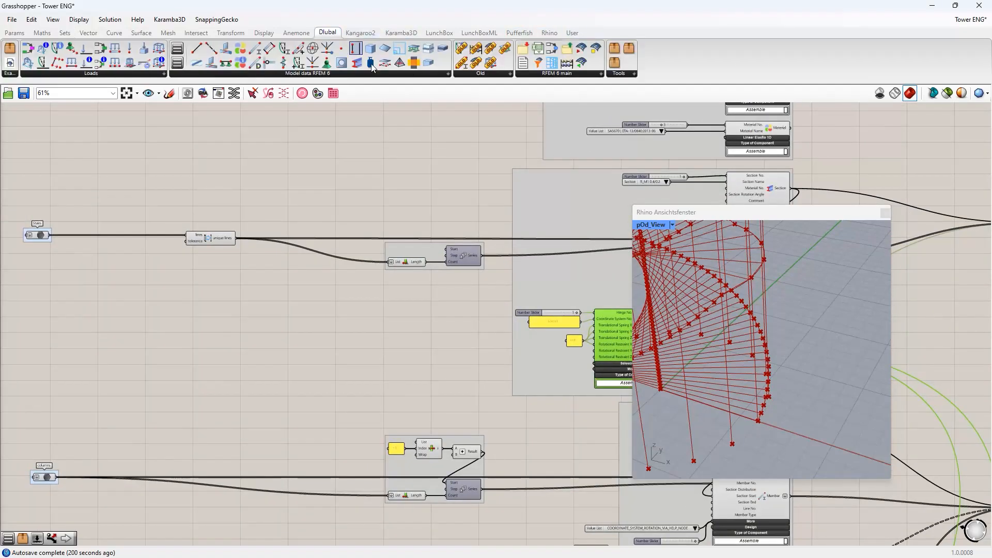
pyautogui.click(620, 74)
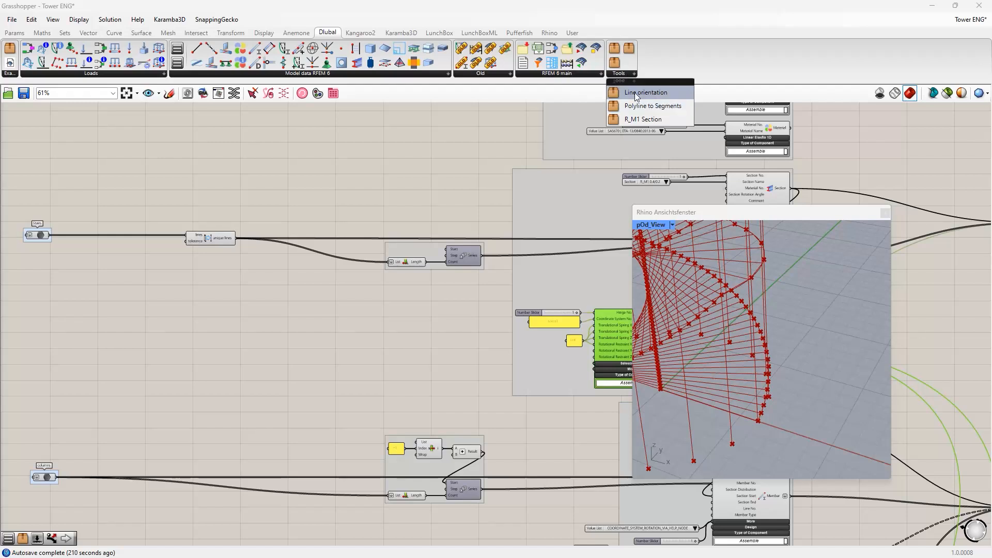
pyautogui.moveTo(637, 97); pyautogui.dragTo(181, 326)
pyautogui.scroll(3, 189, 330)
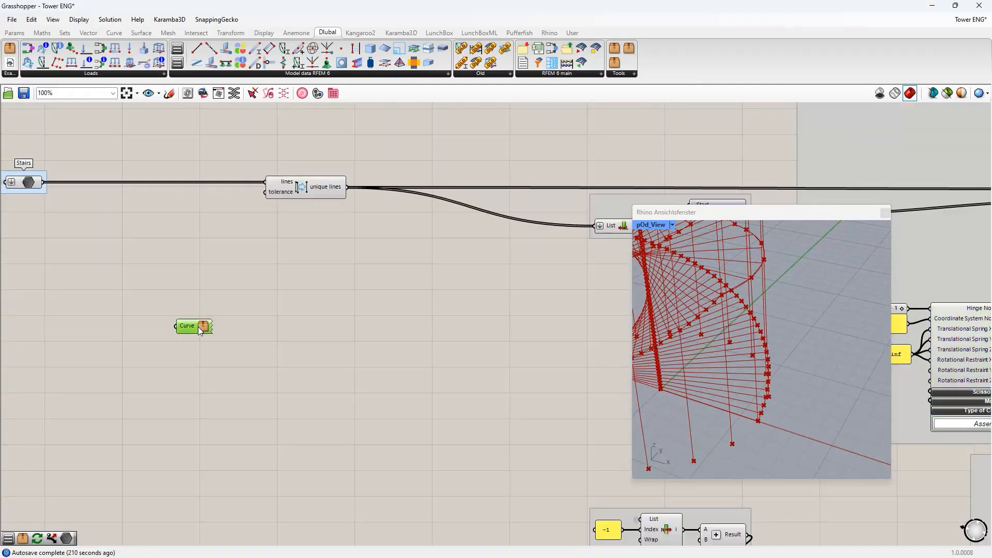
# Open the Line orientation cluster, examine its curve evaluation and vector display components, and return to the main definition
pyautogui.rightClick(200, 331)
pyautogui.click(196, 329)
pyautogui.doubleClick(204, 337)
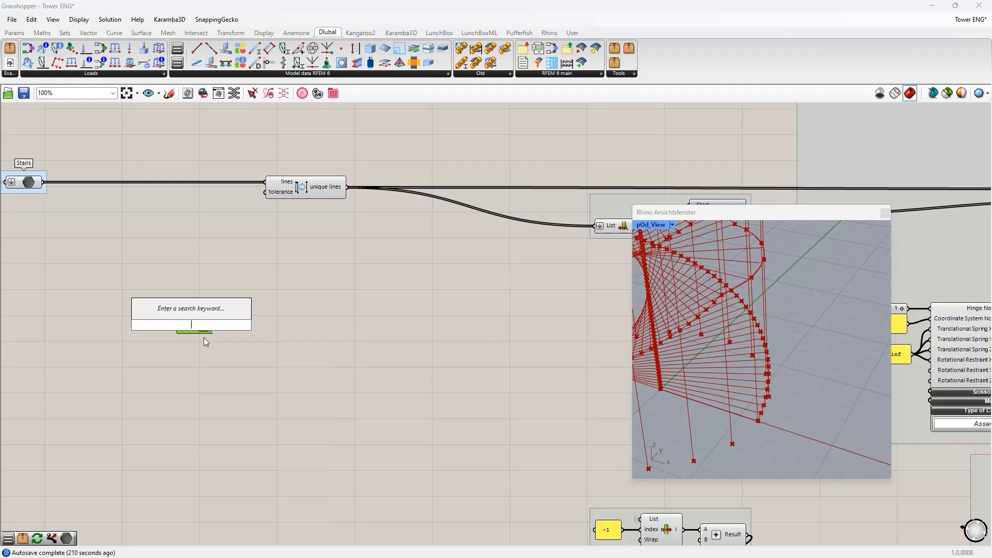
pyautogui.press('Escape')
pyautogui.doubleClick(204, 329)
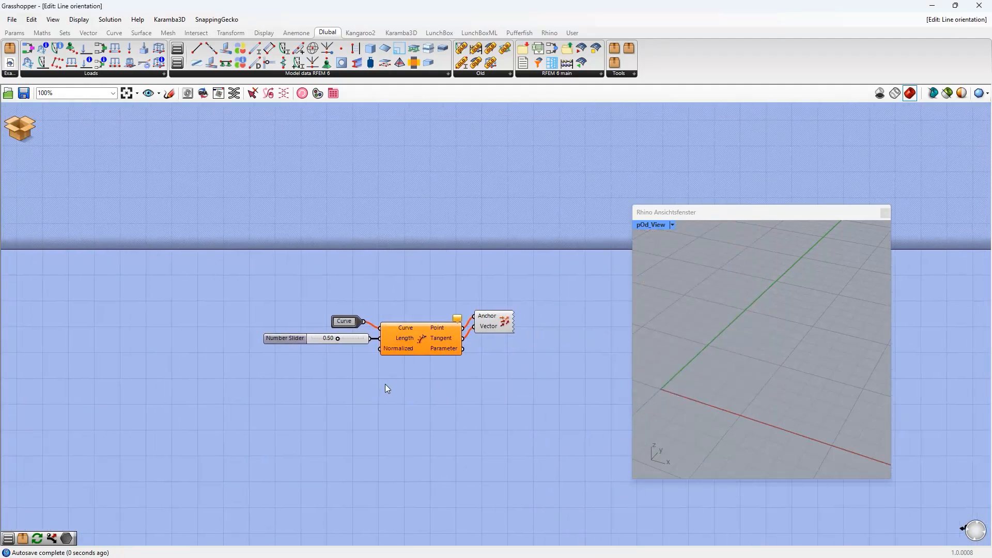
pyautogui.scroll(3, 389, 327)
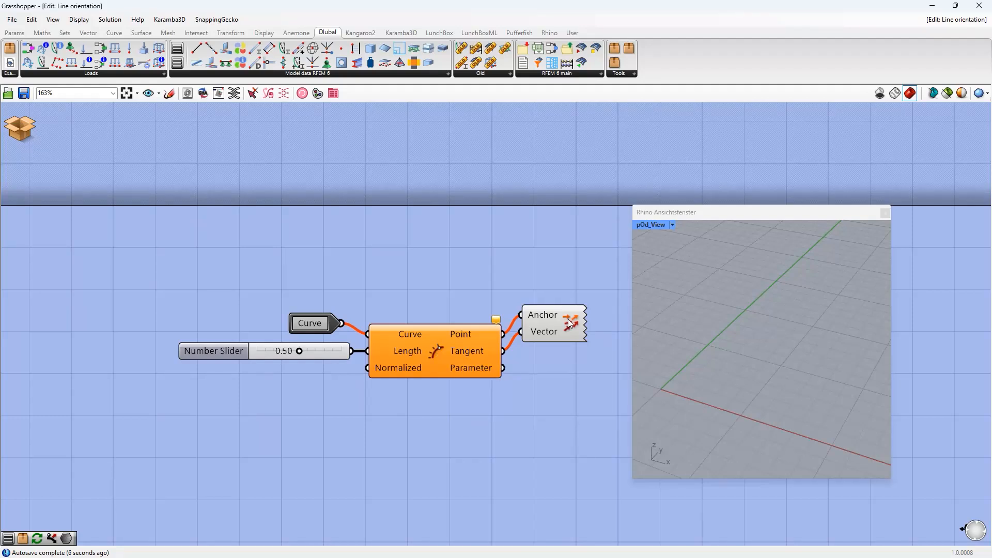
pyautogui.moveTo(568, 317); pyautogui.dragTo(409, 259, button='right')
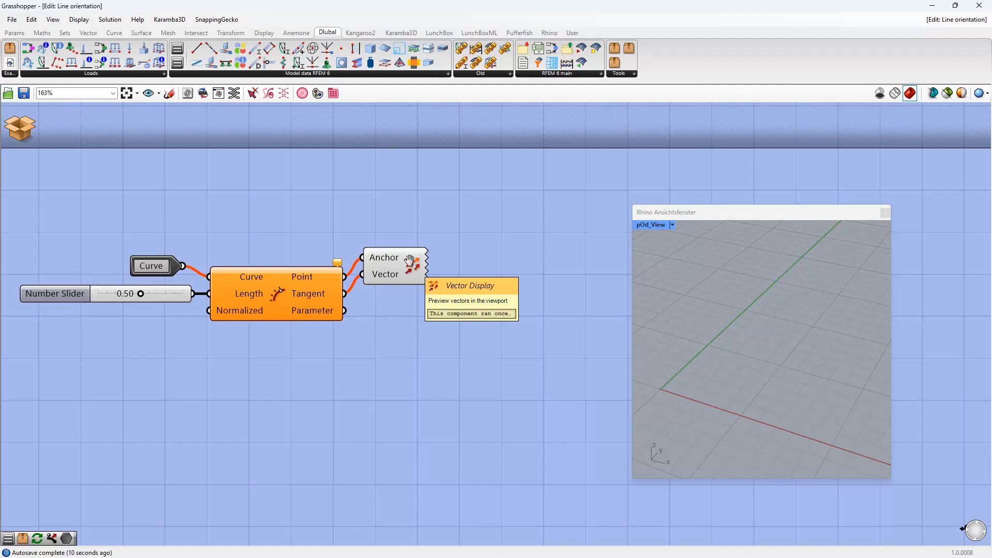
pyautogui.click(28, 131)
pyautogui.click(57, 156)
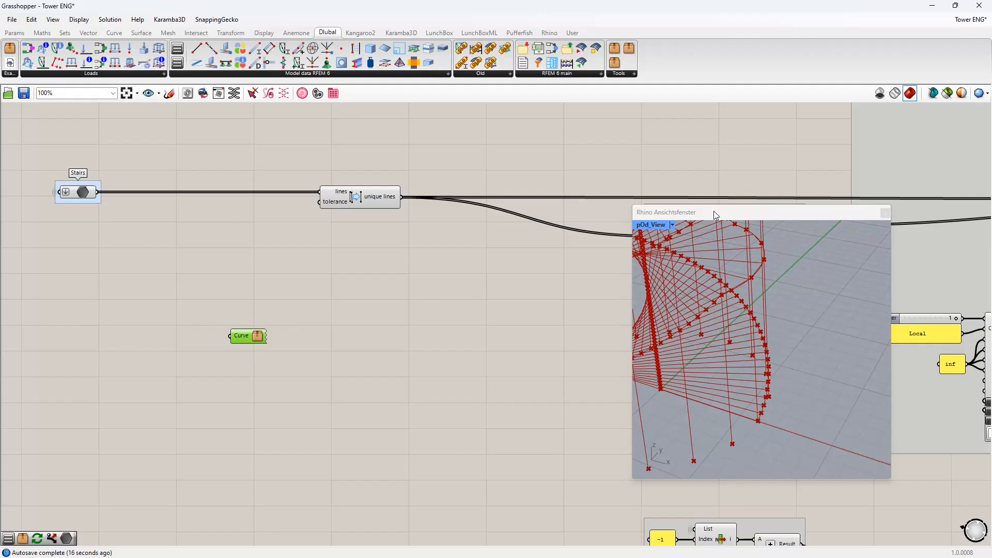
# Connect the Stairs geometry to the Line orientation cluster's Curve input and view the direction arrows in the floating viewport
pyautogui.moveTo(714, 212); pyautogui.dragTo(674, 212)
pyautogui.click(88, 193)
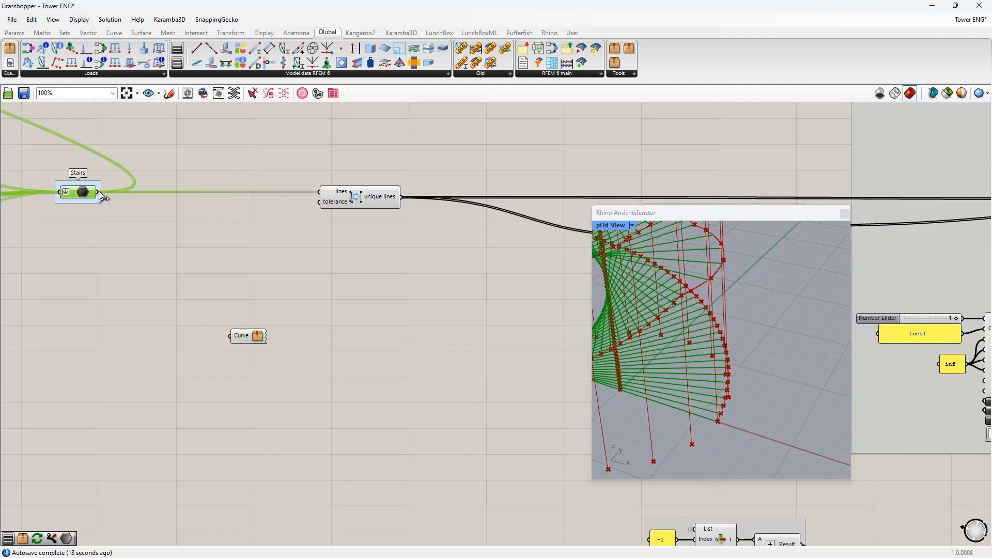
pyautogui.moveTo(608, 333); pyautogui.dragTo(687, 414, button='right')
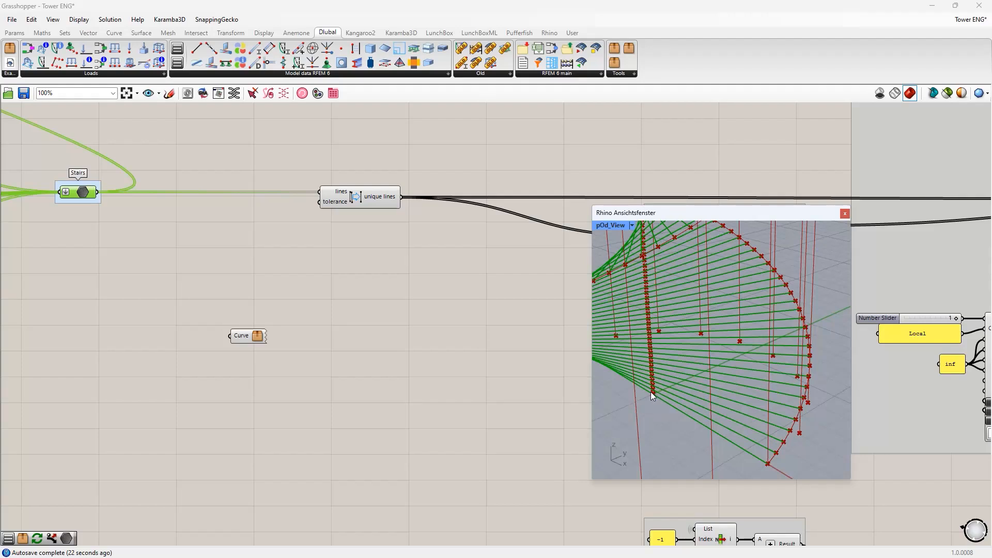
pyautogui.moveTo(96, 192); pyautogui.dragTo(230, 336)
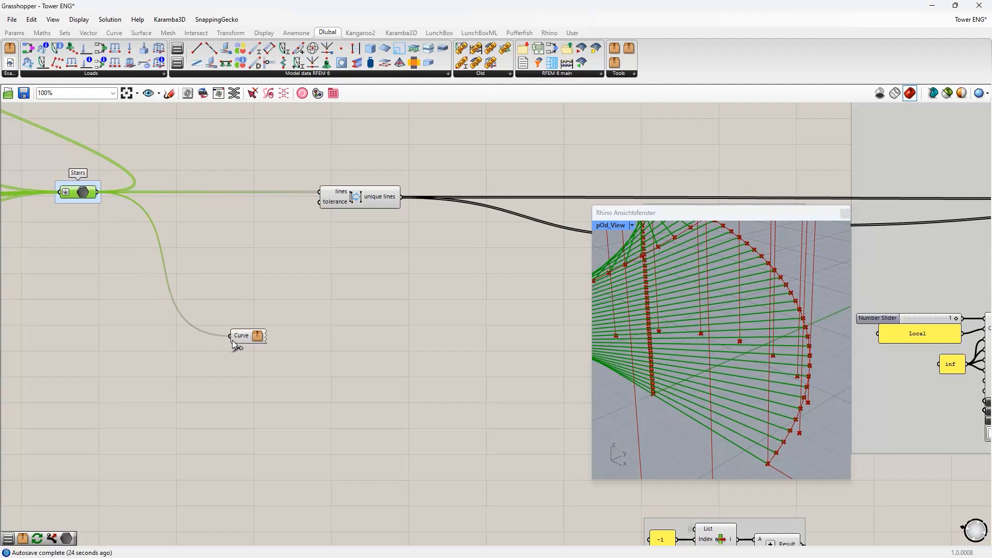
pyautogui.moveTo(745, 440); pyautogui.dragTo(725, 436, button='right')
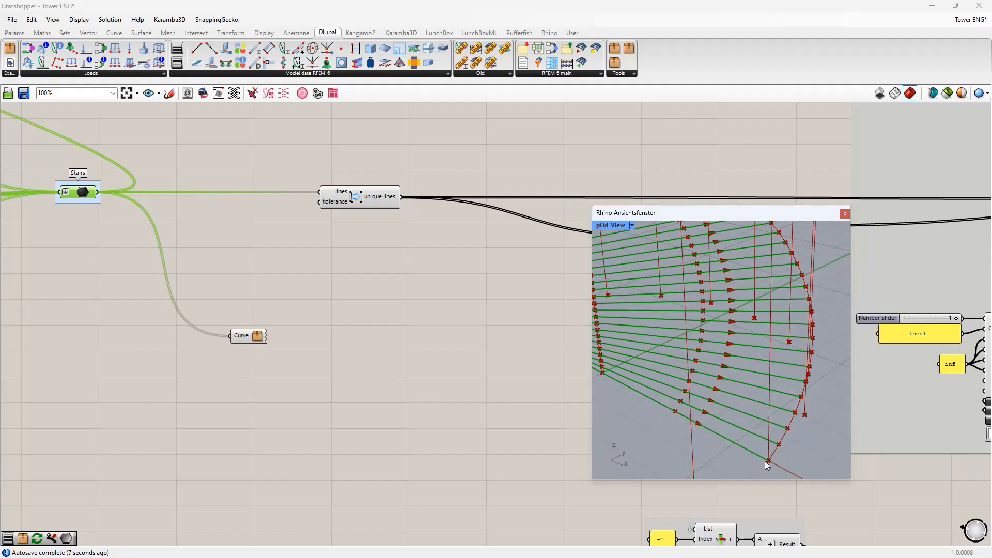
# Compare the stair line directions with the Member component's Hinge Start and Hinge End inputs, and close the floating viewport
pyautogui.moveTo(463, 290); pyautogui.dragTo(344, 291, button='right')
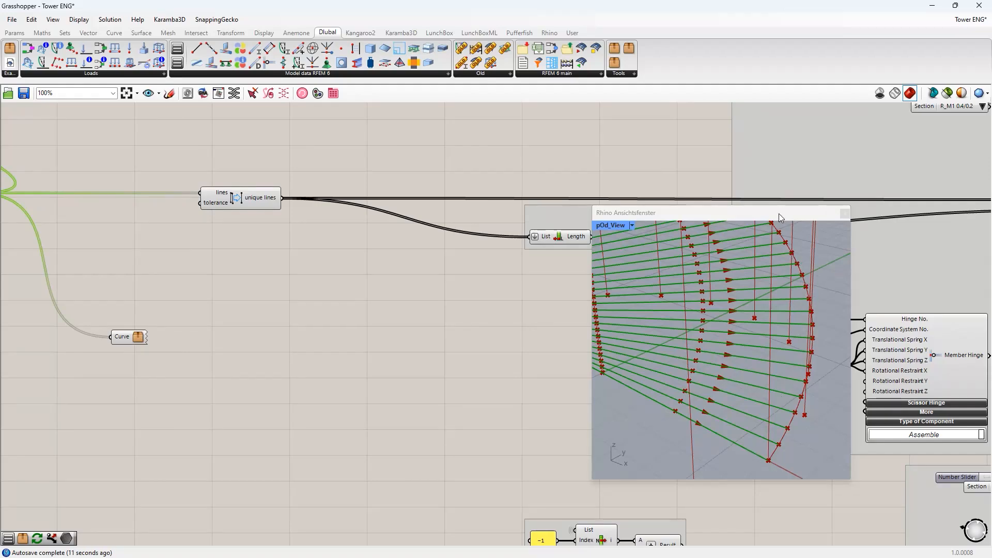
pyautogui.moveTo(779, 214); pyautogui.dragTo(410, 192)
pyautogui.scroll(-3, 673, 351)
pyautogui.moveTo(673, 351); pyautogui.dragTo(495, 354, button='right')
pyautogui.scroll(3, 792, 350)
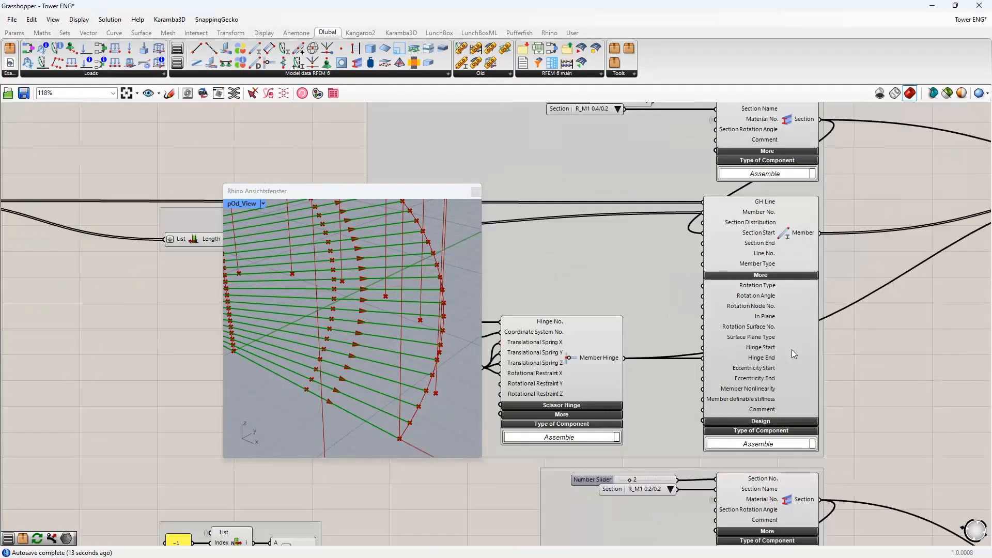
pyautogui.scroll(2, 792, 349)
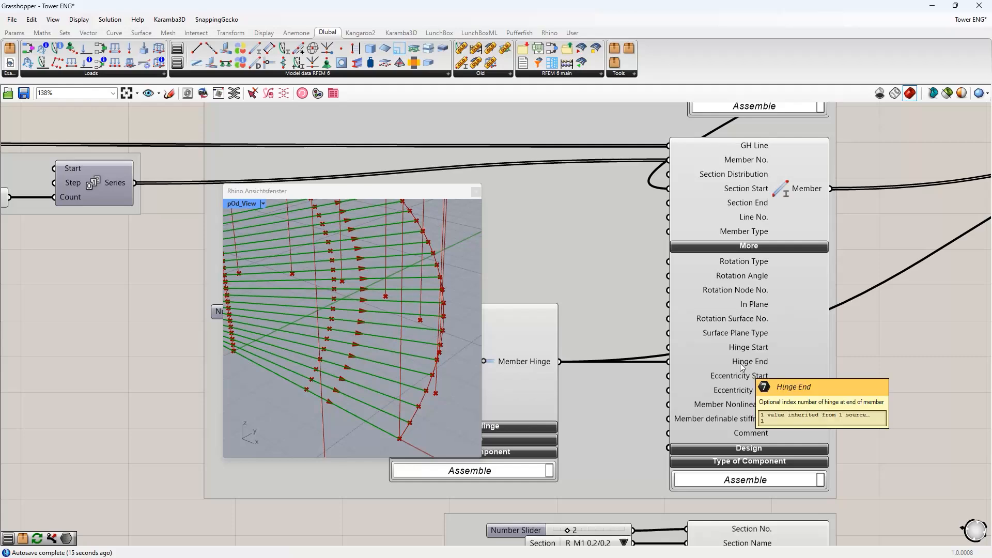
pyautogui.scroll(-3, 399, 417)
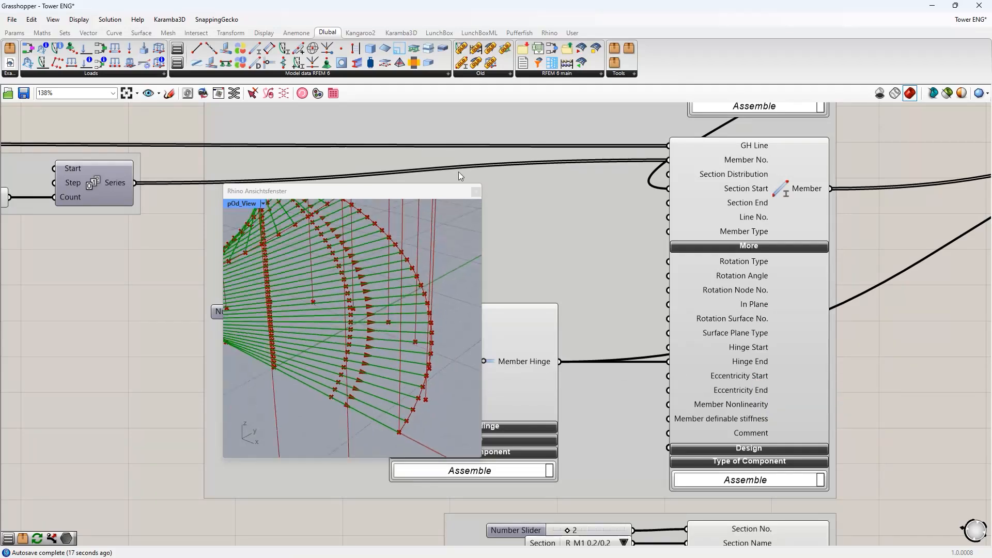
pyautogui.scroll(-3, 399, 325)
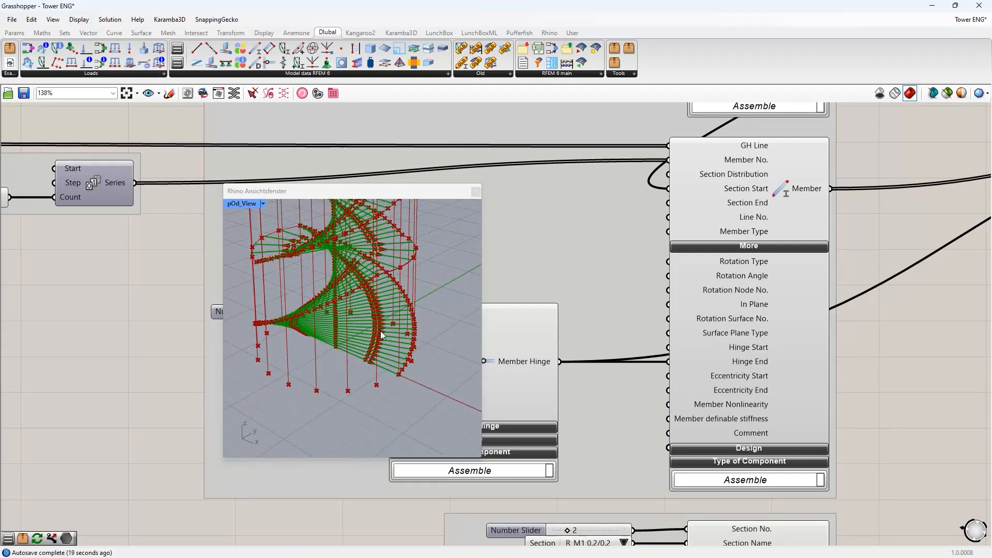
pyautogui.scroll(3, 385, 336)
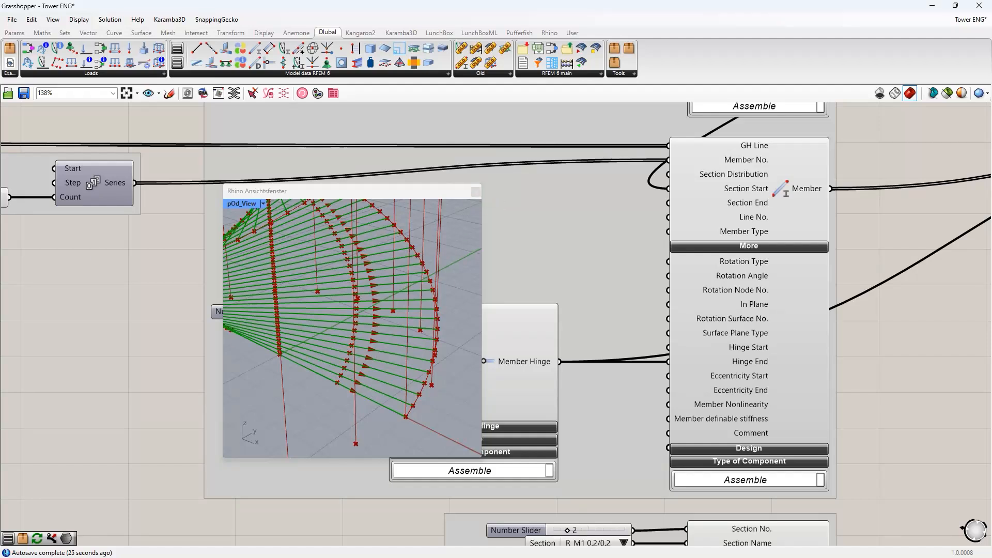
pyautogui.click(476, 193)
# Examine the stair hinge and member components, followed by the section, member and member set components of the Columns group
pyautogui.moveTo(841, 370); pyautogui.dragTo(782, 308, button='right')
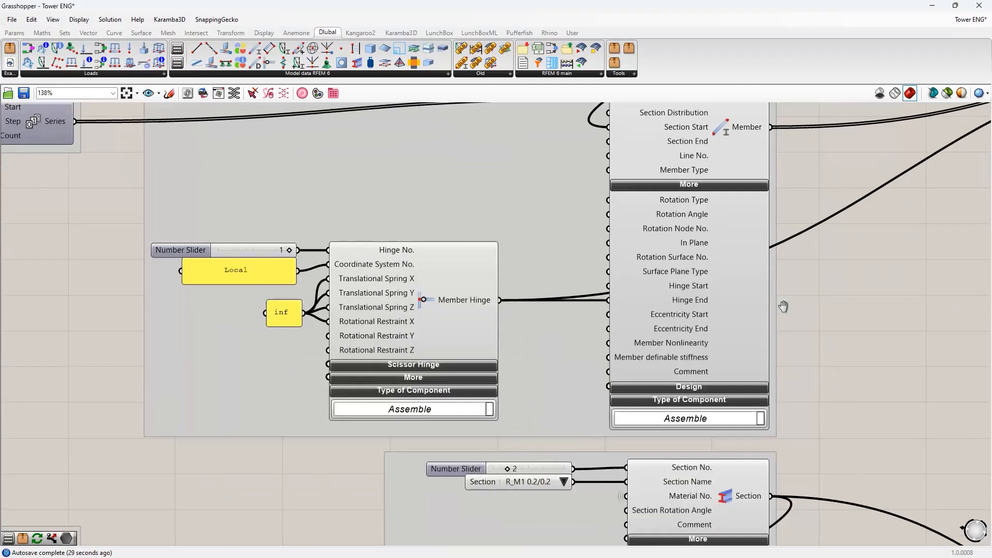
pyautogui.scroll(-2, 783, 308)
pyautogui.scroll(1, 771, 313)
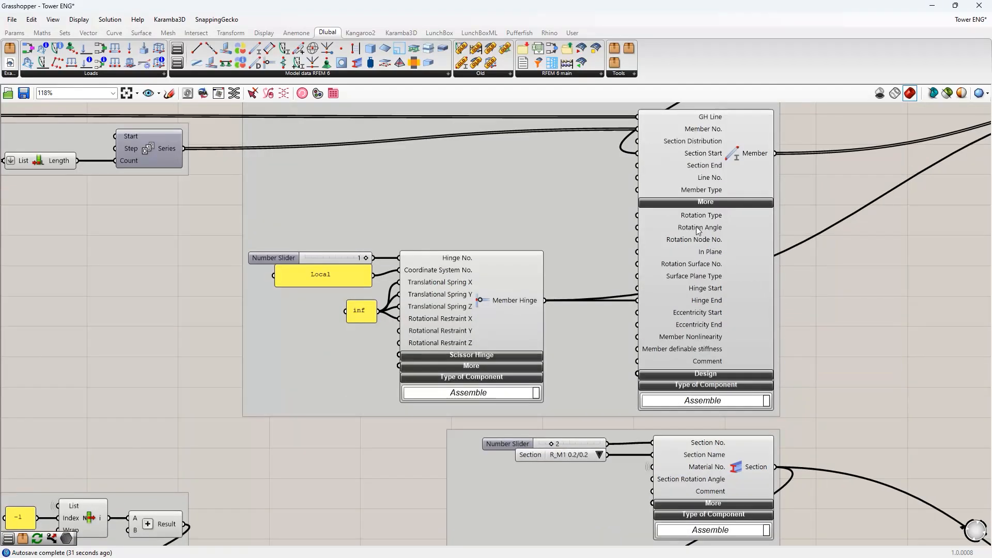
pyautogui.moveTo(792, 361); pyautogui.dragTo(722, 299, button='right')
pyautogui.scroll(-4, 553, 340)
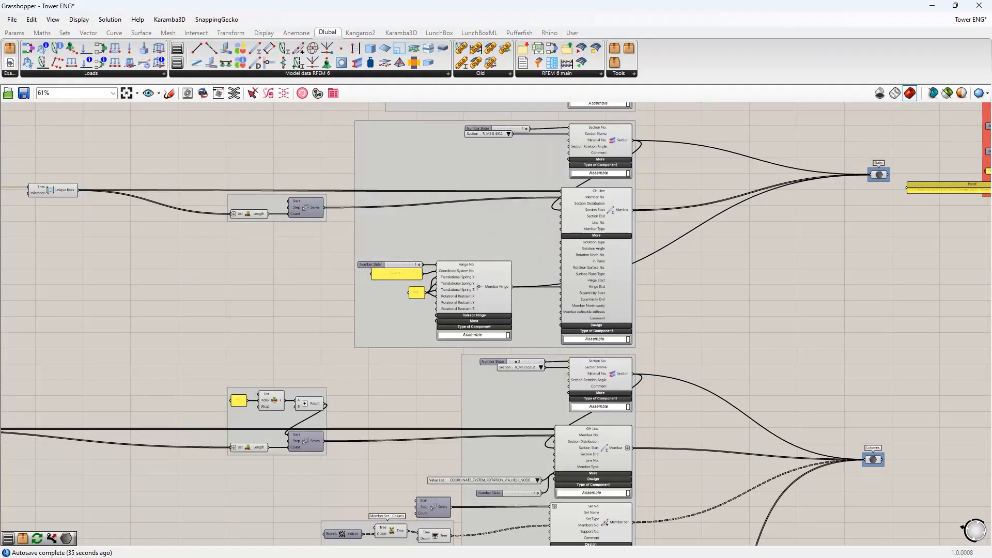
pyautogui.scroll(2, 669, 417)
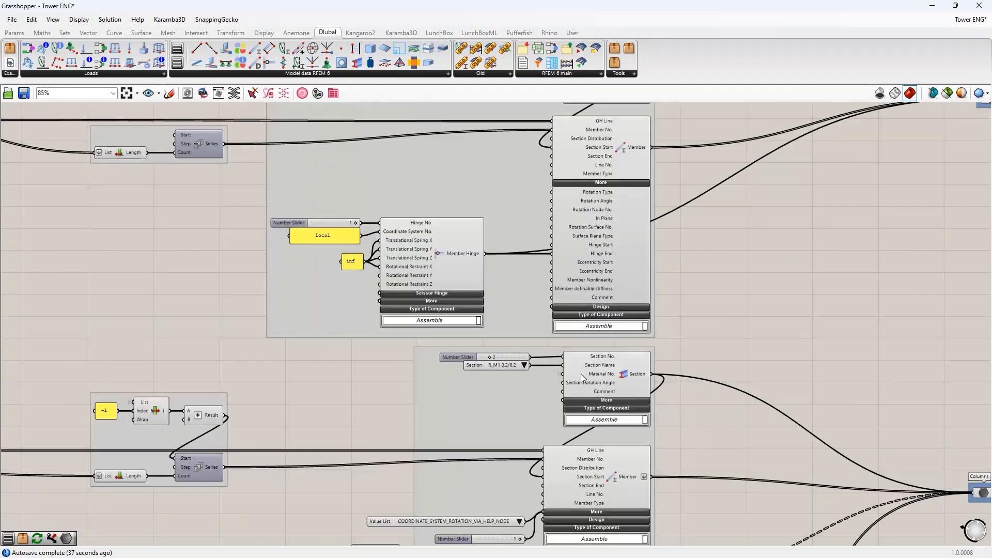
pyautogui.moveTo(669, 418); pyautogui.dragTo(645, 316, button='right')
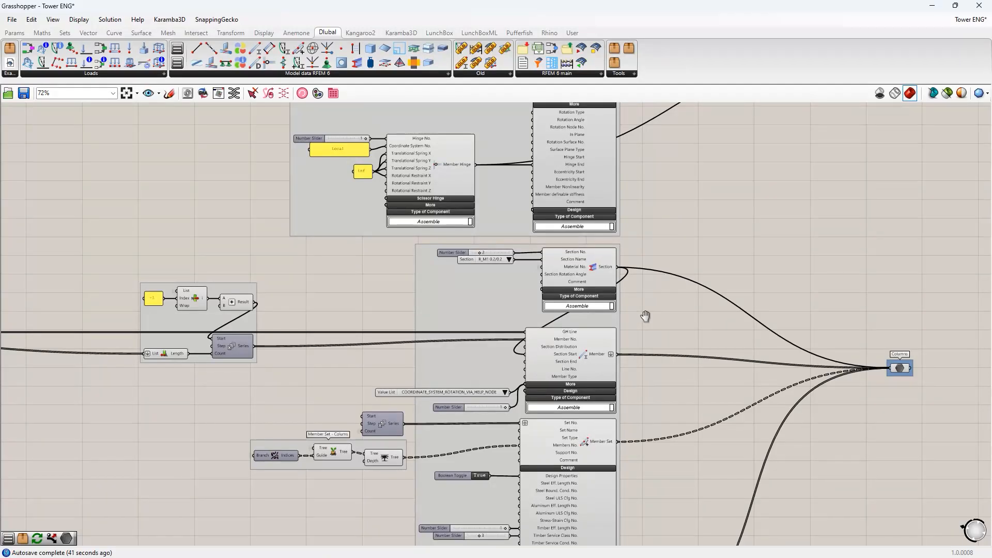
pyautogui.scroll(2, 620, 417)
pyautogui.moveTo(620, 416); pyautogui.dragTo(607, 278, button='right')
pyautogui.scroll(-1, 607, 278)
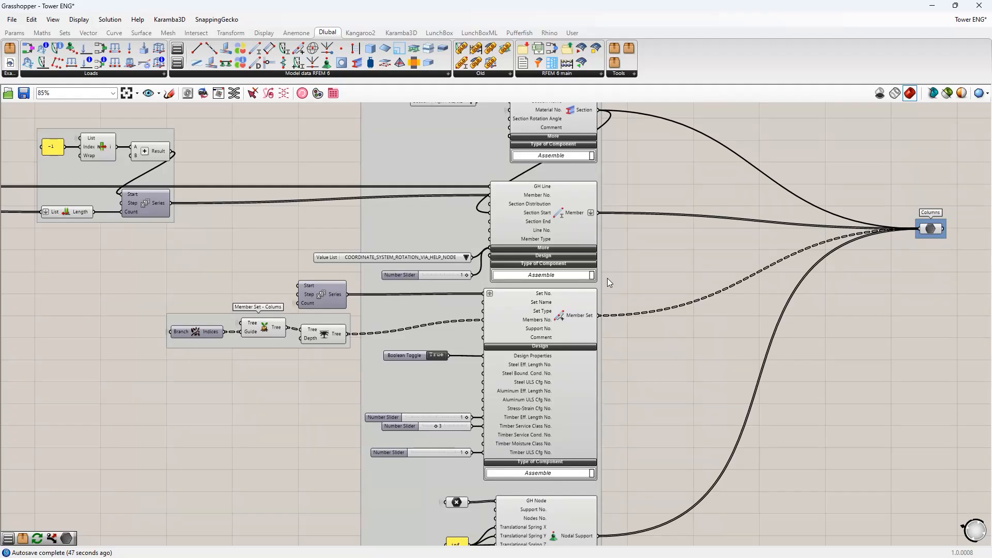
# Preview the columns geometry highlighted in a floating Rhino viewport and close that viewport
pyautogui.scroll(-3, 607, 278)
pyautogui.moveTo(353, 272); pyautogui.dragTo(572, 296, button='right')
pyautogui.scroll(3, 169, 246)
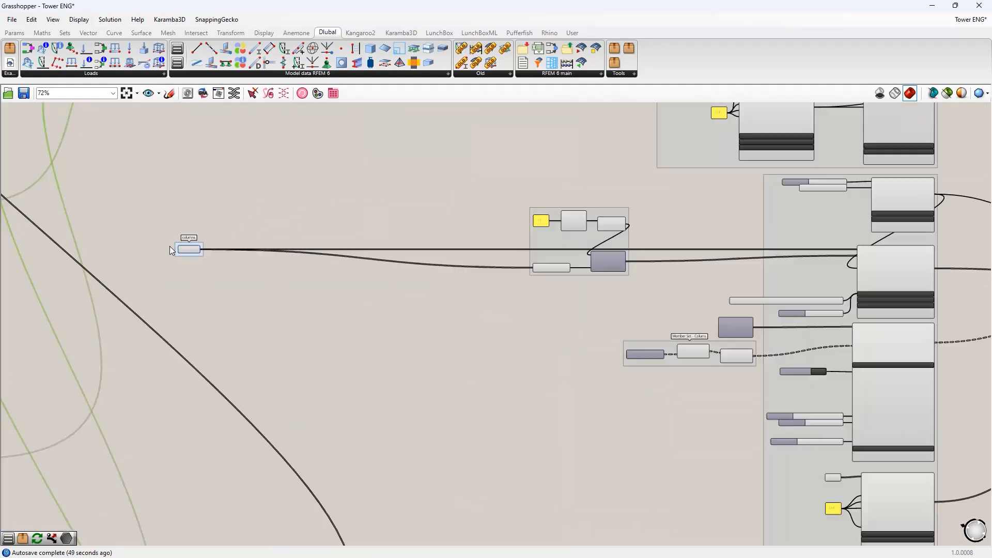
pyautogui.click(220, 95)
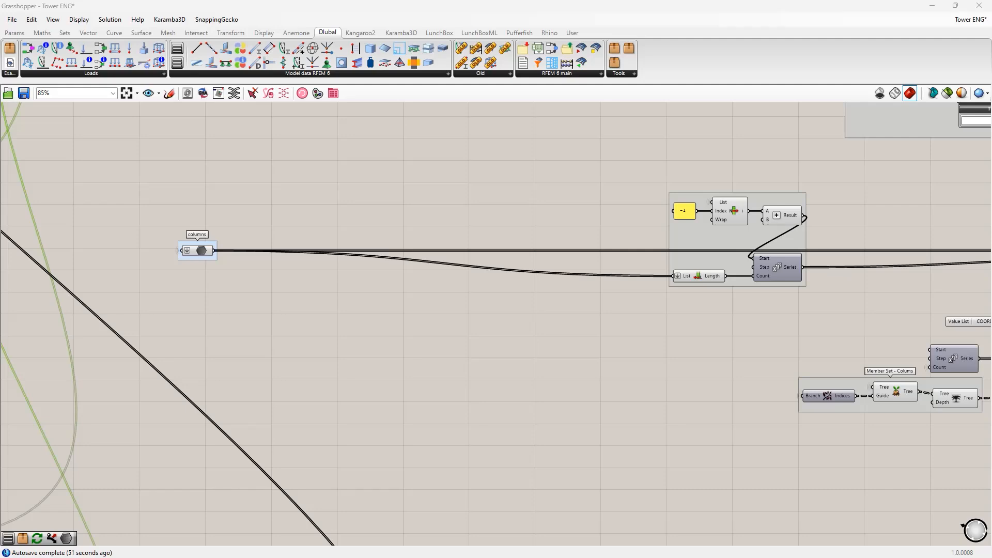
pyautogui.click(199, 252)
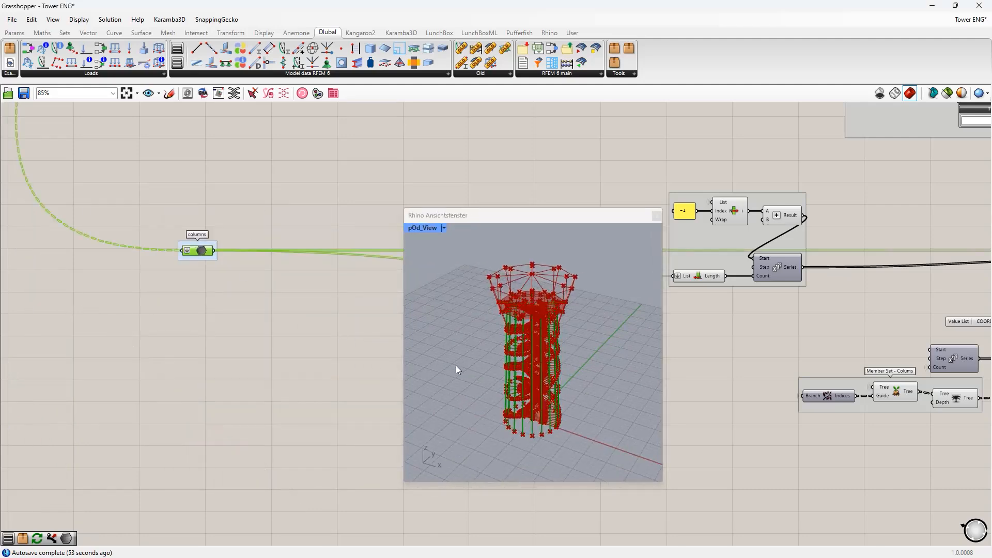
pyautogui.scroll(-3, 562, 379)
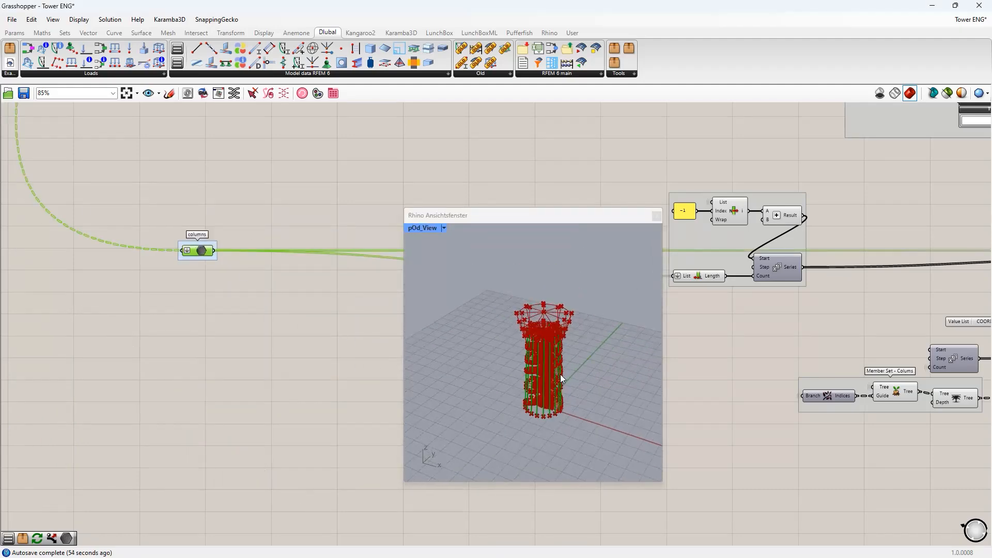
pyautogui.click(656, 216)
# Arrange the Grasshopper window side by side with the Rhino window, keeping the column member set components in view
pyautogui.moveTo(669, 315); pyautogui.dragTo(499, 293, button='right')
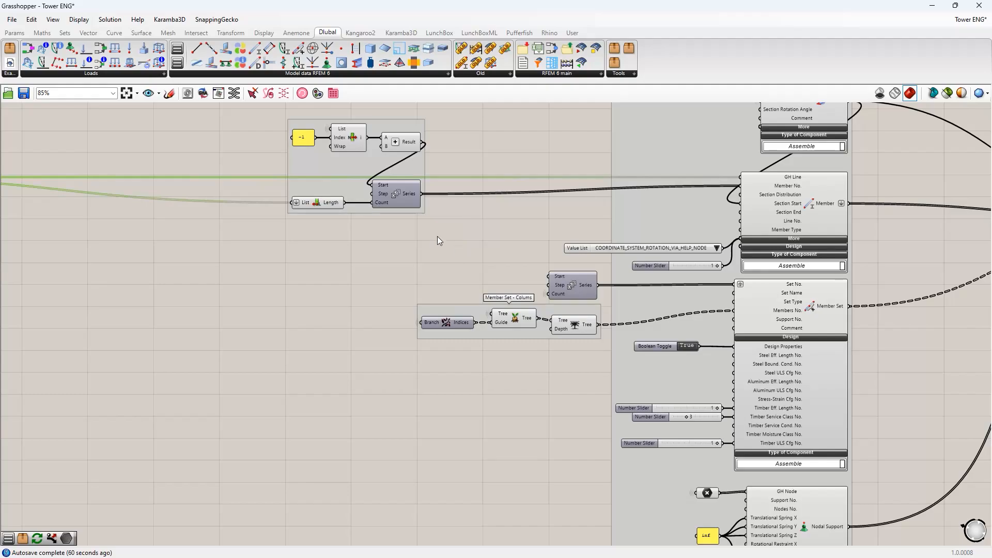
pyautogui.moveTo(549, 16); pyautogui.dragTo(438, 26)
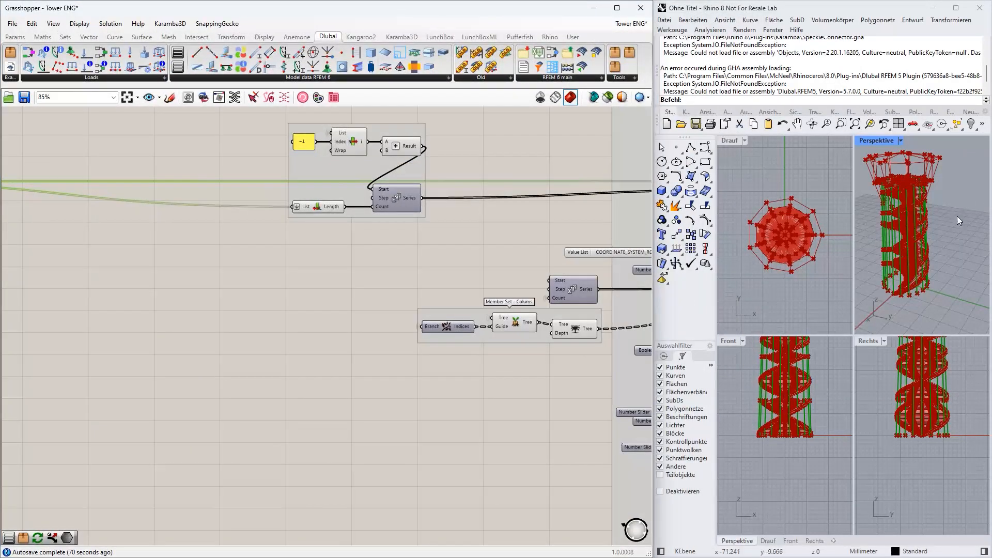
# Maximize the perspective viewport in Rhino and frame the lower part of the tower with its columns and stairs
pyautogui.doubleClick(874, 141)
pyautogui.scroll(5, 832, 231)
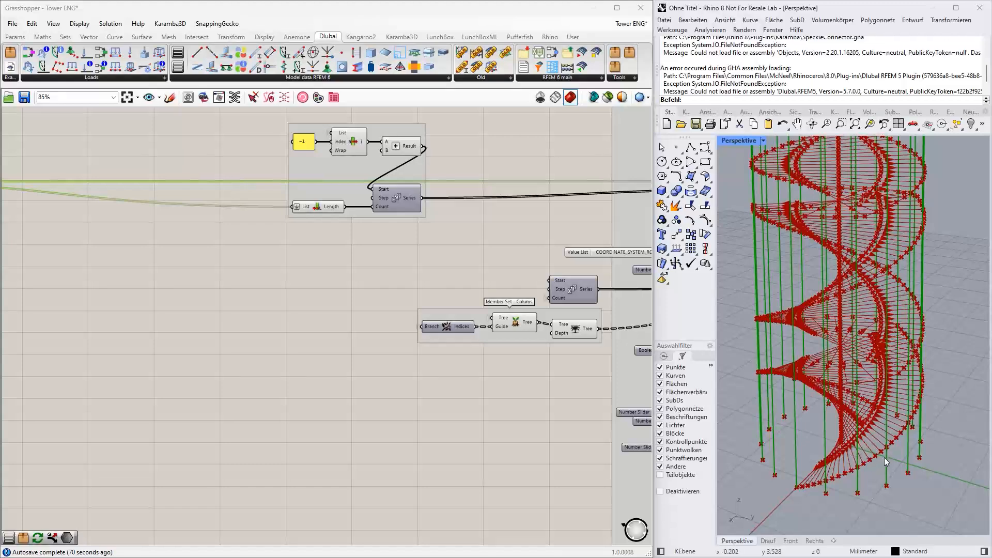
pyautogui.moveTo(885, 457); pyautogui.dragTo(915, 456, button='right')
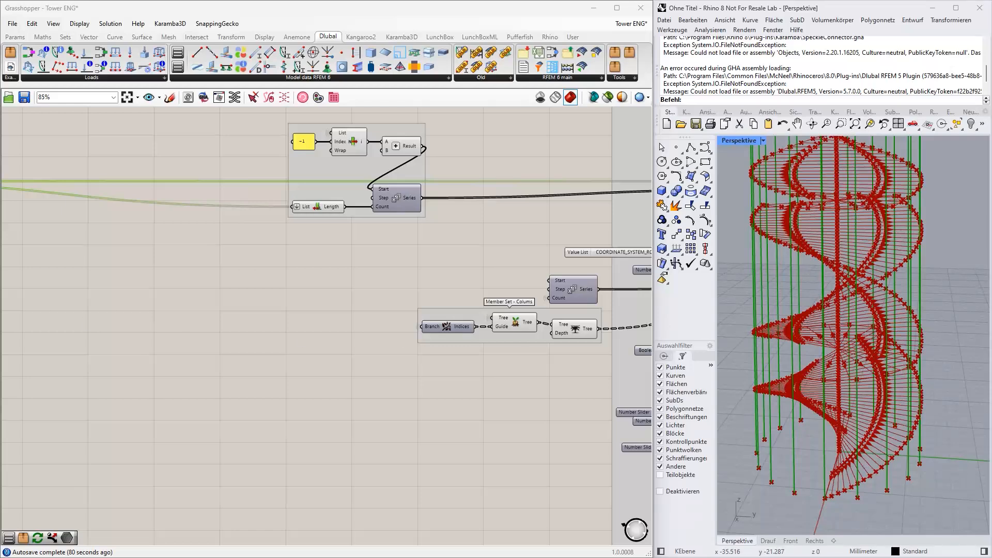
# Examine the Set No. and Members No. inputs of the columns' Member Set component
pyautogui.moveTo(491, 253); pyautogui.dragTo(167, 289, button='right')
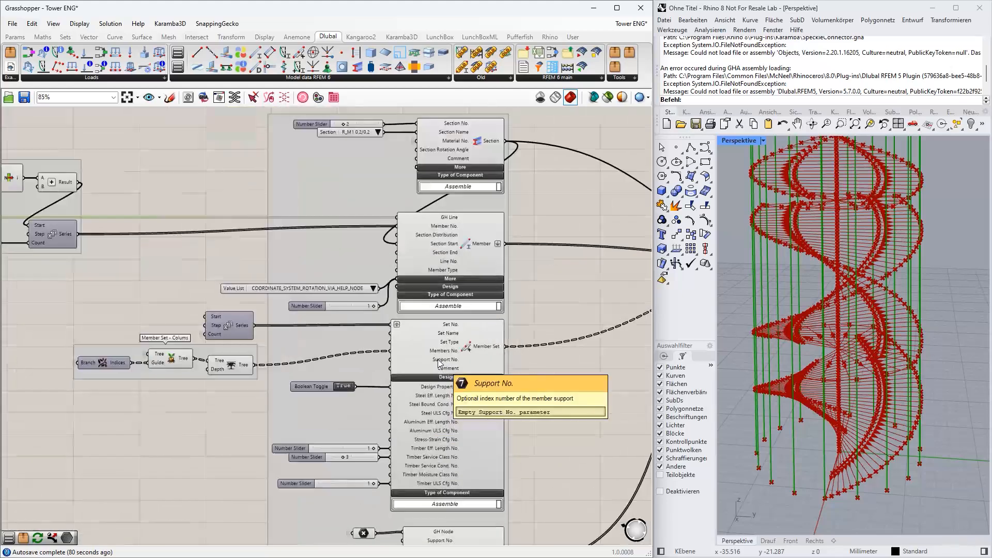
pyautogui.moveTo(452, 330)
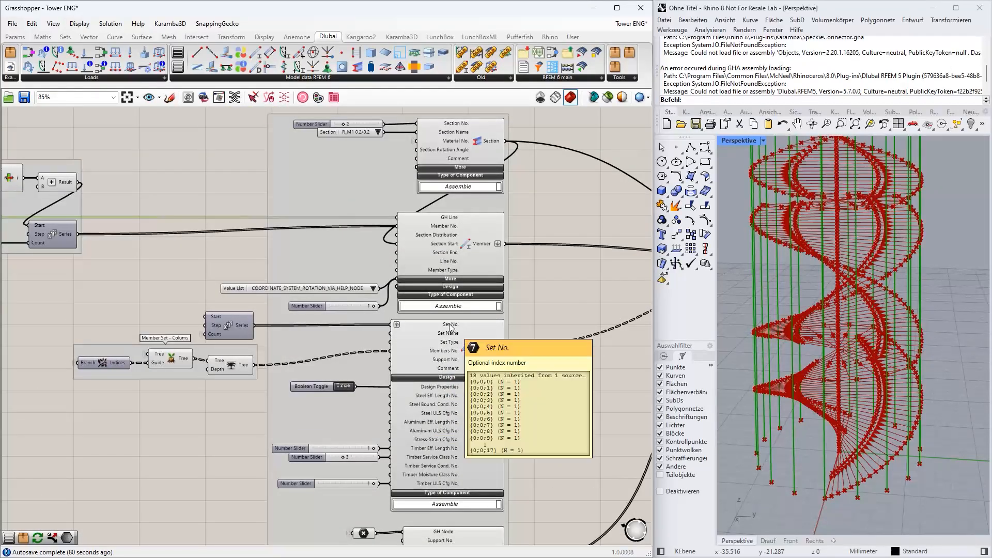
pyautogui.scroll(1, 452, 330)
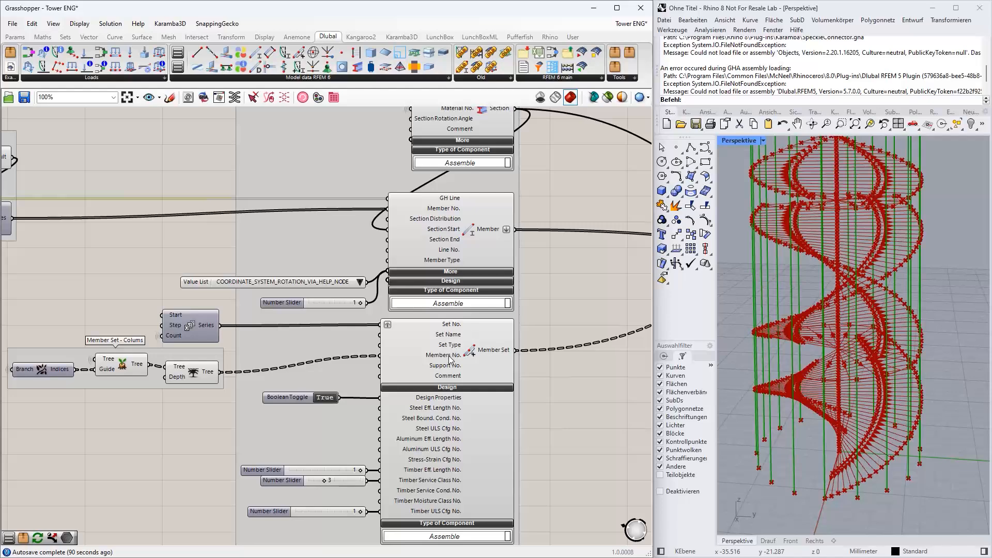
pyautogui.moveTo(449, 357)
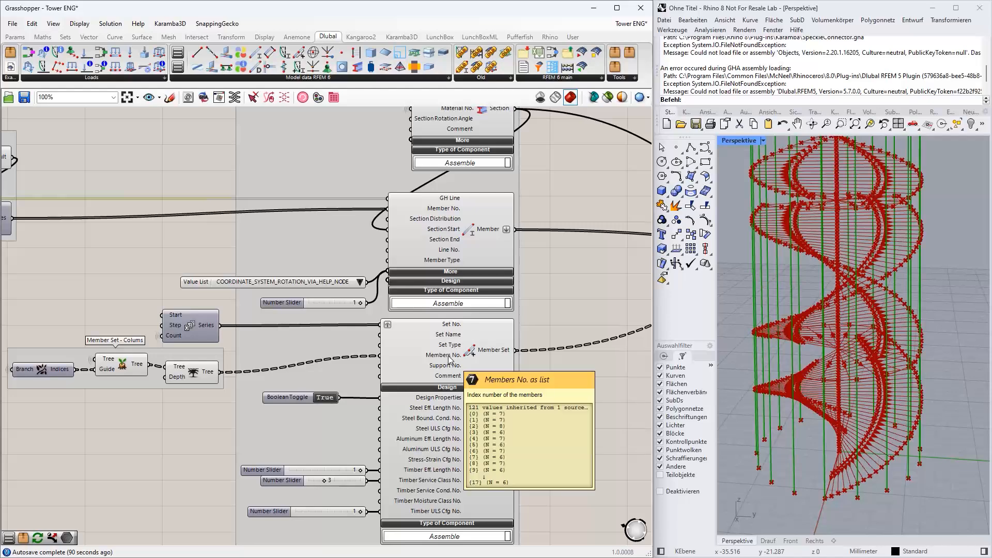
# Highlight the columns' Member component and the columns geometry parameter feeding it to compare them with the Rhino preview
pyautogui.click(479, 226)
pyautogui.scroll(-2, 483, 229)
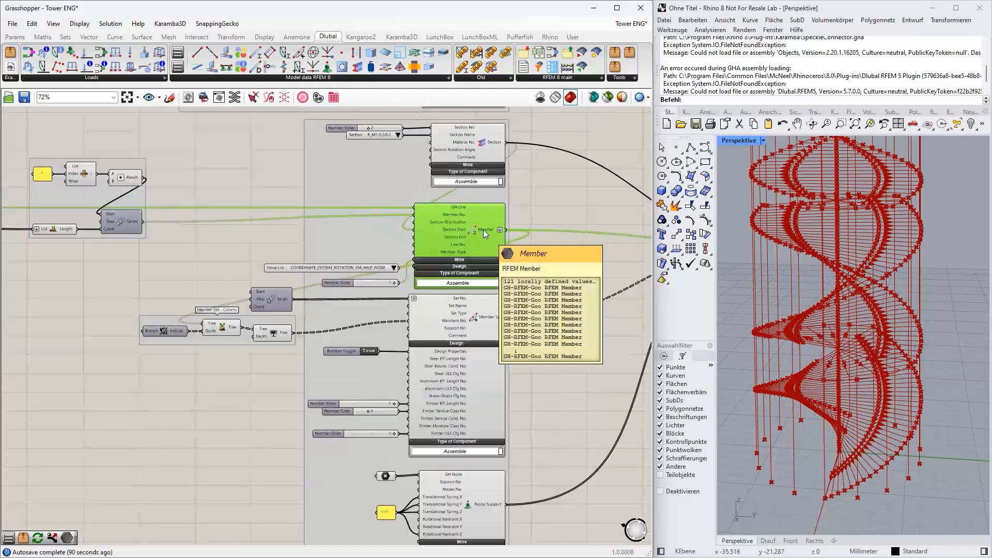
pyautogui.moveTo(216, 243); pyautogui.dragTo(422, 242, button='right')
pyautogui.moveTo(3, 265); pyautogui.dragTo(283, 277, button='right')
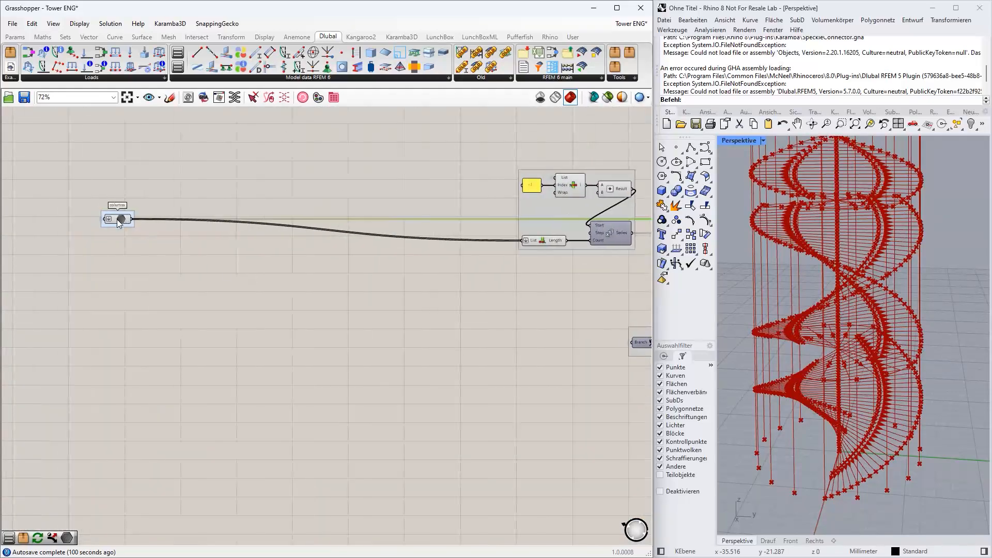
pyautogui.click(116, 221)
# Compare the Member component's output with the Members No. input of the columns' Member Set component
pyautogui.moveTo(390, 285); pyautogui.dragTo(51, 283, button='right')
pyautogui.moveTo(625, 236); pyautogui.dragTo(422, 252, button='right')
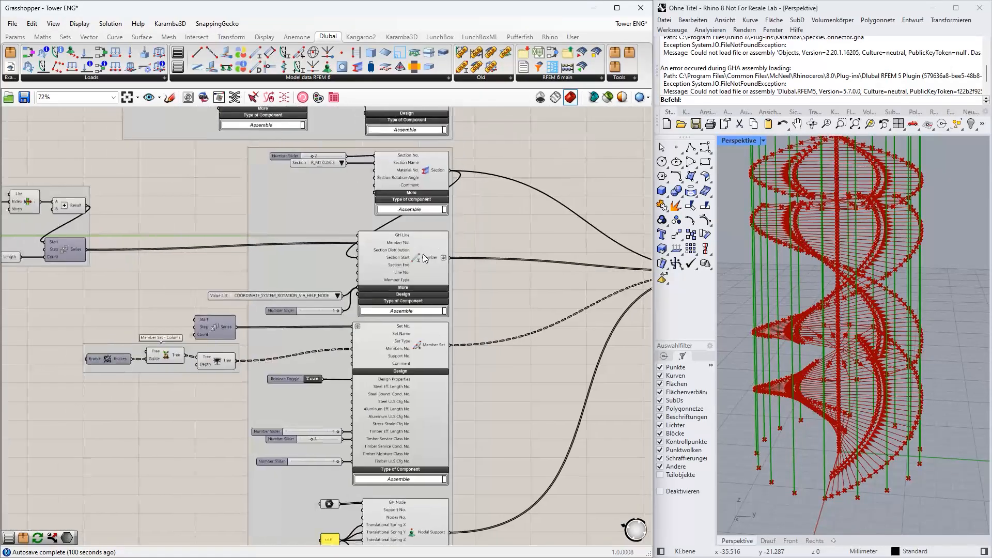
pyautogui.scroll(2, 432, 243)
pyautogui.moveTo(429, 262)
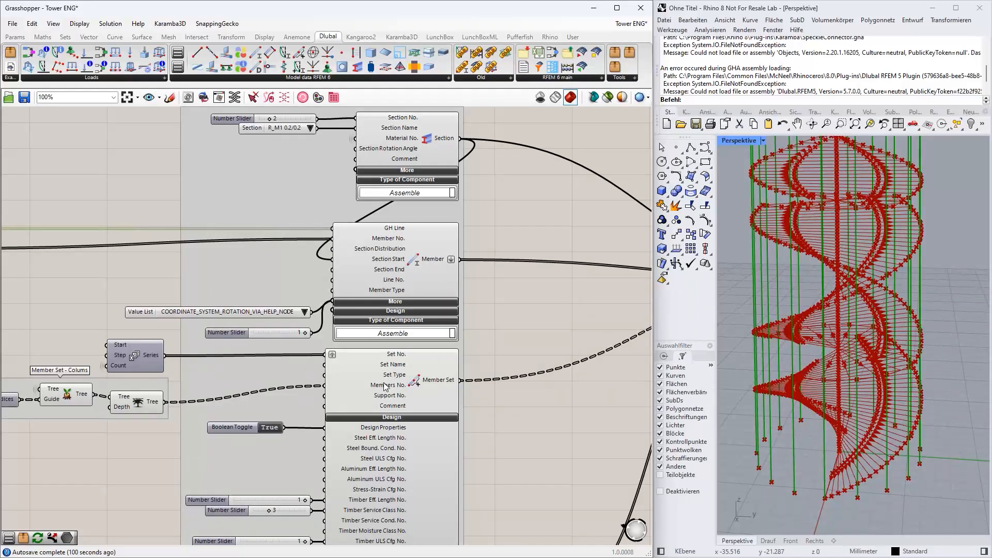
pyautogui.moveTo(383, 387)
# Find the Line-Line Intersection component and preview a single column in Rhino through the Tree Branch component, orbiting the model to see it
pyautogui.moveTo(76, 283); pyautogui.dragTo(218, 324, button='right')
pyautogui.scroll(-3, 218, 323)
pyautogui.moveTo(122, 349); pyautogui.dragTo(359, 478, button='right')
pyautogui.scroll(-3, 359, 478)
pyautogui.scroll(3, 248, 362)
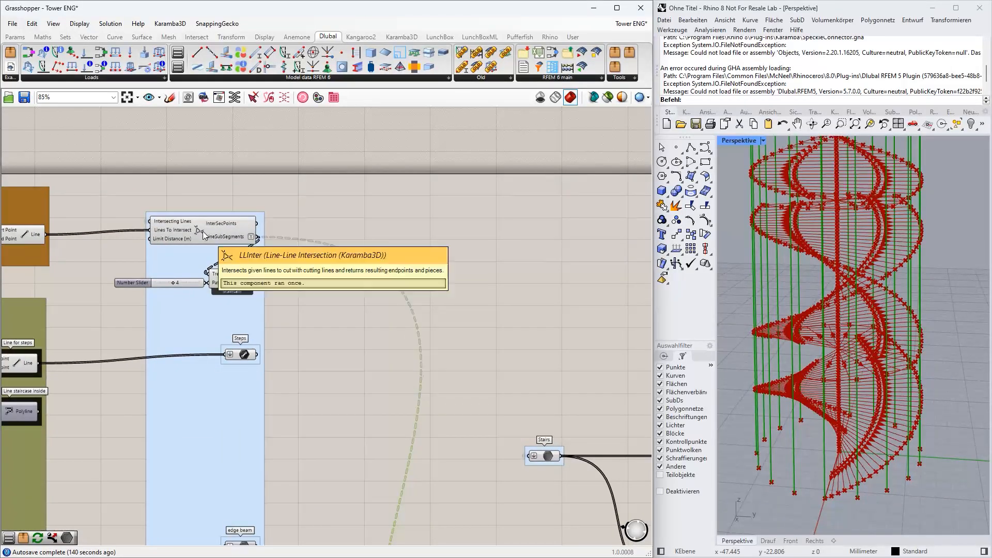
pyautogui.click(196, 232)
pyautogui.click(241, 281)
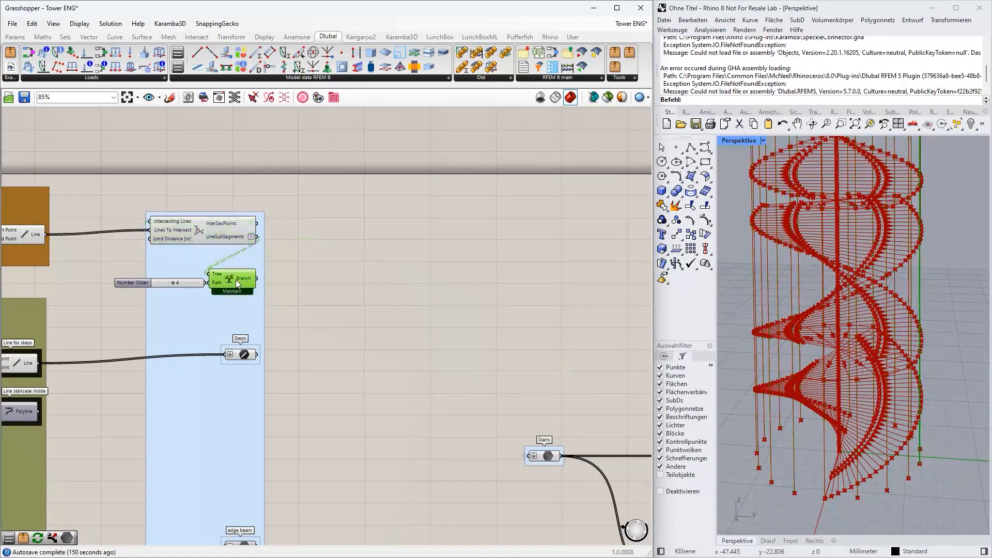
pyautogui.moveTo(841, 314); pyautogui.dragTo(869, 289, button='right')
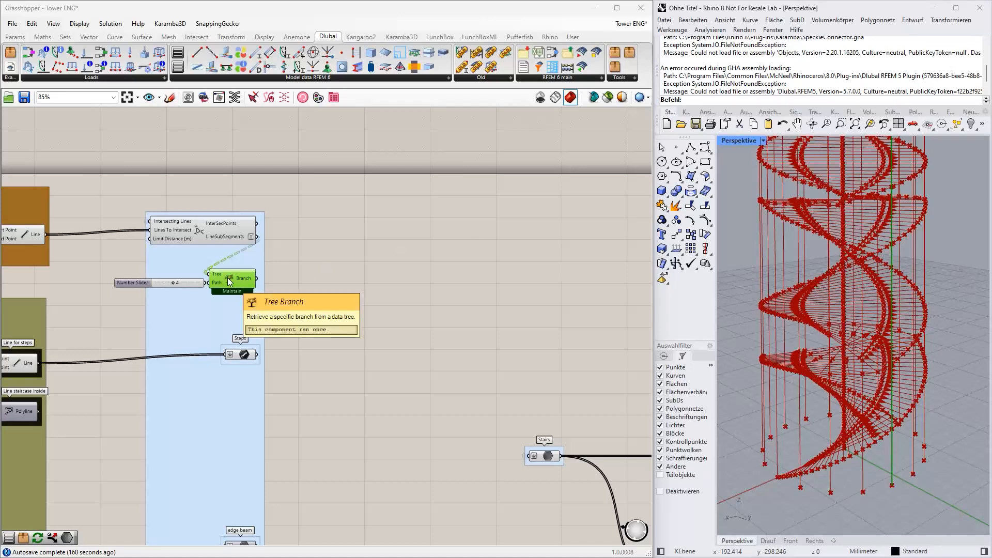
pyautogui.moveTo(242, 282)
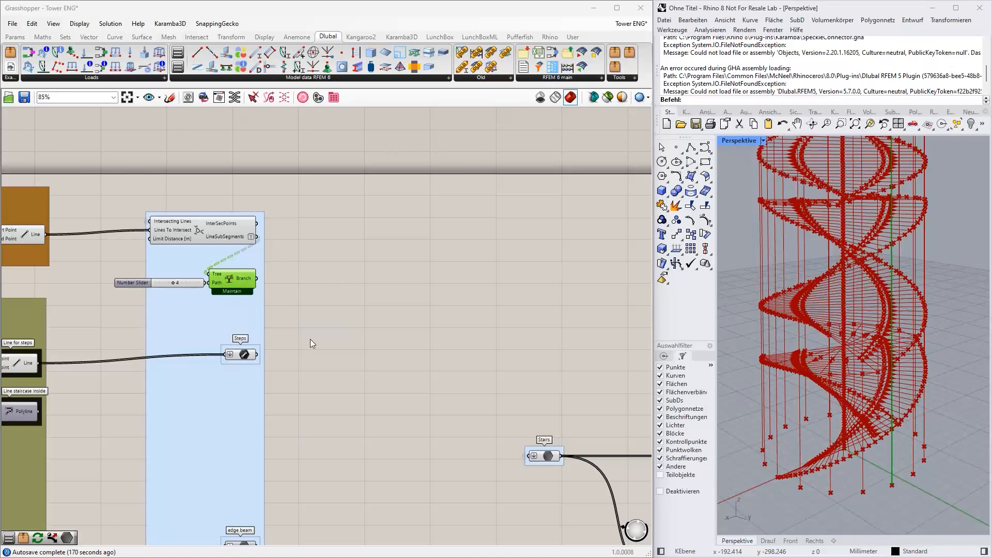
# Select the Branch-Indices component in the columns' member set group and trace its input wire back to the LineSubSegments output
pyautogui.moveTo(587, 344); pyautogui.dragTo(280, 284, button='right')
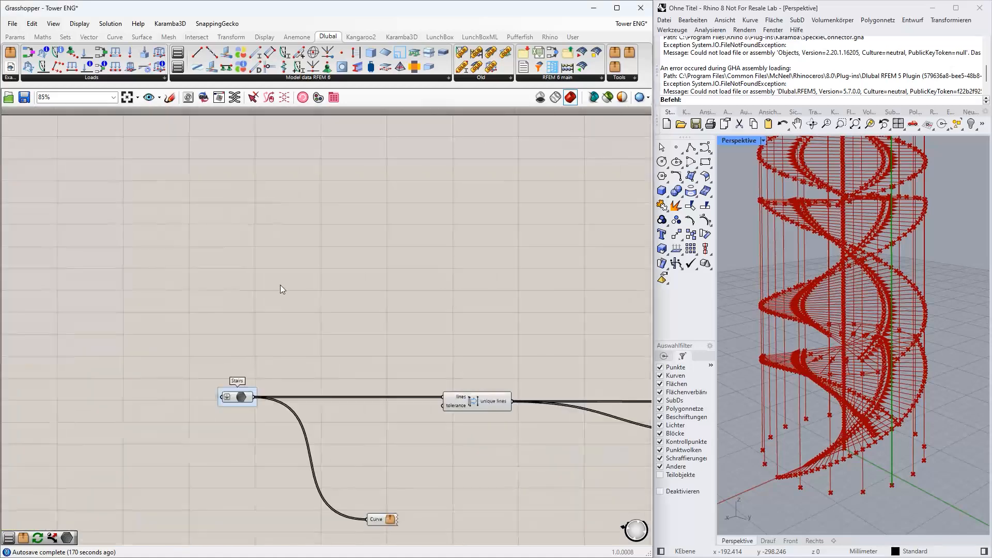
pyautogui.moveTo(581, 316); pyautogui.dragTo(278, 285, button='right')
pyautogui.scroll(-2, 278, 285)
pyautogui.moveTo(215, 258); pyautogui.dragTo(591, 281, button='right')
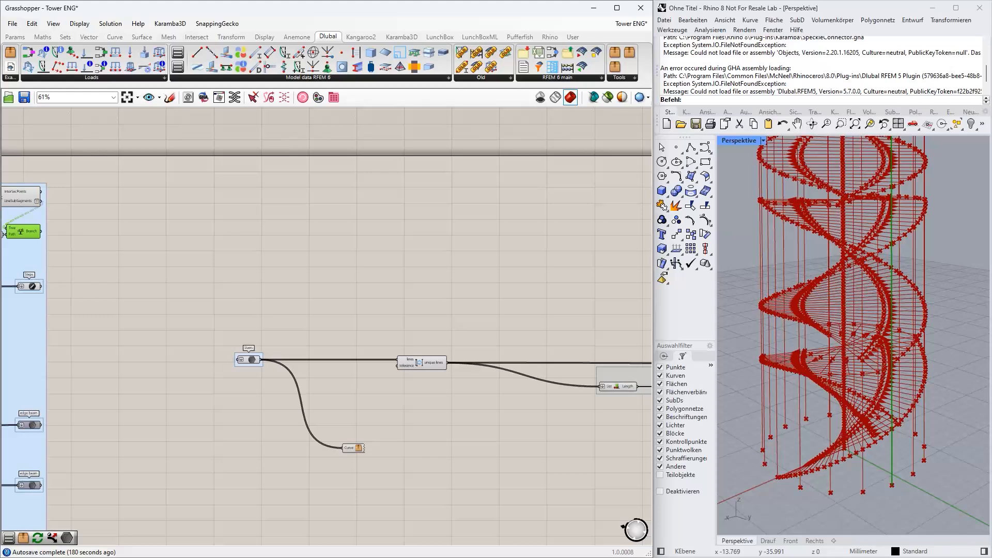
pyautogui.moveTo(401, 362); pyautogui.dragTo(295, 257, button='right')
pyautogui.moveTo(442, 379); pyautogui.dragTo(325, 310, button='right')
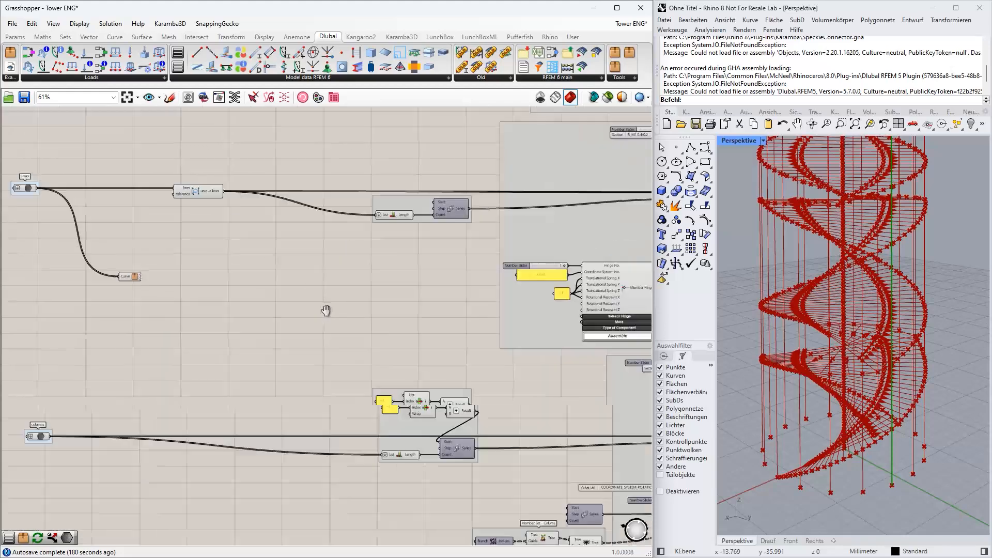
pyautogui.scroll(-1, 365, 334)
pyautogui.moveTo(465, 423); pyautogui.dragTo(320, 311, button='right')
pyautogui.scroll(3, 366, 358)
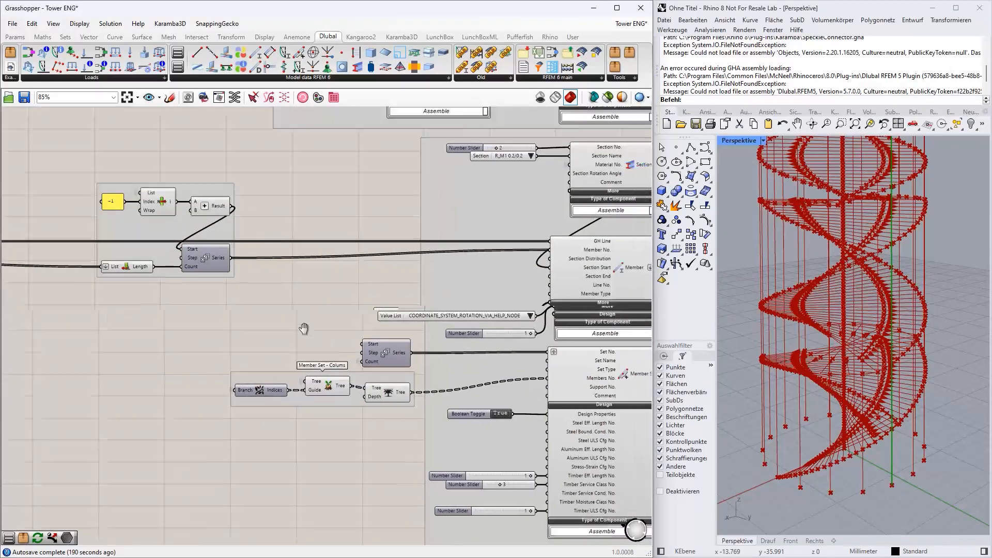
pyautogui.click(253, 386)
pyautogui.scroll(-4, 184, 346)
pyautogui.scroll(2, 289, 403)
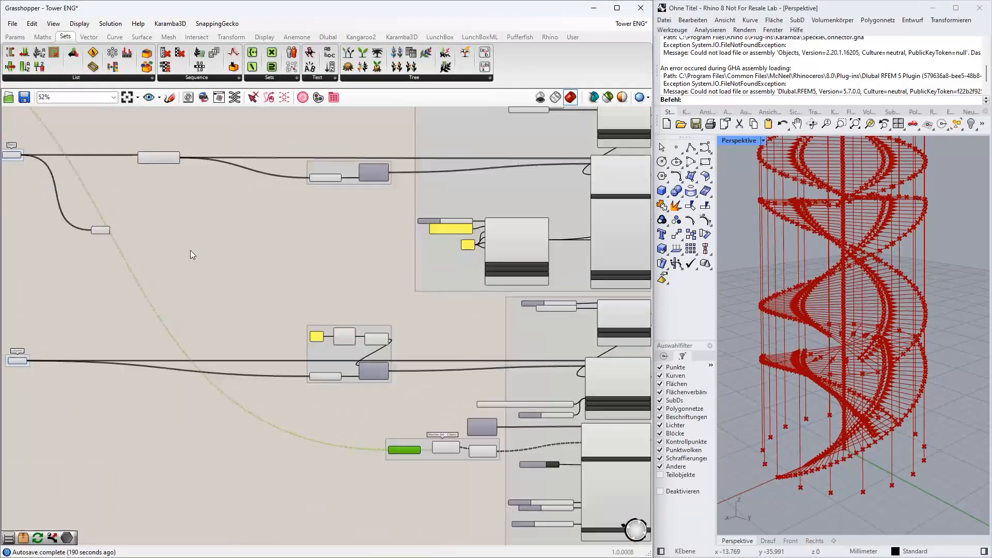
pyautogui.scroll(-1, 191, 250)
pyautogui.moveTo(277, 294); pyautogui.dragTo(510, 459, button='right')
pyautogui.scroll(3, 105, 214)
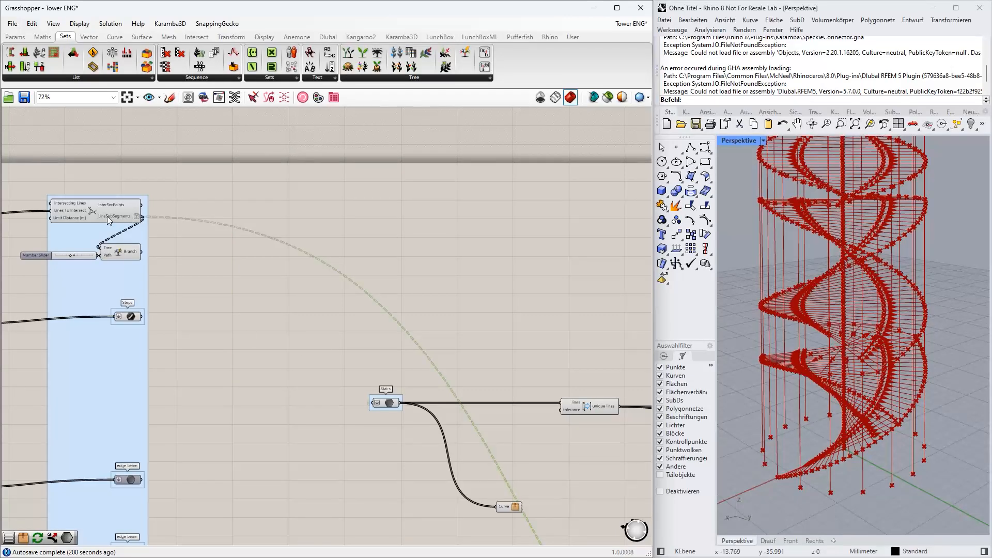
# Follow the wire back to the columns' member set group and move the Branch-Indices component farther away from Unflatten Tree
pyautogui.moveTo(331, 352); pyautogui.dragTo(109, 153, button='right')
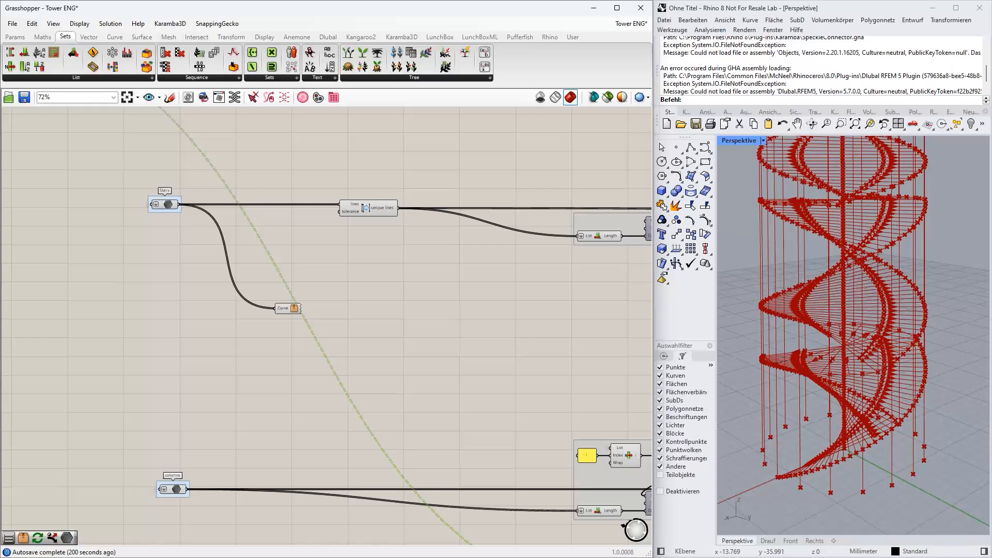
pyautogui.moveTo(271, 411); pyautogui.dragTo(10, 181, button='right')
pyautogui.scroll(2, 461, 380)
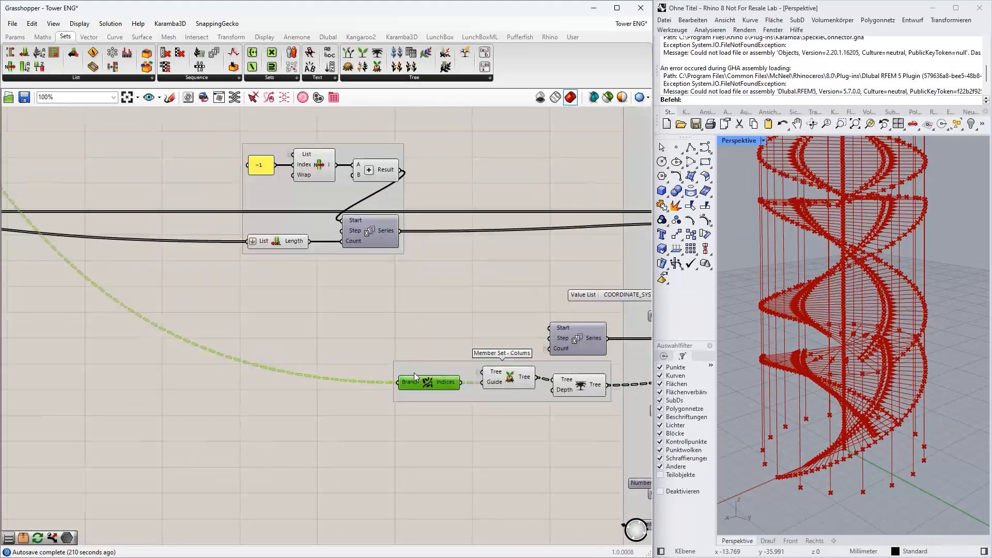
pyautogui.moveTo(418, 385); pyautogui.dragTo(373, 383)
# Highlight the Unflatten Tree component and the columns' Member component to check how the members and guide tree are connected
pyautogui.moveTo(473, 309); pyautogui.dragTo(176, 303, button='right')
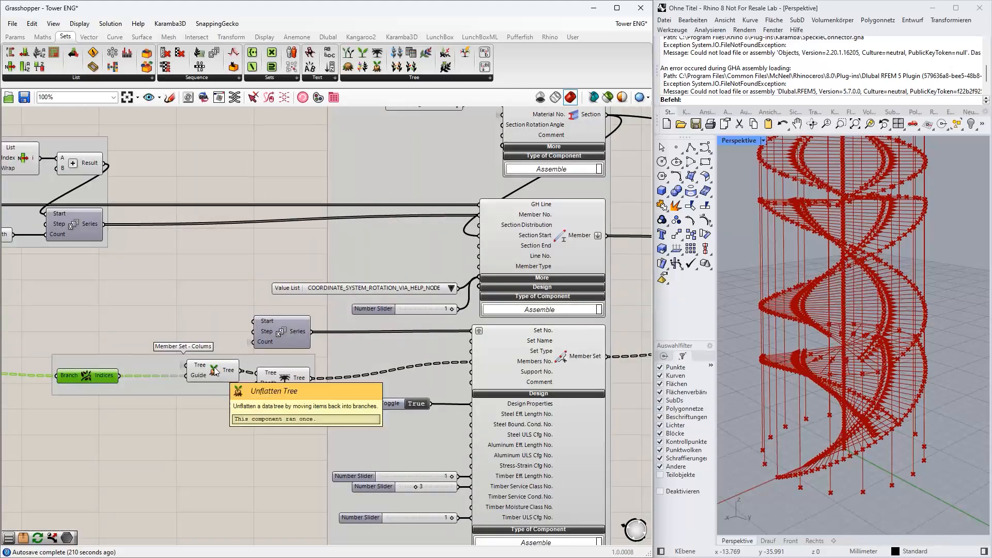
pyautogui.click(213, 369)
pyautogui.moveTo(398, 270); pyautogui.dragTo(296, 264, button='right')
pyautogui.click(418, 245)
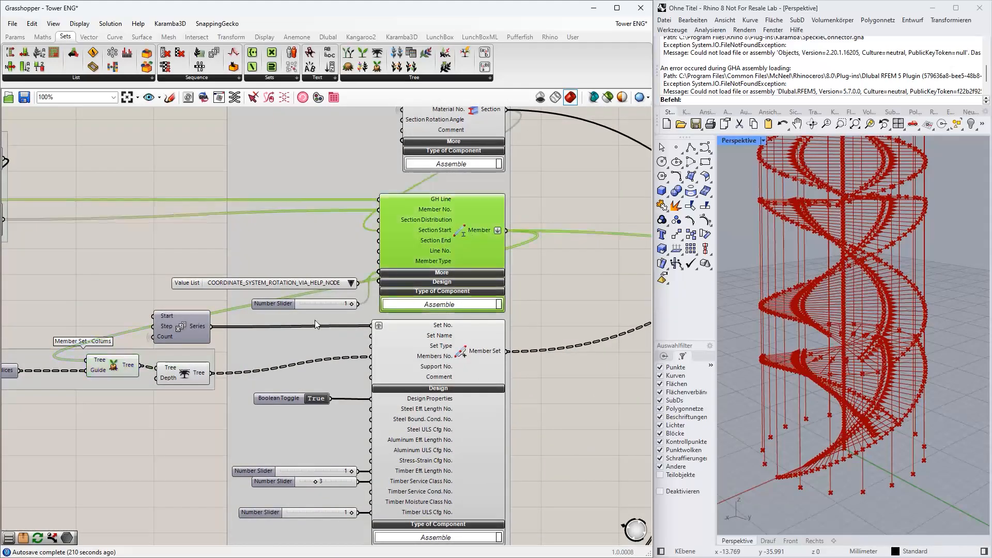
pyautogui.moveTo(141, 403); pyautogui.dragTo(177, 405, button='right')
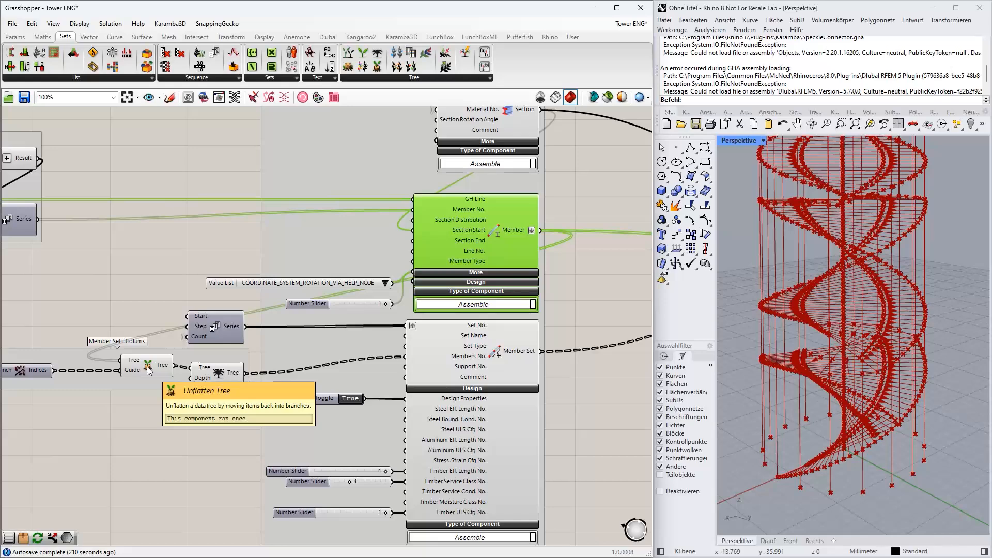
pyautogui.moveTo(149, 245); pyautogui.dragTo(192, 257, button='right')
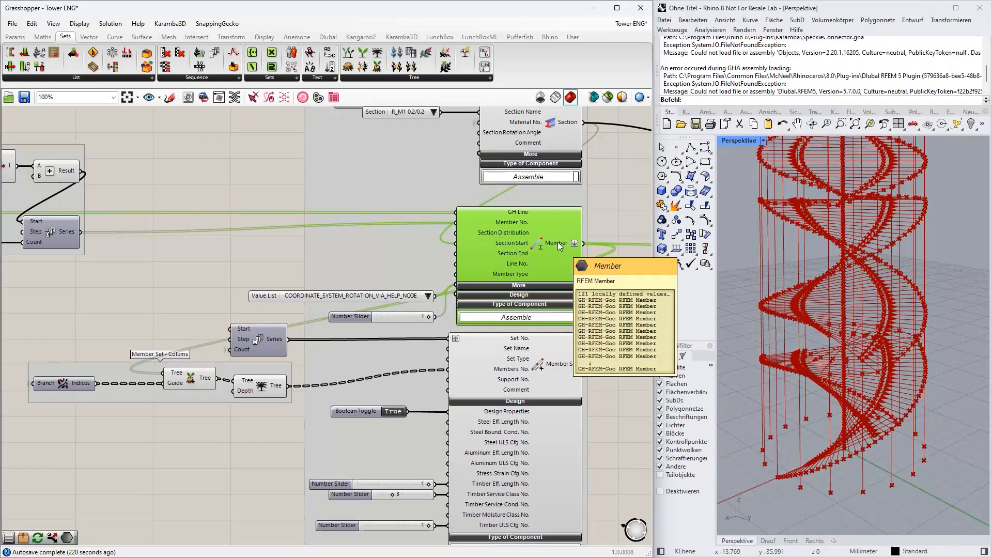
# Locate and reselect the Branch-Indices component, and retrace its input wire through the definition to the column line segments
pyautogui.keyDown('ctrl'); pyautogui.keyDown('alt'); pyautogui.click(66, 386); pyautogui.keyUp('alt'); pyautogui.keyUp('ctrl')
pyautogui.moveTo(73, 405); pyautogui.dragTo(282, 433, button='right')
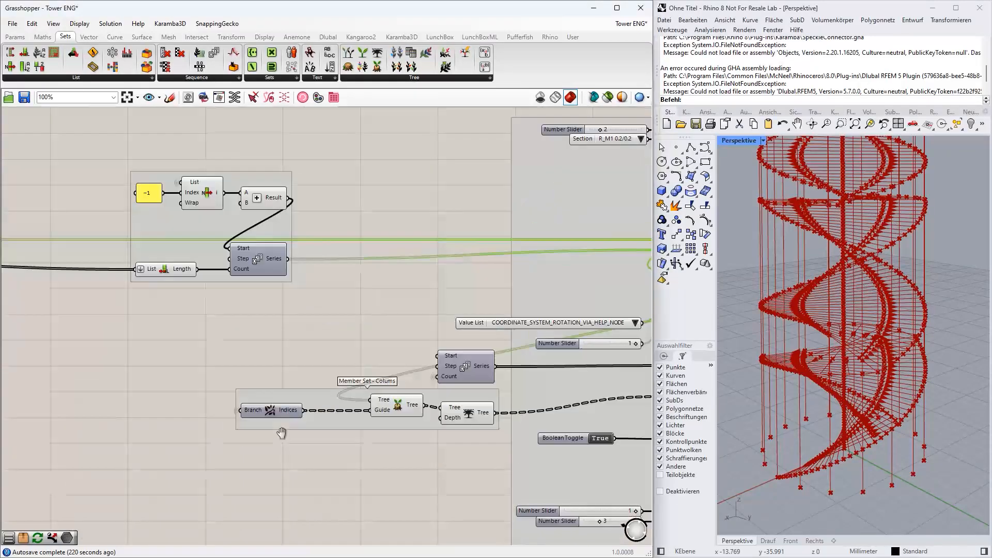
pyautogui.scroll(-3, 284, 432)
pyautogui.click(276, 422)
pyautogui.moveTo(230, 319); pyautogui.dragTo(409, 395, button='right')
pyautogui.scroll(2, 114, 220)
pyautogui.moveTo(26, 127); pyautogui.dragTo(234, 365, button='right')
pyautogui.moveTo(23, 236); pyautogui.dragTo(1, 1, button='right')
pyautogui.moveTo(520, 444); pyautogui.dragTo(91, 171, button='right')
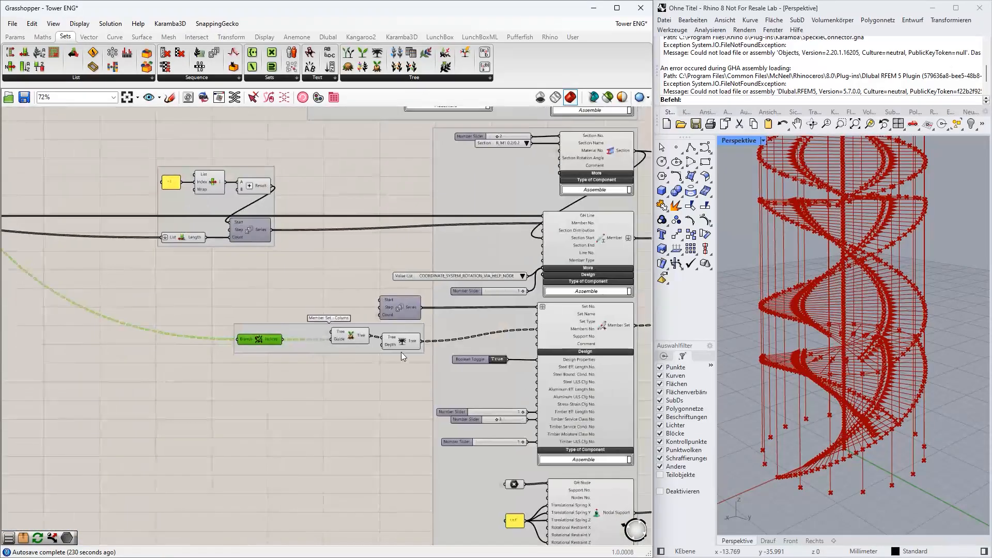
# Examine the Trim Tree component's output data tree feeding the Member Set's Members No. input, and return to the definition overview
pyautogui.scroll(3, 401, 352)
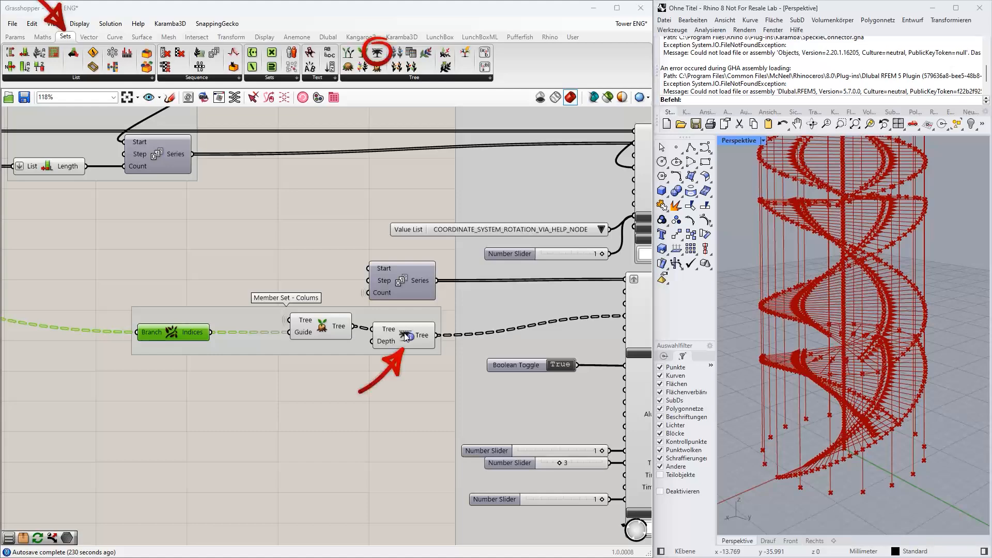
pyautogui.click(340, 384)
pyautogui.moveTo(340, 383); pyautogui.dragTo(185, 354, button='right')
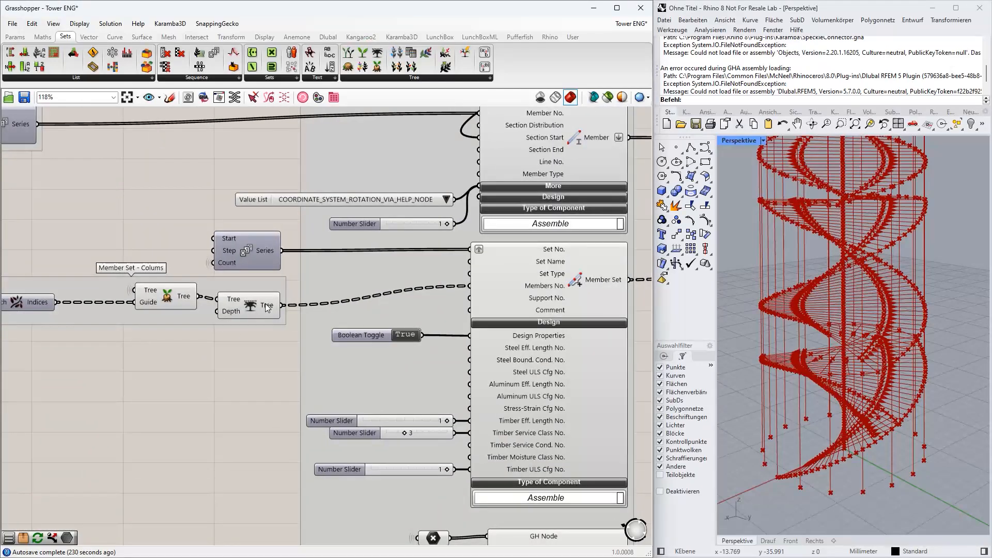
pyautogui.moveTo(267, 307)
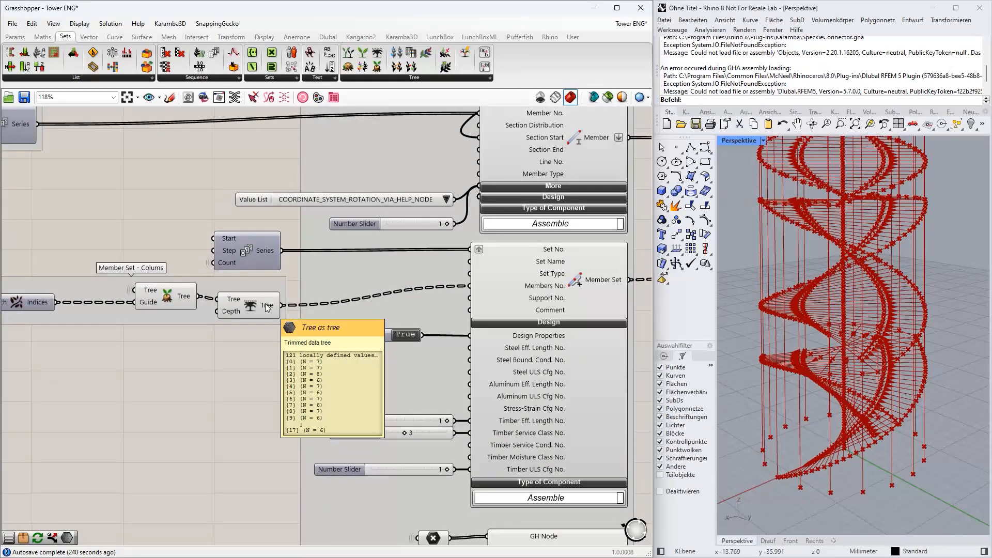
pyautogui.moveTo(268, 307); pyautogui.dragTo(218, 342, button='right')
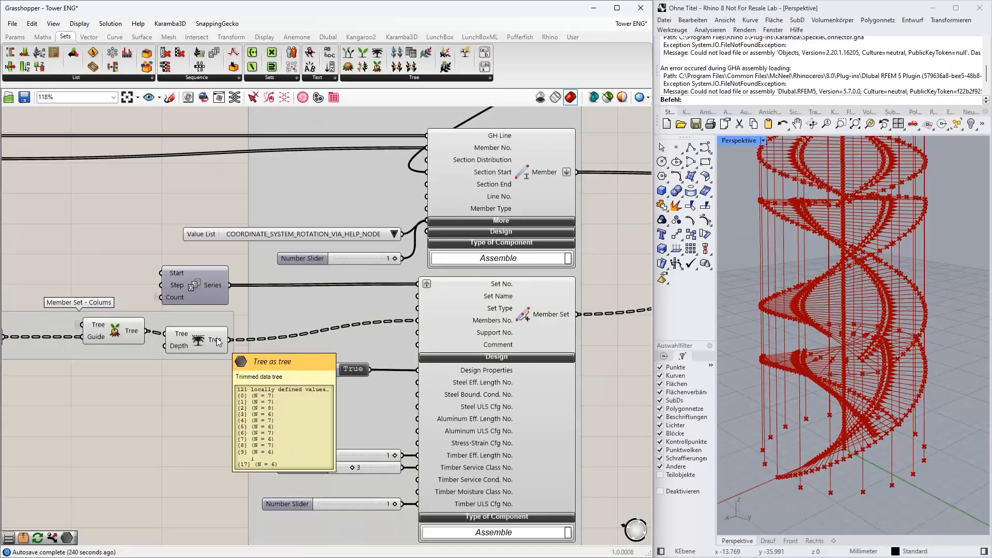
pyautogui.moveTo(218, 364); pyautogui.dragTo(218, 382, button='right')
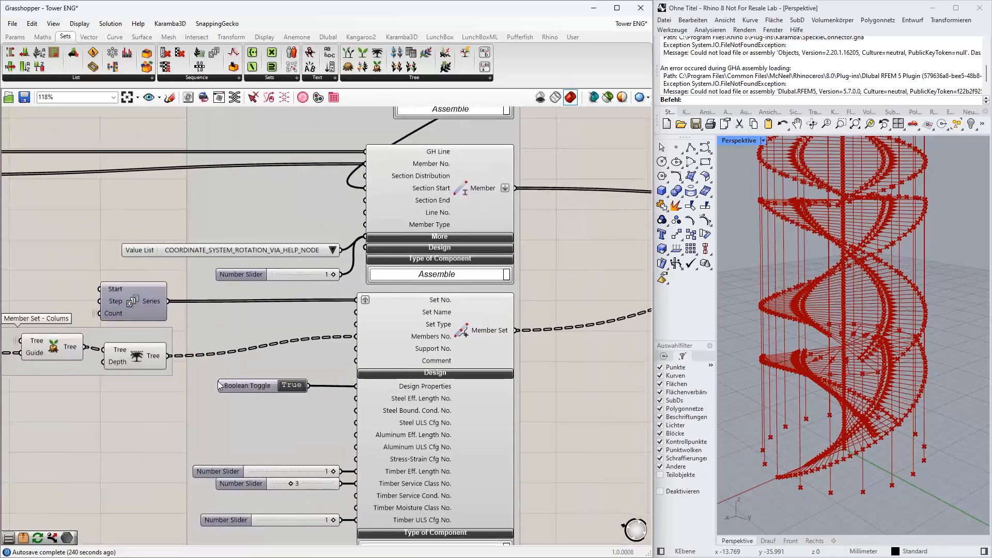
pyautogui.moveTo(153, 361)
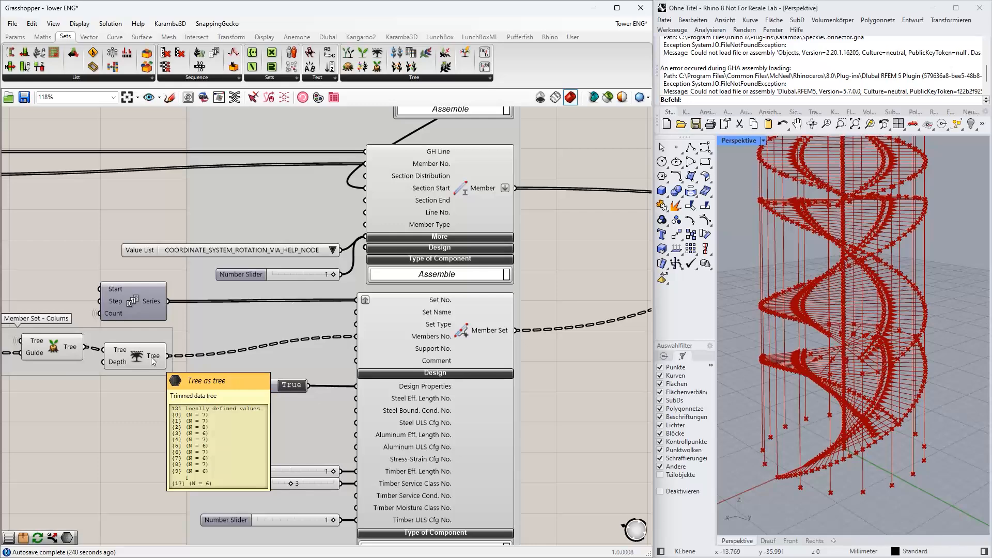
pyautogui.scroll(-10, 151, 357)
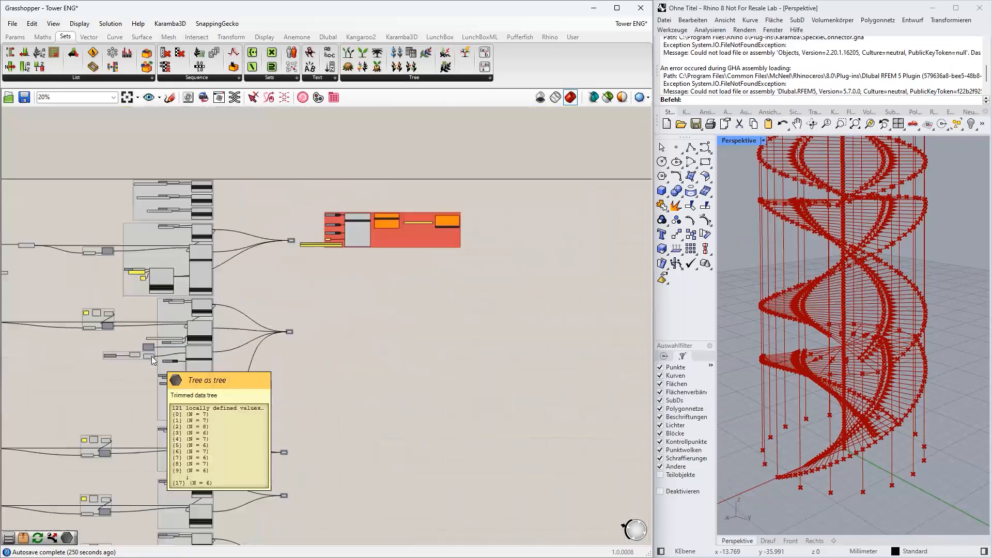
# Increase the number of columns (Anzahl Stützen) in the Columns group to 24
pyautogui.scroll(9, 203, 347)
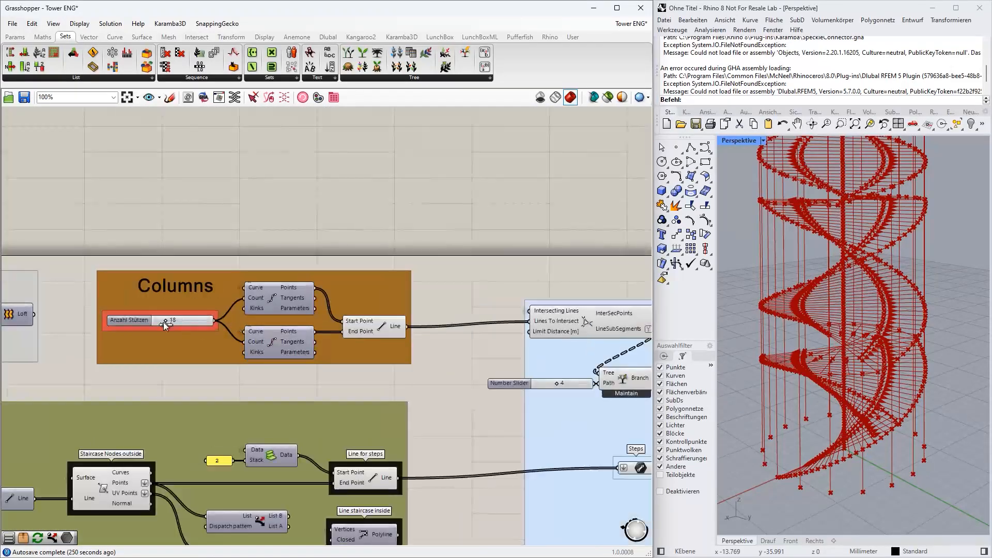
pyautogui.moveTo(167, 320); pyautogui.dragTo(169, 321)
pyautogui.scroll(-6, 181, 337)
pyautogui.moveTo(339, 394); pyautogui.dragTo(142, 259, button='right')
pyautogui.scroll(-3, 411, 381)
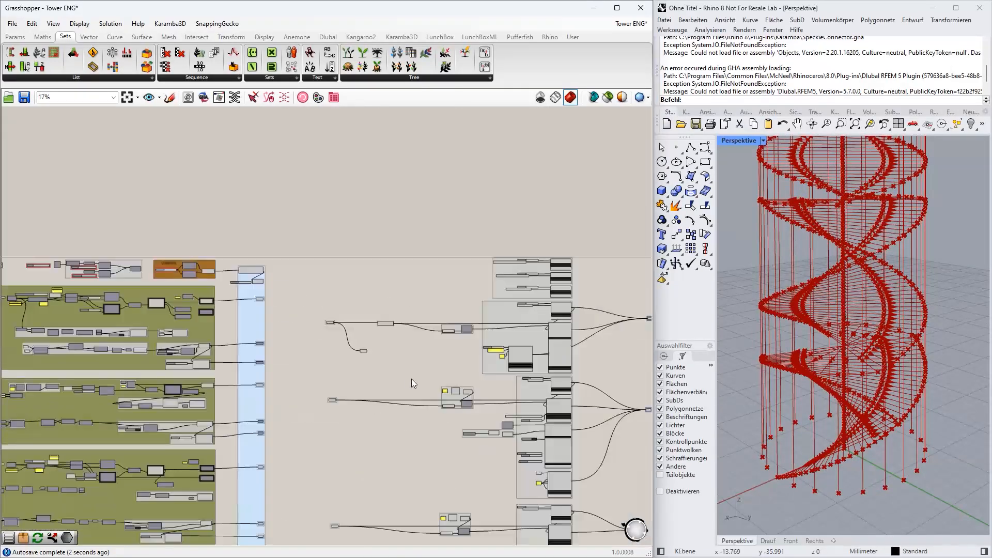
# Locate the columns' Member Set component in the definition and examine its output data tree
pyautogui.scroll(4, 483, 433)
pyautogui.moveTo(486, 434); pyautogui.dragTo(479, 484, button='right')
pyautogui.scroll(-6, 479, 483)
pyautogui.scroll(7, 210, 394)
pyautogui.moveTo(210, 394); pyautogui.dragTo(185, 392, button='right')
pyautogui.scroll(-6, 254, 392)
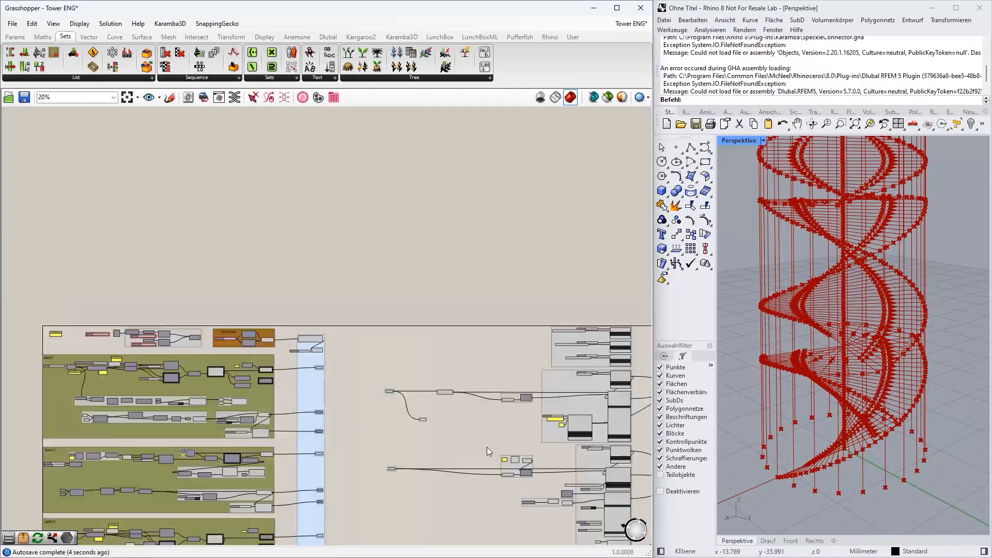
pyautogui.moveTo(623, 456); pyautogui.dragTo(389, 335, button='right')
pyautogui.scroll(5, 389, 335)
pyautogui.scroll(1, 389, 335)
pyautogui.scroll(4, 222, 420)
pyautogui.moveTo(281, 476); pyautogui.dragTo(216, 431, button='right')
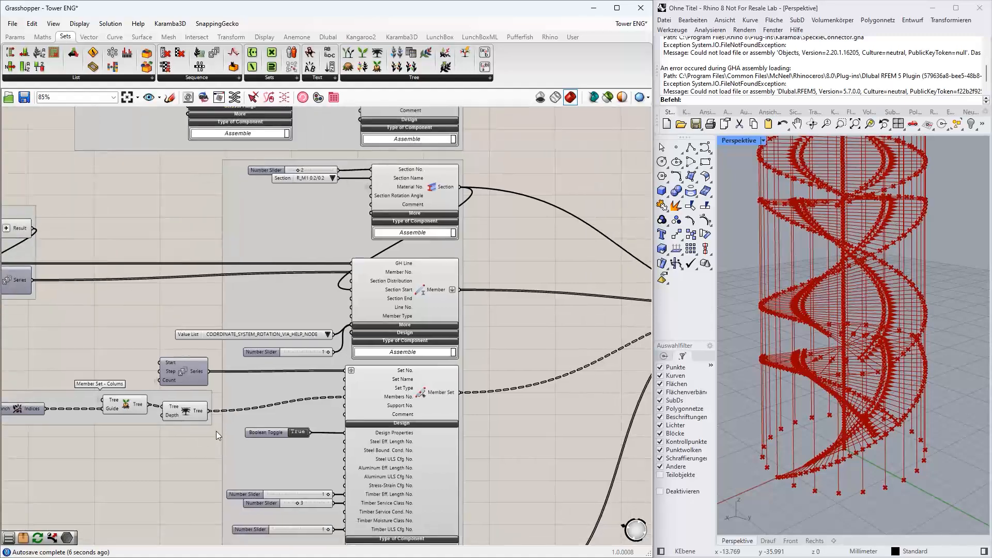
pyautogui.scroll(1, 222, 431)
pyautogui.moveTo(430, 392)
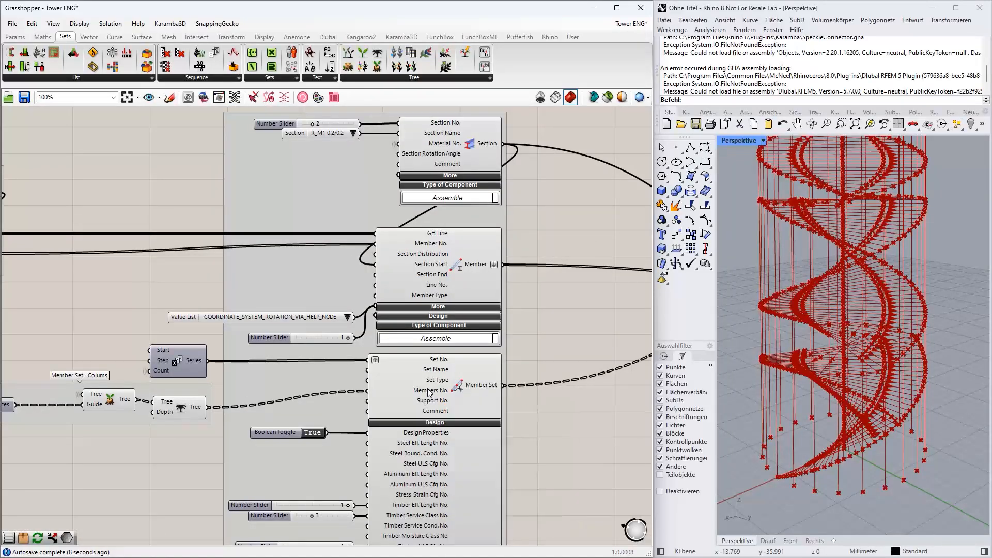
pyautogui.moveTo(430, 391); pyautogui.dragTo(377, 382, button='right')
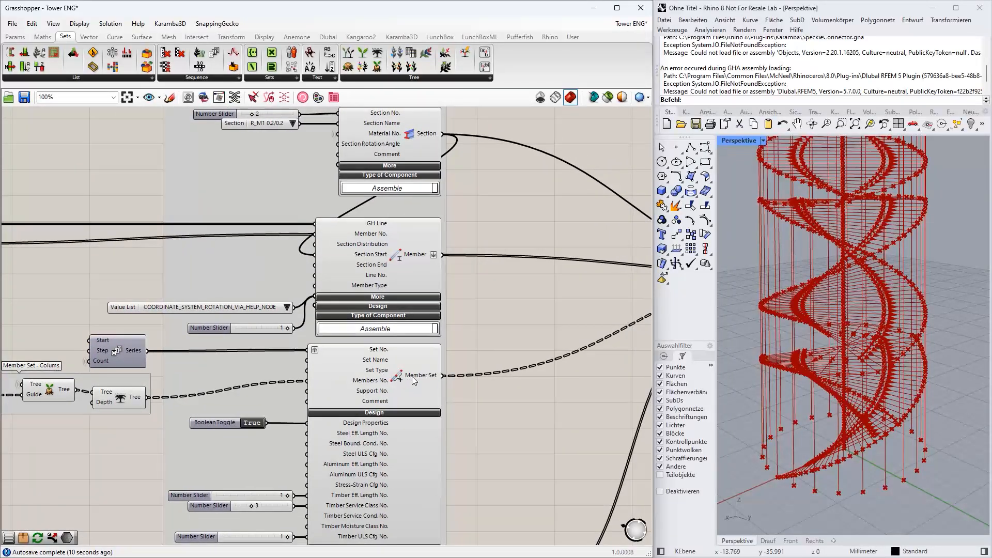
pyautogui.moveTo(413, 381)
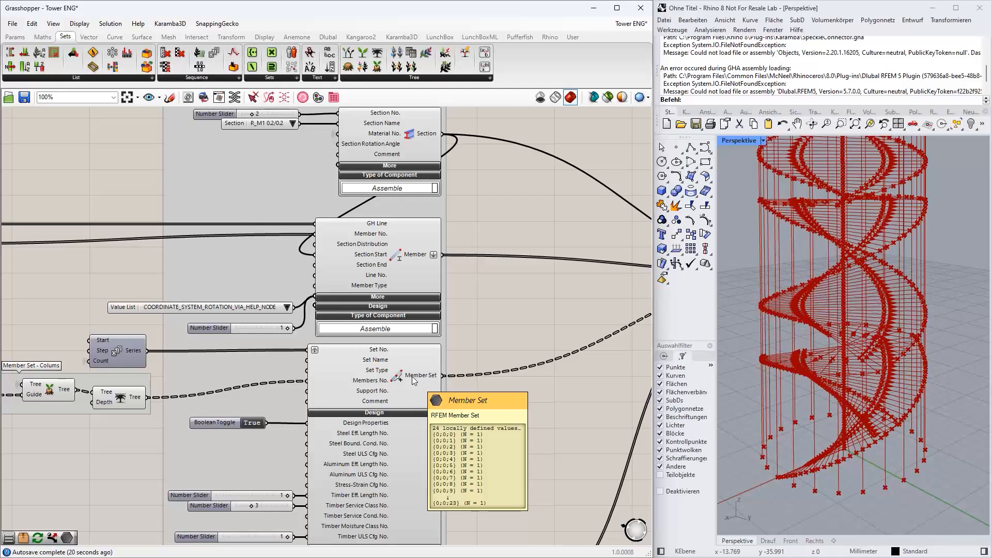
# Highlight the Branch-Indices, Unflatten Tree and Trim Tree components feeding the columns' member set, and clear the selection
pyautogui.scroll(-1, 412, 377)
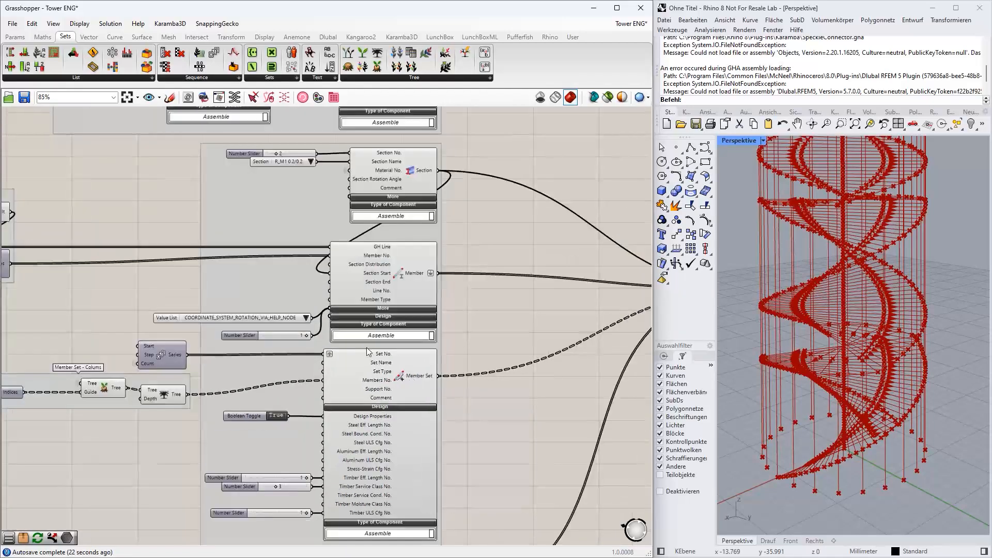
pyautogui.moveTo(136, 454); pyautogui.dragTo(264, 436, button='right')
pyautogui.moveTo(297, 410); pyautogui.dragTo(130, 380)
pyautogui.scroll(-2, 203, 418)
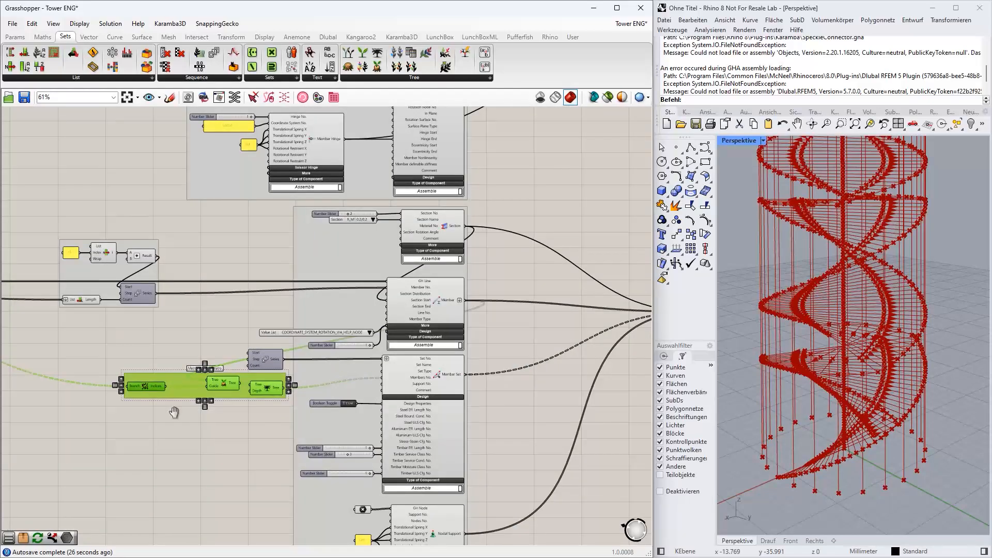
pyautogui.moveTo(218, 435); pyautogui.dragTo(141, 377, button='right')
pyautogui.click(141, 377)
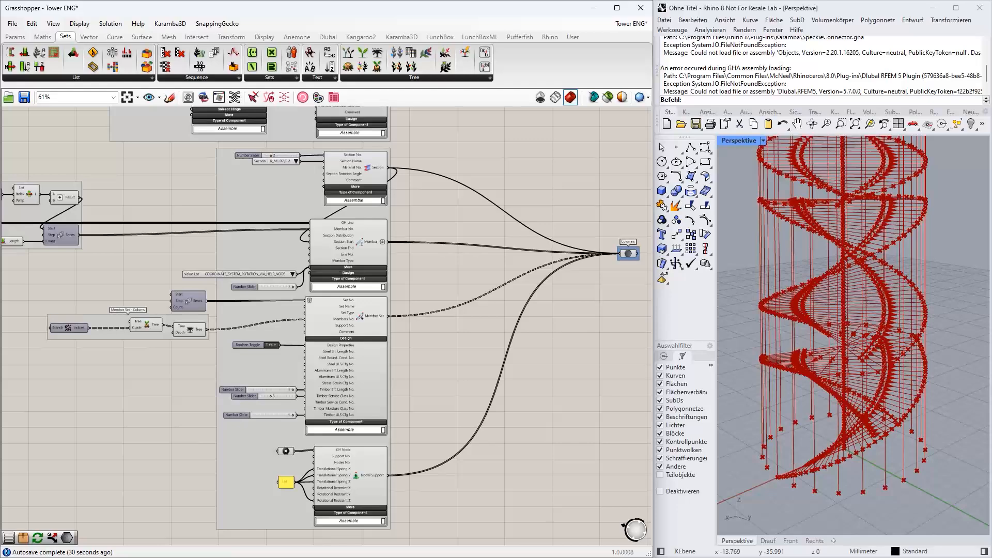
# Recheck the columns' Member Set output and examine the component's Design inputs, including the timber effective length, service class and ULS configuration
pyautogui.scroll(2, 297, 363)
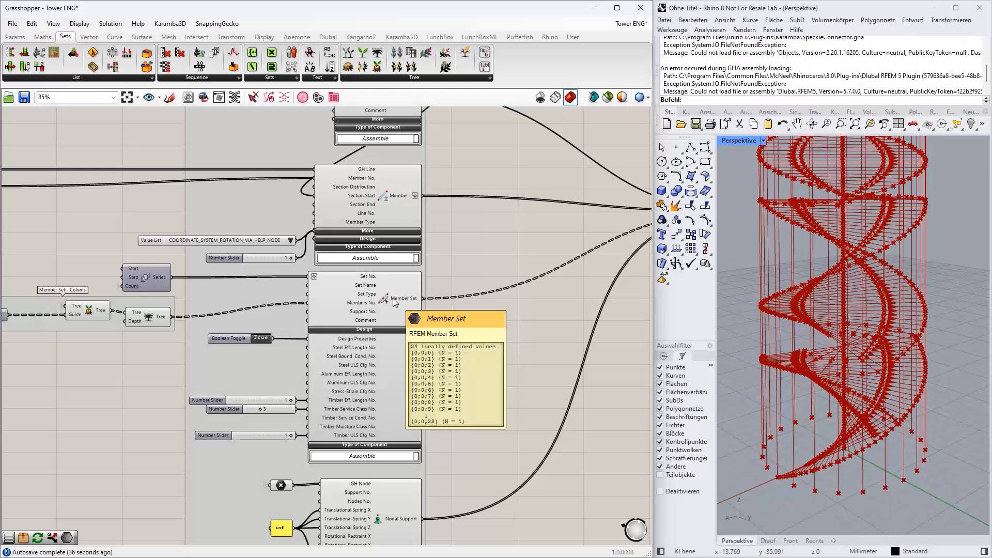
pyautogui.click(366, 330)
pyautogui.click(368, 329)
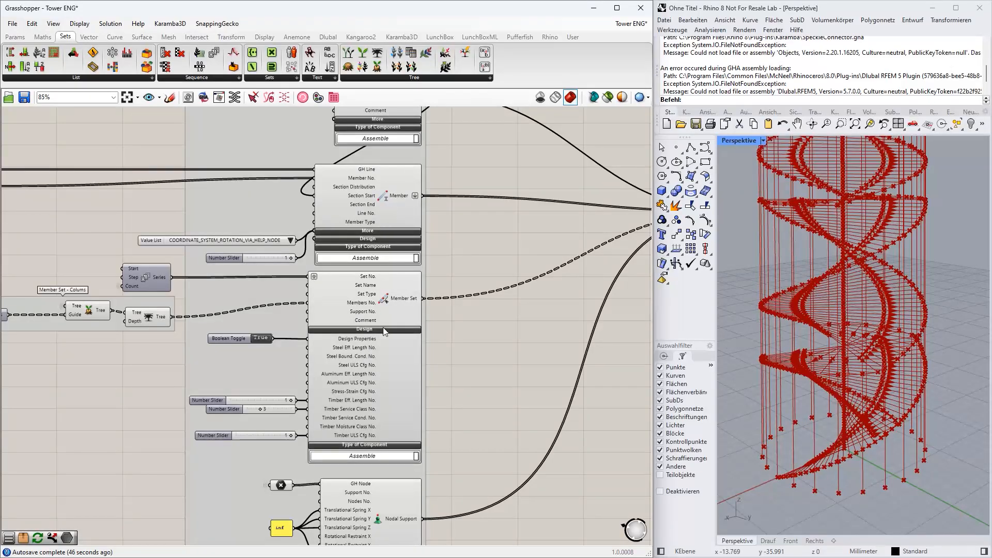
pyautogui.scroll(1, 374, 292)
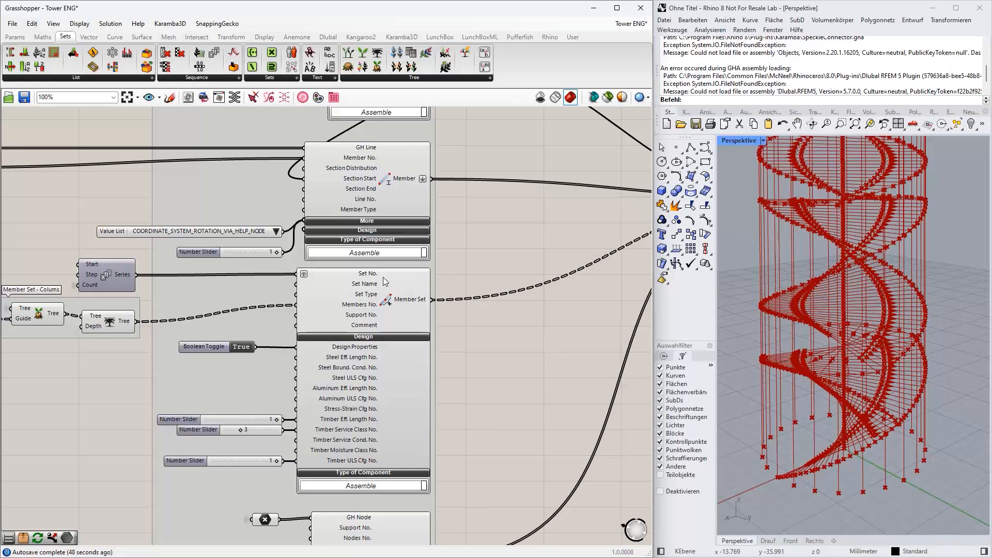
pyautogui.moveTo(460, 331); pyautogui.dragTo(465, 230, button='right')
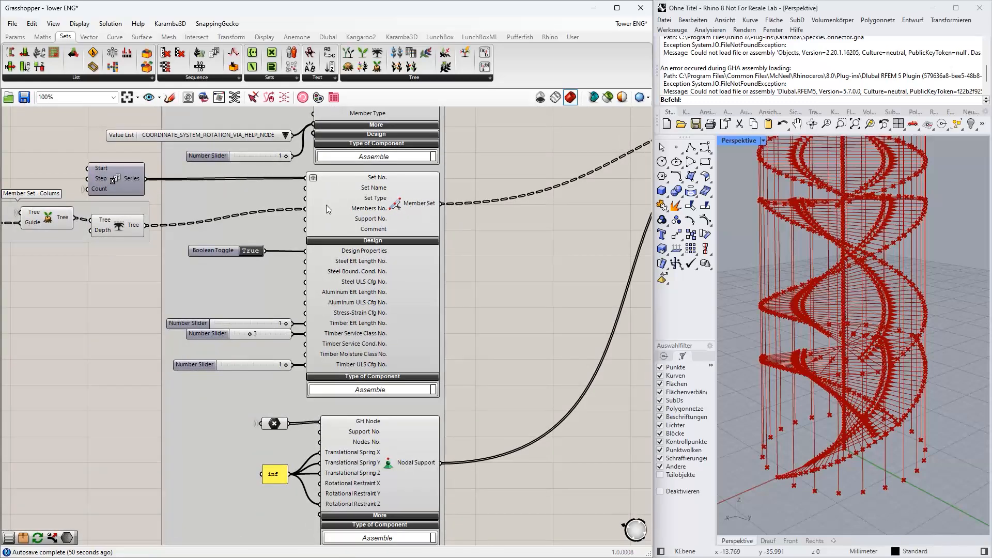
pyautogui.moveTo(350, 253)
pyautogui.moveTo(362, 325)
pyautogui.scroll(-3, 459, 275)
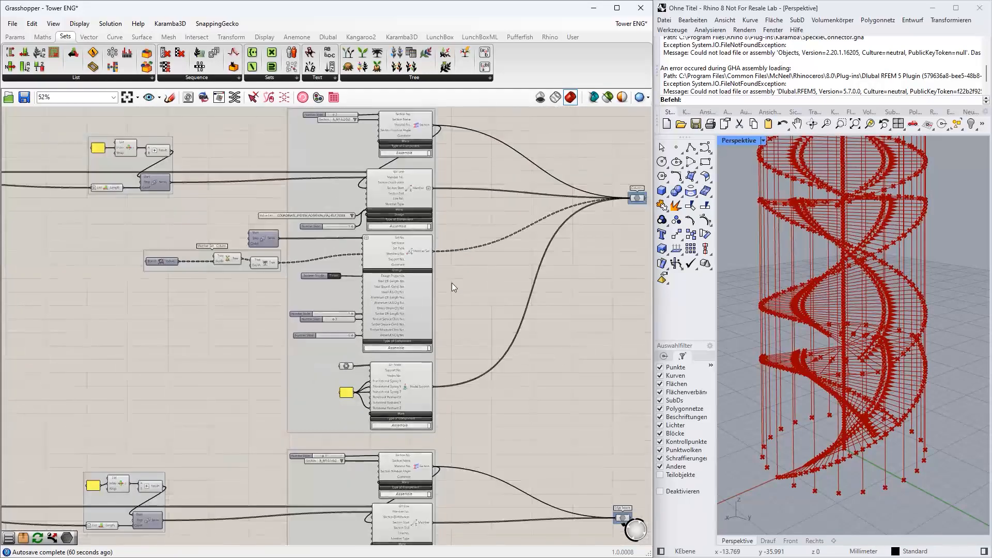
pyautogui.scroll(2, 453, 287)
pyautogui.scroll(3, 451, 283)
pyautogui.moveTo(452, 284); pyautogui.dragTo(468, 255, button='right')
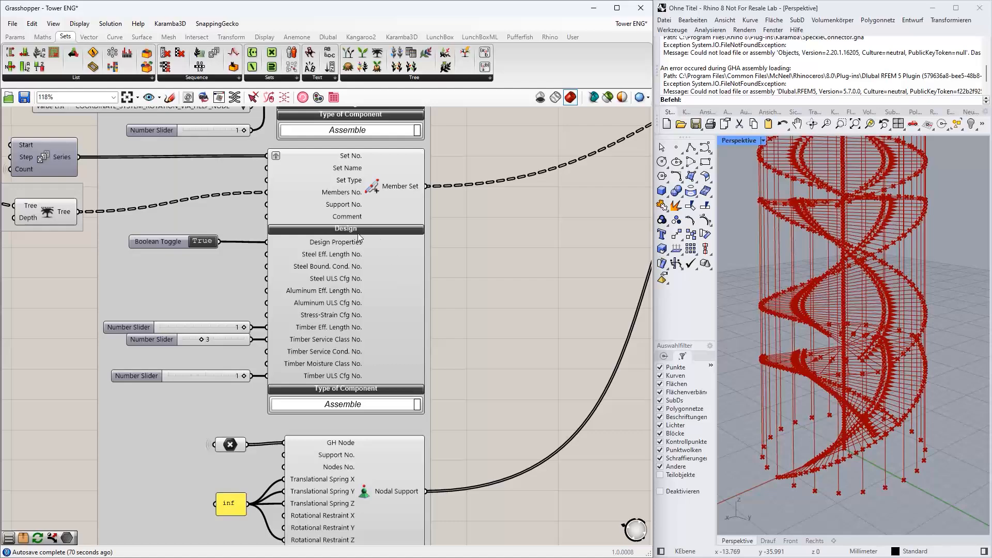
pyautogui.moveTo(465, 252); pyautogui.dragTo(395, 241, button='right')
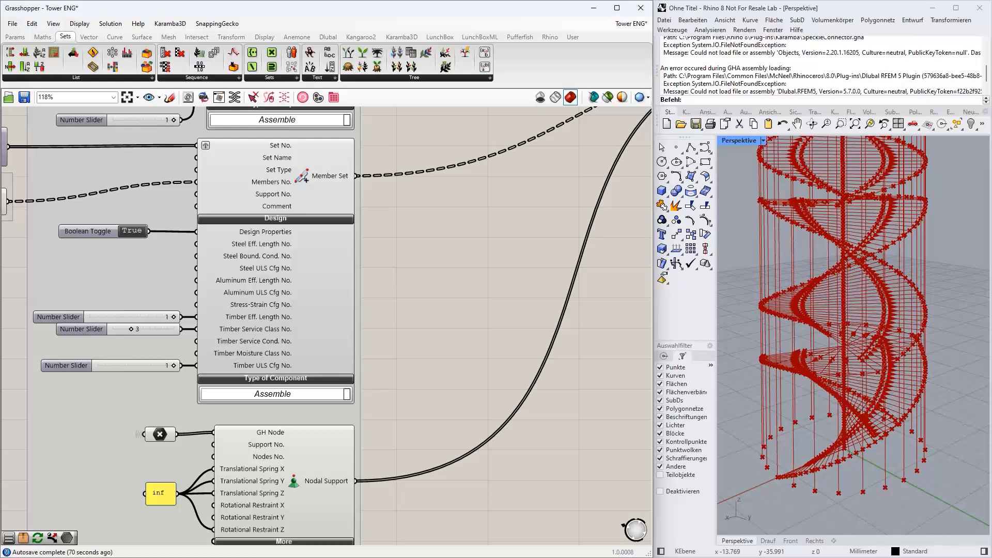
# Switch briefly to RFEM, return to Grasshopper and examine the Member Set's Timber Eff. Length No. input
pyautogui.hotkey('alt', 'Tab')
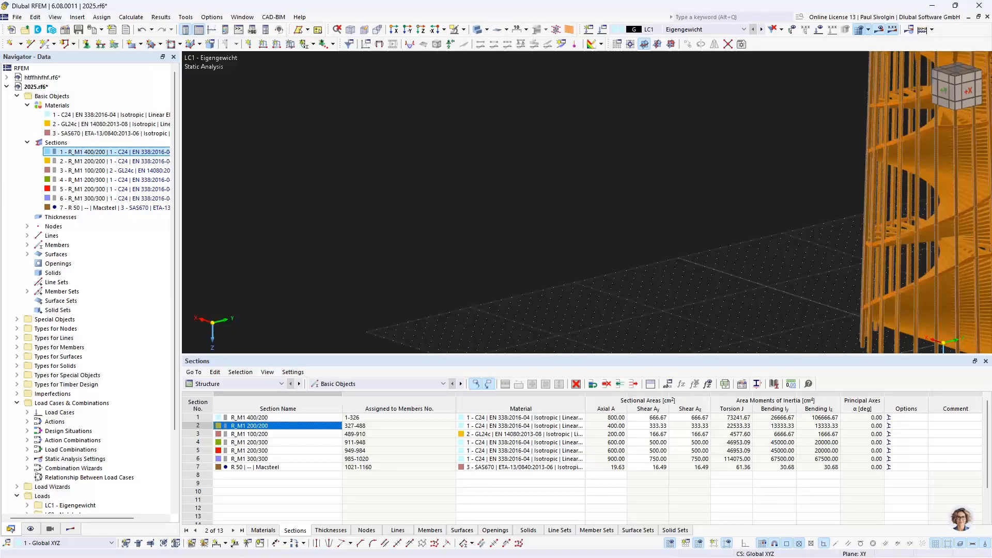
pyautogui.hotkey('alt', 'Tab')
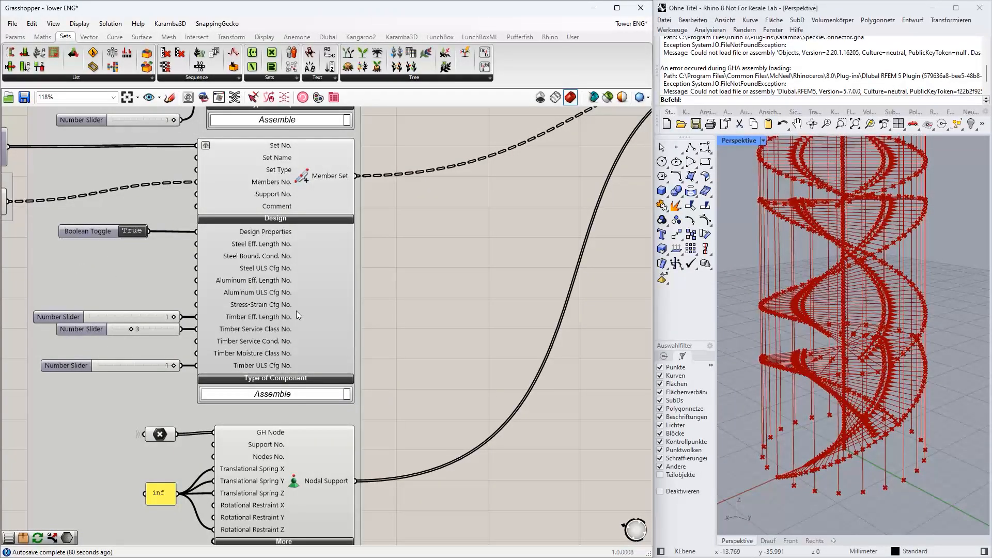
pyautogui.scroll(-2, 379, 295)
pyautogui.scroll(-2, 441, 350)
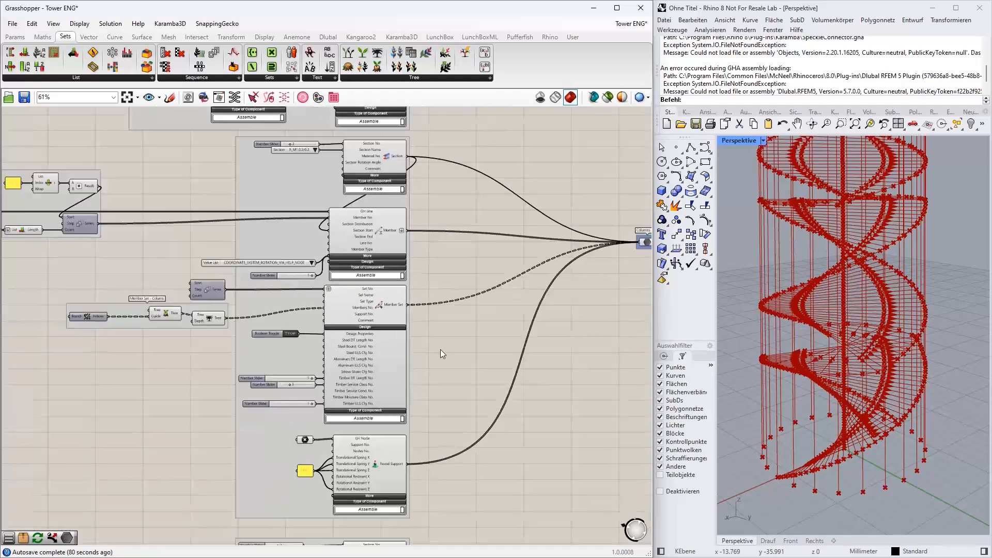
pyautogui.scroll(4, 441, 350)
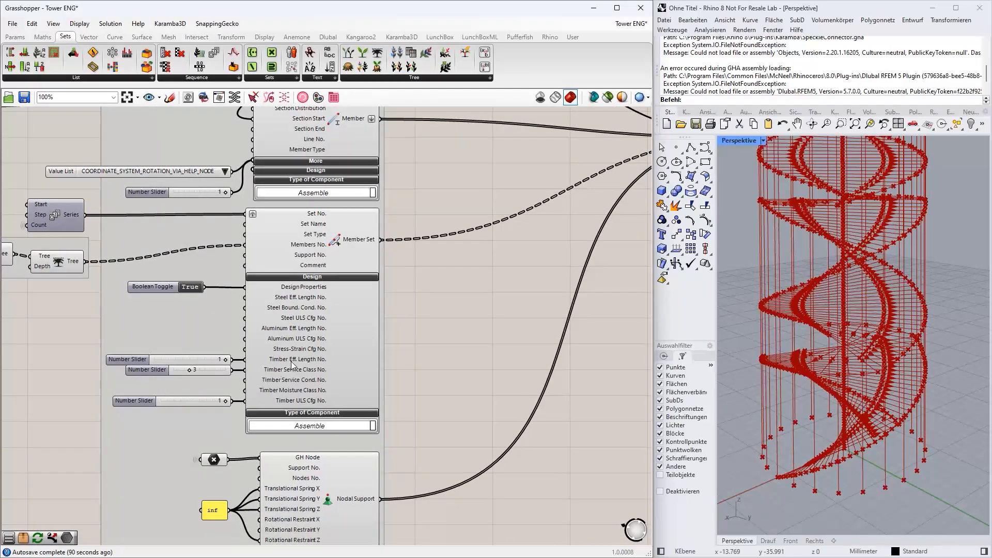
pyautogui.moveTo(292, 365)
# Switch to RFEM and view the whole tower model
pyautogui.hotkey('alt', 'Tab')
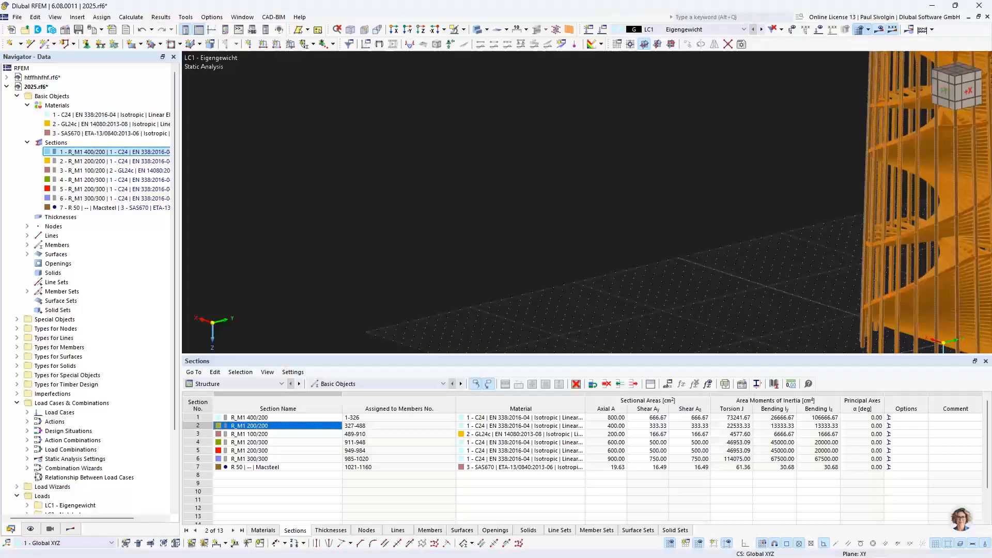
pyautogui.scroll(-3, 436, 281)
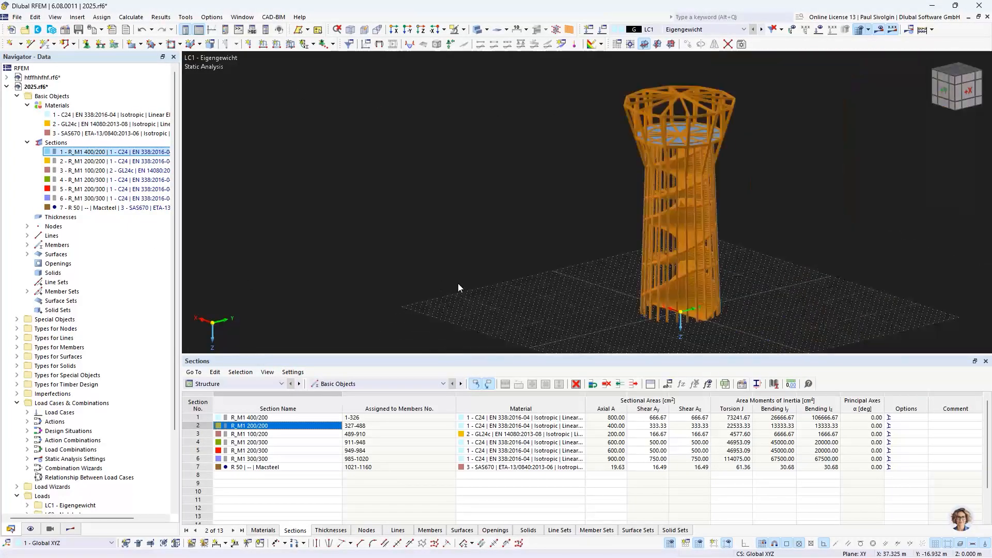
pyautogui.scroll(2, 467, 256)
pyautogui.scroll(1, 355, 203)
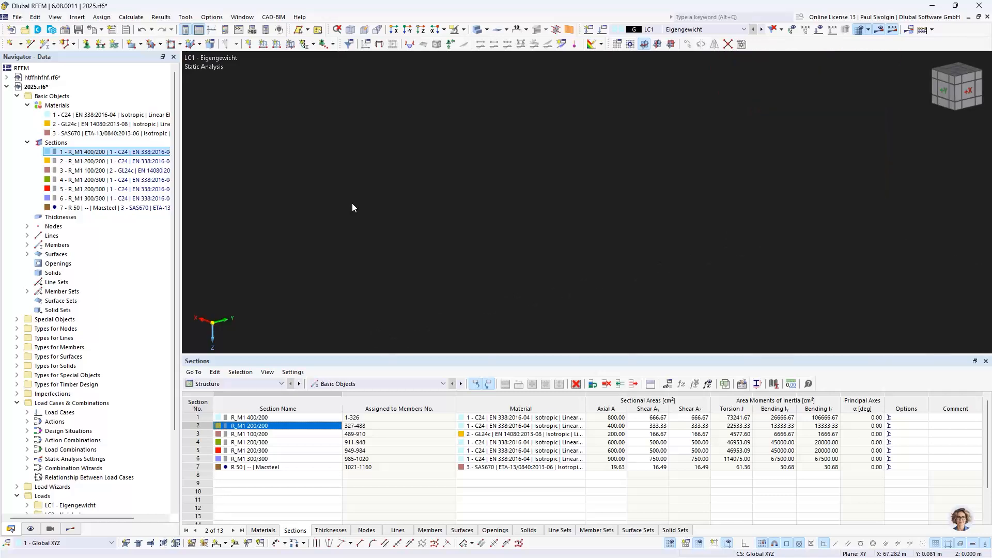
# Open the base data for a new model, review the design add-ons and Standards I settings, and close without creating it
pyautogui.click(19, 17)
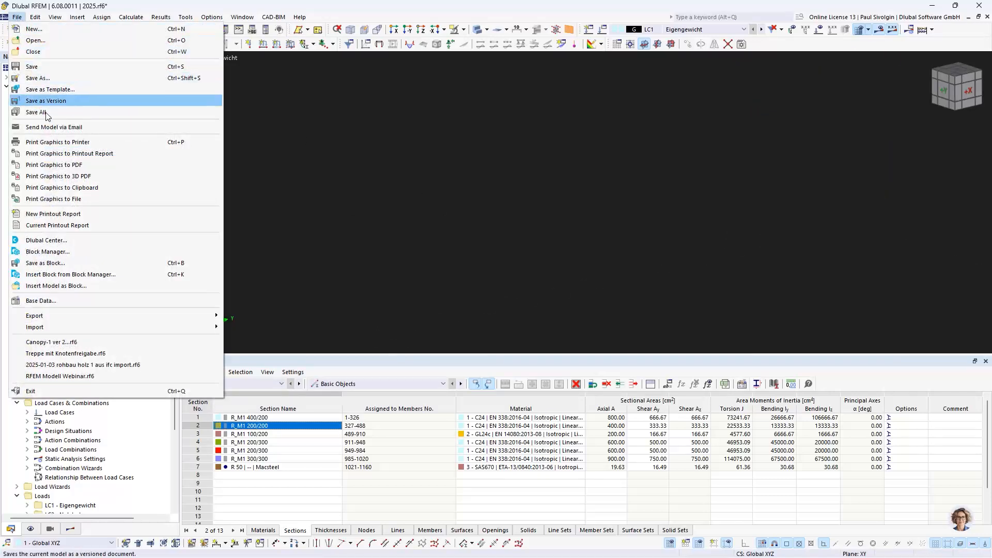
pyautogui.click(437, 123)
pyautogui.click(32, 28)
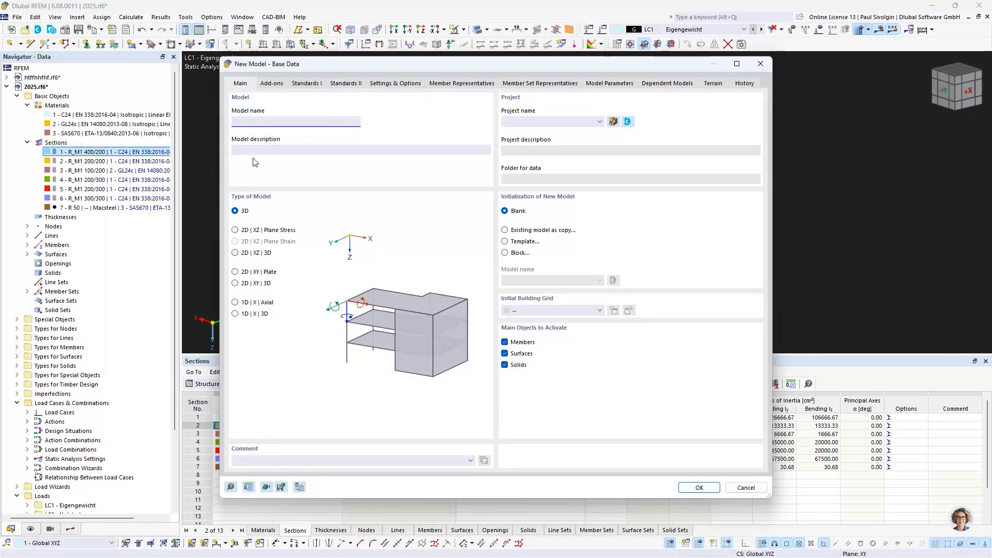
pyautogui.write('d')
pyautogui.doubleClick(239, 122)
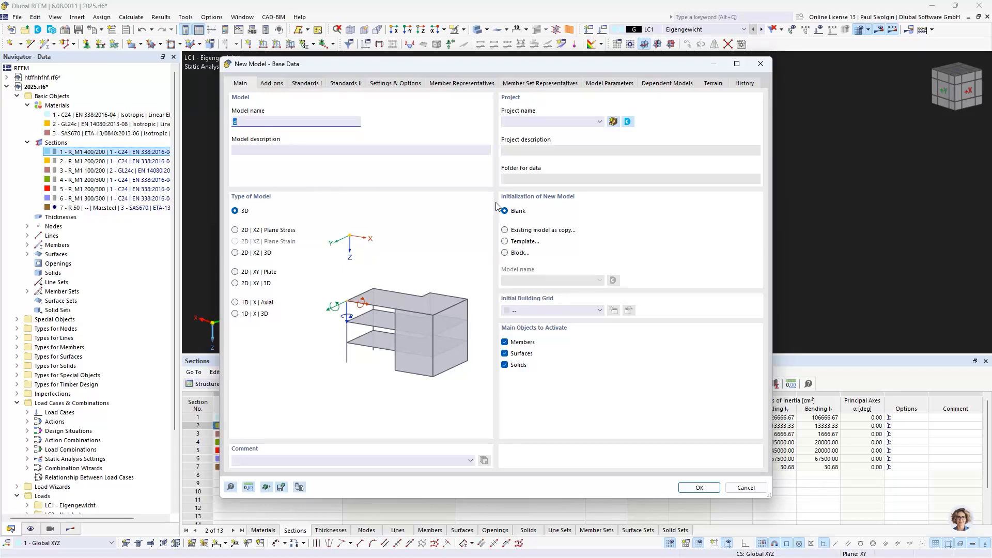
pyautogui.click(272, 83)
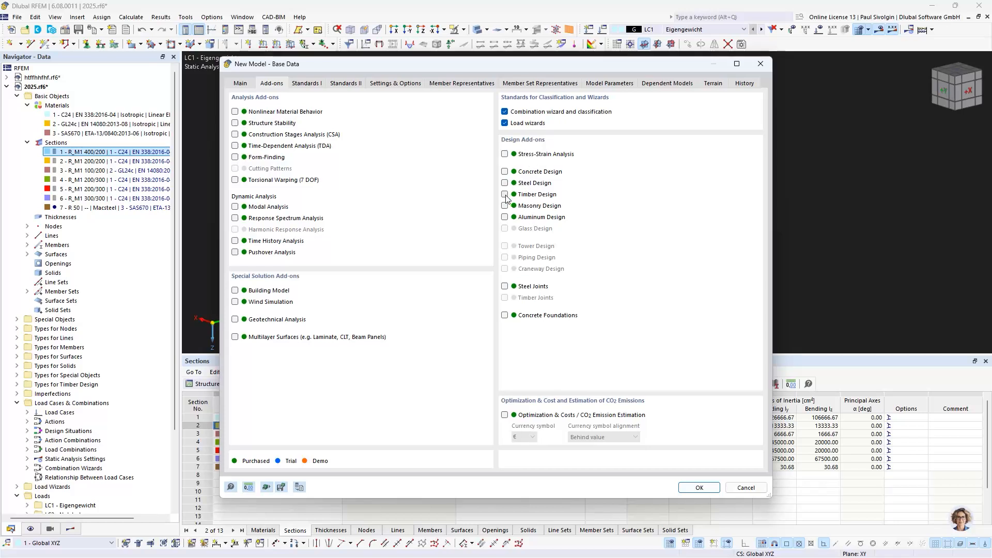
pyautogui.click(307, 83)
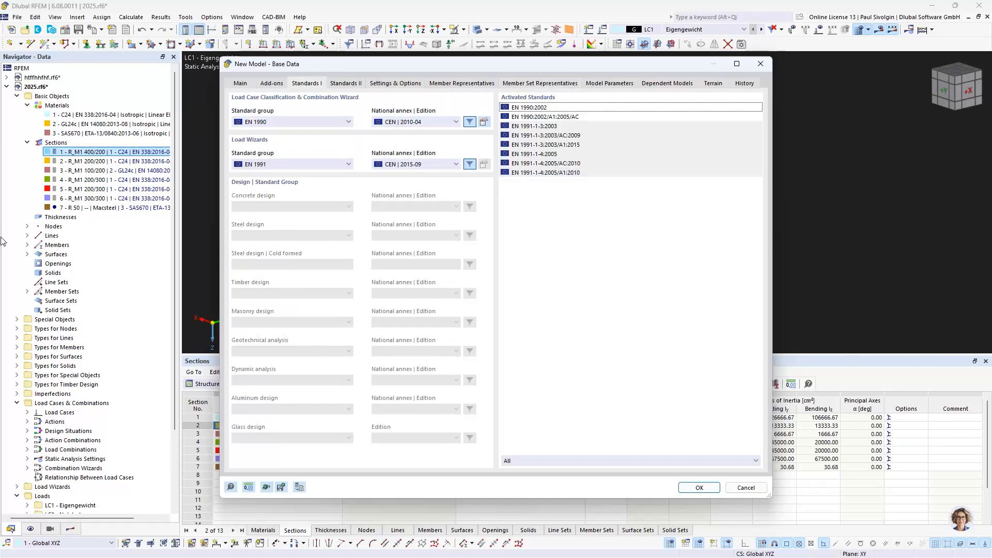
pyautogui.click(760, 63)
# Review the list of load cases and combinations, look through the Static Analysis tables in the Result Table Manager, and close it
pyautogui.click(649, 32)
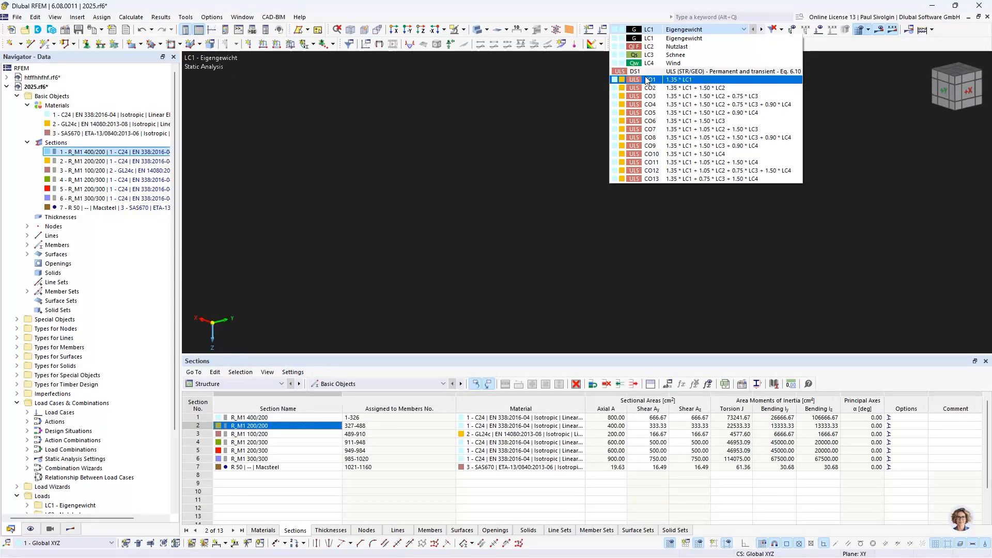
pyautogui.click(449, 193)
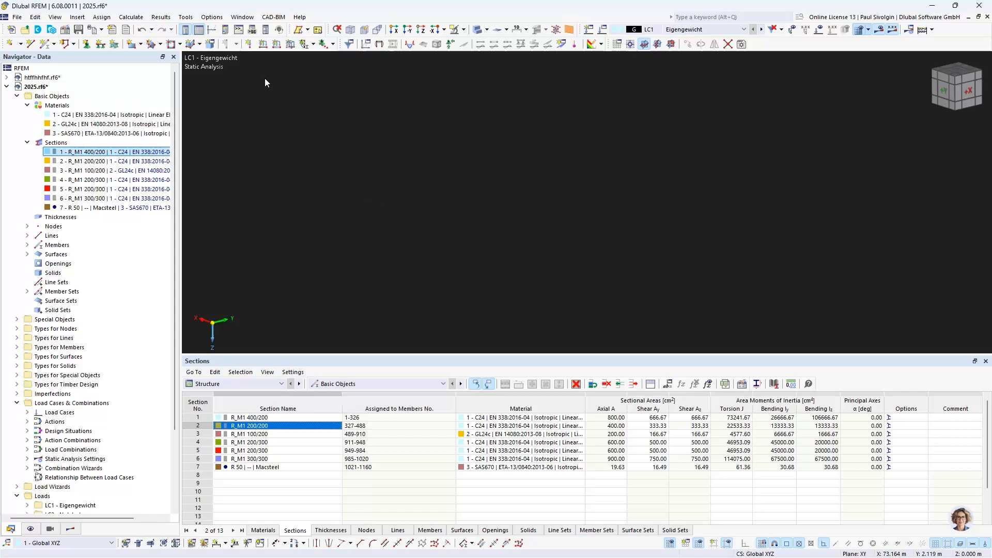
pyautogui.click(161, 17)
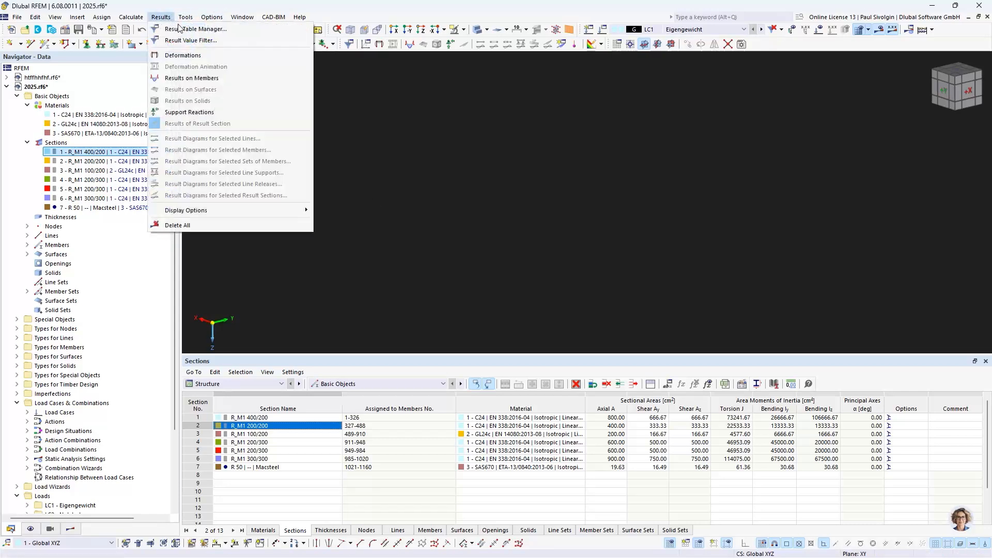
pyautogui.click(178, 32)
pyautogui.scroll(-8, 269, 255)
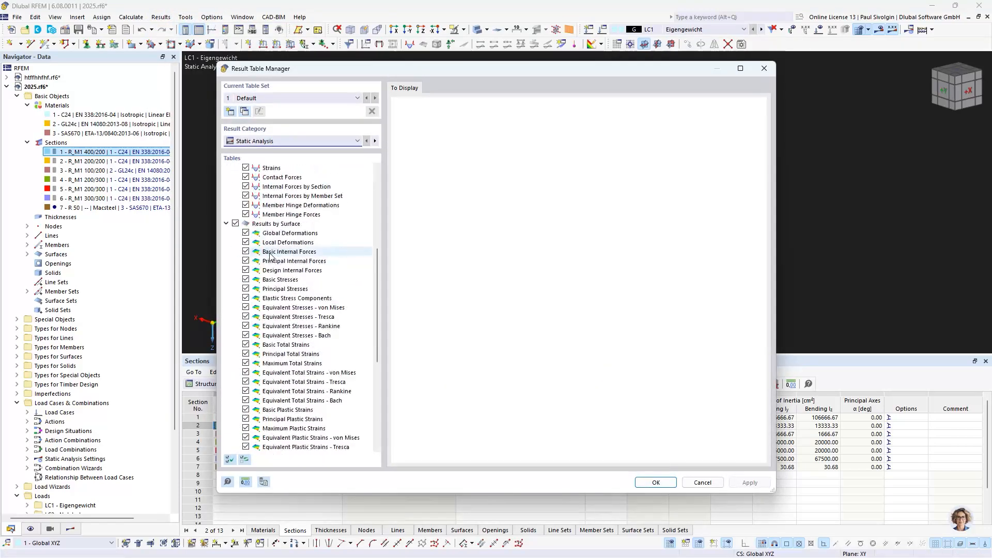
pyautogui.scroll(-2, 333, 242)
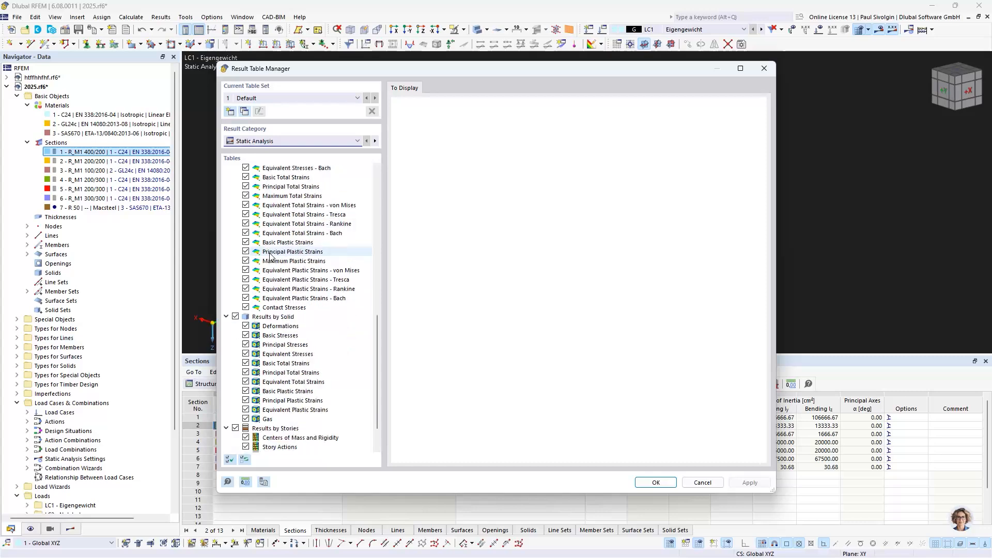
pyautogui.click(770, 70)
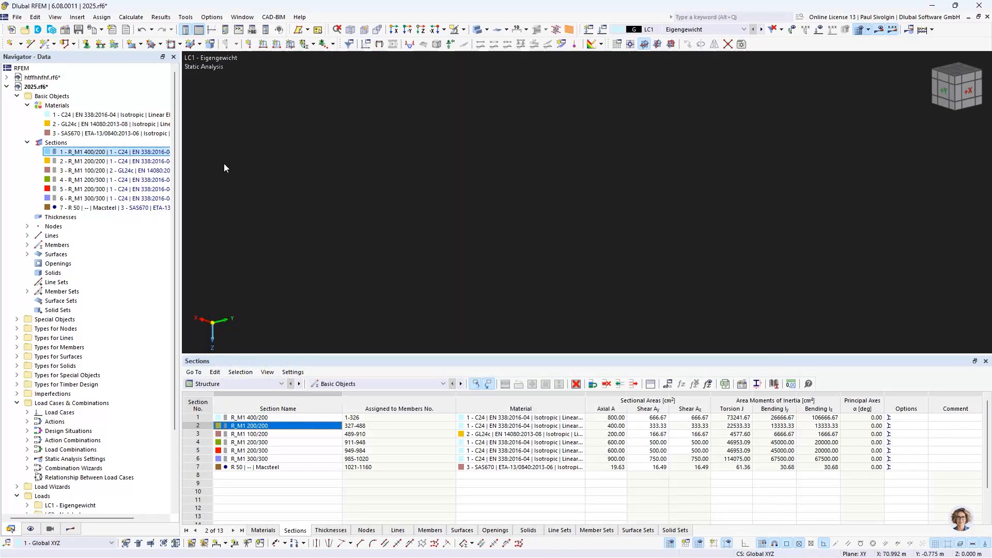
# Expand the Timber Design and Types for Timber Design data, and open the Intermediate notes effective length for editing
pyautogui.click(17, 96)
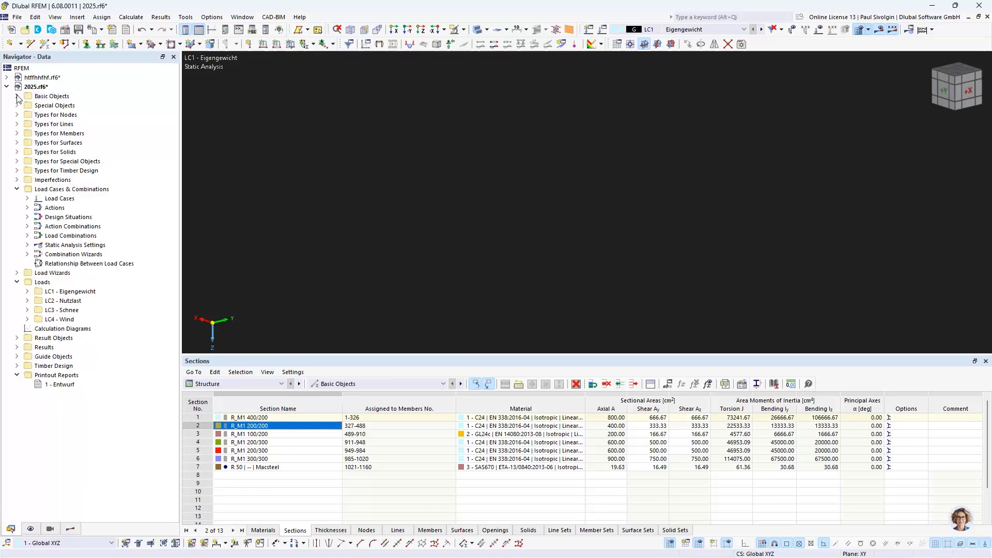
pyautogui.click(18, 367)
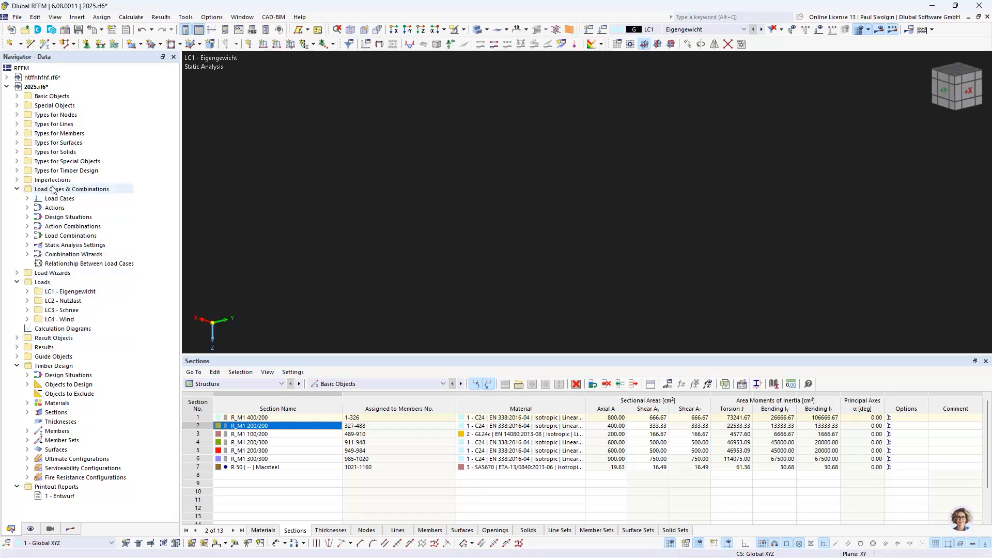
pyautogui.click(17, 171)
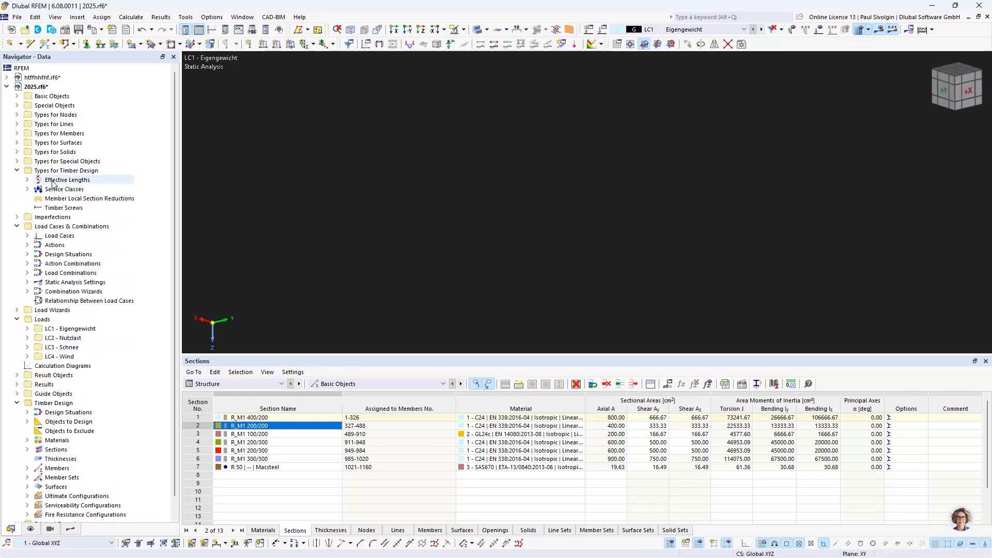
pyautogui.click(54, 180)
pyautogui.click(27, 180)
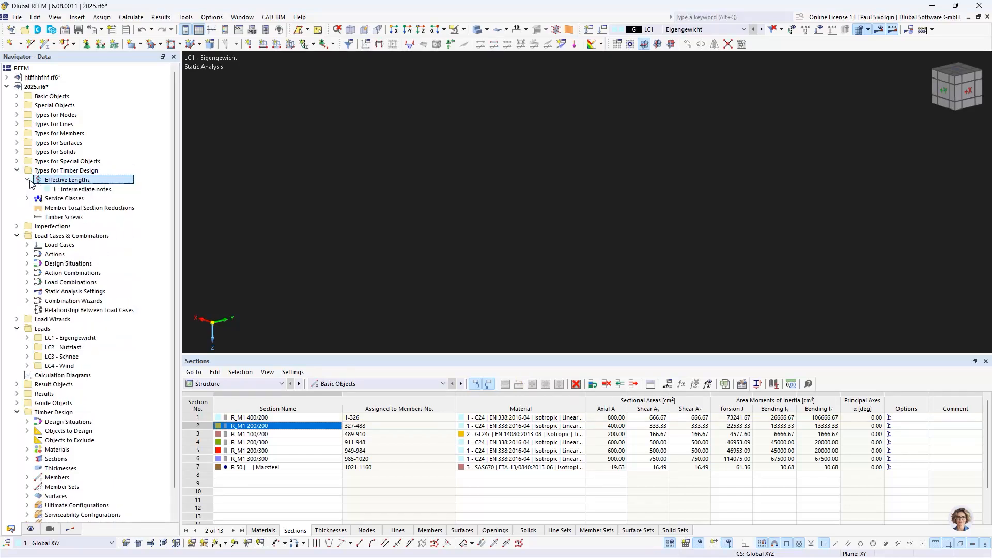
pyautogui.doubleClick(75, 190)
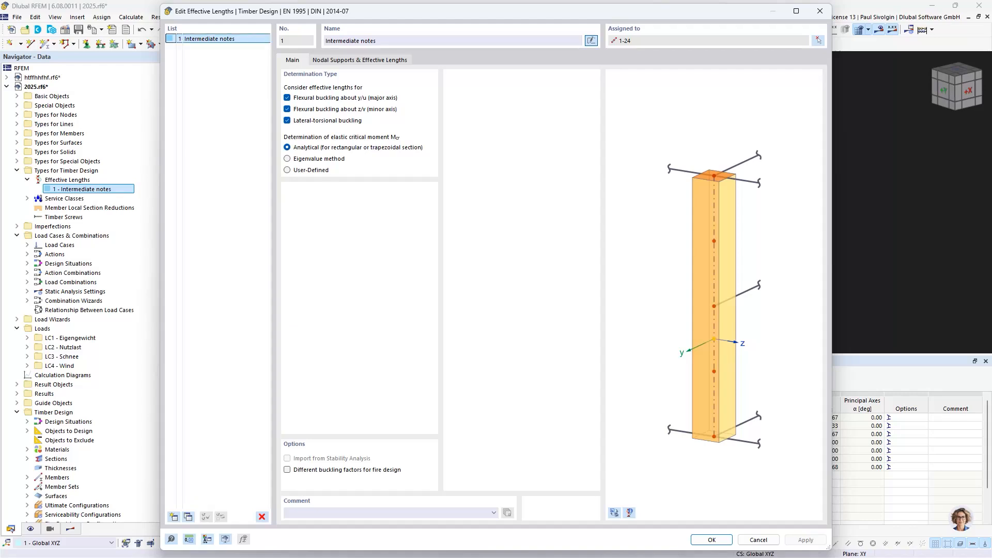
# Duplicate the Intermediate notes effective length as entry 2 and return to entry 1
pyautogui.click(190, 516)
pyautogui.click(182, 48)
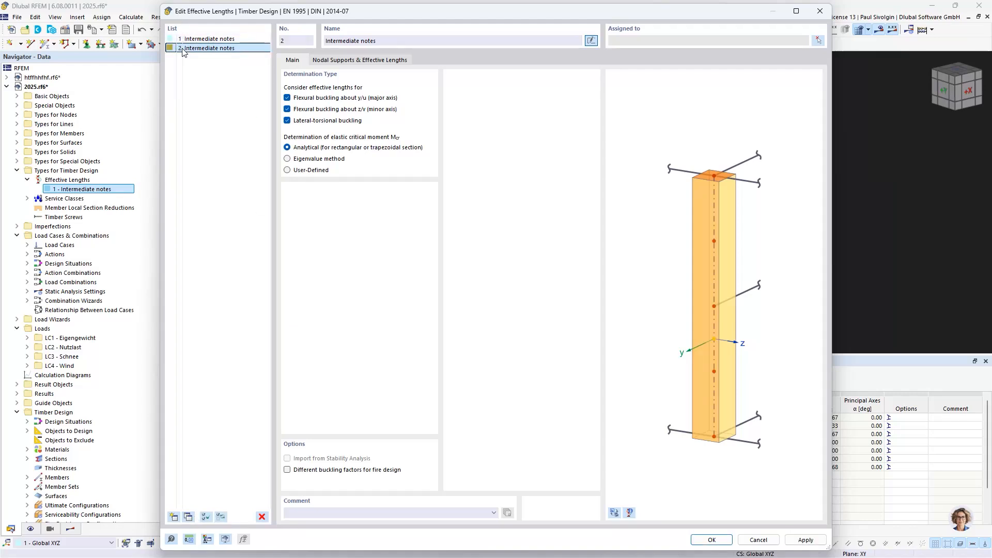
pyautogui.click(204, 39)
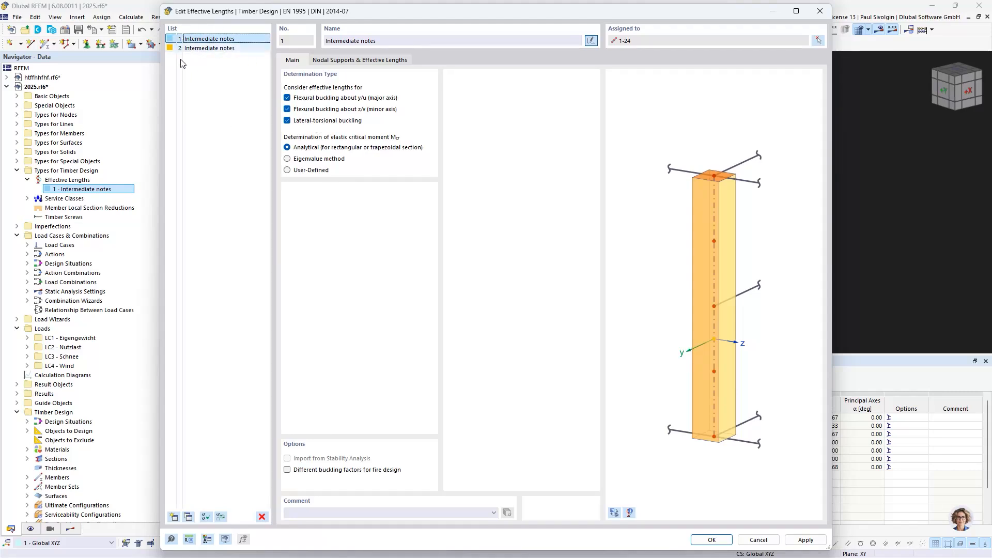
# Review the nodal supports and effective length factors of effective length 1, and close without saving
pyautogui.click(330, 60)
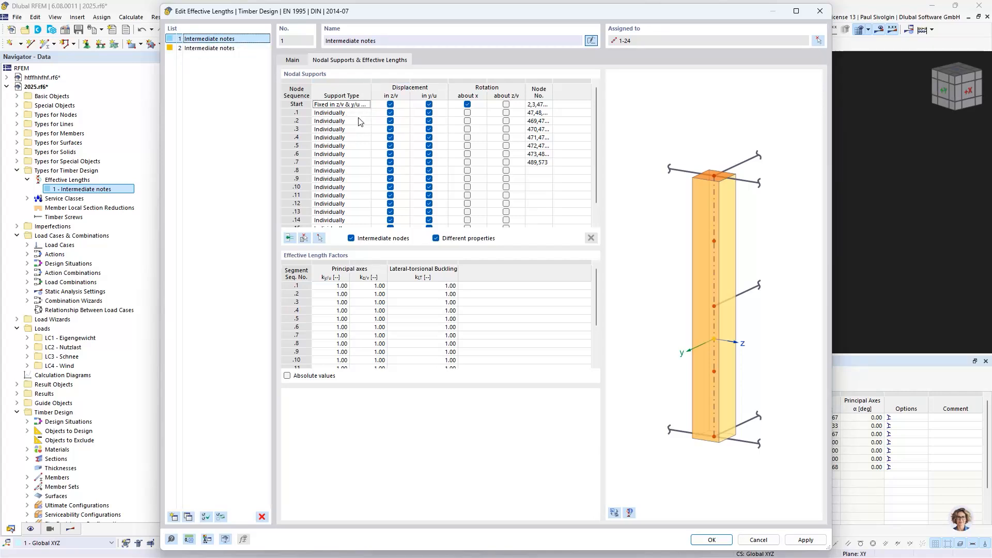
pyautogui.scroll(-1, 345, 204)
pyautogui.scroll(1, 347, 203)
pyautogui.scroll(-1, 344, 171)
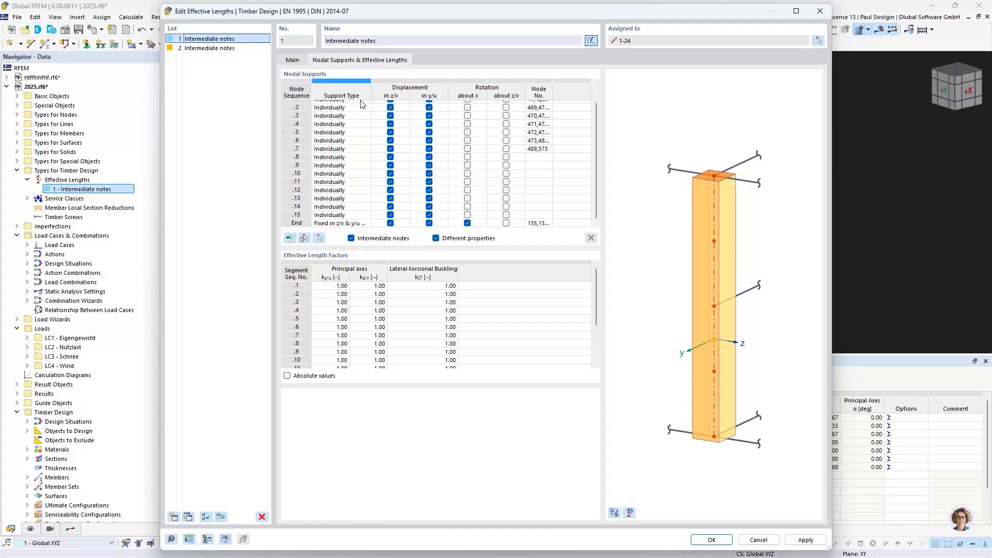
pyautogui.click(822, 14)
# Open the service classes, review the settings of Service Class 3, and close them
pyautogui.doubleClick(52, 200)
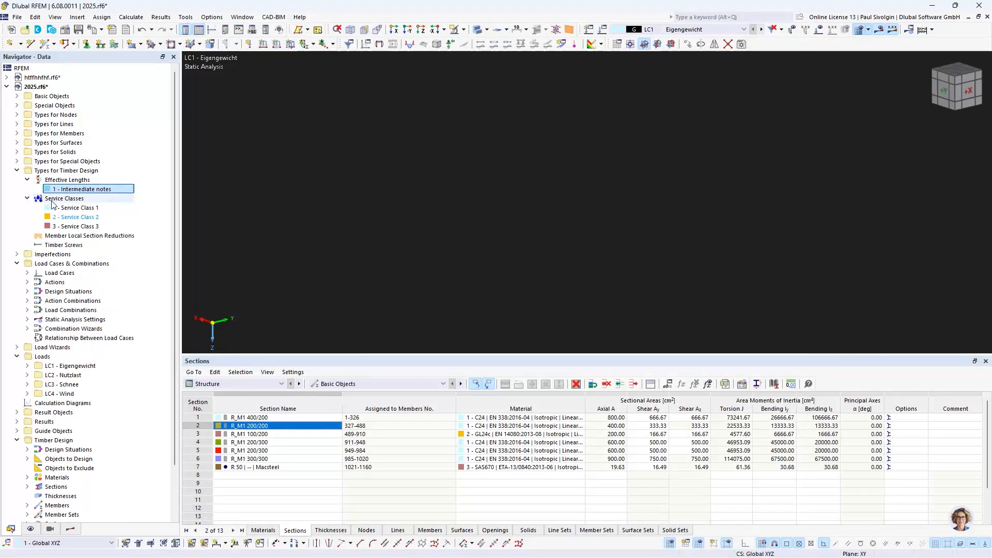
pyautogui.rightClick(61, 201)
pyautogui.click(65, 203)
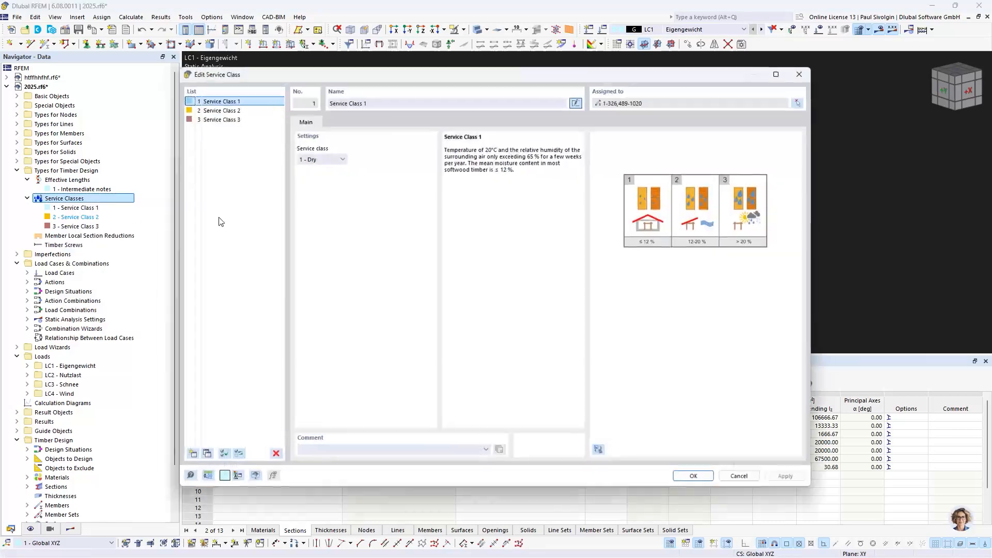
pyautogui.click(232, 117)
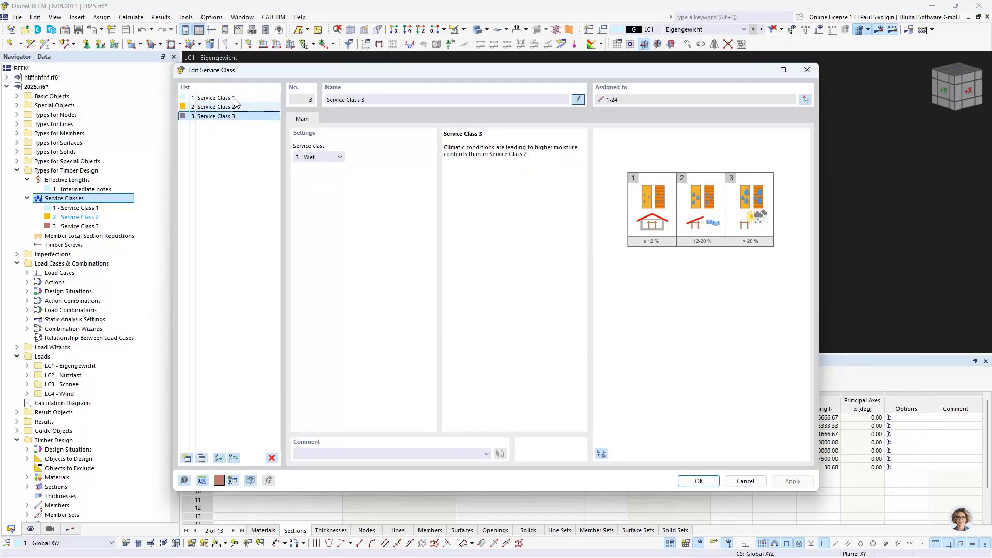
pyautogui.click(806, 70)
# Open the timber ultimate configurations and deactivate Perform stability design for the no stability design configuration
pyautogui.scroll(-1, 73, 289)
pyautogui.scroll(-1, 71, 304)
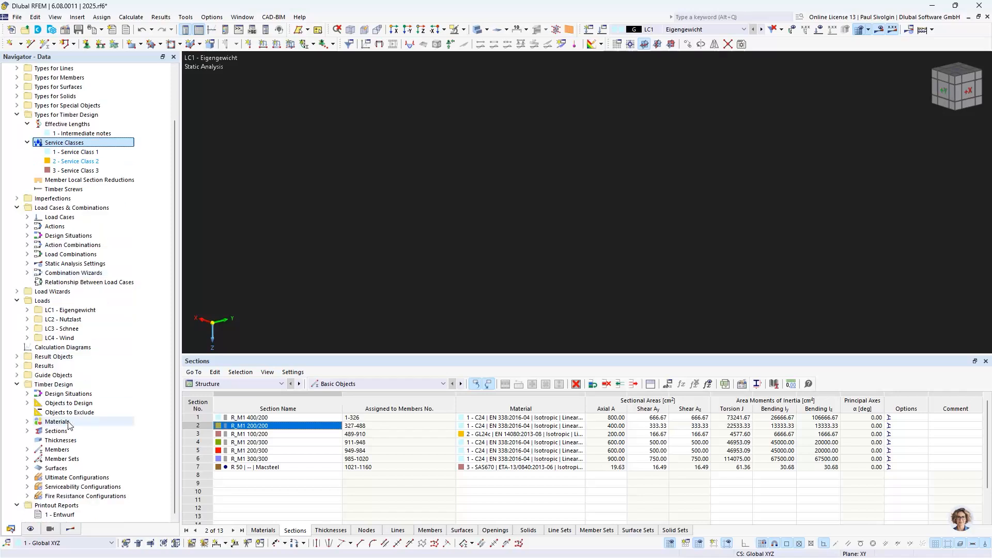
pyautogui.click(29, 478)
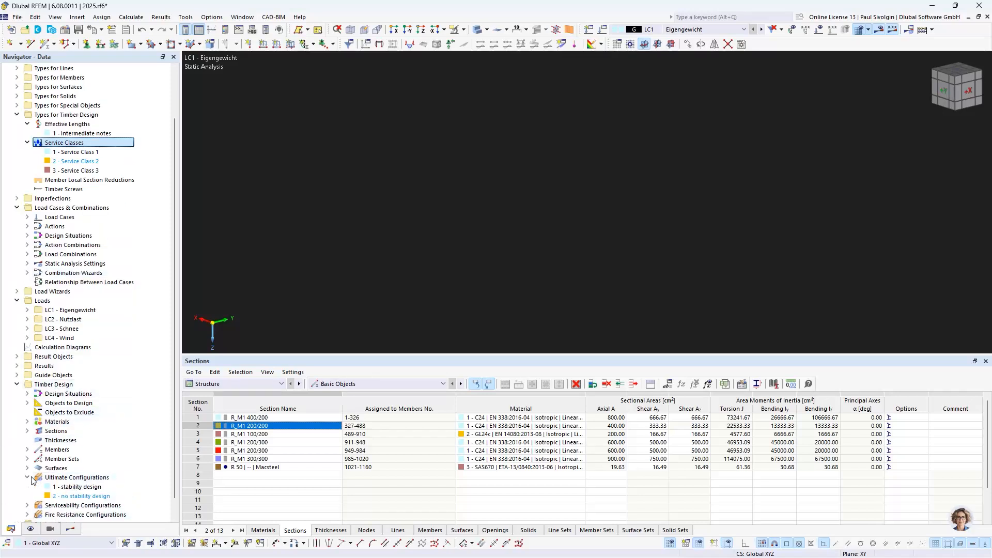
pyautogui.rightClick(58, 478)
pyautogui.click(82, 352)
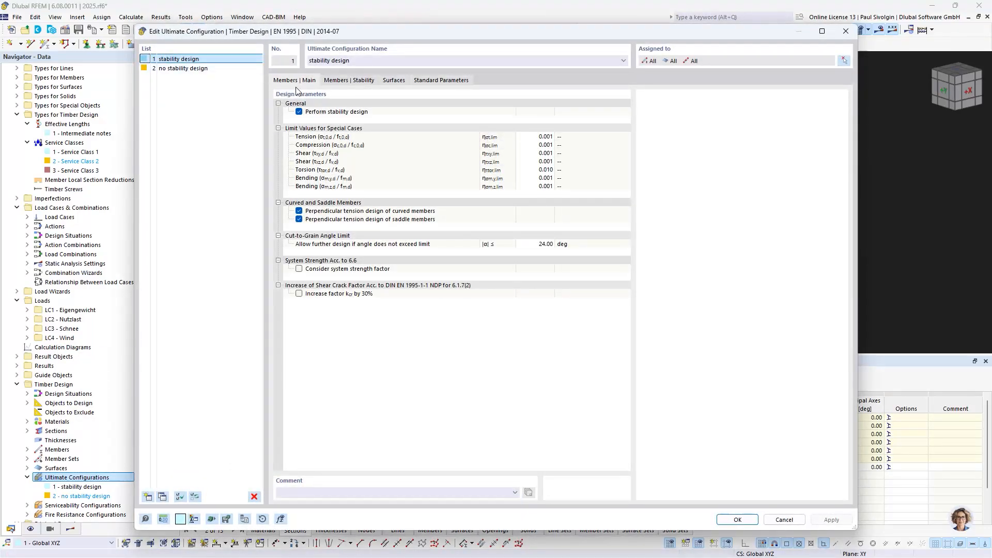
pyautogui.click(176, 70)
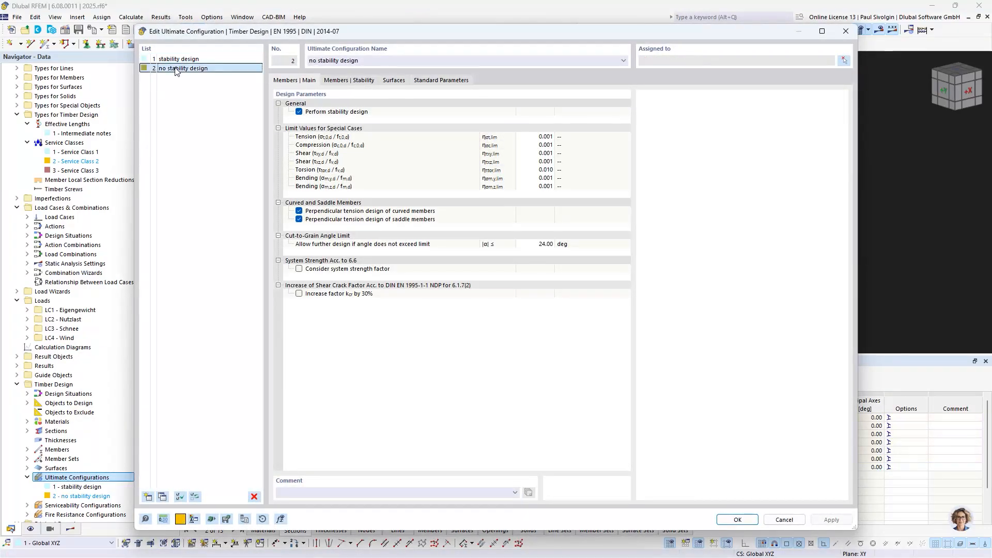
pyautogui.click(300, 112)
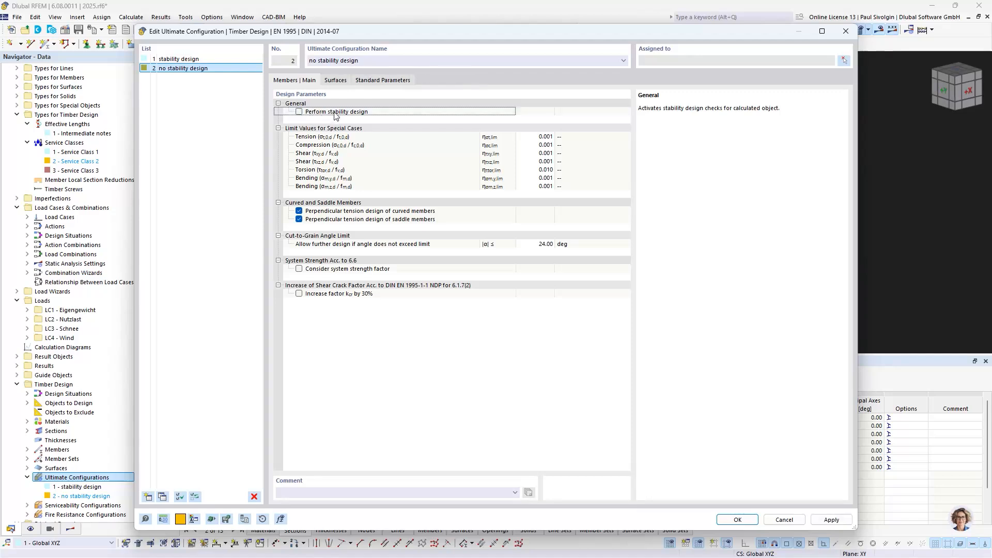
# Compare the stability design and no stability design configurations, and close the ultimate configurations without saving
pyautogui.click(187, 59)
pyautogui.click(189, 70)
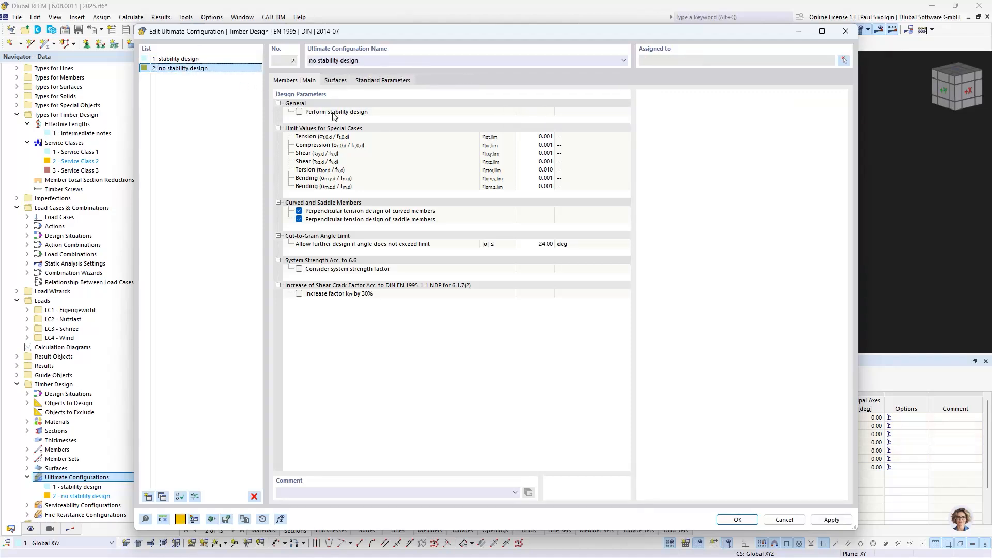
pyautogui.click(198, 58)
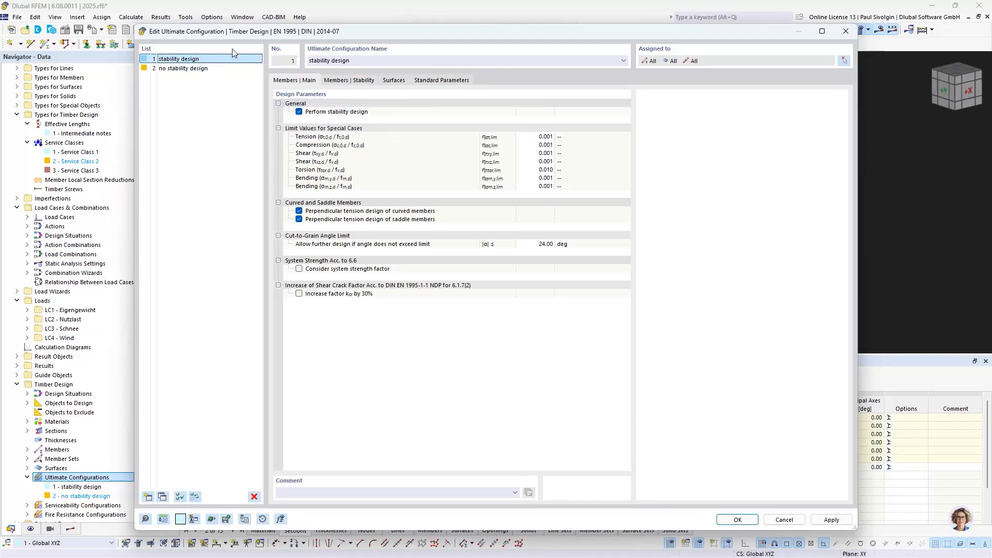
pyautogui.click(201, 70)
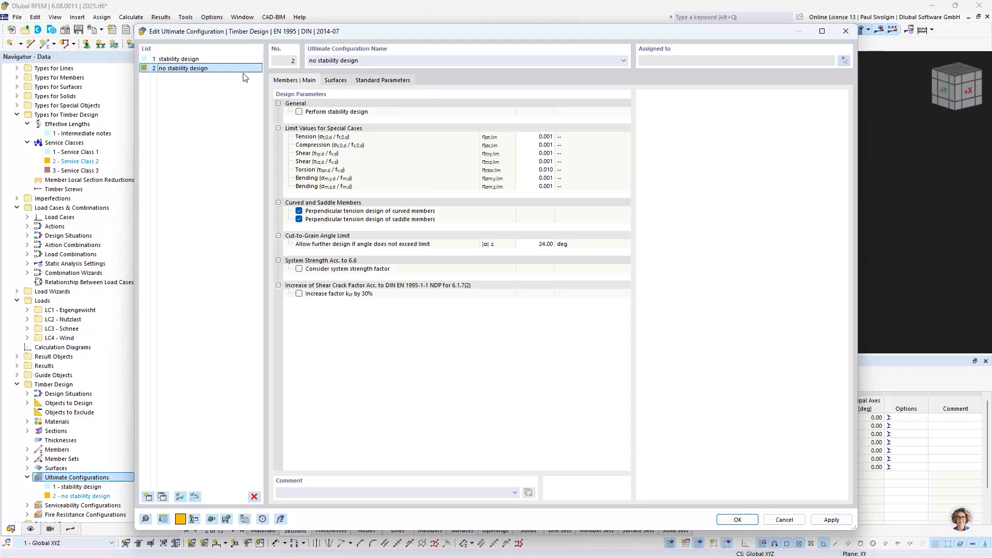
pyautogui.click(845, 33)
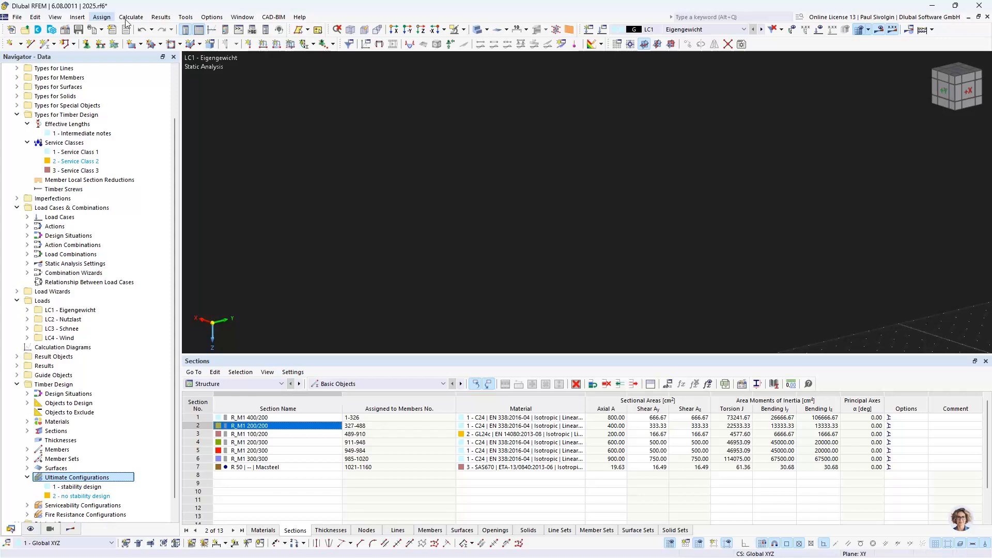
# Open the Entwurf printout report for editing and examine its selected loads, parts list, static analysis and timber design items
pyautogui.click(105, 32)
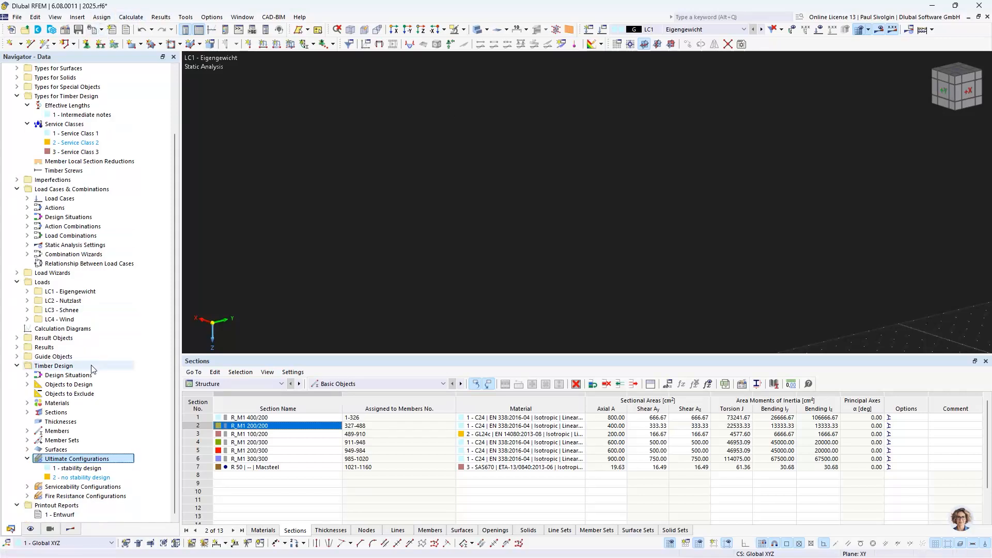
pyautogui.rightClick(52, 516)
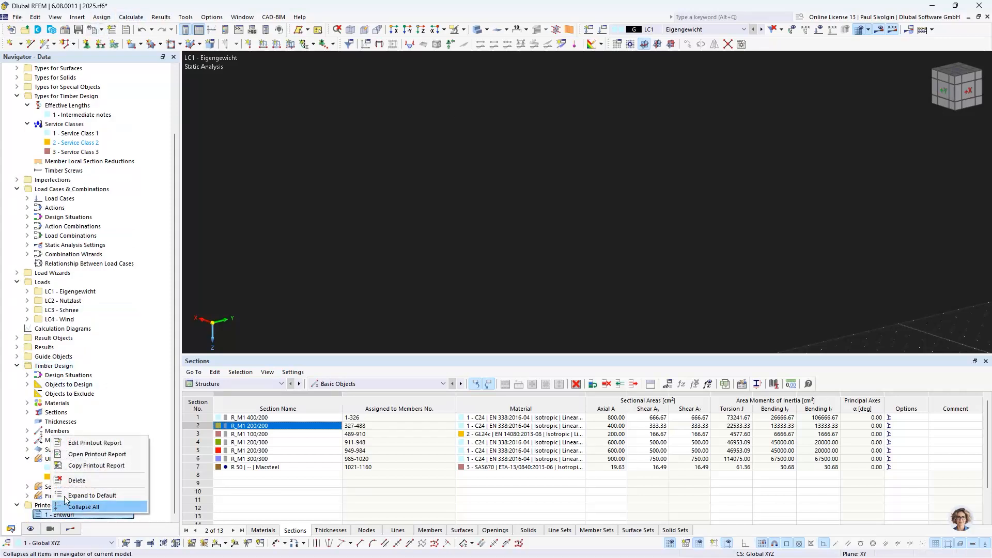
pyautogui.click(83, 442)
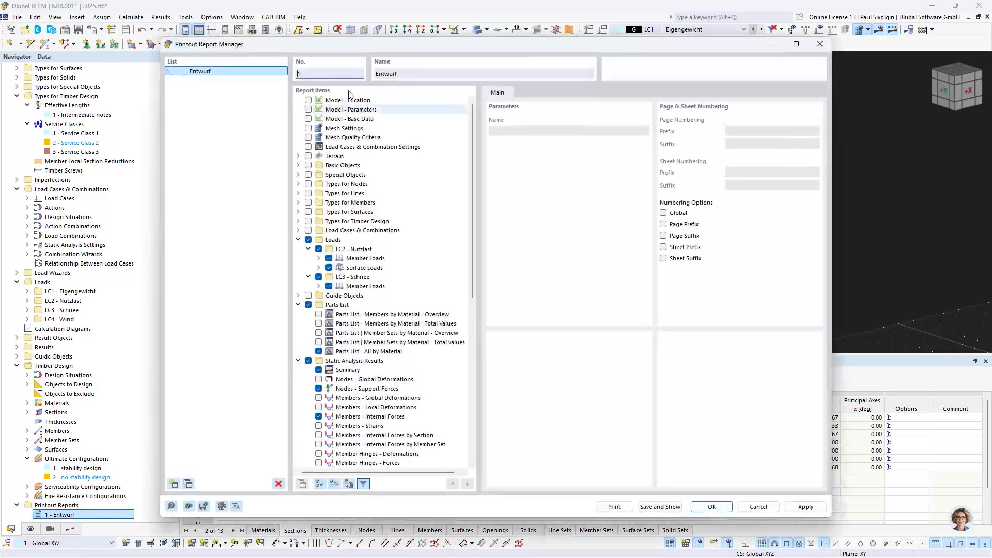
pyautogui.scroll(-5, 334, 261)
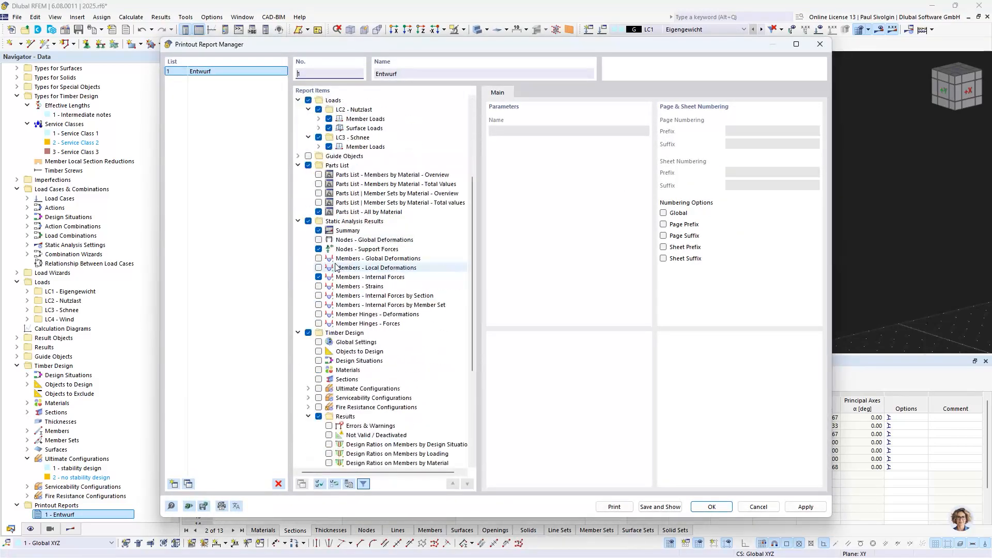
pyautogui.scroll(-5, 332, 266)
pyautogui.scroll(5, 333, 238)
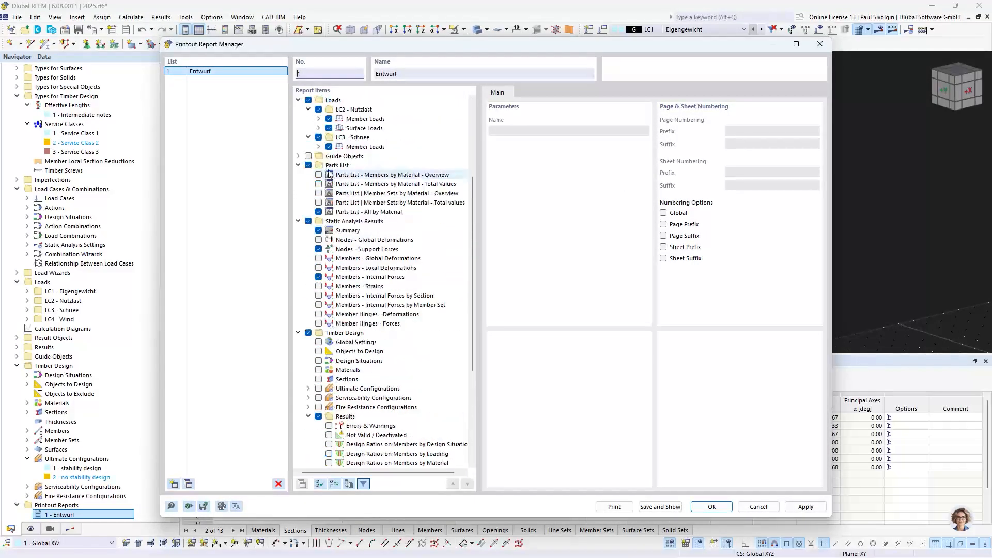
pyautogui.scroll(-4, 327, 284)
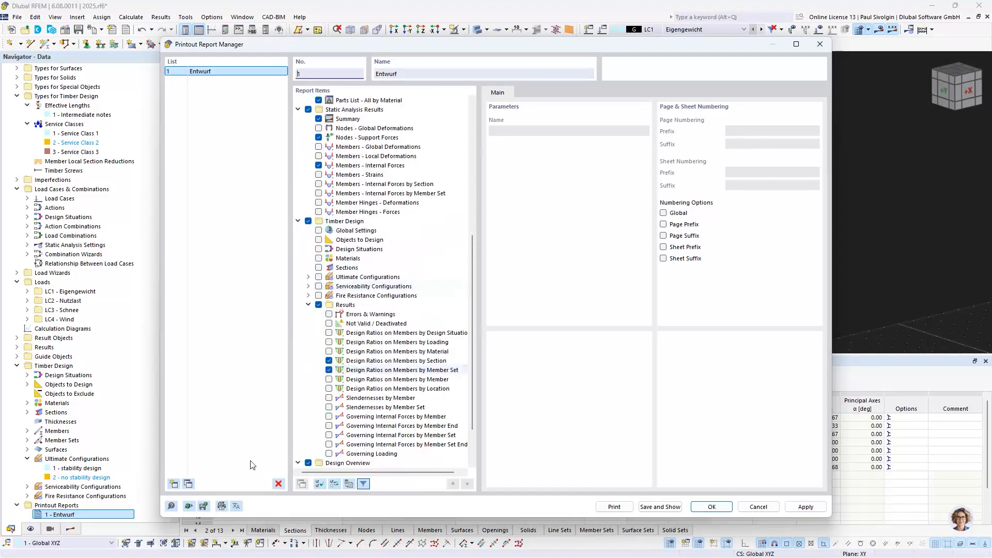
# Generate a template from the Entwurf printout report, and close the template and report managers without saving
pyautogui.click(205, 508)
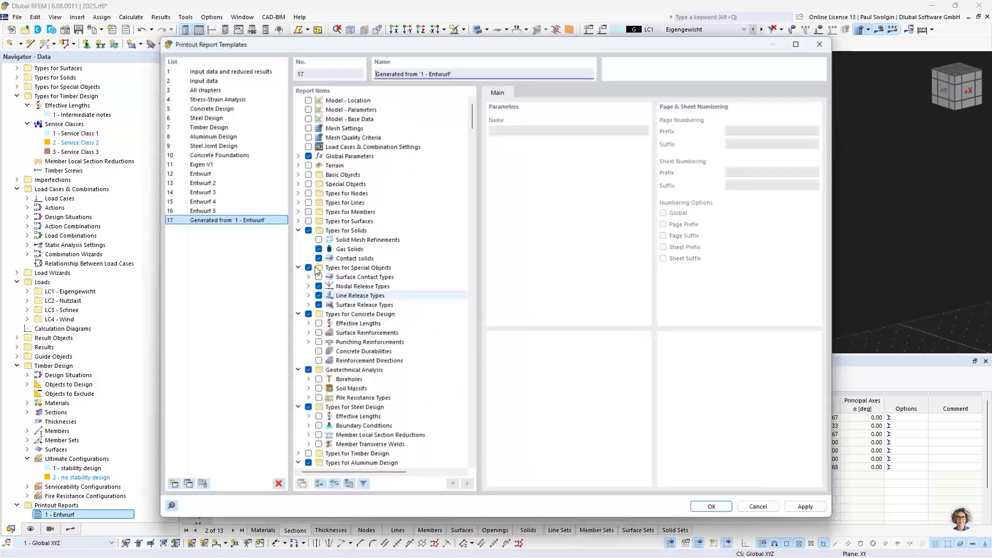
pyautogui.click(820, 45)
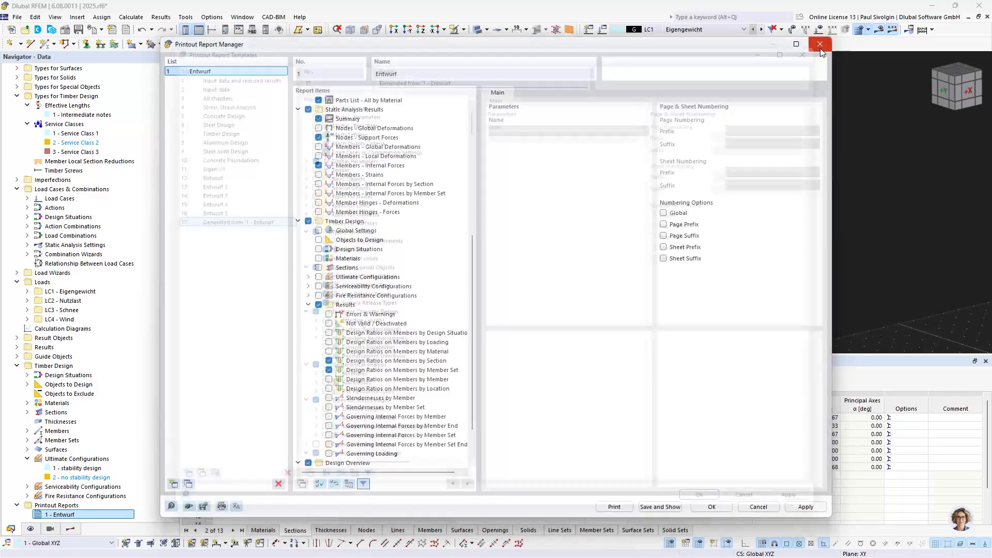
pyautogui.click(818, 45)
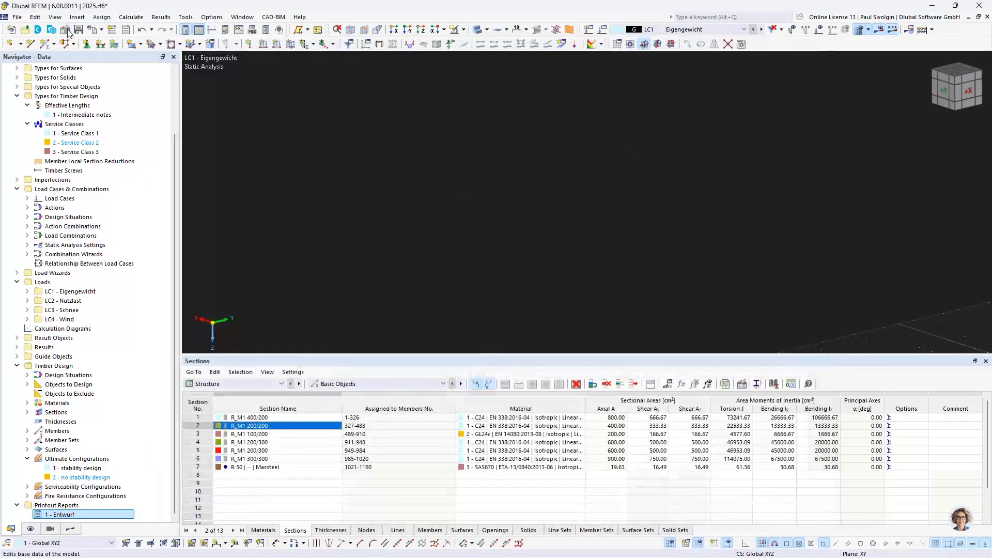
# Start sending the graphics to the Entwurf printout report, with Window to Print set to Multi-print
pyautogui.click(102, 30)
pyautogui.click(435, 188)
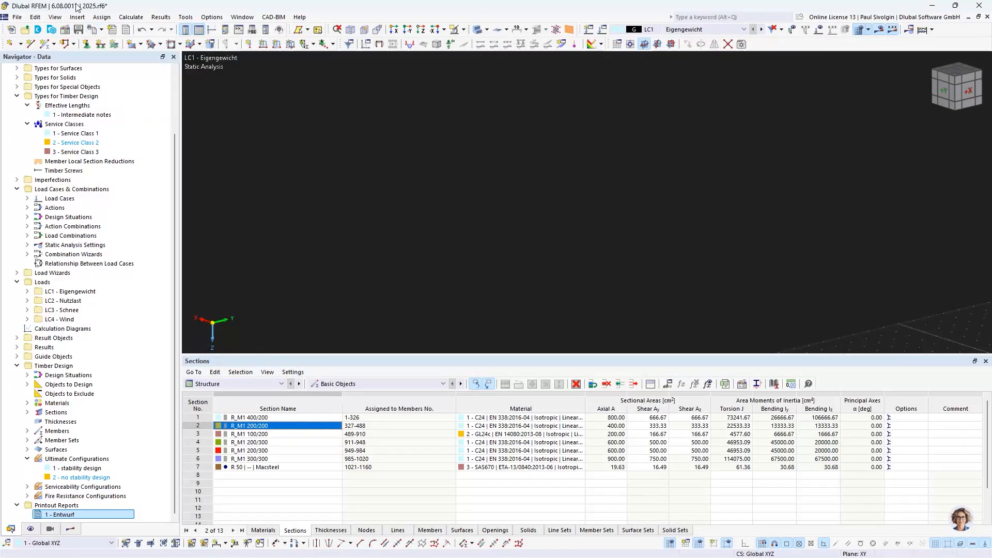
pyautogui.click(102, 30)
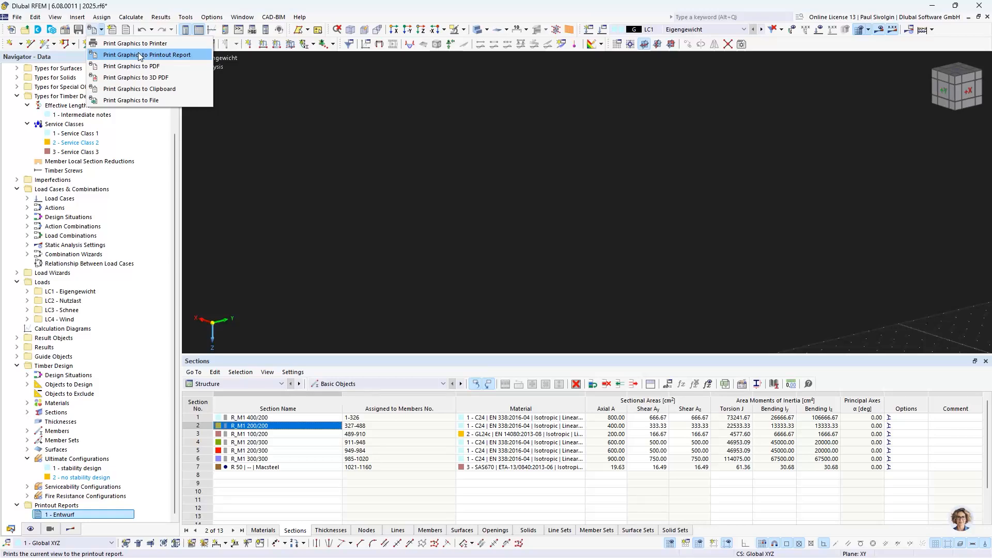
pyautogui.click(122, 55)
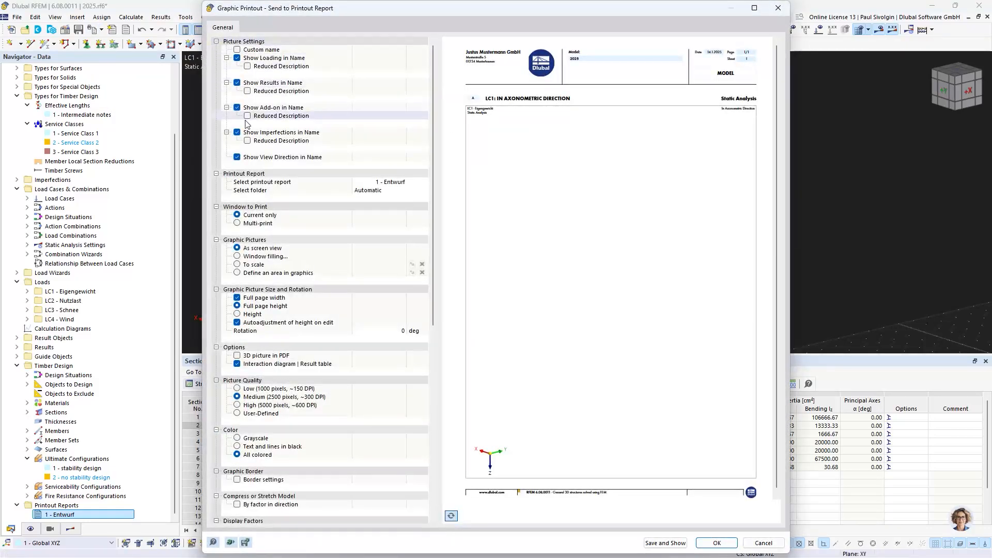
pyautogui.click(245, 226)
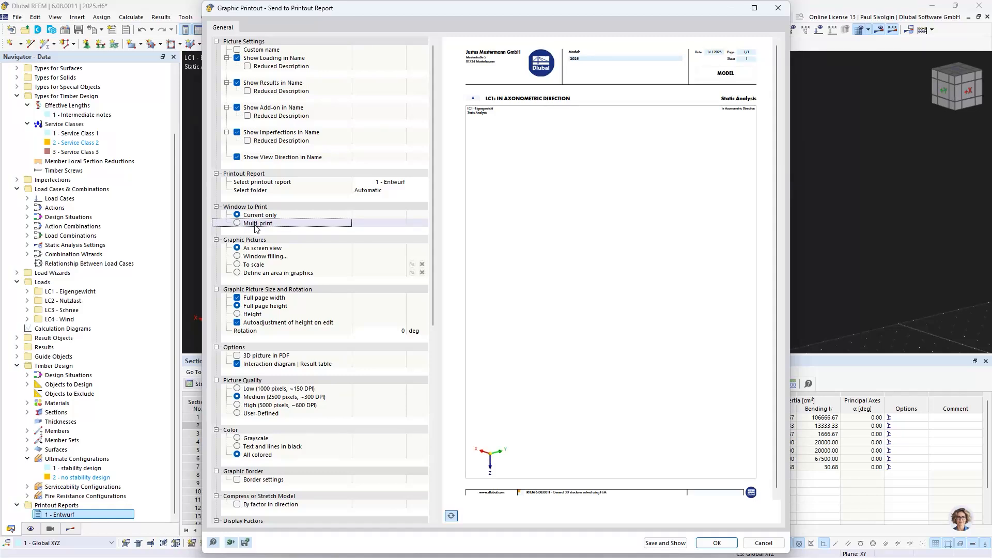
pyautogui.click(265, 226)
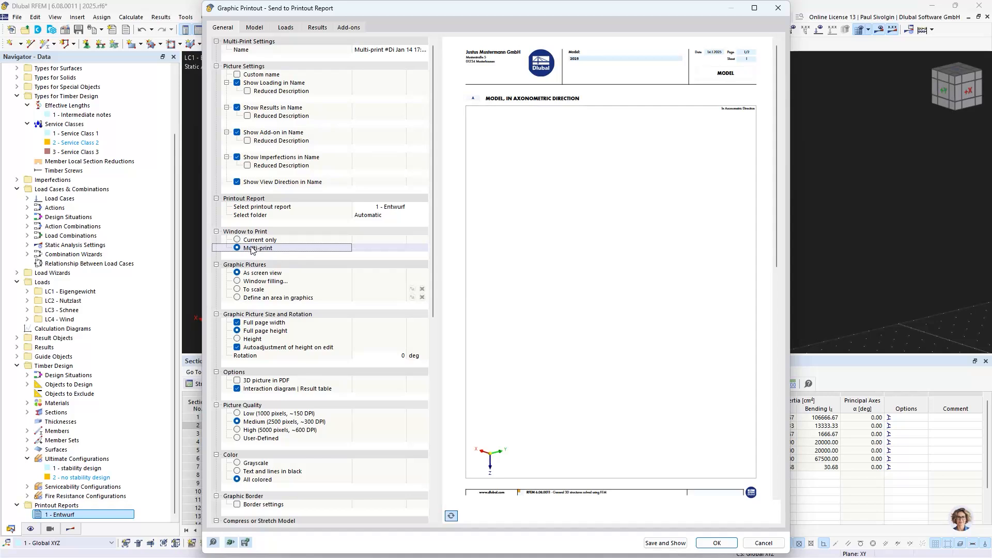
# Examine the multi-print options for model, loads, results and add-ons, and close the graphic printout settings without sending anything
pyautogui.click(255, 28)
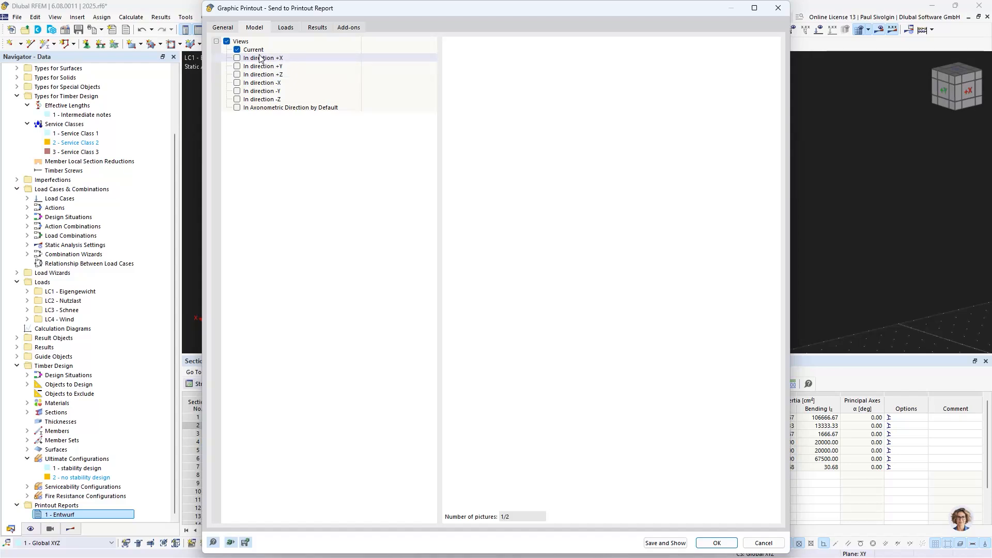
pyautogui.click(286, 28)
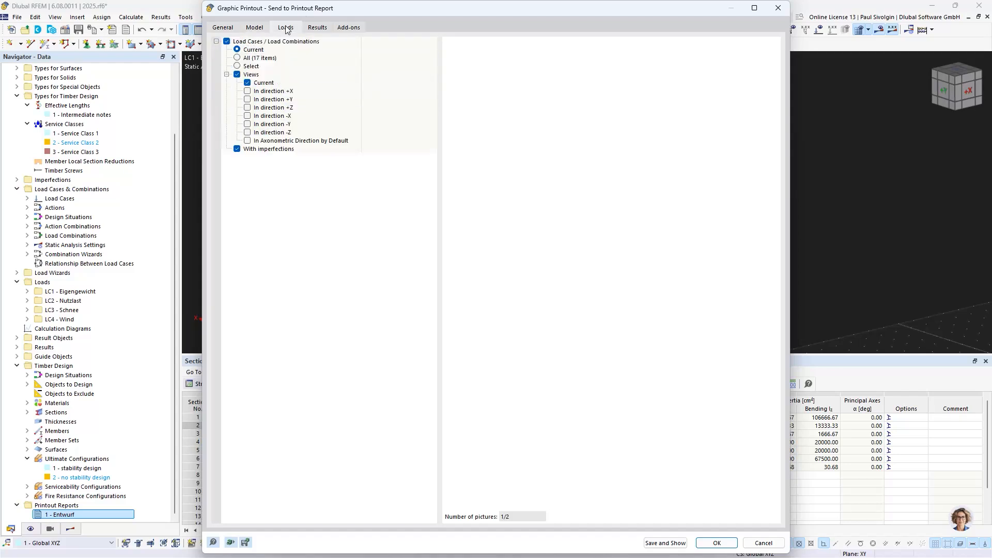
pyautogui.click(316, 28)
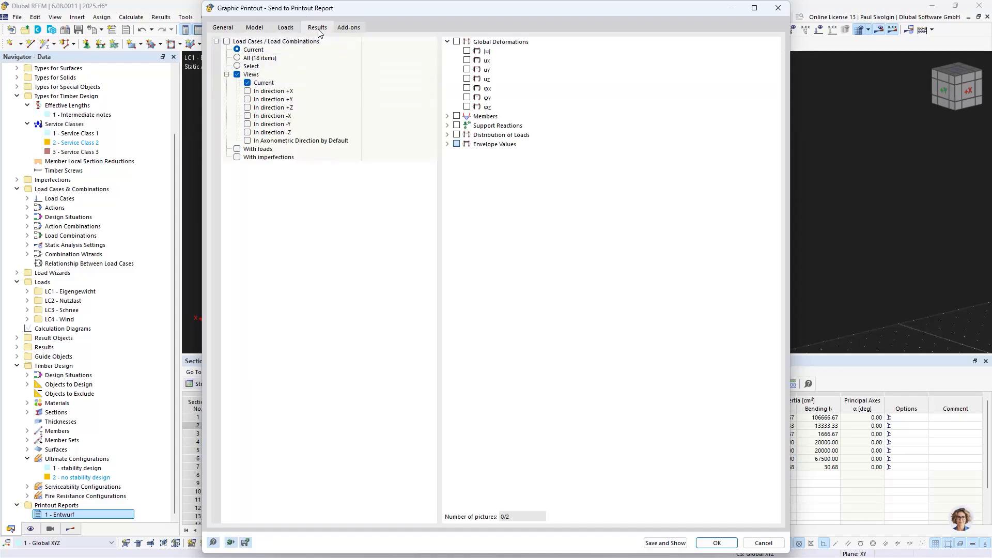
pyautogui.click(347, 28)
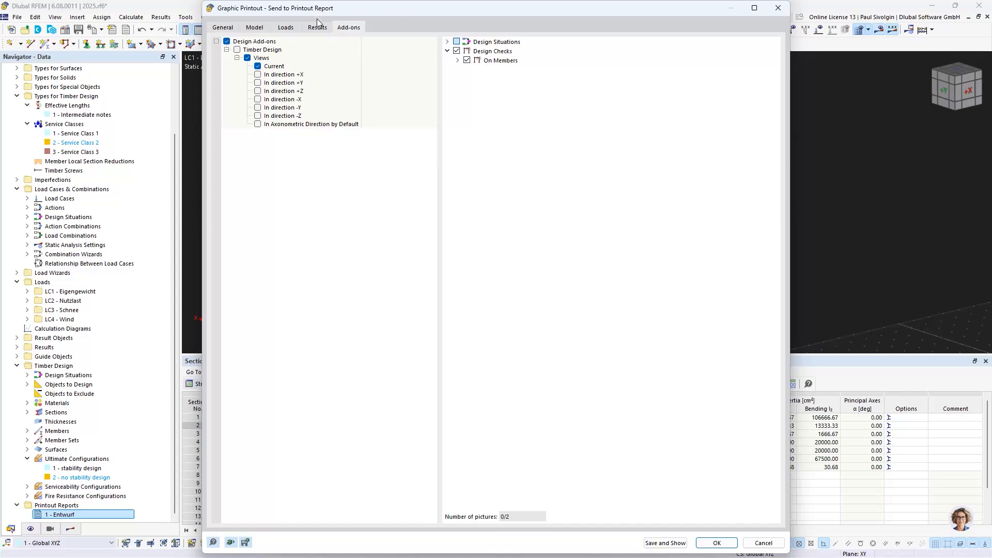
pyautogui.click(255, 28)
pyautogui.click(223, 28)
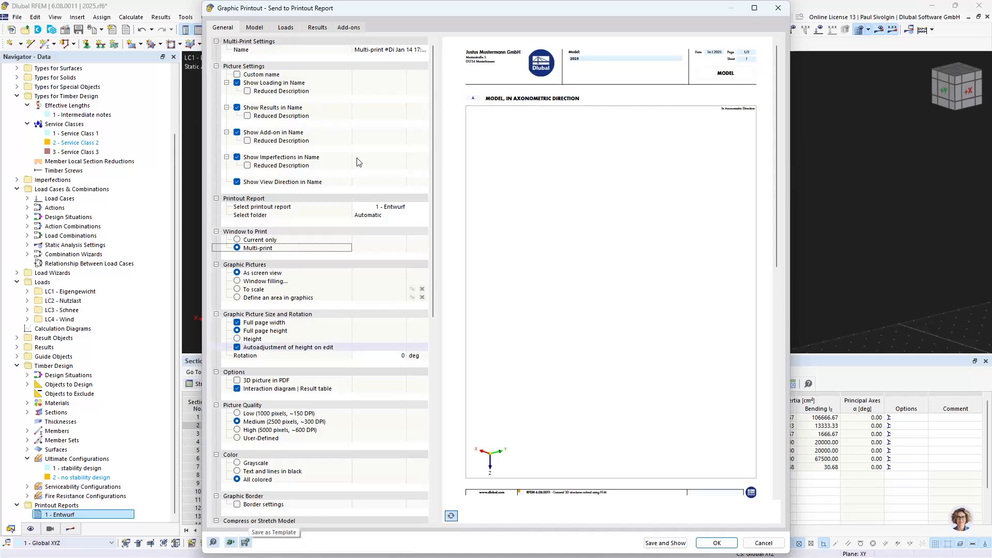
pyautogui.click(779, 7)
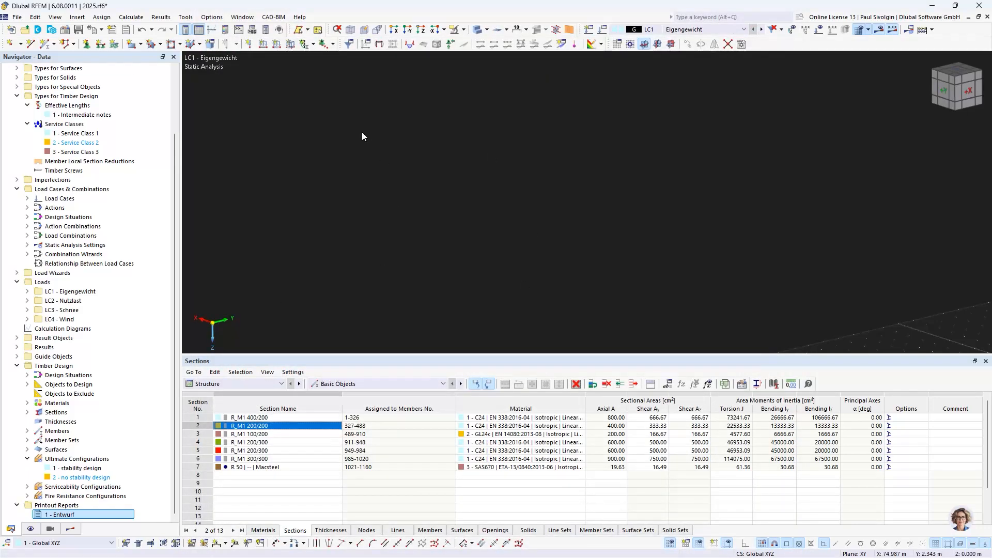
# Locate the option for saving the model as a template, and look at Template GH timber.ft6 in the Downloads folder
pyautogui.click(18, 17)
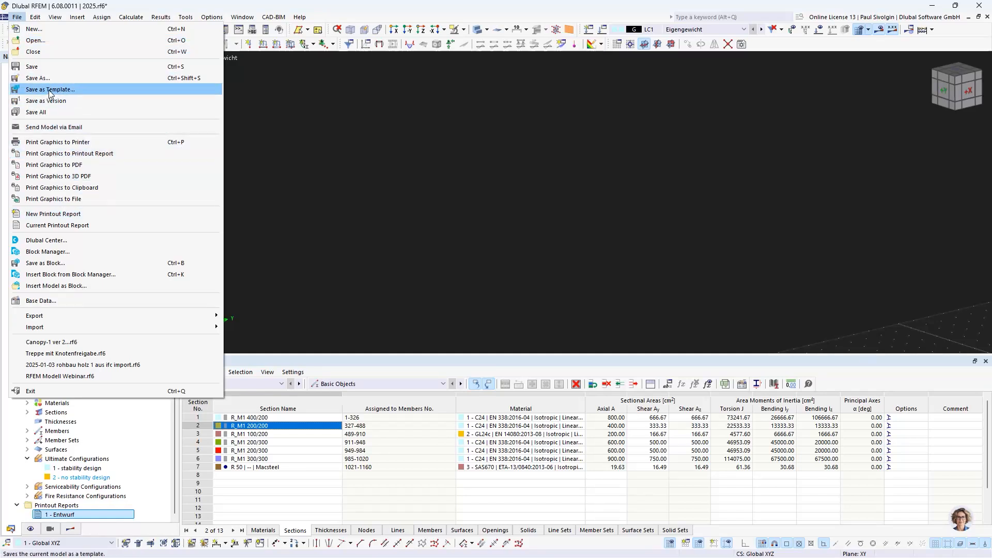
pyautogui.click(293, 87)
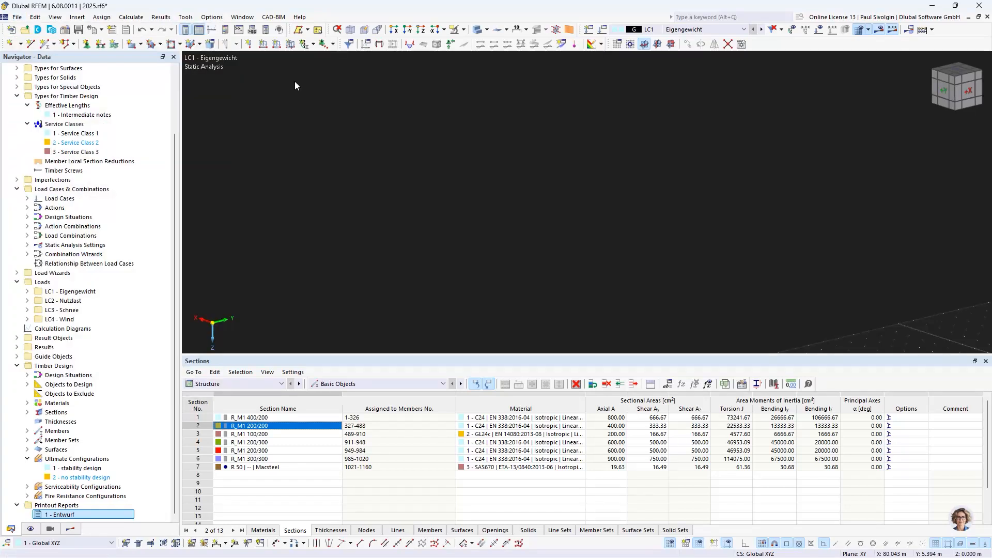
pyautogui.click(38, 30)
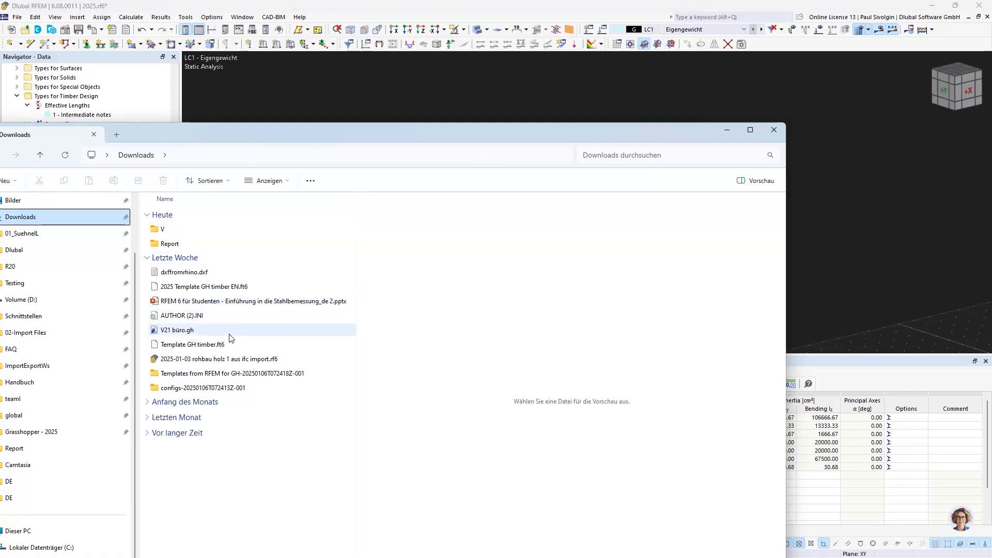
pyautogui.click(223, 345)
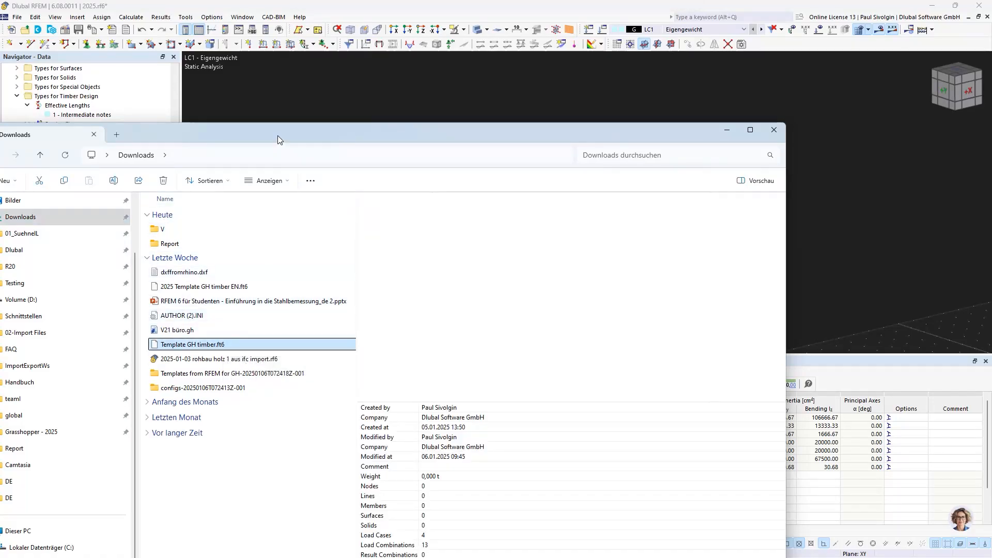
pyautogui.moveTo(277, 135); pyautogui.dragTo(0, 106)
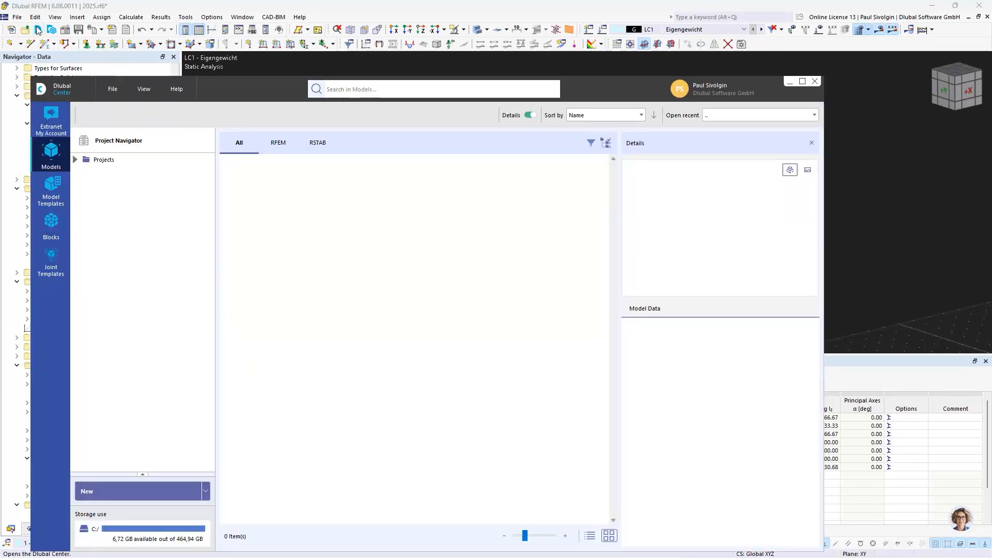
# Review the GH and Downloads model template projects and the option to connect a folder as project, and close Dlubal Center
pyautogui.click(54, 197)
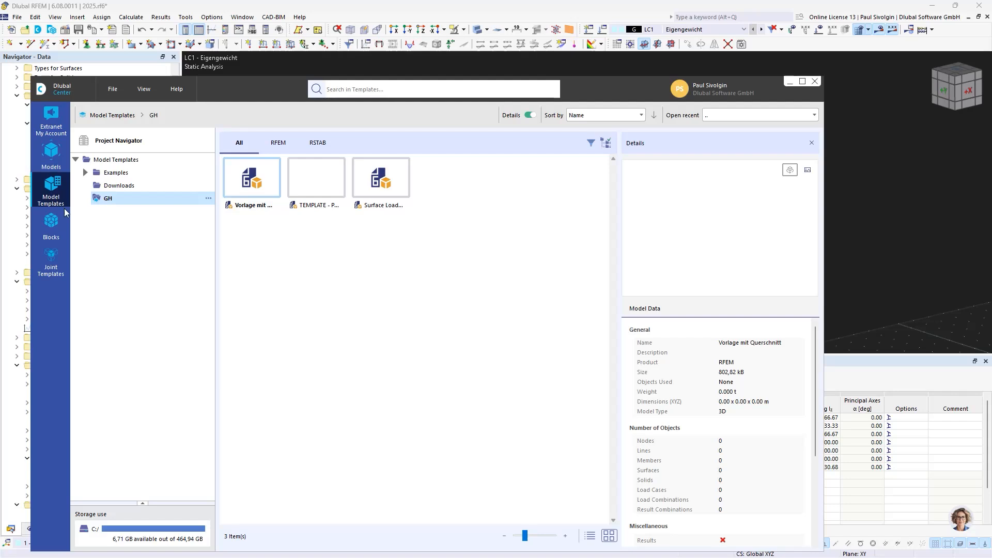
pyautogui.rightClick(108, 246)
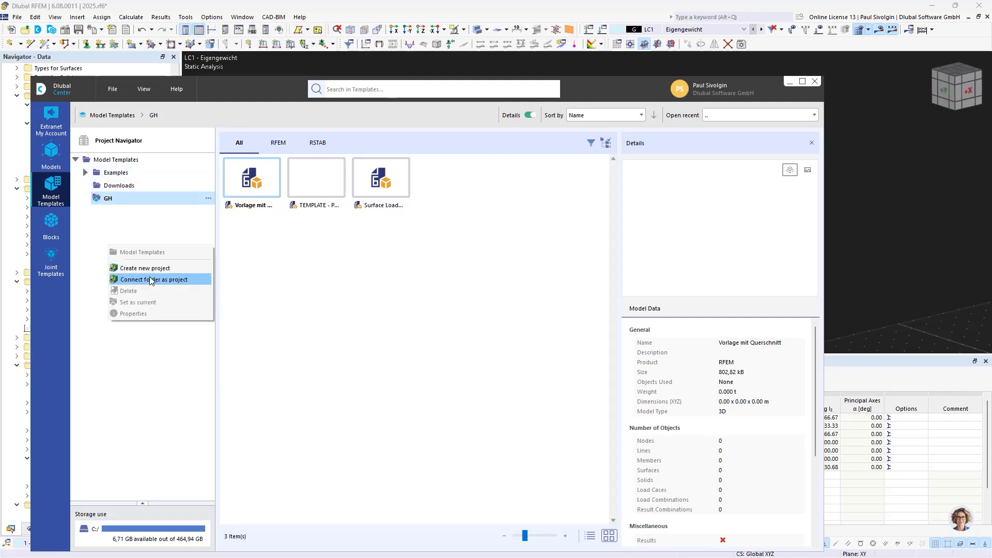
pyautogui.click(123, 187)
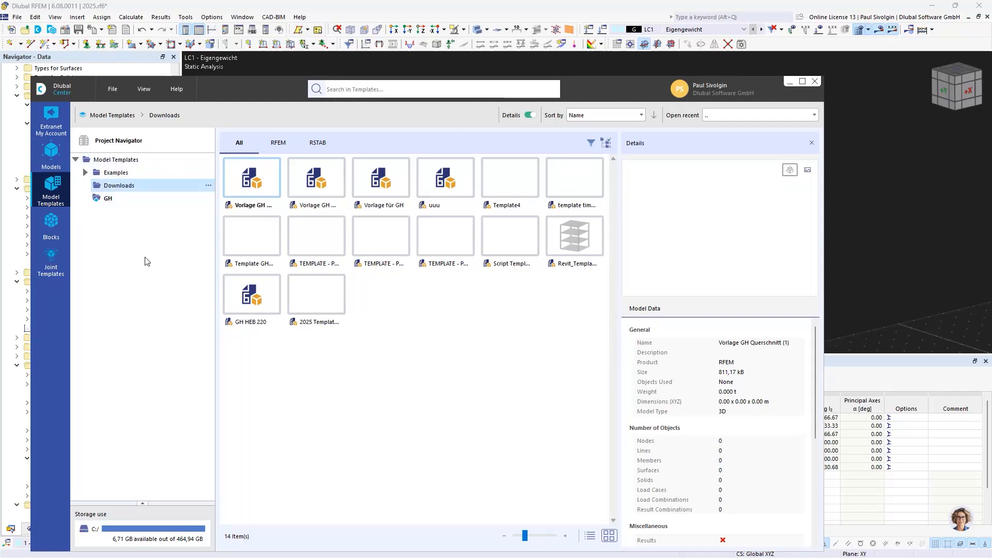
pyautogui.click(815, 82)
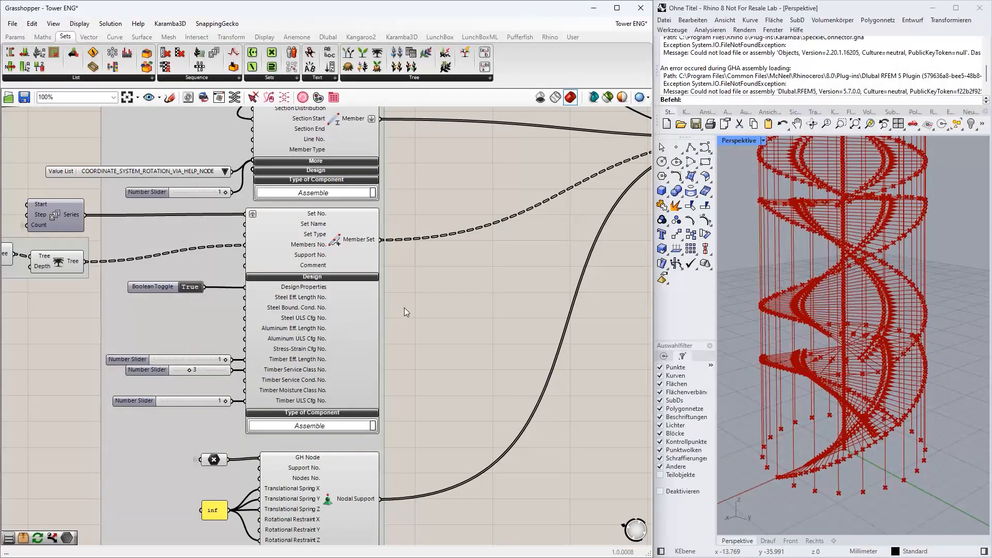
# In Grasshopper, examine the columns' Member Set timber design inputs and the Nodal Support component below it
pyautogui.moveTo(444, 286); pyautogui.dragTo(488, 229, button='right')
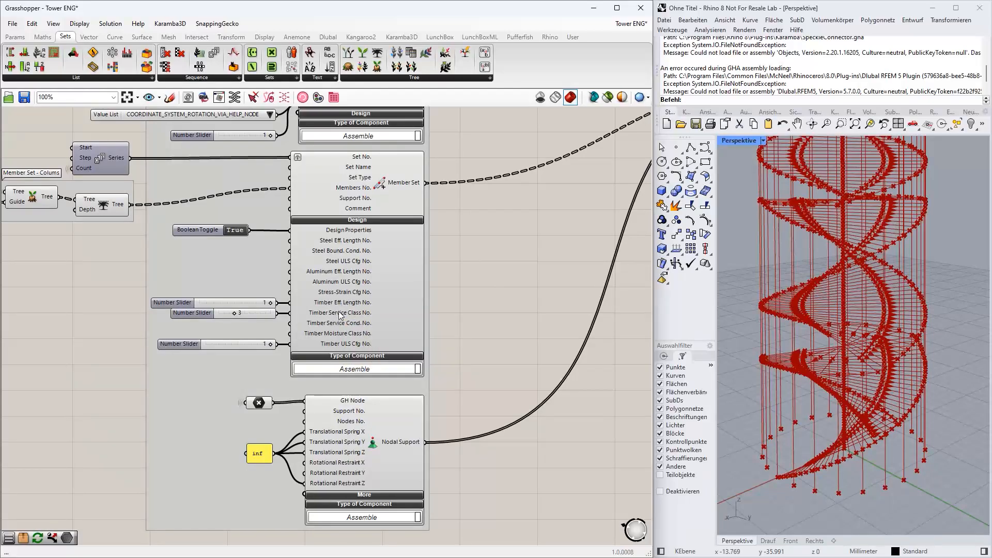
pyautogui.scroll(1, 340, 316)
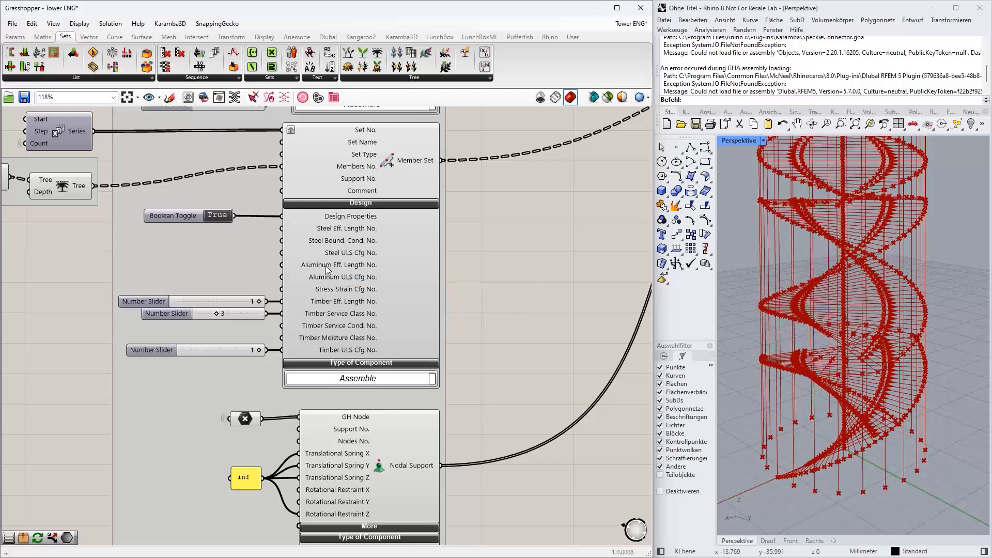
pyautogui.scroll(-1, 326, 269)
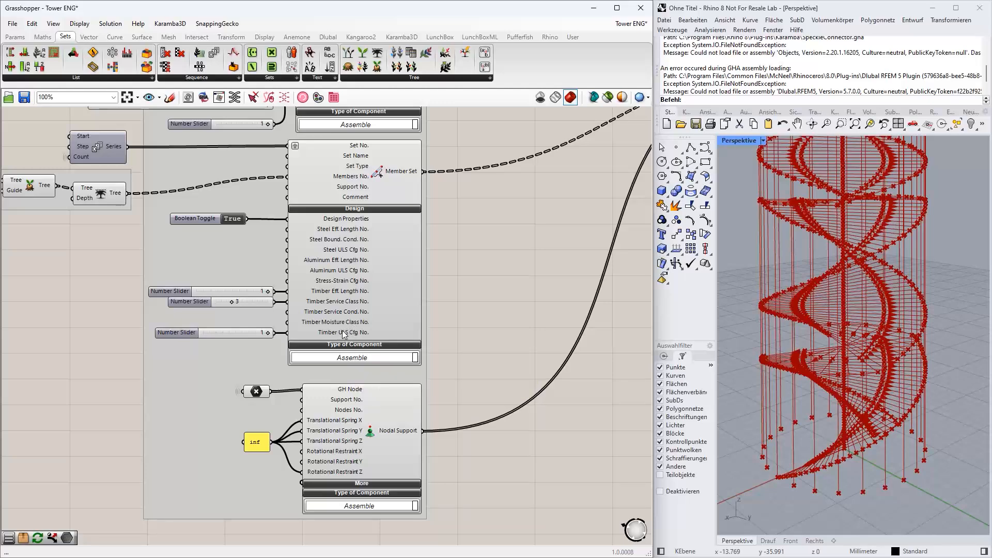
pyautogui.scroll(-3, 341, 333)
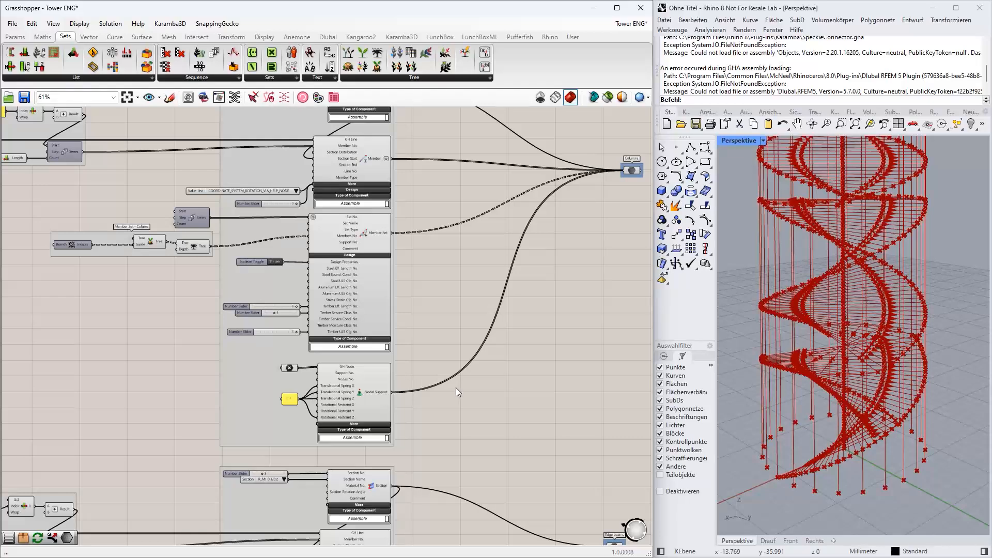
pyautogui.moveTo(456, 392); pyautogui.dragTo(440, 303, button='right')
pyautogui.moveTo(478, 275); pyautogui.dragTo(470, 257, button='right')
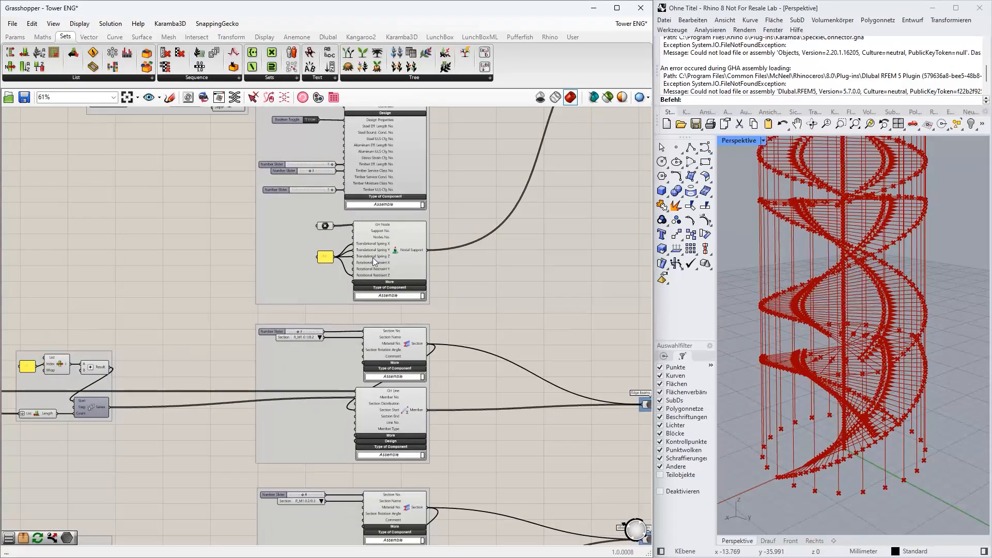
pyautogui.moveTo(373, 257)
pyautogui.moveTo(394, 127); pyautogui.dragTo(397, 237, button='right')
pyautogui.scroll(2, 397, 233)
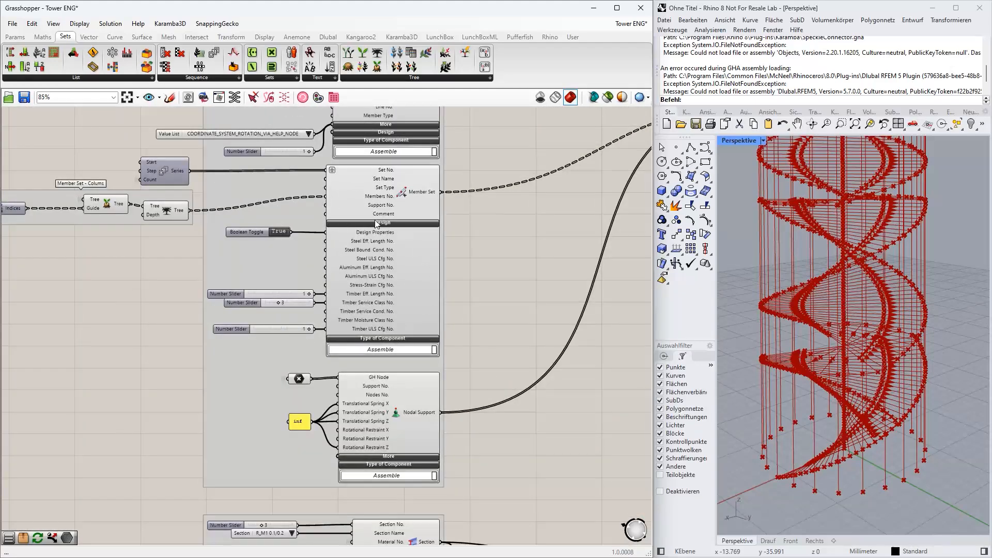
pyautogui.moveTo(364, 317)
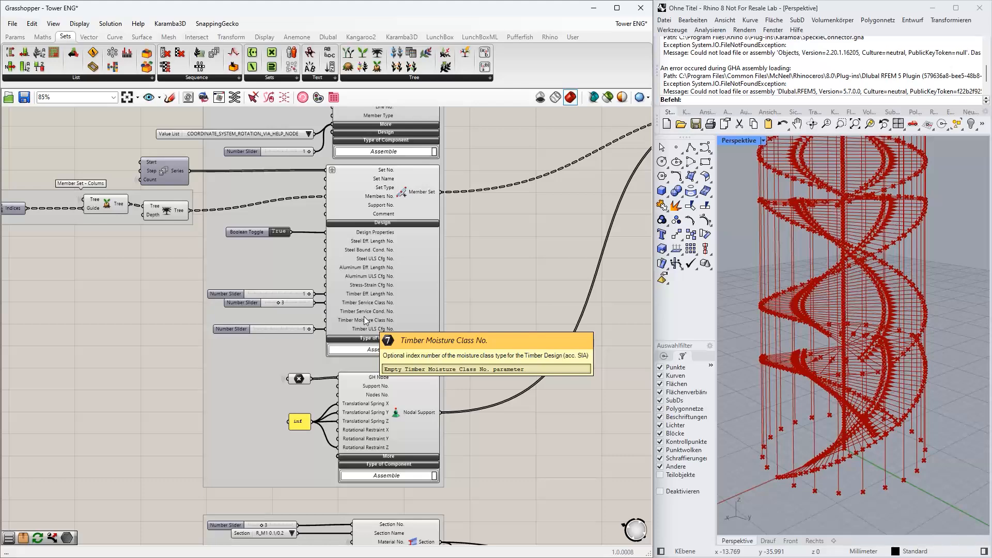
# Place a Dlubal Load Case component on the canvas, expand its additional inputs for inspection, and delete it
pyautogui.click(327, 37)
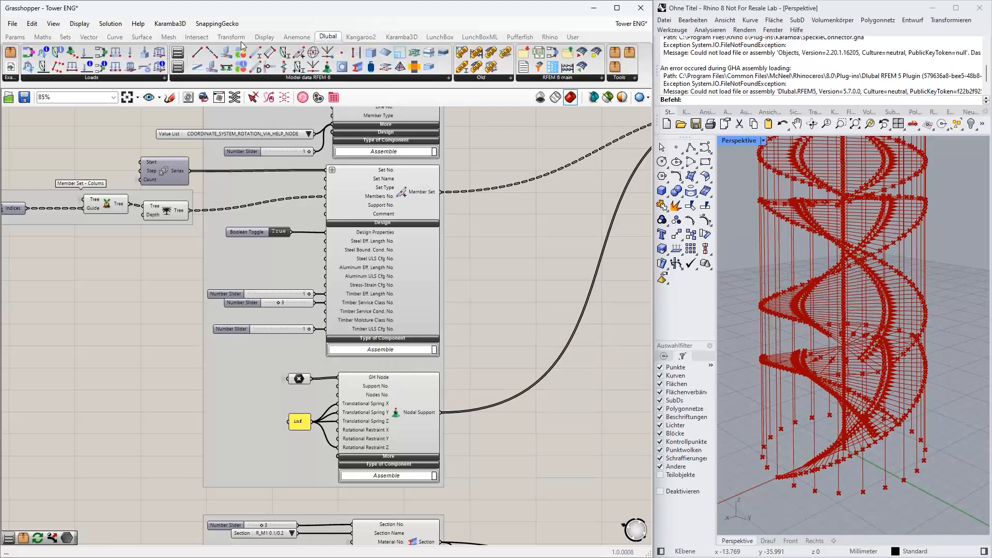
pyautogui.click(118, 78)
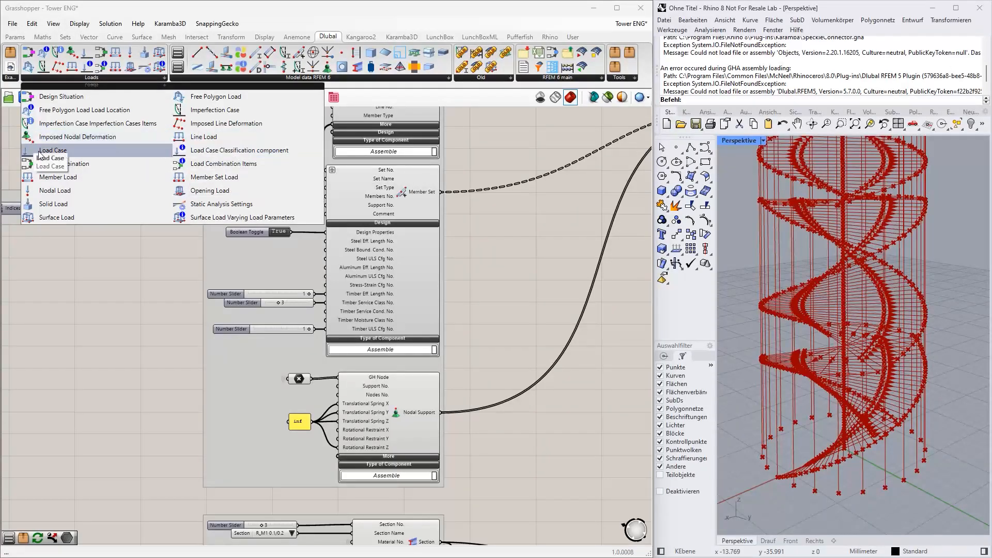
pyautogui.moveTo(40, 155); pyautogui.dragTo(78, 274)
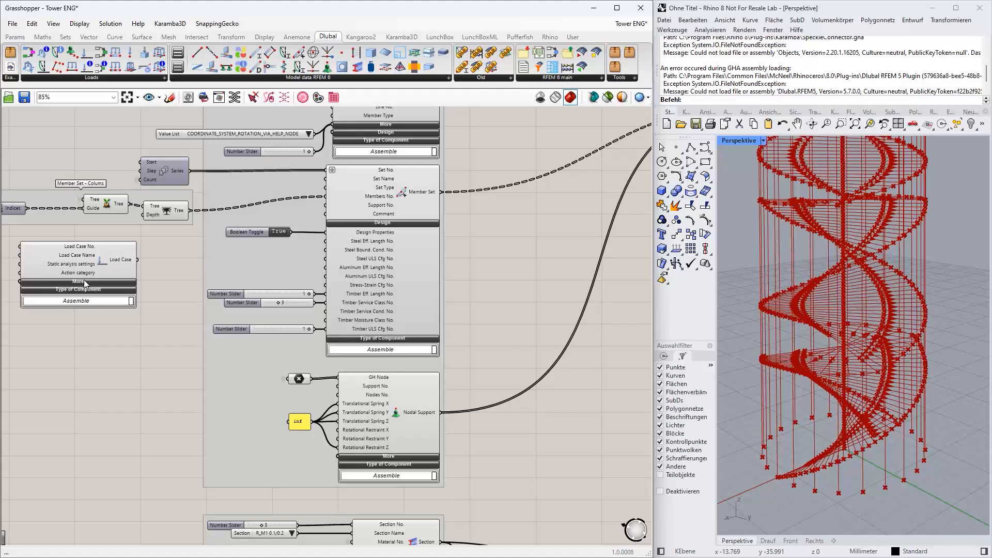
pyautogui.click(86, 282)
pyautogui.click(93, 261)
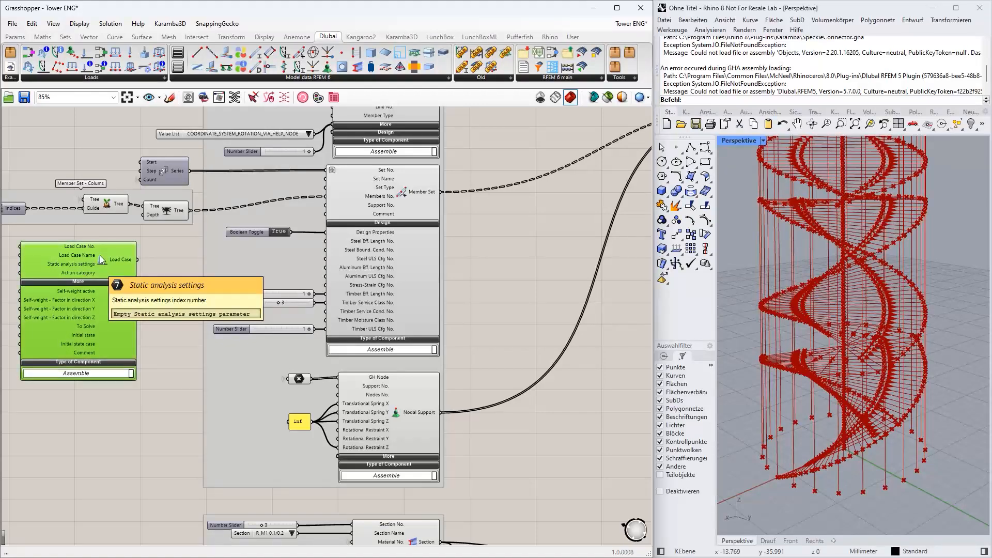
pyautogui.moveTo(168, 271); pyautogui.dragTo(211, 278, button='right')
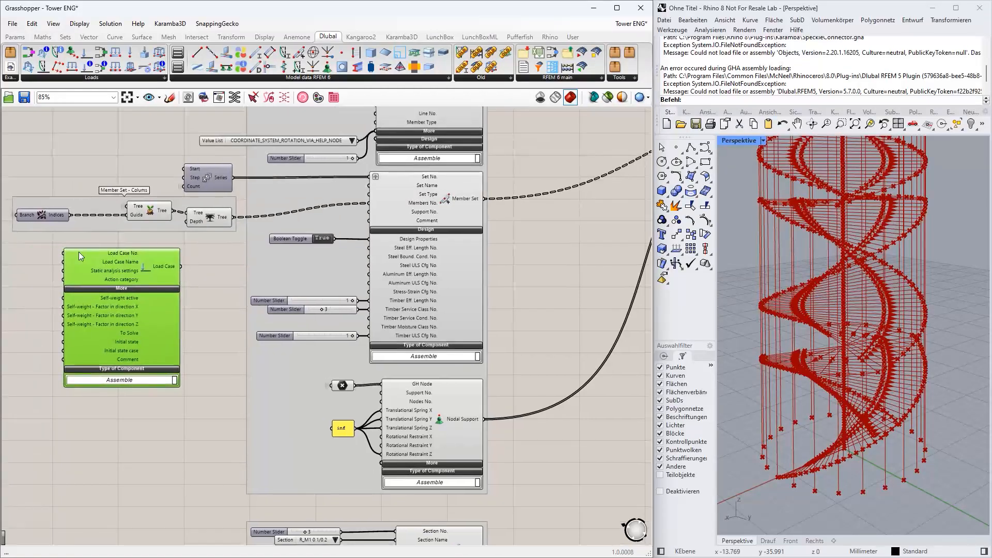
pyautogui.moveTo(124, 281)
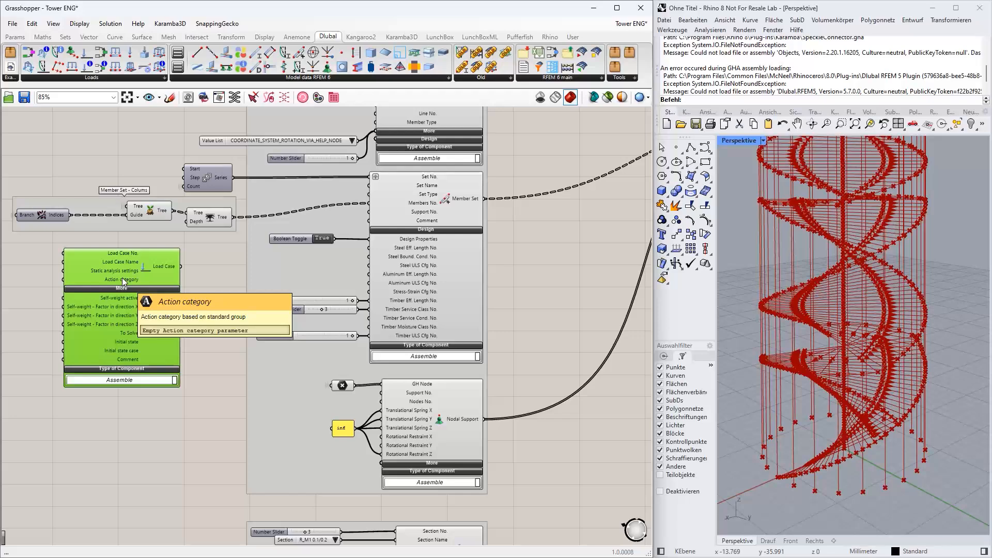
pyautogui.press('Delete')
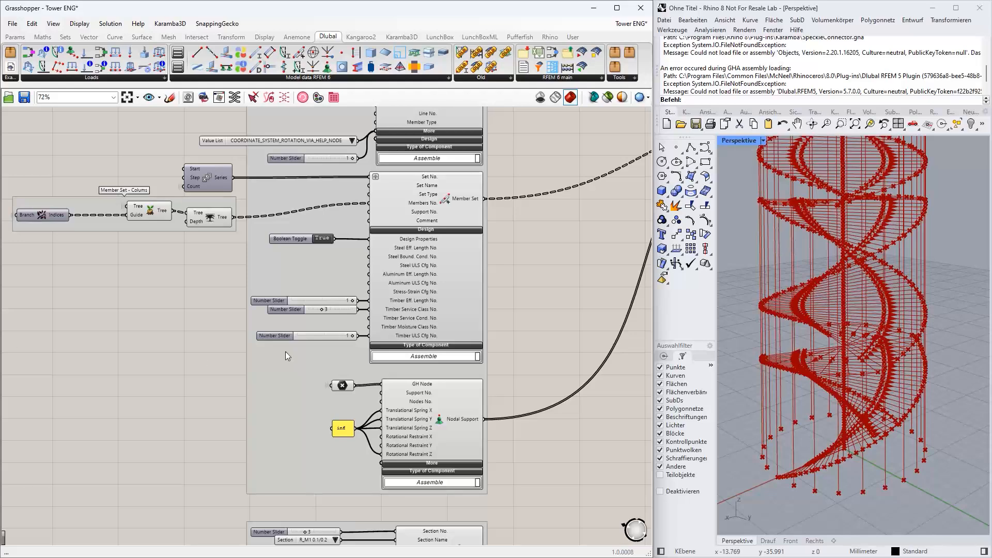
# Examine the Surface Load component's inputs in the blue group, including its load case number and load magnitude
pyautogui.scroll(-8, 287, 356)
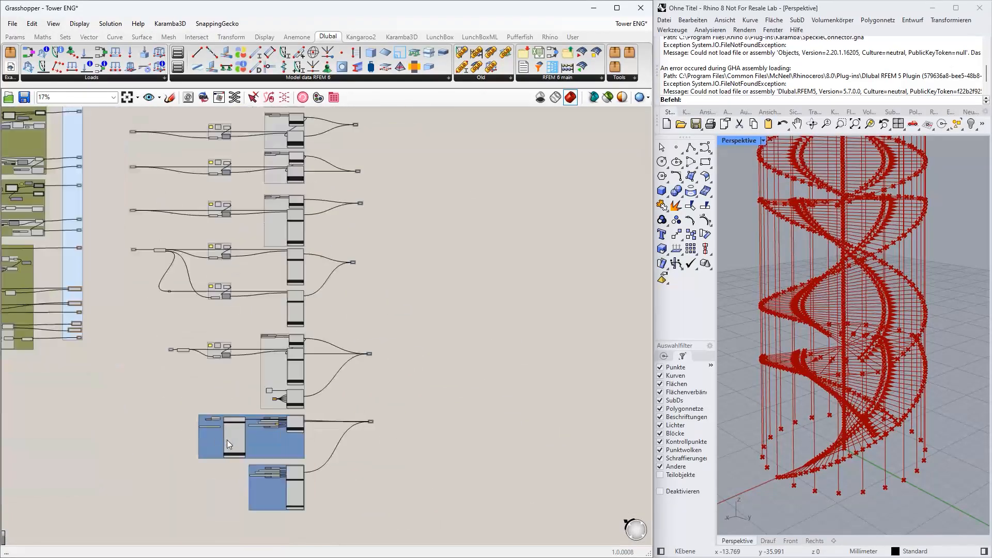
pyautogui.scroll(6, 227, 439)
pyautogui.moveTo(238, 227); pyautogui.dragTo(207, 187, button='right')
pyautogui.scroll(-1, 207, 188)
pyautogui.scroll(1, 207, 188)
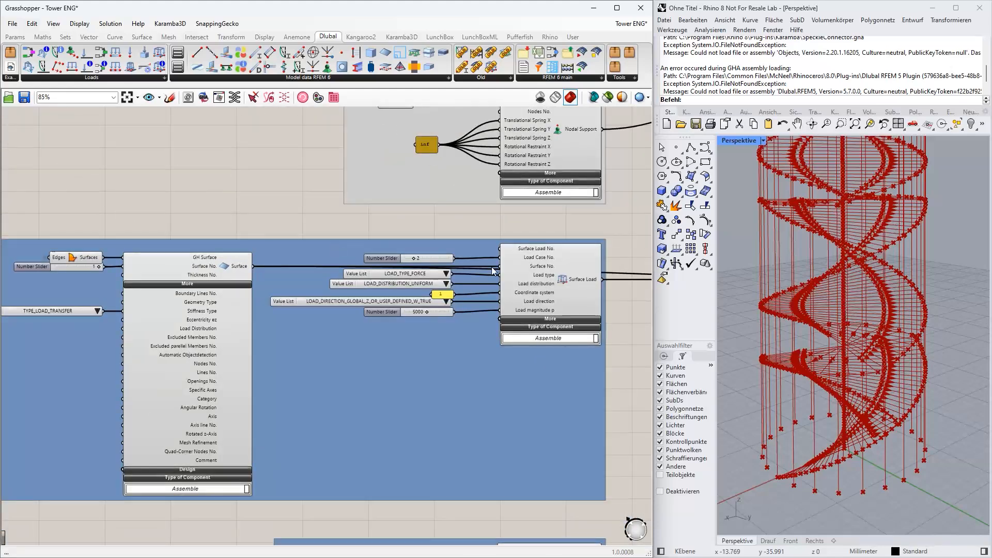
pyautogui.click(573, 283)
pyautogui.moveTo(534, 216); pyautogui.dragTo(379, 236, button='right')
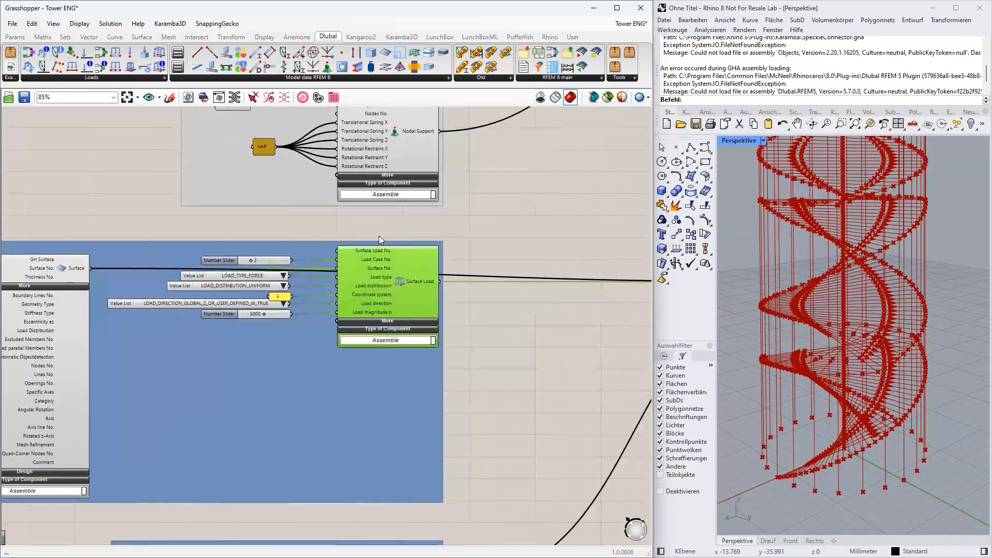
pyautogui.scroll(2, 385, 242)
pyautogui.scroll(1, 390, 250)
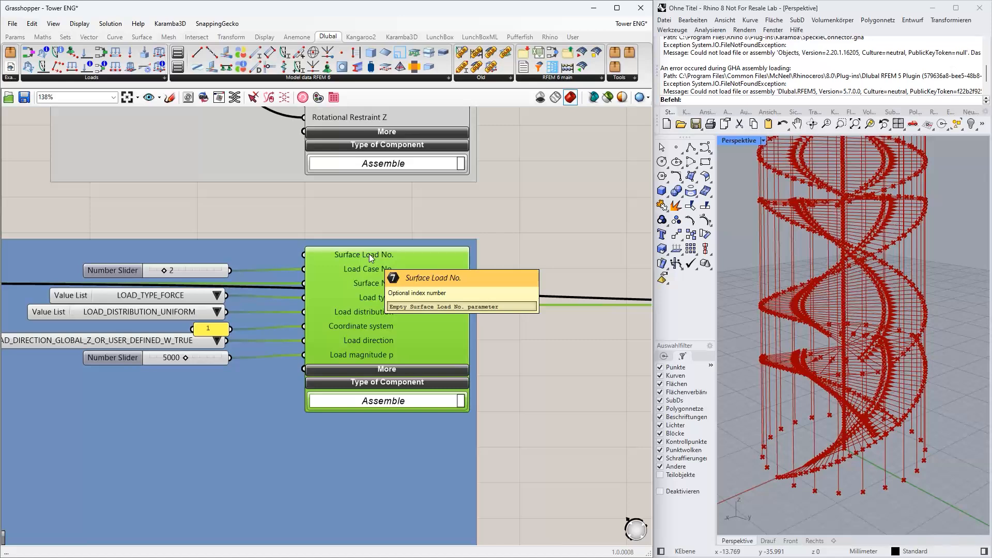
pyautogui.moveTo(329, 218); pyautogui.dragTo(350, 220, button='right')
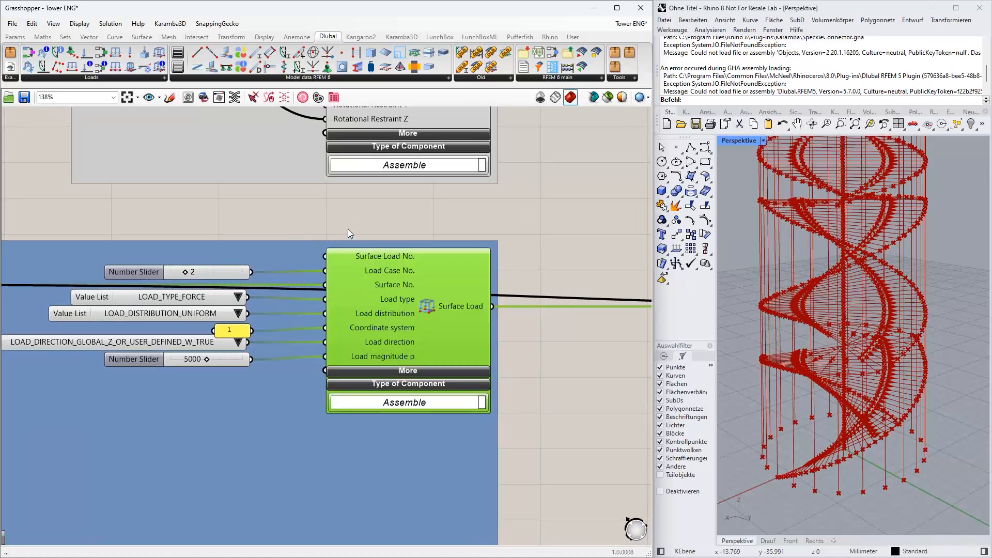
pyautogui.moveTo(366, 243); pyautogui.dragTo(413, 253, button='right')
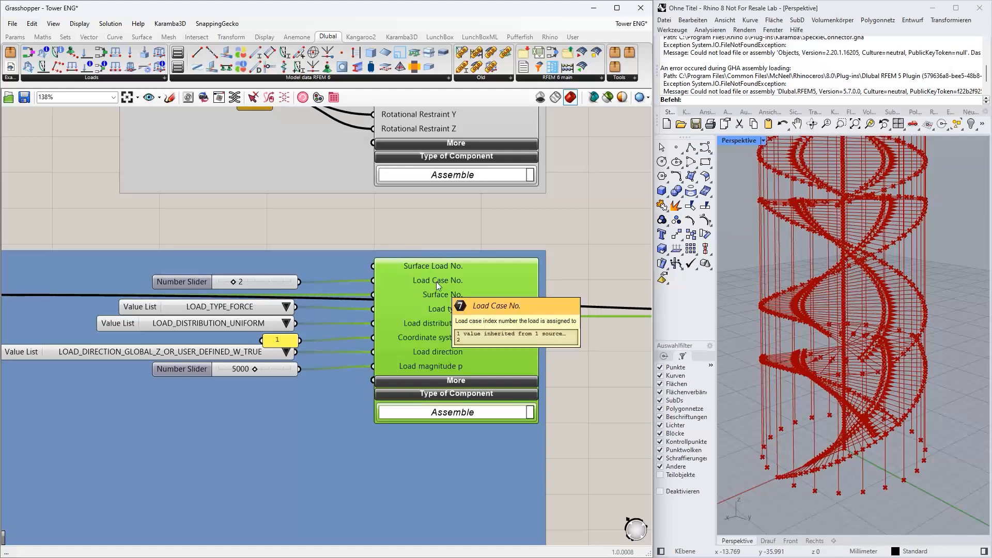
# Add another Load Case component above the blue surface load group, show its additional inputs for comparison, and remove it again
pyautogui.click(228, 211)
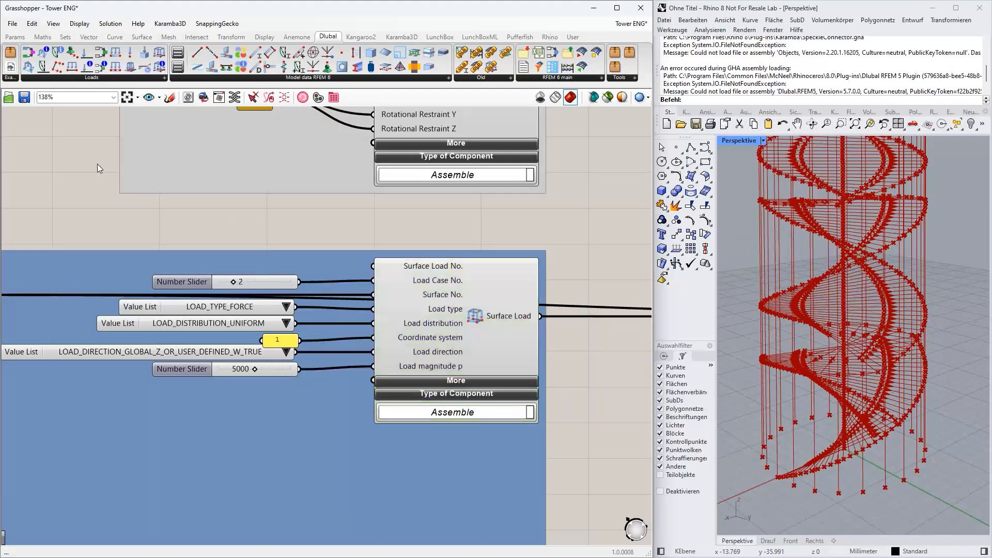
pyautogui.click(53, 78)
pyautogui.moveTo(55, 149); pyautogui.dragTo(78, 208)
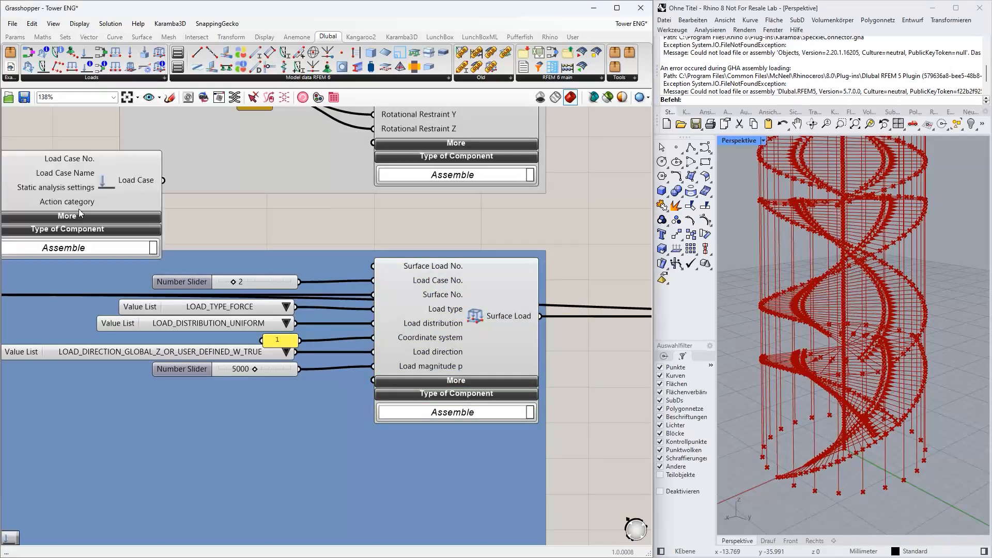
pyautogui.click(78, 215)
pyautogui.moveTo(160, 181); pyautogui.dragTo(208, 212)
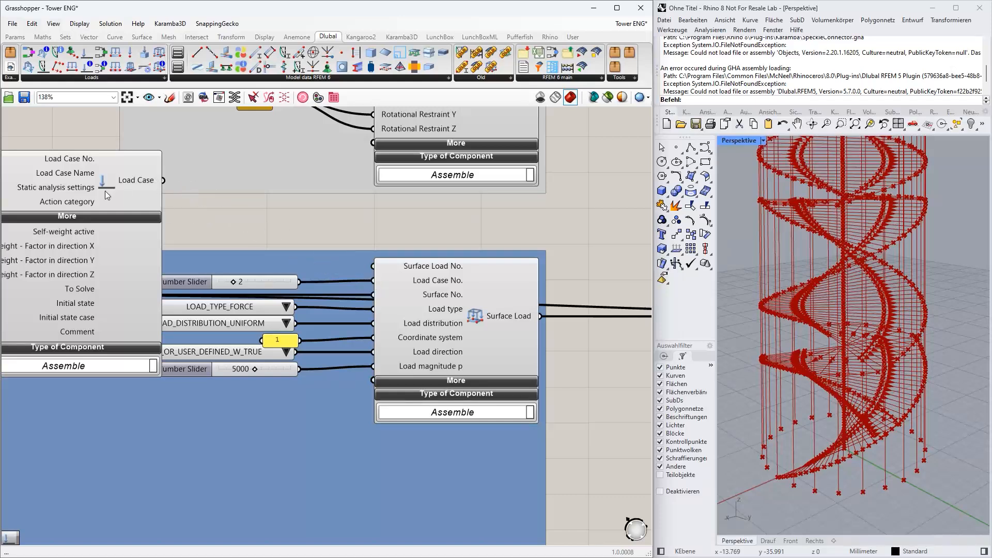
pyautogui.click(104, 191)
pyautogui.press('Delete')
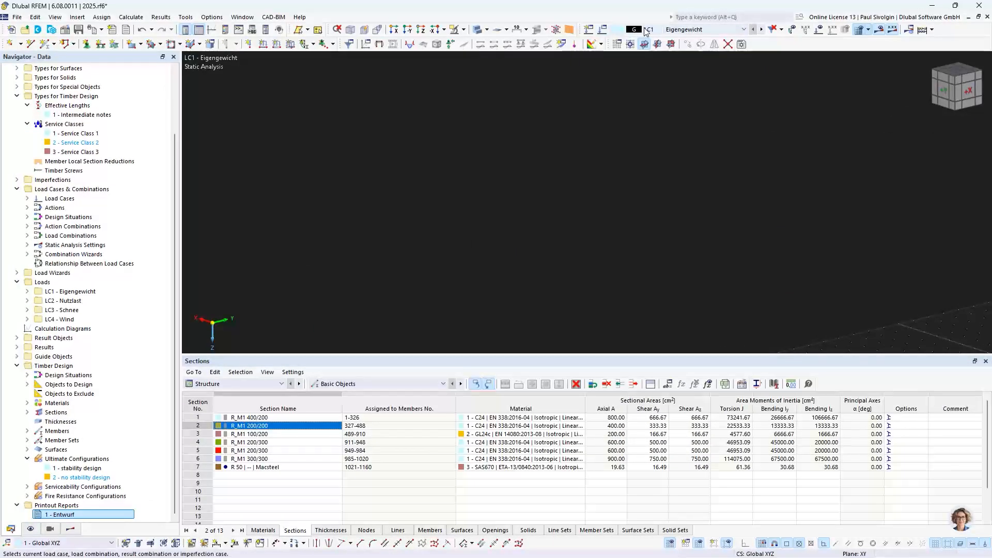
# Switch to RFEM, review its list of load cases and load combinations, and return to Grasshopper
pyautogui.click(650, 31)
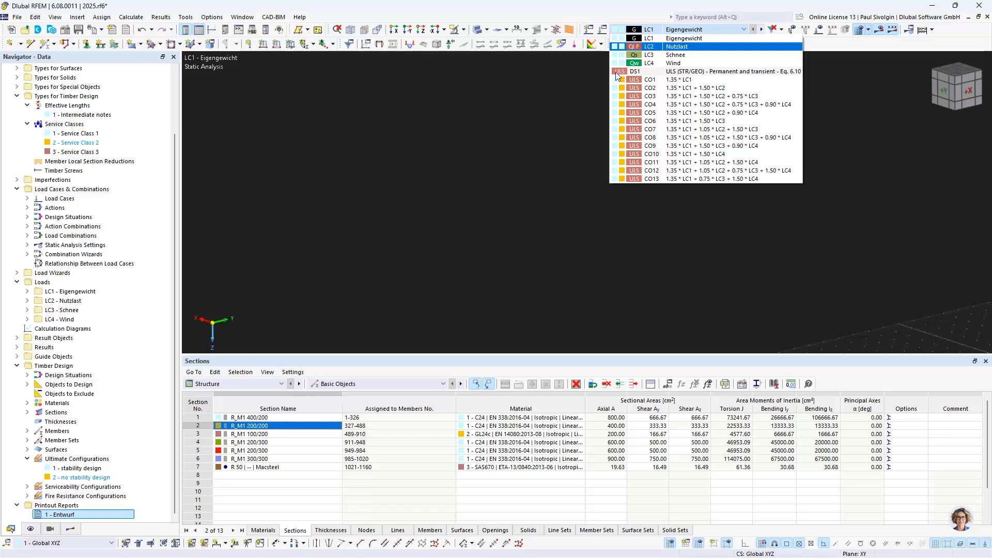
pyautogui.click(549, 105)
pyautogui.click(925, 7)
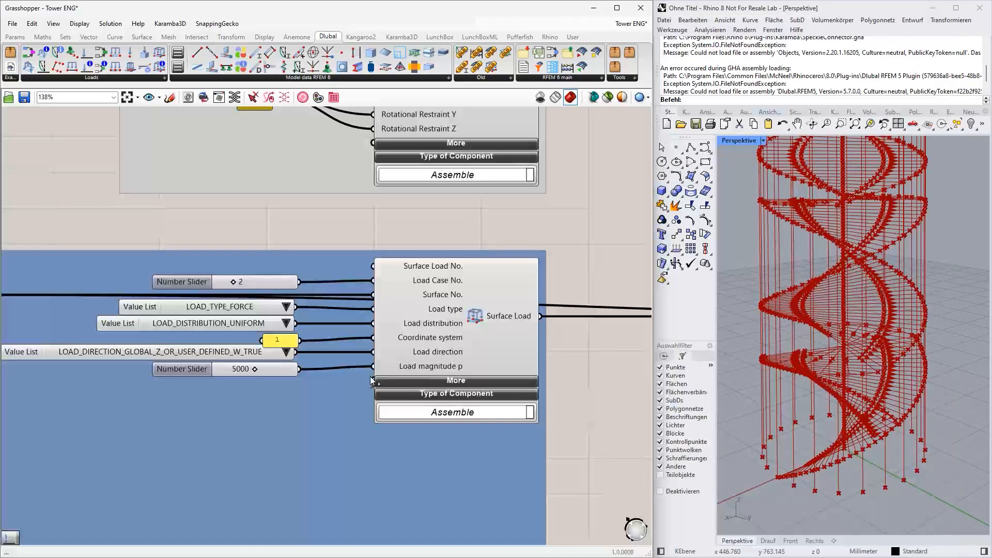
# Examine the Surface Load component's surface number input and the Member Load component's load case number and load settings below it
pyautogui.scroll(-2, 431, 302)
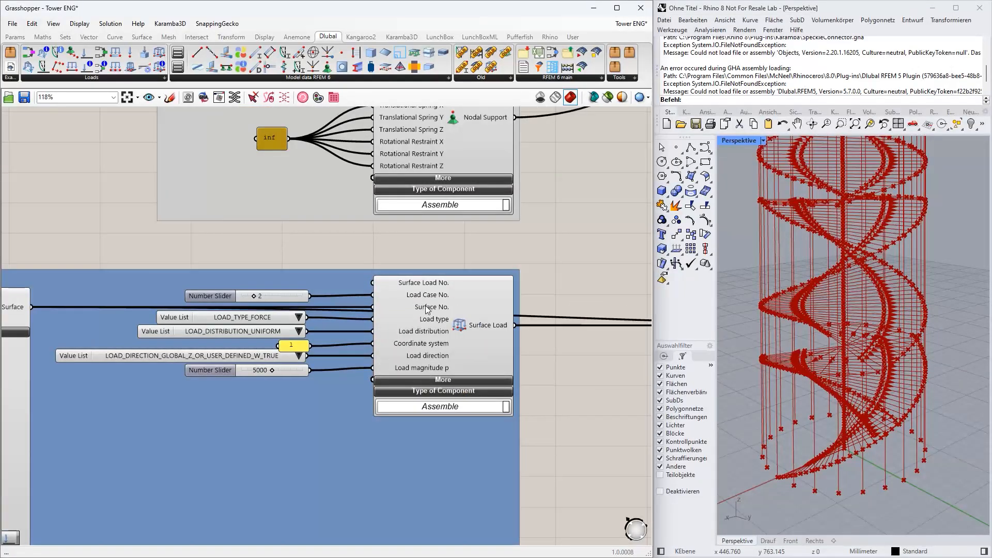
pyautogui.moveTo(427, 309)
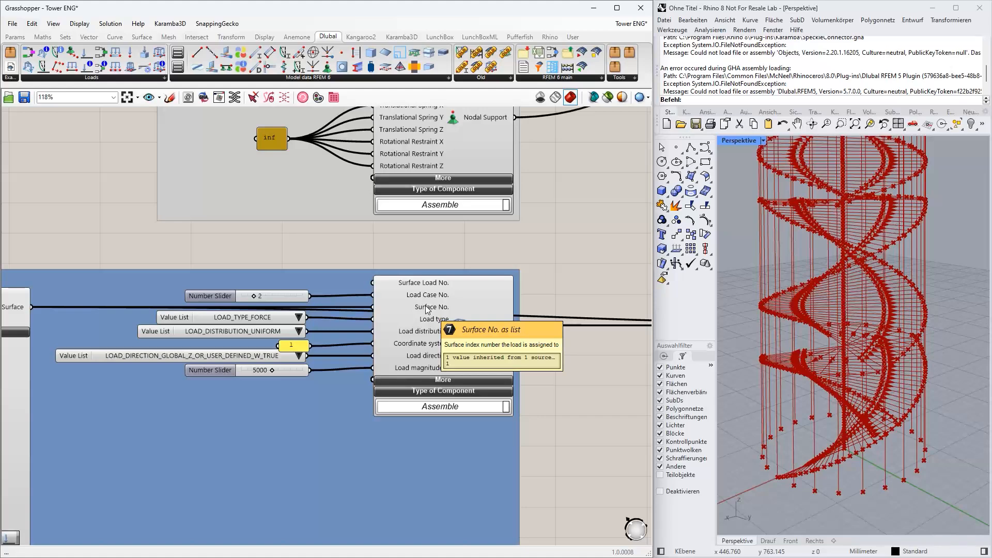
pyautogui.moveTo(307, 246); pyautogui.dragTo(365, 214, button='right')
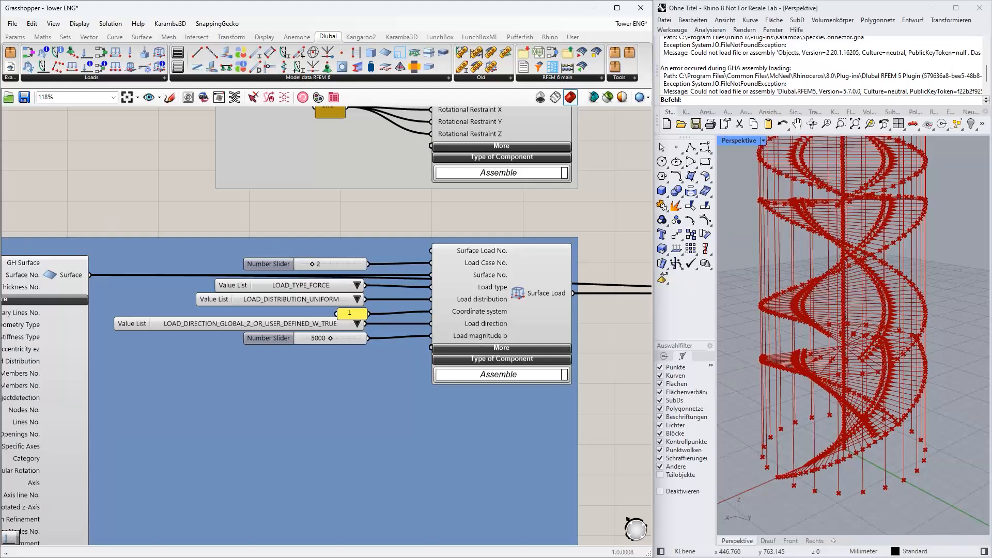
pyautogui.scroll(-4, 398, 324)
pyautogui.moveTo(415, 373); pyautogui.dragTo(392, 239, button='right')
pyautogui.scroll(5, 431, 372)
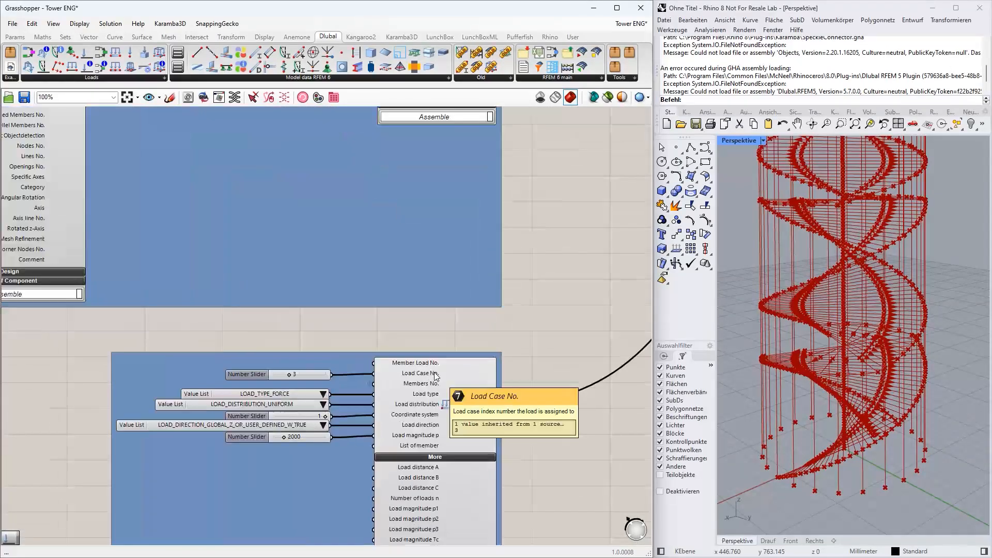
pyautogui.moveTo(482, 329); pyautogui.dragTo(486, 275, button='right')
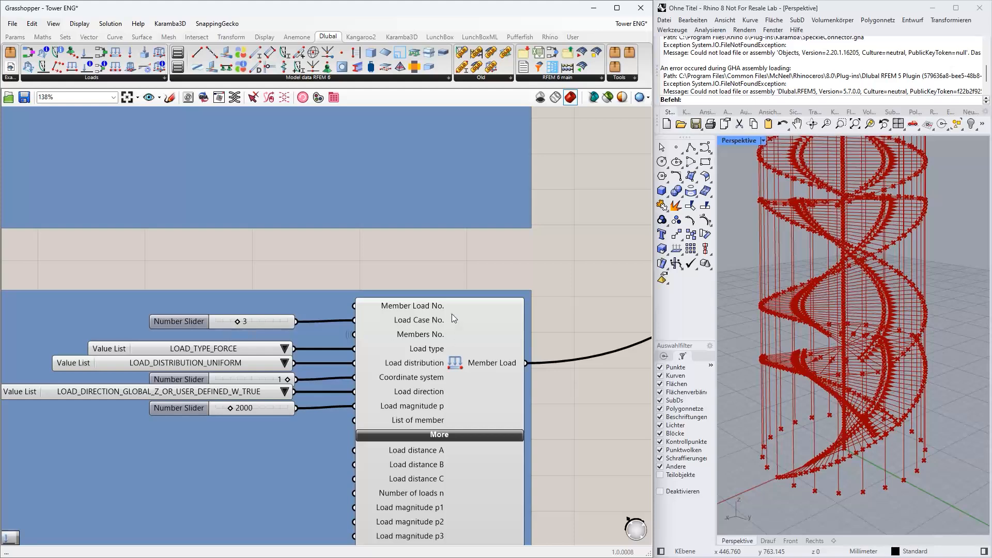
pyautogui.moveTo(451, 315); pyautogui.dragTo(443, 250, button='right')
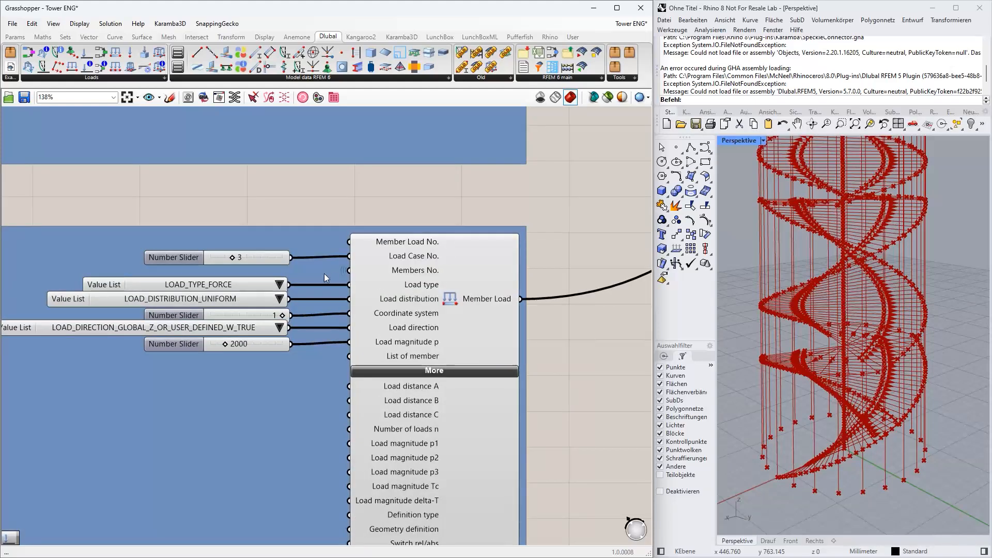
pyautogui.scroll(-2, 312, 291)
pyautogui.moveTo(404, 289)
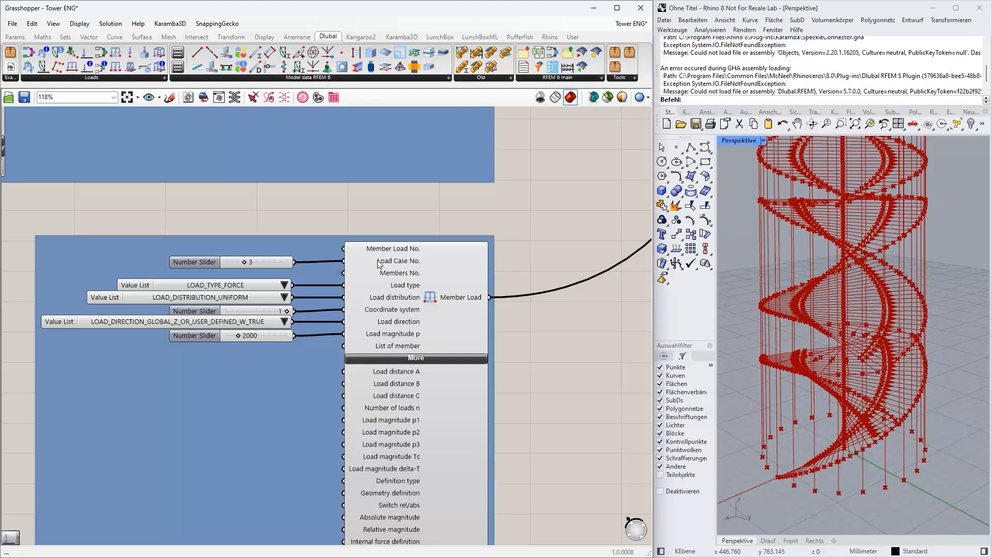
pyautogui.click(262, 262)
# Examine how the outputs of the surface load and member load groups are gathered into one shared parameter
pyautogui.scroll(-3, 331, 230)
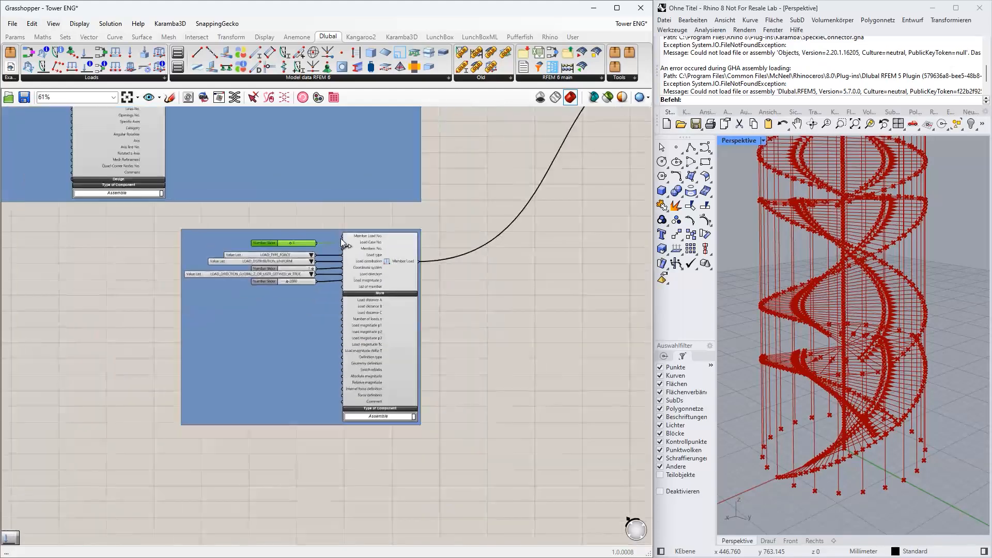
pyautogui.scroll(-2, 288, 352)
pyautogui.moveTo(392, 228); pyautogui.dragTo(312, 377, button='right')
pyautogui.scroll(4, 312, 377)
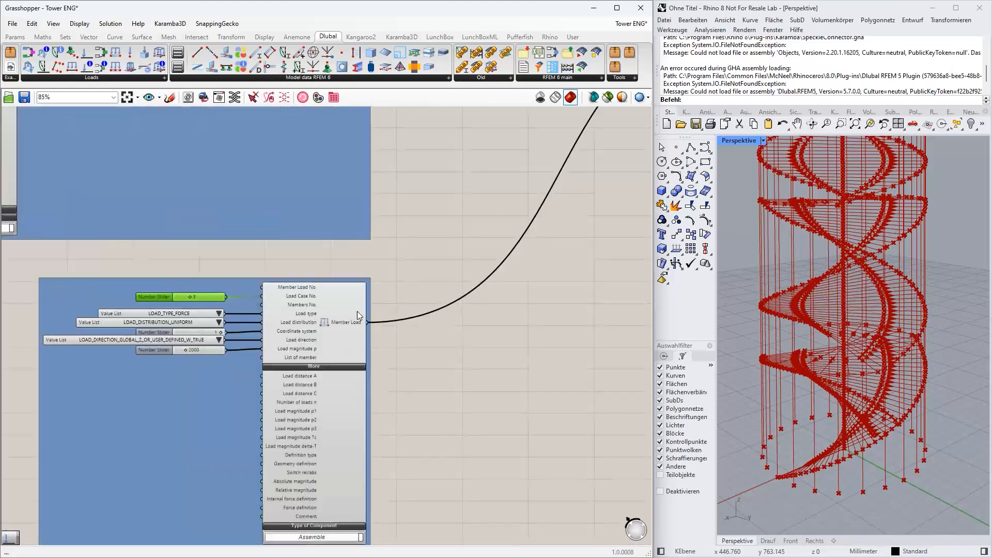
pyautogui.scroll(-3, 454, 228)
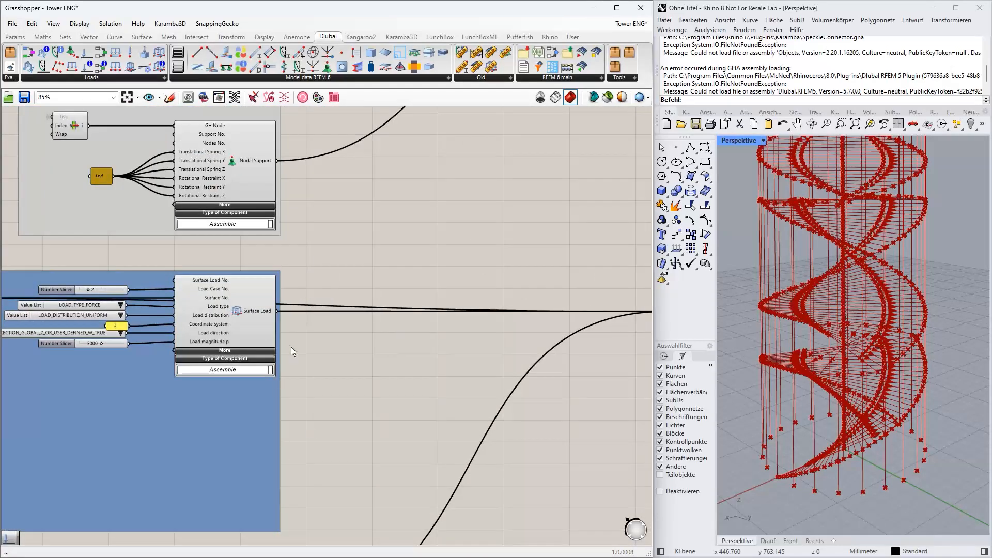
pyautogui.scroll(-2, 271, 324)
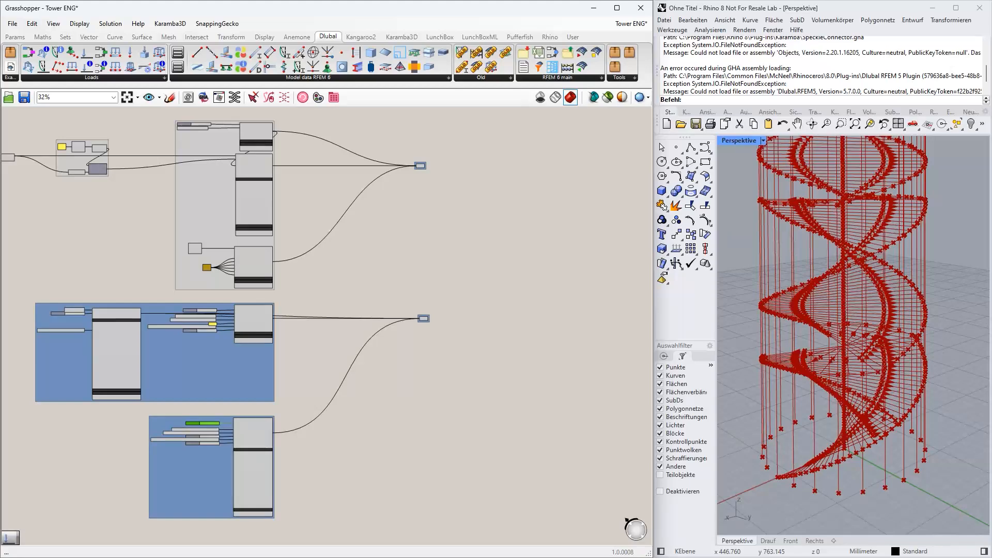
pyautogui.scroll(4, 469, 217)
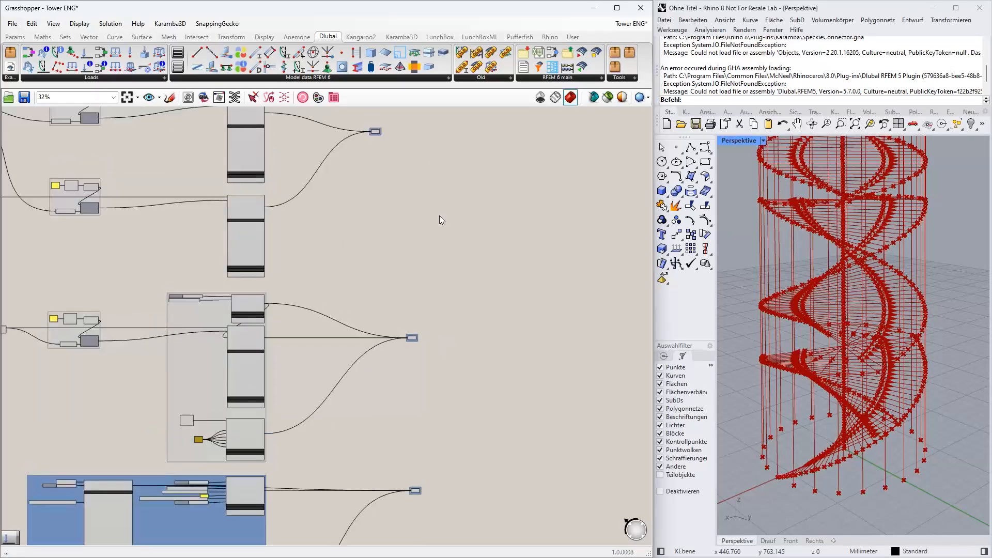
# Select the Columns parameter that gathers the column components and follow its hidden connection to the RFEM export component in the red group
pyautogui.moveTo(360, 209); pyautogui.dragTo(358, 537, button='right')
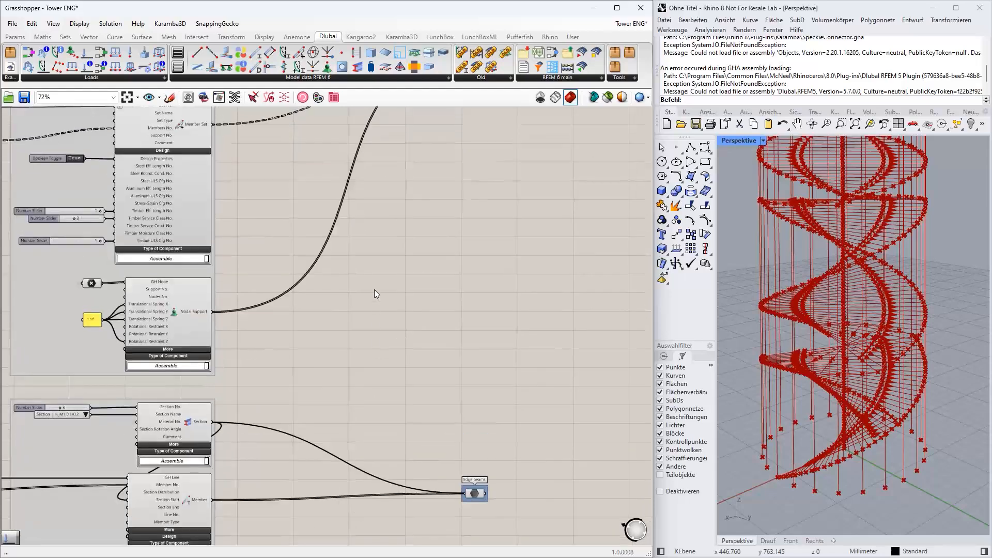
pyautogui.moveTo(374, 190); pyautogui.dragTo(343, 370, button='right')
pyautogui.moveTo(405, 308); pyautogui.dragTo(398, 414, button='right')
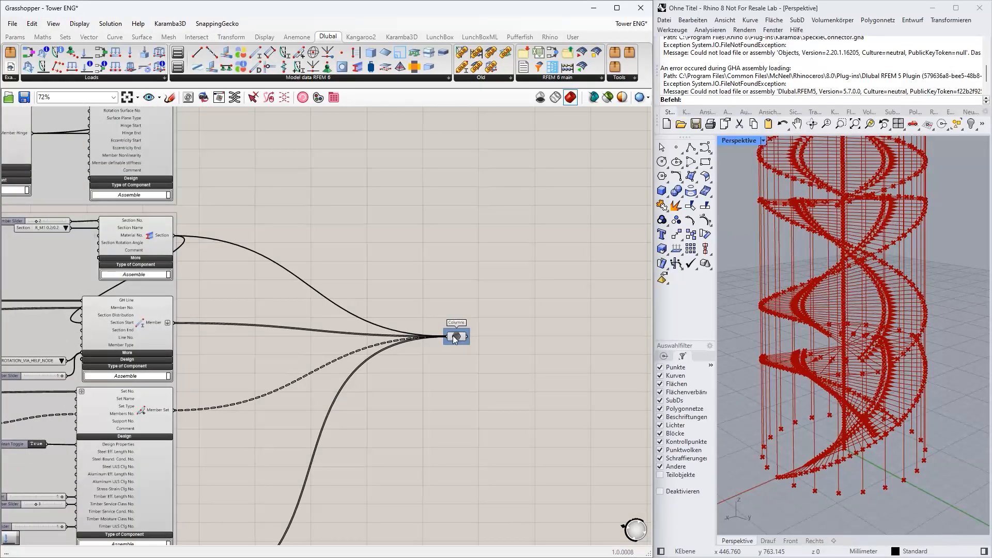
pyautogui.click(455, 337)
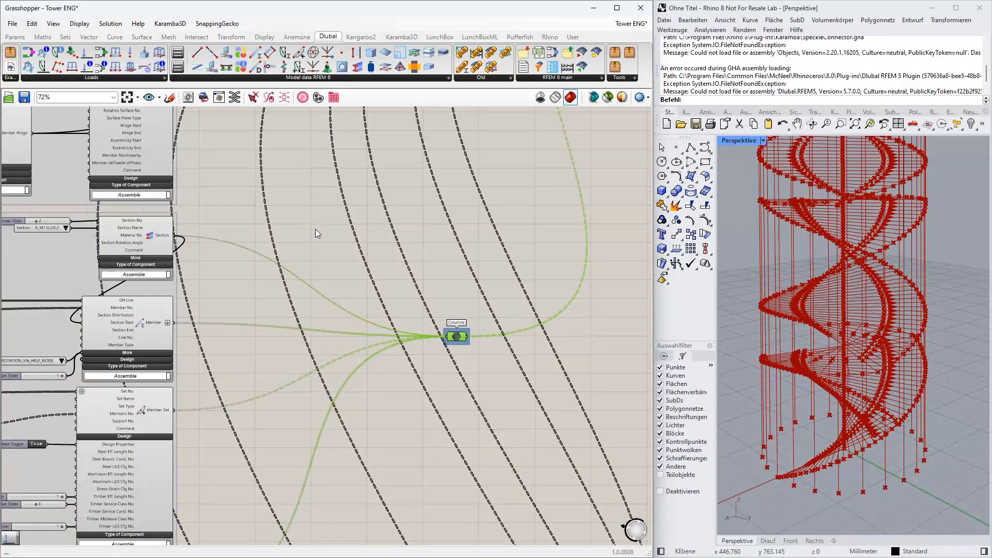
pyautogui.moveTo(178, 297); pyautogui.dragTo(87, 378, button='right')
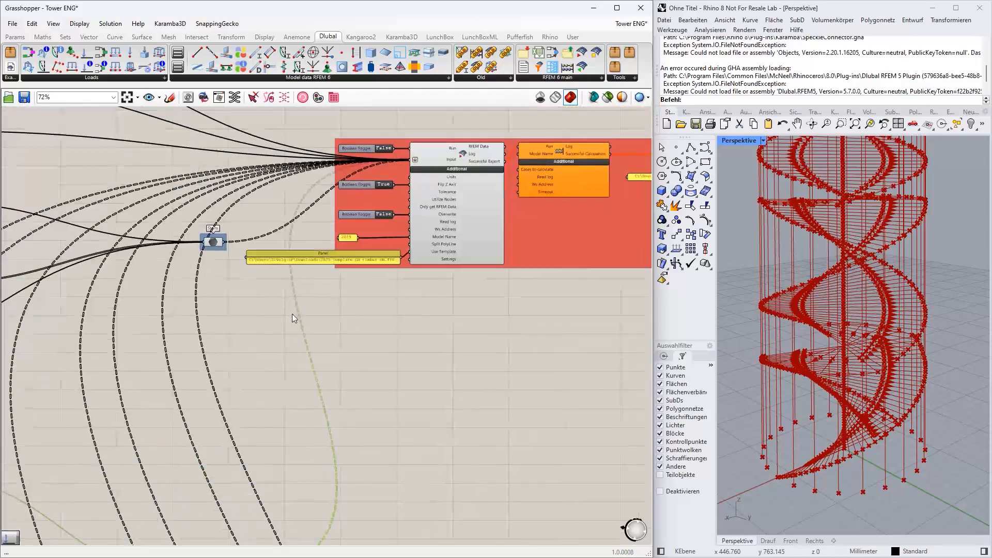
pyautogui.scroll(-3, 402, 305)
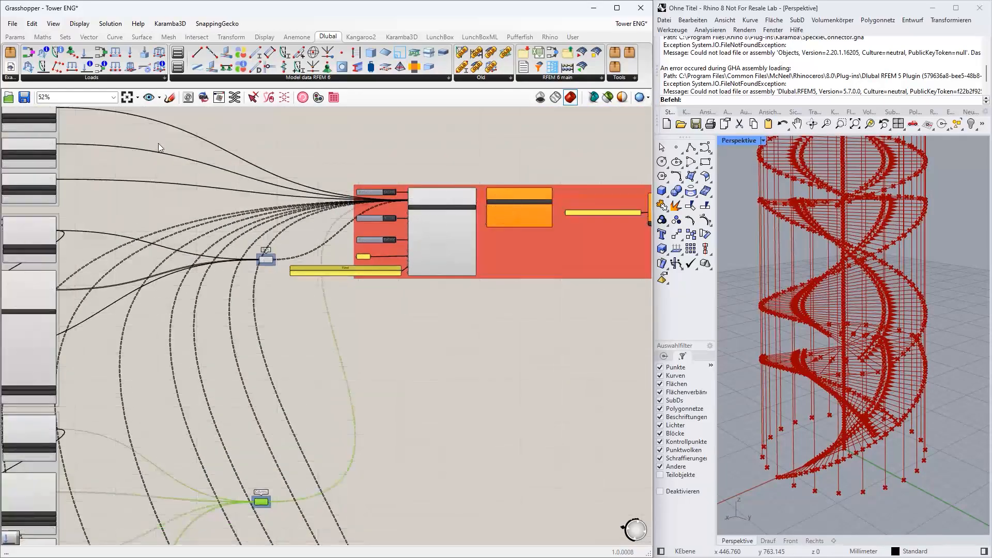
pyautogui.click(157, 201)
pyautogui.scroll(5, 357, 159)
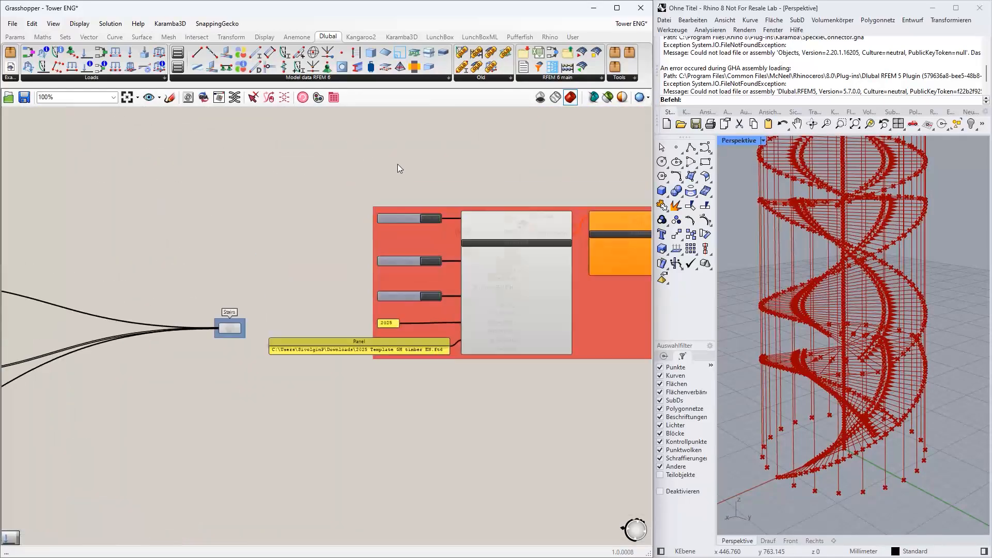
pyautogui.moveTo(402, 165); pyautogui.dragTo(281, 143, button='right')
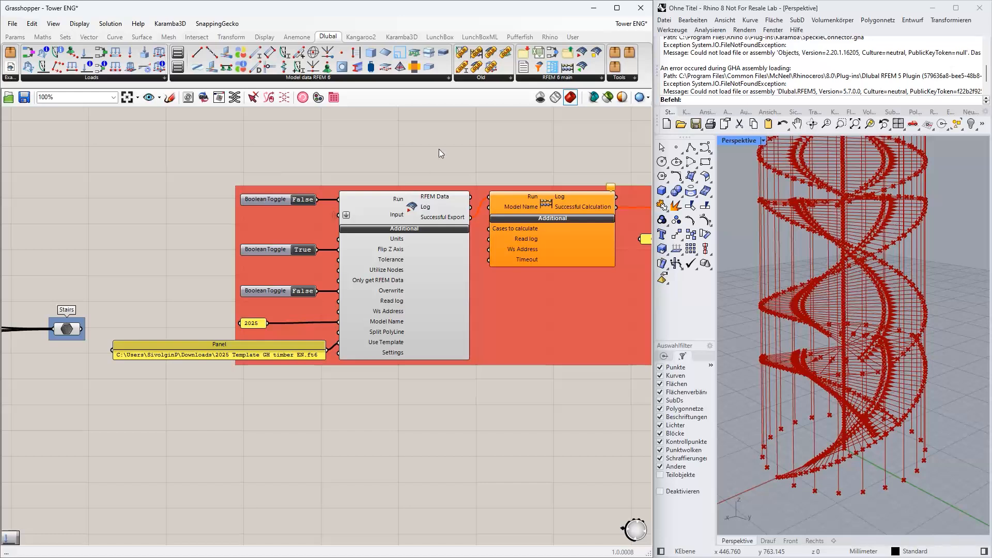
pyautogui.moveTo(439, 154); pyautogui.dragTo(393, 152, button='right')
# Place an RFEM 6 Export Component below the red group, expand its additional inputs for inspection, and delete it
pyautogui.click(552, 78)
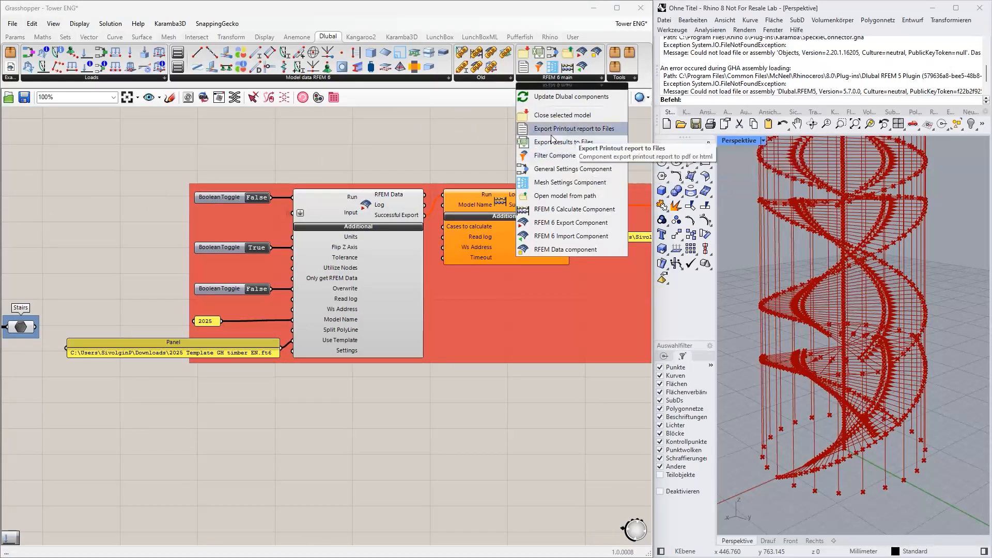
pyautogui.click(555, 222)
pyautogui.click(326, 460)
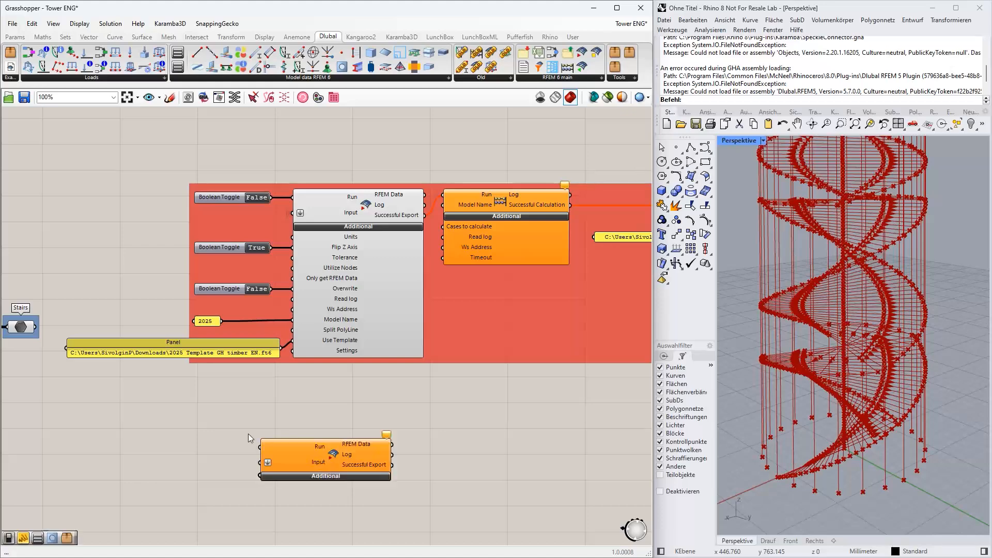
pyautogui.moveTo(248, 434); pyautogui.dragTo(315, 339, button='right')
pyautogui.click(390, 382)
pyautogui.moveTo(251, 355); pyautogui.dragTo(220, 391, button='right')
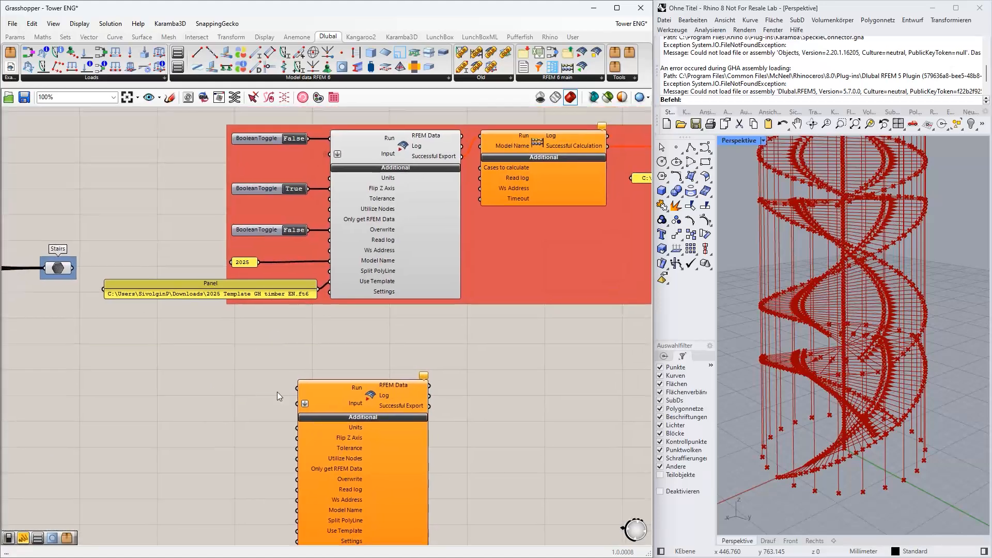
pyautogui.click(326, 388)
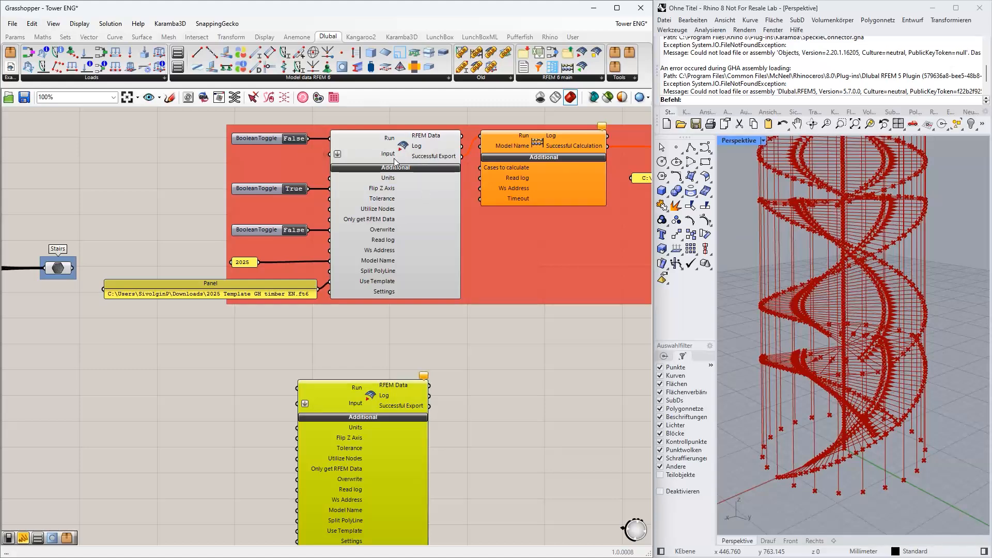
pyautogui.press('Delete')
# Select the existing RFEM export component and trace its incoming connections back to the material, stairs and columns groups
pyautogui.scroll(-2, 435, 408)
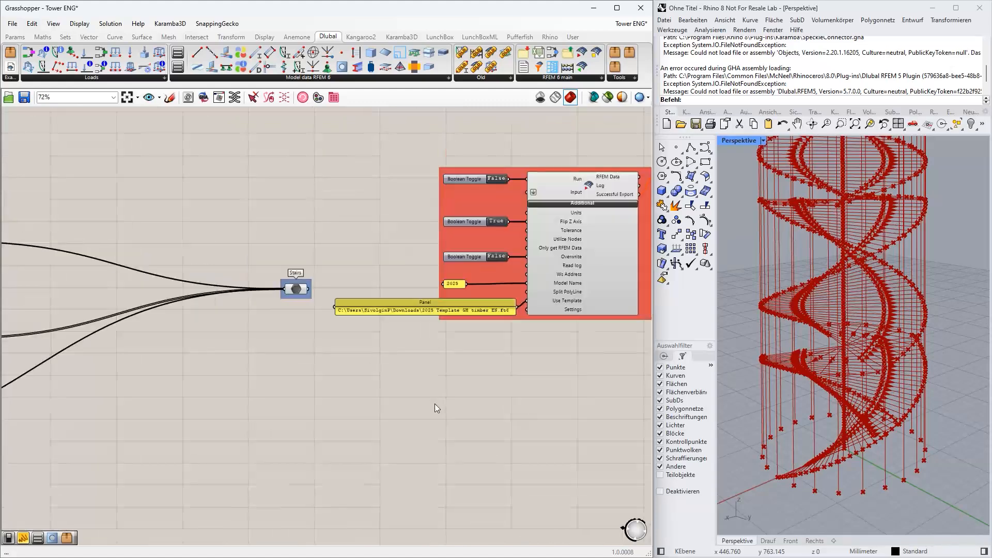
pyautogui.moveTo(310, 262); pyautogui.dragTo(406, 264, button='right')
pyautogui.moveTo(299, 193); pyautogui.dragTo(212, 197, button='right')
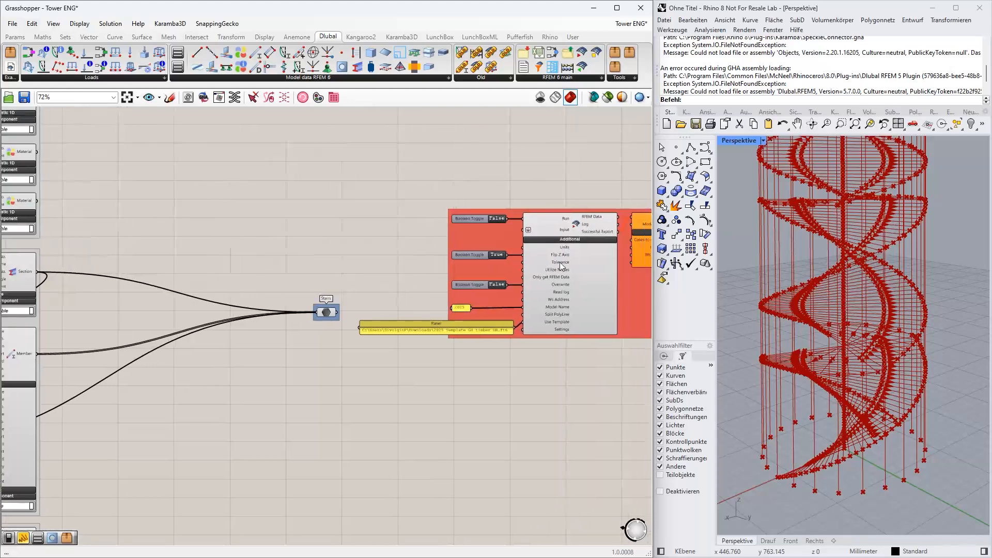
pyautogui.click(556, 274)
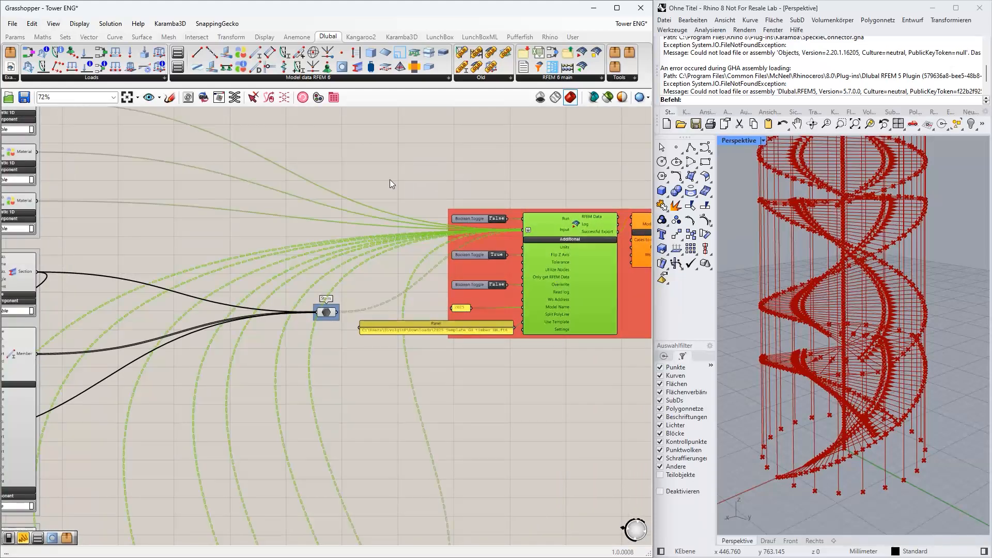
pyautogui.moveTo(389, 179); pyautogui.dragTo(378, 152, button='right')
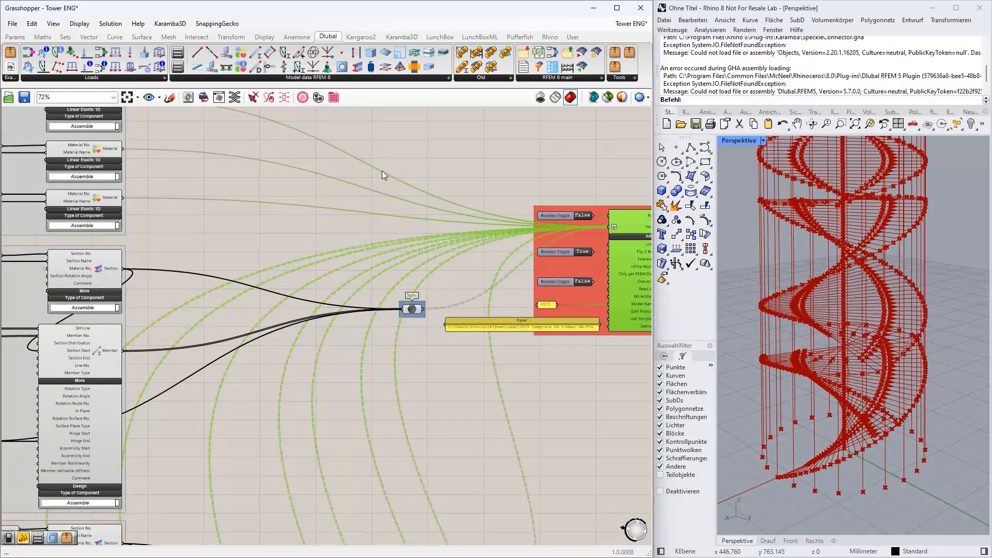
pyautogui.scroll(-6, 382, 171)
pyautogui.scroll(4, 313, 138)
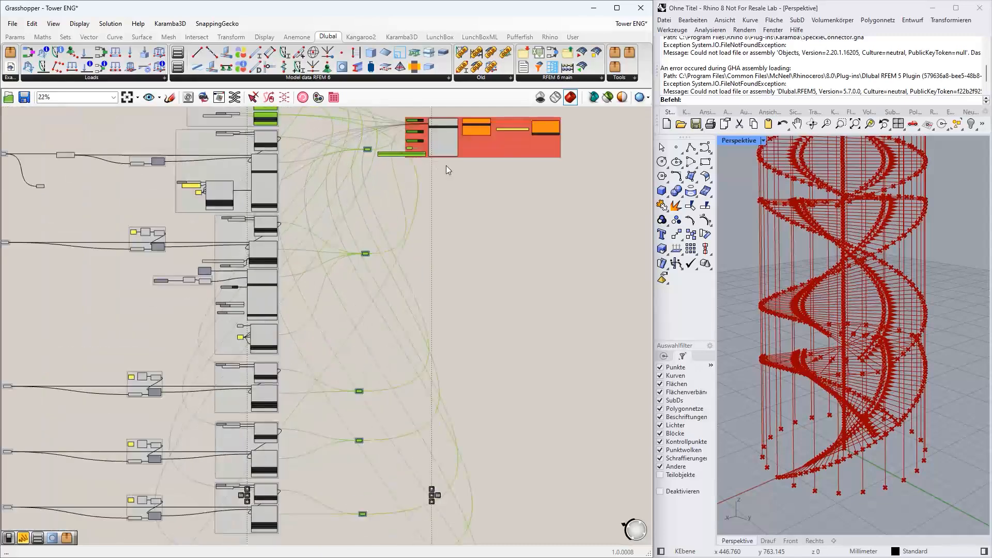
pyautogui.moveTo(358, 126); pyautogui.dragTo(359, 201, button='right')
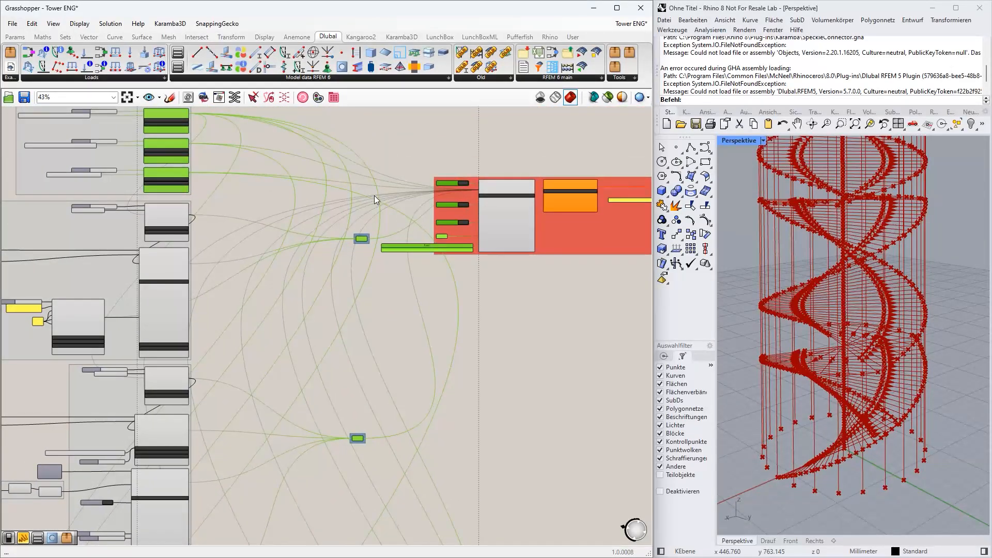
# Go to the RFEM export component in the red group and shift its template path panel level with the Use Template input
pyautogui.scroll(2, 287, 167)
pyautogui.moveTo(287, 166); pyautogui.dragTo(236, 153, button='right')
pyautogui.scroll(4, 116, 212)
pyautogui.scroll(-5, 235, 154)
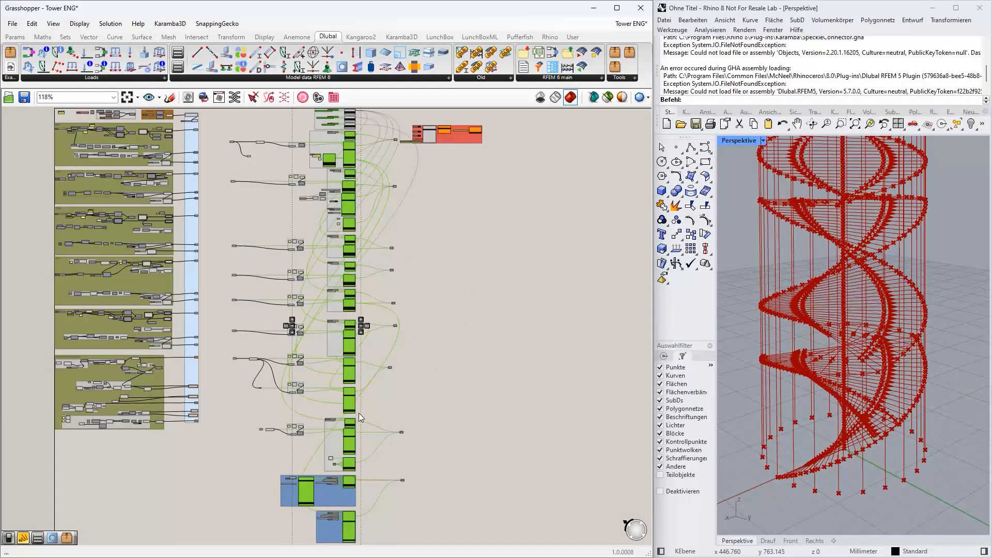
pyautogui.scroll(3, 347, 240)
pyautogui.moveTo(392, 219); pyautogui.dragTo(373, 491, button='right')
pyautogui.scroll(2, 353, 273)
pyautogui.moveTo(353, 272); pyautogui.dragTo(264, 251, button='right')
pyautogui.scroll(3, 385, 262)
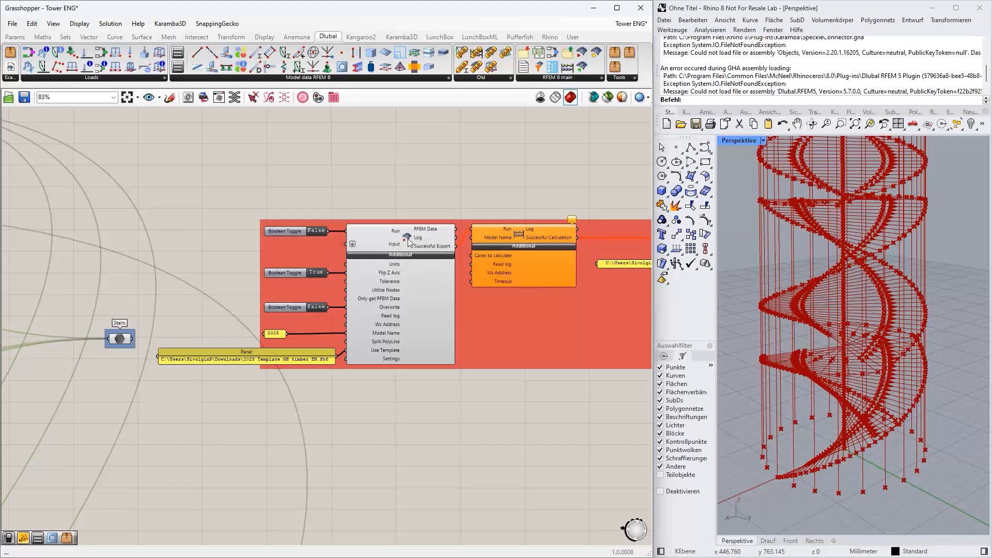
pyautogui.moveTo(181, 215); pyautogui.dragTo(300, 179, button='right')
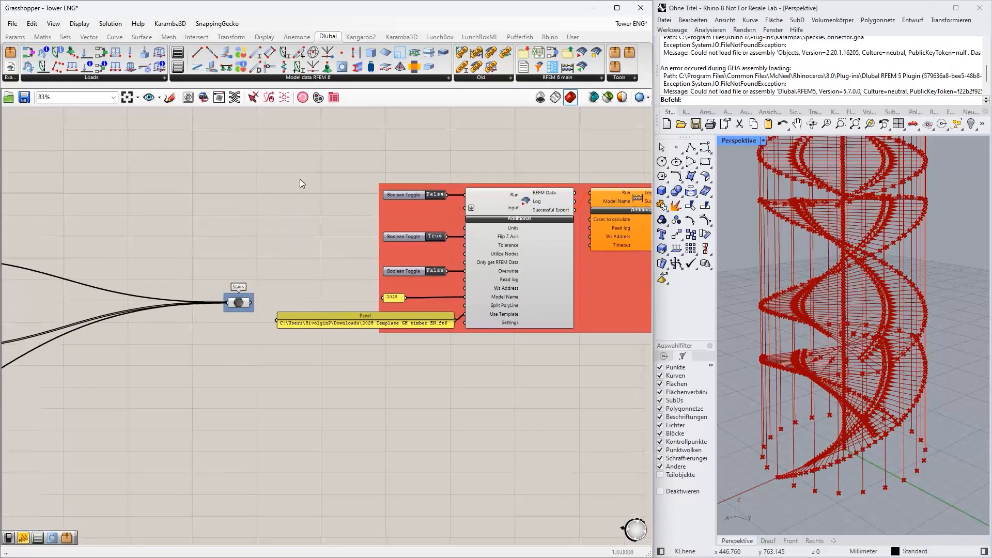
pyautogui.scroll(2, 536, 215)
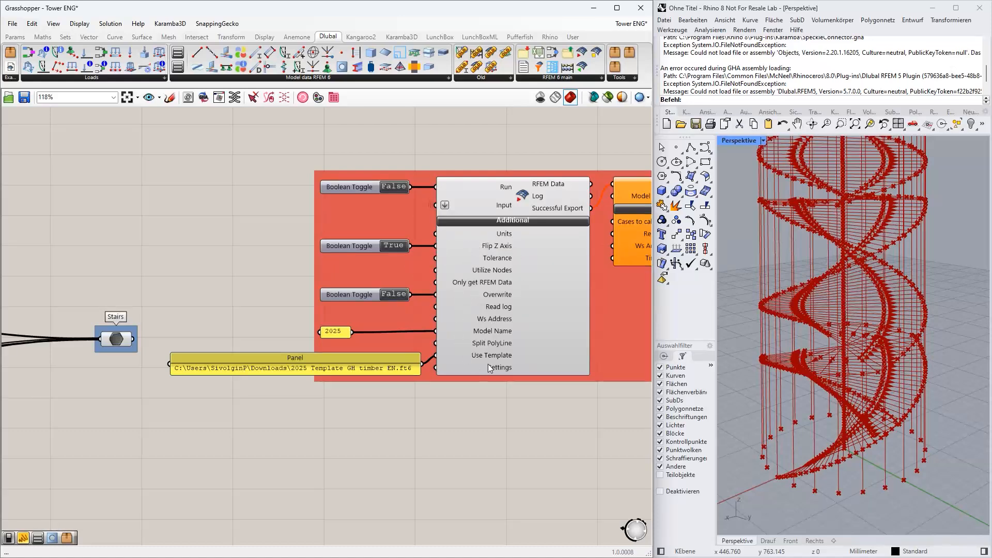
pyautogui.moveTo(399, 358); pyautogui.dragTo(399, 349)
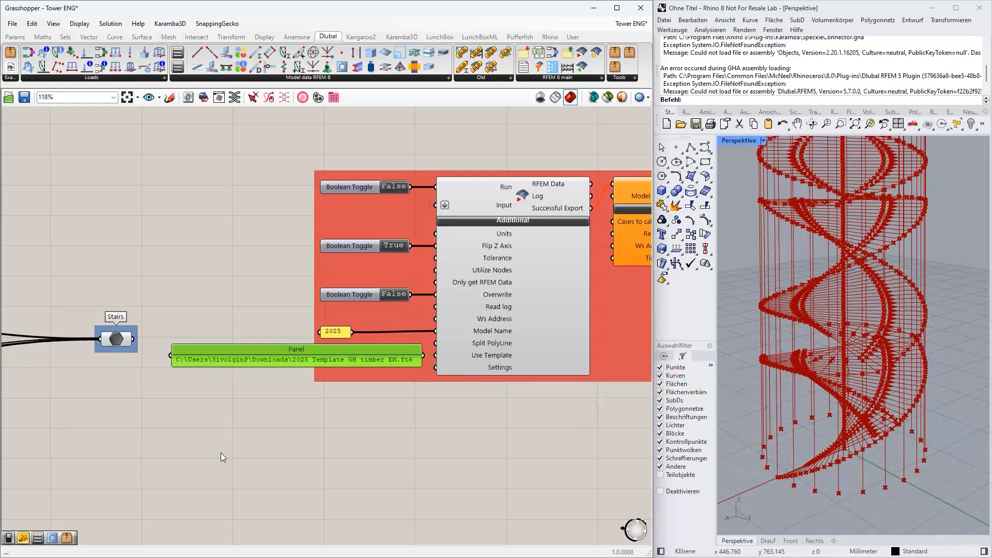
# Switch to RFEM, locate the Save as Template command, and return to Grasshopper without saving
pyautogui.moveTo(0, 170); pyautogui.dragTo(37, 4)
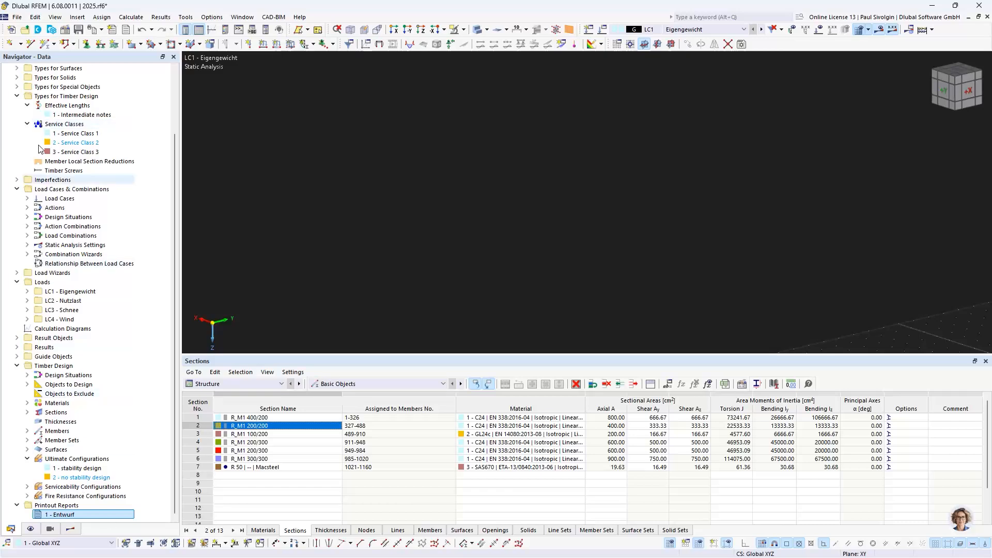
pyautogui.click(18, 17)
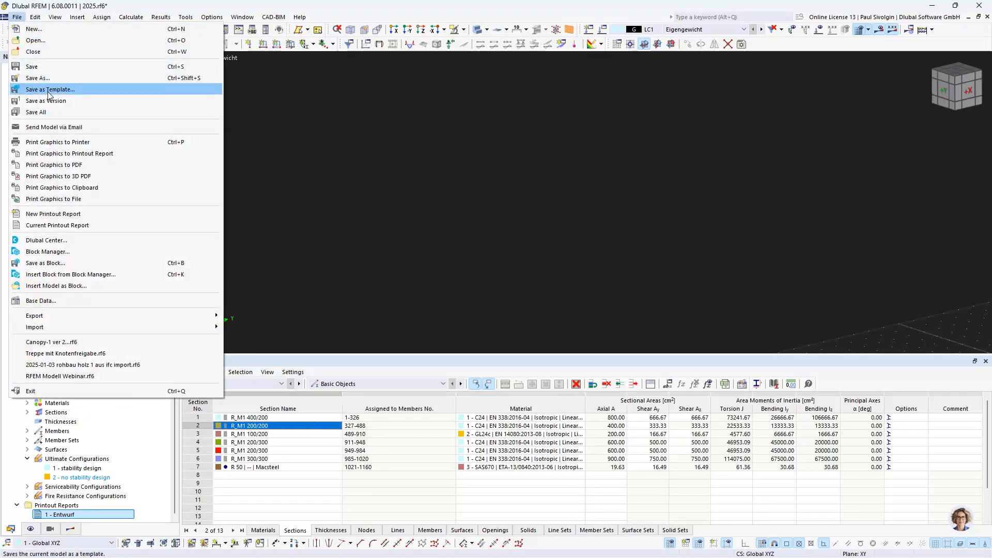
pyautogui.click(452, 123)
pyautogui.click(930, 5)
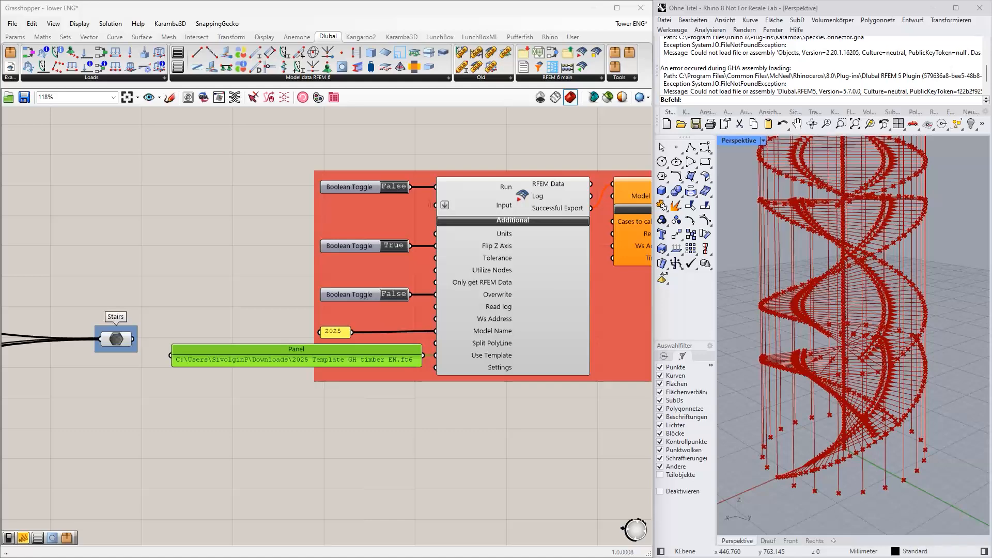
# Copy the full path of "2025 Template GH timber EN.ft6" from the Downloads folder in File Explorer
pyautogui.moveTo(0, 96); pyautogui.dragTo(291, 76)
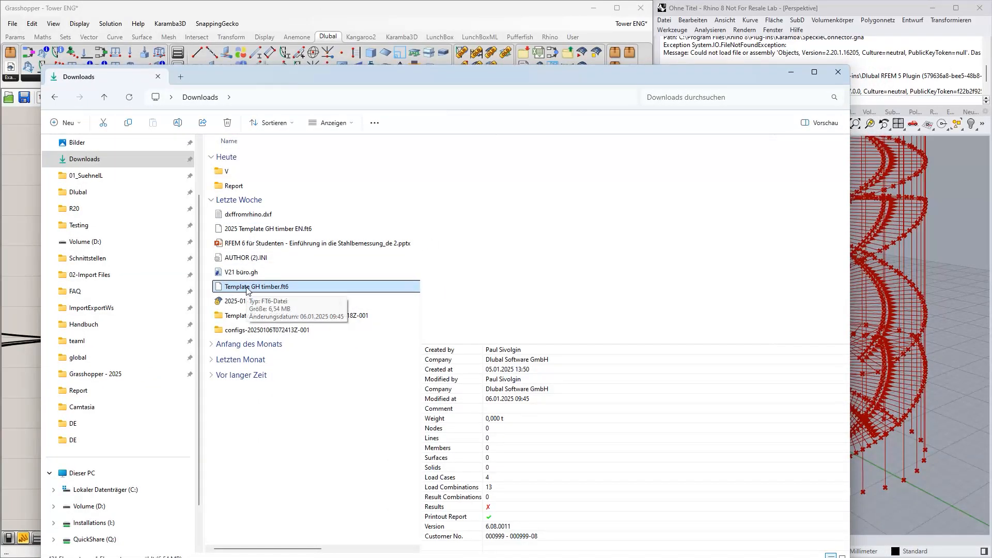
pyautogui.click(261, 231)
pyautogui.rightClick(249, 235)
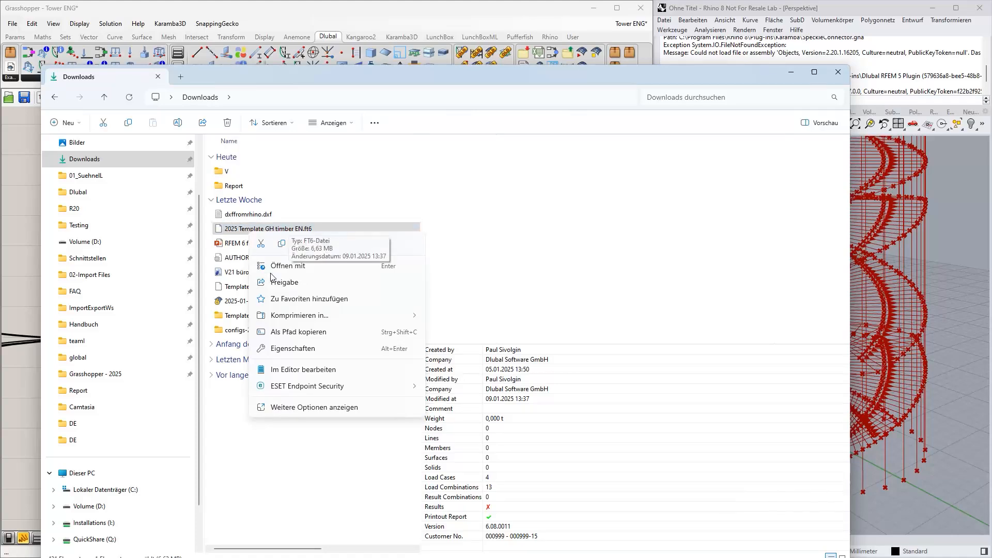
pyautogui.click(290, 332)
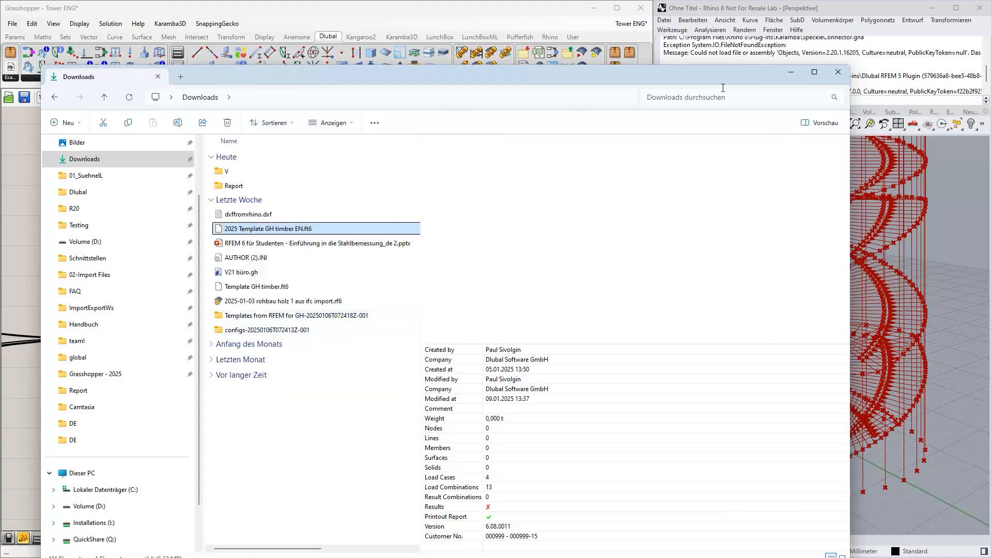
pyautogui.click(790, 73)
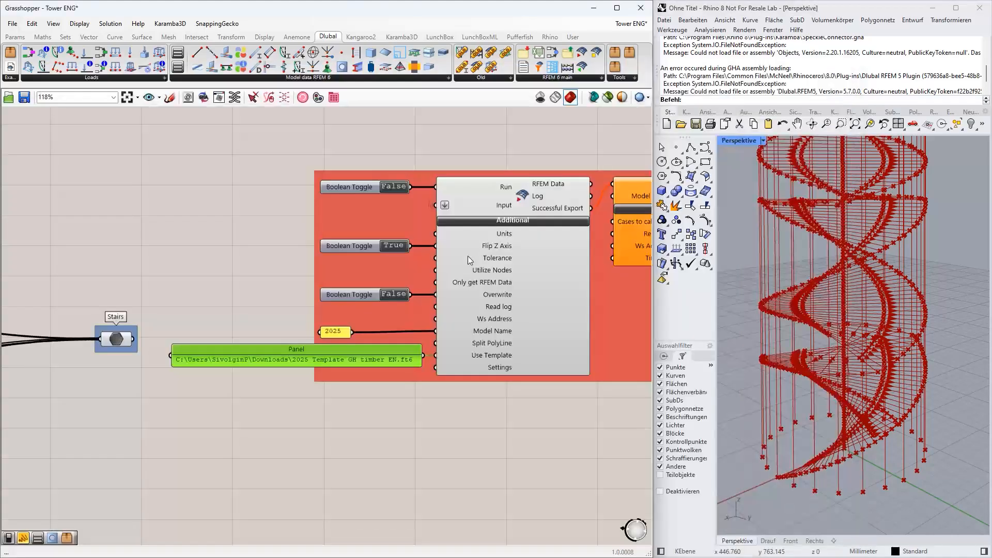
# Create a panel containing the copied template path below the existing template panel, and delete the new panel
pyautogui.doubleClick(286, 408)
pyautogui.write('"C:\\Users\\SivolginP\\Downloads\\2025 Template GH timber EN.ft6"')
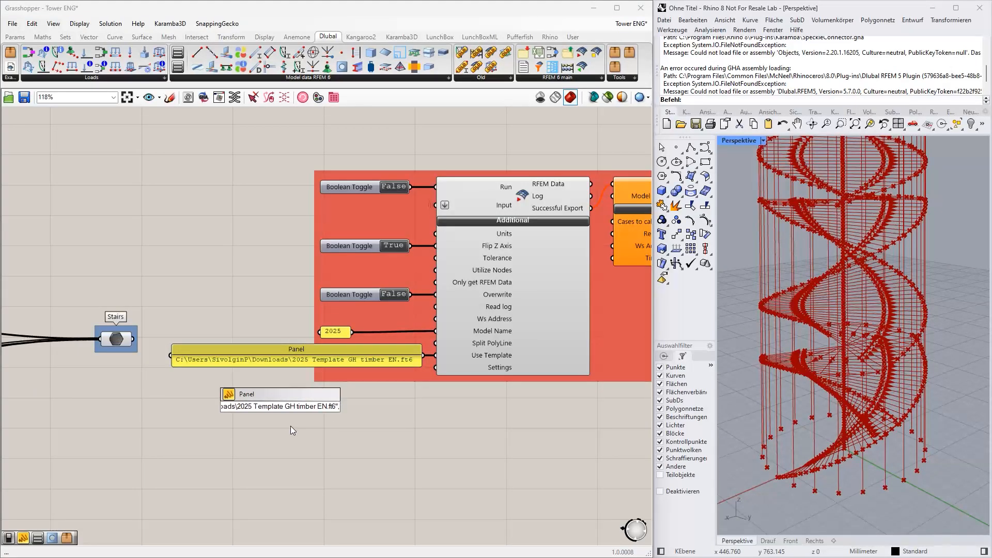
pyautogui.press('Return')
pyautogui.moveTo(279, 402); pyautogui.dragTo(313, 389)
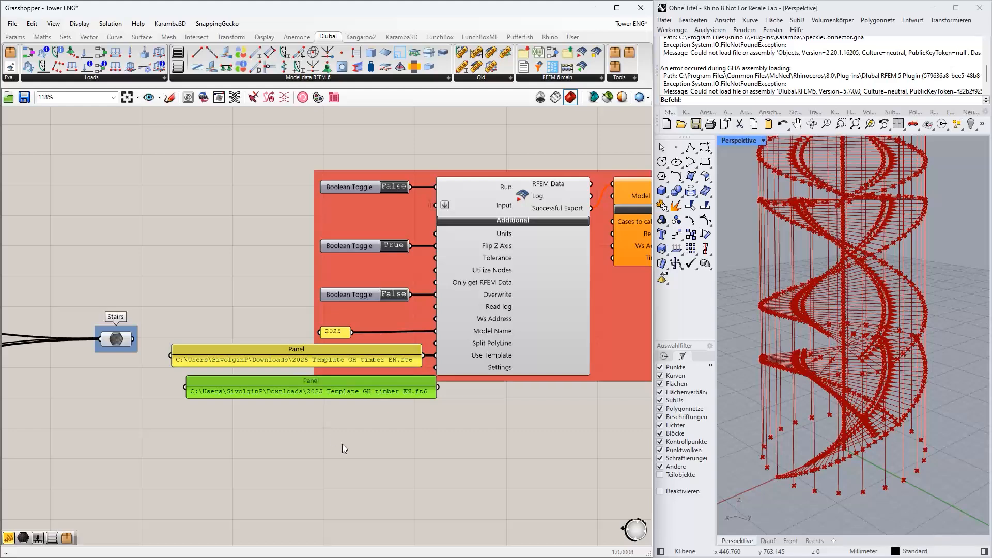
pyautogui.moveTo(342, 445); pyautogui.dragTo(246, 439, button='right')
pyautogui.press('Delete')
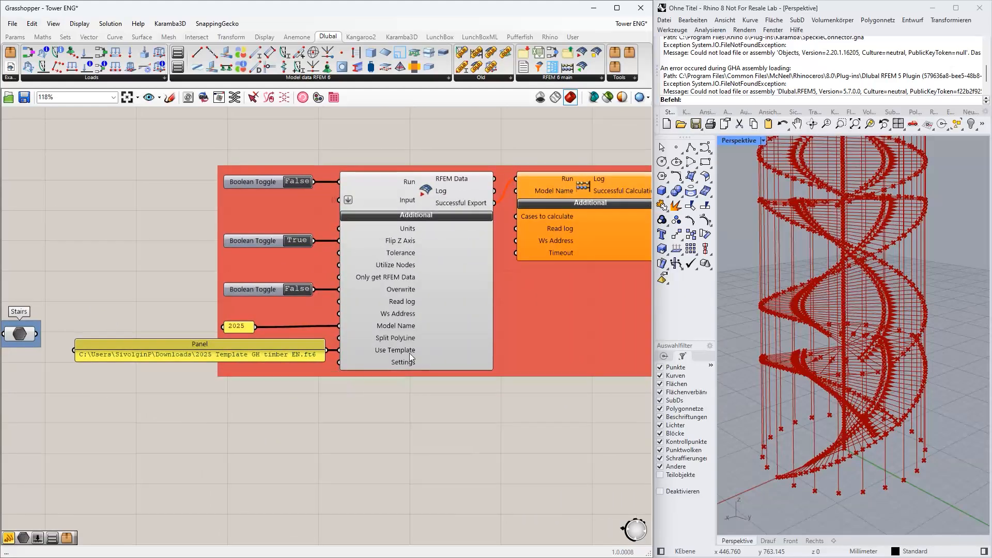
# Switch to RFEM, place its window beside the export component's inputs, and start a new model named 2025 for comparison
pyautogui.moveTo(409, 353); pyautogui.dragTo(379, 351, button='right')
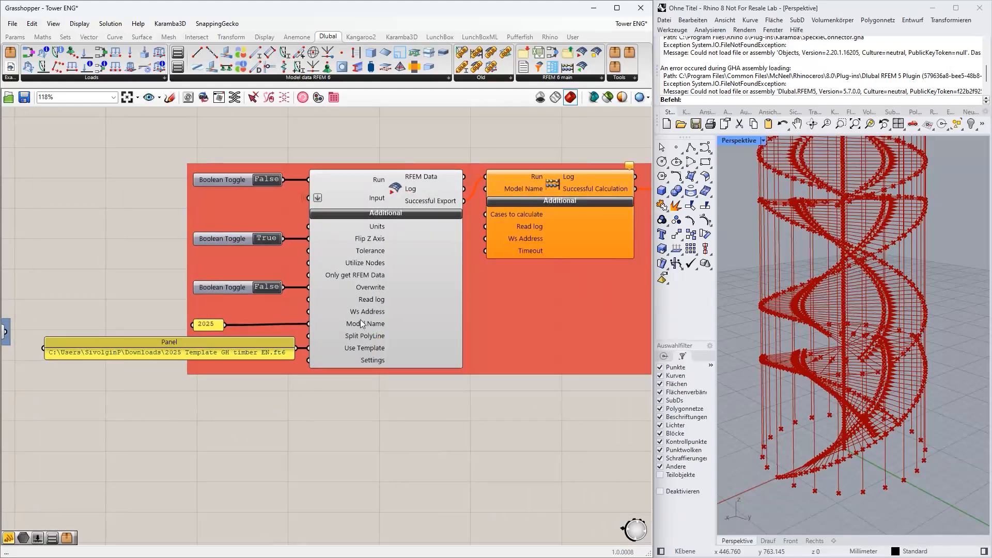
pyautogui.scroll(1, 362, 324)
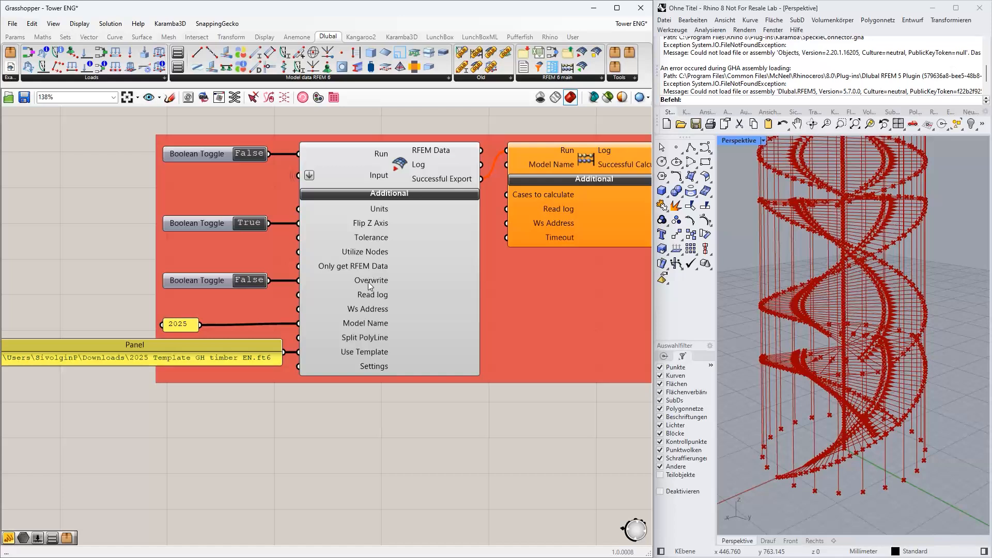
pyautogui.moveTo(376, 286)
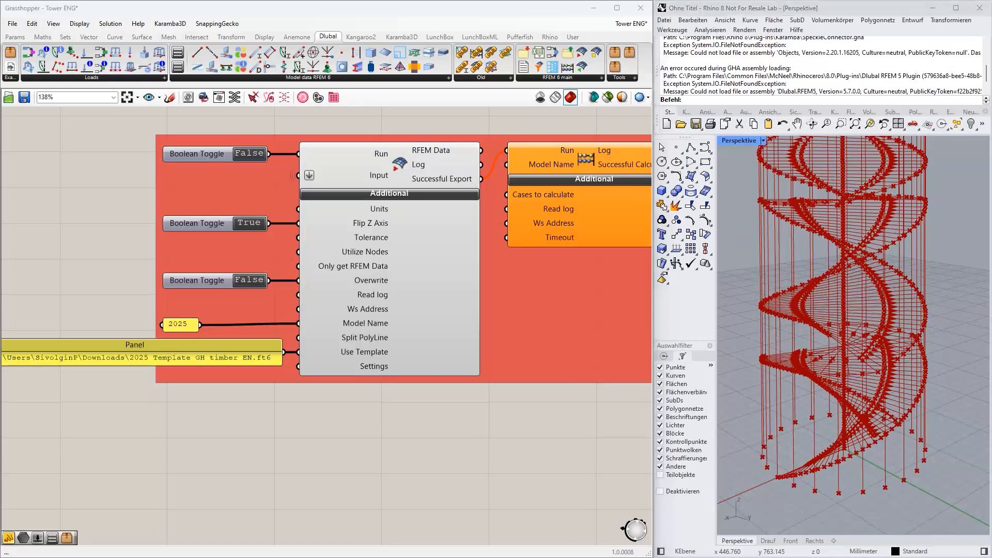
pyautogui.hotkey('alt', 'Tab')
pyautogui.moveTo(330, 7); pyautogui.dragTo(734, 42)
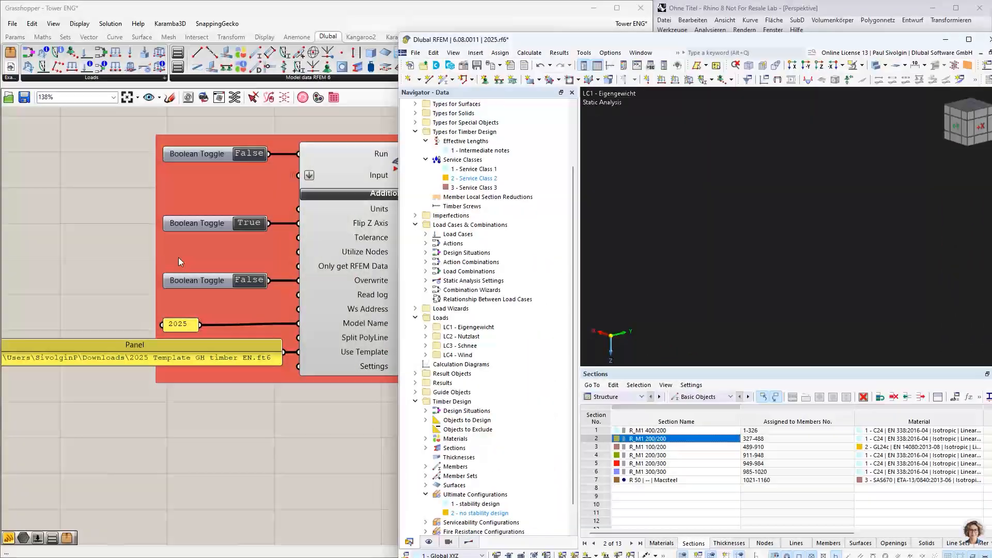
pyautogui.click(421, 52)
pyautogui.click(424, 62)
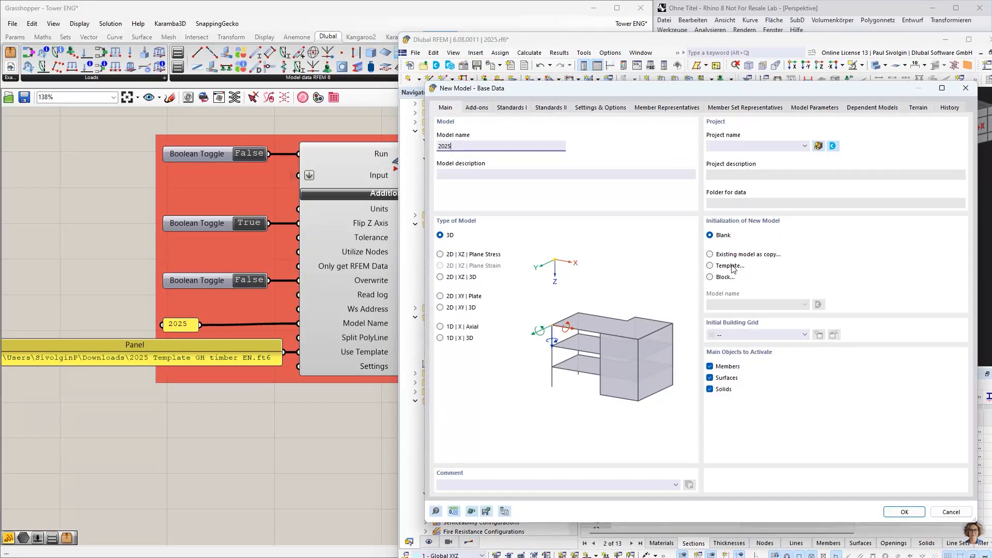
# Choose template initialization for the new RFEM model, browse the templates in Downloads, and cancel the new model
pyautogui.click(711, 266)
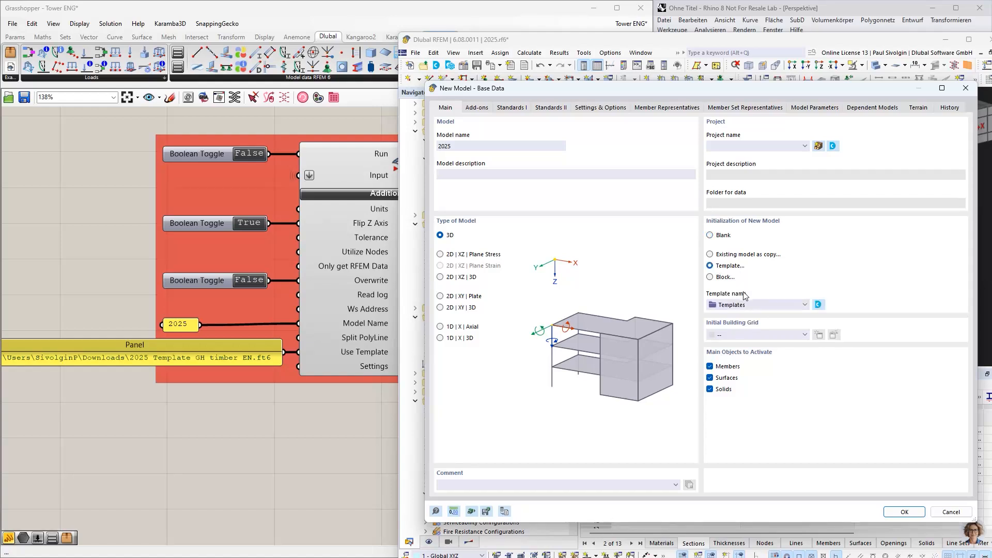
pyautogui.click(745, 306)
pyautogui.click(712, 325)
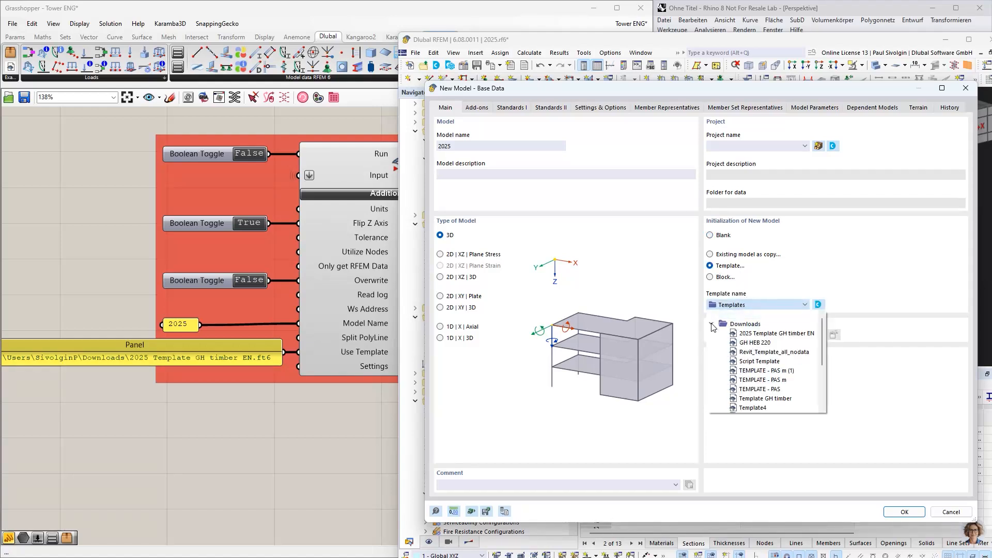
pyautogui.scroll(-3, 760, 399)
pyautogui.scroll(3, 761, 400)
pyautogui.click(807, 270)
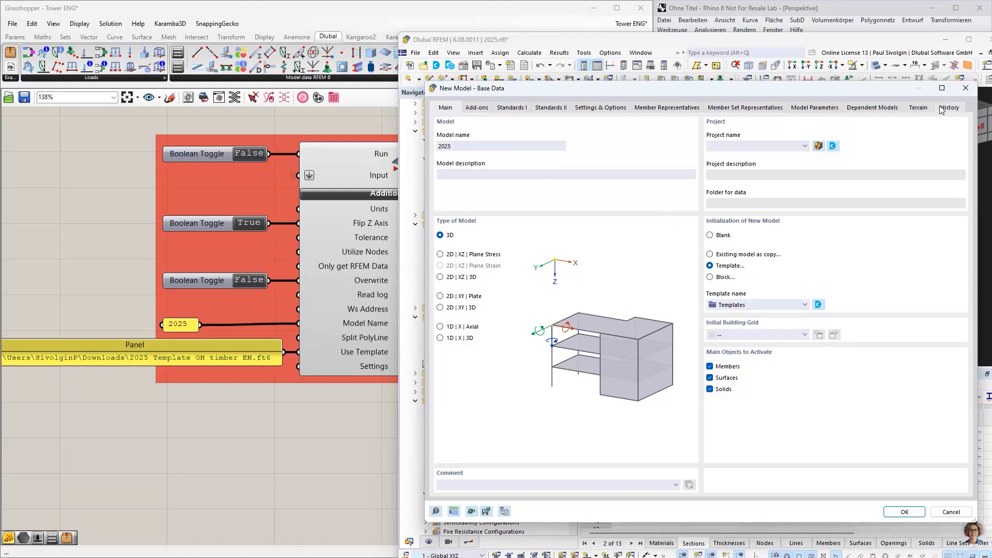
pyautogui.click(966, 88)
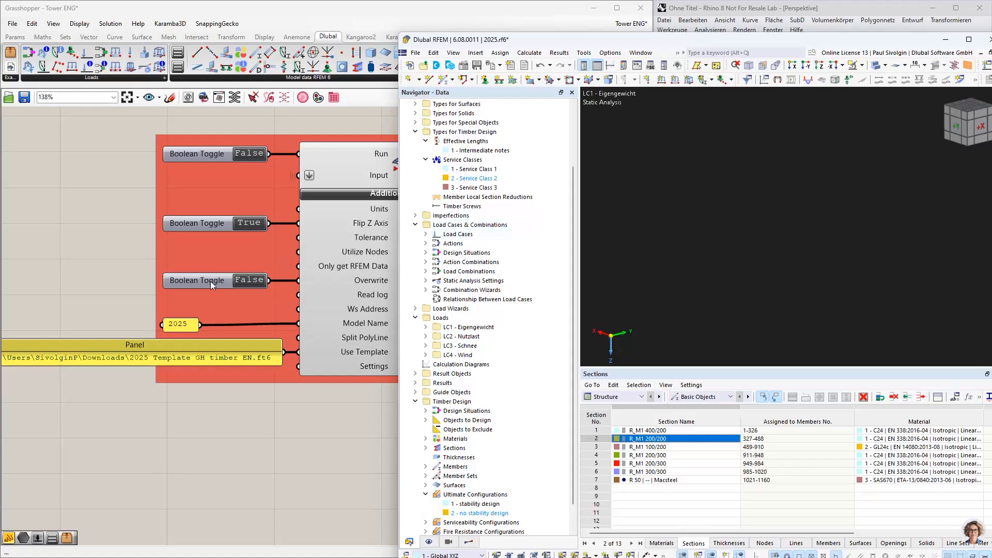
# Return to Grasshopper and examine how the export component's Successful Export output connects to the calculation component
pyautogui.moveTo(117, 250); pyautogui.dragTo(84, 246, button='right')
pyautogui.scroll(-1, 202, 275)
pyautogui.scroll(-1, 210, 279)
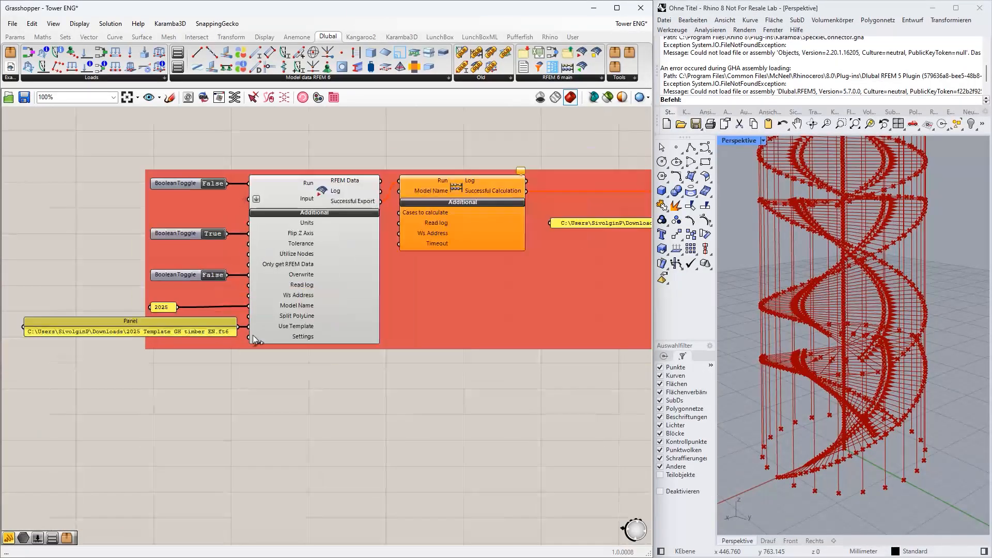
pyautogui.moveTo(315, 375); pyautogui.dragTo(290, 403, button='right')
pyautogui.moveTo(443, 127); pyautogui.dragTo(357, 139, button='right')
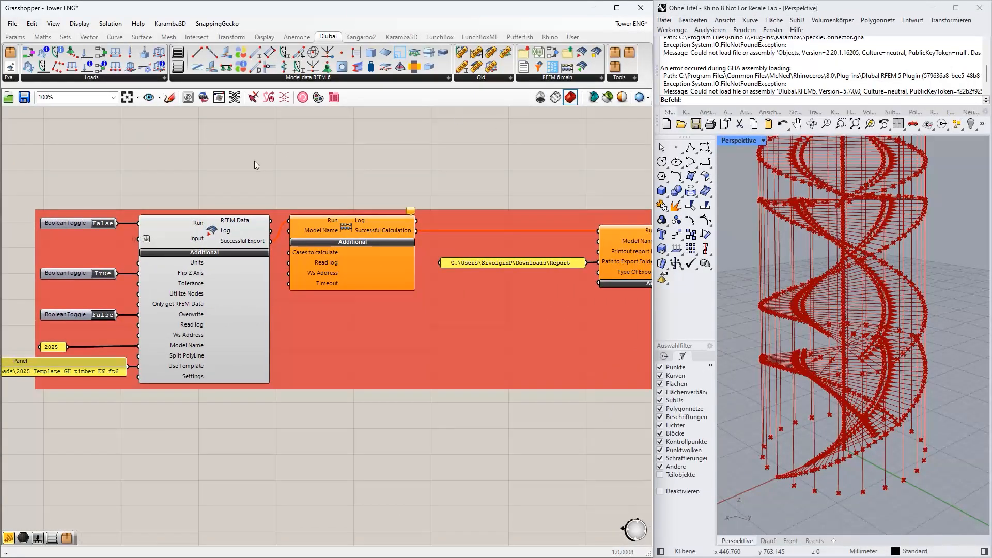
pyautogui.click(192, 295)
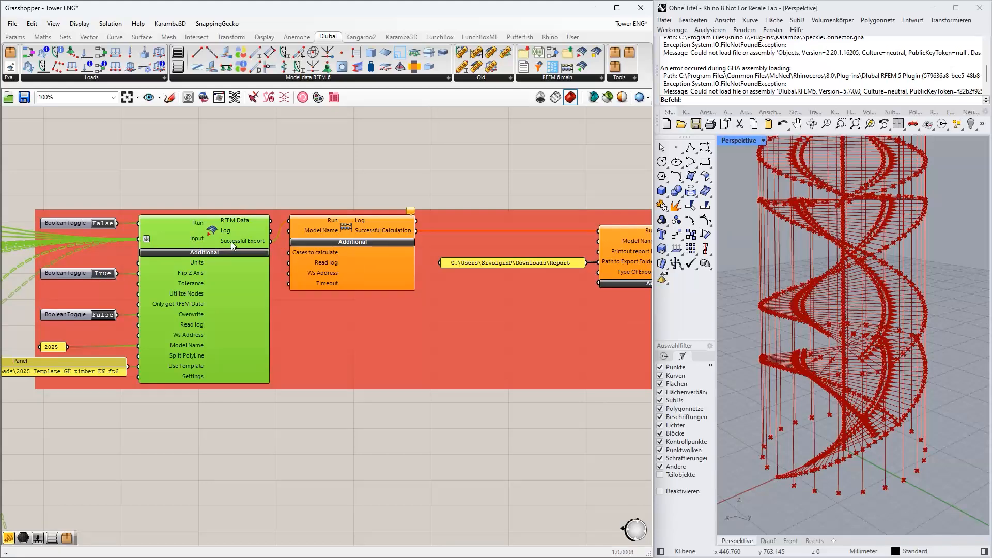
pyautogui.moveTo(258, 176); pyautogui.dragTo(337, 228, button='right')
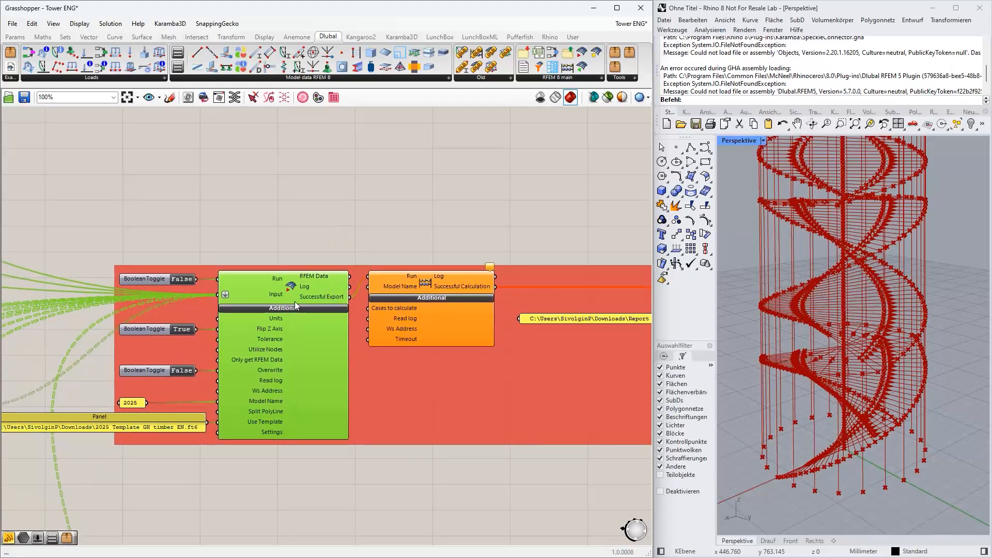
pyautogui.moveTo(368, 165); pyautogui.dragTo(321, 151, button='right')
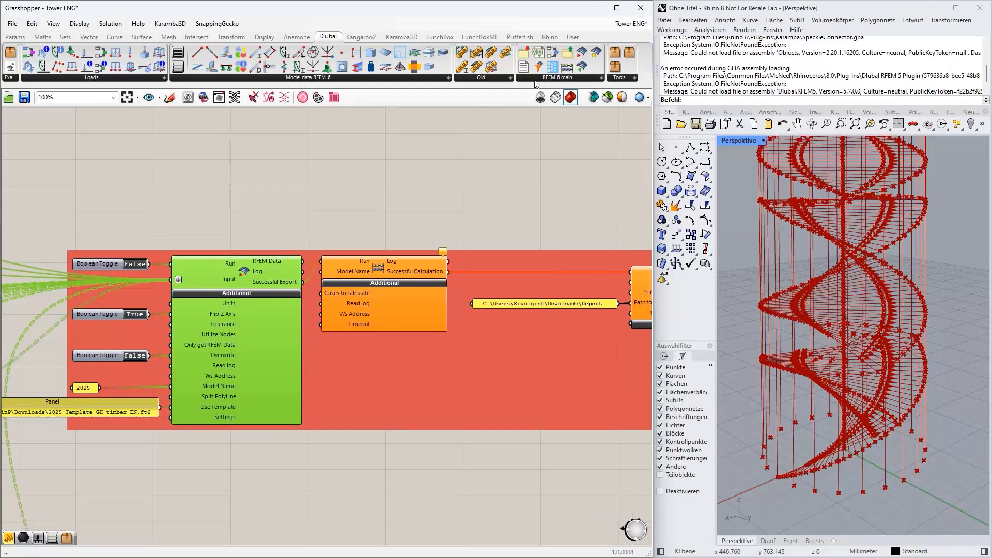
# Place another RFEM 6 Calculate Component above the red group
pyautogui.click(533, 79)
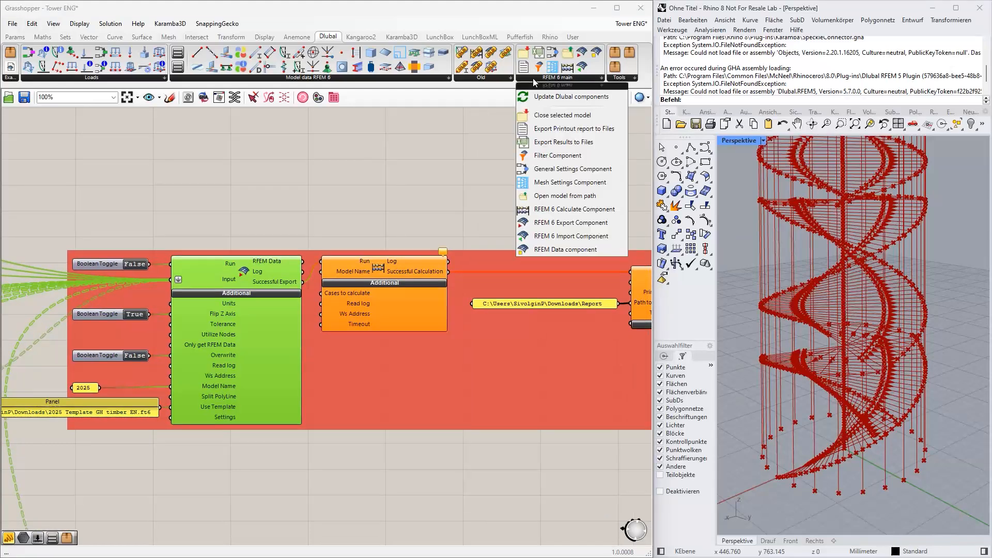
pyautogui.click(560, 143)
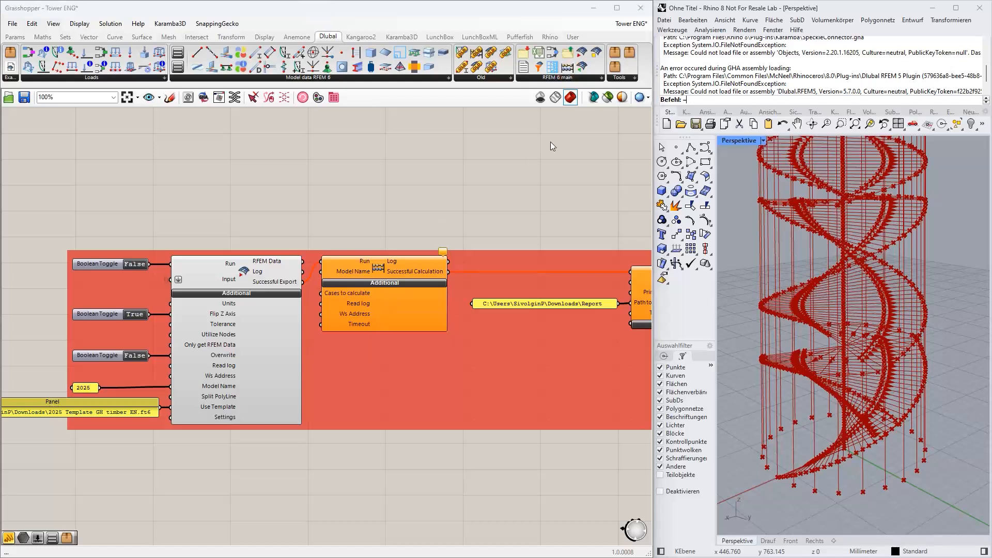
pyautogui.moveTo(567, 68); pyautogui.dragTo(456, 179)
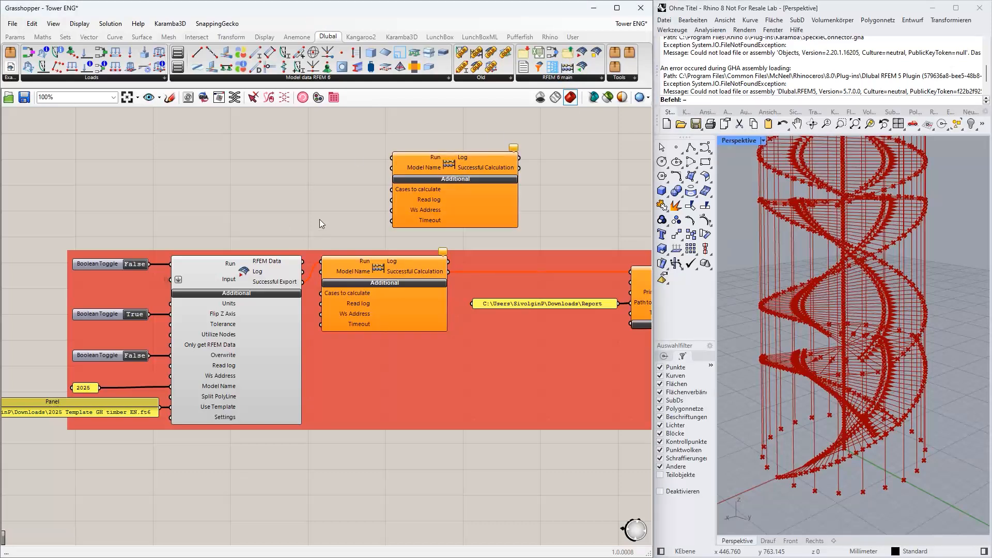
# Place another Export Printout report to Files component above the red group, beside the extra Calculate component
pyautogui.moveTo(331, 172); pyautogui.dragTo(268, 195, button='right')
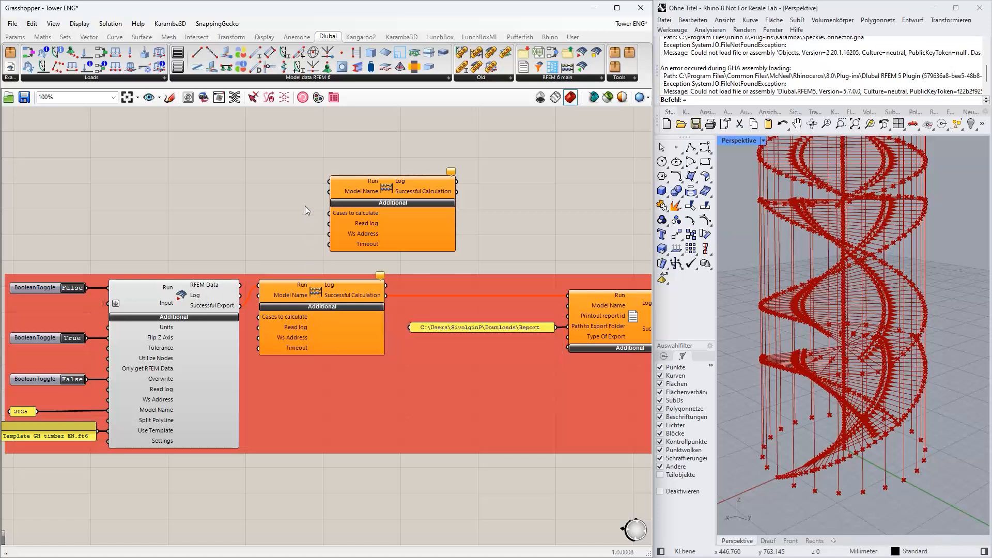
pyautogui.moveTo(303, 197); pyautogui.dragTo(182, 198, button='right')
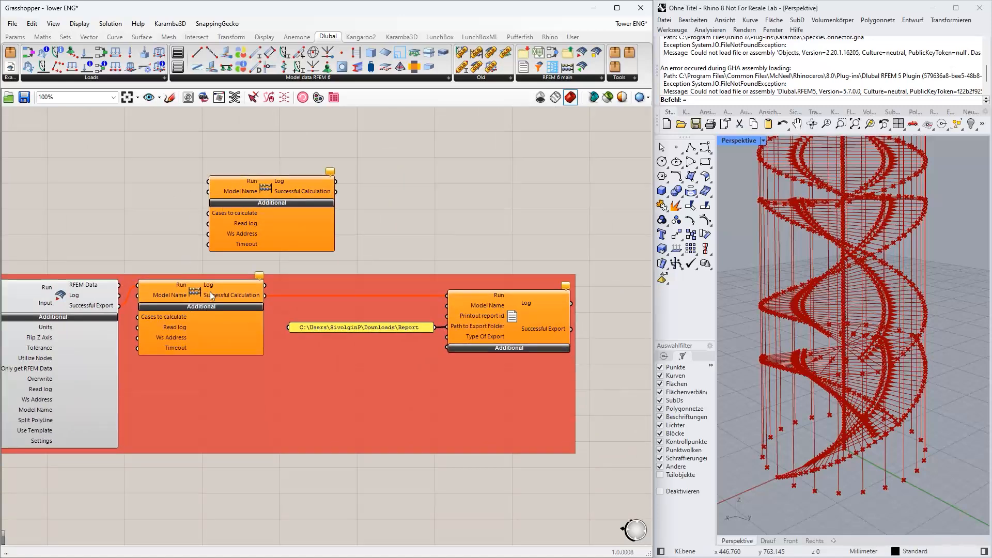
pyautogui.moveTo(436, 204); pyautogui.dragTo(374, 202, button='right')
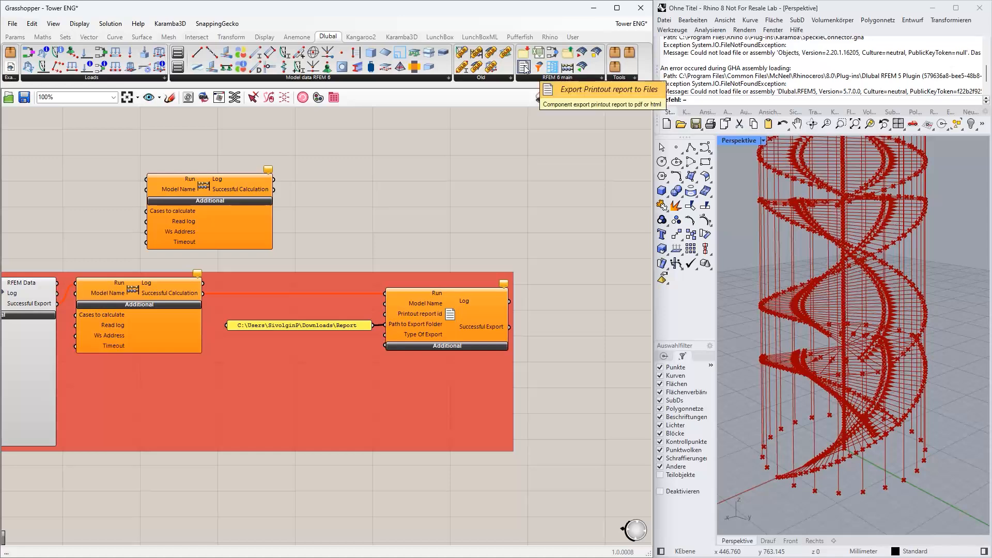
pyautogui.moveTo(524, 68); pyautogui.dragTo(436, 193)
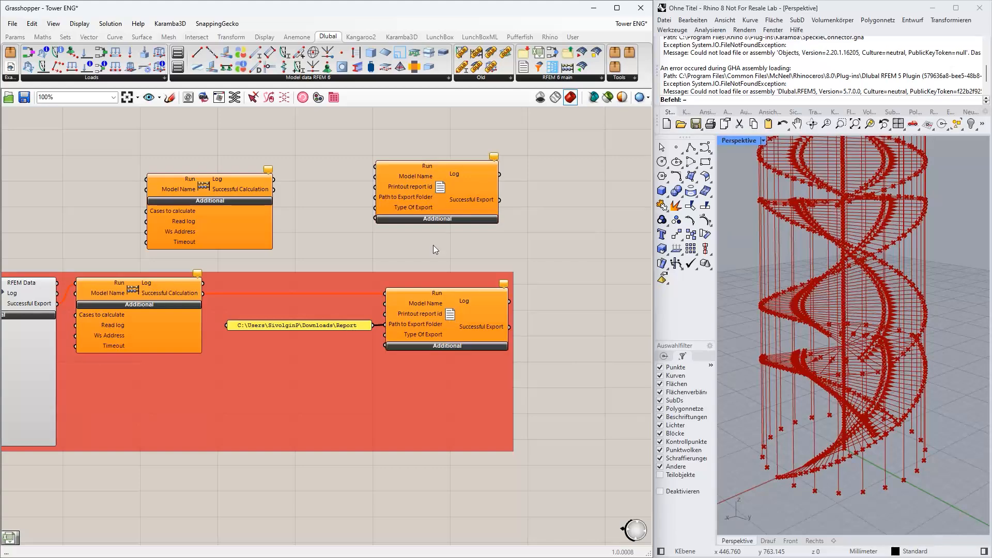
# Delete the extra Calculate and Export Printout report components above the red group
pyautogui.moveTo(347, 244); pyautogui.dragTo(437, 257, button='right')
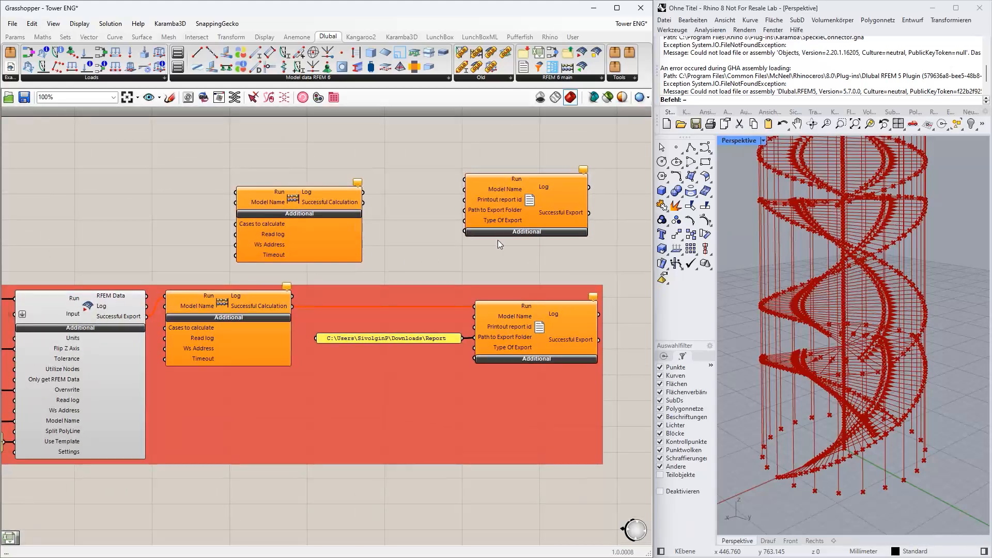
pyautogui.moveTo(497, 240); pyautogui.dragTo(474, 237, button='right')
pyautogui.scroll(-2, 488, 308)
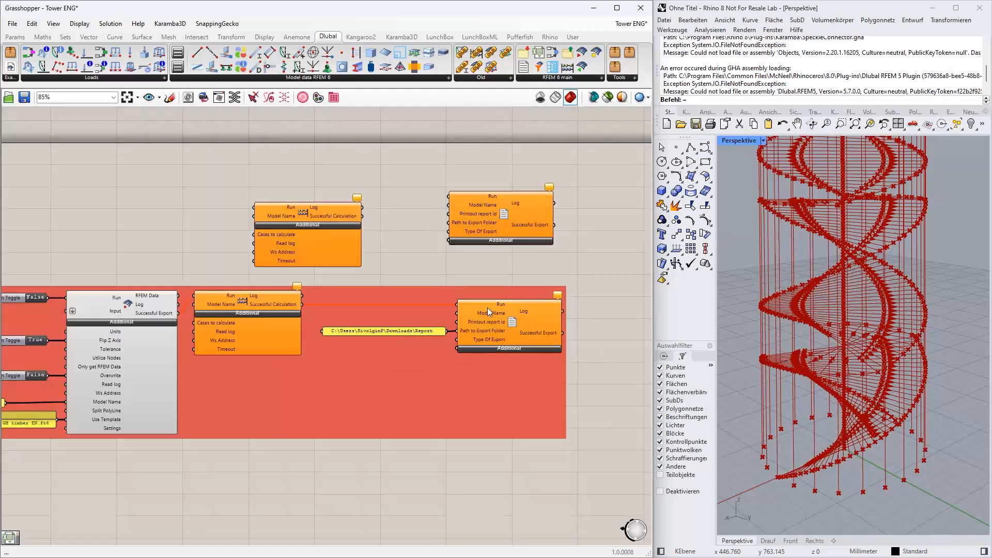
pyautogui.scroll(-1, 488, 308)
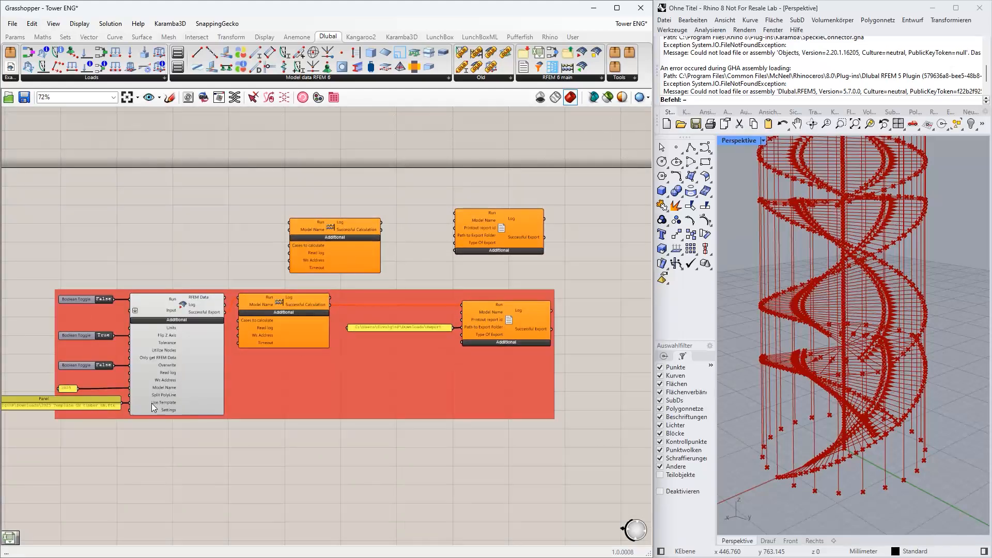
pyautogui.moveTo(352, 255); pyautogui.dragTo(391, 246)
pyautogui.moveTo(476, 264); pyautogui.dragTo(383, 223)
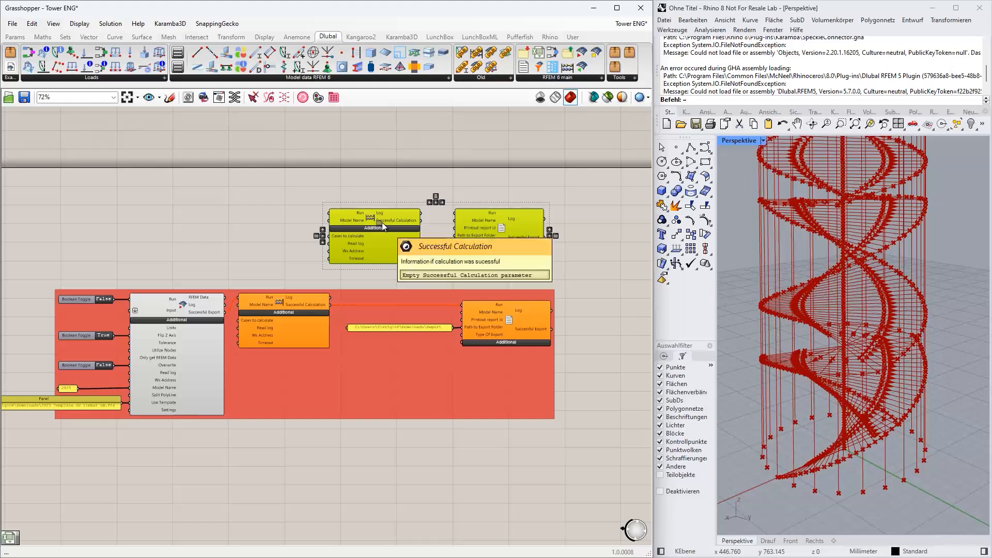
pyautogui.press('Delete')
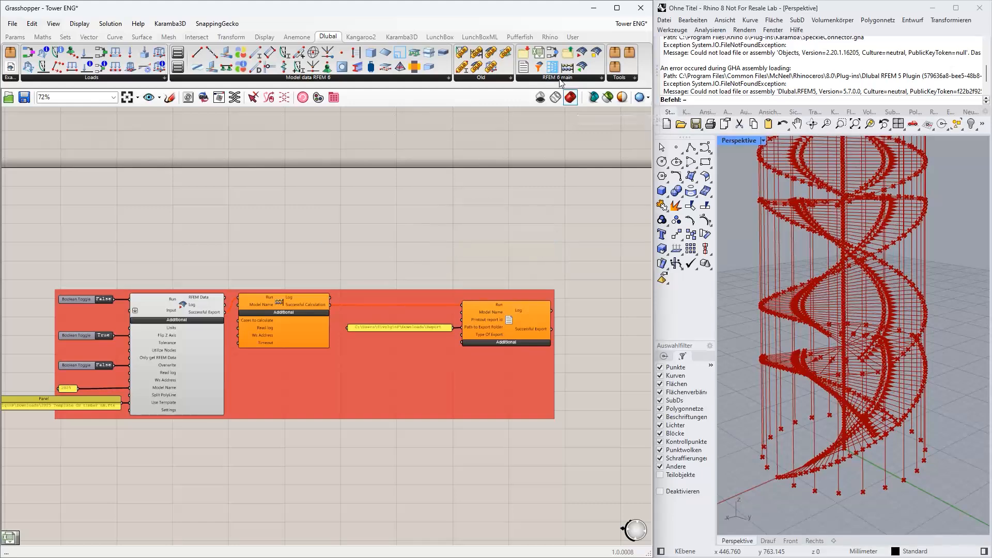
# Place the RFEM 6 main results table export component, with Path to Export Folder and Type Of Export inputs, above the red group
pyautogui.click(560, 79)
pyautogui.click(553, 143)
pyautogui.click(466, 239)
pyautogui.scroll(2, 466, 240)
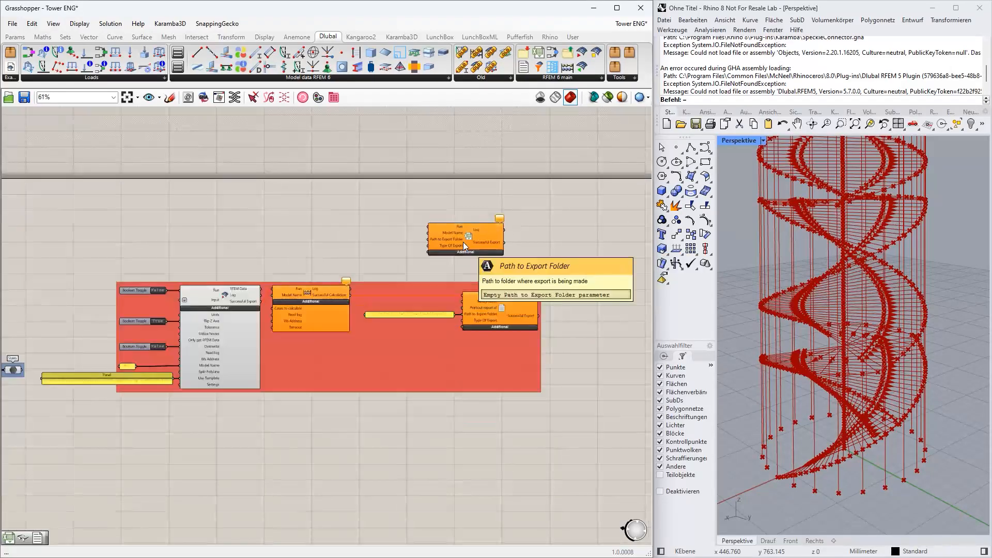
pyautogui.scroll(-2, 462, 241)
# Switch to RFEM, examine the Static Analysis tables in the Result Table Manager, and close it without changes
pyautogui.hotkey('alt', 'Tab')
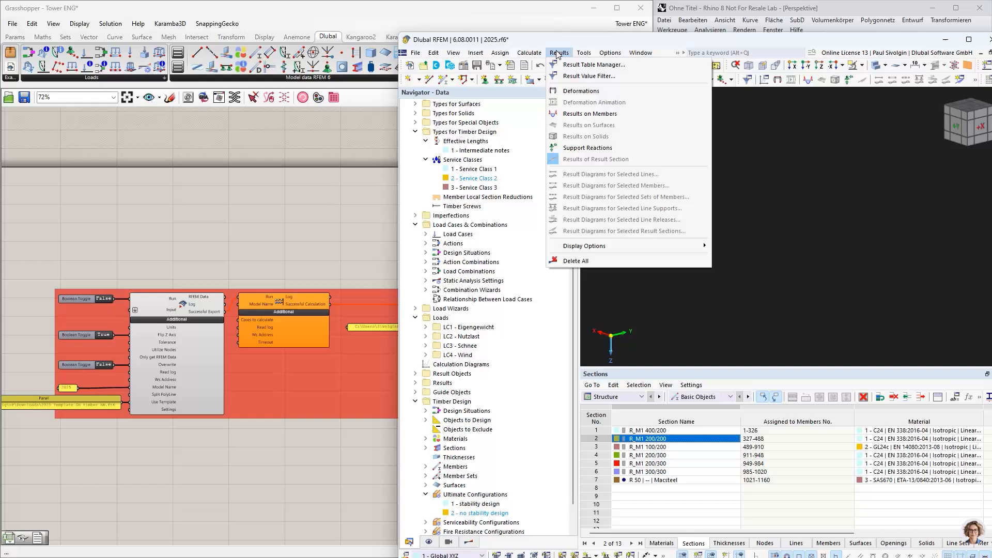
pyautogui.click(594, 65)
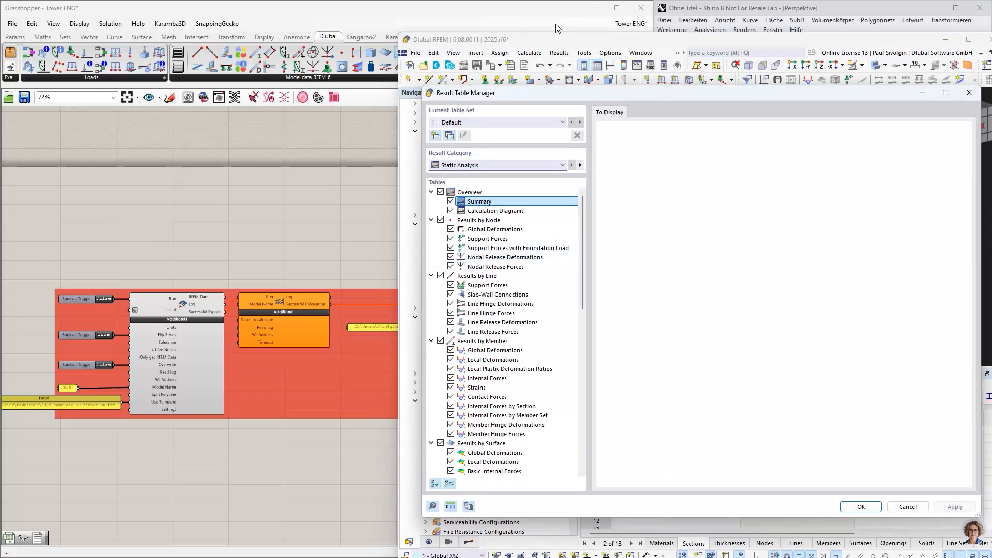
pyautogui.scroll(-7, 467, 279)
pyautogui.scroll(-8, 434, 333)
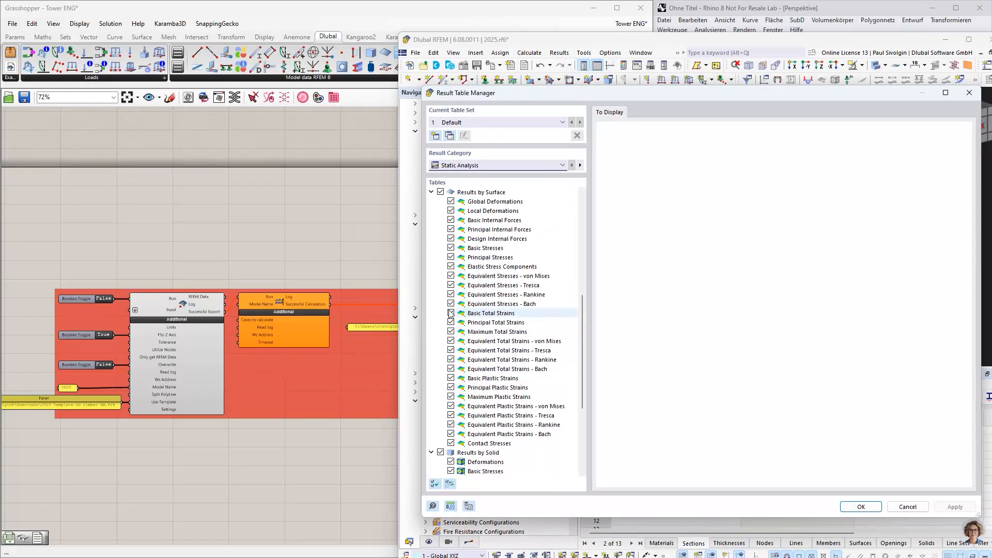
pyautogui.scroll(15, 452, 338)
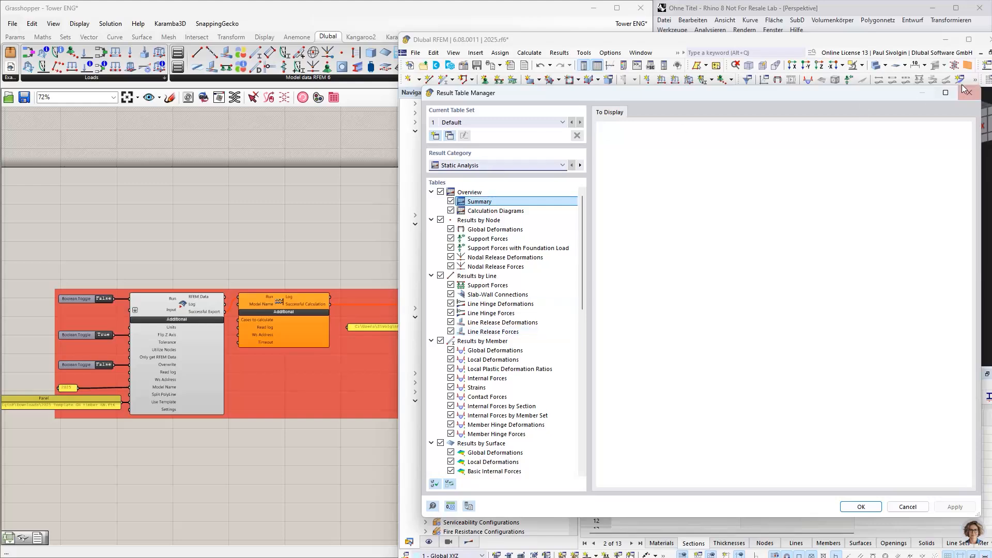
pyautogui.press('Escape')
# Return to Grasshopper, examine the extra table export component's inputs, and delete that component
pyautogui.click(333, 229)
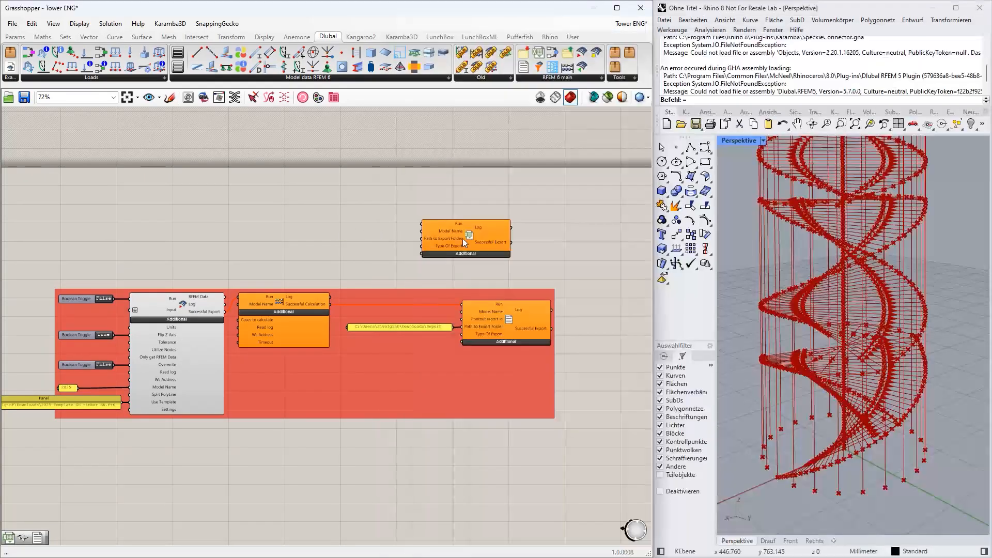
pyautogui.scroll(2, 463, 238)
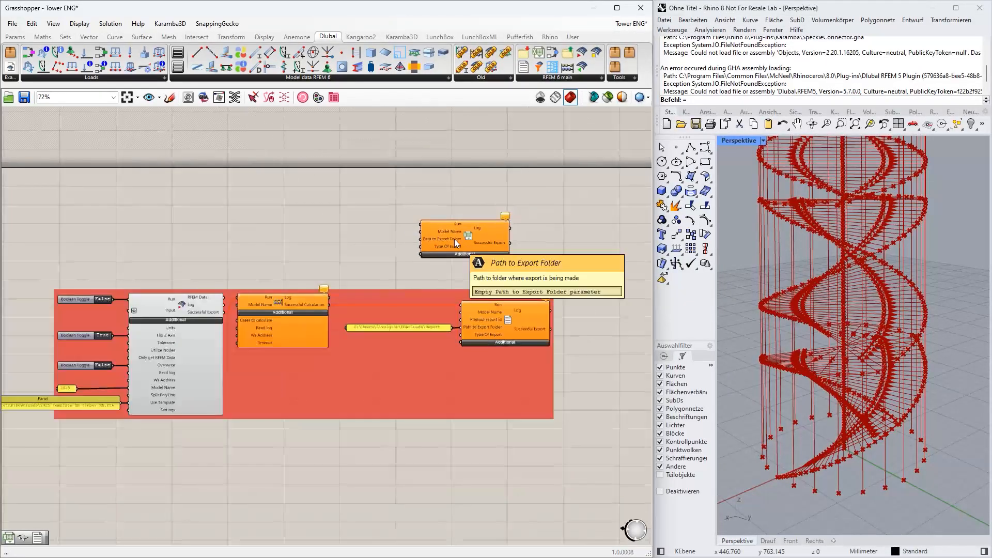
pyautogui.moveTo(427, 244); pyautogui.dragTo(491, 232, button='right')
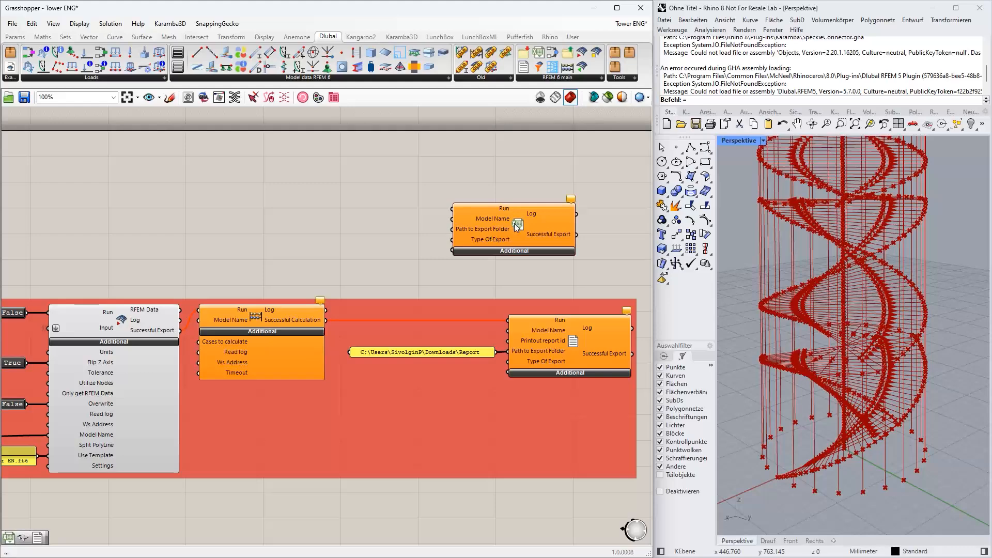
pyautogui.scroll(-2, 495, 251)
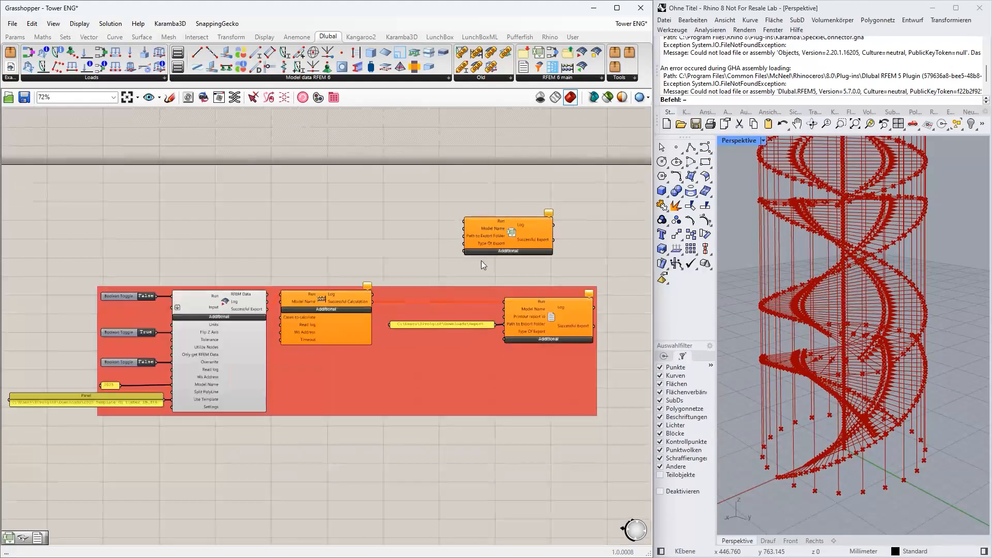
pyautogui.scroll(1, 482, 260)
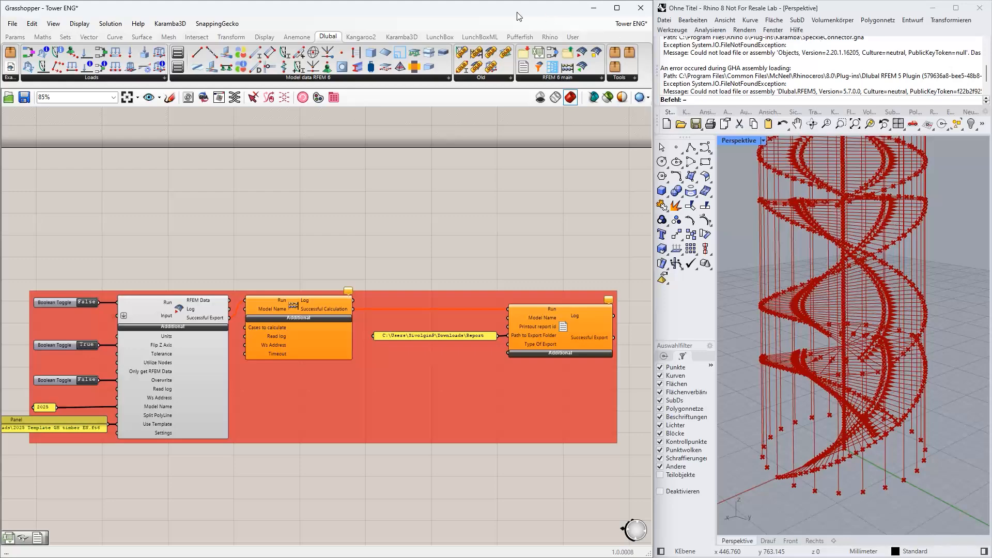
# Bring RFEM forward and close both open models, 2025.rf6 and htffhhfhf.rf6, without saving their changes
pyautogui.moveTo(518, 13); pyautogui.dragTo(366, 90)
pyautogui.moveTo(465, 39); pyautogui.dragTo(497, 41)
pyautogui.click(792, 154)
pyautogui.scroll(3, 580, 164)
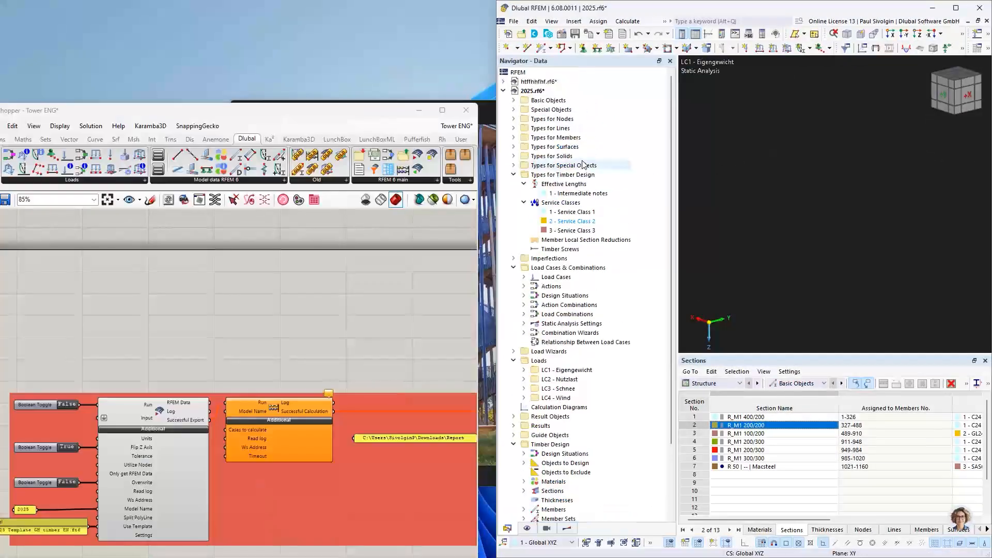
pyautogui.rightClick(531, 95)
pyautogui.click(555, 188)
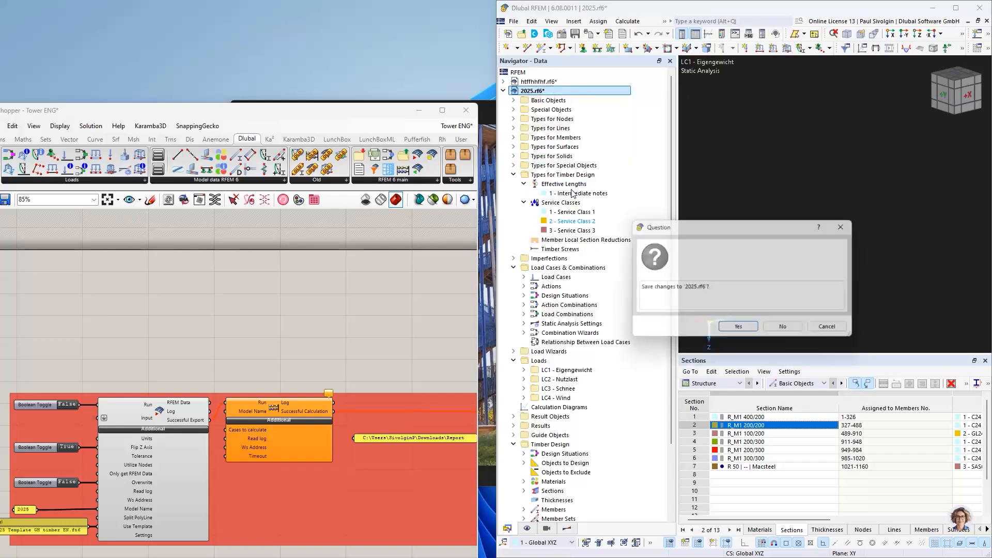
pyautogui.click(783, 326)
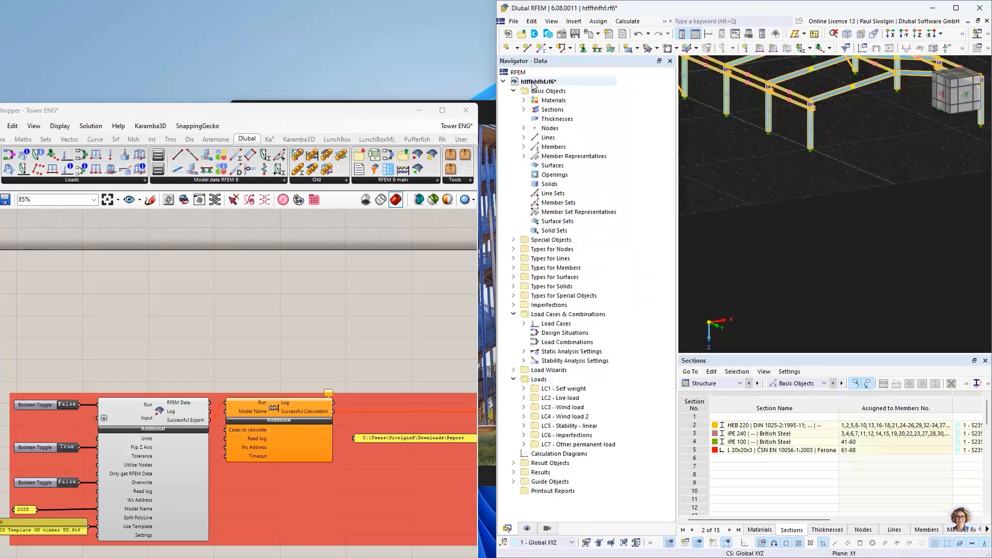
pyautogui.rightClick(535, 83)
pyautogui.click(563, 176)
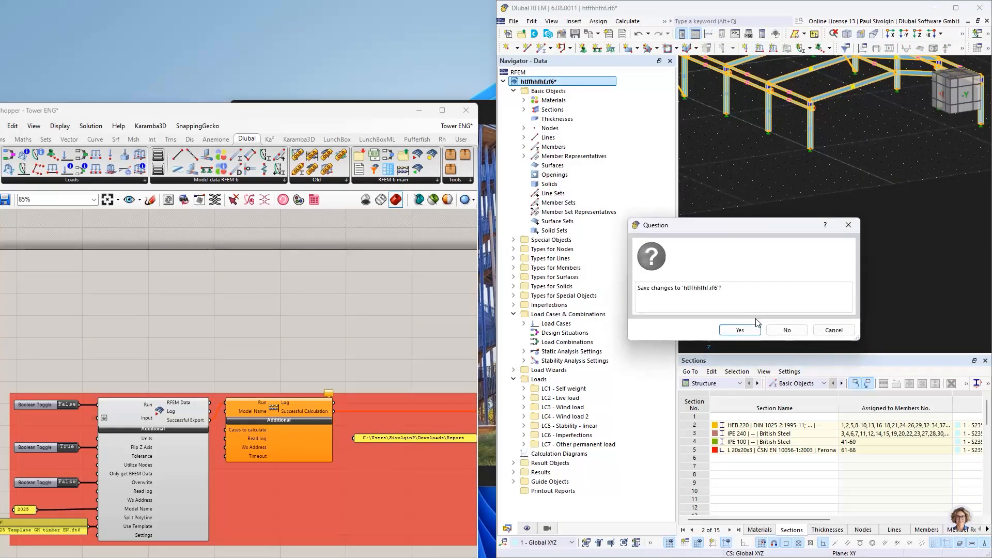
pyautogui.click(783, 327)
# Restore the Grasshopper window and examine the wires feeding the RFEM export component's Input
pyautogui.moveTo(311, 115); pyautogui.dragTo(453, 95)
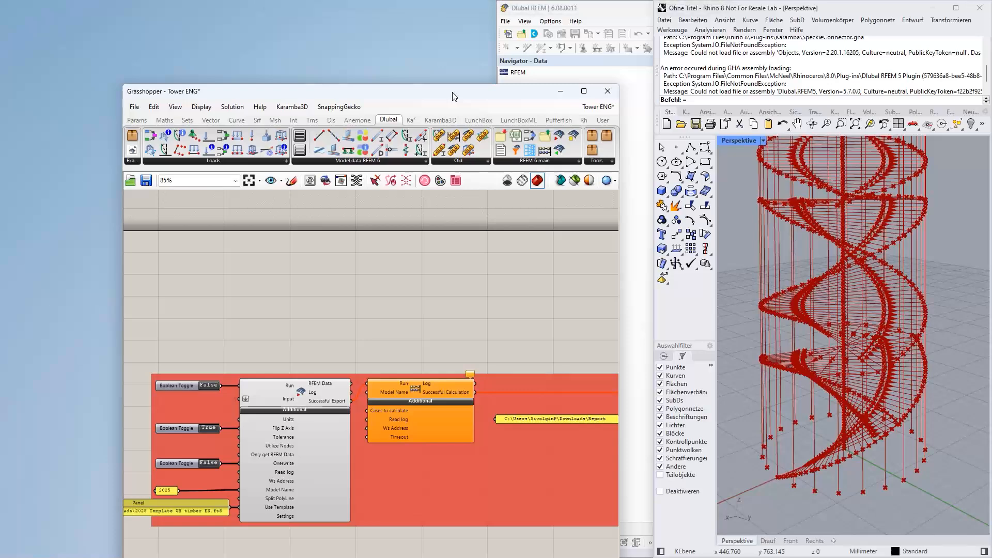
pyautogui.press('super+Left')
pyautogui.moveTo(257, 220); pyautogui.dragTo(475, 211, button='right')
pyautogui.scroll(-4, 476, 212)
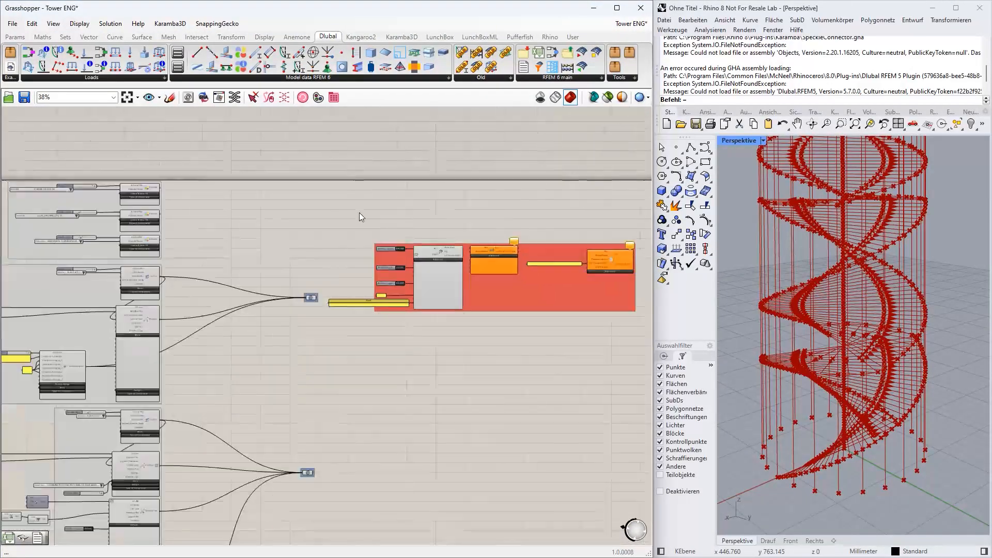
pyautogui.moveTo(359, 225); pyautogui.dragTo(177, 263, button='right')
pyautogui.scroll(4, 393, 312)
pyautogui.click(522, 269)
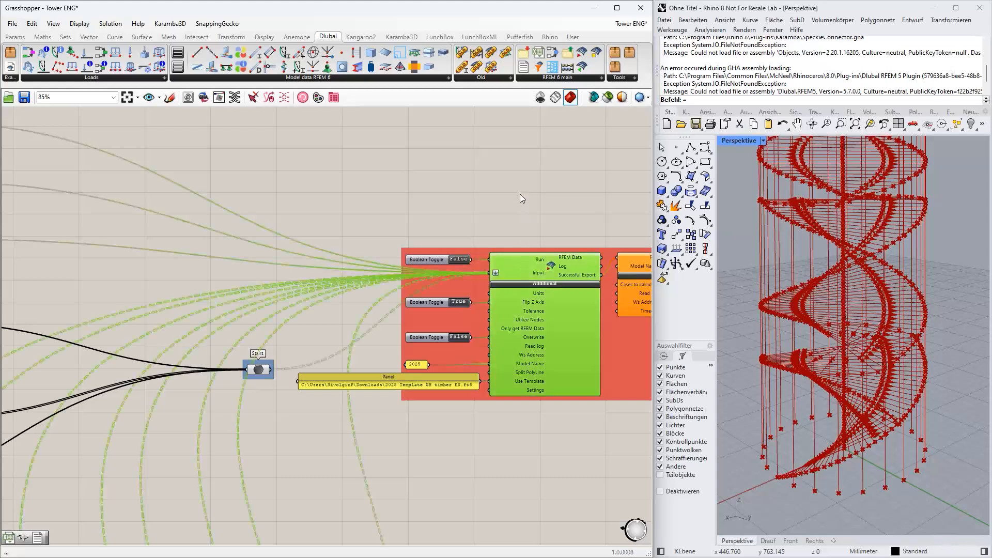
pyautogui.moveTo(521, 196); pyautogui.dragTo(275, 176, button='right')
pyautogui.click(275, 177)
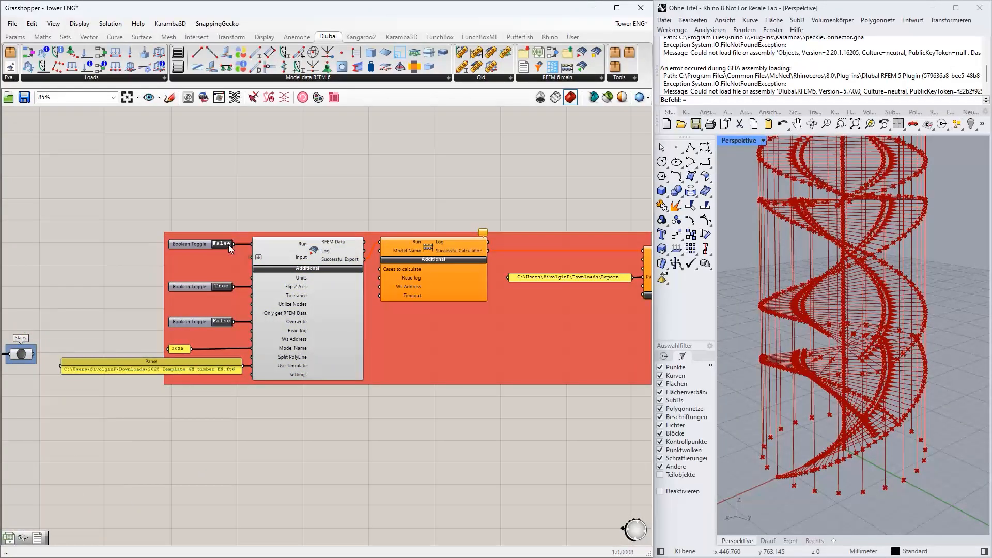
# Move the Rhino window out of the way and arrange Grasshopper side by side with the empty RFEM window
pyautogui.moveTo(555, 16); pyautogui.dragTo(493, 59)
pyautogui.moveTo(883, 15); pyautogui.dragTo(677, 88)
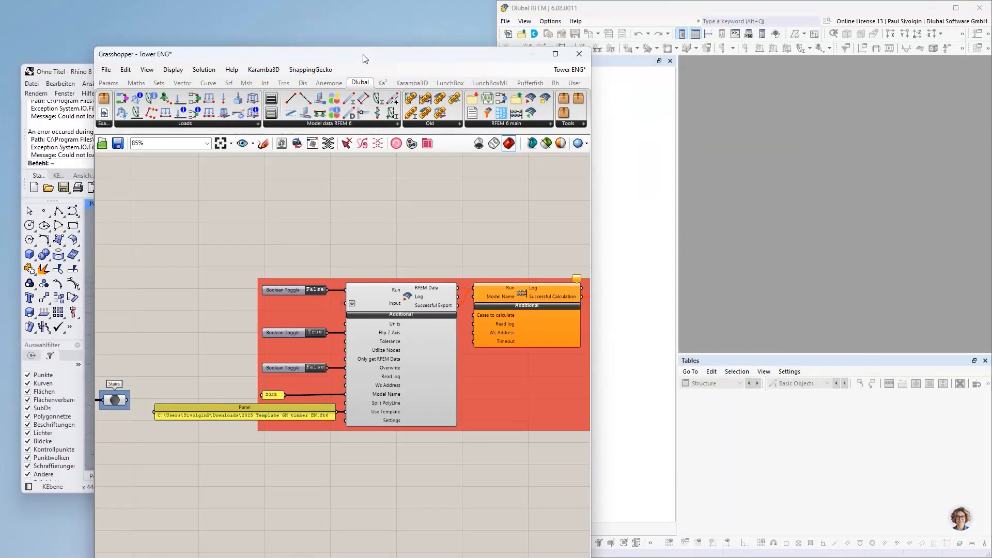
pyautogui.moveTo(360, 55); pyautogui.dragTo(337, 56)
pyautogui.press('super+Left')
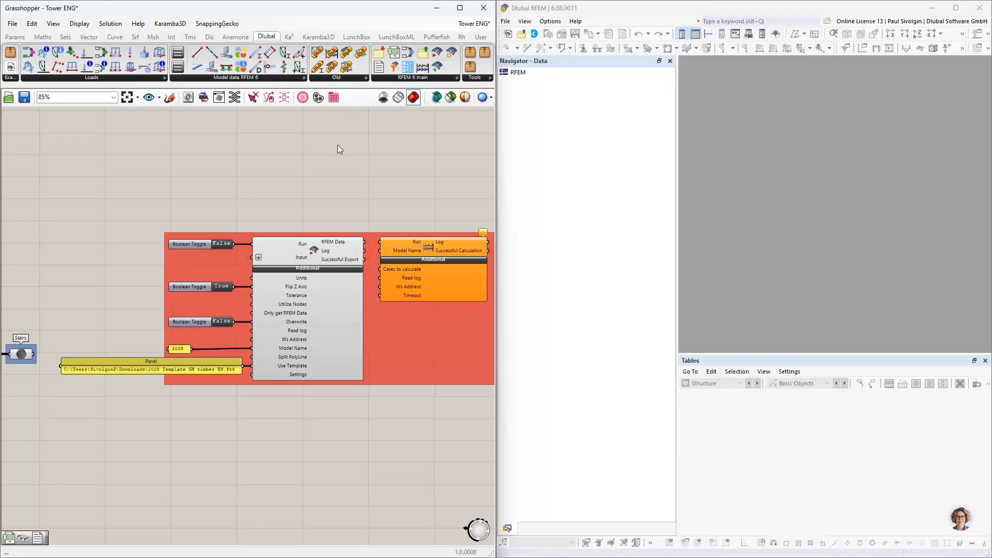
# Set the export component's Run toggle to True to export the tower, calculate it and create the printout report
pyautogui.moveTo(294, 213); pyautogui.dragTo(132, 217, button='right')
pyautogui.scroll(-2, 131, 218)
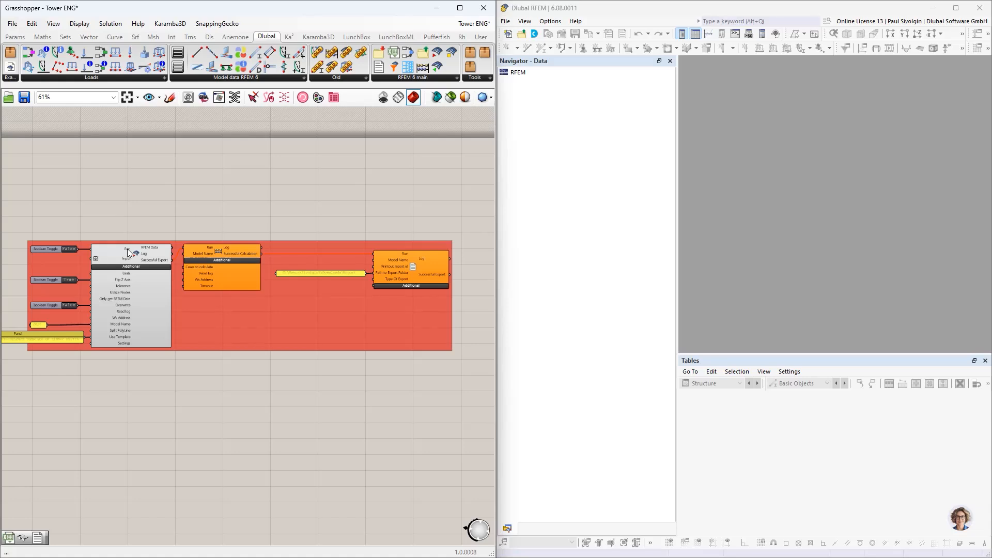
pyautogui.moveTo(127, 249)
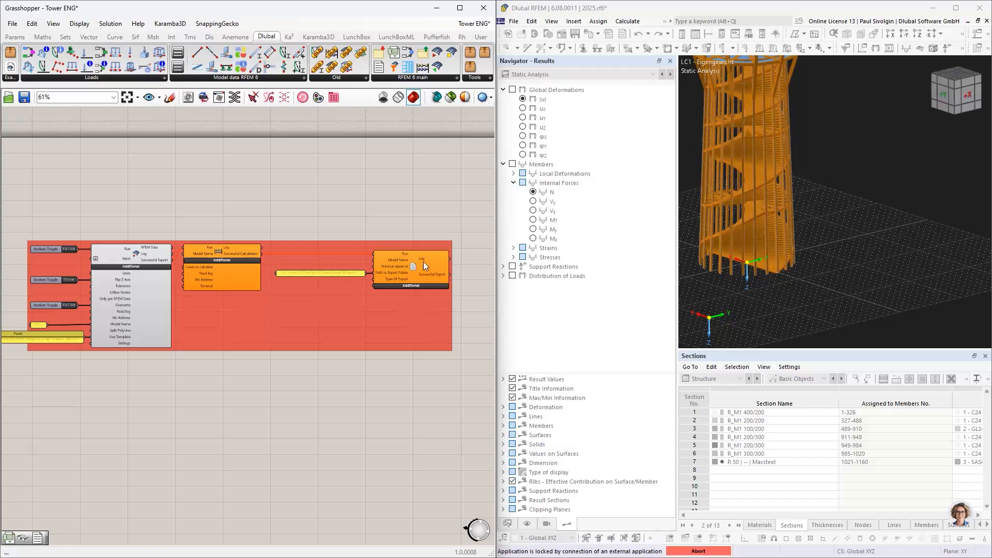
# Select the RFEM export, calculation and printout report components in turn to review the automated workflow
pyautogui.click(138, 279)
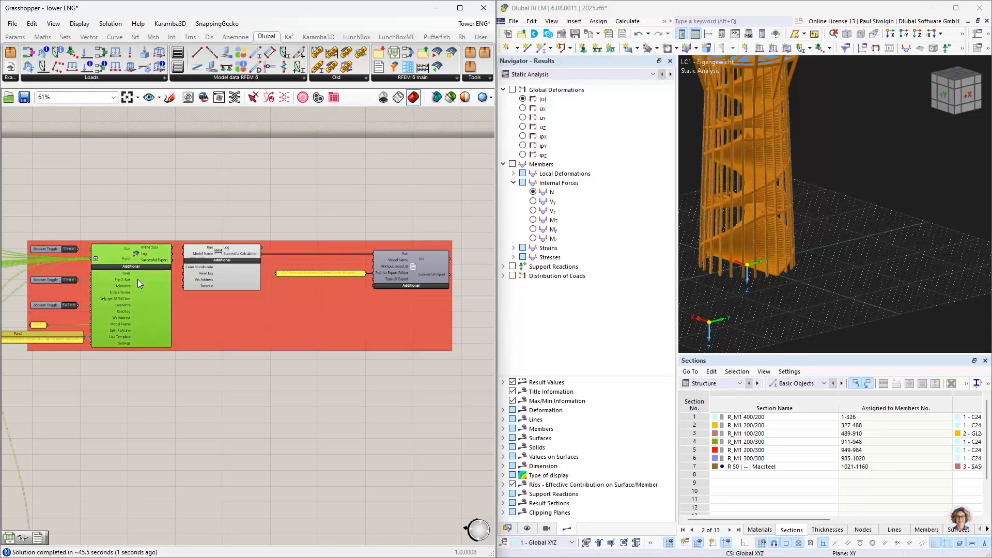
pyautogui.click(226, 277)
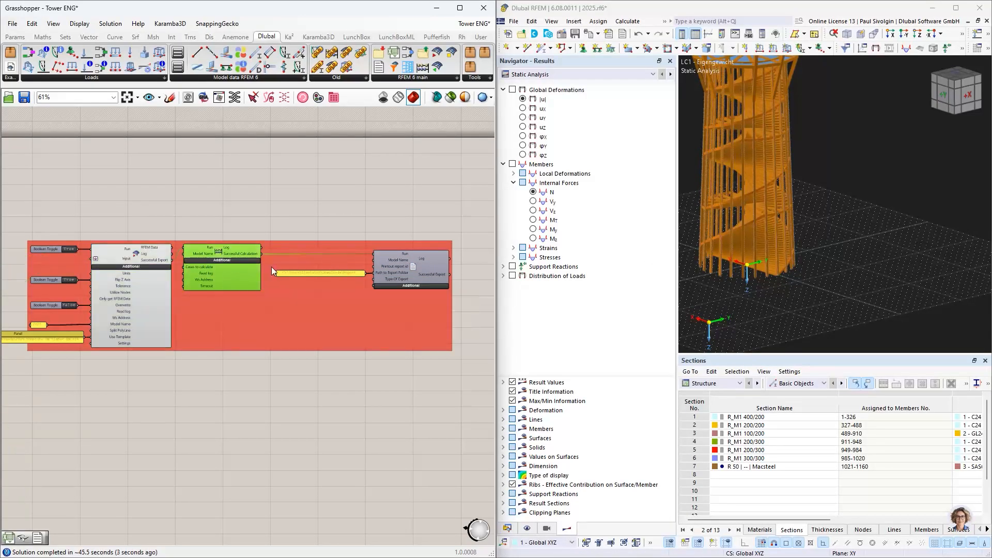
pyautogui.click(405, 264)
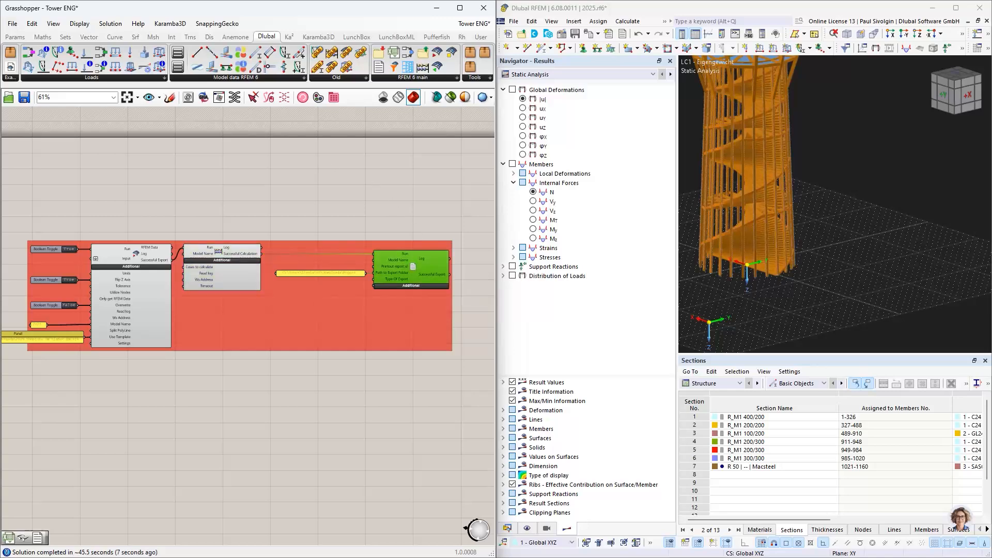
# Switch to File Explorer, open the Report folder in Downloads and preview the cover and contents of Report-2025.pdf
pyautogui.hotkey('alt', 'Tab')
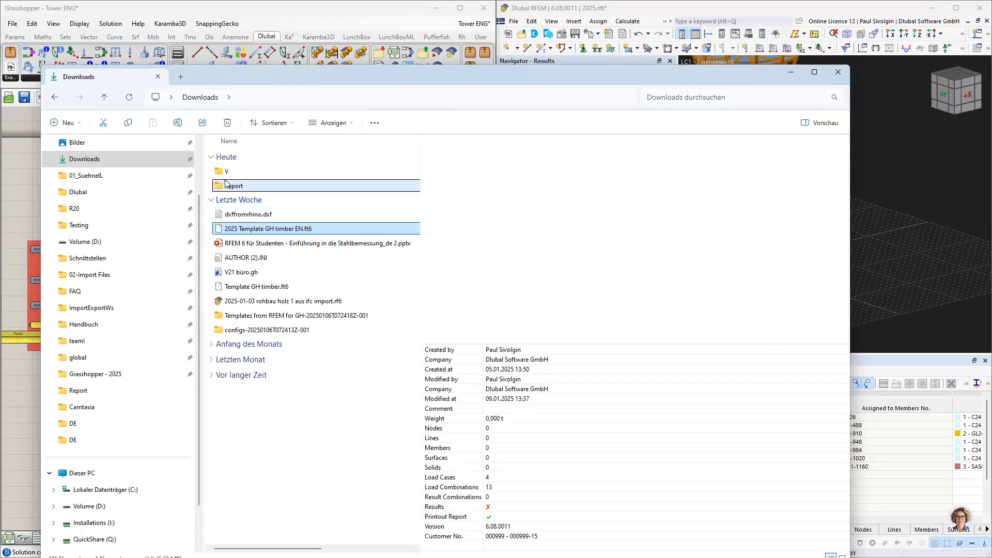
pyautogui.doubleClick(227, 185)
pyautogui.click(241, 171)
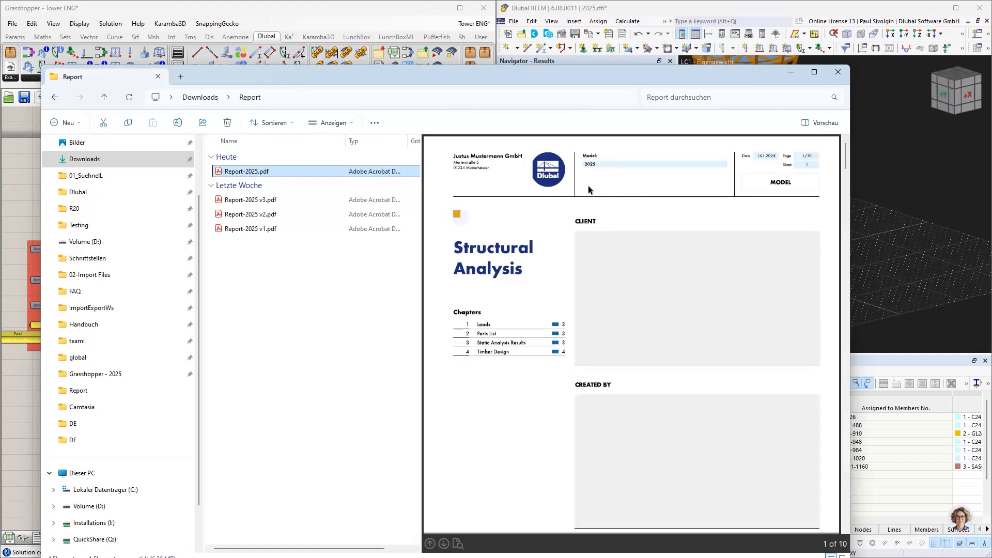
pyautogui.scroll(-5, 583, 252)
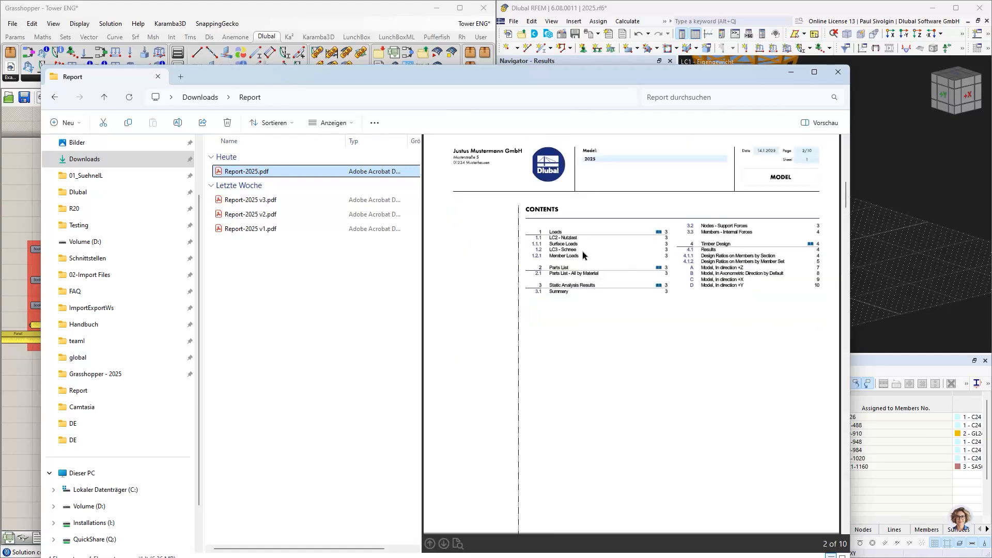
pyautogui.scroll(-8, 584, 251)
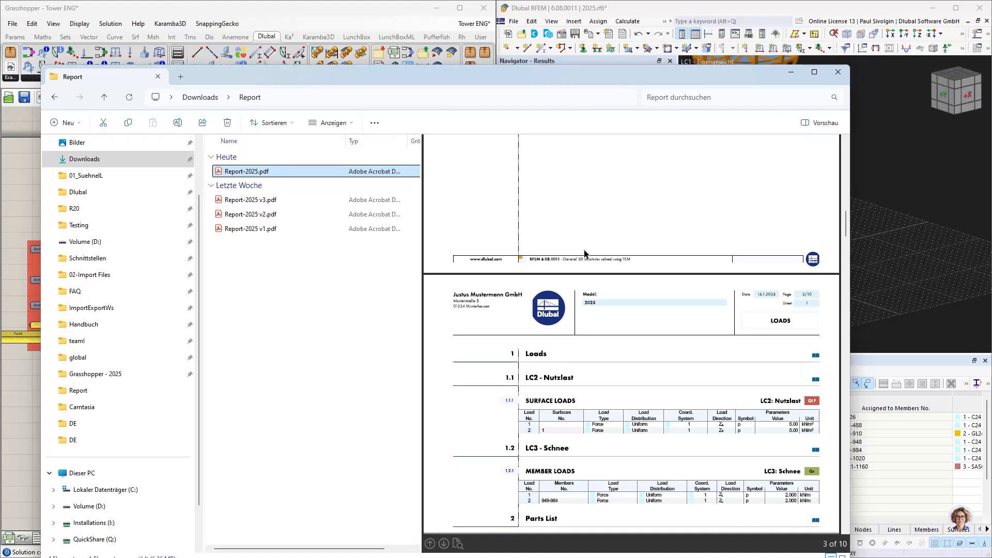
# Examine the report's loads, parts list by material, static analysis summary and nodal support forces
pyautogui.scroll(-3, 584, 254)
pyautogui.scroll(-3, 536, 292)
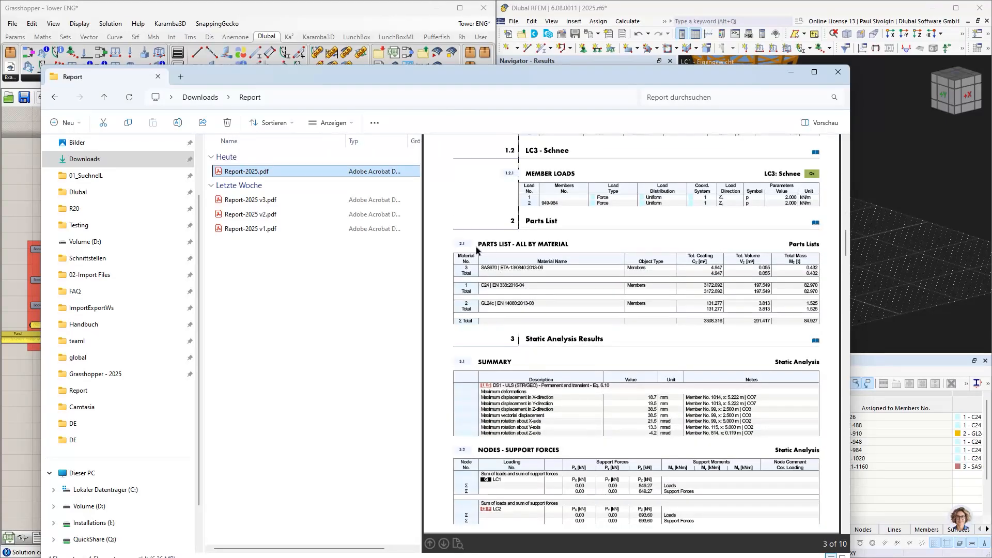
pyautogui.scroll(-3, 522, 249)
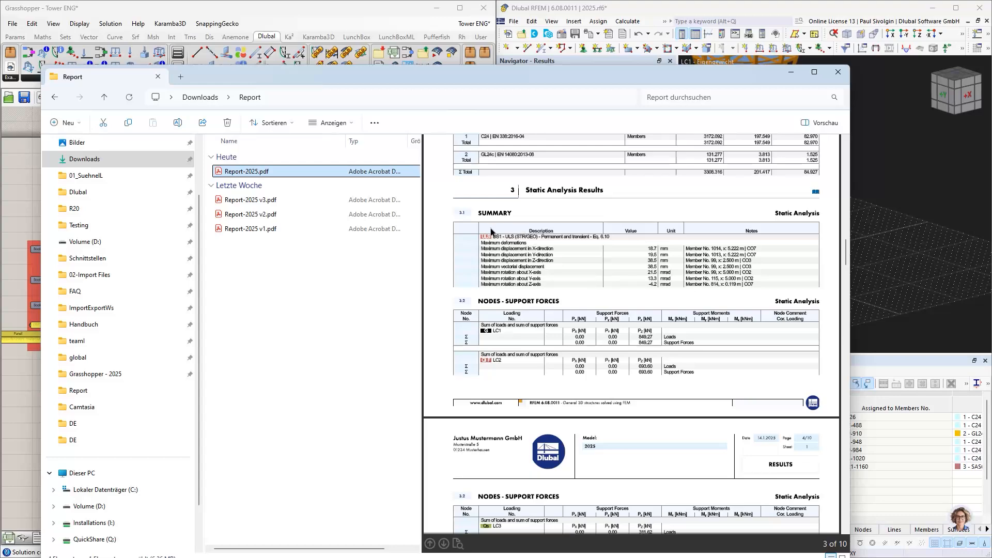
pyautogui.scroll(-3, 528, 252)
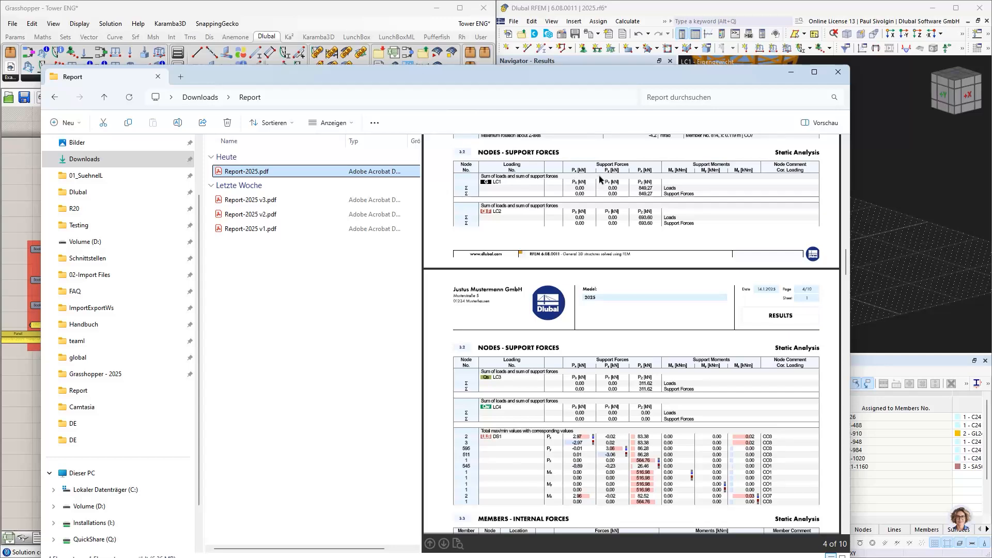
pyautogui.scroll(3, 522, 196)
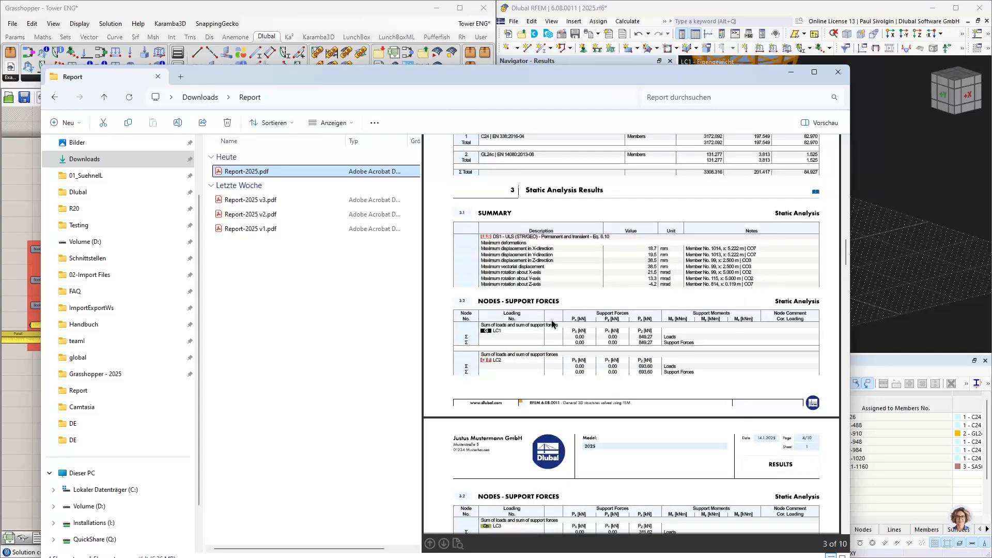
pyautogui.scroll(-3, 549, 313)
pyautogui.scroll(-3, 549, 271)
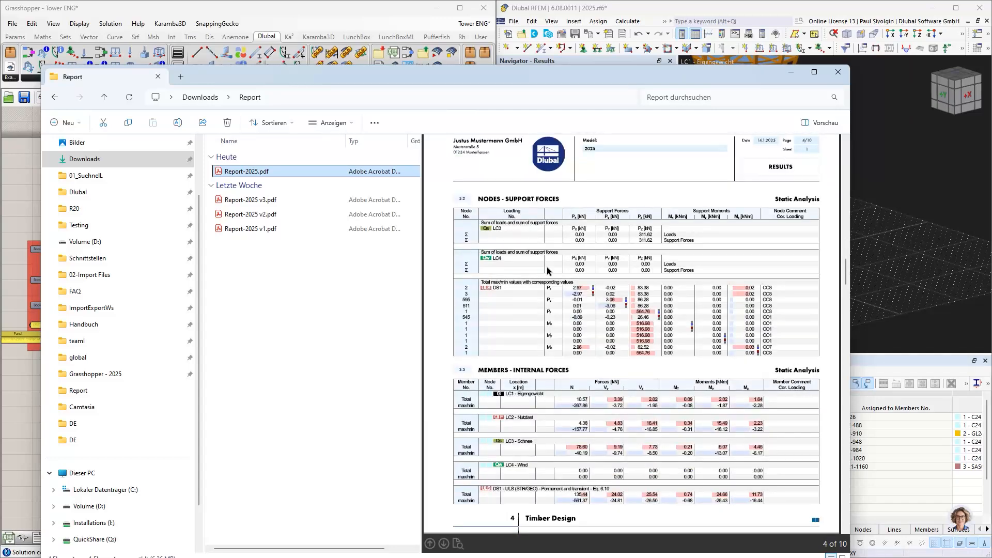
pyautogui.scroll(2, 549, 271)
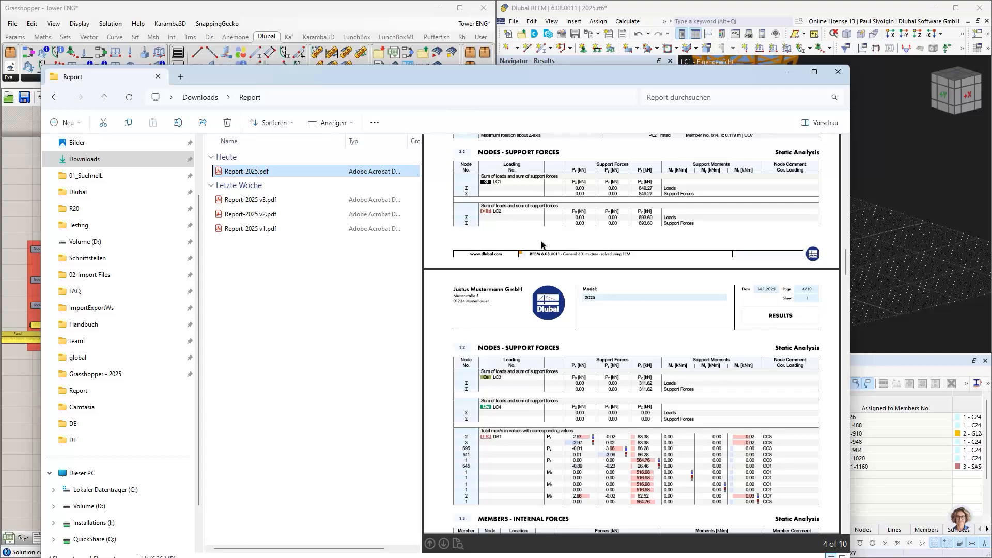
pyautogui.scroll(4, 582, 270)
pyautogui.scroll(2, 535, 227)
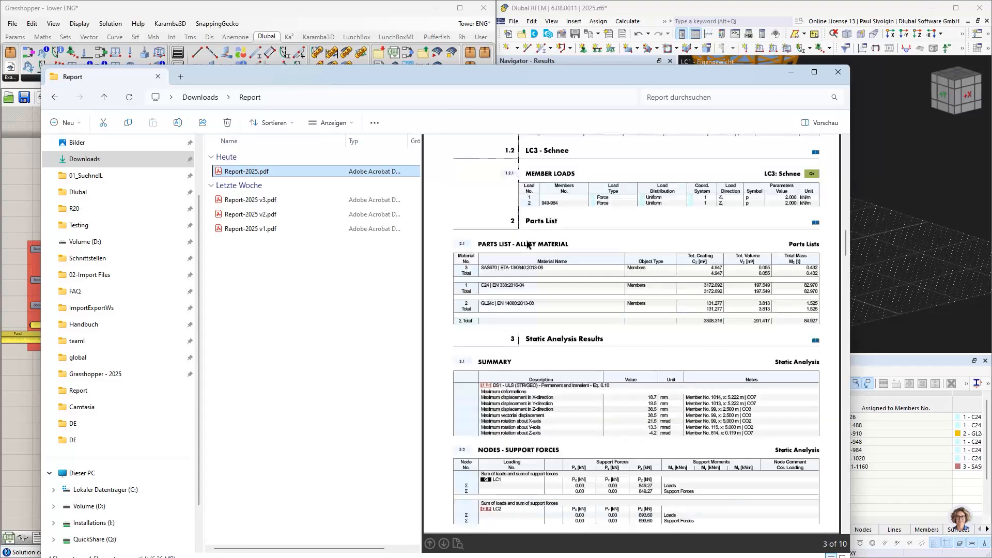
pyautogui.scroll(-2, 528, 243)
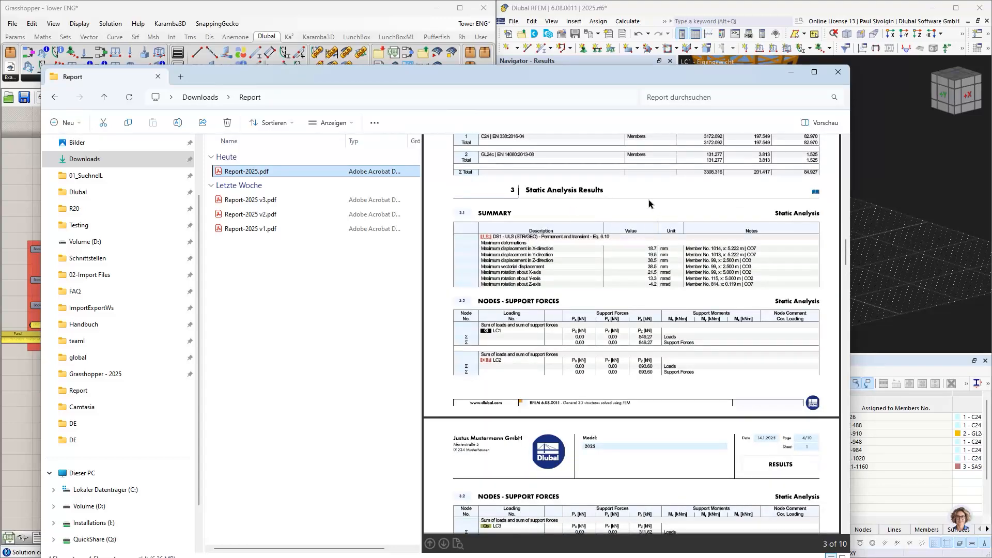
pyautogui.scroll(-6, 503, 333)
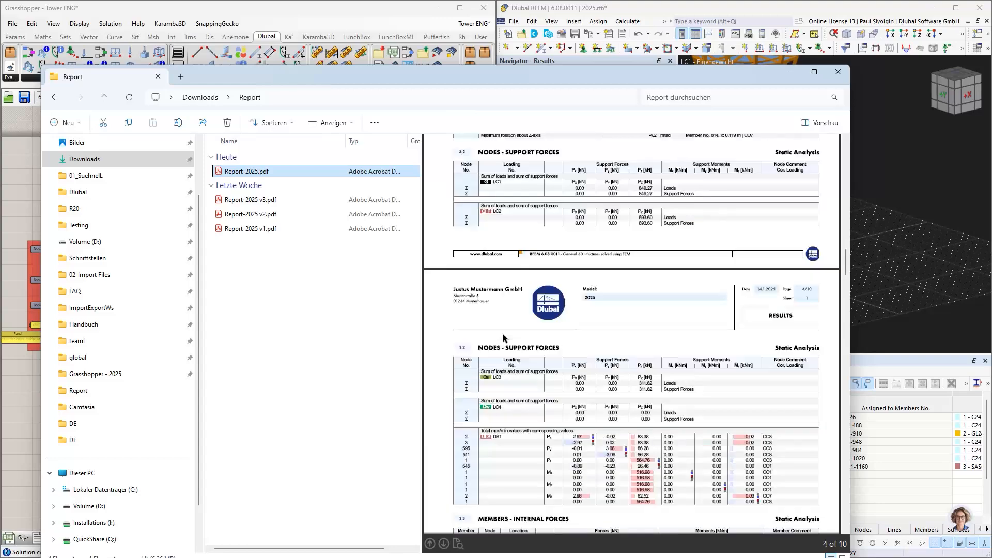
# Examine the members' internal forces and the timber design ratios by section and by member set in the report
pyautogui.scroll(-3, 504, 332)
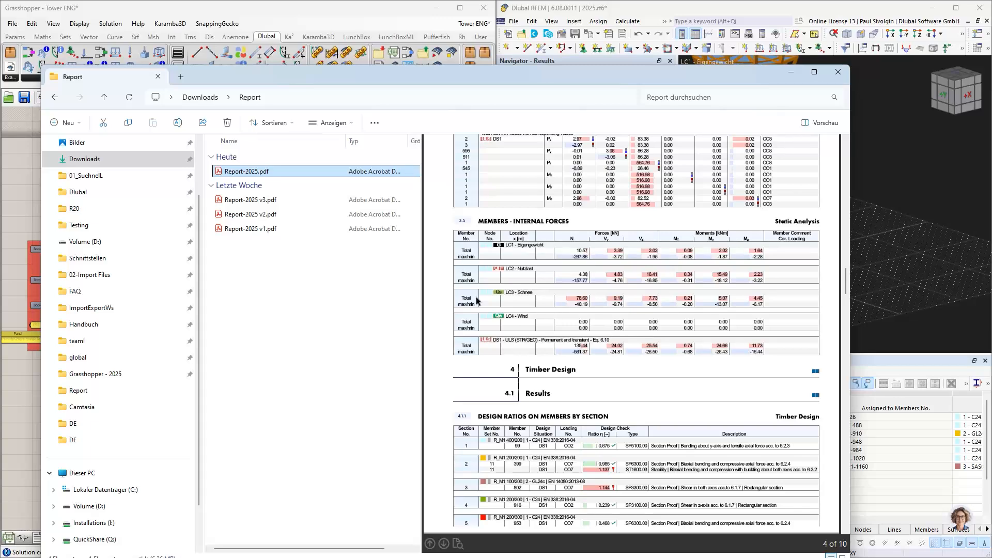
pyautogui.scroll(-3, 567, 333)
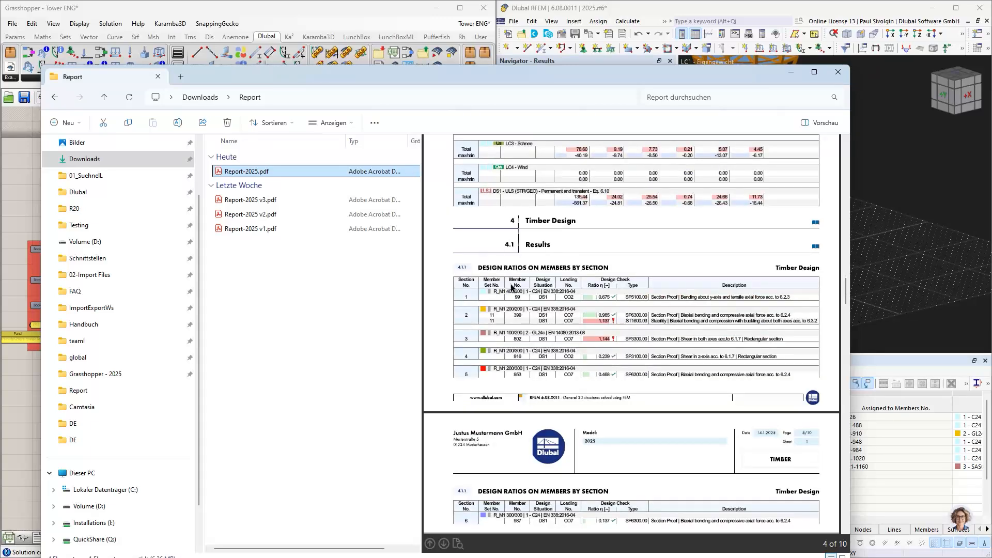
pyautogui.scroll(-3, 525, 241)
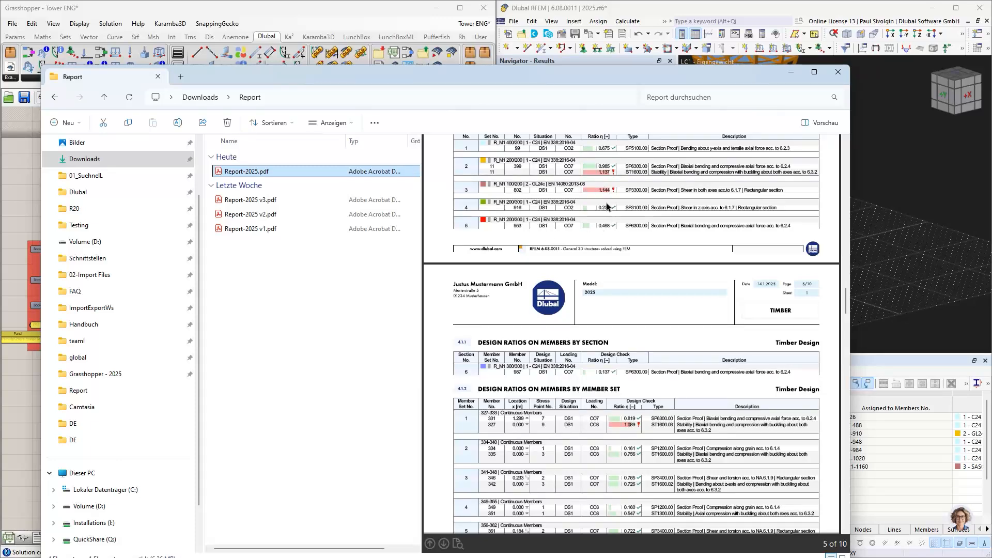
pyautogui.scroll(-3, 552, 270)
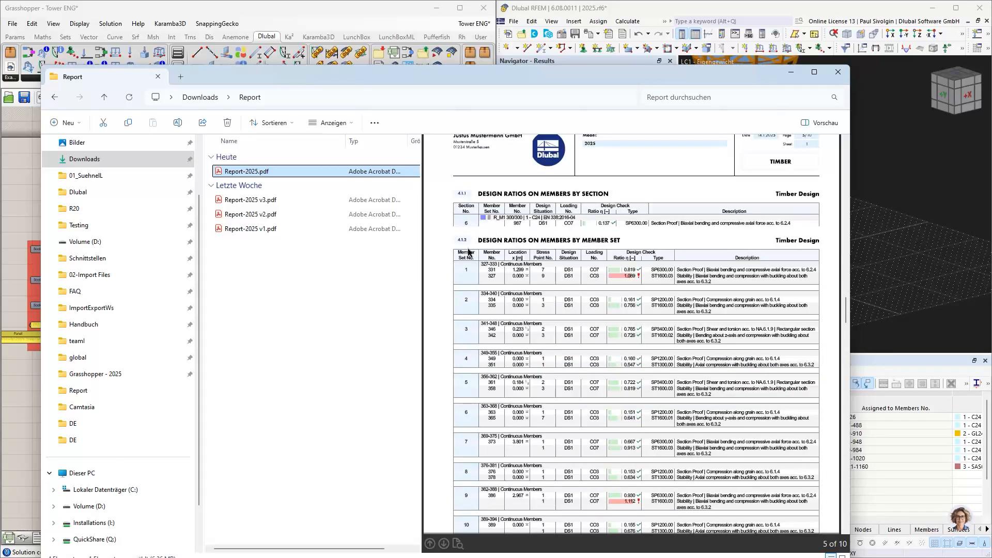
pyautogui.scroll(-3, 469, 263)
pyautogui.scroll(3, 469, 215)
pyautogui.scroll(-9, 469, 255)
pyautogui.scroll(-6, 469, 243)
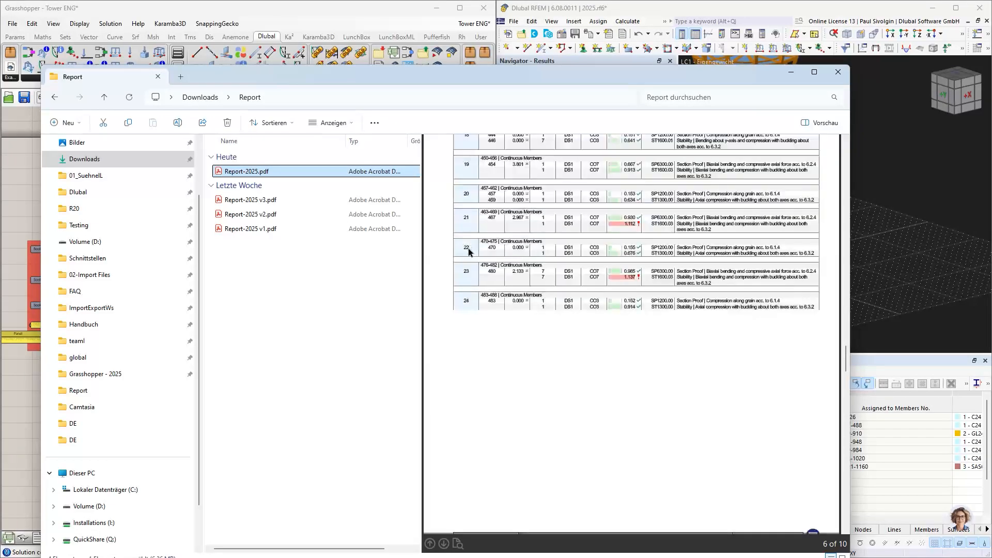
pyautogui.scroll(12, 473, 303)
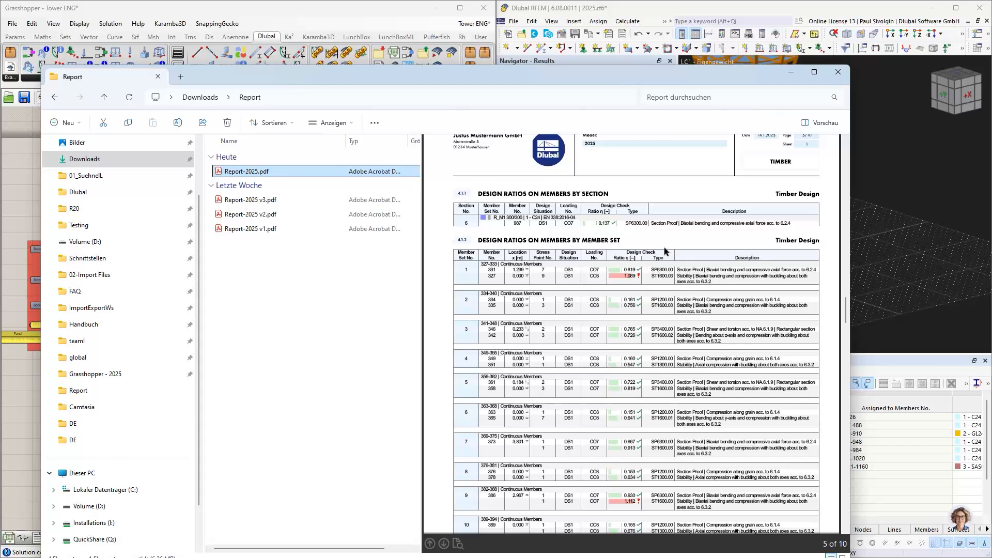
pyautogui.scroll(-9, 629, 283)
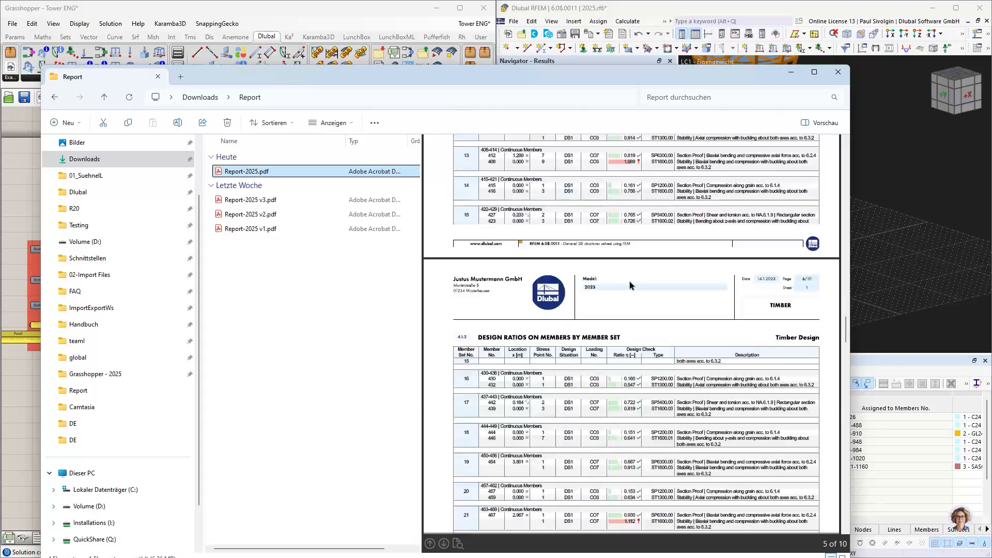
# Review the model views of the tower on the report's final pages, through page 10
pyautogui.scroll(-11, 630, 283)
pyautogui.scroll(-3, 629, 285)
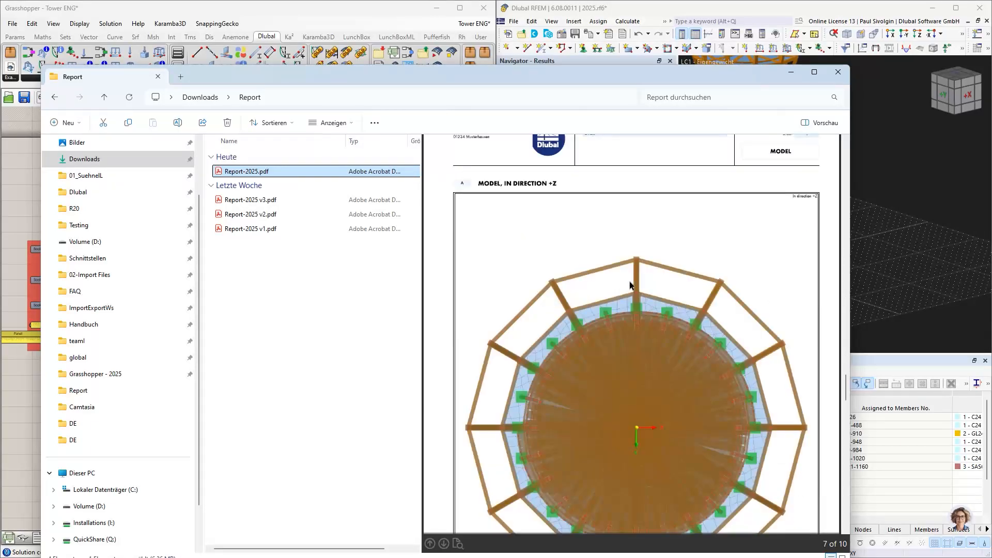
pyautogui.scroll(-8, 630, 285)
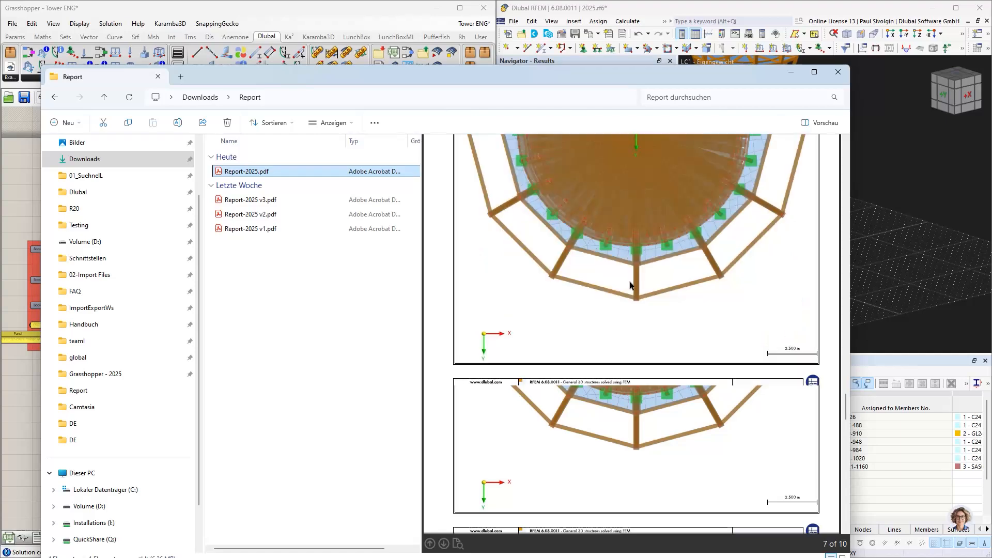
pyautogui.scroll(-20, 630, 281)
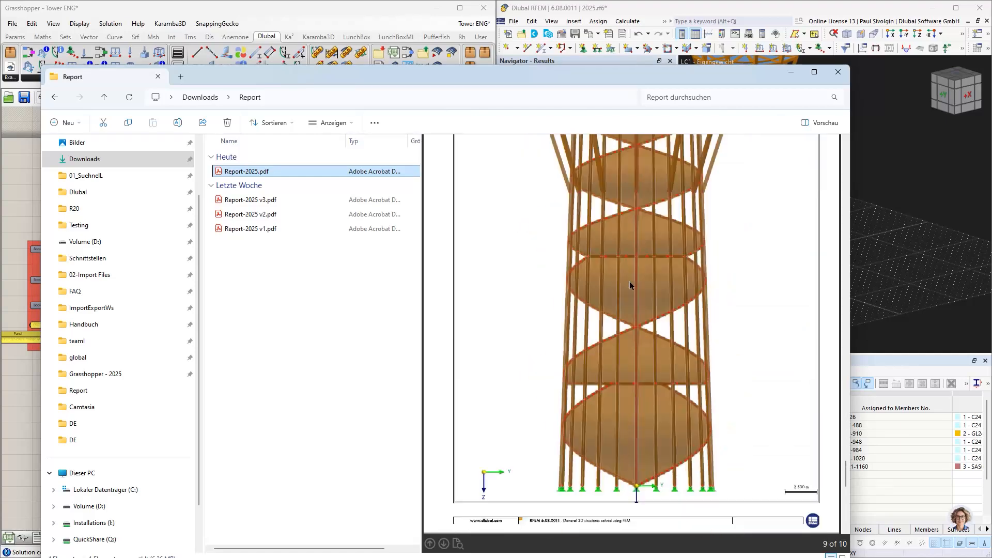
pyautogui.scroll(-8, 629, 281)
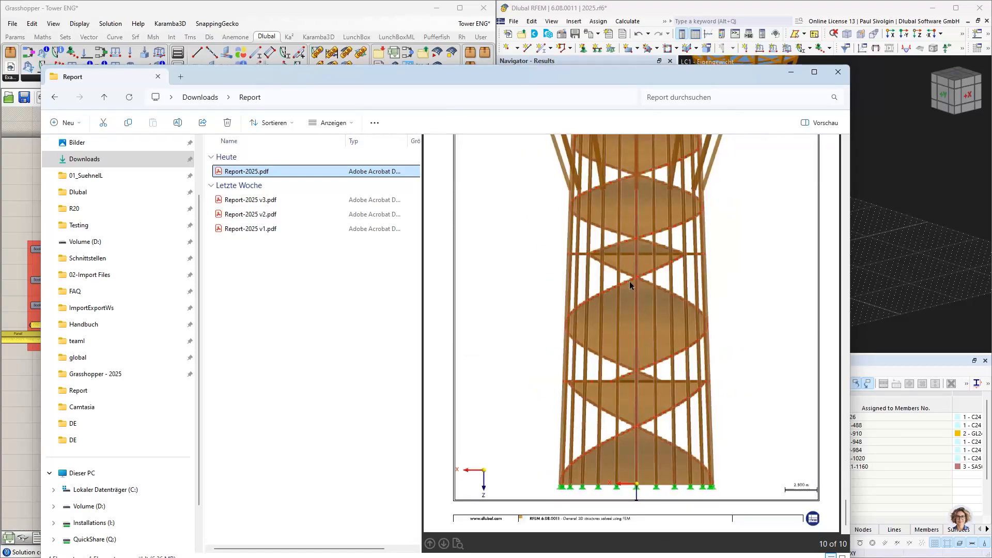
# Move the File Explorer window higher, return to Grasshopper and set the export component's Run toggle to False
pyautogui.moveTo(542, 67); pyautogui.dragTo(543, 18)
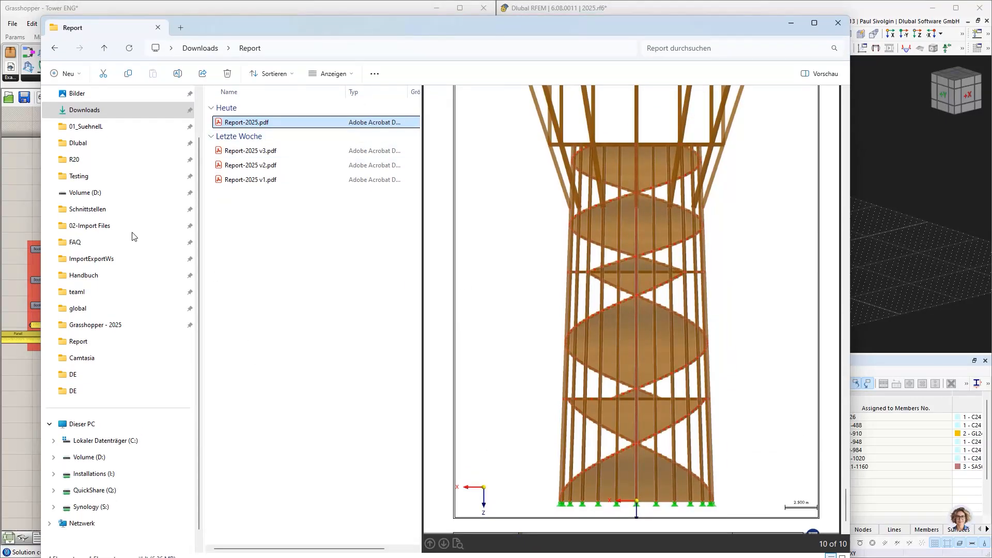
pyautogui.click(25, 200)
pyautogui.moveTo(87, 232); pyautogui.dragTo(382, 262, button='right')
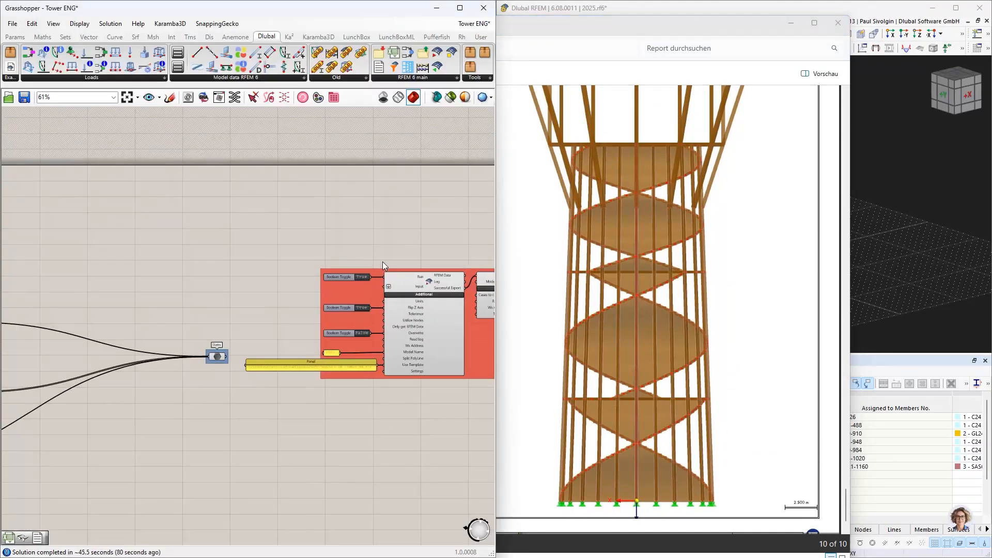
pyautogui.doubleClick(361, 278)
# Inspect the Radius top and Radius bottom sliders of the tower's Cylinder group, and return to the export component
pyautogui.scroll(-5, 276, 274)
pyautogui.moveTo(284, 240); pyautogui.dragTo(639, 226, button='right')
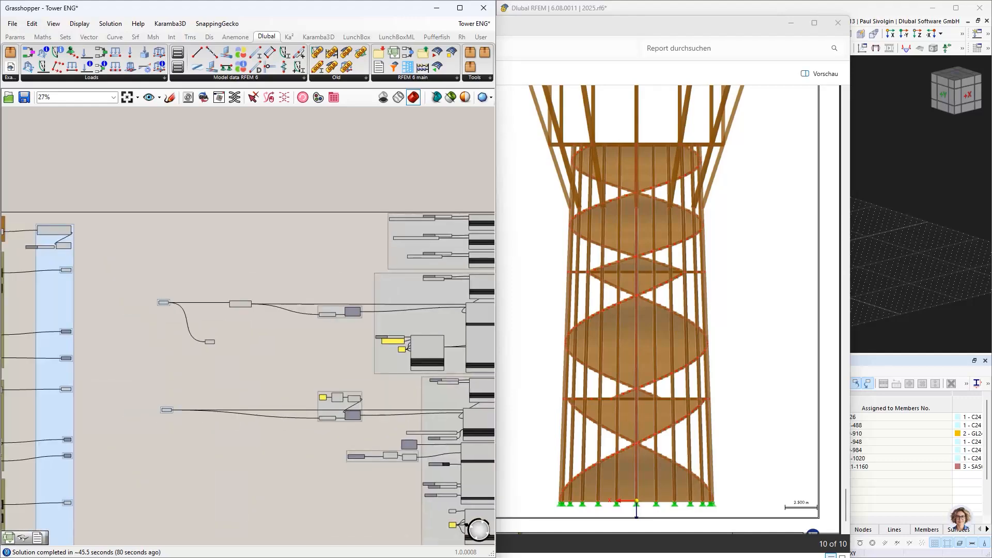
pyautogui.scroll(5, 195, 249)
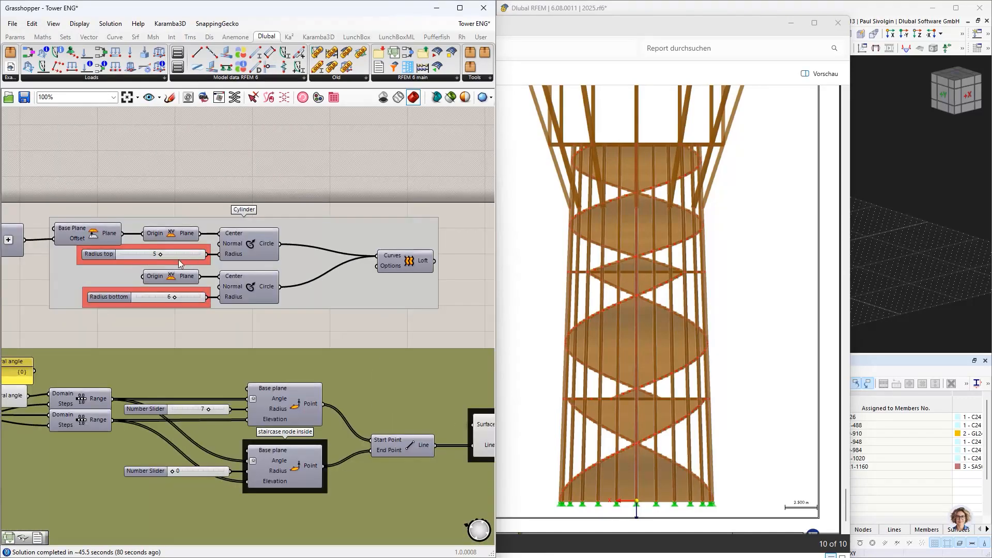
pyautogui.scroll(-8, 292, 259)
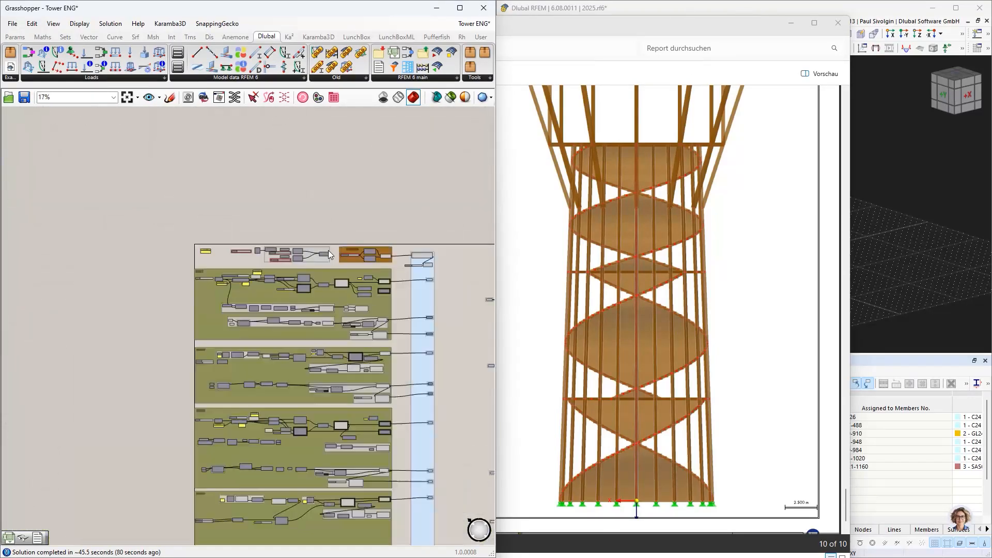
pyautogui.scroll(6, 389, 294)
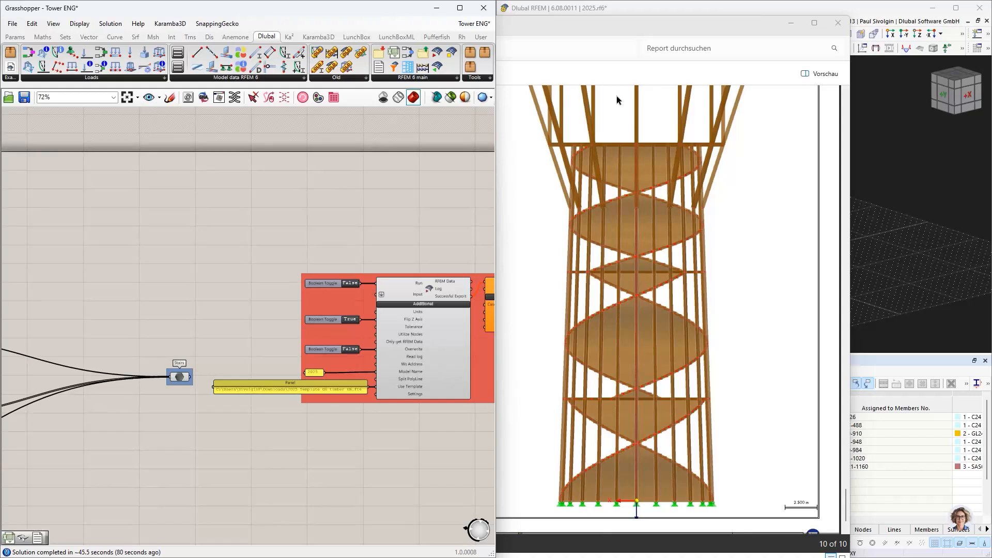
# Switch back to File Explorer and preview the earlier report Report-2025 v3.pdf, examining its timber design ratios by member set
pyautogui.click(624, 26)
pyautogui.click(265, 151)
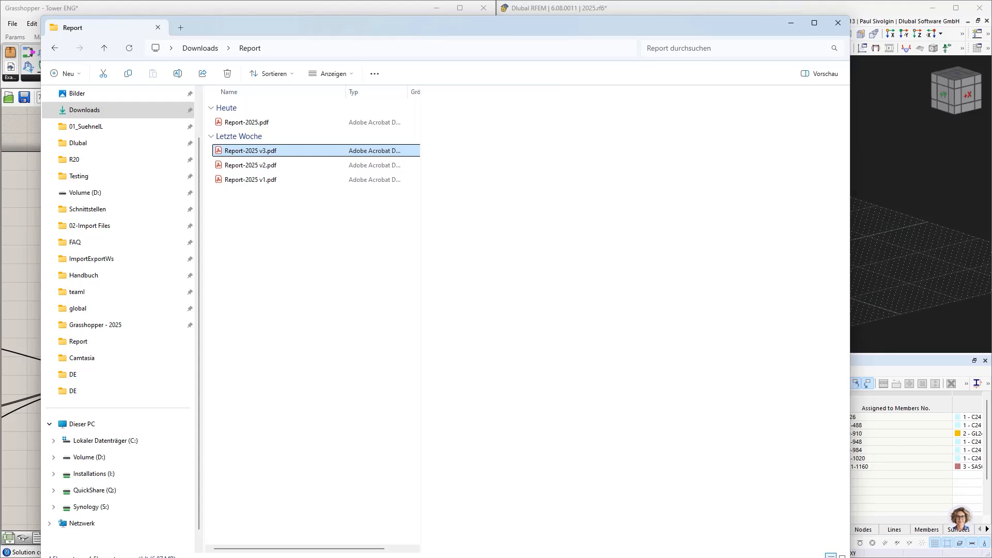
pyautogui.click(272, 165)
pyautogui.click(267, 152)
pyautogui.scroll(-15, 567, 286)
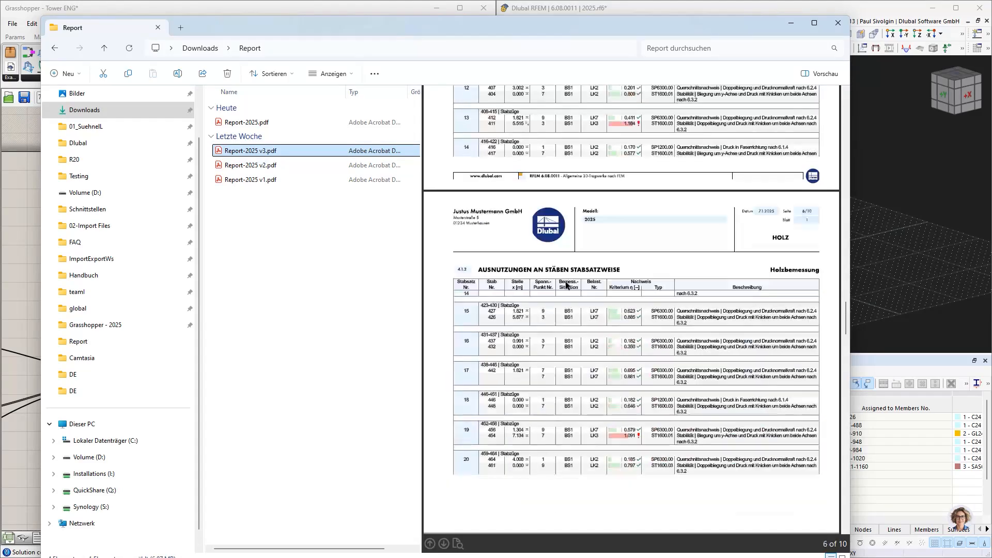
# Examine the tower's axonometric model view in Report-2025 v3.pdf, and open Report-2025 v2.pdf to look through to its later pages
pyautogui.scroll(-6, 573, 284)
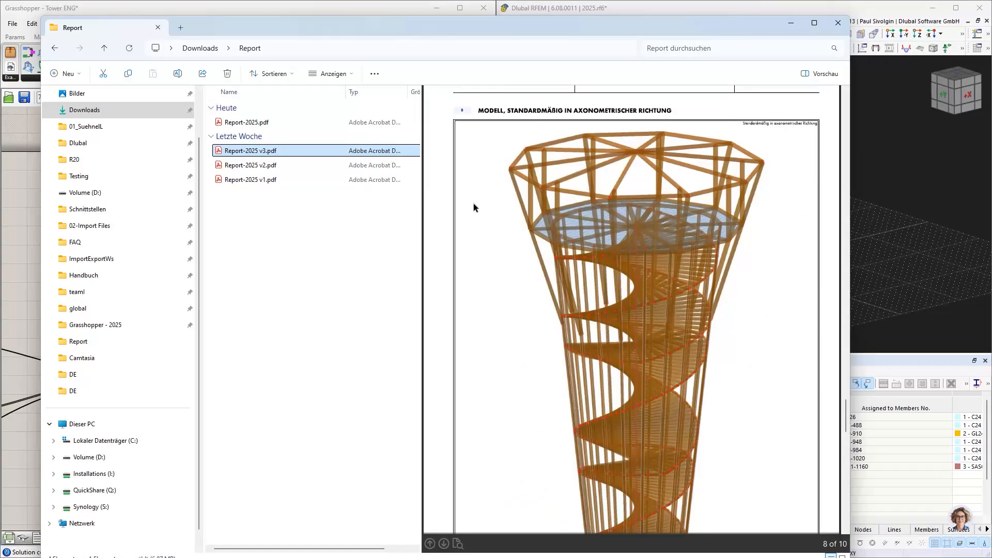
pyautogui.scroll(-5, 608, 318)
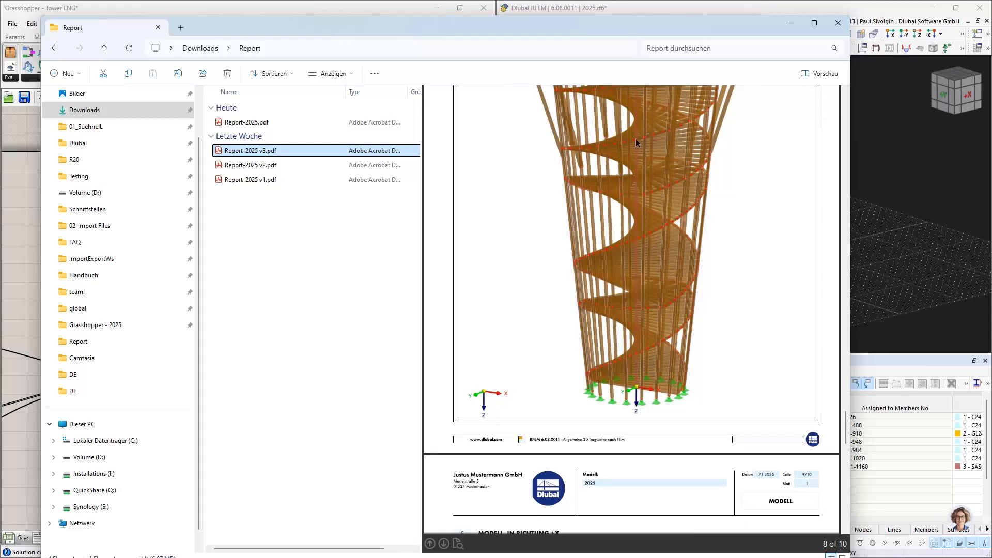
pyautogui.press('Down')
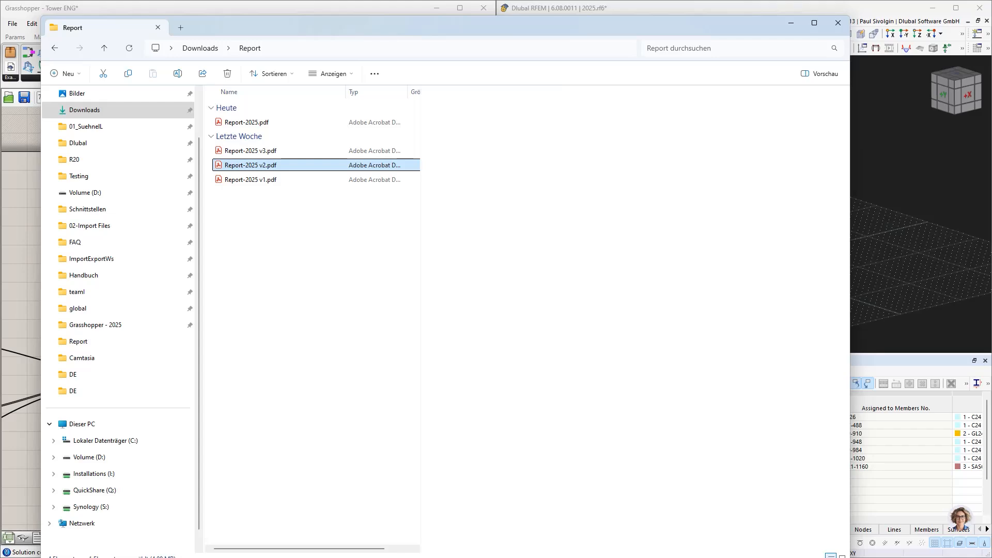
pyautogui.doubleClick(272, 169)
pyautogui.scroll(-6, 542, 226)
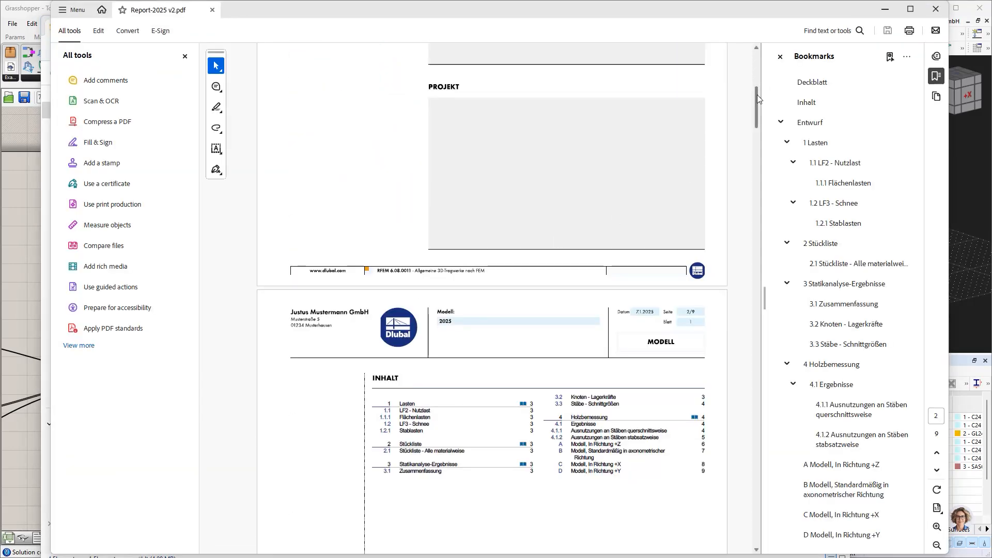
pyautogui.moveTo(757, 94); pyautogui.dragTo(748, 413)
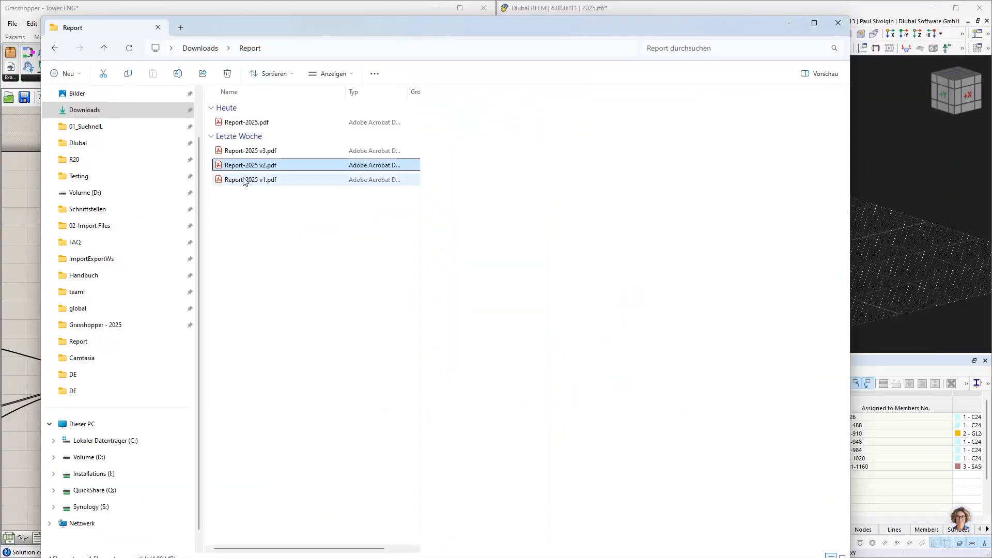
# Open Report-2025 v1.pdf, examine its axonometric and +X model views of the tower on pages 8 and 9, and close the report
pyautogui.doubleClick(245, 179)
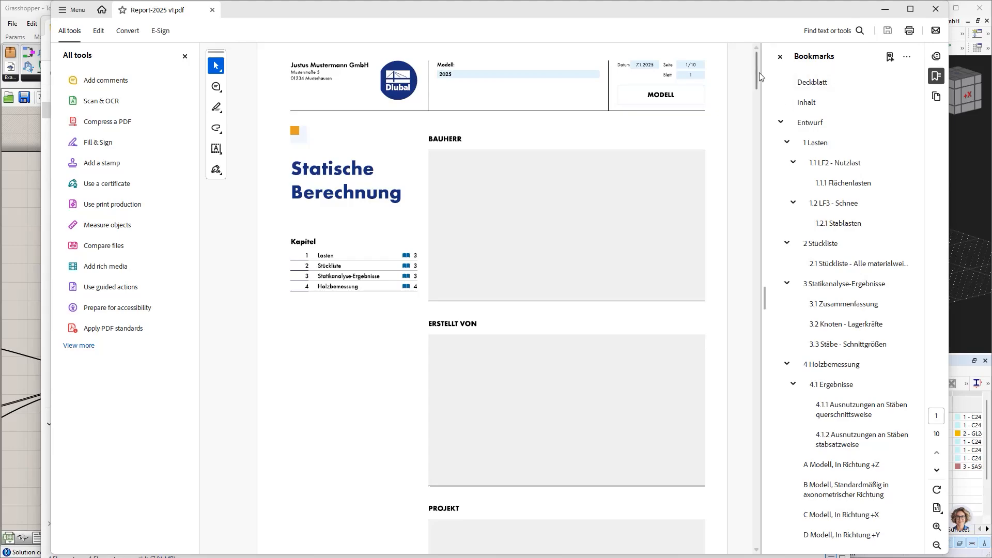
pyautogui.moveTo(758, 72); pyautogui.dragTo(744, 414)
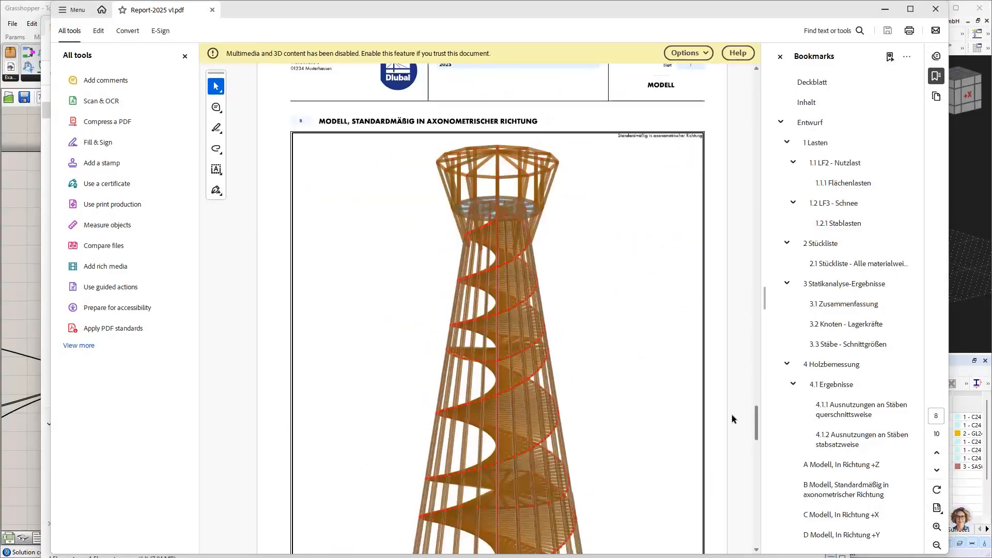
pyautogui.scroll(-3, 580, 302)
pyautogui.scroll(-3, 523, 342)
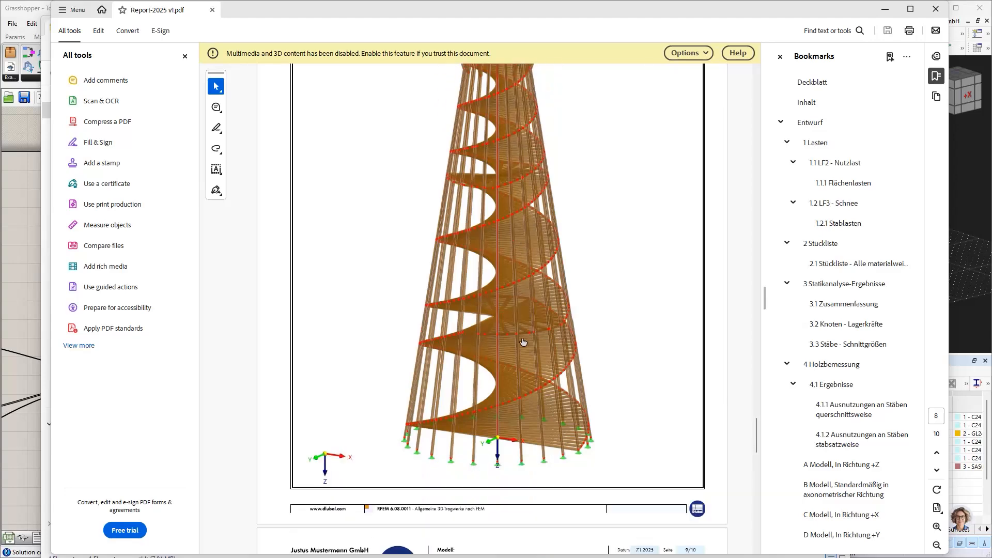
pyautogui.keyDown('ctrl'); pyautogui.scroll(-3, 523, 342); pyautogui.keyUp('ctrl')
pyautogui.scroll(-5, 523, 341)
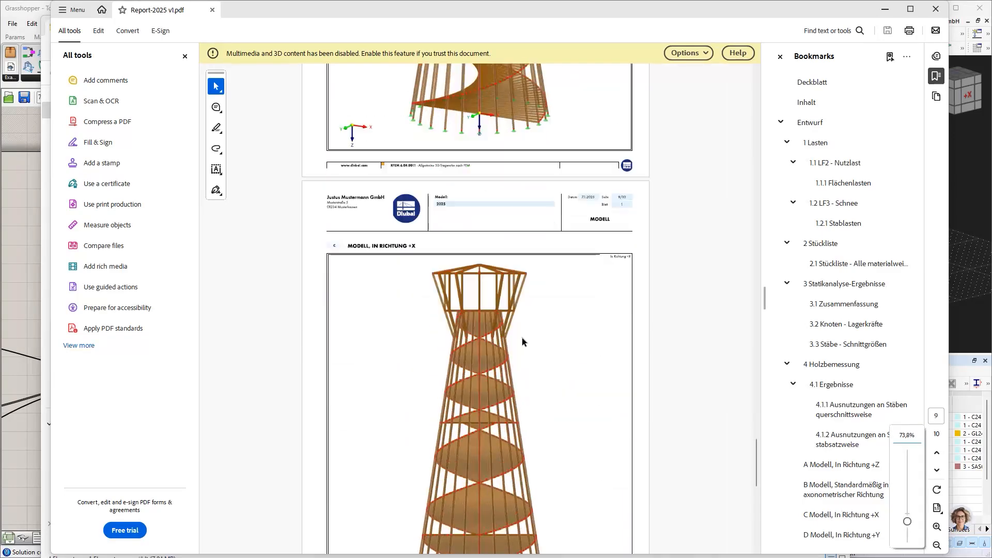
pyautogui.scroll(-3, 523, 342)
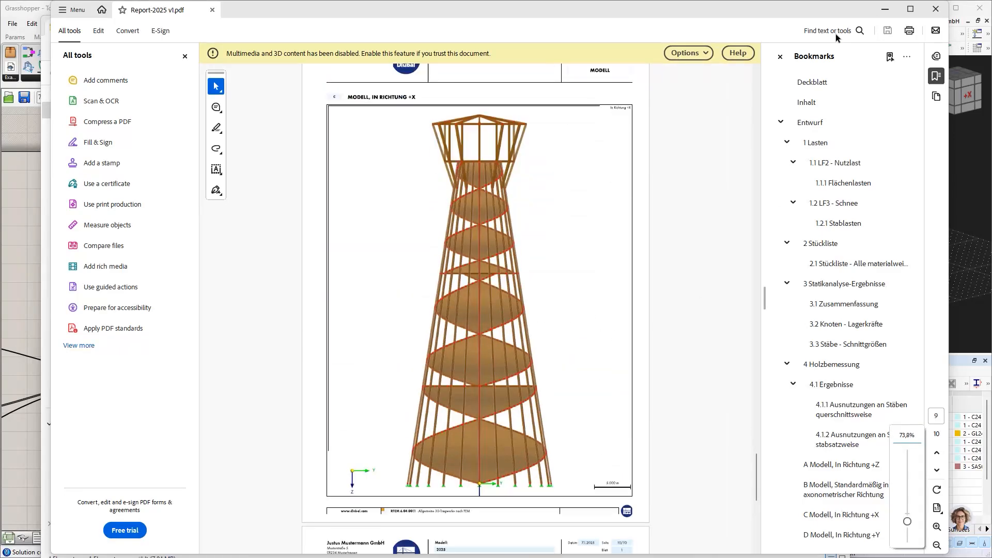
pyautogui.click(935, 9)
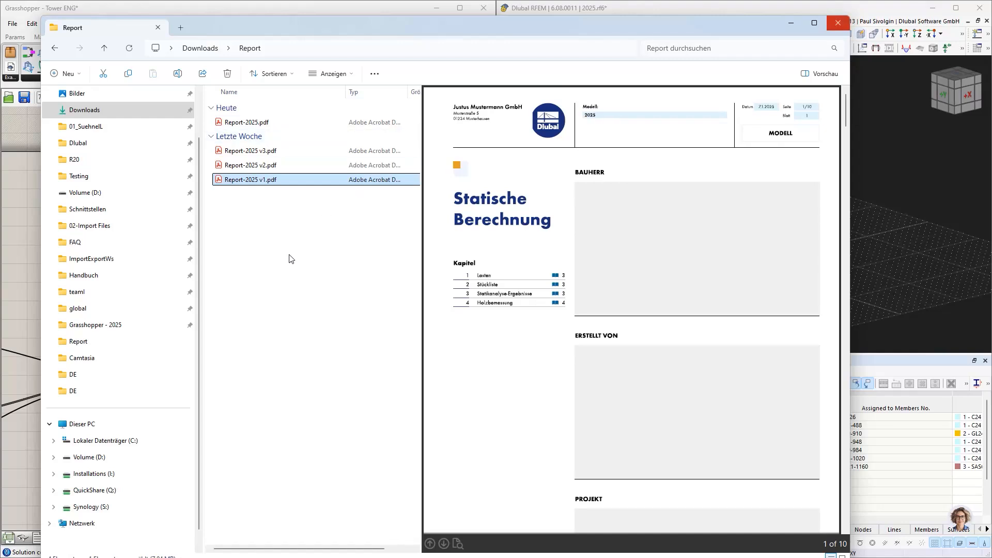
# Deselect the report file and switch to RFEM to view the exported tower model
pyautogui.click(292, 259)
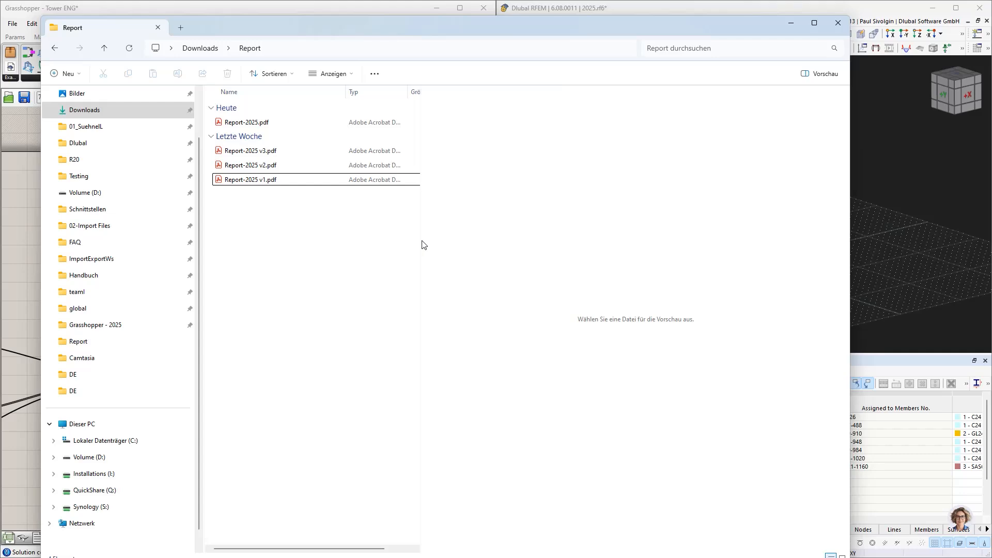
pyautogui.click(886, 172)
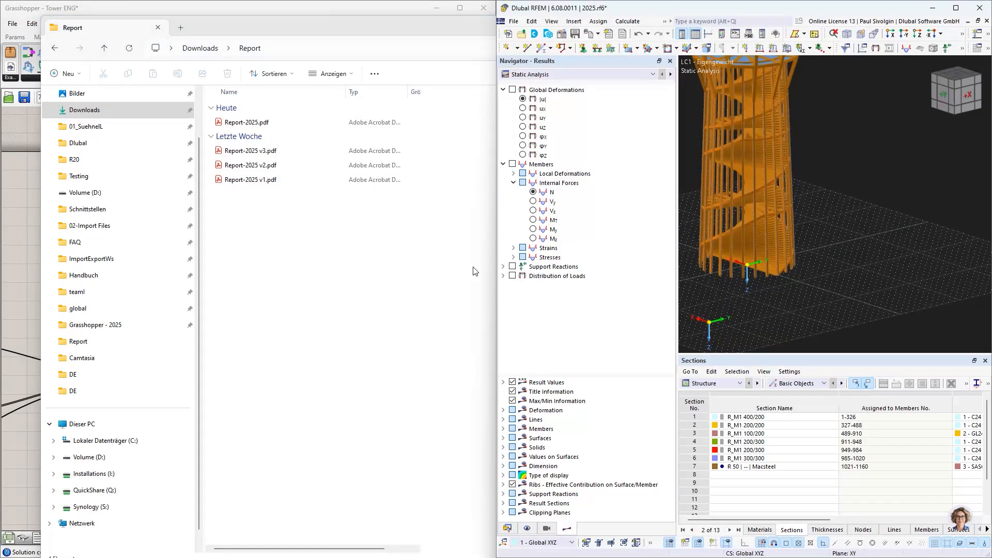
pyautogui.scroll(-1, 739, 271)
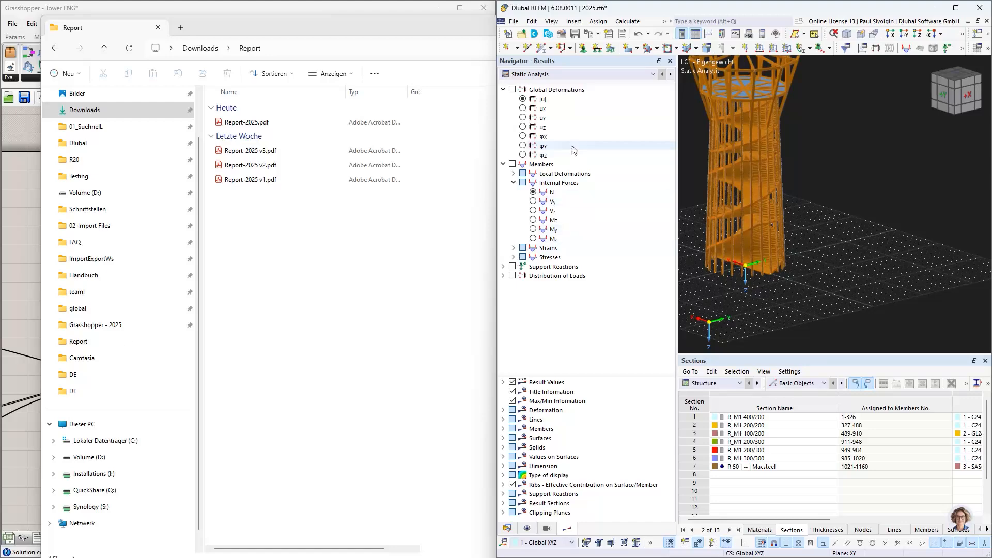
# Switch to Grasshopper, go back to the tower's Cylinder group at the start of the definition and maximize the window
pyautogui.click(29, 216)
pyautogui.moveTo(29, 216); pyautogui.dragTo(346, 246, button='right')
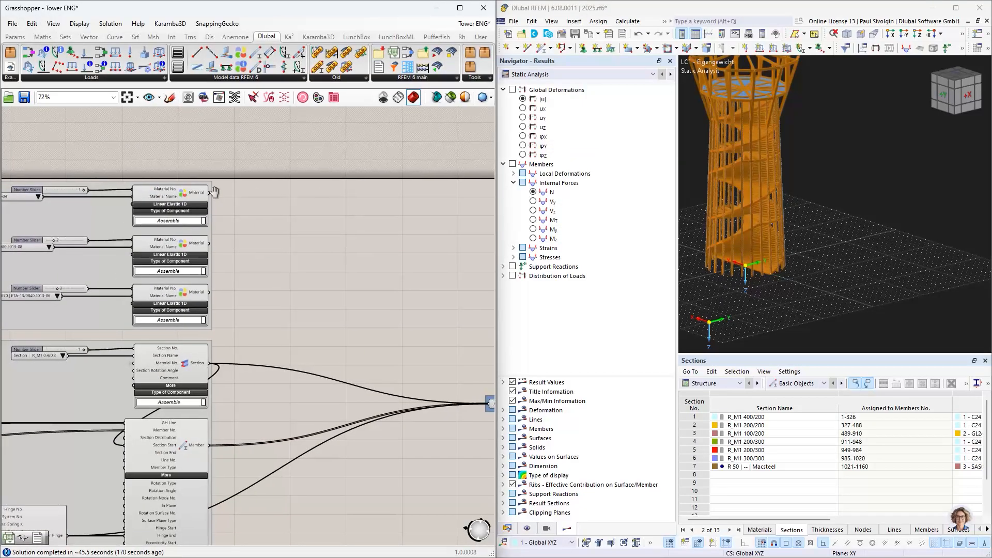
pyautogui.moveTo(175, 193); pyautogui.dragTo(398, 207, button='right')
pyautogui.scroll(-2, 180, 277)
pyautogui.scroll(-3, 179, 277)
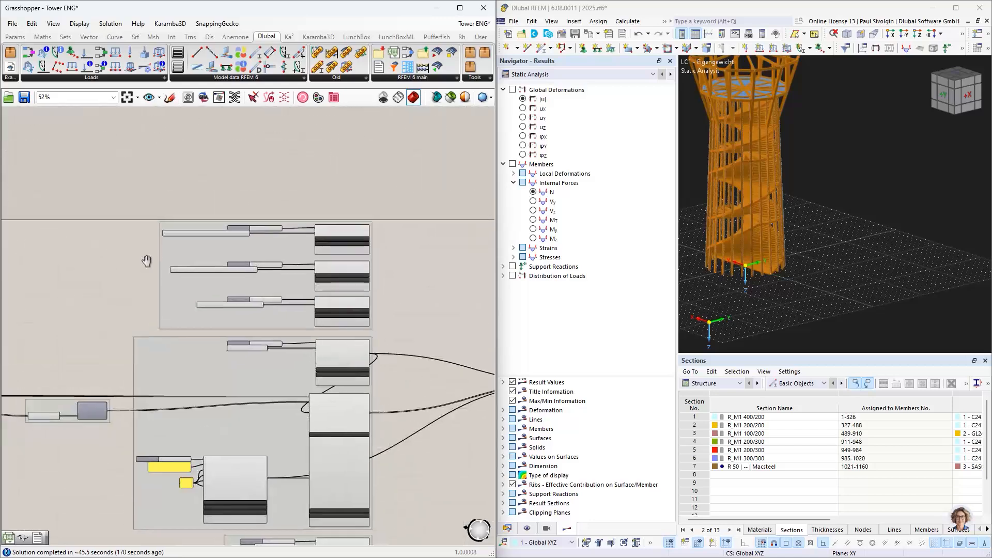
pyautogui.scroll(4, 172, 233)
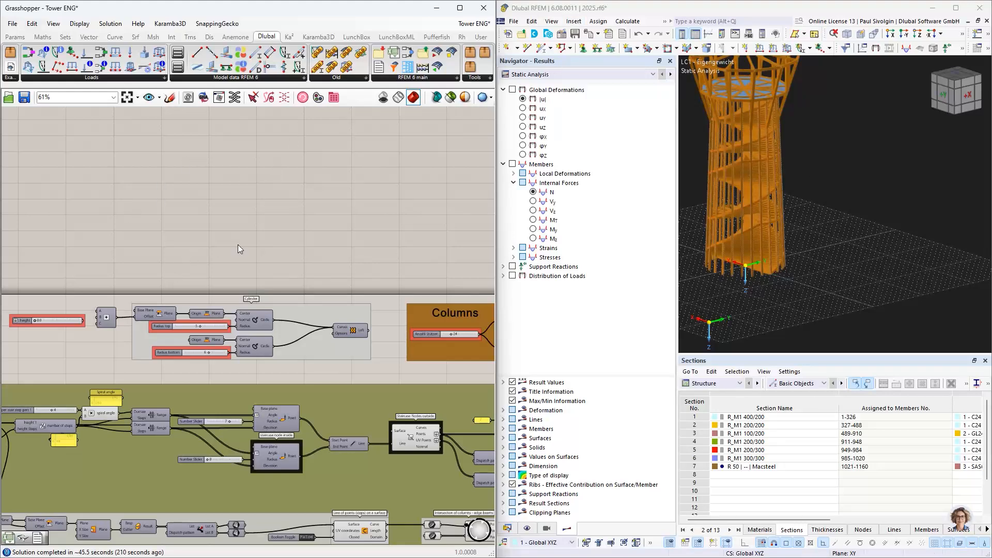
pyautogui.scroll(-2, 218, 243)
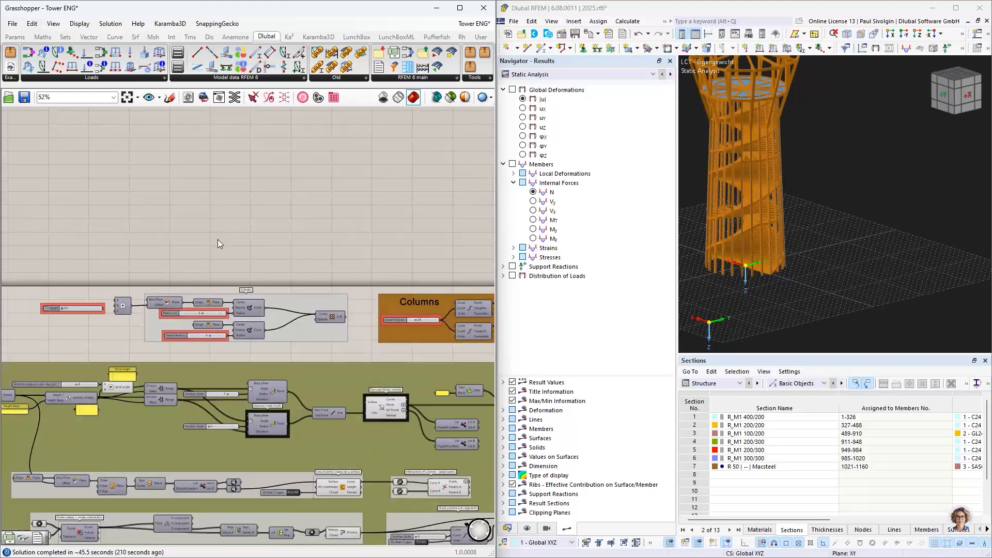
pyautogui.click(459, 8)
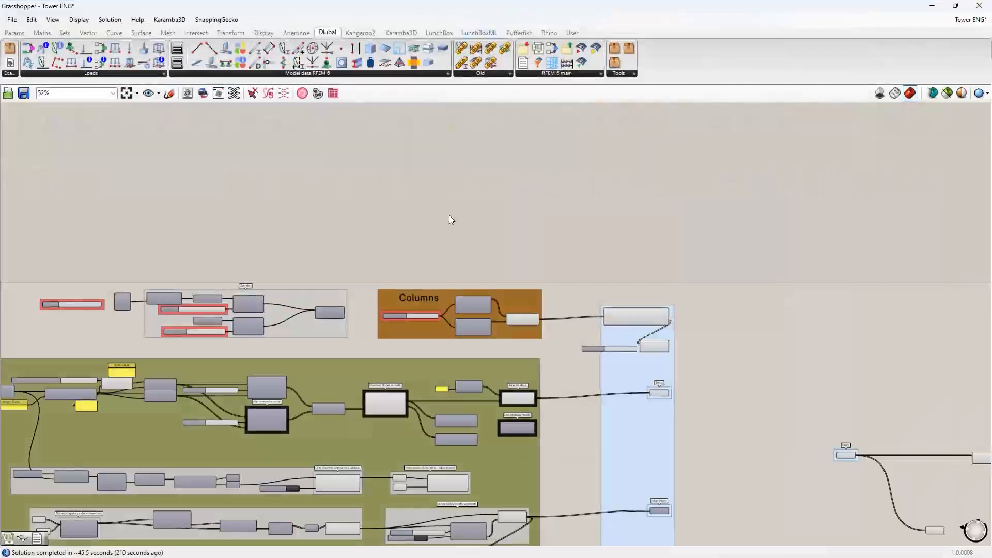
# Review the Grasshopper definition from the Cylinder and Columns groups through the material, section and member components to the export group
pyautogui.scroll(3, 258, 248)
pyautogui.moveTo(259, 248); pyautogui.dragTo(410, 135, button='right')
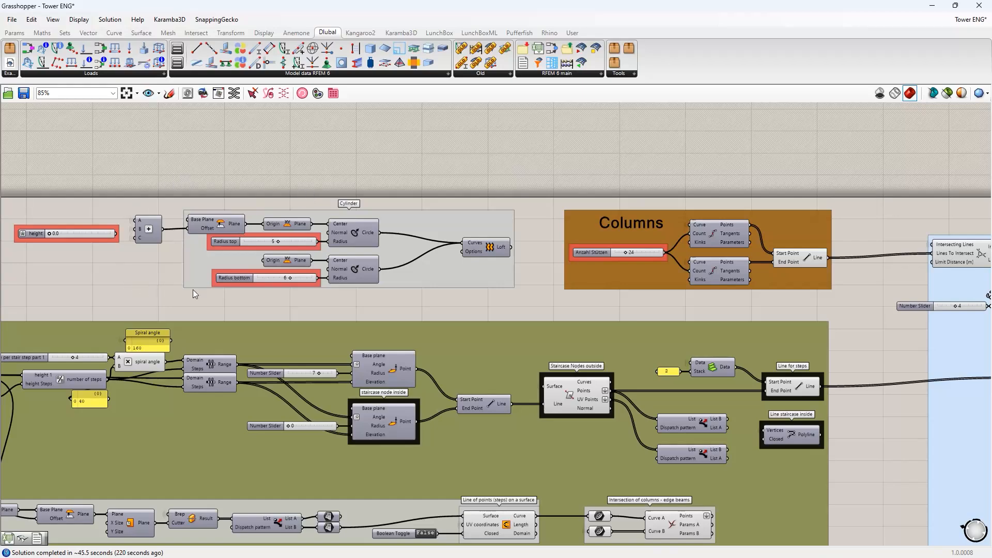
pyautogui.moveTo(355, 171); pyautogui.dragTo(64, 184, button='right')
pyautogui.scroll(-5, 609, 287)
pyautogui.moveTo(717, 294); pyautogui.dragTo(317, 291, button='right')
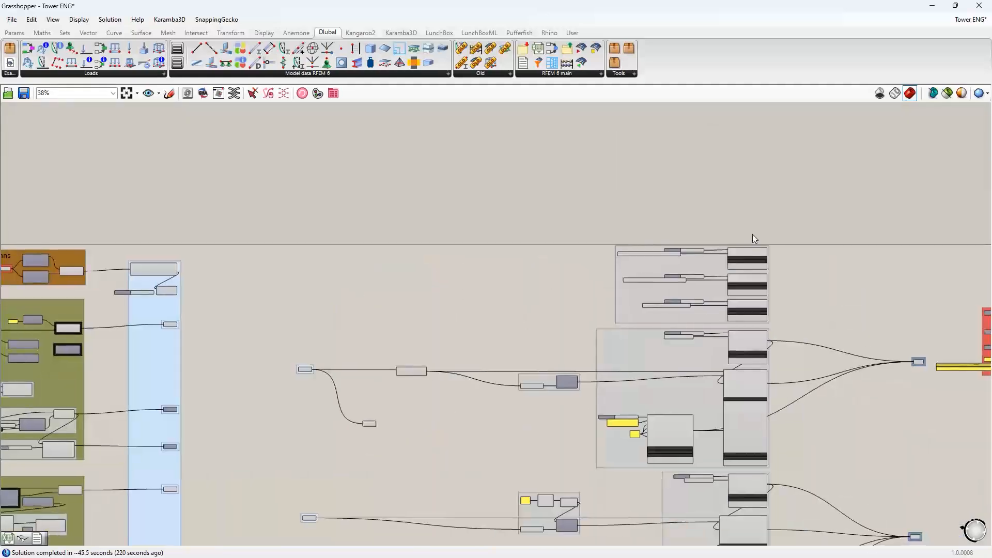
pyautogui.moveTo(752, 234); pyautogui.dragTo(477, 220, button='right')
pyautogui.scroll(-1, 584, 281)
pyautogui.scroll(6, 673, 317)
pyautogui.scroll(-7, 730, 273)
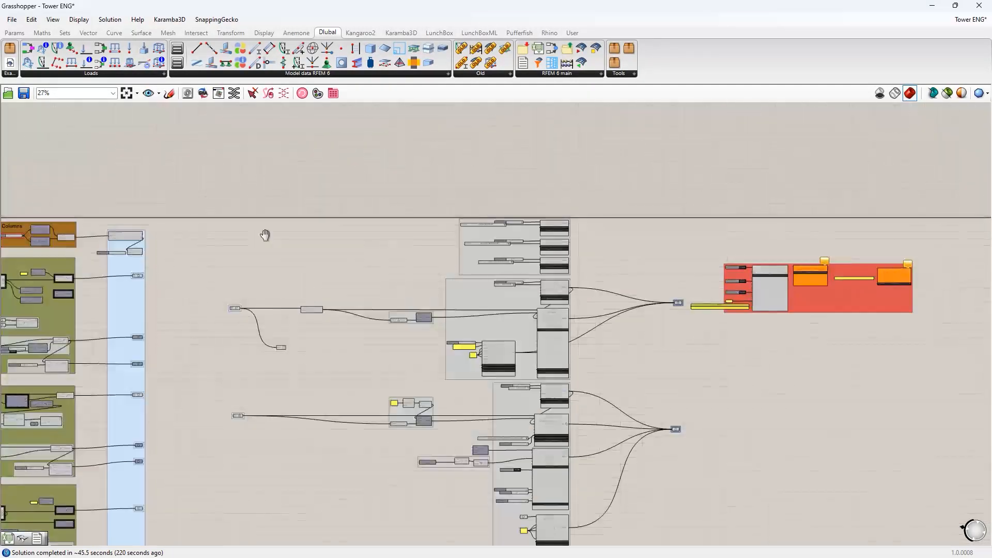
# Return to the Cylinder group and try a small adjustment of its Radius top slider
pyautogui.moveTo(266, 235); pyautogui.dragTo(569, 277, button='right')
pyautogui.scroll(6, 80, 265)
pyautogui.scroll(2, 296, 317)
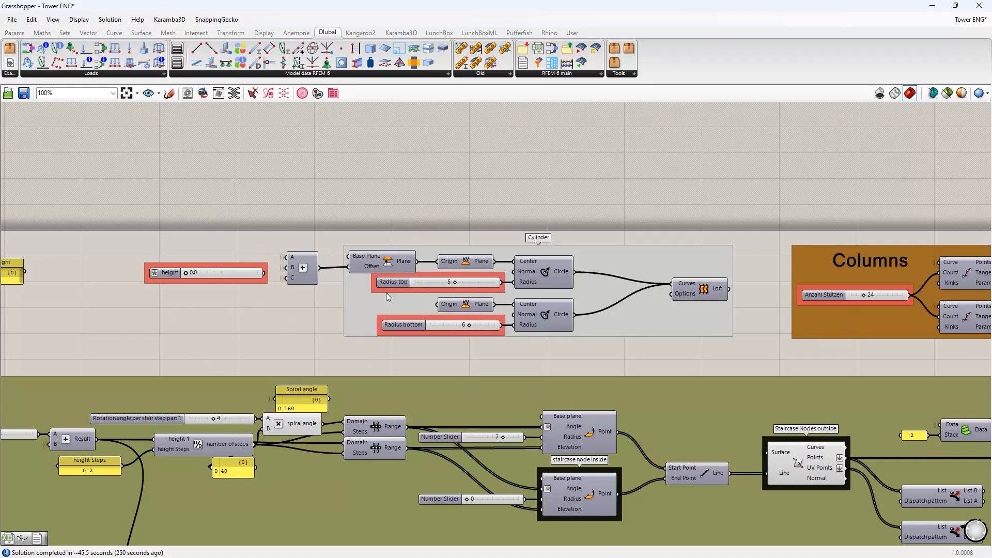
pyautogui.moveTo(455, 283)
pyautogui.mouseDown()
pyautogui.moveTo(440, 288)
pyautogui.moveTo(447, 284)
pyautogui.mouseUp()
pyautogui.scroll(-1, 478, 173)
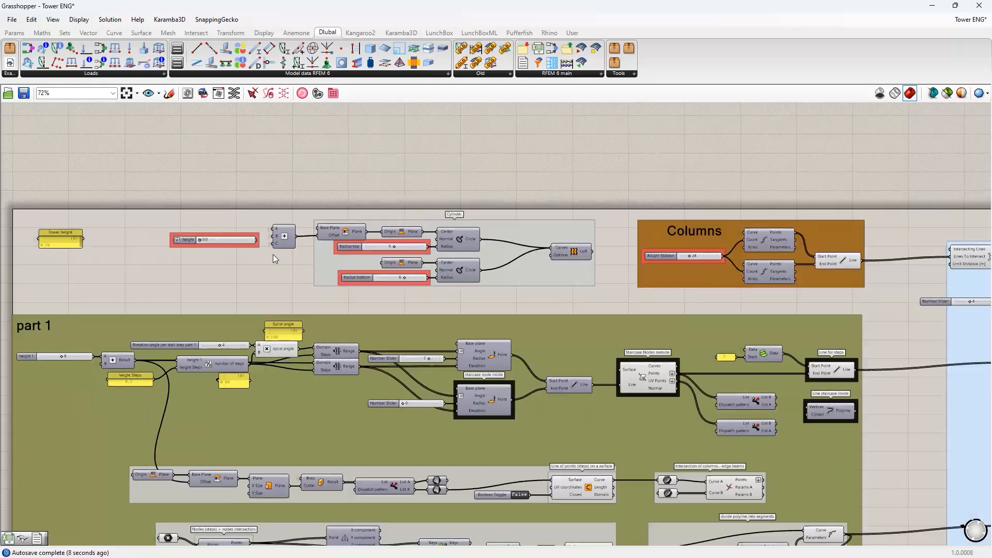
pyautogui.scroll(-1, 273, 254)
pyautogui.scroll(1, 273, 254)
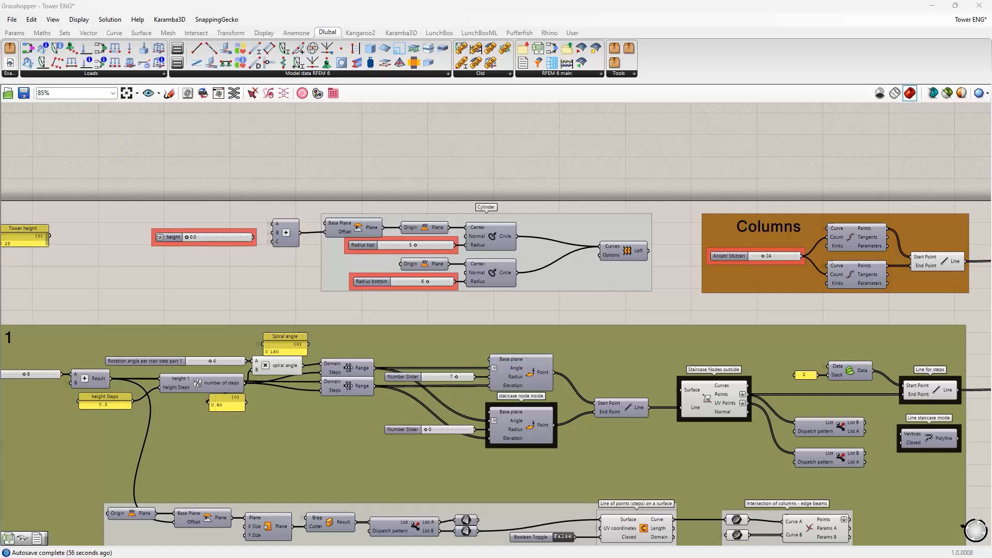
# Switch to the PowerPoint webinar presentation, show slide 6 with the Geo-Zone Tool and Cross-Section Properties services, and maximize the window
pyautogui.hotkey('alt', 'Tab')
pyautogui.scroll(-1, 255, 410)
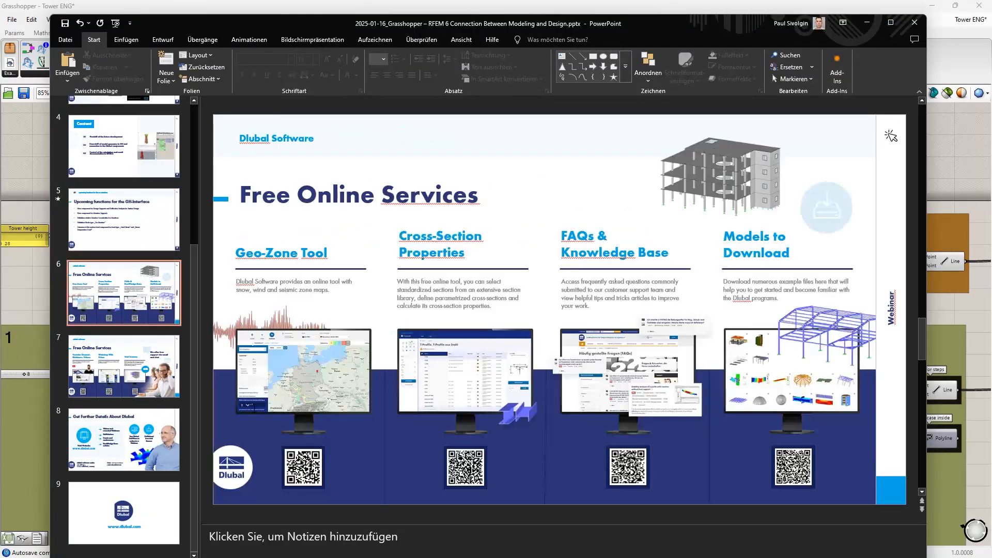
pyautogui.click(891, 23)
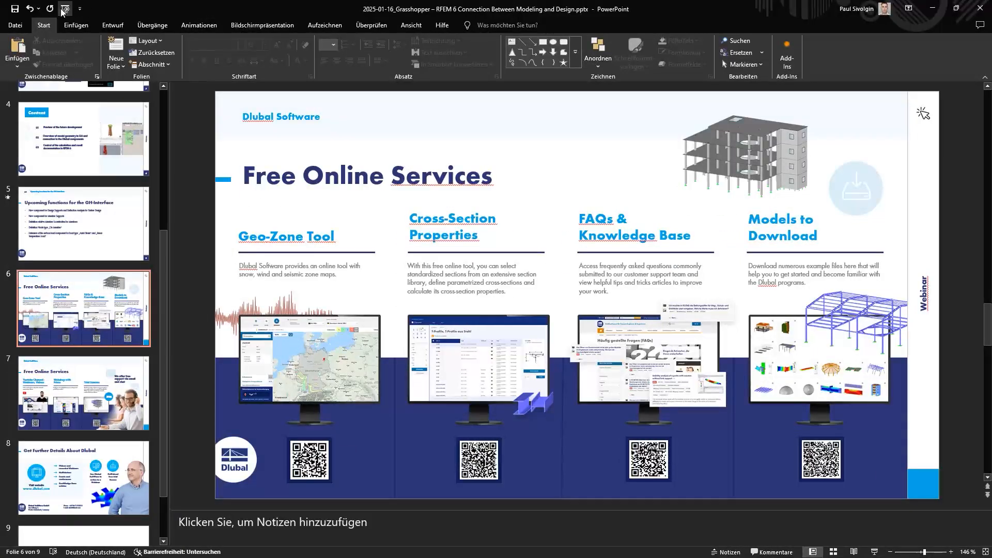